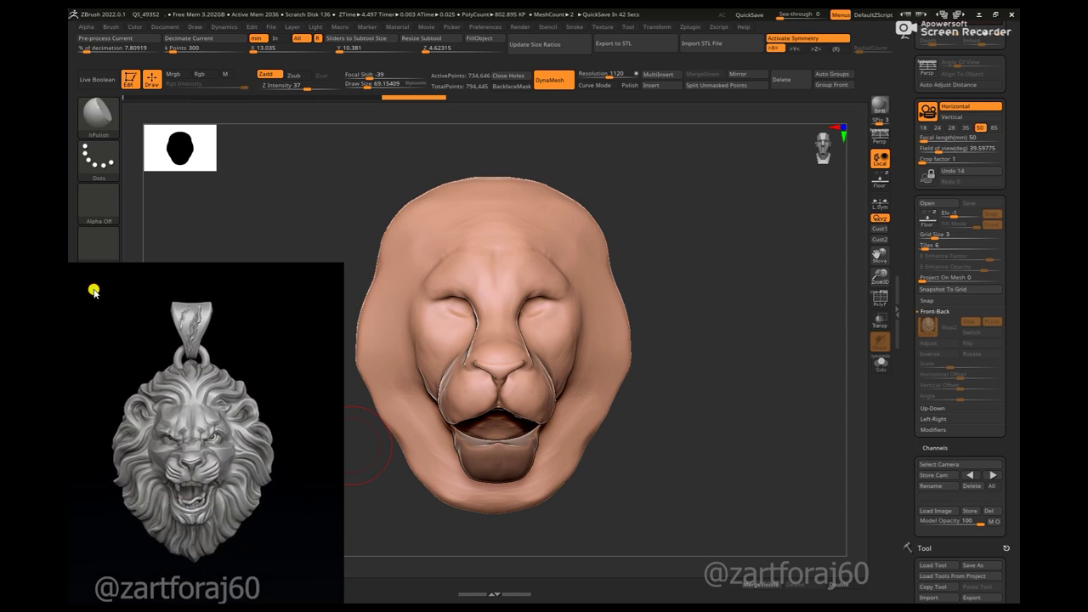
- Enlarge the floating lion reference, show the pendant reference behind the mesh, and set up the Move brush
mouse_move(94, 302)
mouse_down()
mouse_move(302, 598)
mouse_move(299, 575)
mouse_up()
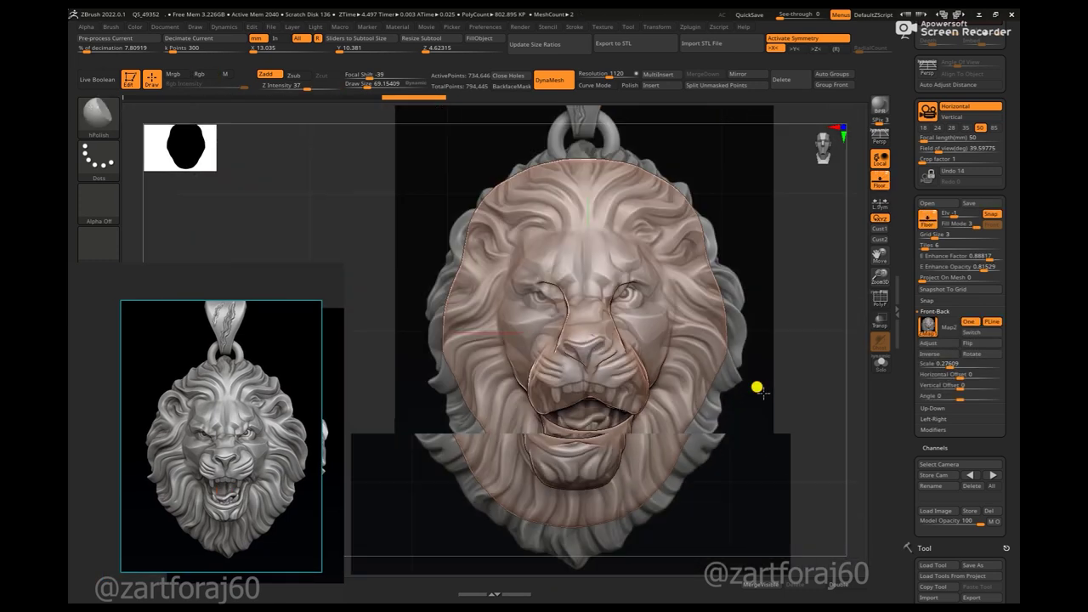
key(b)
key(m)
key(v)
key(space)
drag(614, 387, 620, 383)
key(space)
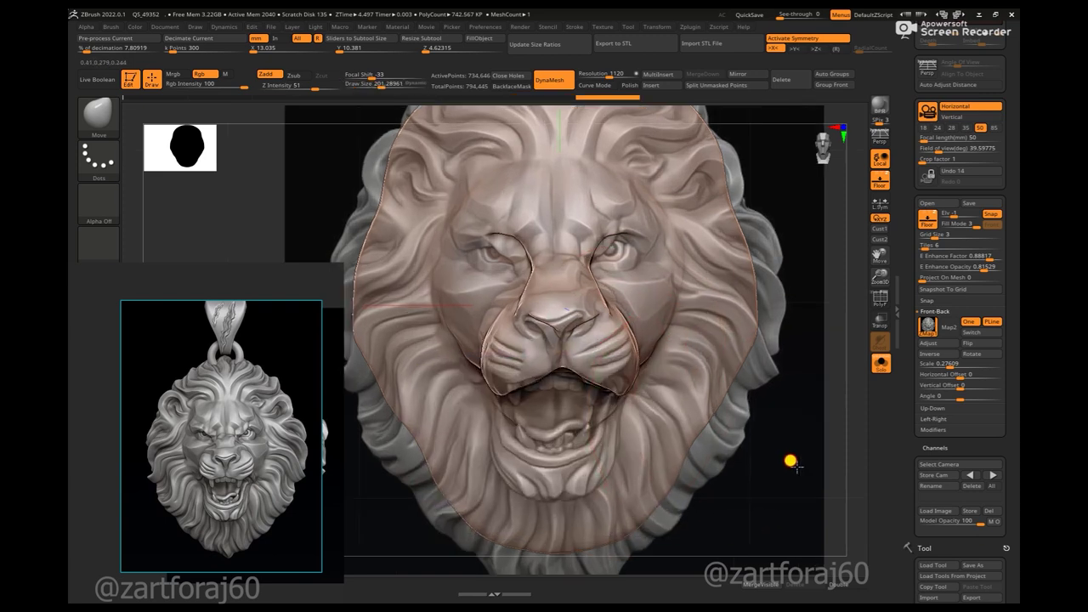
- Shift the reference overlay sideways to align it, then pull the brow down over the eyes
ctrl+right_drag(790, 457, 912, 291)
drag(956, 375, 962, 377)
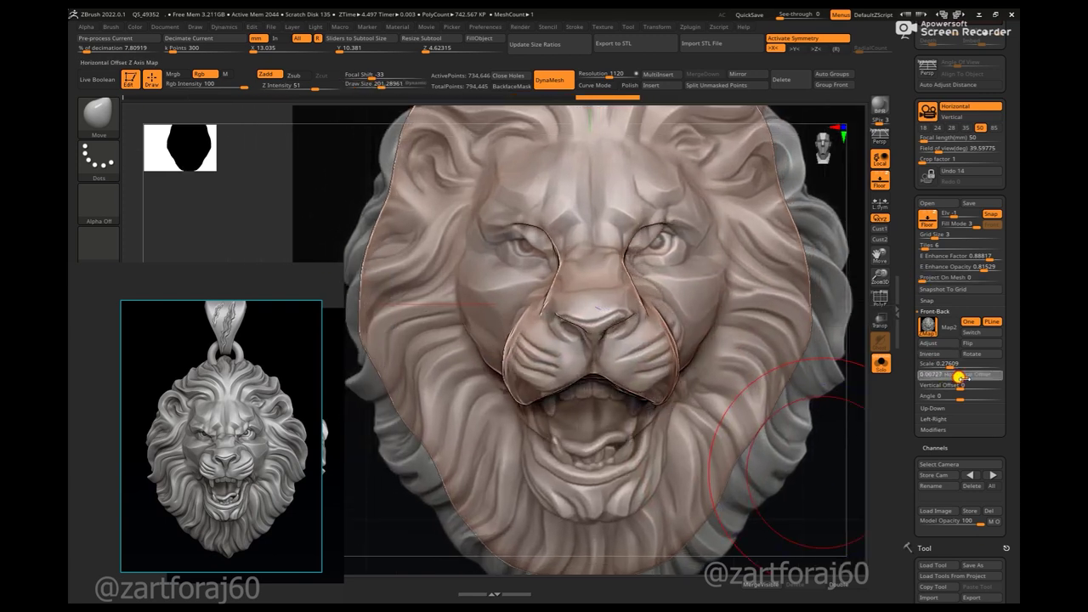
mouse_move(712, 382)
ctrl+right_down()
mouse_move(785, 489)
mouse_move(633, 286)
ctrl+right_up()
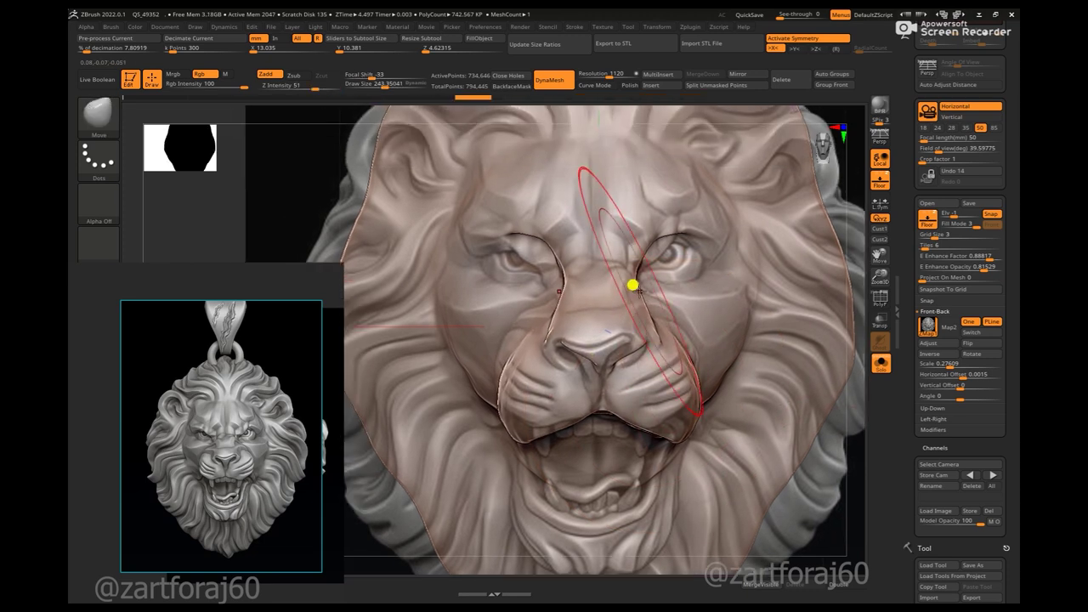
drag(650, 223, 664, 246)
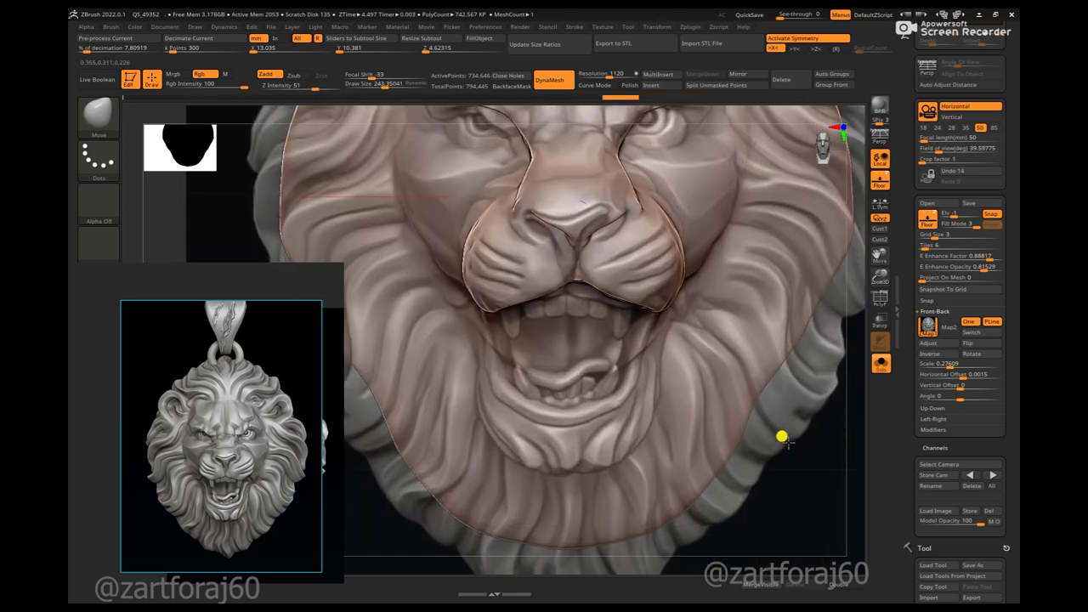
- Fine-tune the overlay's horizontal alignment, then hide the reference image
alt+right_drag(698, 415, 650, 400)
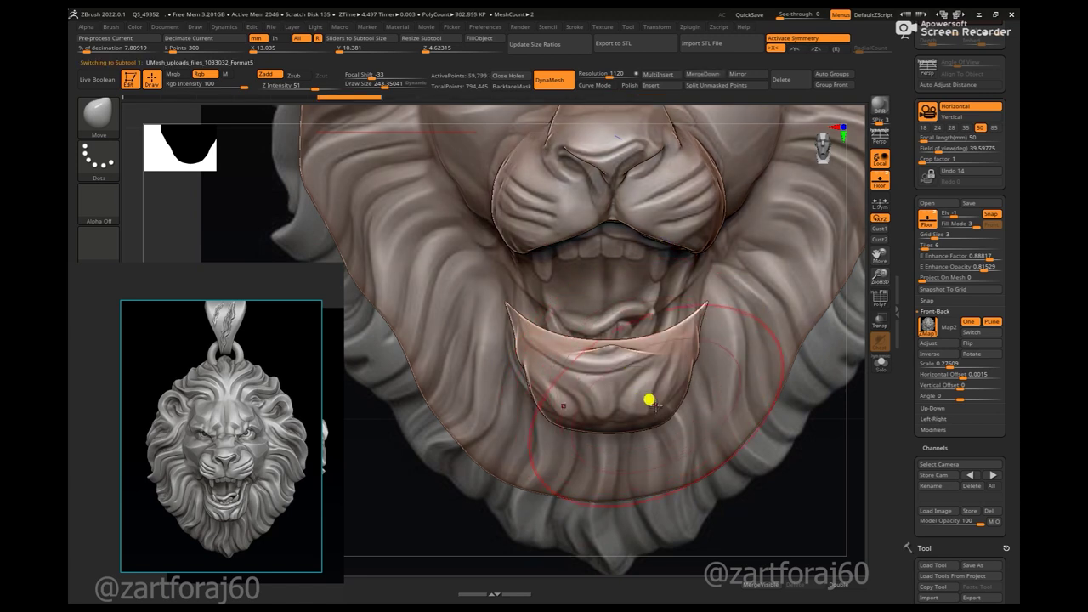
mouse_move(960, 377)
mouse_down()
mouse_move(938, 368)
mouse_move(965, 375)
mouse_up()
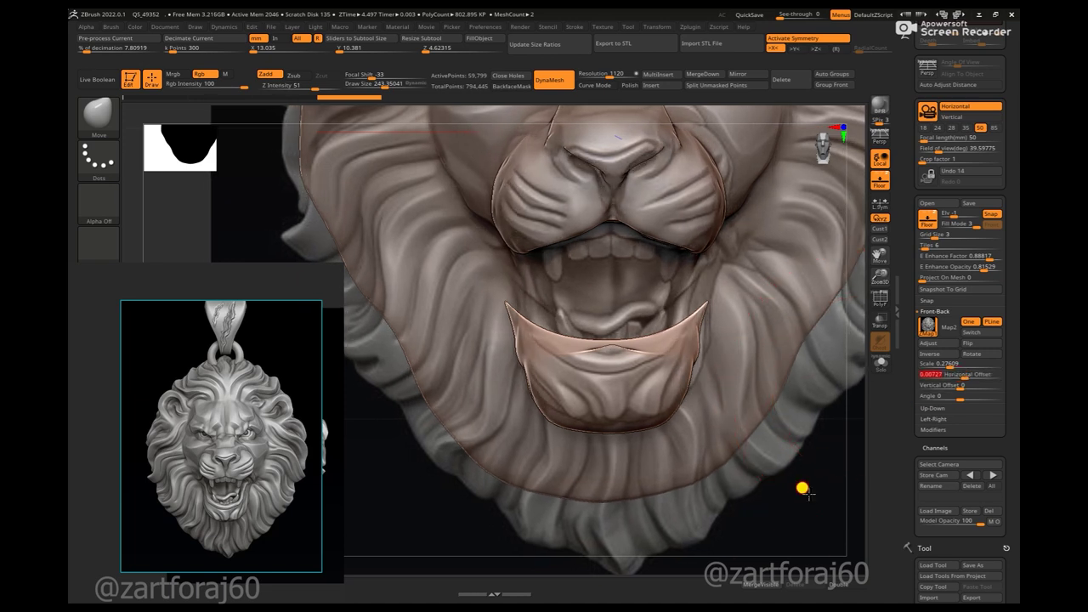
ctrl+right_drag(802, 485, 715, 323)
key(shift+p)
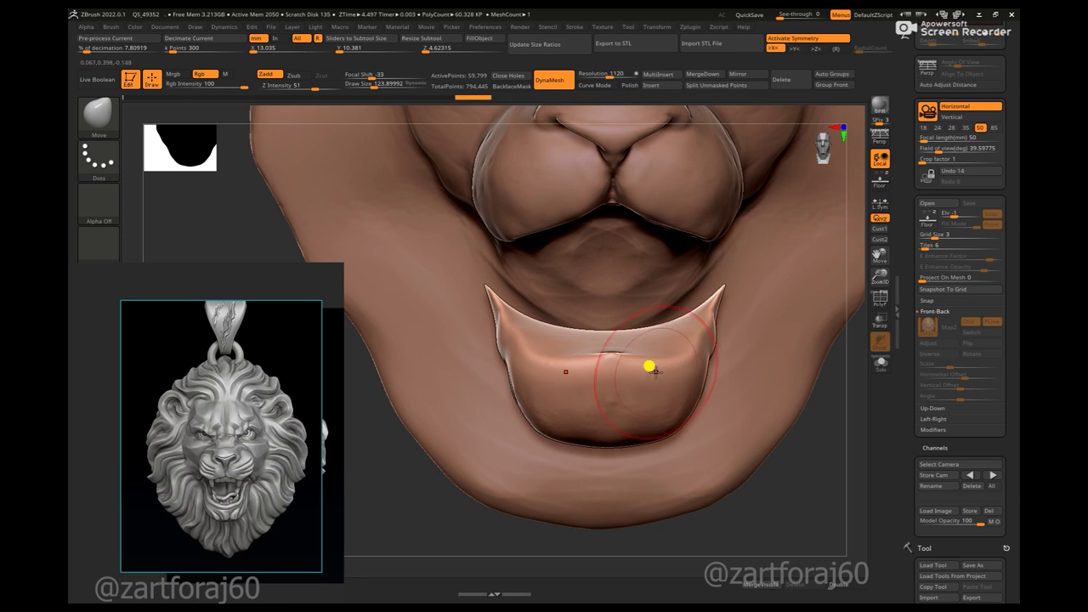
- Turn to a side view and move the chin piece with the Transpose gizmo
drag(795, 489, 612, 358)
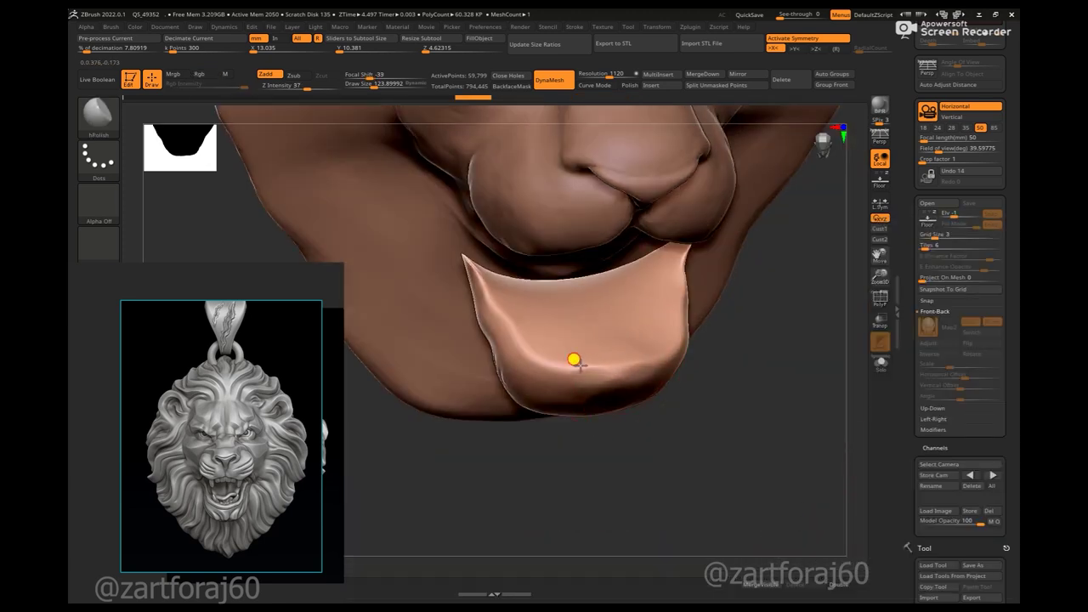
mouse_move(639, 366)
right_down()
mouse_move(736, 362)
mouse_move(723, 430)
mouse_move(639, 341)
right_up()
key(w)
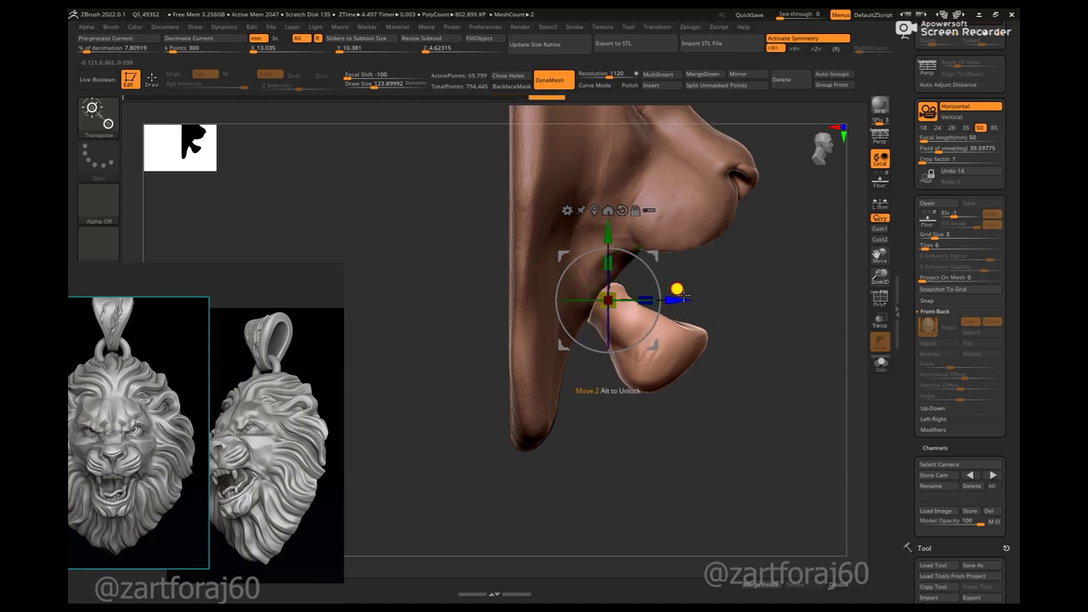
key(q)
- Drag the chin piece under the jaw with the Move brush and check it from the side
key(b)
key(Escape)
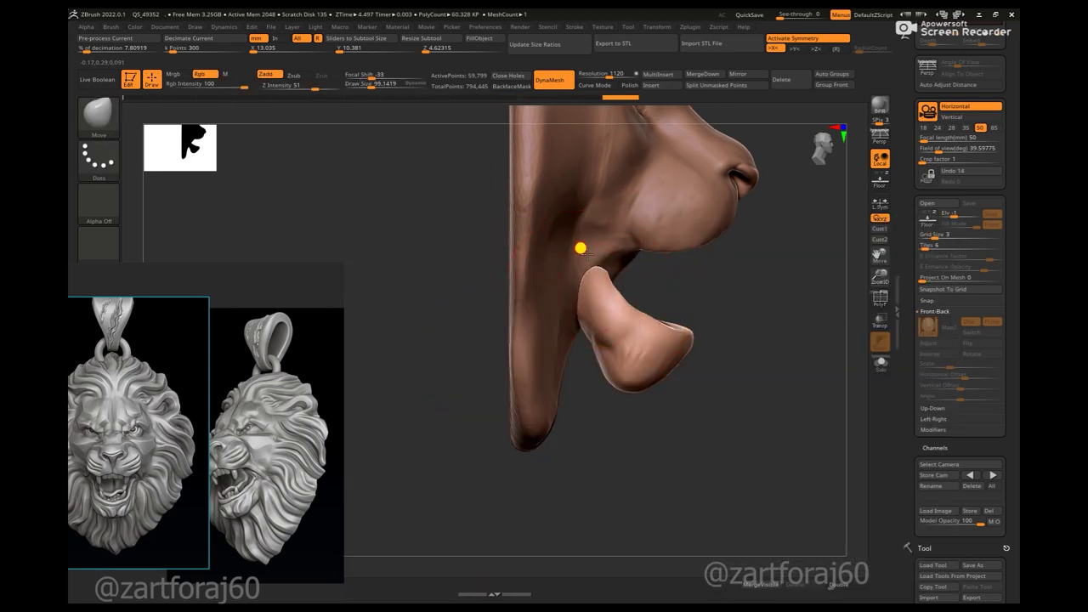
shift+right_drag(578, 248, 799, 410)
mouse_move(871, 411)
shift+right_down()
mouse_move(805, 488)
mouse_move(595, 253)
mouse_move(614, 246)
mouse_move(667, 286)
shift+right_up()
- Select ClayBuildup, make the head mesh active and frame the lion face frontally against the reference
key(b)
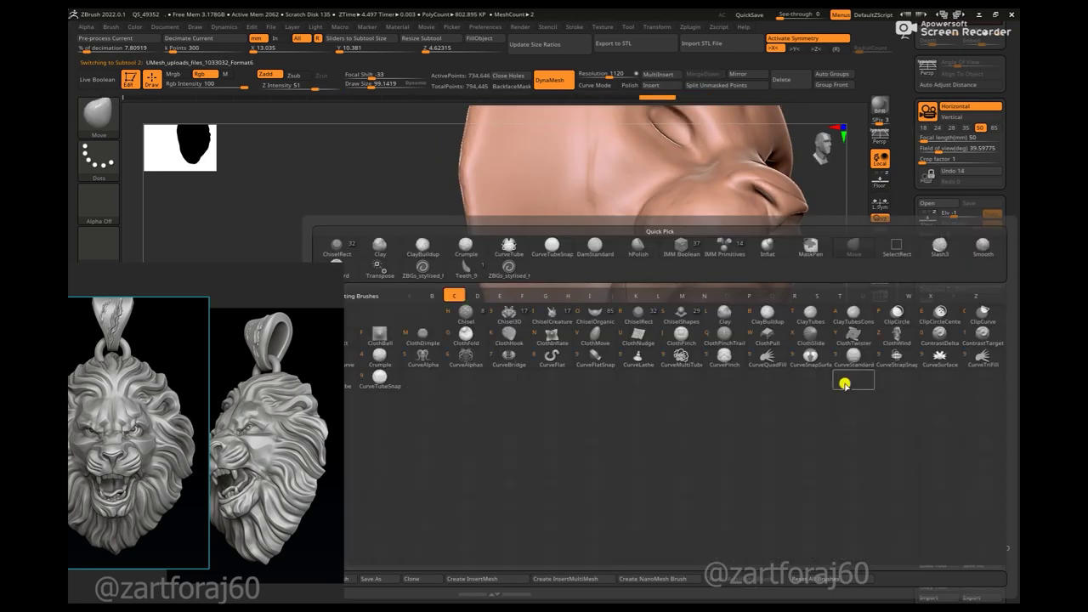
key(c)
key(b)
alt+click(679, 363)
right_drag(679, 364, 589, 329)
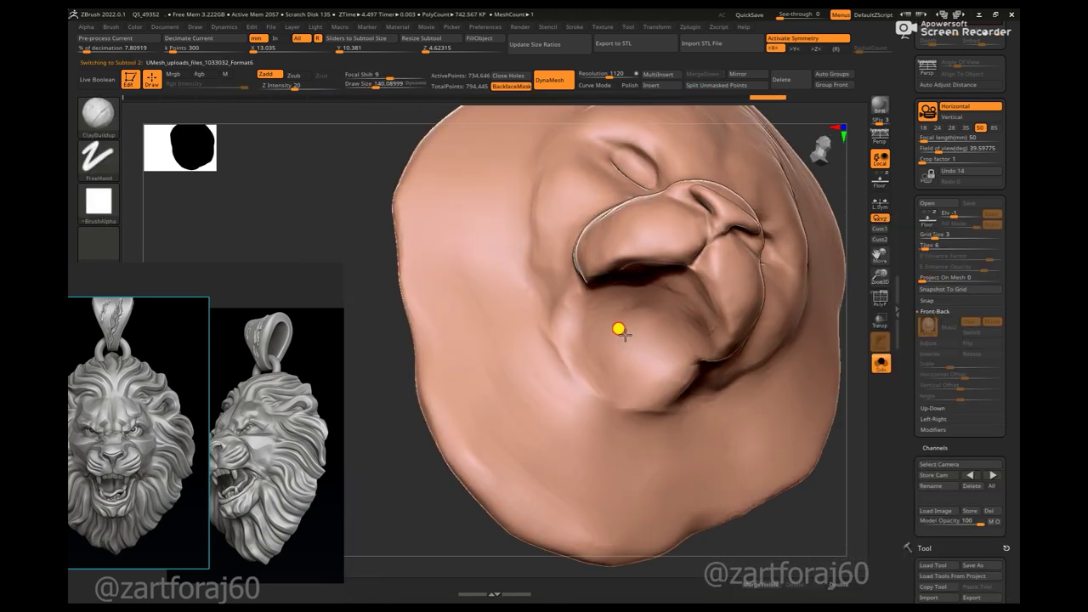
mouse_move(678, 405)
right_down()
mouse_move(826, 405)
mouse_move(772, 440)
mouse_move(826, 457)
mouse_move(838, 476)
right_up()
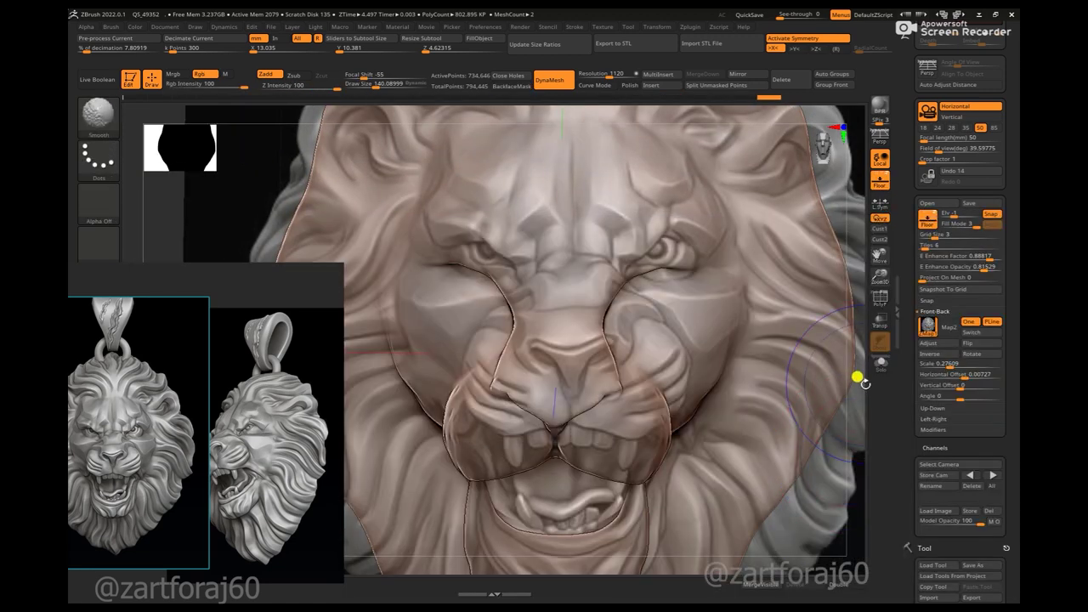
drag(857, 377, 853, 430)
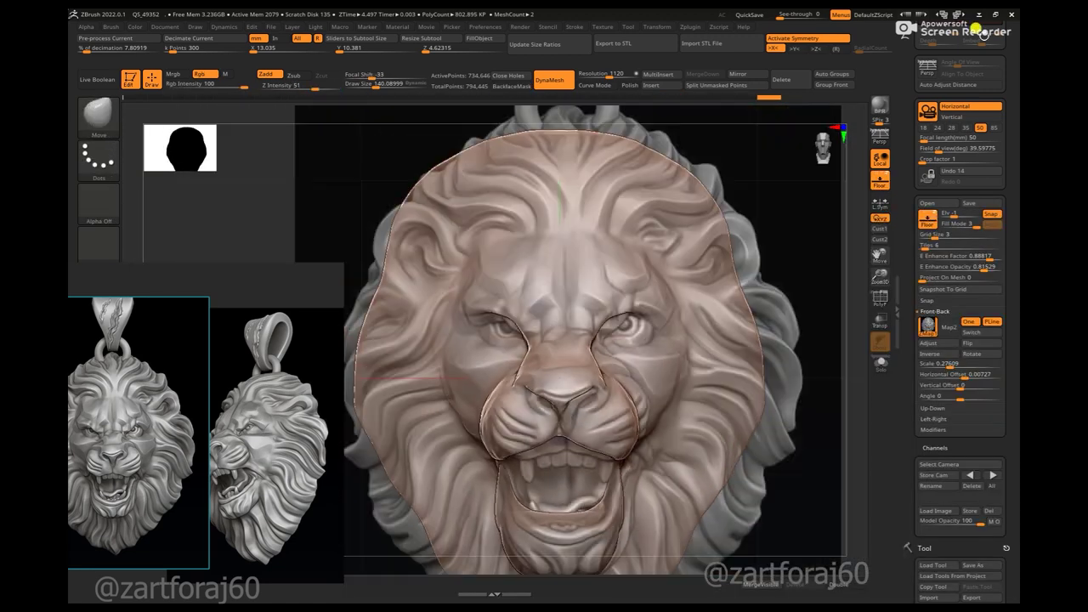
- Make the upper face active and sculpt one side of the brow with symmetry off
drag(774, 328, 809, 326)
right_drag(808, 326, 568, 254)
ctrl+shift+click(558, 288)
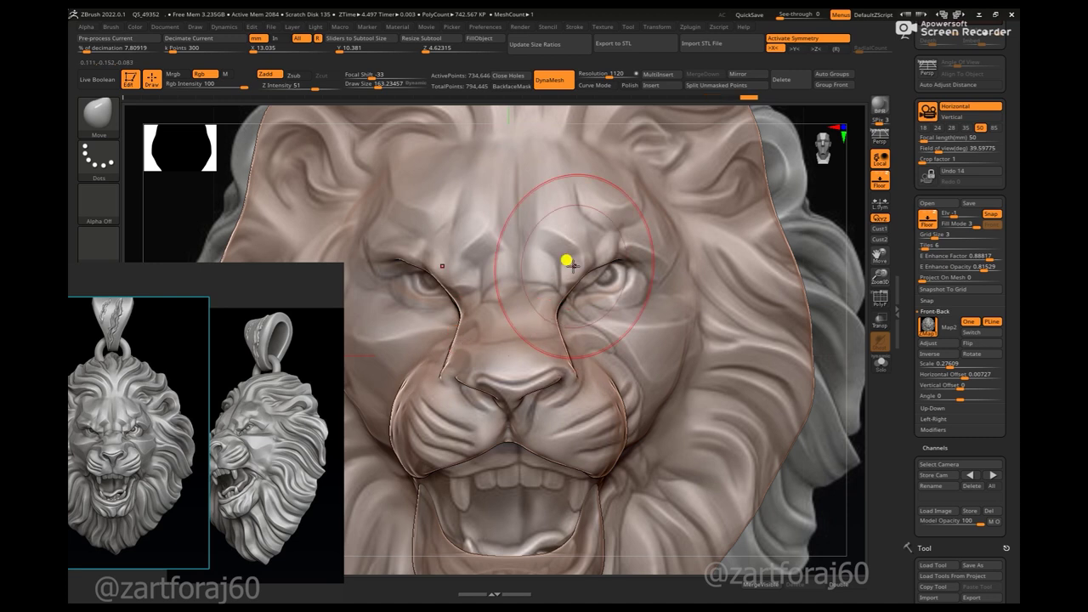
key(x)
key(space)
key(space)
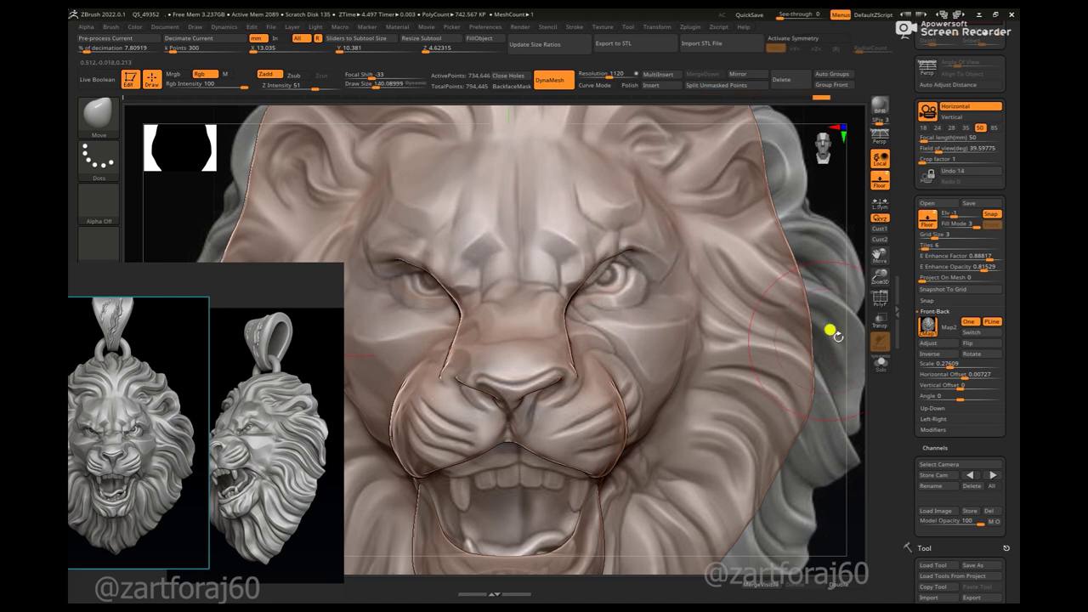
key(space)
key(x)
- Reset the reference overlay's Horizontal Offset and reselect the upper face piece
mouse_move(600, 471)
alt+right_down()
mouse_move(811, 365)
mouse_move(790, 447)
alt+right_up()
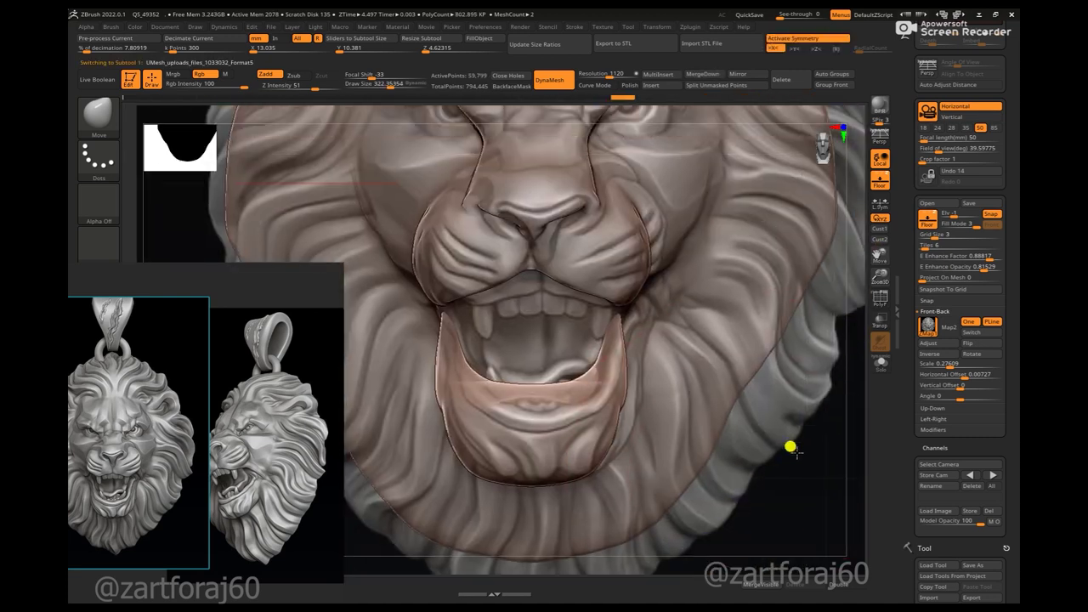
click(952, 375)
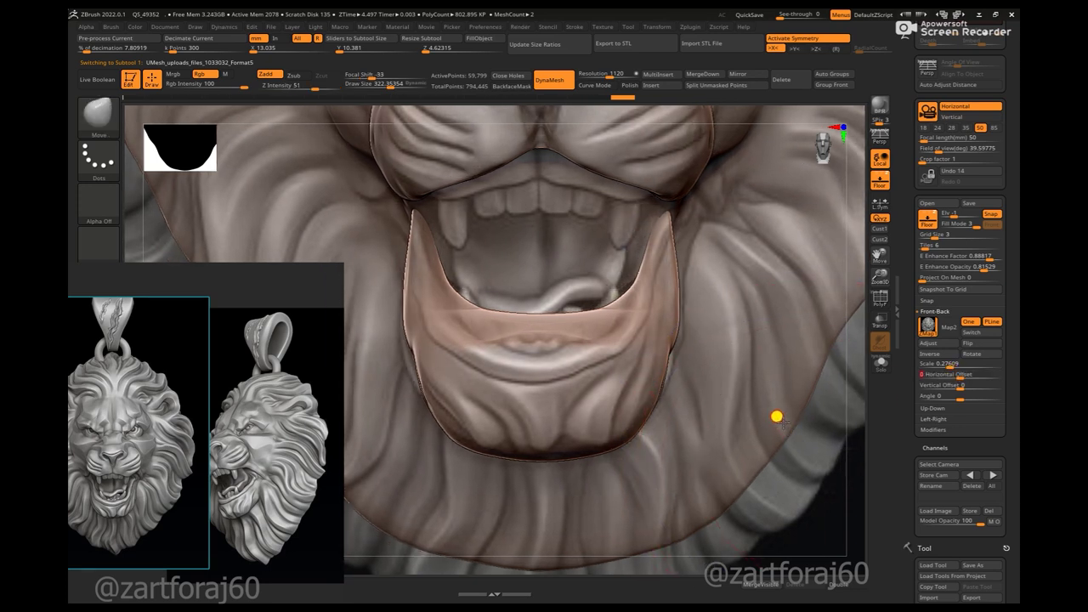
scroll(776, 417, down, 3)
alt+click(625, 312)
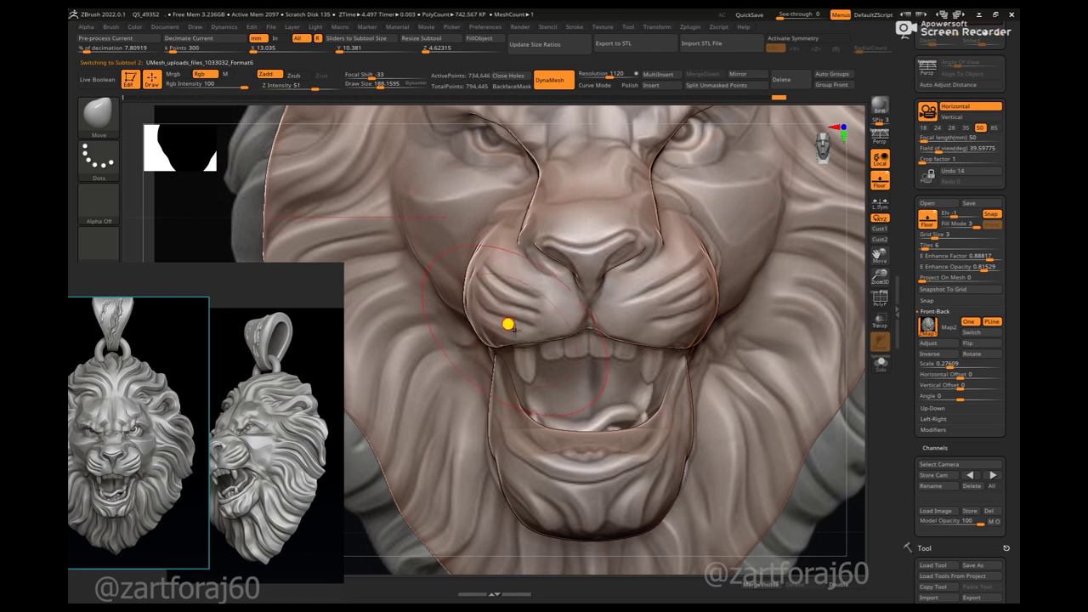
- Refine the area around the lion's eyes with a smaller brush and the move gizmo
key(space)
alt+right_drag(809, 340, 741, 212)
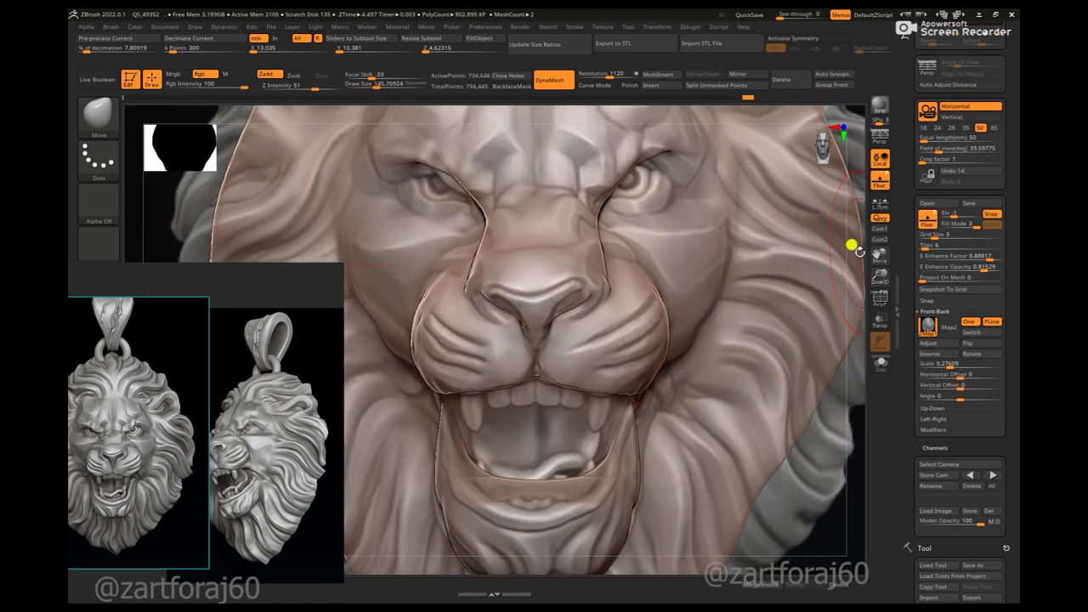
alt+right_drag(853, 246, 678, 245)
key(space)
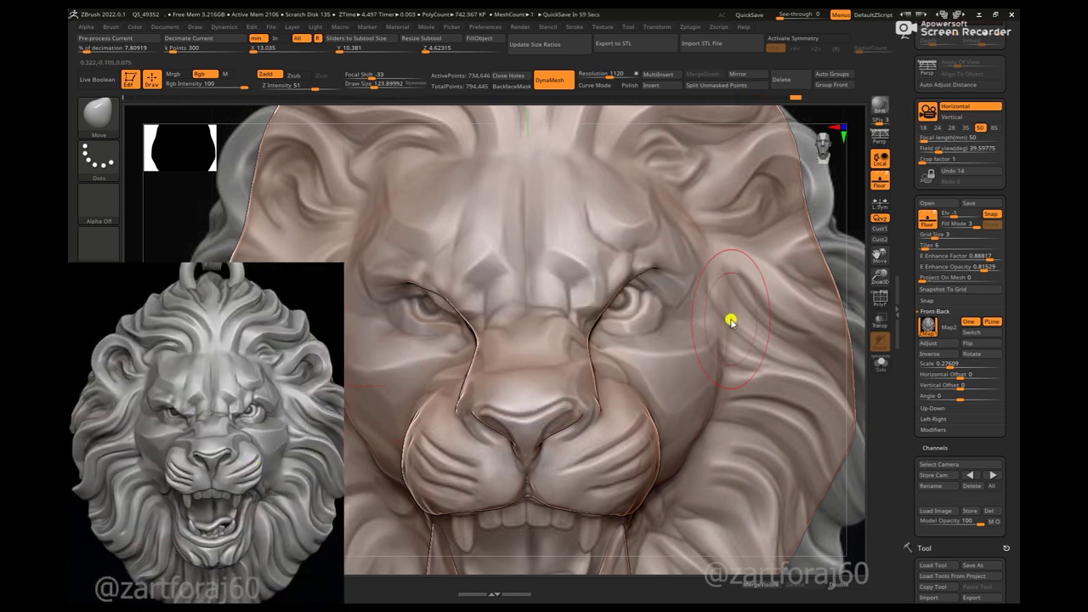
key(w)
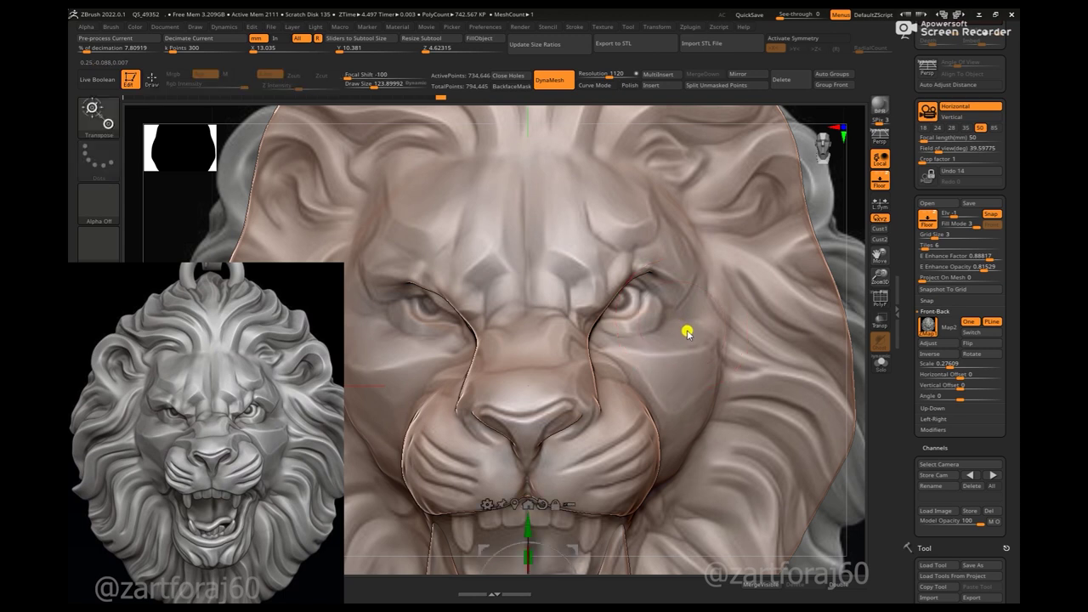
key(q)
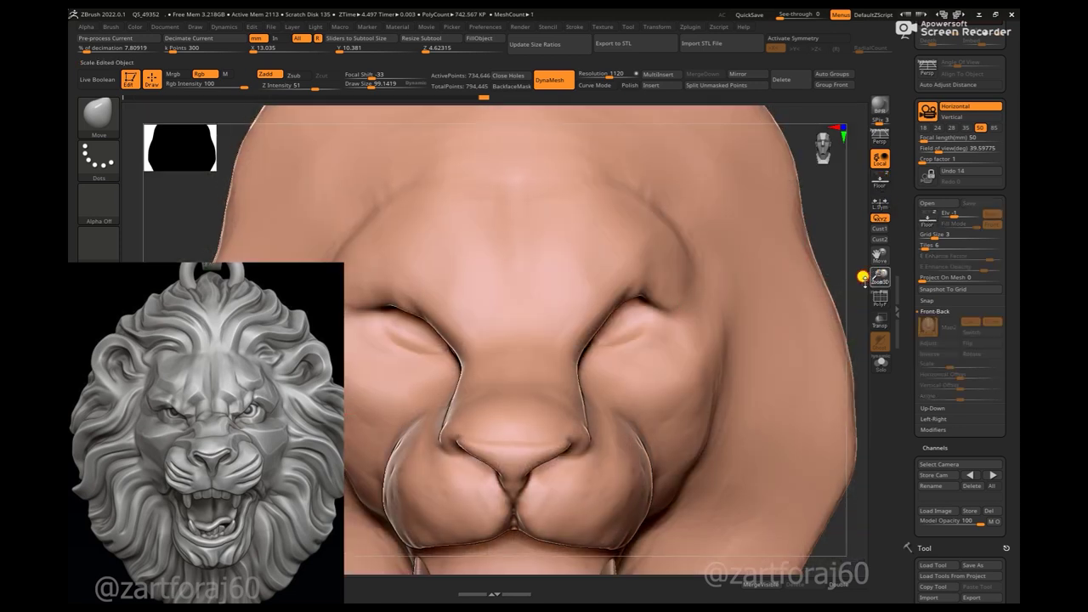
- Sculpt the crease beside the nostril, resizing the brush and switching to the Smooth brush
shift+drag(656, 336, 494, 270)
scroll(651, 298, up, 3)
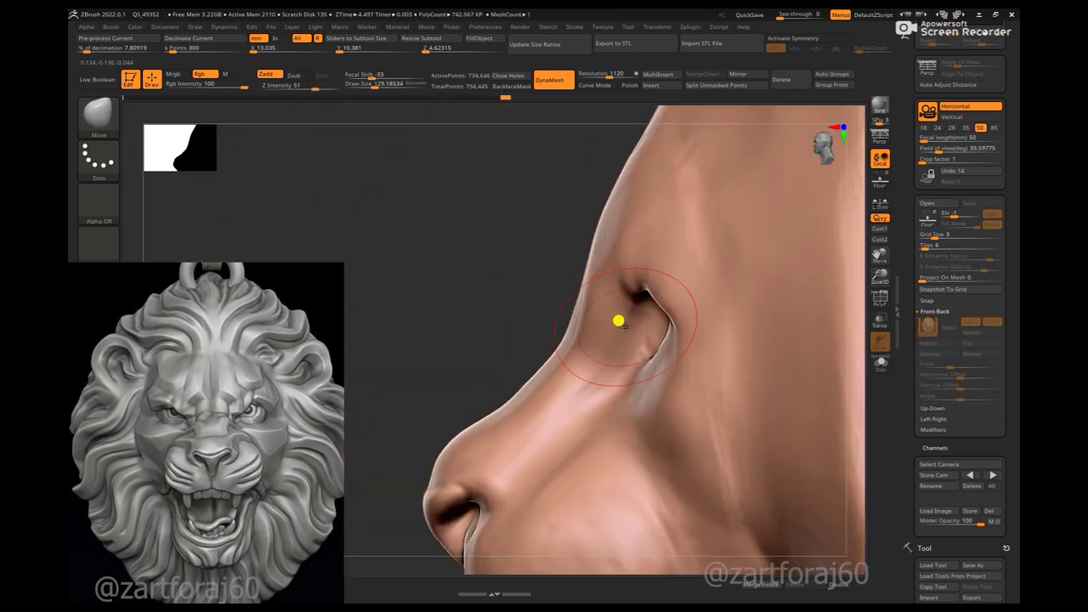
key(space)
key(space)
drag(695, 294, 669, 288)
key(bracketright)
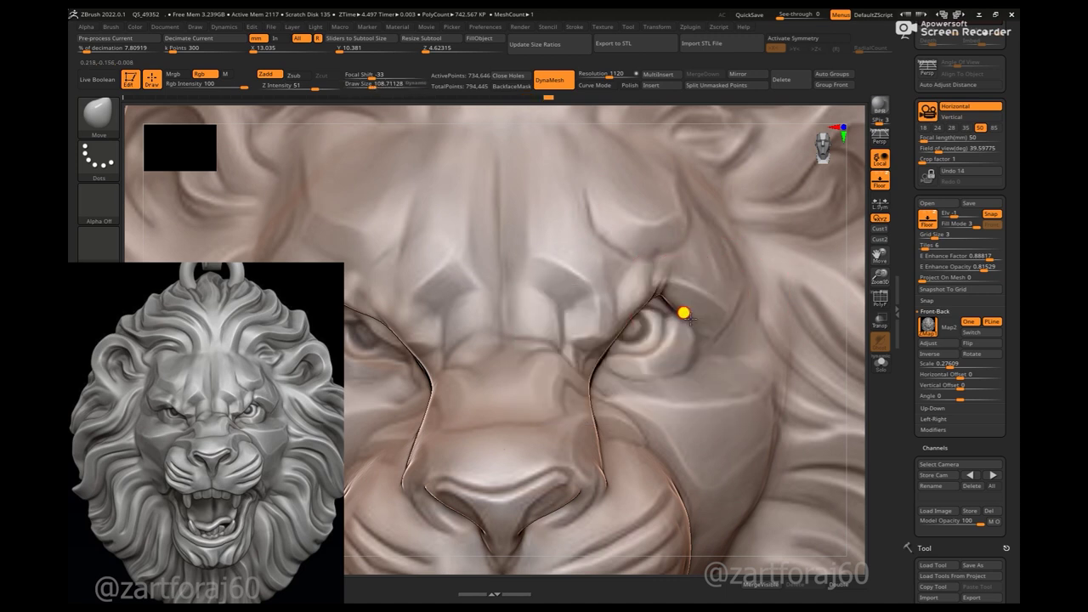
key(b)
key(s)
key(m)
drag(732, 311, 751, 275)
- Compare with the reference image, hide it, and check the nostril crease in profile
click(885, 179)
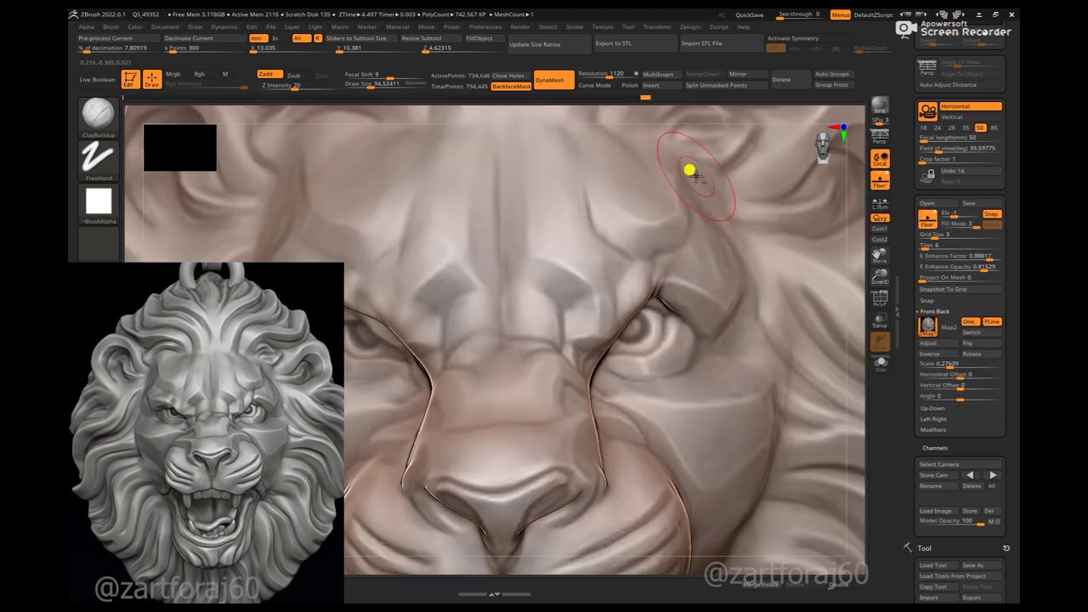
click(880, 182)
click(880, 181)
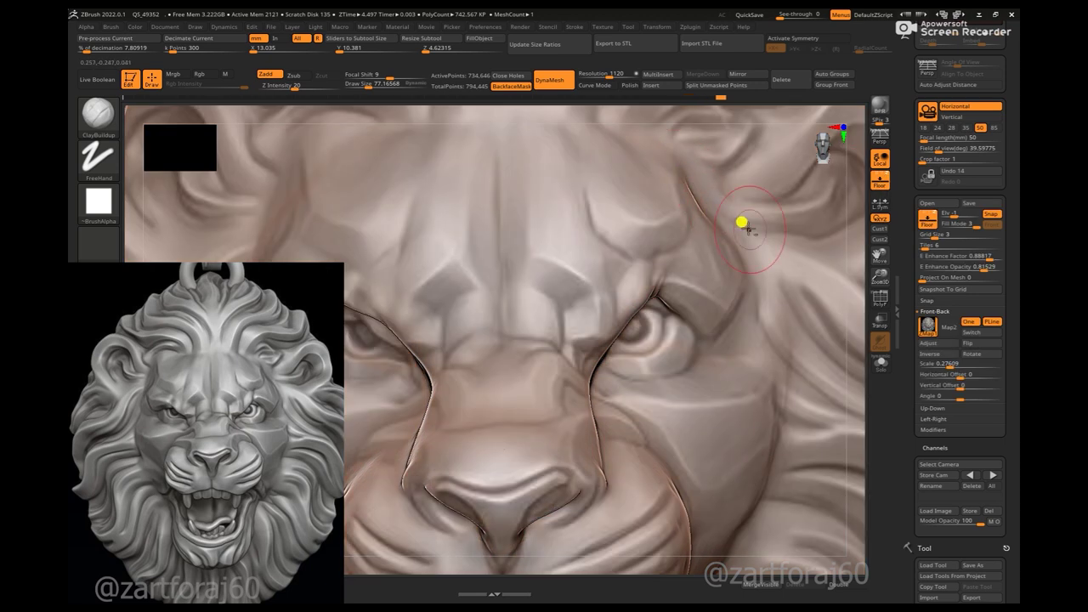
key(shift+p)
key(f)
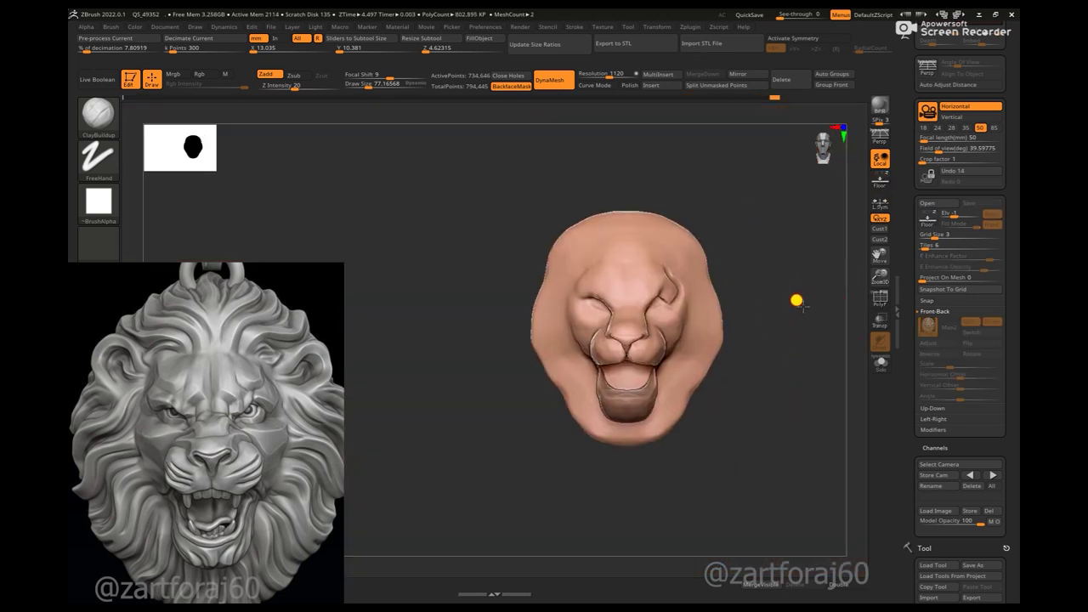
alt+drag(794, 299, 544, 249)
right_drag(545, 249, 591, 239)
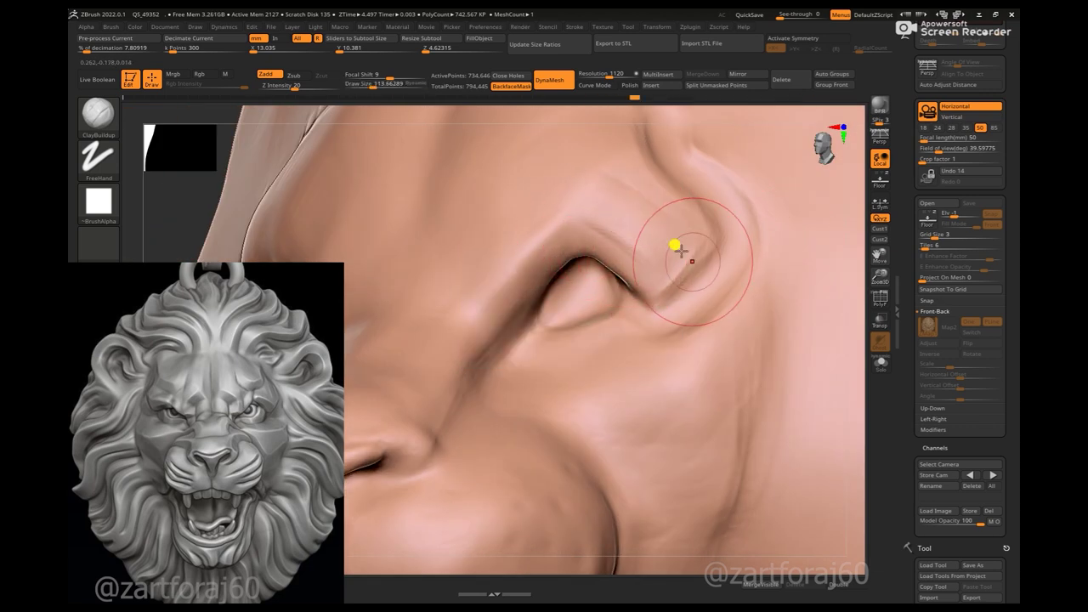
right_drag(675, 243, 717, 235)
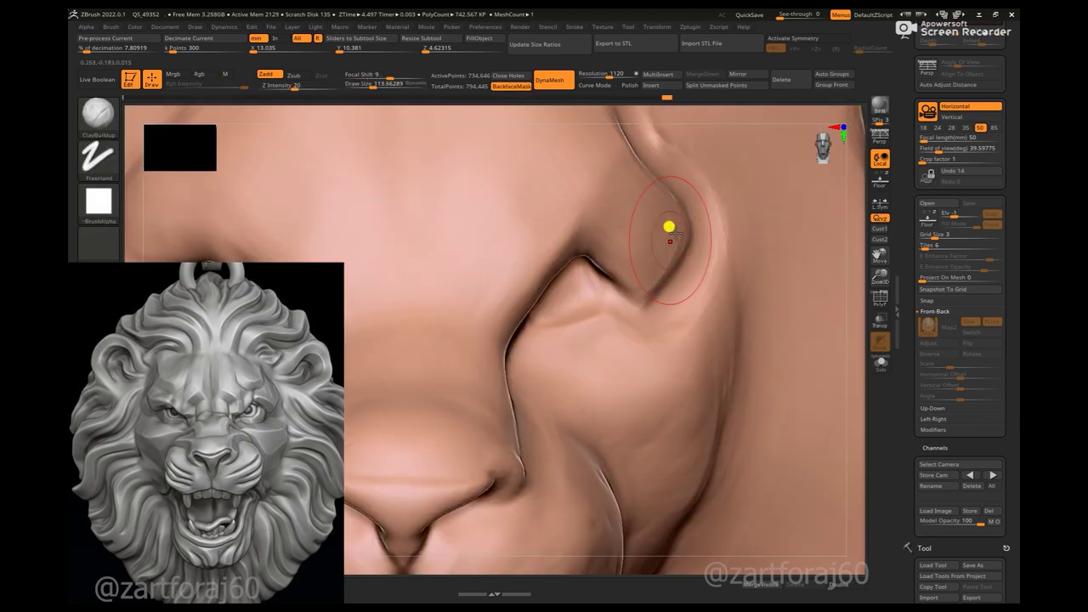
- Frame the head, make the jaw piece active and turn on Solo
key(f)
mouse_move(776, 351)
alt+right_down()
mouse_move(799, 374)
mouse_move(591, 269)
alt+right_up()
alt+click(590, 270)
click(881, 363)
- Show the Front-Back reference behind the isolated jaw and rotate the jaw to a side angle
alt+right_drag(764, 348, 826, 311)
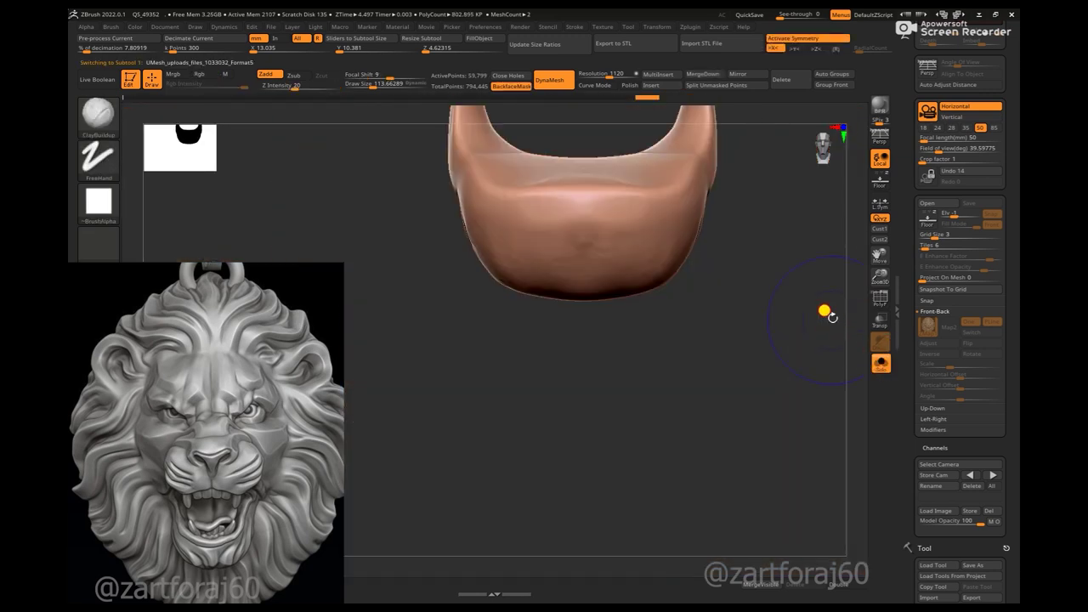
key(shift+p)
key(space)
key(shift+p)
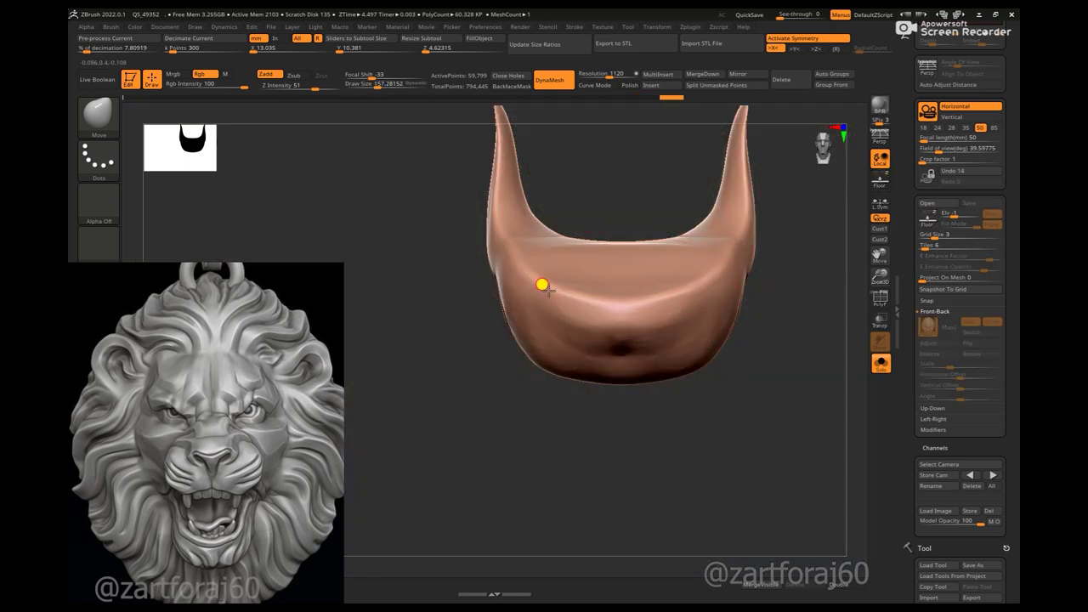
mouse_move(476, 246)
mouse_down()
mouse_move(462, 355)
mouse_move(553, 340)
mouse_up()
- Switch to ClayBuildup at about size 140, then to the Move brush, facing the jaw front-on
key(b)
key(c)
key(b)
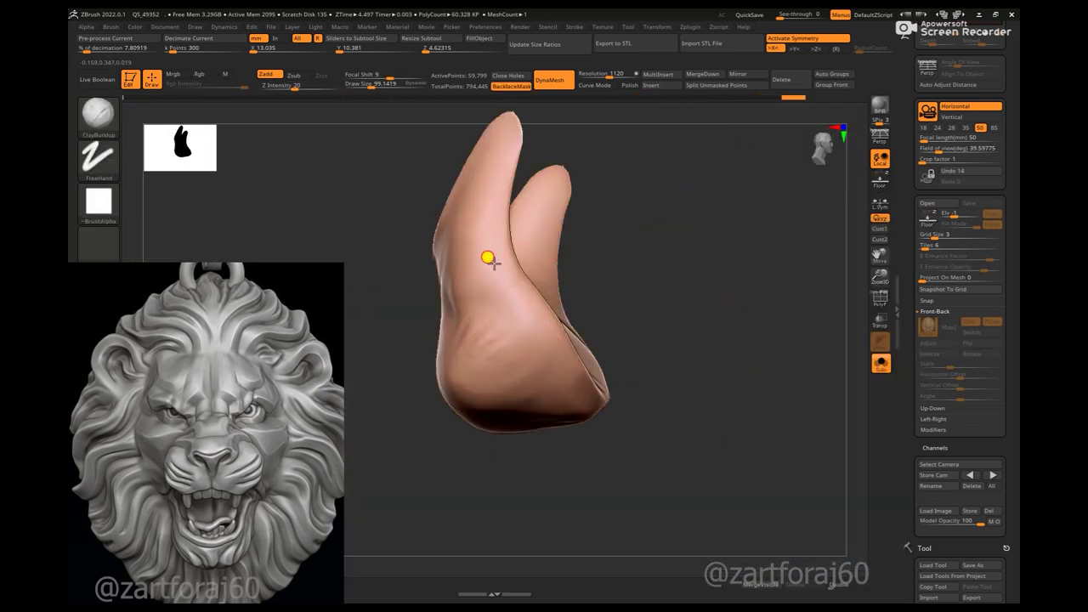
mouse_move(466, 308)
right_down()
mouse_move(471, 292)
mouse_move(493, 391)
mouse_move(423, 474)
mouse_move(502, 390)
mouse_move(440, 481)
mouse_move(530, 304)
mouse_move(462, 479)
mouse_move(502, 445)
mouse_move(570, 316)
right_up()
key(b)
key(m)
key(v)
key(space)
- Select the hPolish brush and orbit around the jaw back to a straight front view
key(b)
key(h)
key(p)
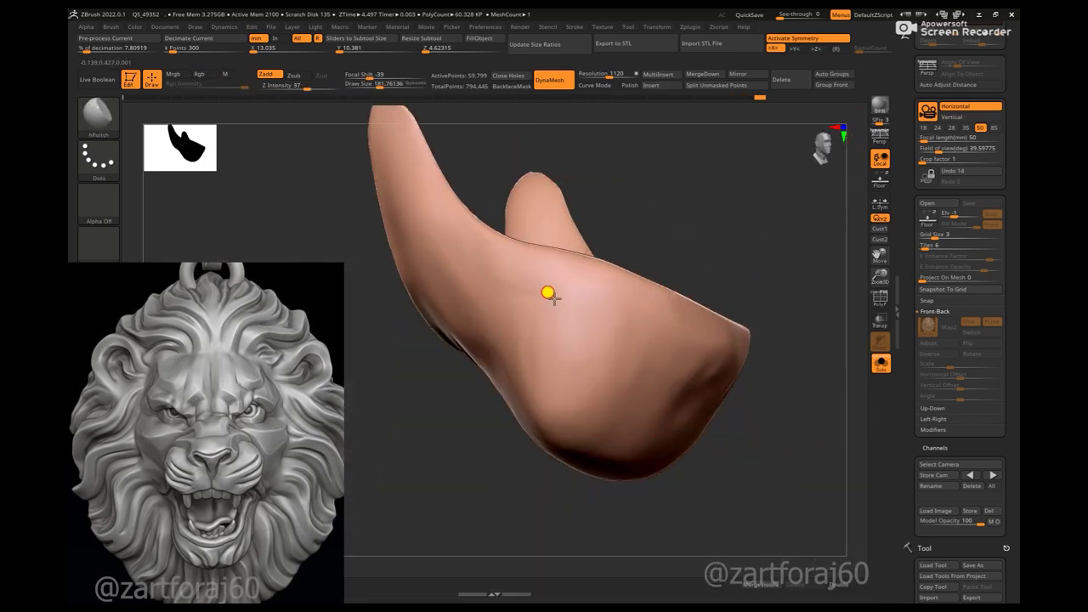
mouse_move(686, 307)
right_down()
mouse_move(672, 374)
mouse_move(539, 493)
mouse_move(658, 343)
mouse_move(595, 369)
right_up()
mouse_move(611, 325)
right_down()
mouse_move(627, 298)
mouse_move(621, 346)
mouse_move(644, 274)
right_up()
mouse_move(603, 374)
right_down()
mouse_move(669, 448)
mouse_move(737, 457)
right_up()
- Push the jaw outline into shape with ClayBuildup, then resize the brush to about 188
key(b)
key(c)
key(b)
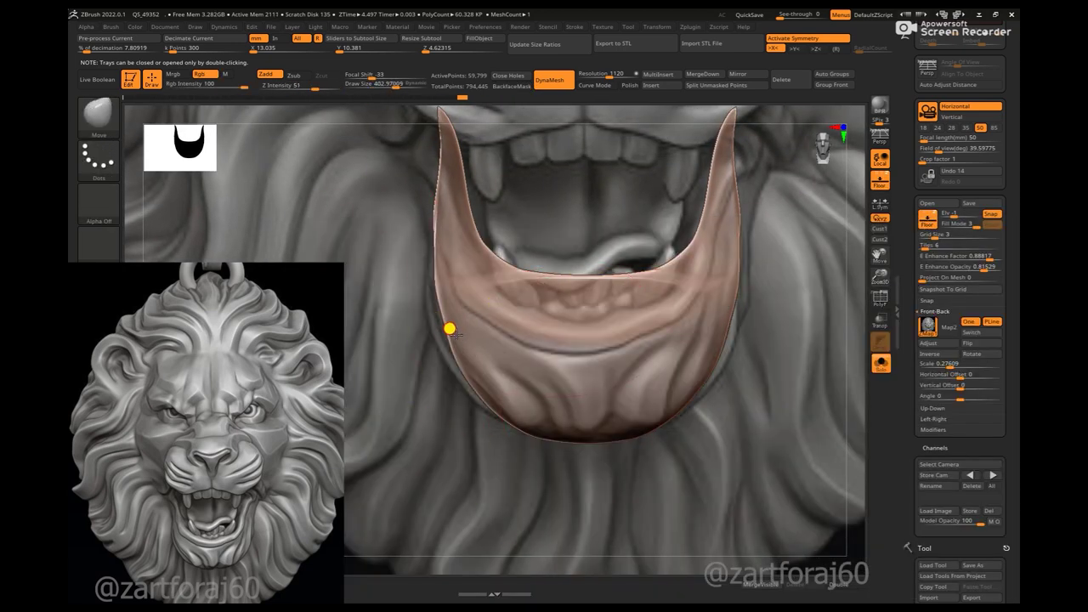
mouse_move(450, 328)
mouse_down()
mouse_move(457, 338)
mouse_move(417, 333)
mouse_up()
key(space)
drag(493, 286, 634, 311)
- Thicken the jaw's left horn outward against the reference, then hide the reference
key(f)
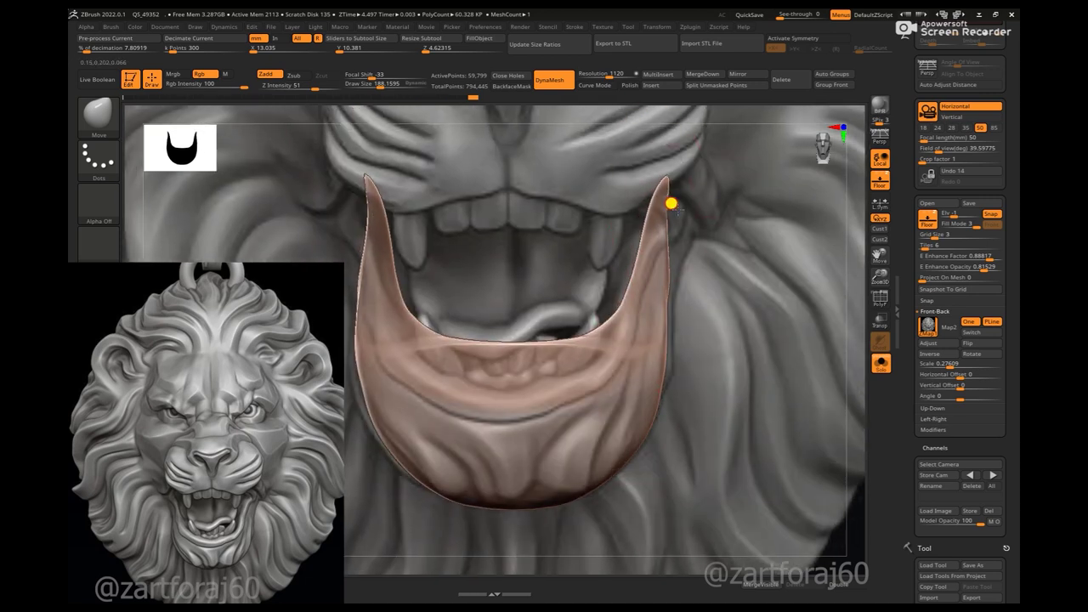
right_drag(652, 328, 612, 234)
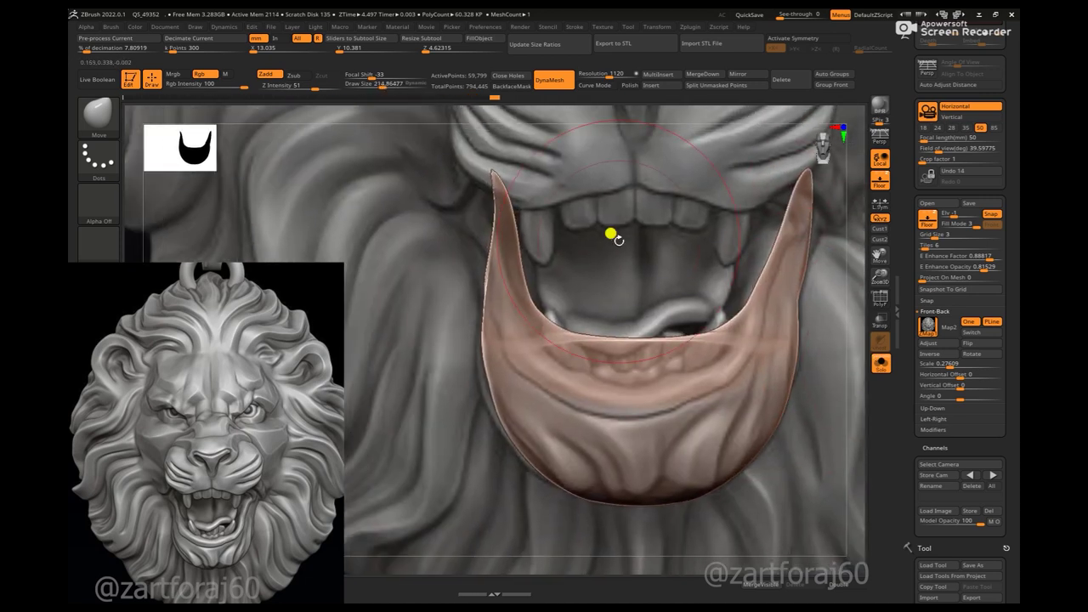
drag(486, 222, 506, 223)
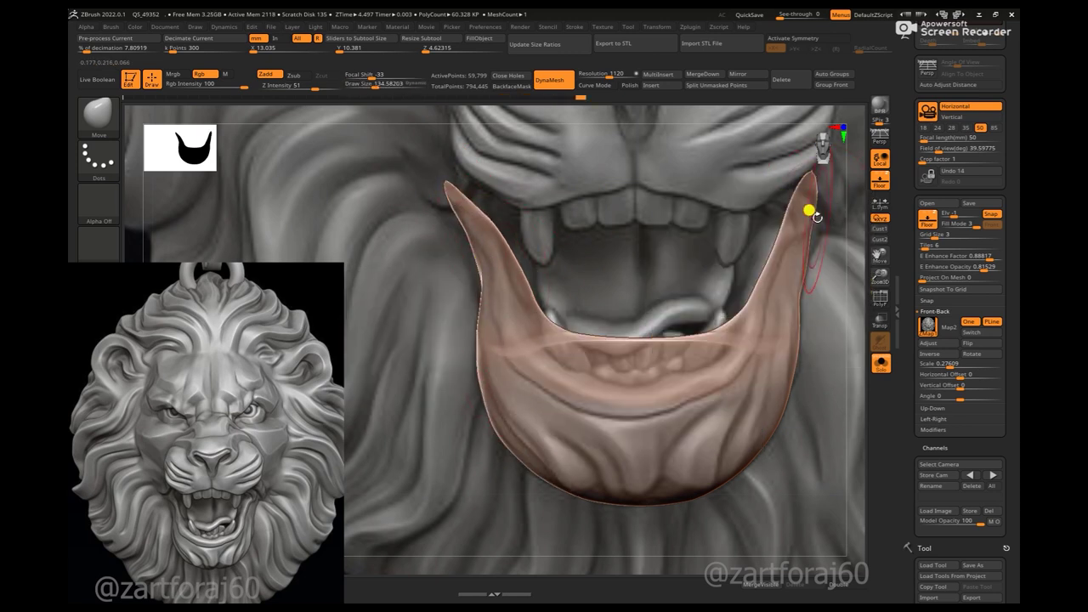
key(shift+p)
- Zoom close onto the jaw, make it the active piece and view it from the side
right_drag(855, 230, 885, 532)
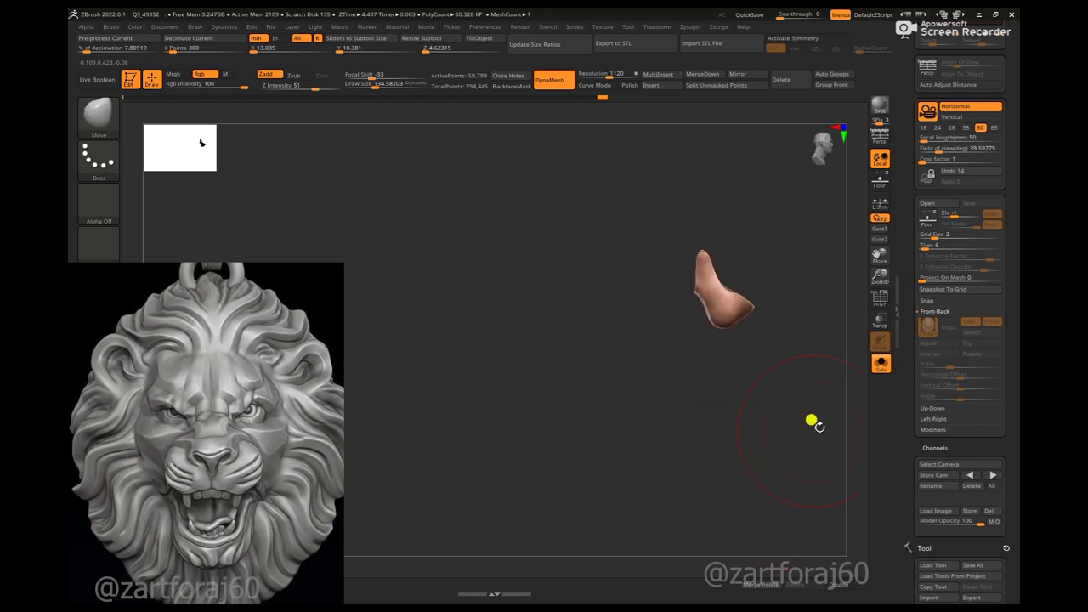
right_click(643, 297)
right_drag(644, 297, 554, 344)
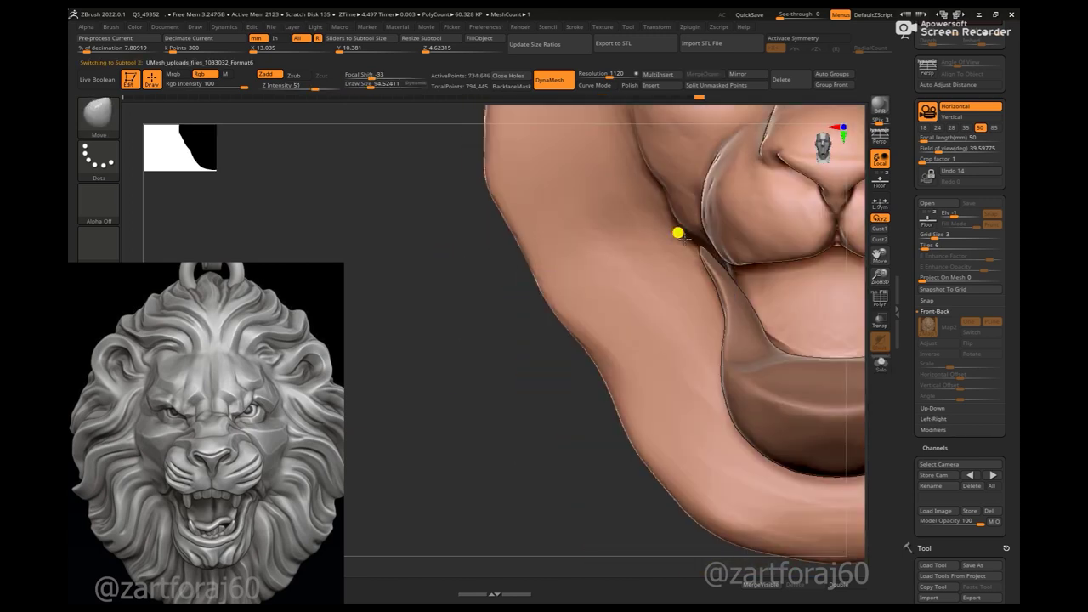
right_click(678, 233)
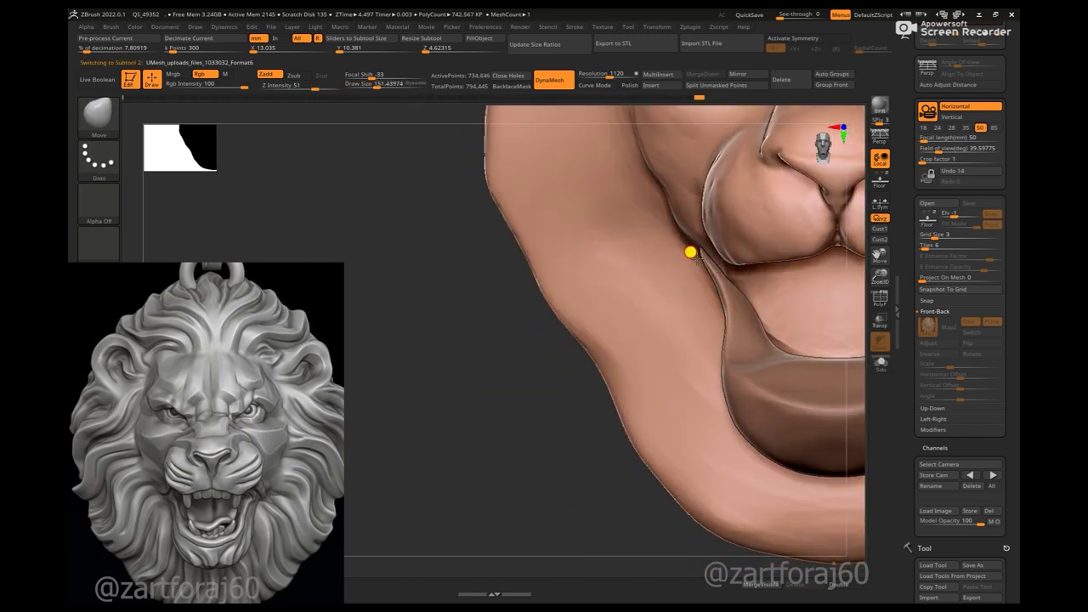
right_click(697, 247)
alt+click(703, 256)
mouse_move(706, 248)
right_down()
mouse_move(507, 457)
mouse_move(689, 517)
mouse_move(631, 228)
mouse_move(504, 481)
mouse_move(520, 454)
mouse_move(556, 513)
mouse_move(727, 425)
mouse_move(777, 429)
right_up()
- Make the face piece active, turn to the snout's front, and show all head parts again
scroll(194, 473, down, 3)
scroll(284, 496, up, 5)
mouse_move(731, 459)
right_down()
mouse_move(759, 450)
mouse_move(542, 311)
mouse_move(767, 396)
mouse_move(568, 305)
right_up()
alt+click(590, 340)
mouse_move(591, 339)
right_down()
mouse_move(753, 315)
mouse_move(604, 267)
mouse_move(585, 313)
mouse_move(773, 425)
mouse_move(881, 212)
right_up()
key(shift+p)
- Show the lion reference behind the head and raise the E Enhance Factor of the overlay
alt+click(602, 289)
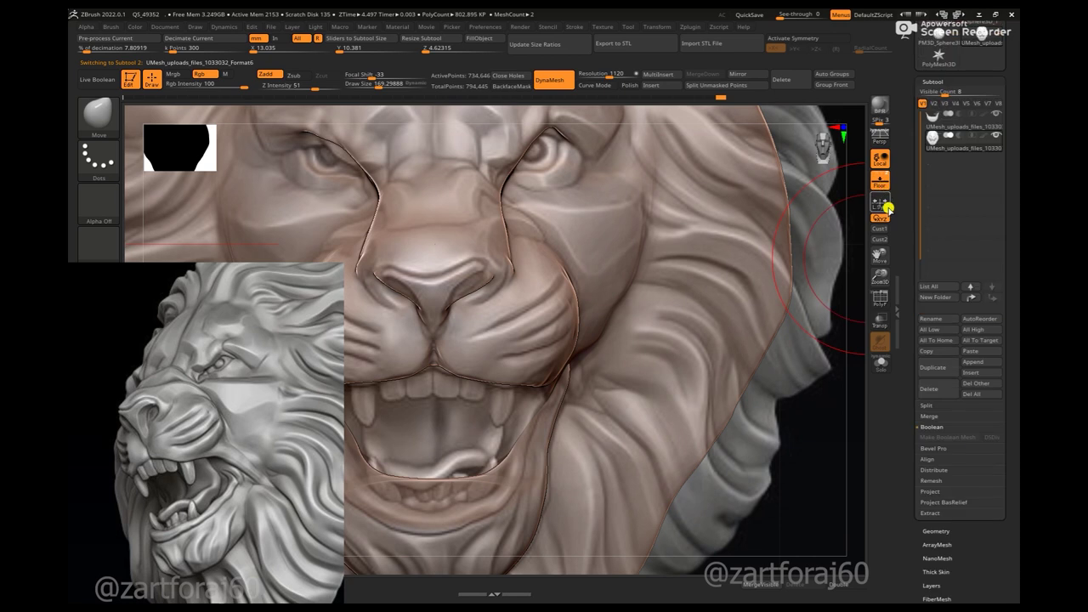
scroll(969, 257, down, 3)
click(997, 144)
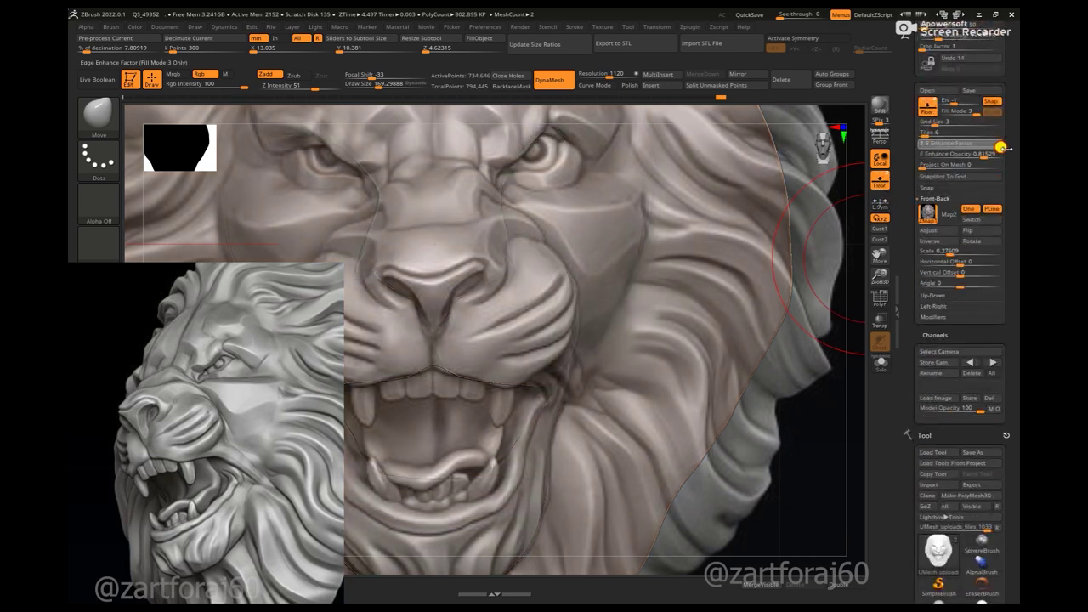
drag(204, 429, 218, 441)
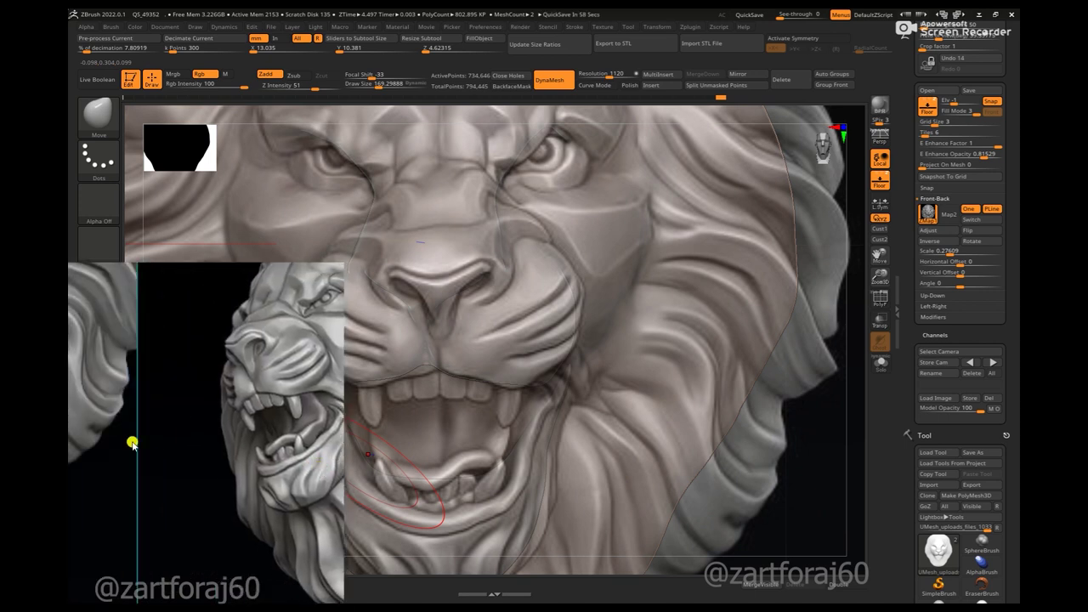
- Orbit and zoom in on the lion's cheek and mouth corner to compare with the grey overlay
mouse_move(812, 494)
mouse_down()
mouse_move(796, 398)
mouse_move(579, 354)
mouse_up()
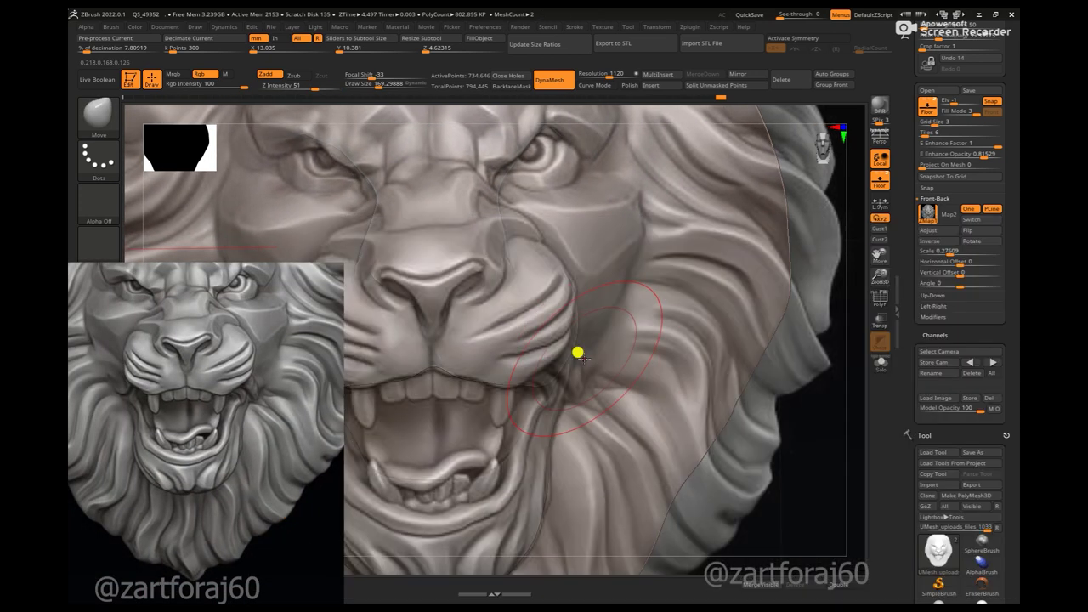
alt+drag(788, 410, 544, 394)
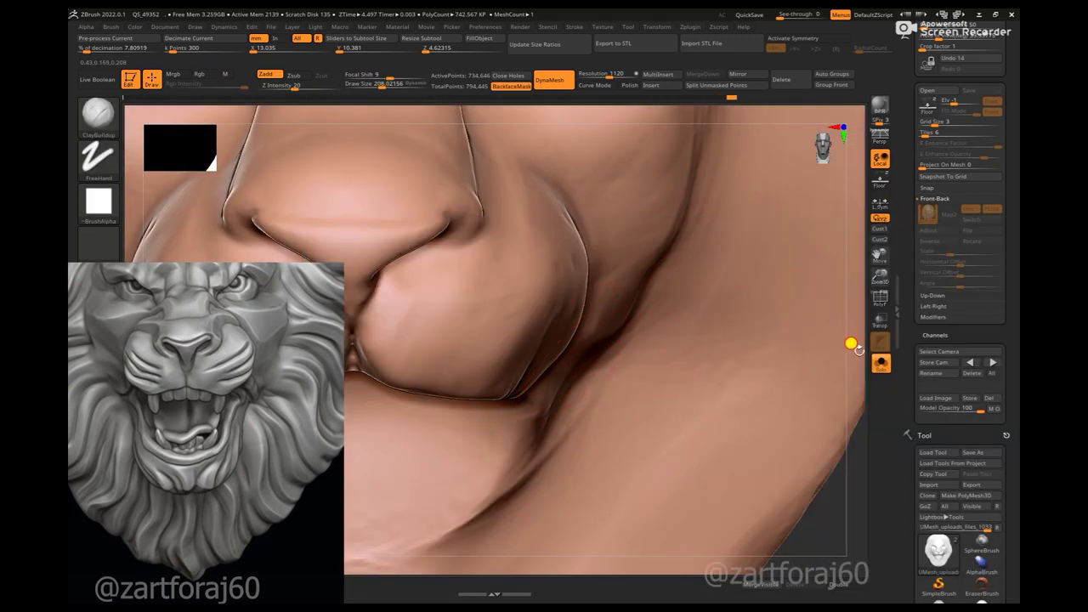
drag(852, 344, 603, 328)
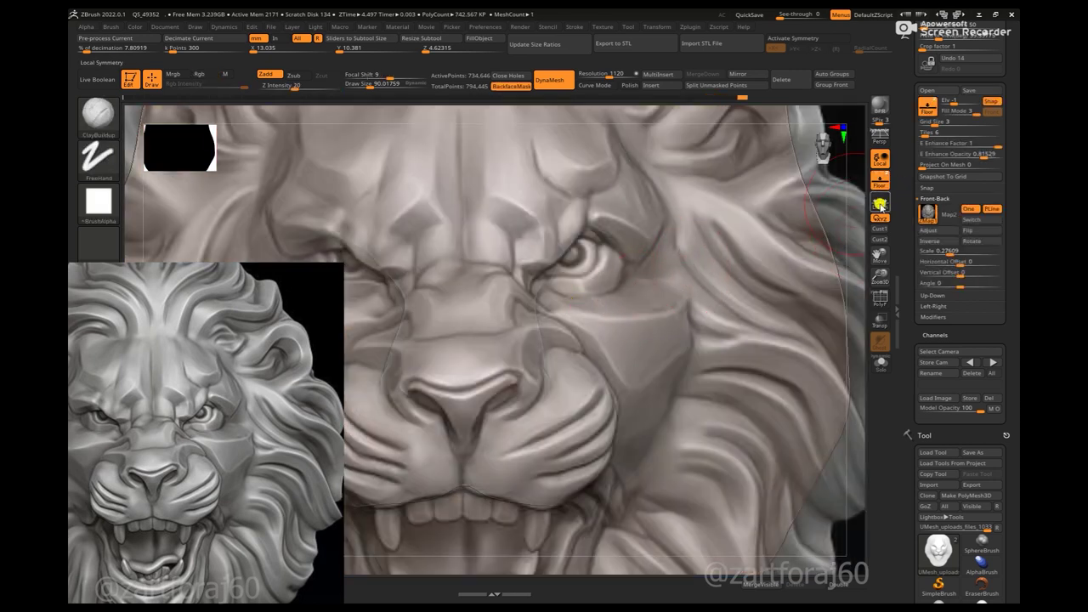
- Hide the overlay, smooth the wrinkled crease beside the nose, then turn the reference back on
key(shift+p)
shift+drag(652, 272, 575, 283)
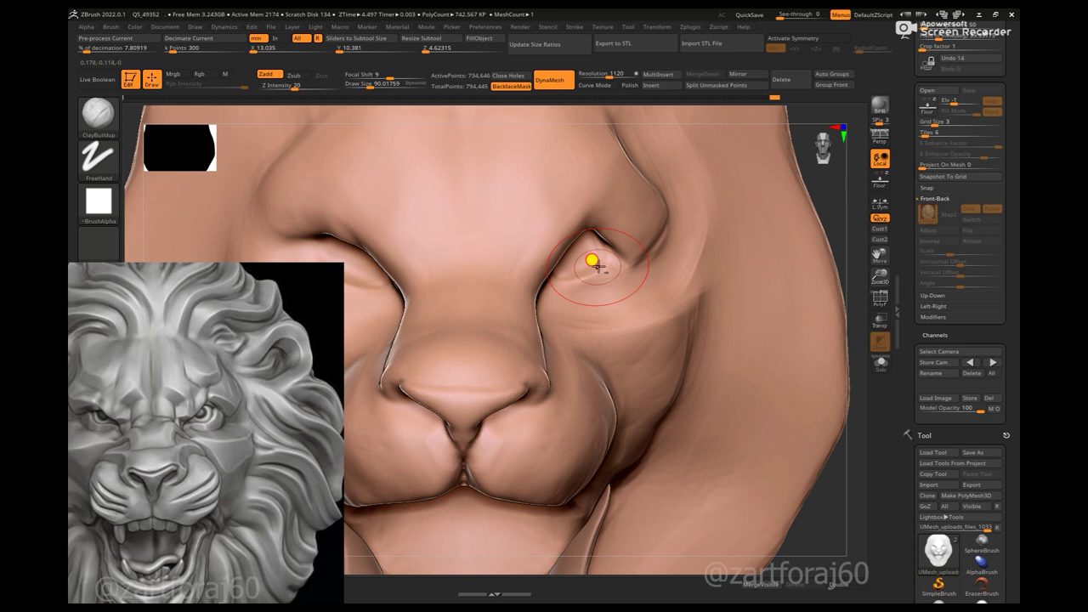
ctrl+right_drag(841, 222, 652, 263)
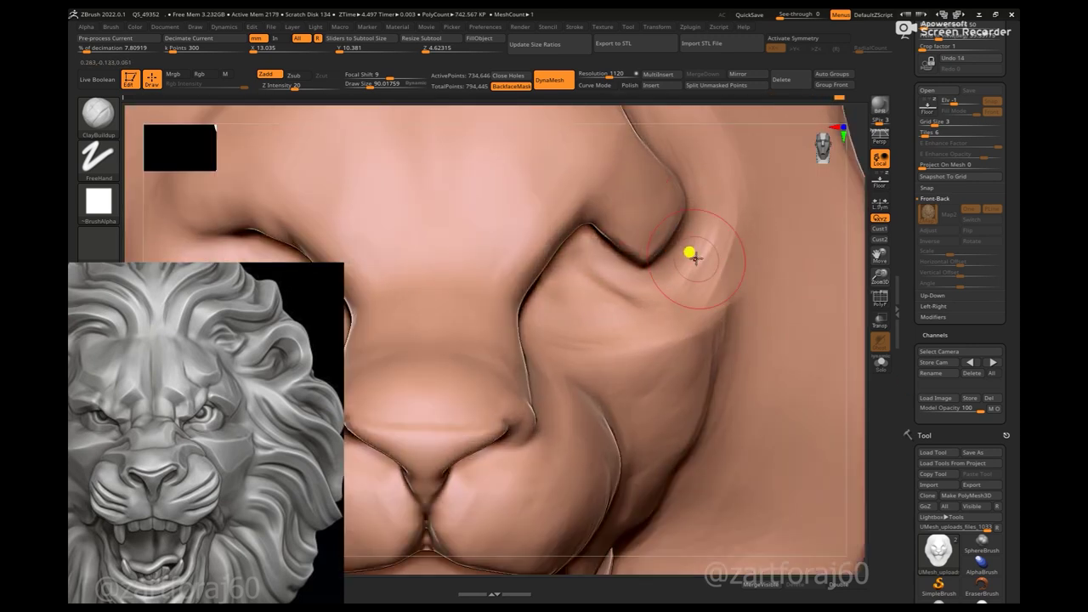
key(shift+p)
key(f)
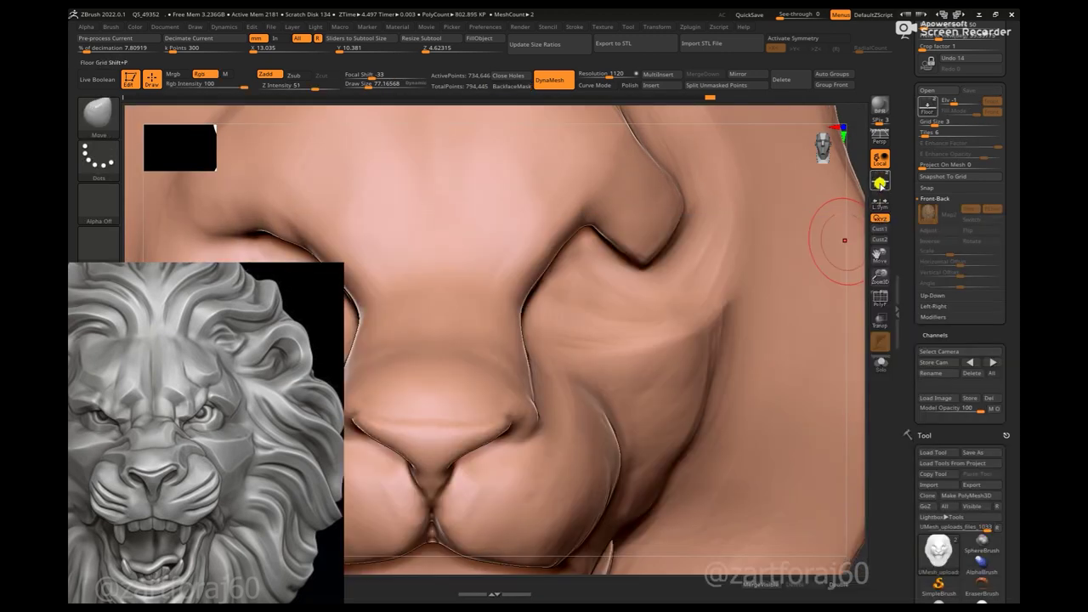
click(880, 183)
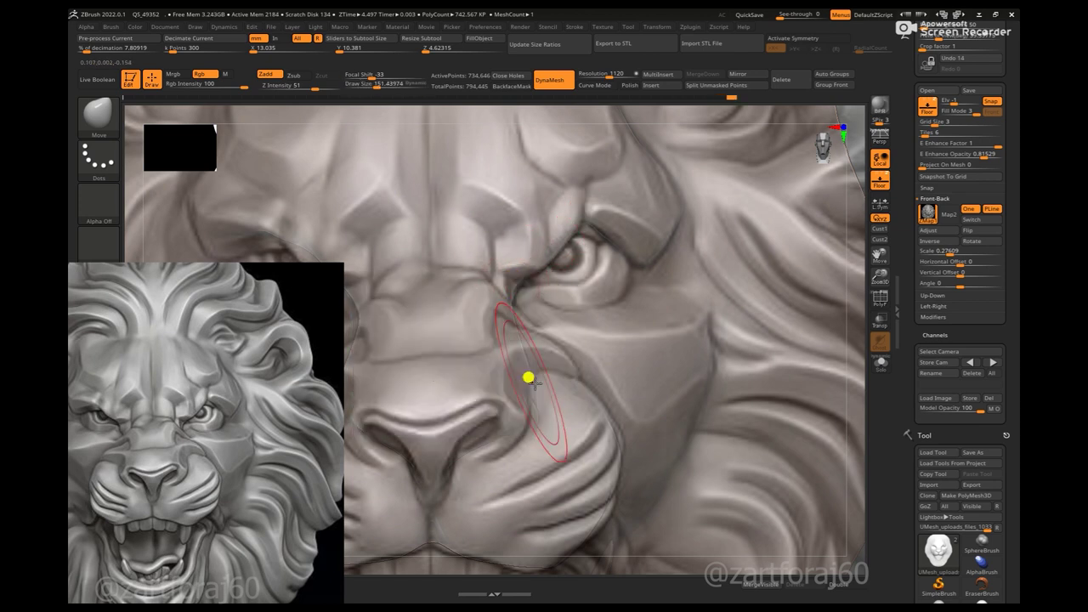
- Hide the reference again and inspect the head from the nose down to the chin
key(shift+p)
mouse_move(836, 263)
shift+mouse_down()
mouse_move(808, 298)
mouse_move(824, 262)
mouse_move(833, 289)
shift+mouse_up()
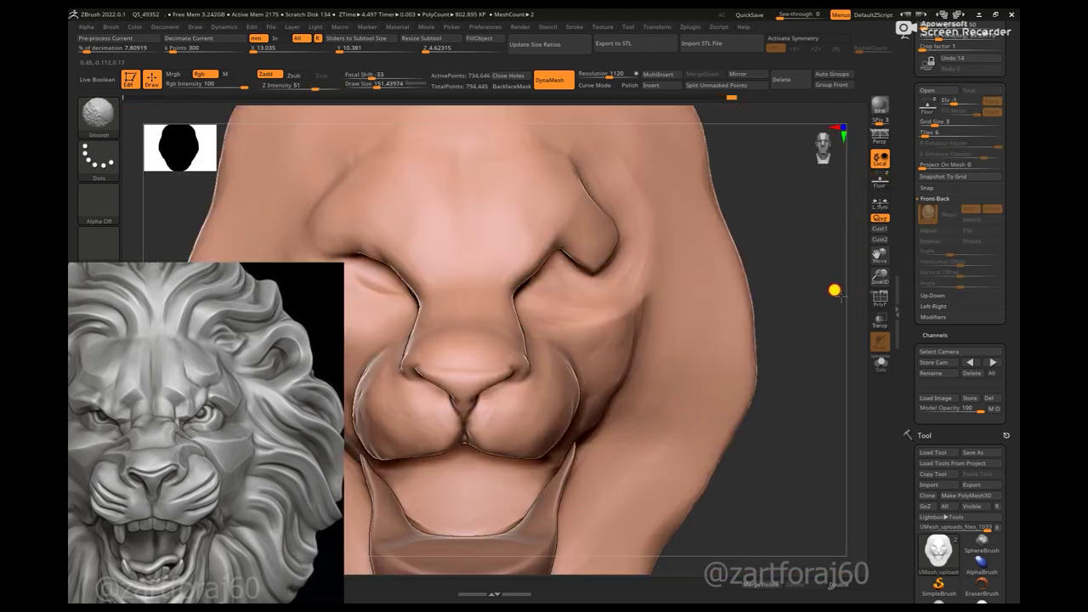
alt+drag(768, 267, 541, 223)
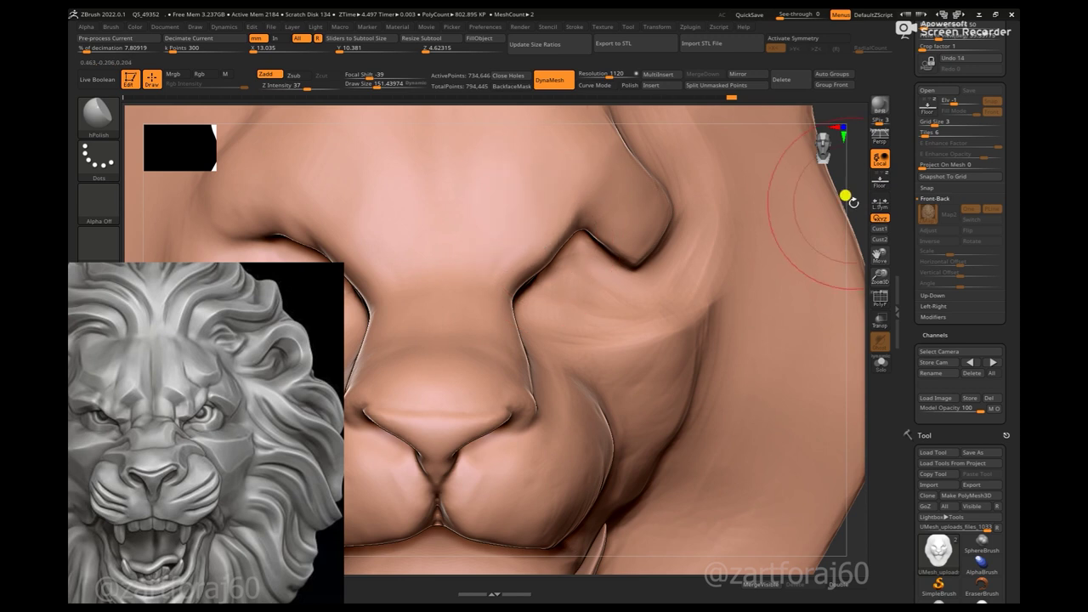
key(f)
alt+drag(785, 324, 683, 357)
alt+drag(787, 223, 729, 179)
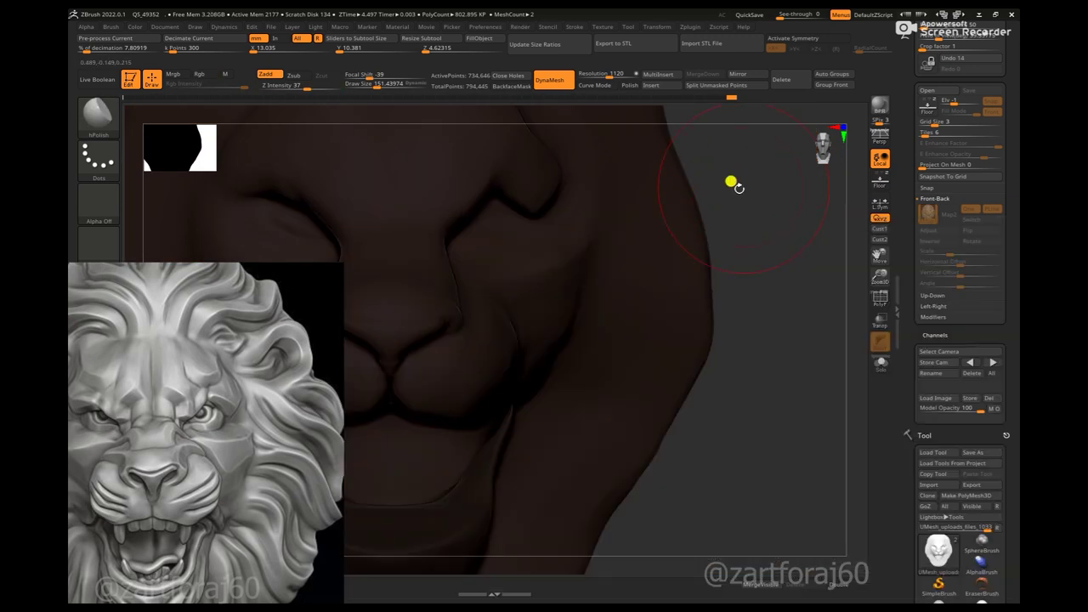
key(space)
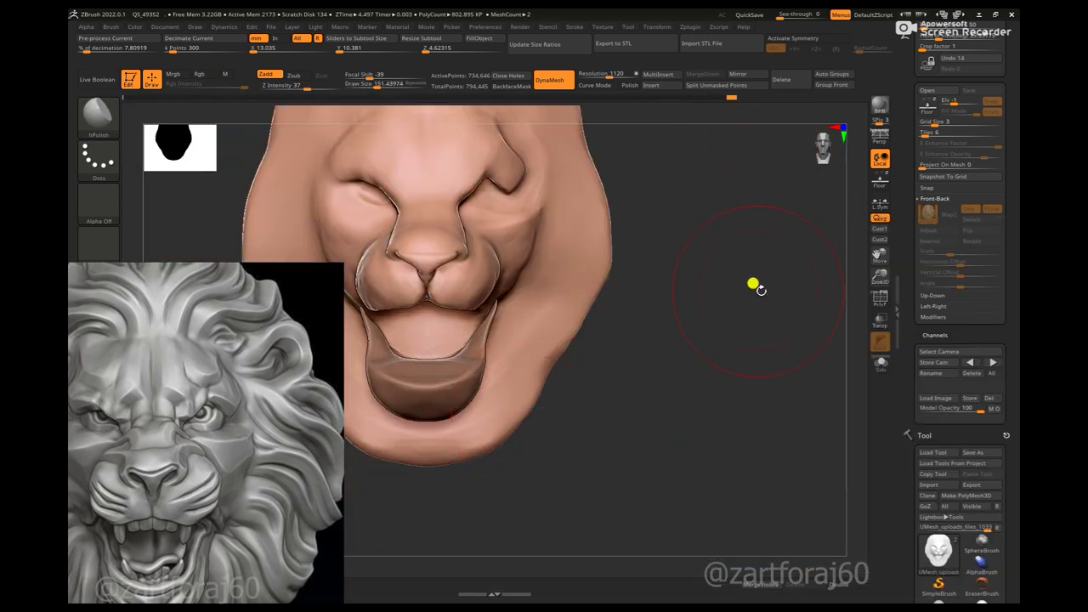
key(f)
mouse_move(770, 372)
alt+mouse_down()
mouse_move(804, 443)
mouse_move(804, 406)
alt+mouse_up()
key(space)
- Solo the jaw piece and orbit it from several angles to inspect its shape
drag(710, 199, 698, 201)
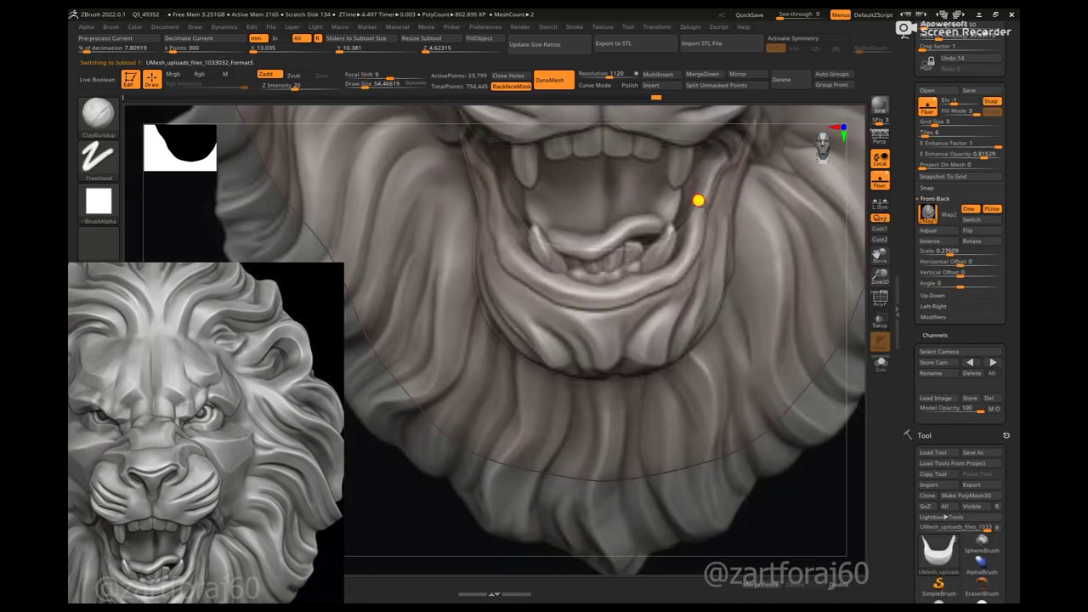
key(alt+shift+s)
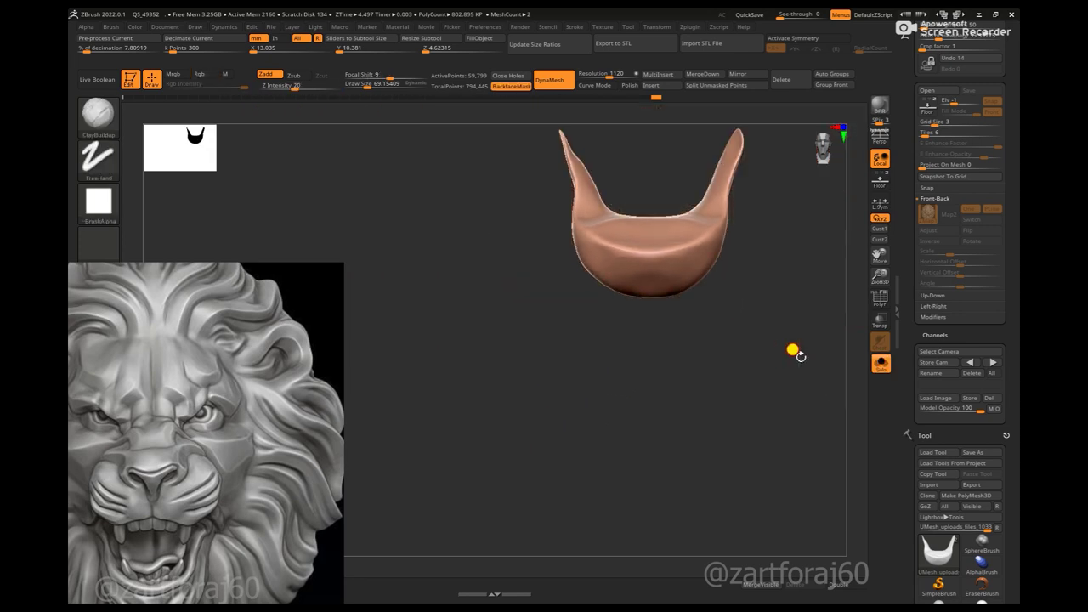
key(f)
right_drag(532, 347, 702, 314)
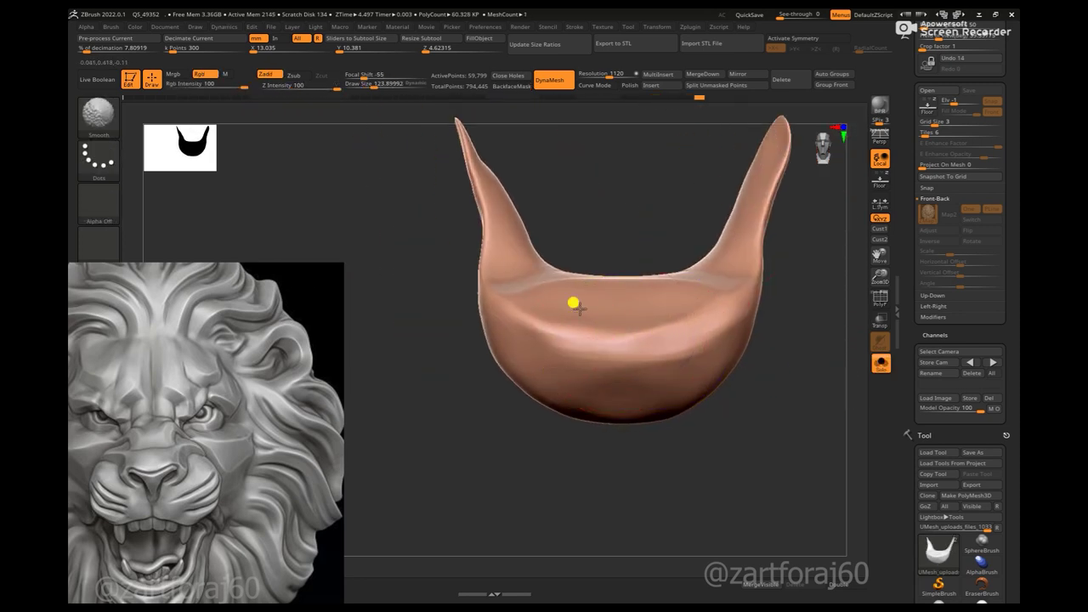
right_drag(573, 301, 510, 344)
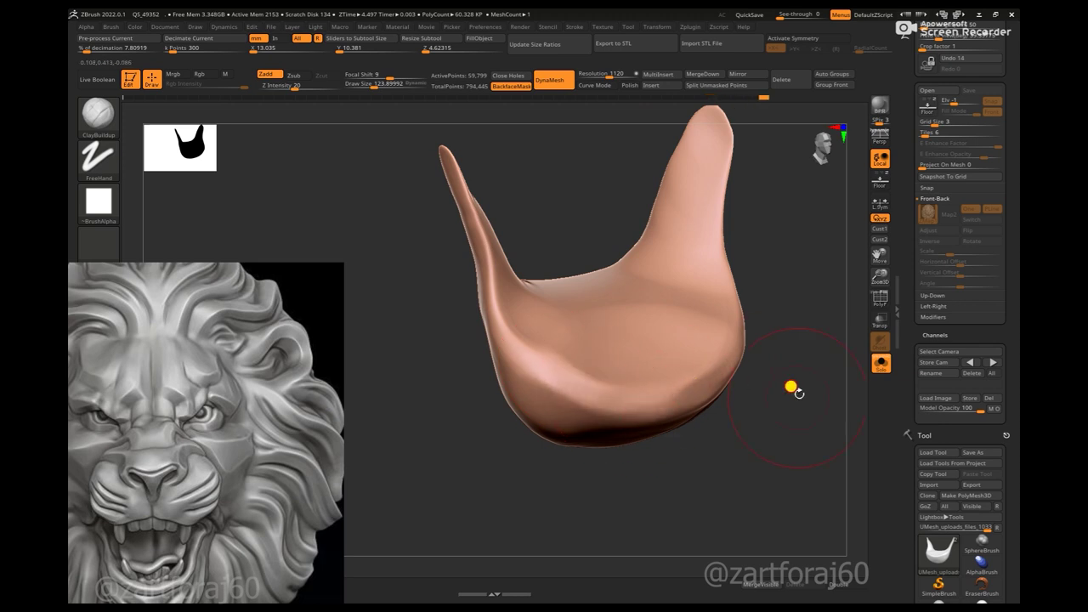
shift+drag(792, 389, 750, 399)
mouse_move(751, 399)
right_down()
mouse_move(620, 380)
mouse_move(661, 275)
mouse_move(692, 352)
mouse_move(499, 424)
mouse_move(748, 298)
mouse_move(819, 287)
mouse_move(703, 248)
right_up()
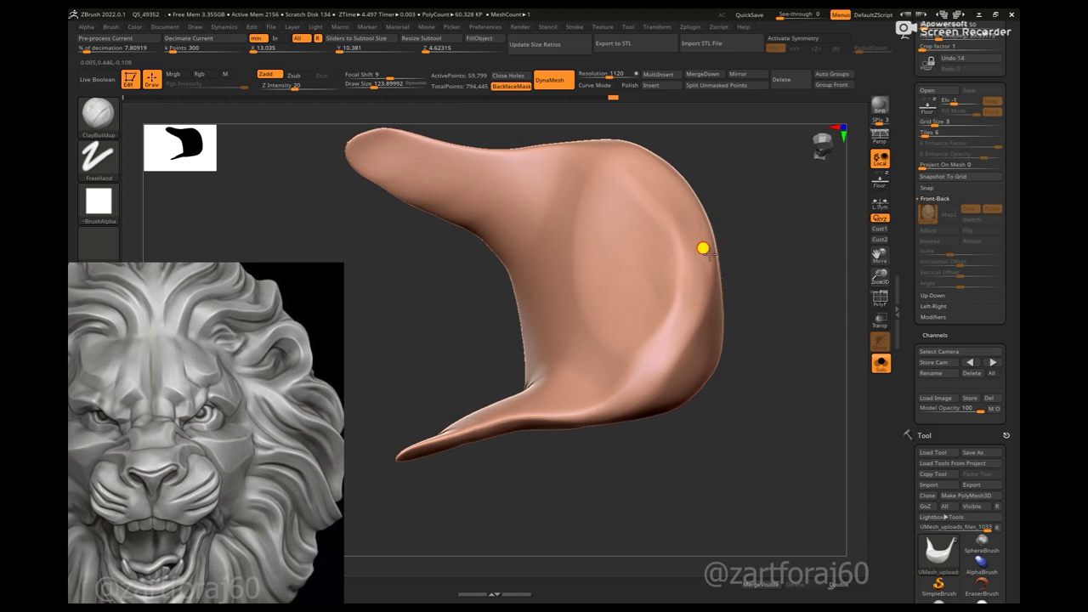
right_drag(600, 388, 670, 306)
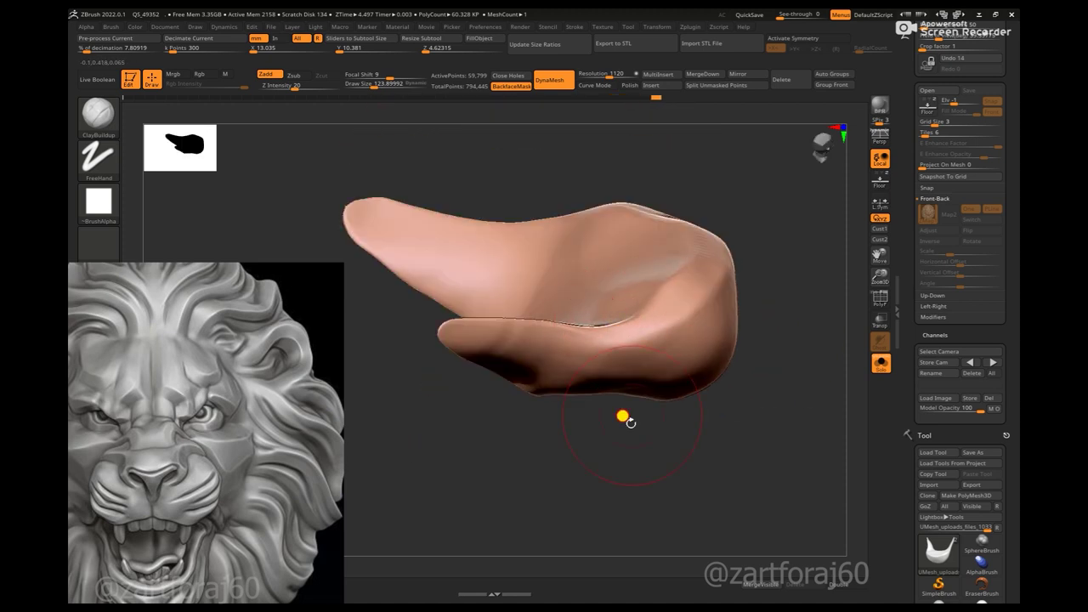
right_drag(623, 416, 661, 298)
right_drag(600, 383, 523, 359)
mouse_move(559, 420)
right_down()
mouse_move(501, 356)
mouse_move(472, 362)
right_up()
key(space)
mouse_move(601, 329)
right_down()
mouse_move(668, 340)
mouse_move(687, 311)
mouse_move(632, 389)
mouse_move(696, 328)
right_up()
mouse_move(527, 346)
right_down()
mouse_move(707, 505)
mouse_move(758, 388)
mouse_move(729, 291)
mouse_move(701, 311)
mouse_move(819, 316)
mouse_move(547, 382)
mouse_move(620, 345)
mouse_move(609, 292)
mouse_move(595, 328)
mouse_move(751, 289)
mouse_move(729, 343)
right_up()
- Turn Solo off, select the face subtool and smooth the cheek beside the nose
click(881, 363)
mouse_move(826, 371)
ctrl+right_down()
mouse_move(731, 430)
mouse_move(743, 400)
mouse_move(837, 371)
ctrl+right_up()
mouse_move(651, 381)
shift+mouse_down()
mouse_move(595, 439)
mouse_move(625, 399)
shift+mouse_up()
right_drag(624, 399, 874, 245)
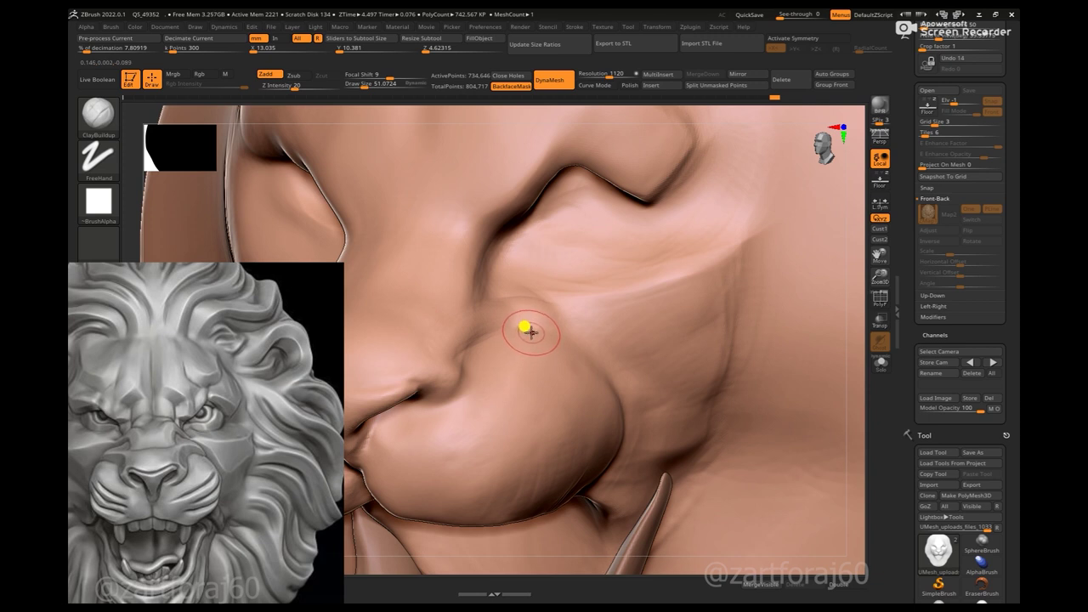
- With the Move brush, push the cheek near the nose up and to the left
mouse_move(855, 303)
mouse_down()
mouse_move(850, 284)
mouse_move(682, 298)
mouse_up()
key(b)
key(m)
key(v)
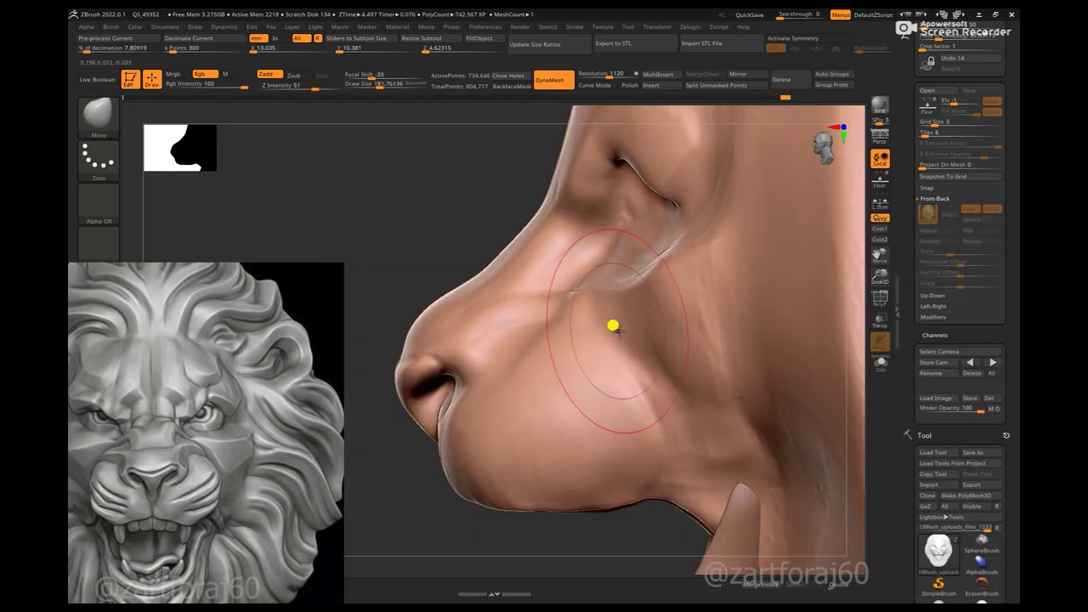
drag(587, 336, 567, 311)
key(space)
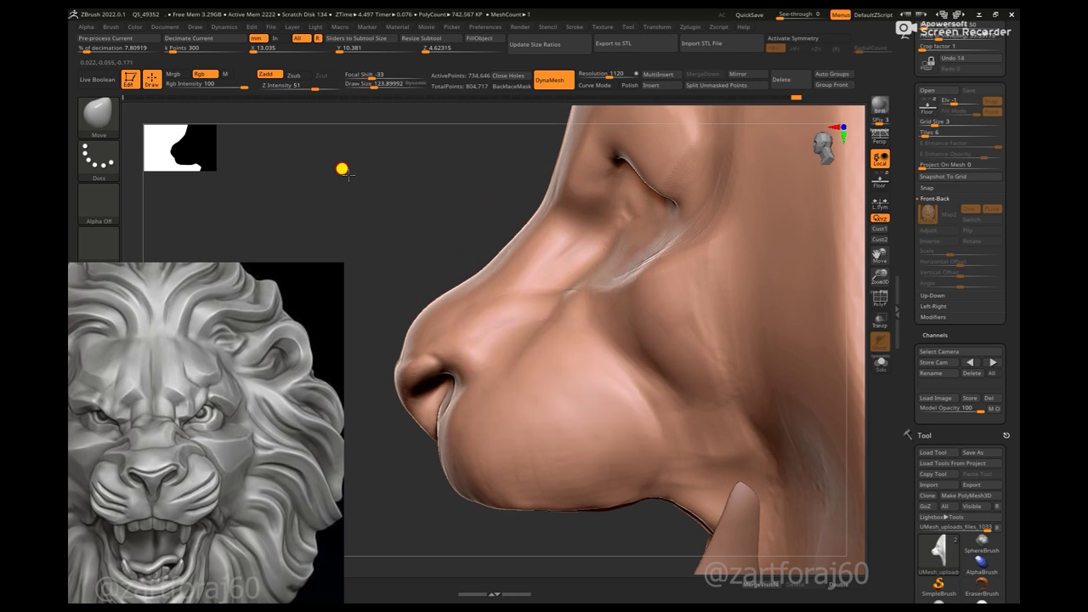
shift+drag(340, 168, 882, 434)
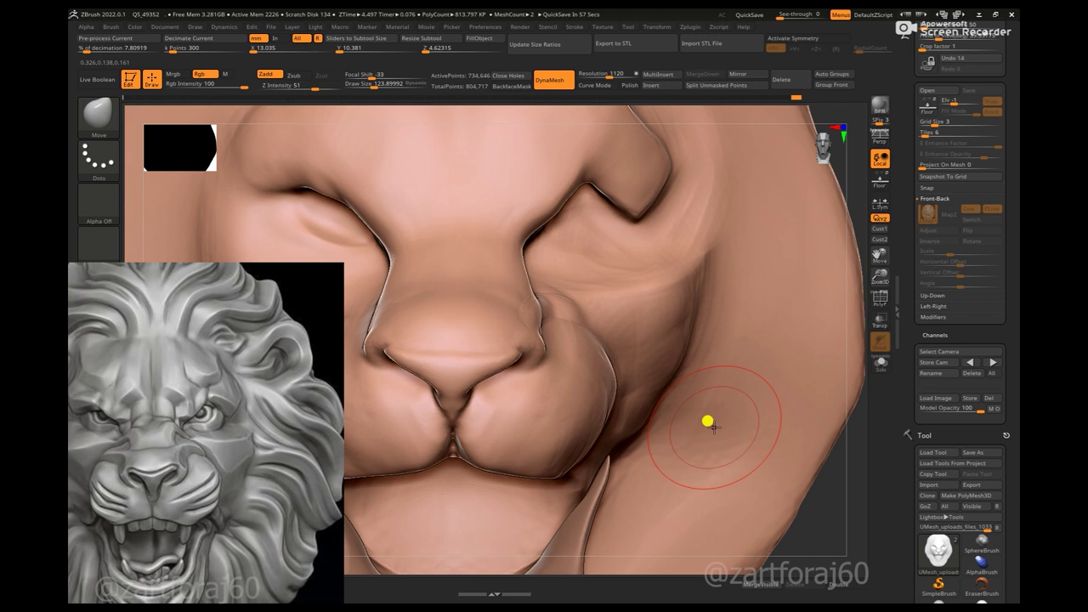
- Rework the crease above the cheek bulge with ClayBuildup and the Move brush
key(b)
key(c)
key(b)
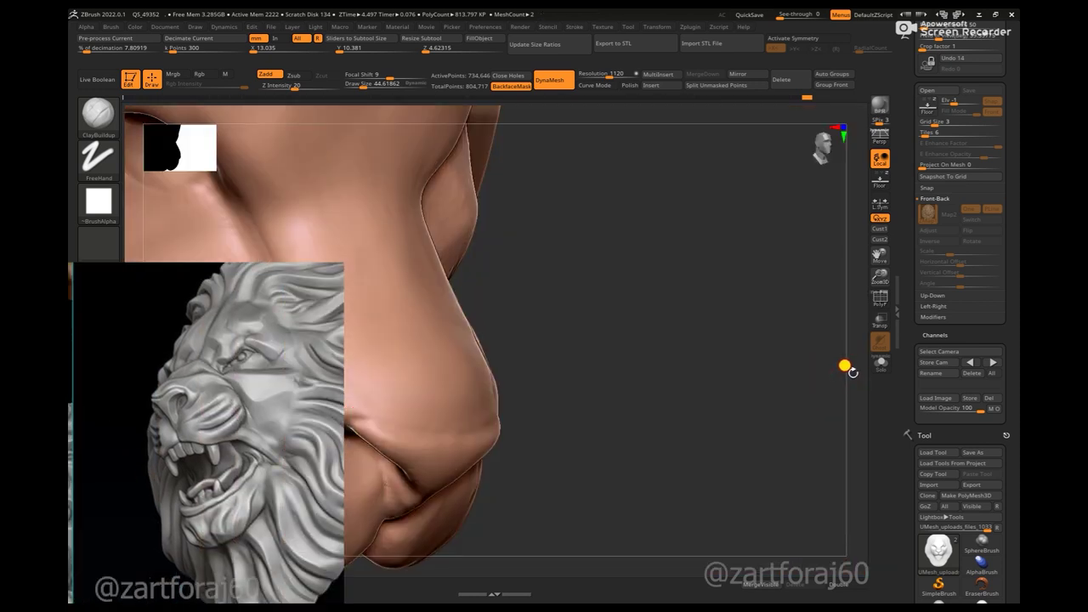
key(b)
key(m)
key(v)
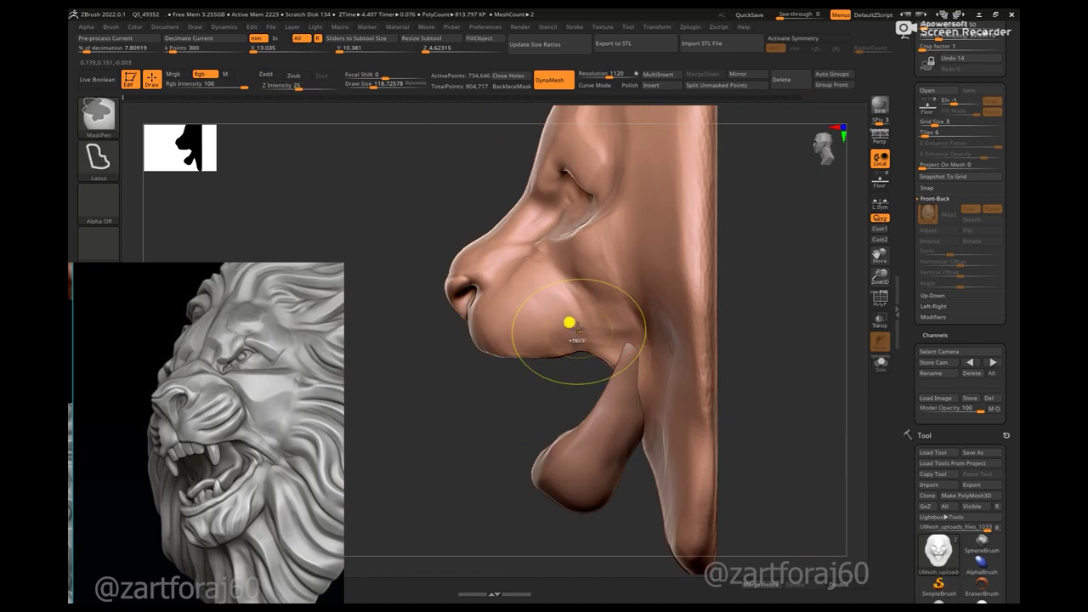
mouse_move(555, 297)
mouse_down()
mouse_move(790, 406)
mouse_move(444, 430)
mouse_move(549, 306)
mouse_up()
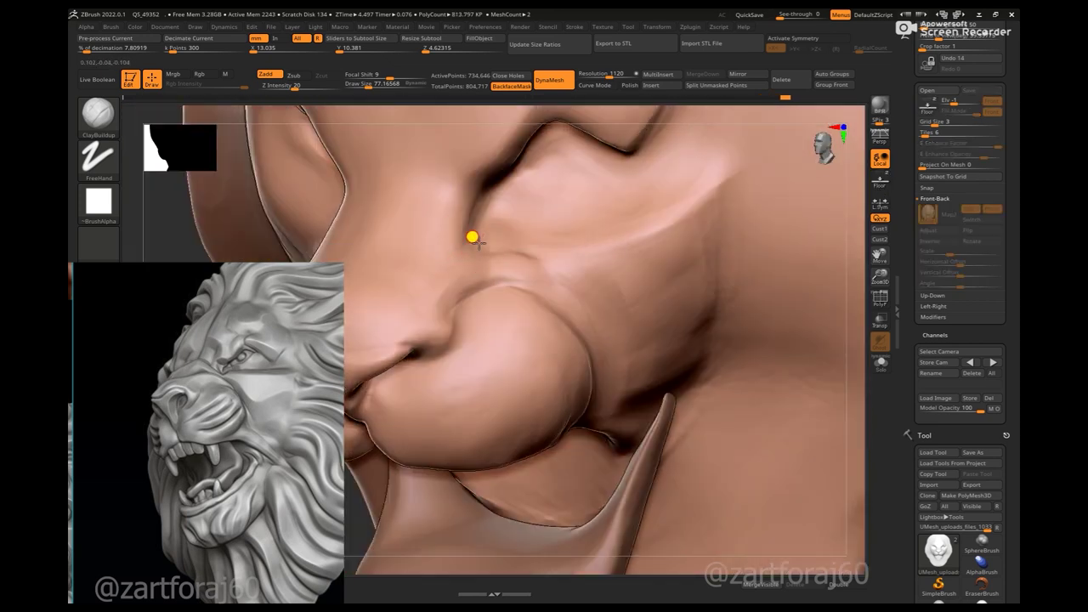
drag(473, 237, 519, 281)
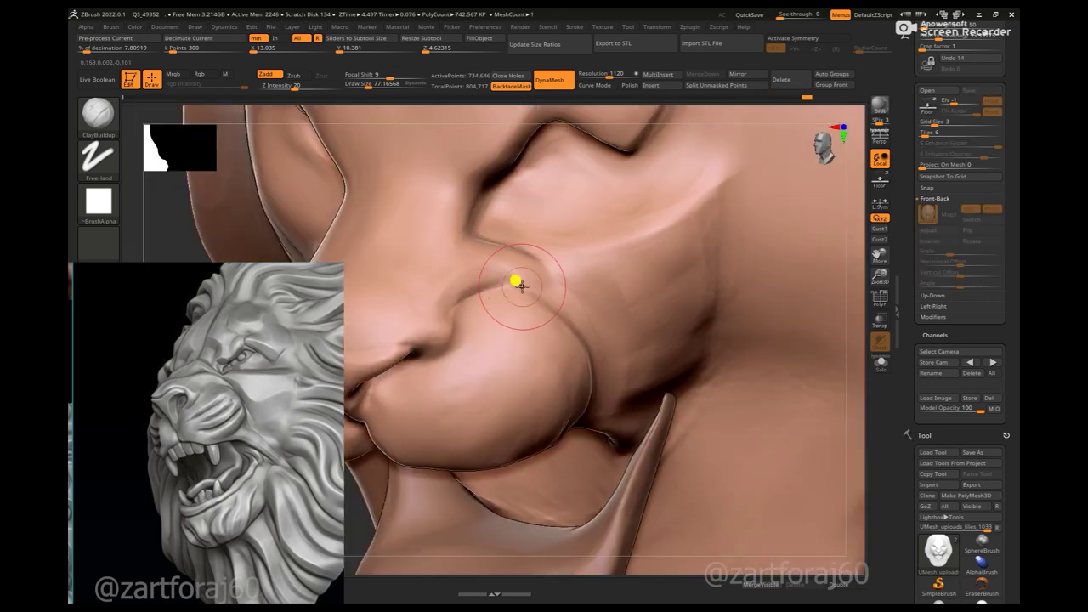
- With the reference shown, soften the nose-to-cheek crease using the Move brush
key(b)
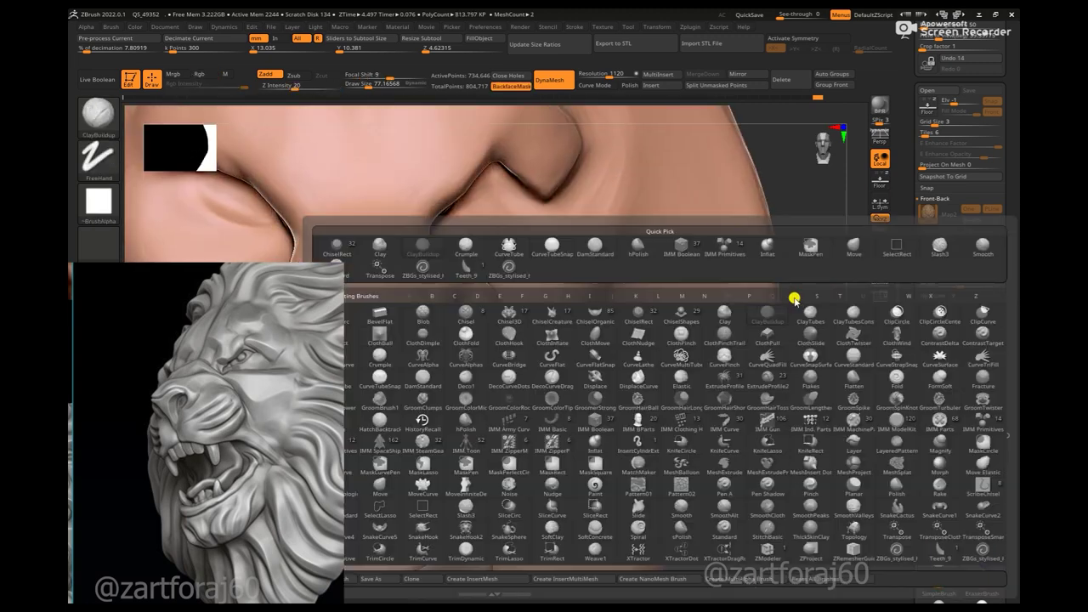
key(m)
key(v)
key(shift+p)
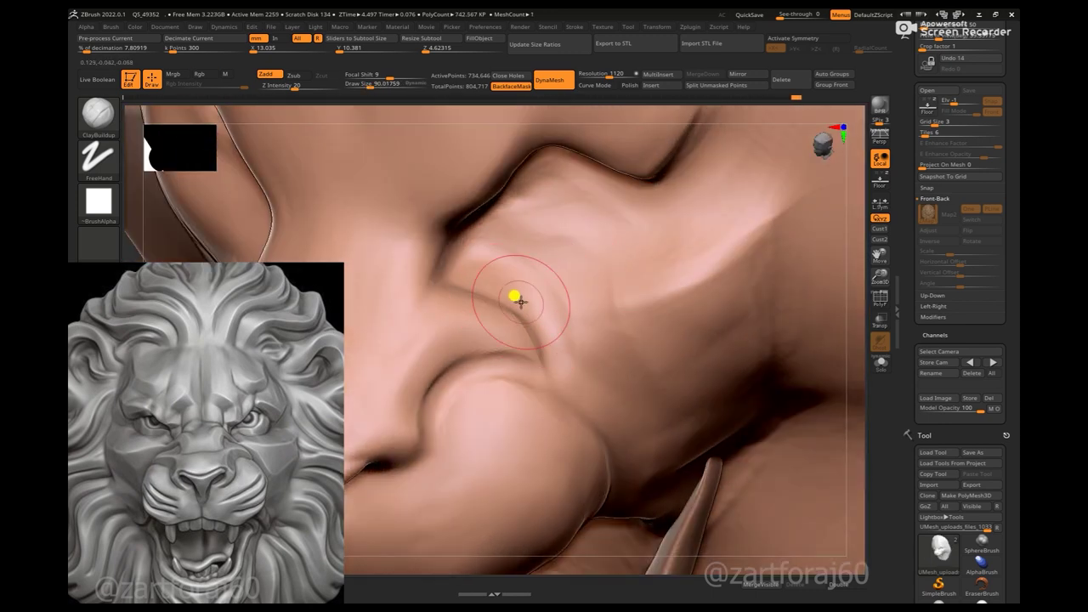
mouse_move(493, 289)
mouse_down()
mouse_move(598, 322)
mouse_move(725, 286)
mouse_up()
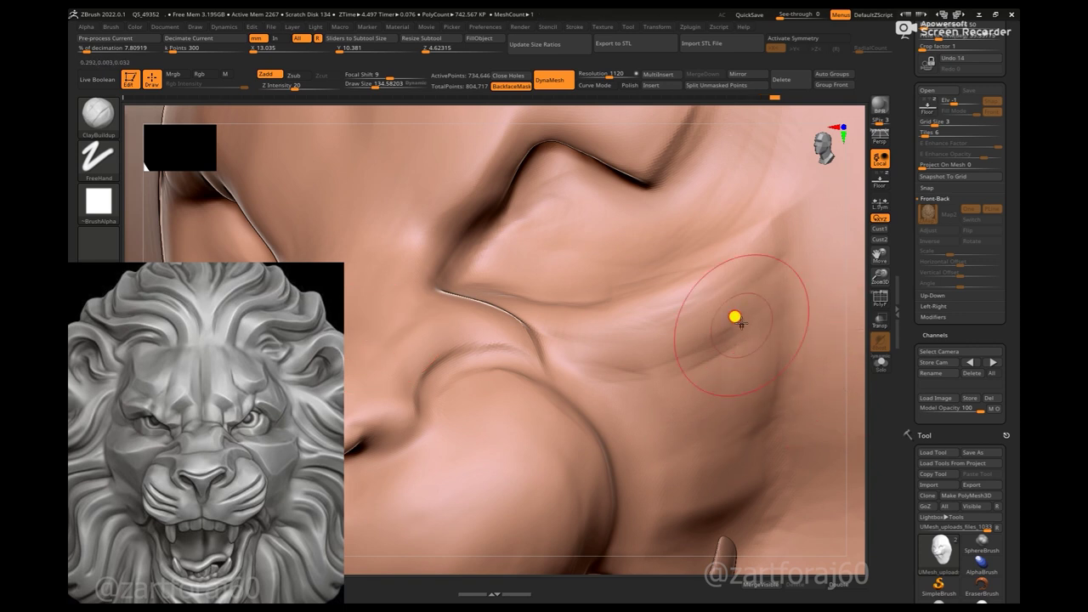
drag(571, 332, 629, 355)
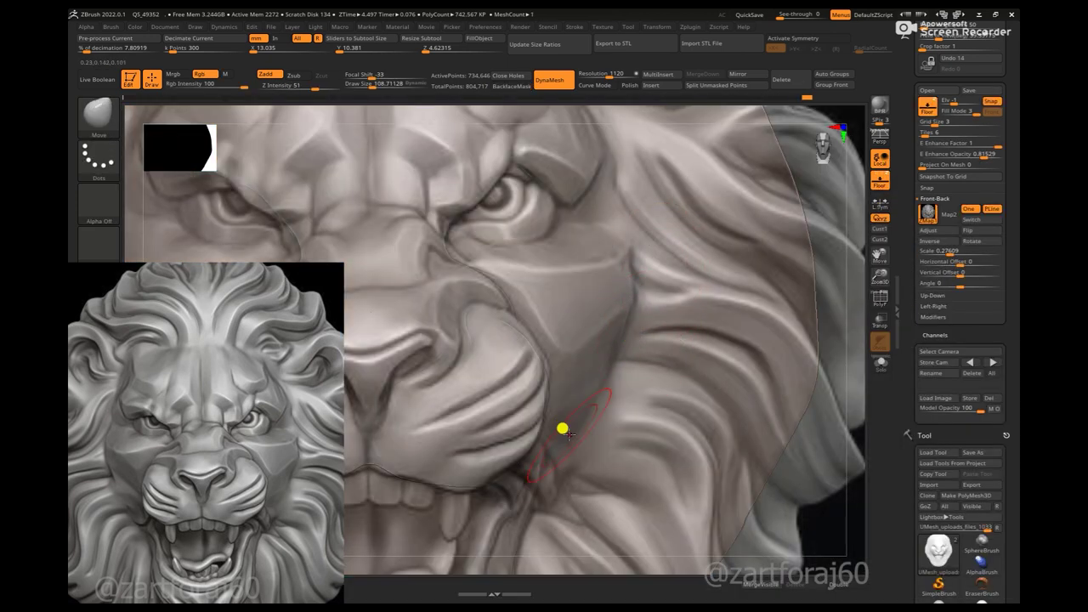
- Polish around the nostril with a smaller hPolish brush
key(b)
key(m)
key(p)
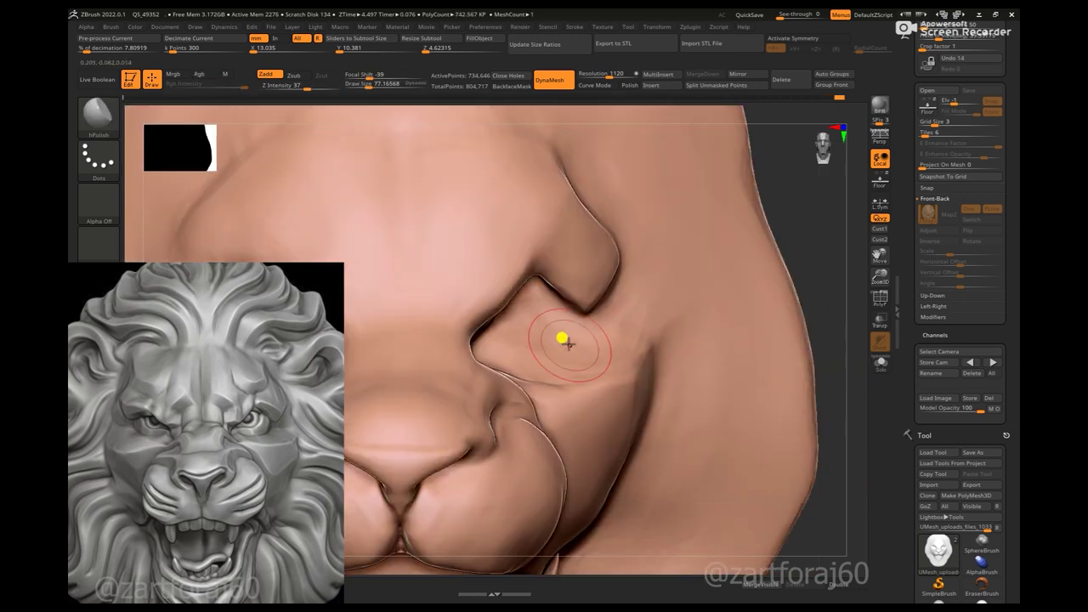
key(space)
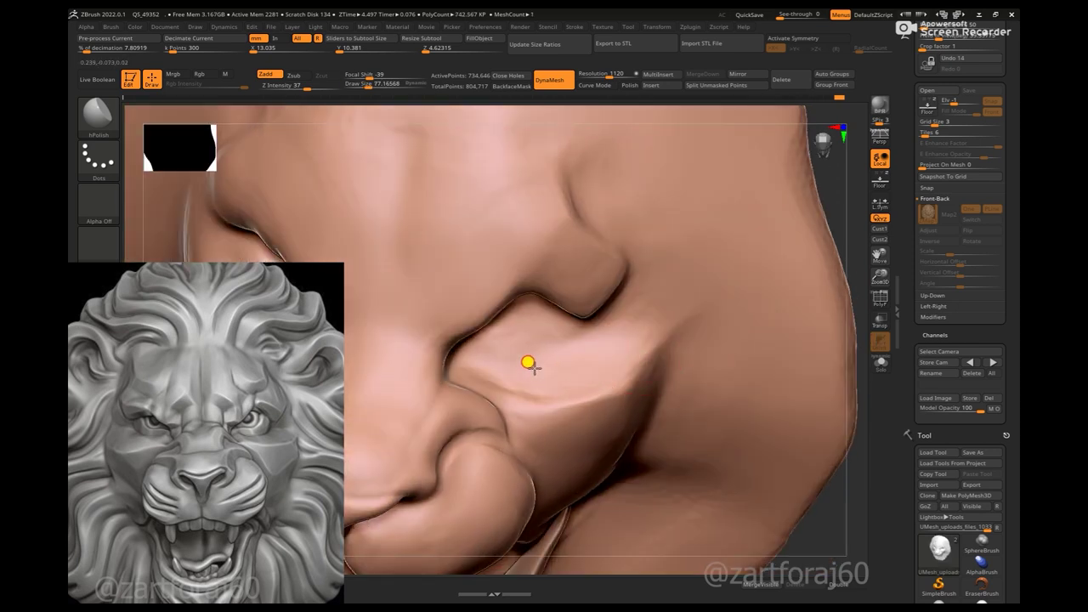
right_drag(591, 323, 564, 341)
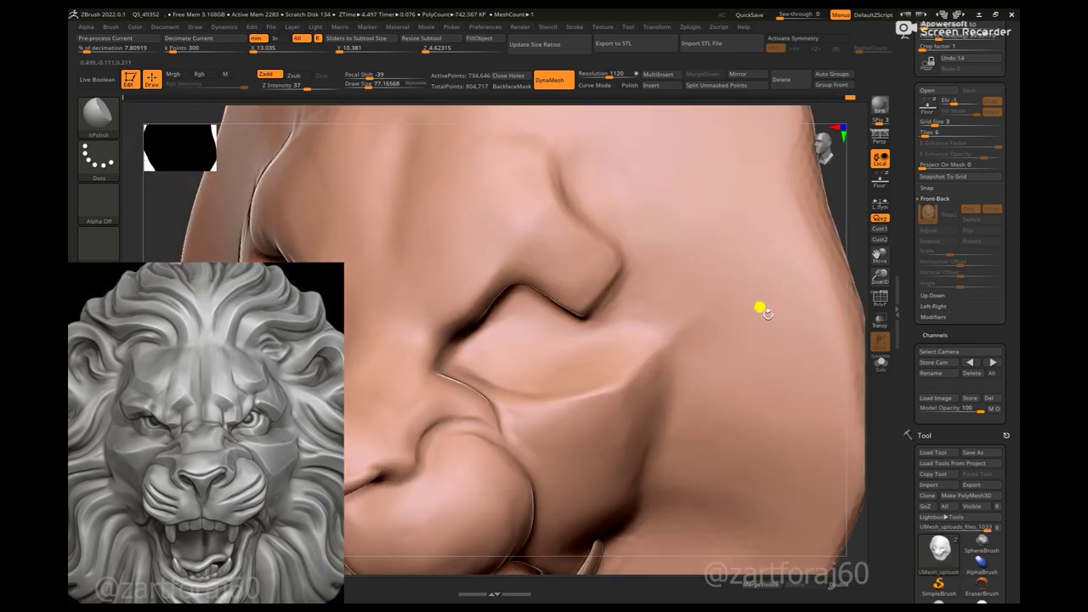
right_drag(760, 309, 679, 309)
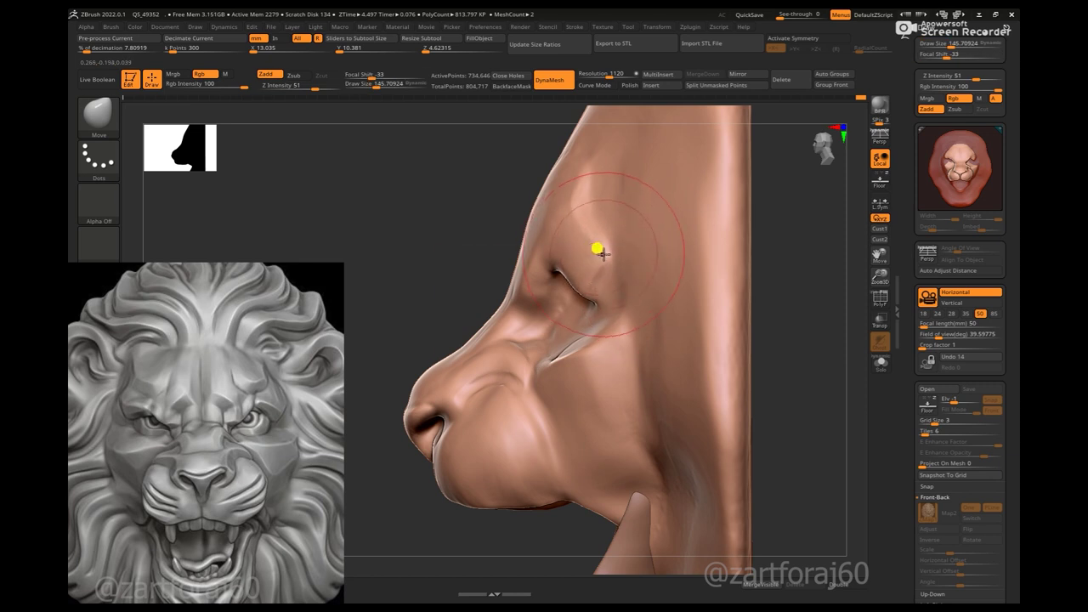
- Set Draw Size to 90 and line the front-view face up over the Floor reference
key(space)
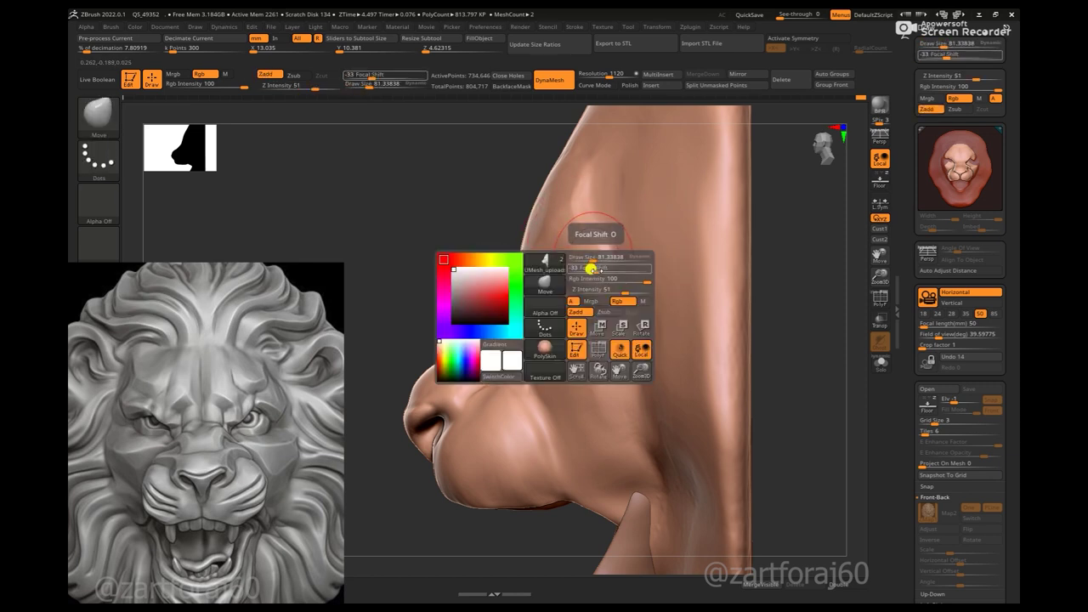
key(space)
mouse_move(597, 253)
mouse_down()
mouse_move(581, 250)
mouse_move(609, 255)
mouse_up()
key(space)
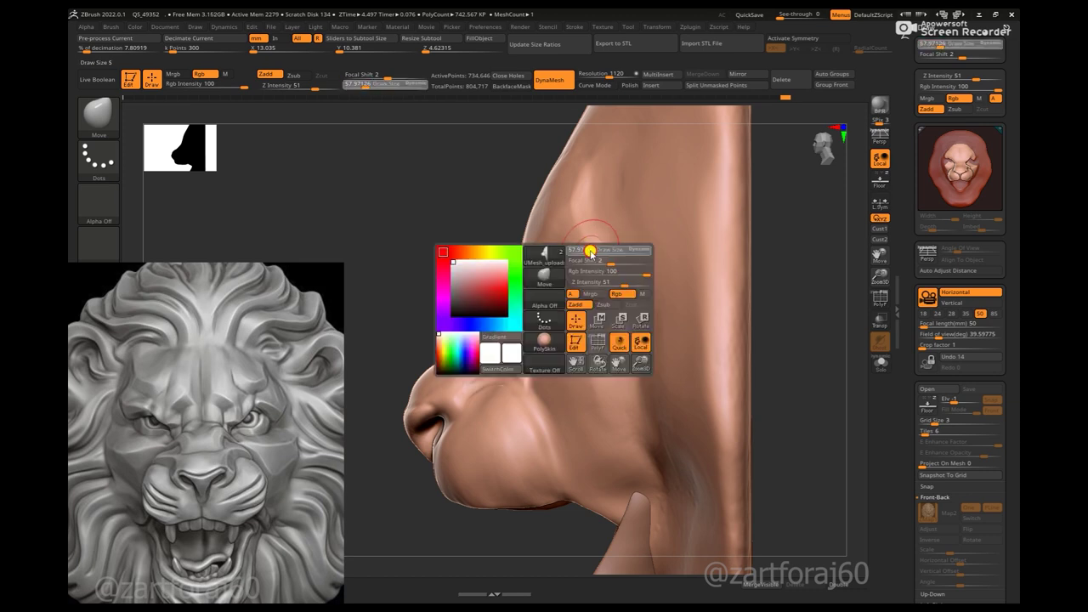
mouse_move(792, 263)
shift+mouse_down()
mouse_move(760, 298)
mouse_move(816, 369)
mouse_move(774, 374)
mouse_move(697, 340)
mouse_move(462, 484)
shift+mouse_up()
key(space)
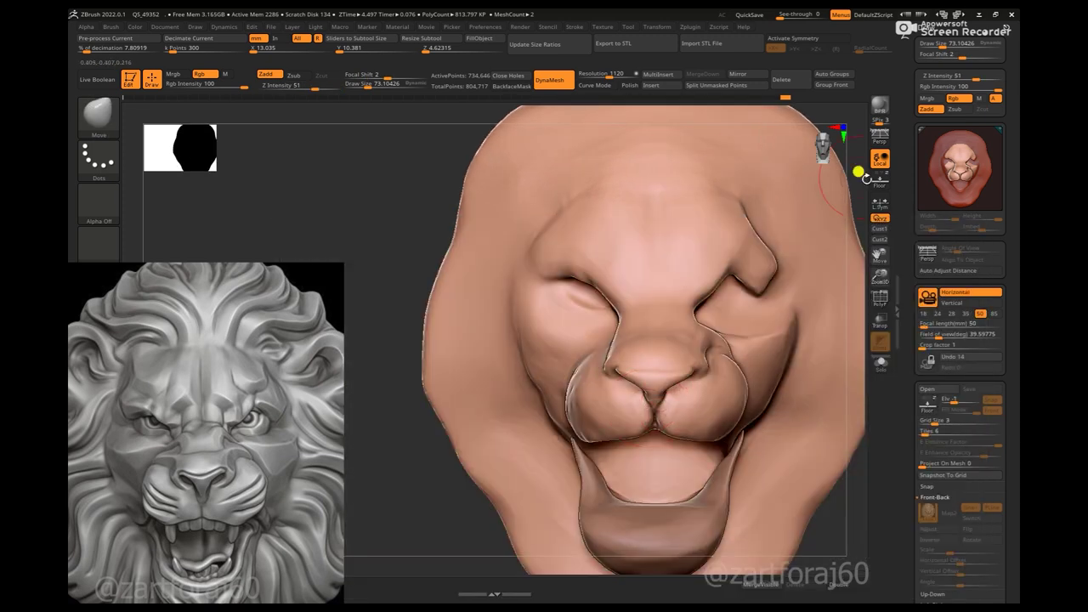
click(880, 177)
alt+drag(396, 230, 554, 299)
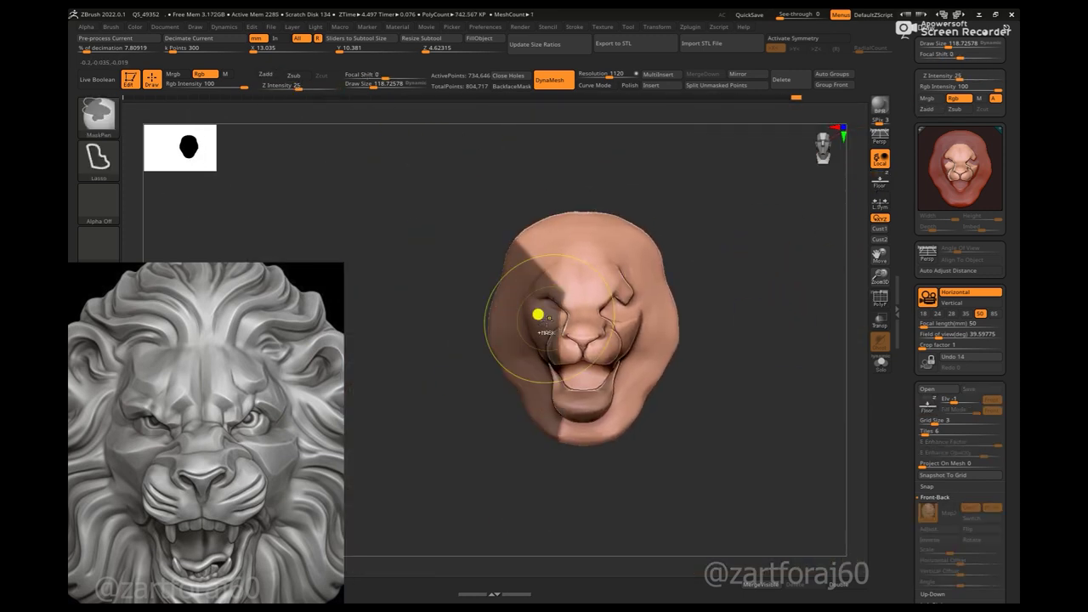
- Mask the left half of the face with MaskPen using the Rect stroke
ctrl+click(99, 158)
click(414, 170)
ctrl+drag(417, 155, 574, 494)
- Delete the masked half, Mirror And Weld the face, and DynaMesh it into one mesh
click(747, 89)
click(751, 102)
click(748, 74)
click(471, 290)
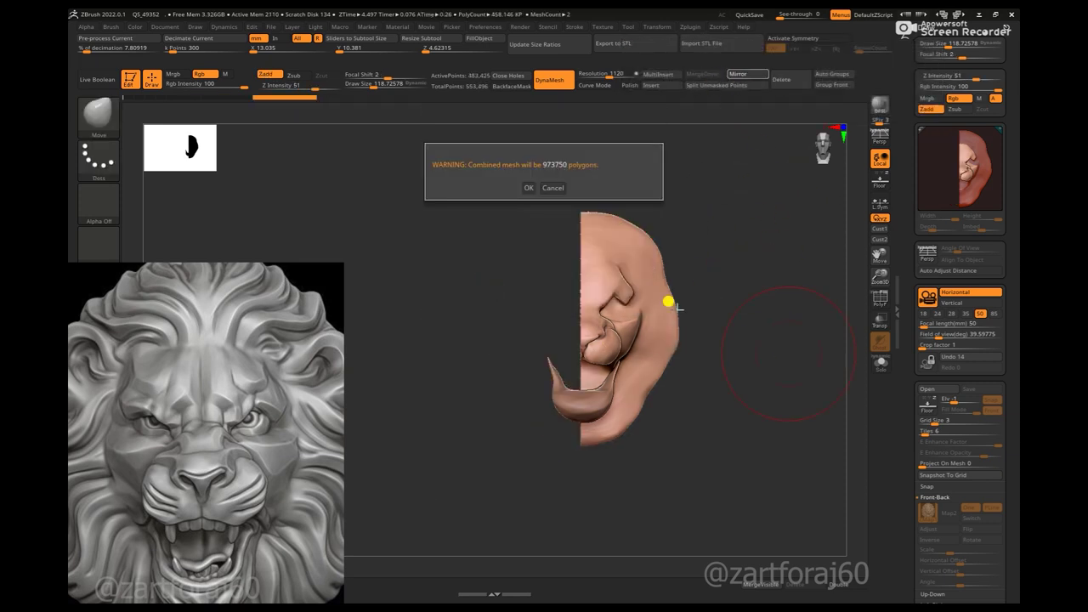
ctrl+drag(769, 271, 790, 298)
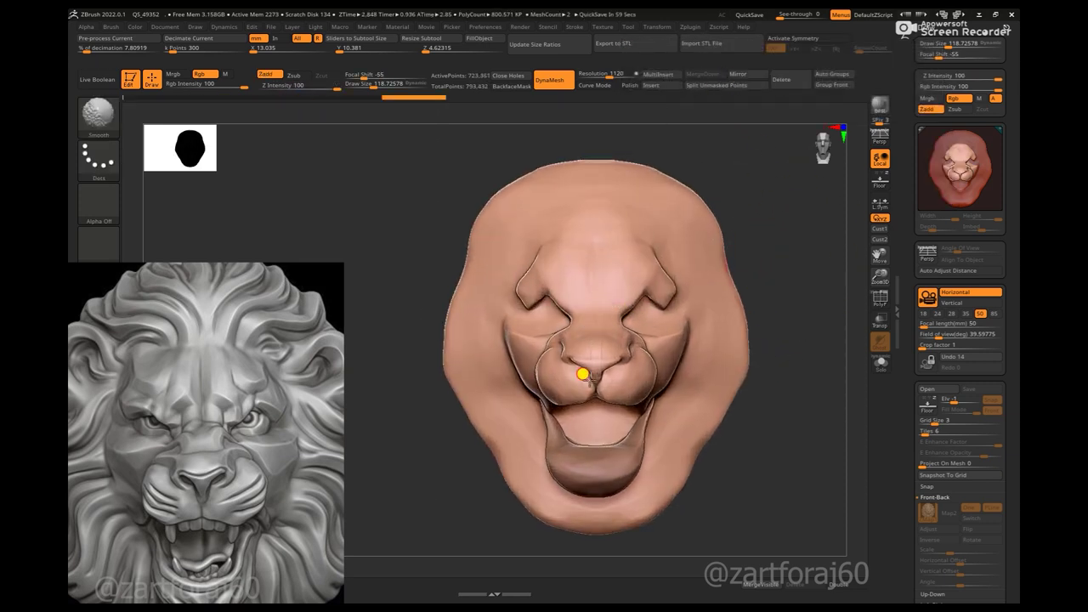
key(f)
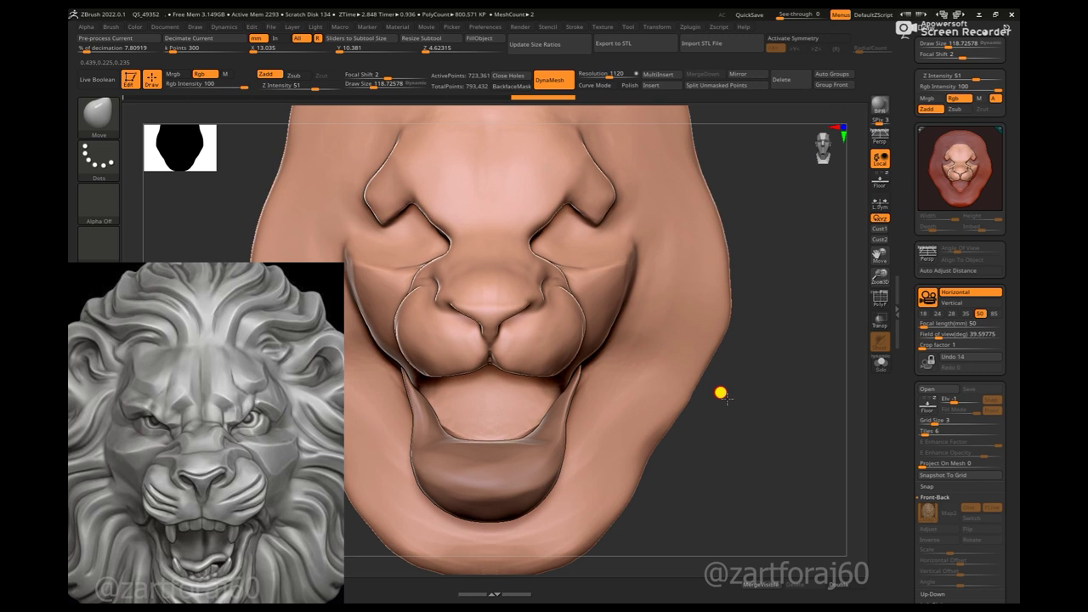
alt+drag(720, 389, 793, 422)
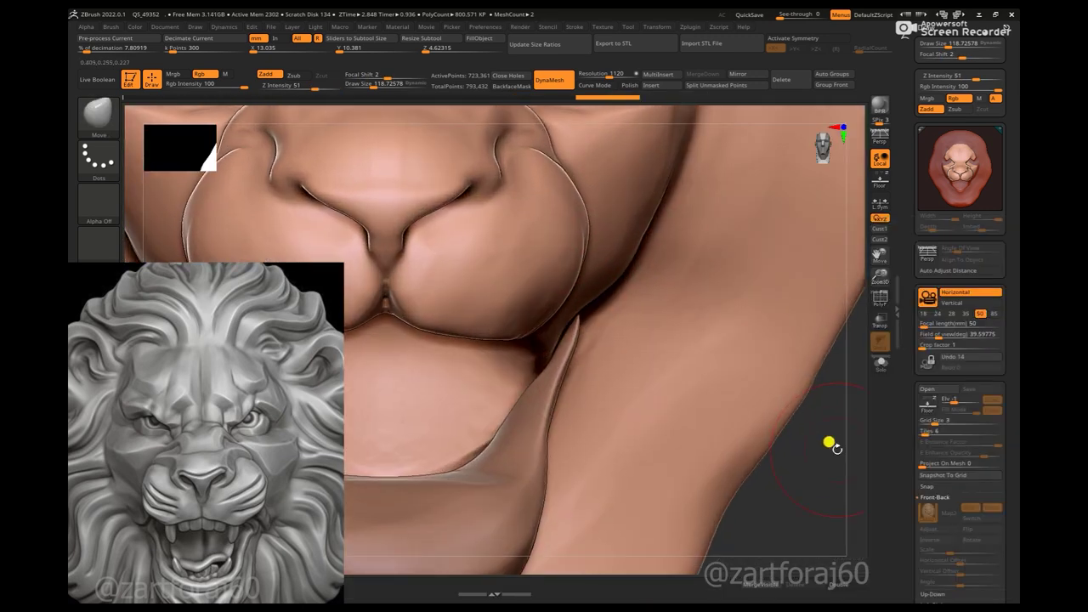
- With X symmetry and the Move brush, pull both nostrils up and left evenly
key(b)
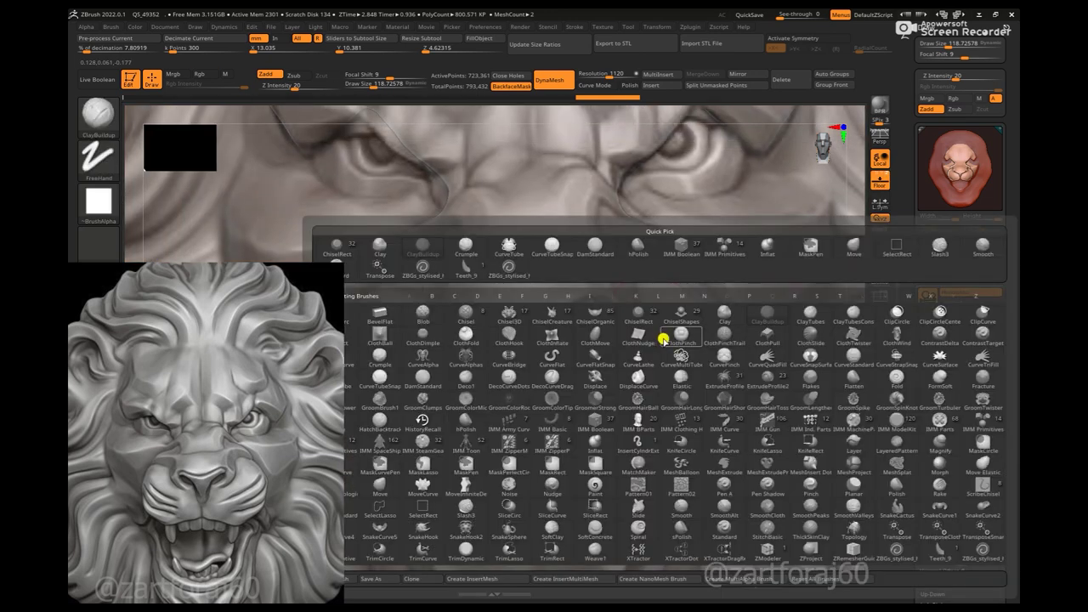
key(m)
key(v)
drag(993, 438, 970, 440)
click(590, 317)
drag(589, 334, 565, 326)
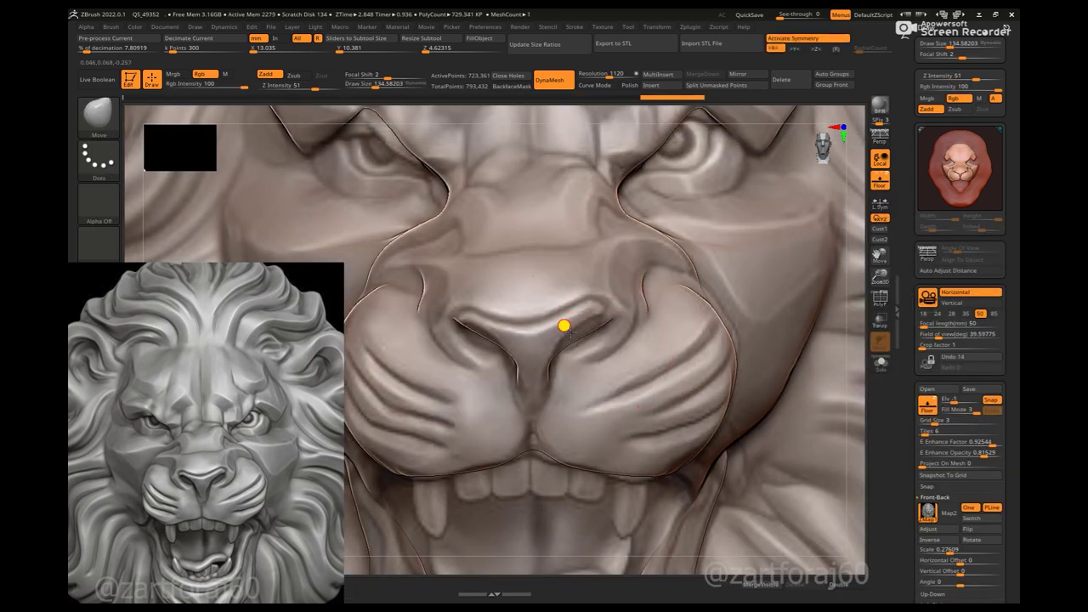
drag(538, 364, 572, 322)
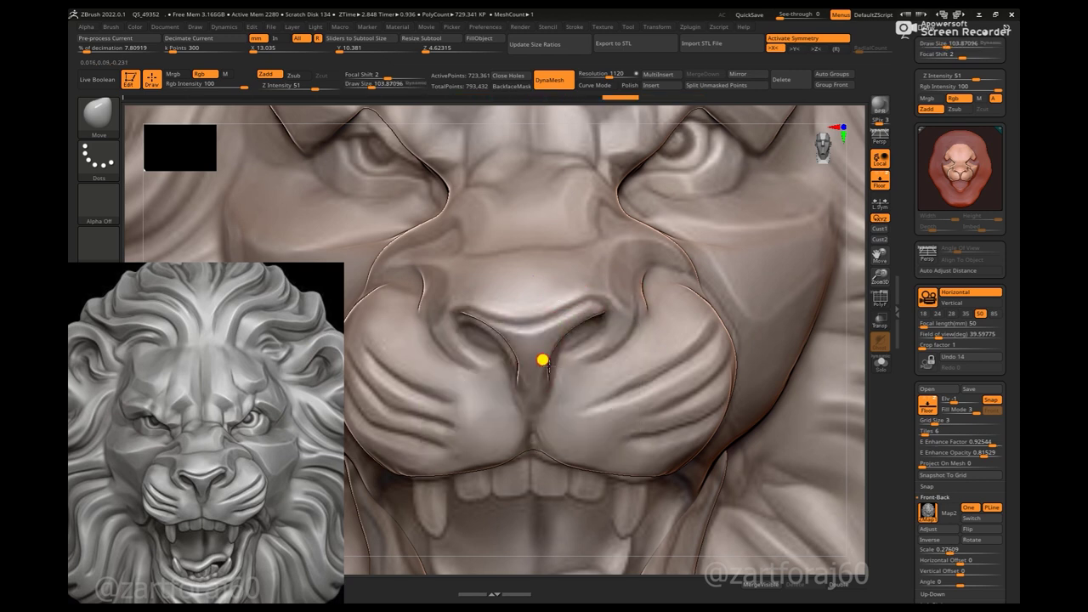
key(])
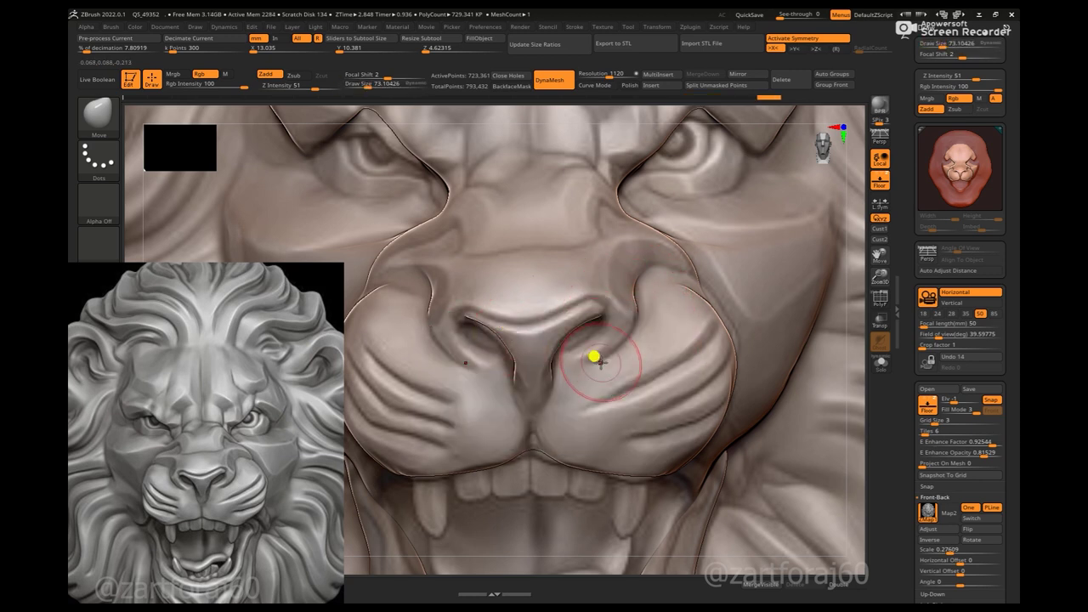
- Cut sharper nostril edges with DamStandard set to Zsub
key(space)
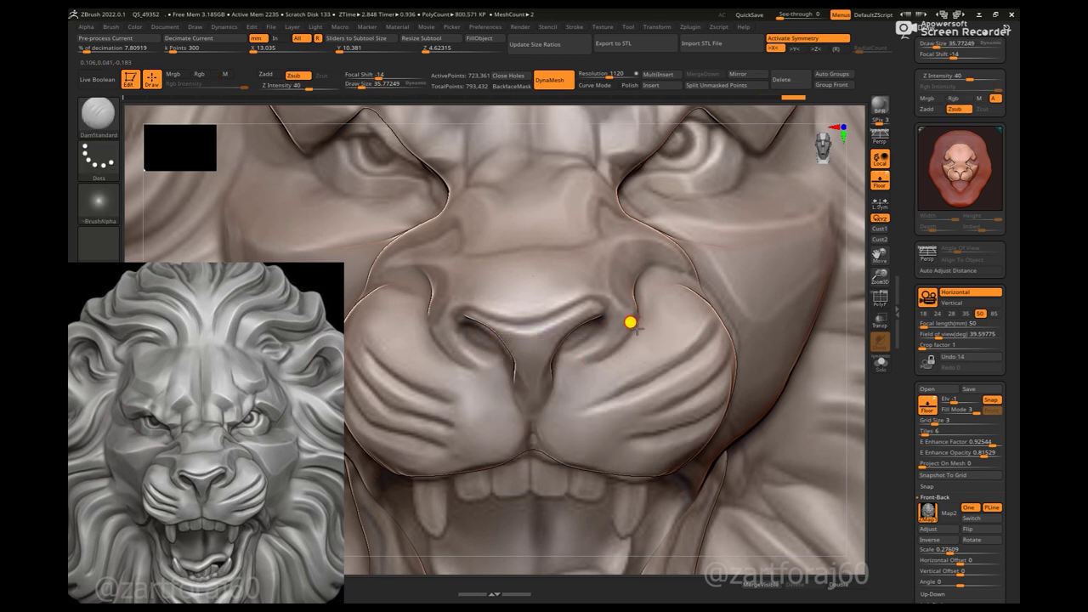
scroll(882, 221, up, 1)
scroll(851, 272, up, 1)
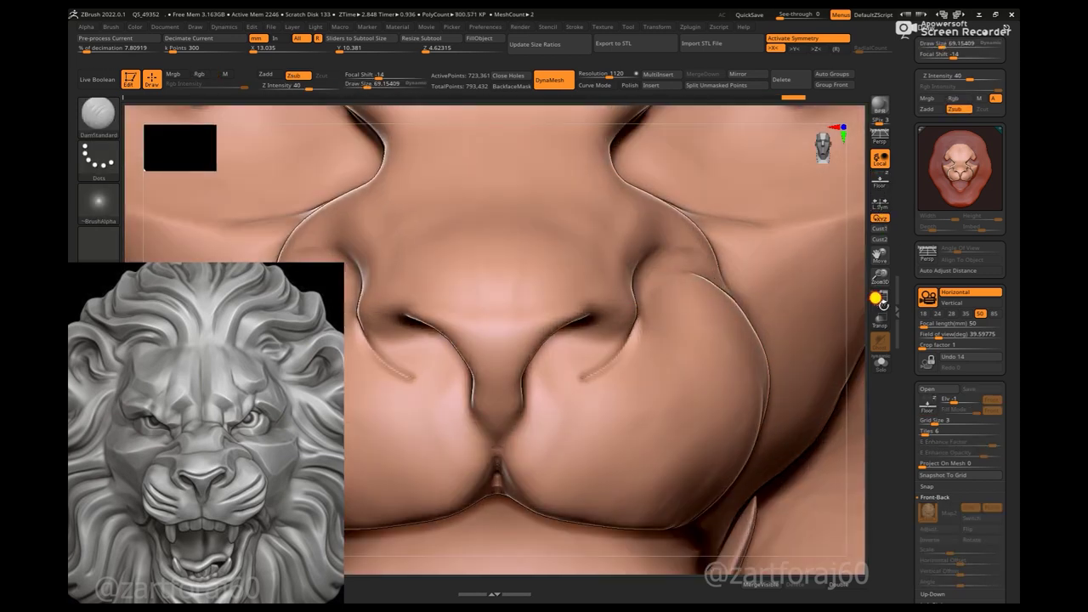
scroll(845, 304, up, 1)
scroll(845, 314, up, 1)
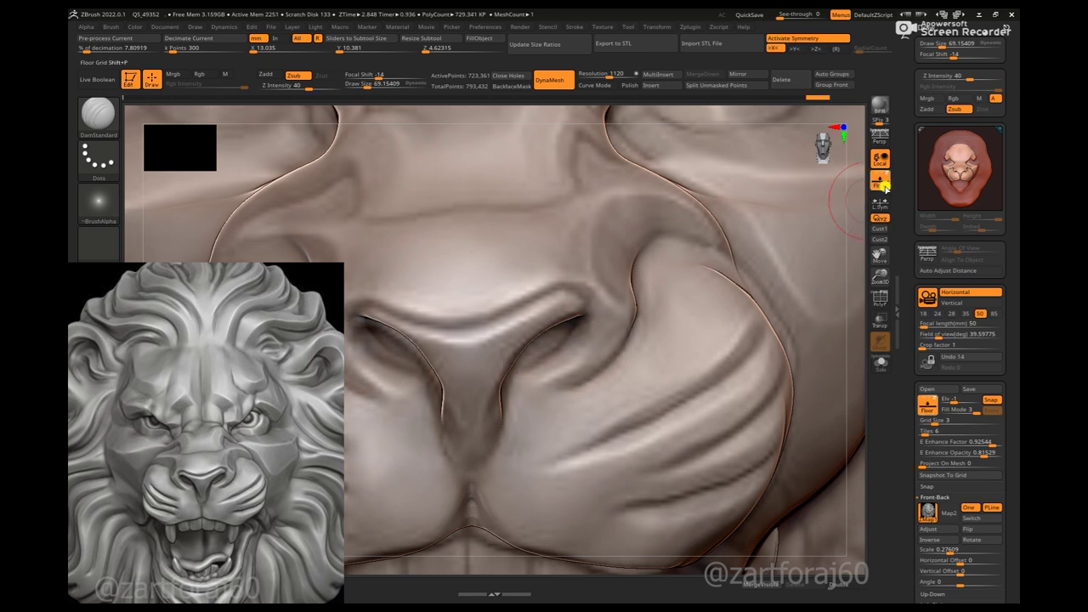
- Switch to ClayBuildup with Zadd and build up flesh around the nostril rims
key(b)
click(687, 353)
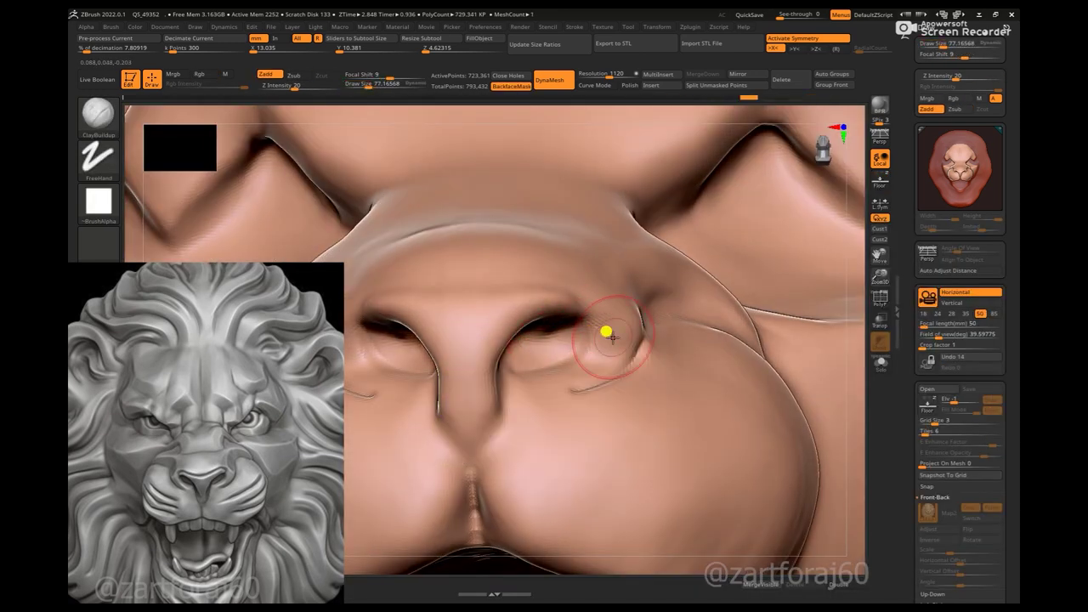
right_drag(577, 299, 850, 315)
key(f)
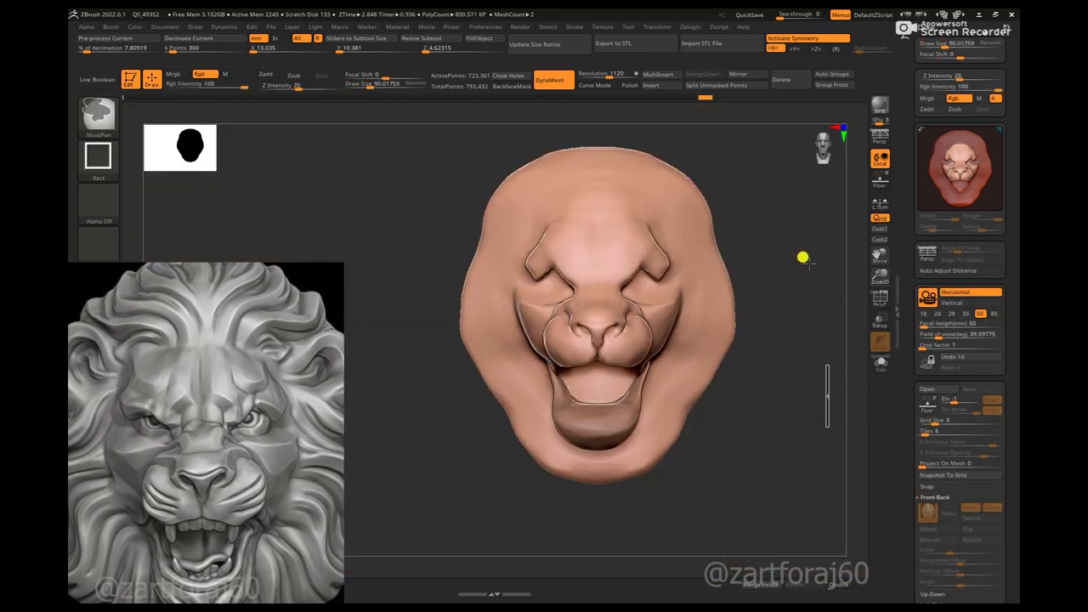
scroll(802, 255, up, 4)
scroll(802, 358, up, 1)
key(space)
key(space)
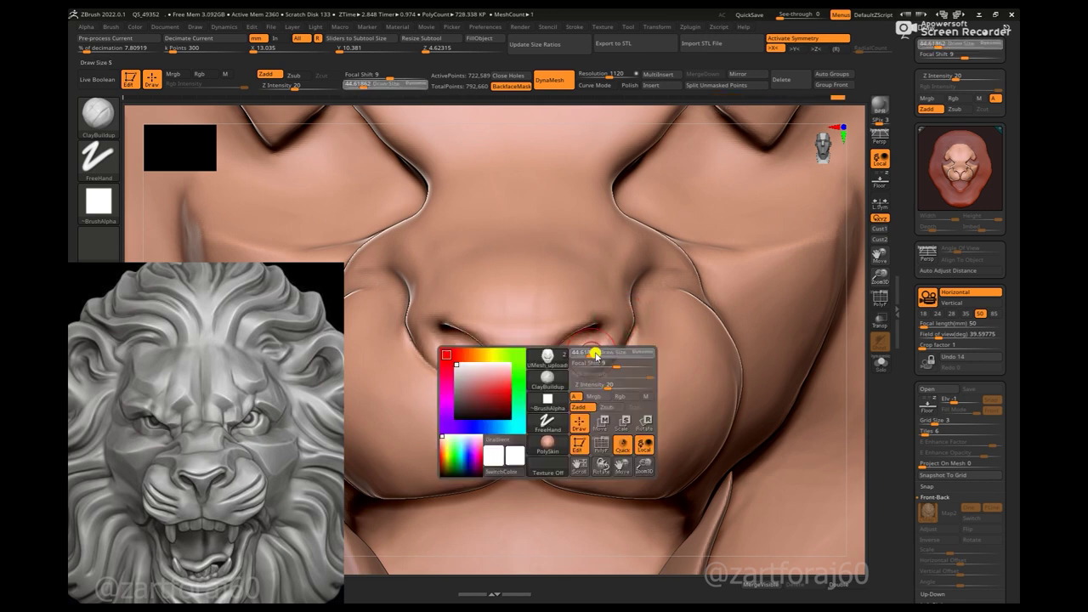
right_drag(819, 306, 604, 336)
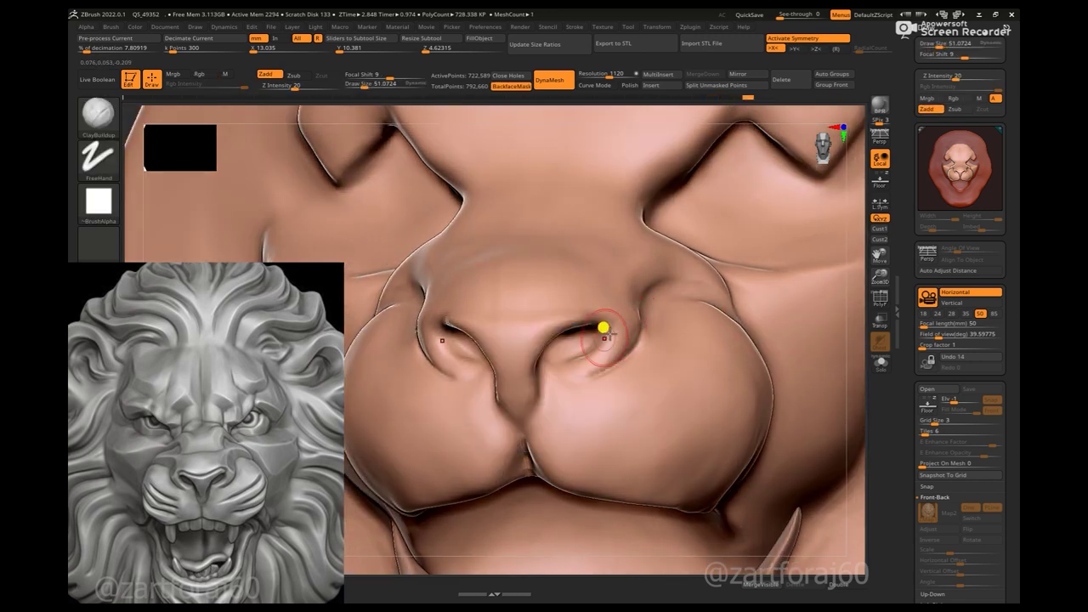
right_drag(834, 314, 598, 344)
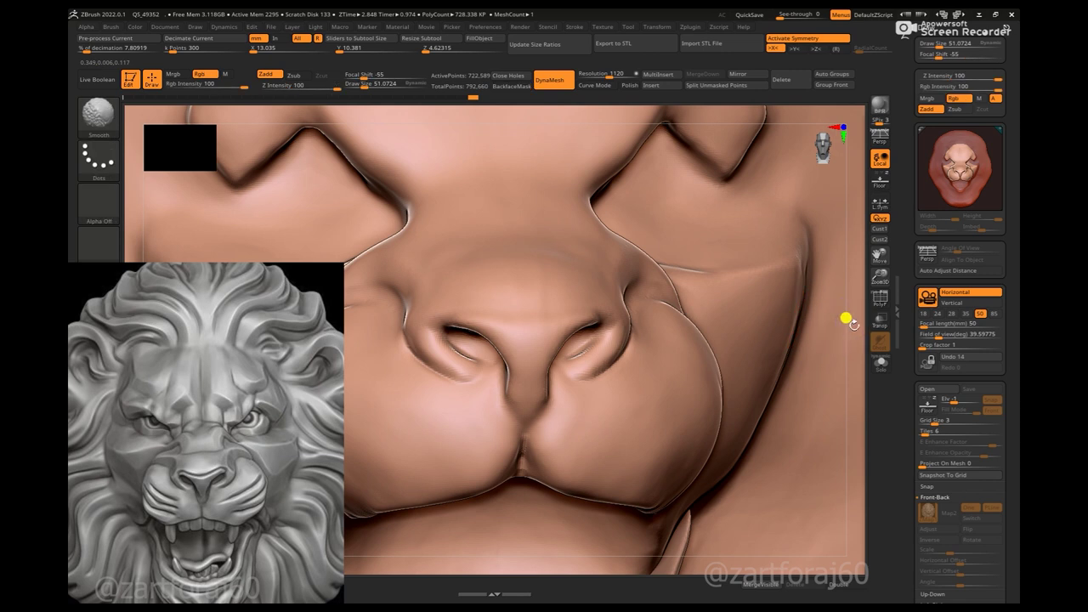
- Enlarge the ClayBuildup brush and keep building around the nostrils from closer angles
scroll(826, 333, up, 1)
scroll(842, 323, up, 2)
key(space)
drag(639, 305, 659, 306)
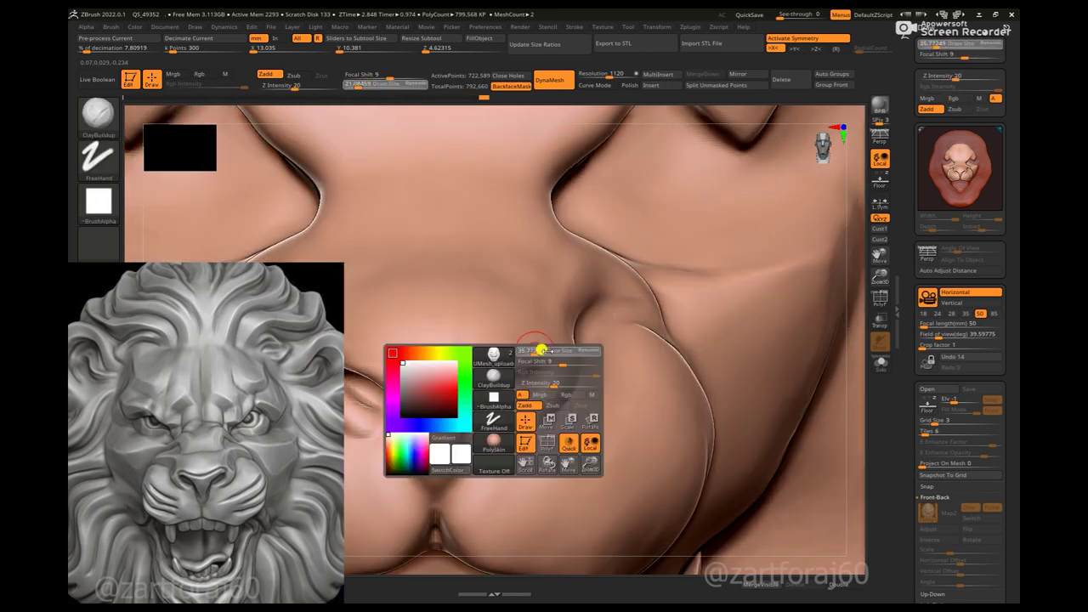
scroll(839, 292, up, 1)
right_drag(838, 292, 544, 334)
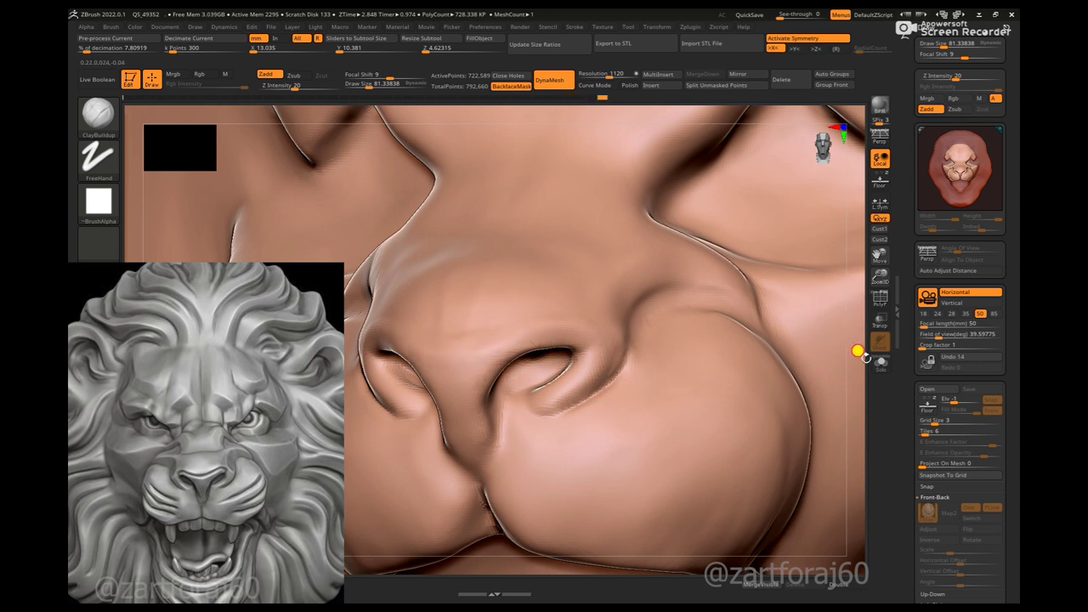
right_drag(858, 351, 564, 314)
key(f)
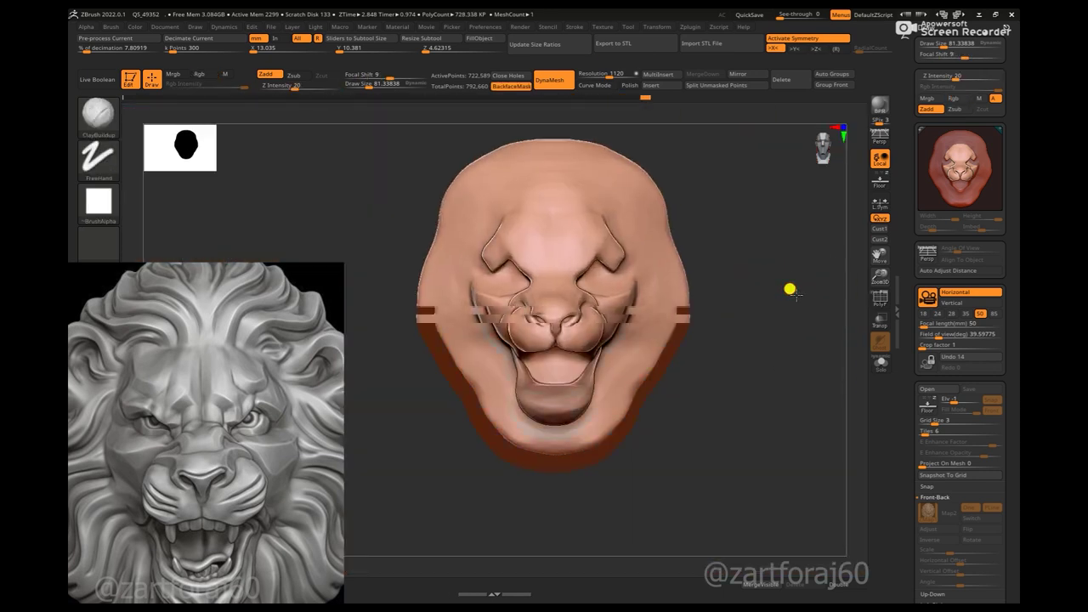
scroll(858, 461, up, 3)
- Enlarge the brush to about 157 and lasso-mask the side of the muzzle
mouse_move(862, 389)
right_down()
mouse_move(843, 356)
mouse_move(847, 377)
mouse_move(808, 347)
right_up()
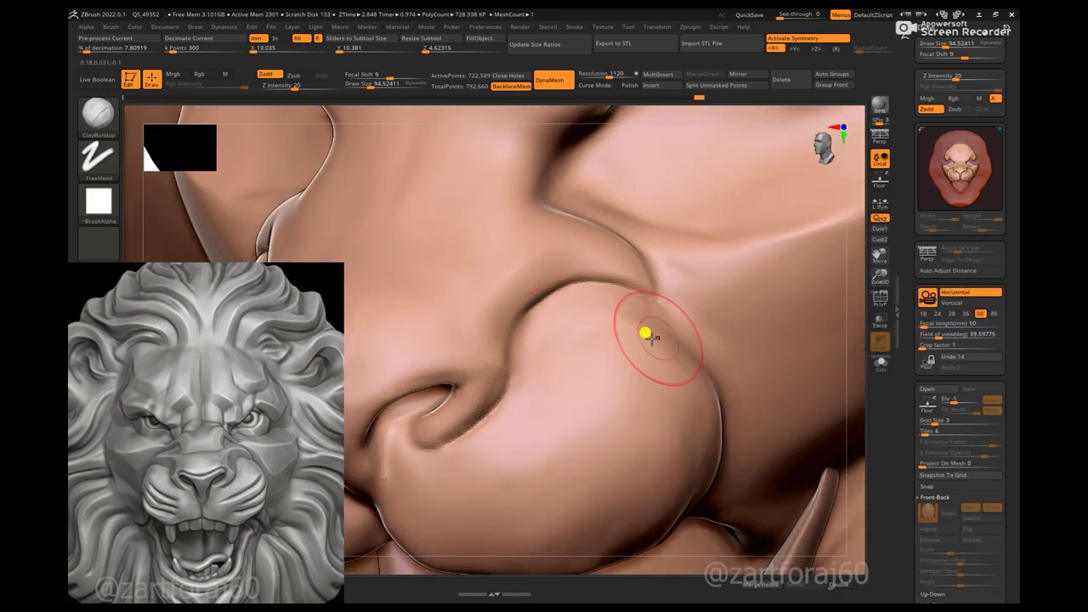
key(bracketright)
key(bracketright)
right_drag(646, 318, 855, 274)
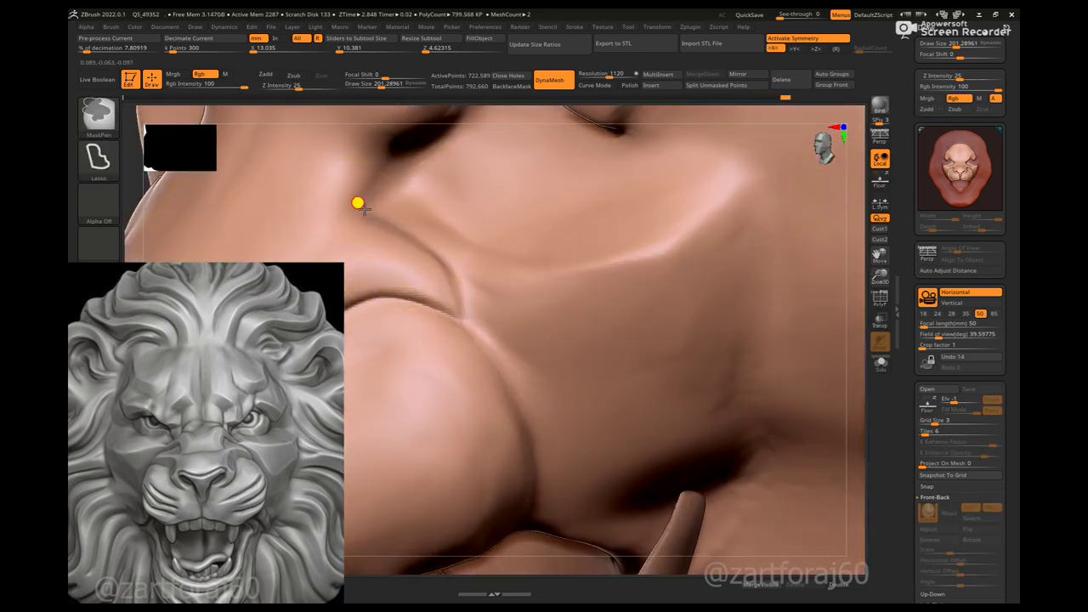
ctrl+drag(447, 263, 465, 324)
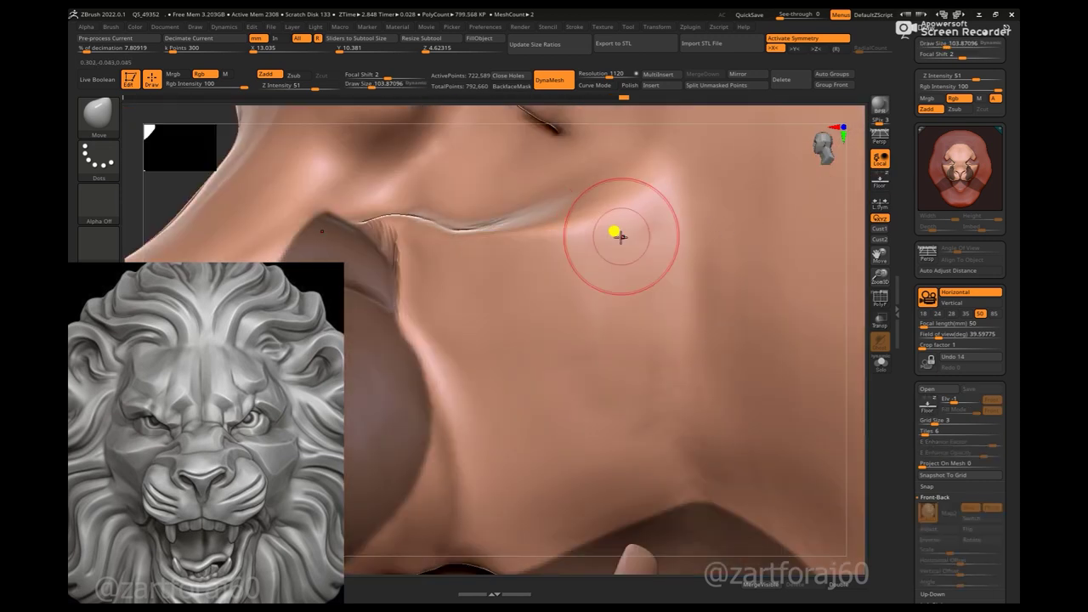
- Reshape the crease along the side of the nose with Smooth, Move and ClayBuildup
key(f)
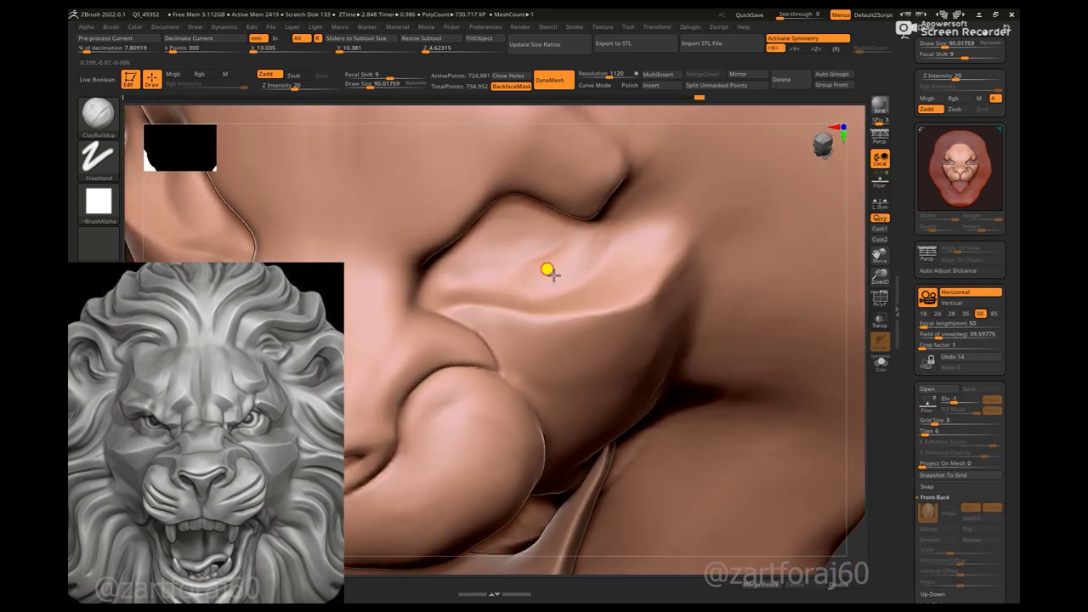
mouse_move(548, 270)
mouse_down()
mouse_move(424, 290)
mouse_move(564, 287)
mouse_move(616, 235)
mouse_move(627, 272)
mouse_move(483, 288)
mouse_up()
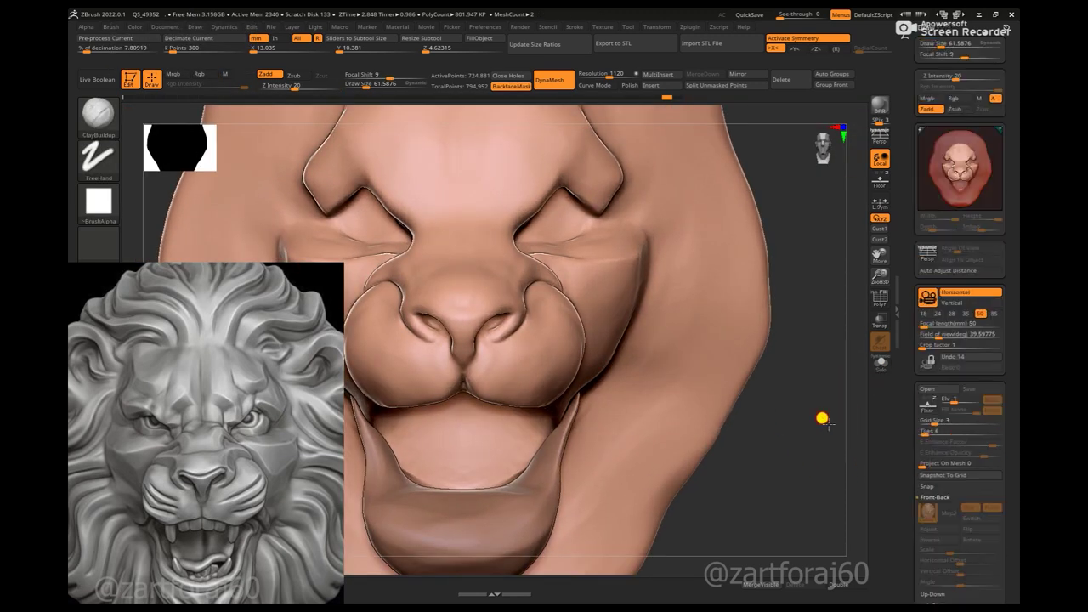
mouse_move(822, 418)
mouse_down()
mouse_move(806, 346)
mouse_move(729, 330)
mouse_up()
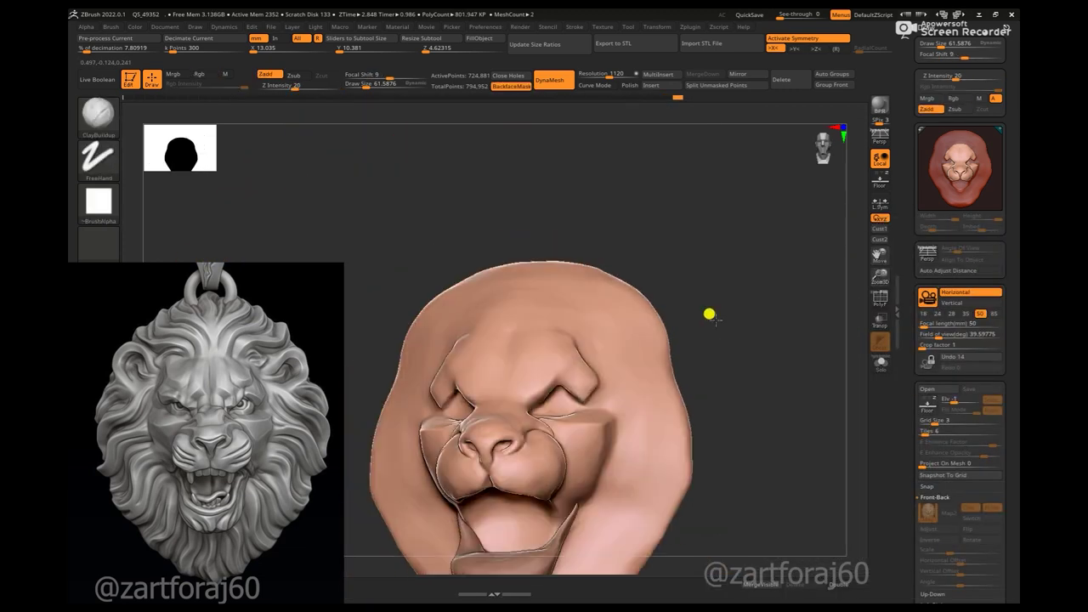
mouse_move(710, 315)
alt+mouse_down()
mouse_move(794, 321)
mouse_move(797, 364)
mouse_move(826, 345)
alt+mouse_up()
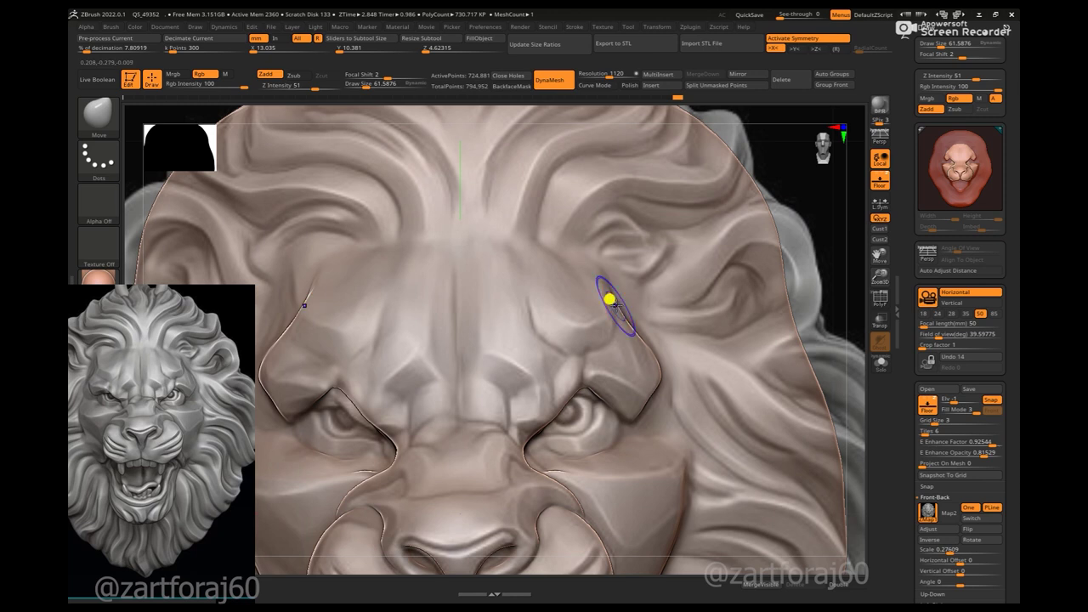
- Enlarge the brush to about 85.6 and toggle the reference image off and back on
key(space)
drag(622, 297, 643, 382)
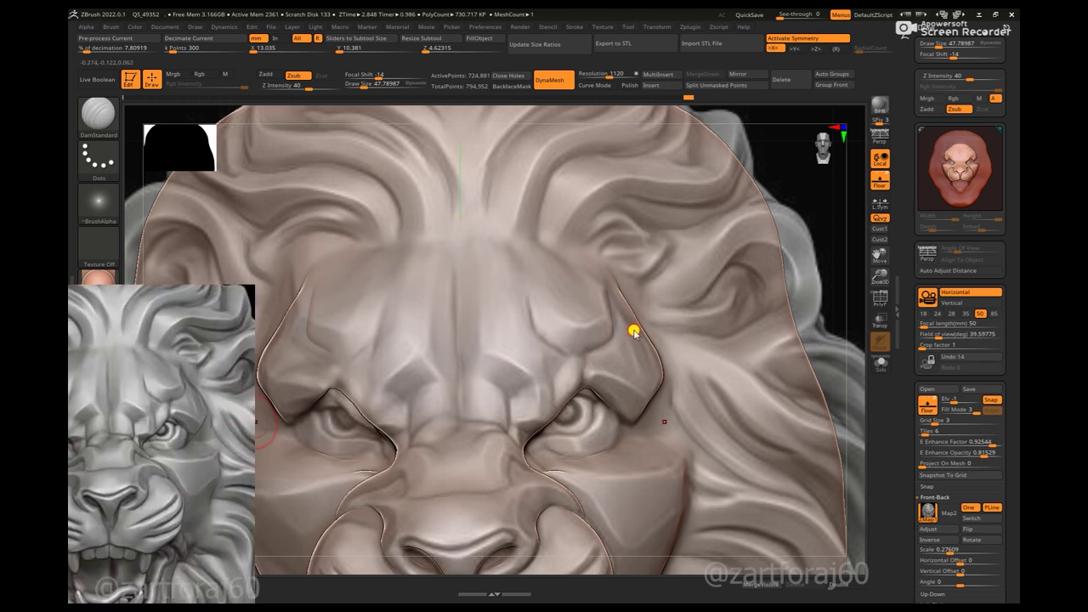
key(shift+p)
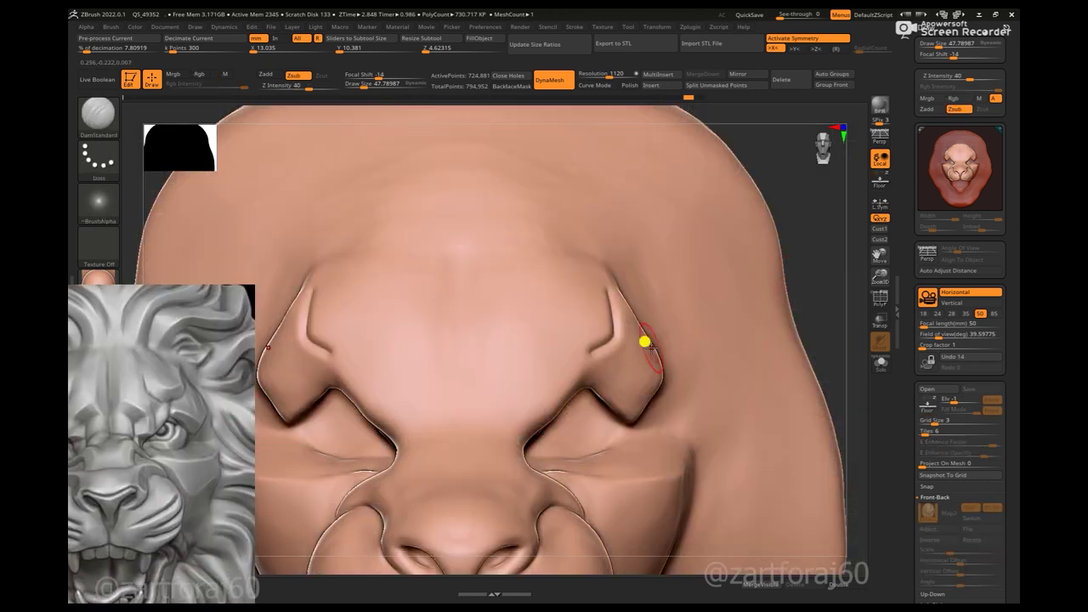
key(shift+p)
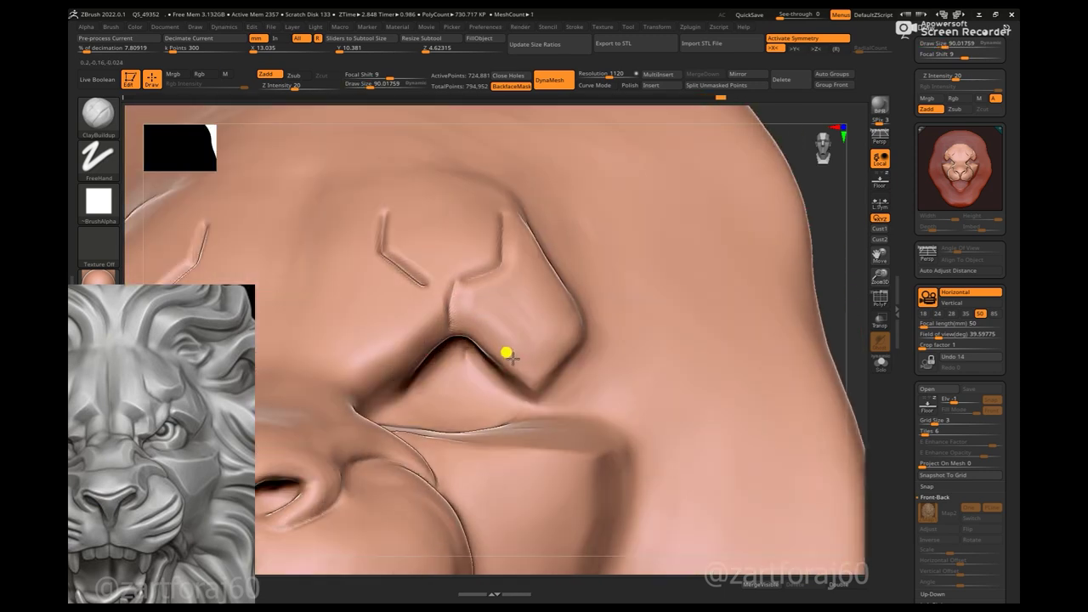
- Carve chevron wrinkle grooves beside the nose bridge, brush reduced to about 58
mouse_move(819, 283)
mouse_down()
mouse_move(425, 367)
mouse_move(368, 397)
mouse_up()
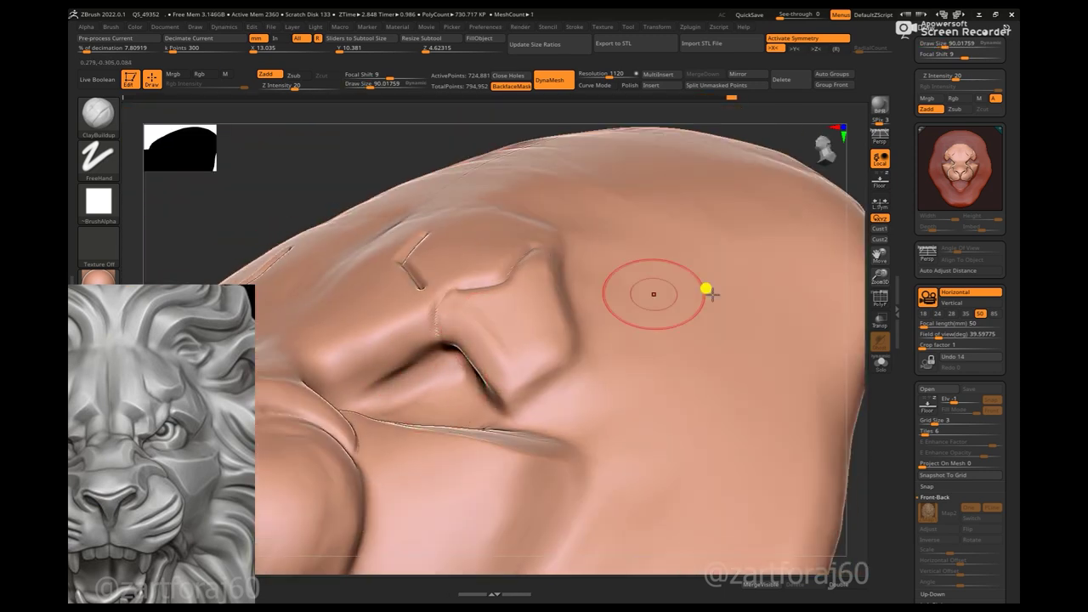
drag(708, 292, 516, 335)
key(bracketleft)
key(bracketleft)
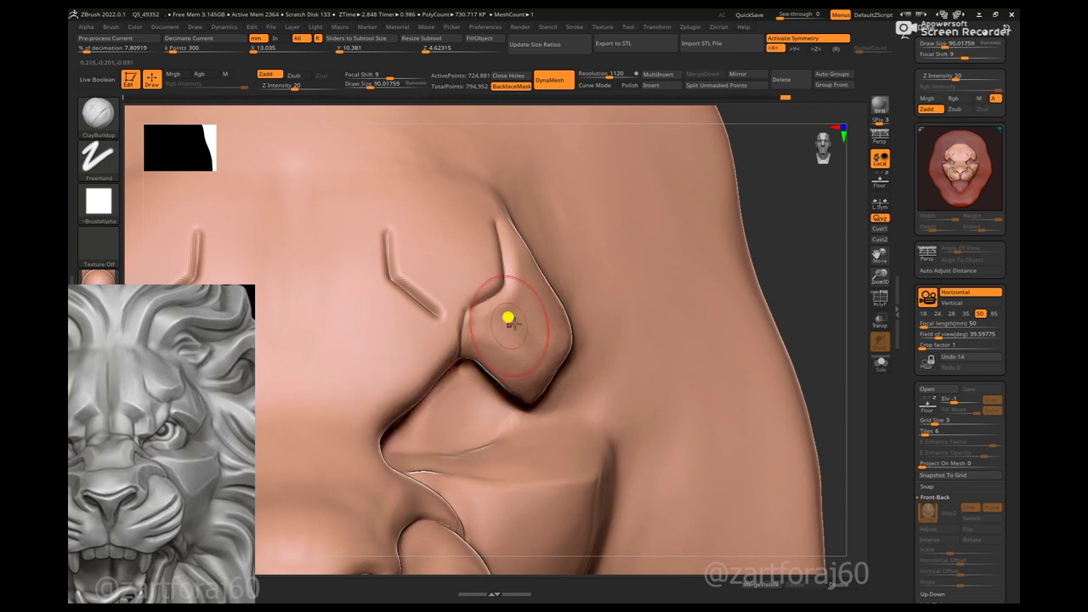
drag(483, 311, 462, 332)
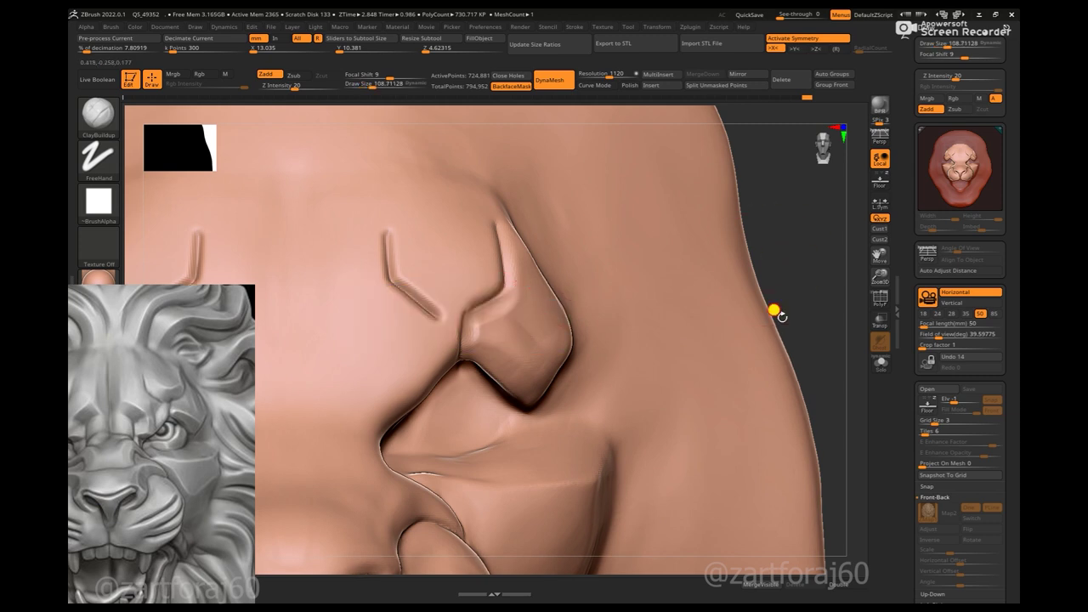
drag(773, 311, 518, 299)
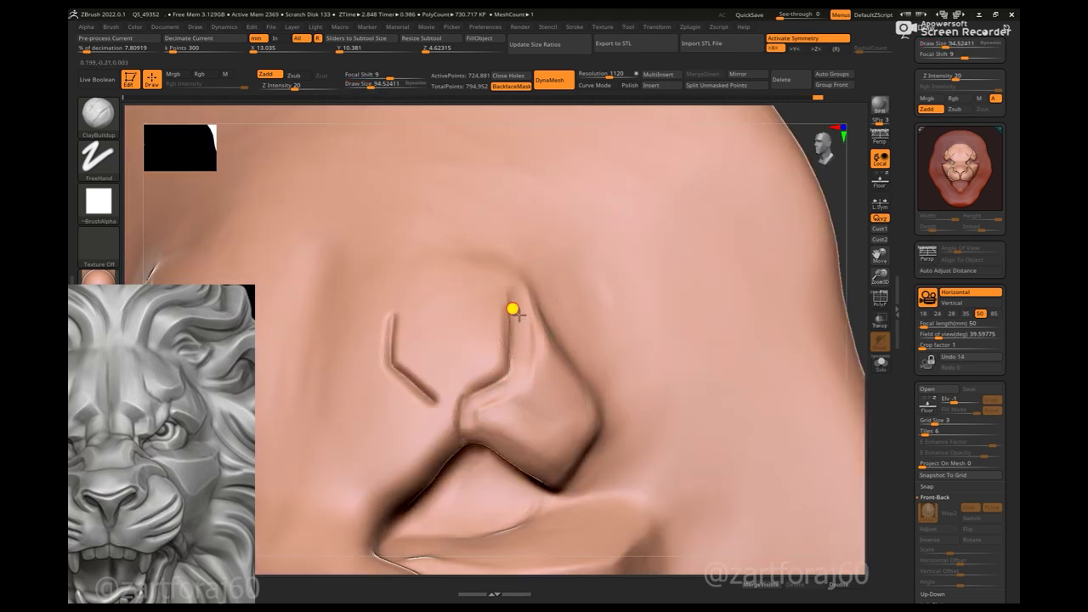
key(space)
drag(478, 394, 506, 375)
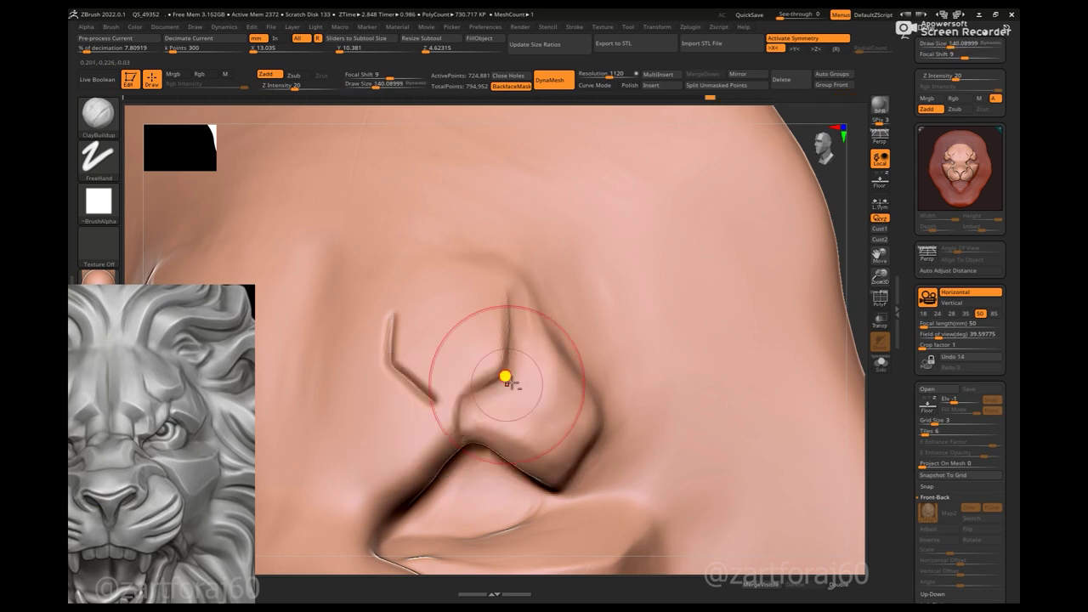
mouse_move(851, 294)
mouse_down()
mouse_move(771, 316)
mouse_move(680, 301)
mouse_move(532, 344)
mouse_move(763, 275)
mouse_move(790, 309)
mouse_move(841, 244)
mouse_move(768, 275)
mouse_up()
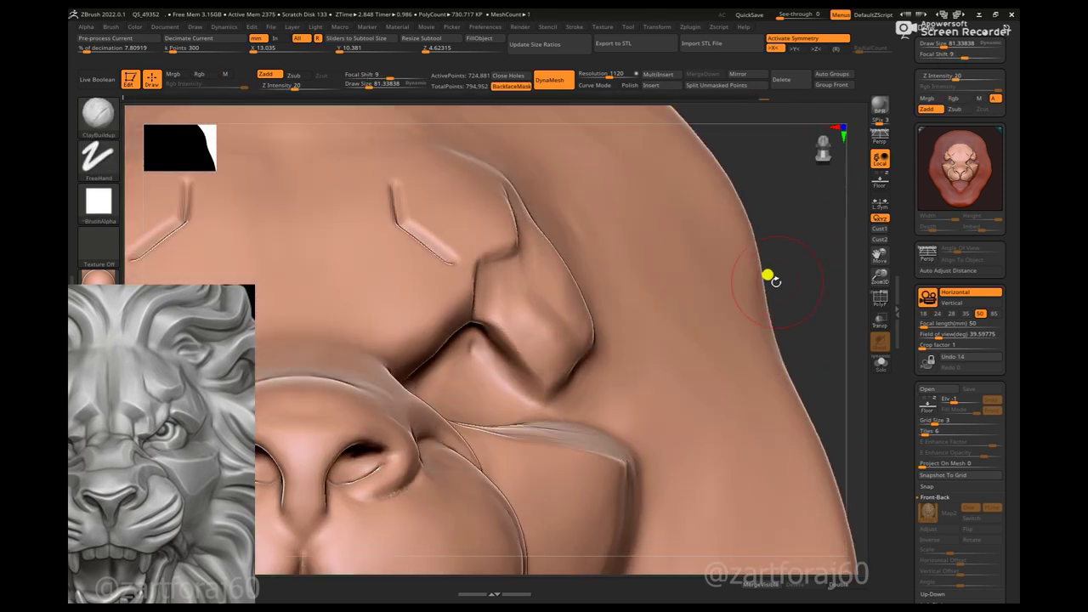
- Insert a Sphere3D subtool on the nose and stretch it into an elongated ellipsoid
key(f)
click(648, 85)
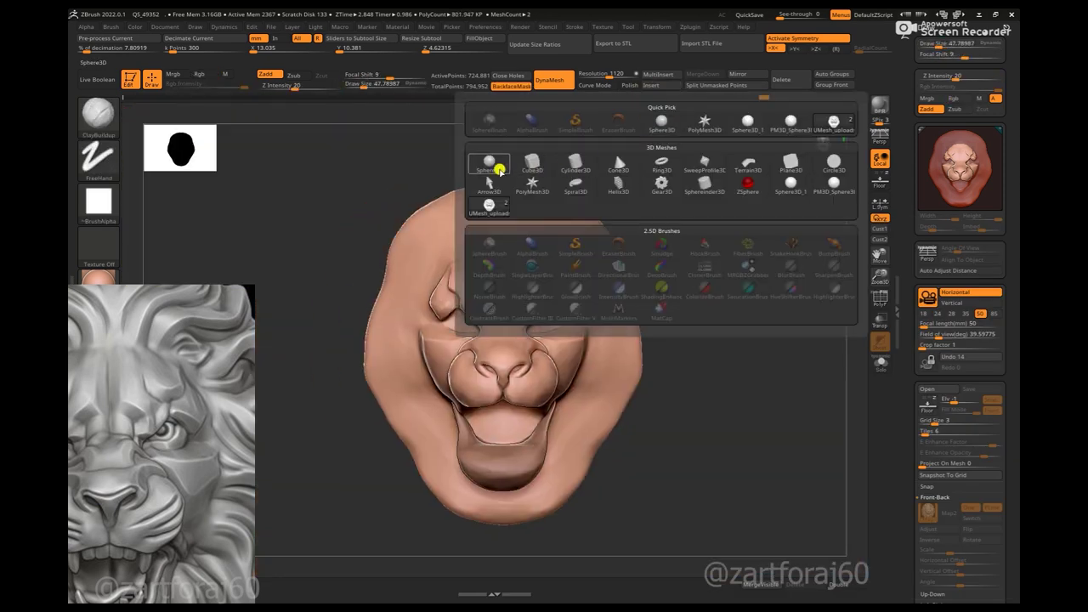
click(500, 170)
drag(501, 352, 546, 328)
mouse_move(846, 287)
mouse_down()
mouse_move(717, 279)
mouse_move(576, 323)
mouse_up()
drag(491, 321, 564, 352)
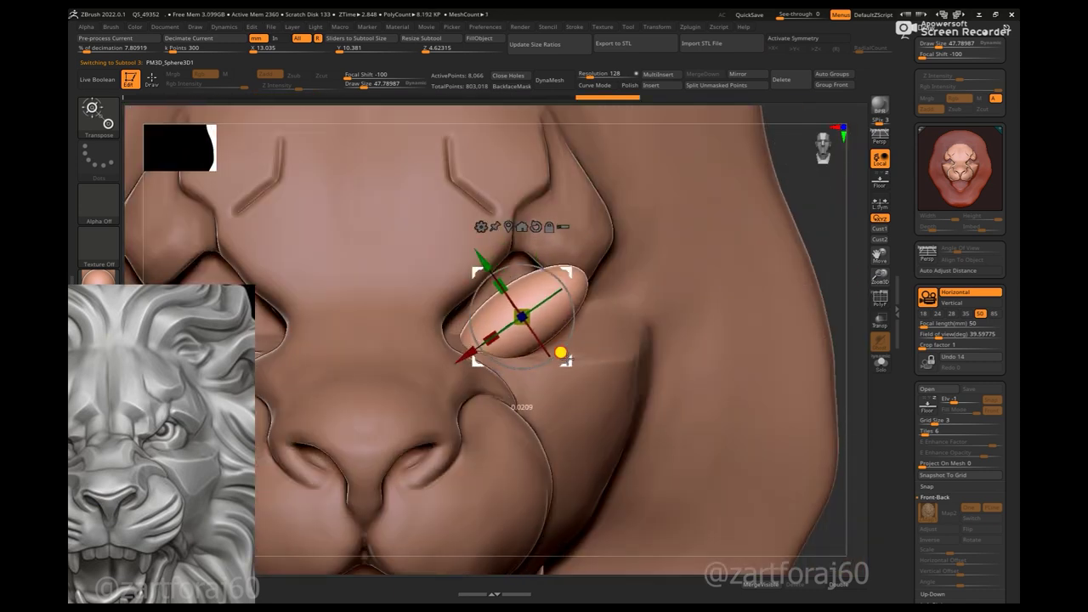
key(q)
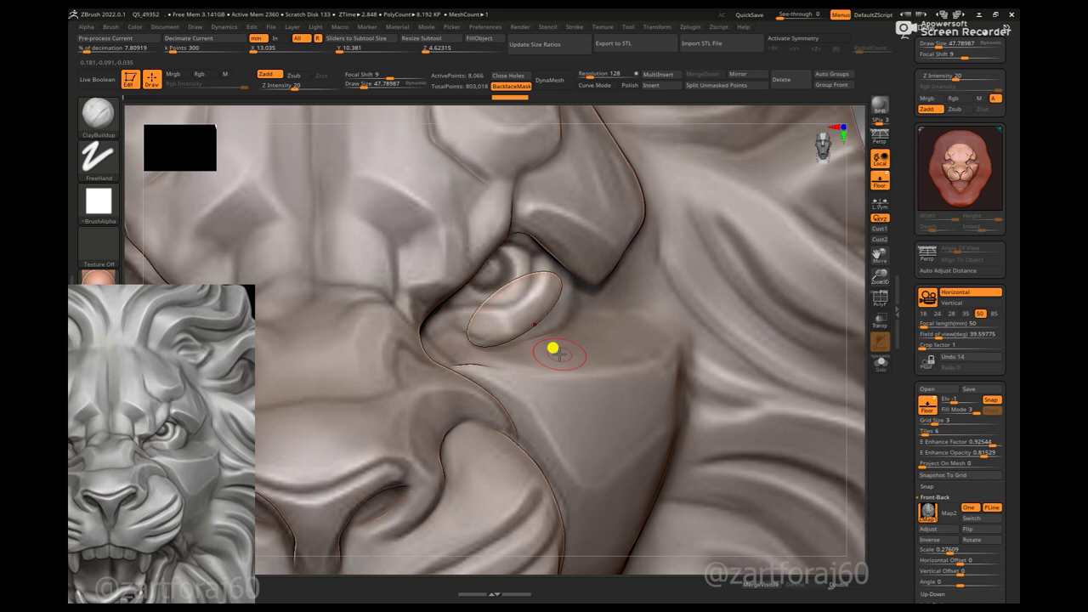
- Switch to the Move brush, sizing it to about 163 and then about 73
key(w)
key(b)
key(m)
key(v)
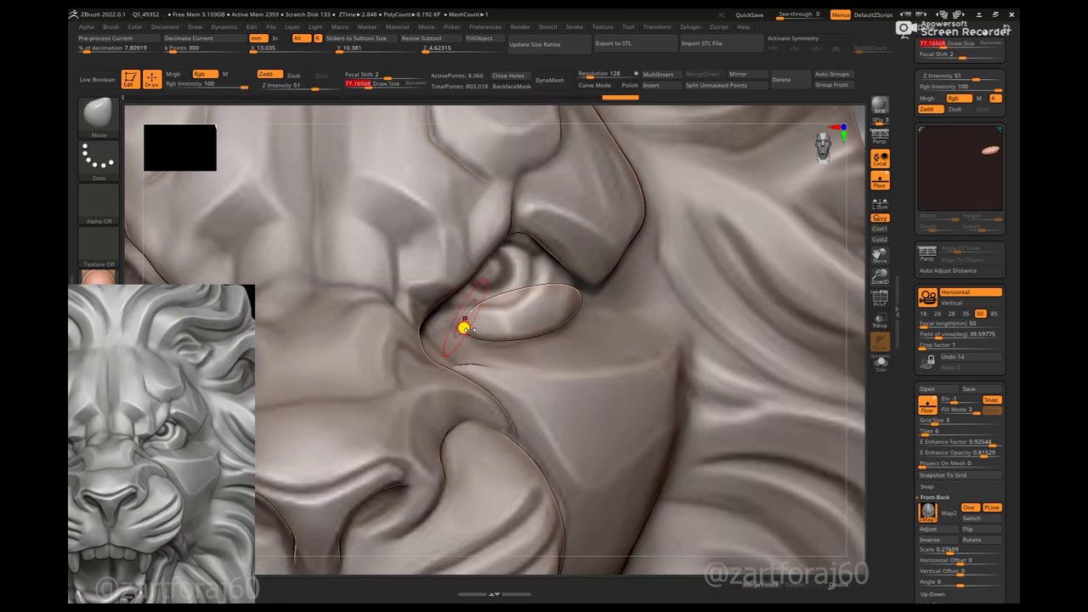
key(space)
drag(534, 294, 557, 279)
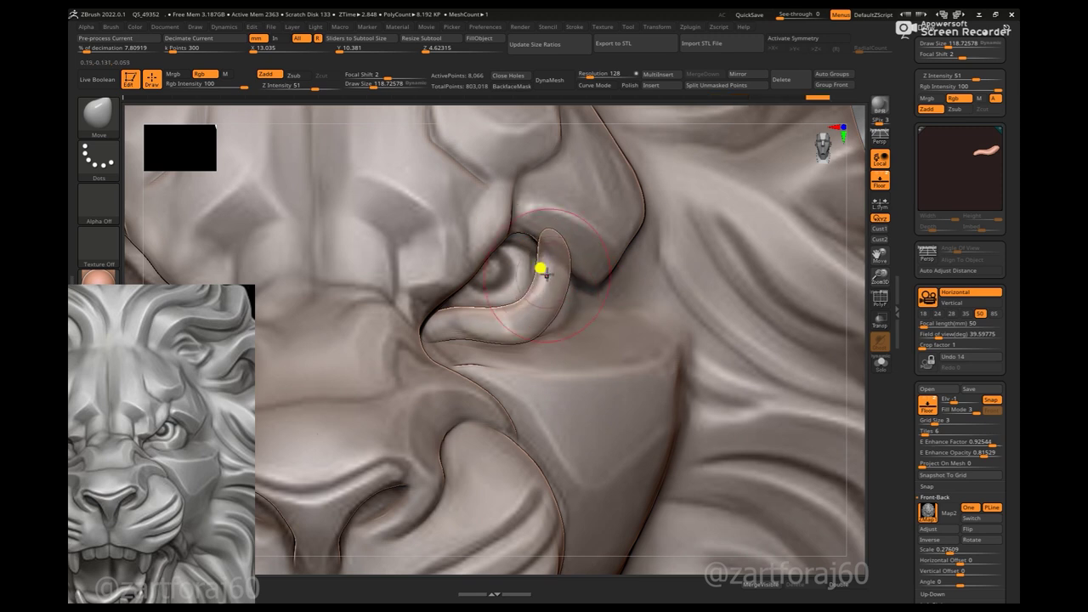
key(space)
drag(558, 305, 530, 258)
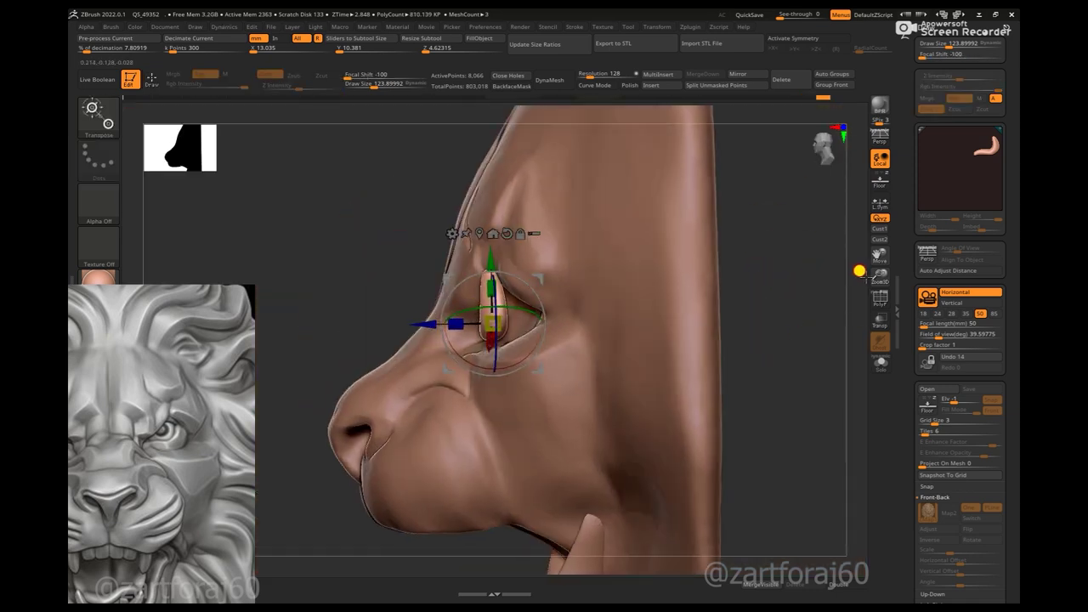
- Check the brow piece from front and side, select it, and hide the reference overlay
drag(748, 340, 443, 422)
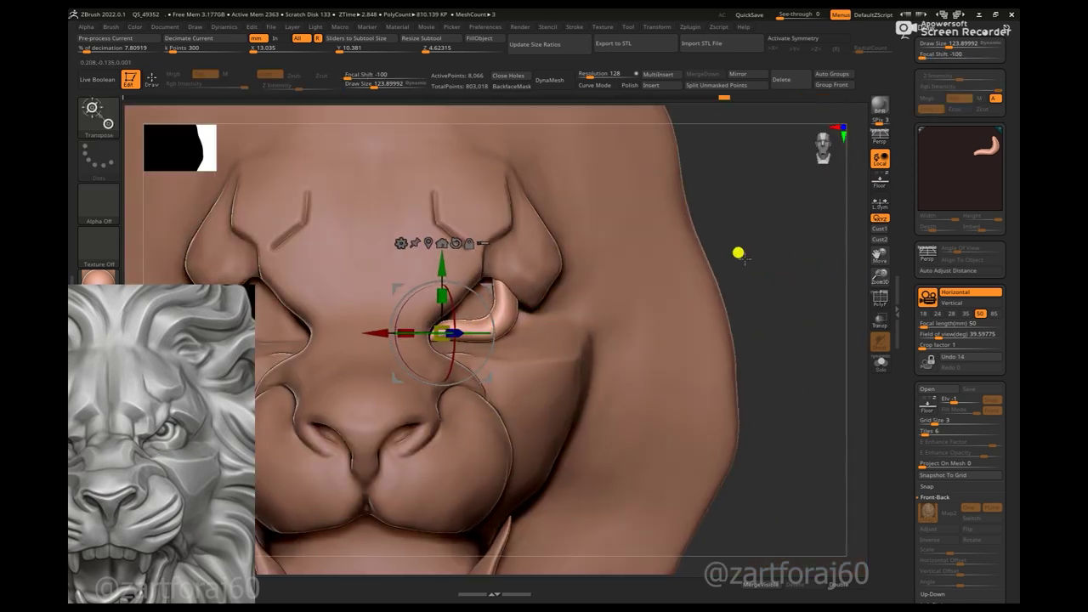
drag(739, 250, 450, 231)
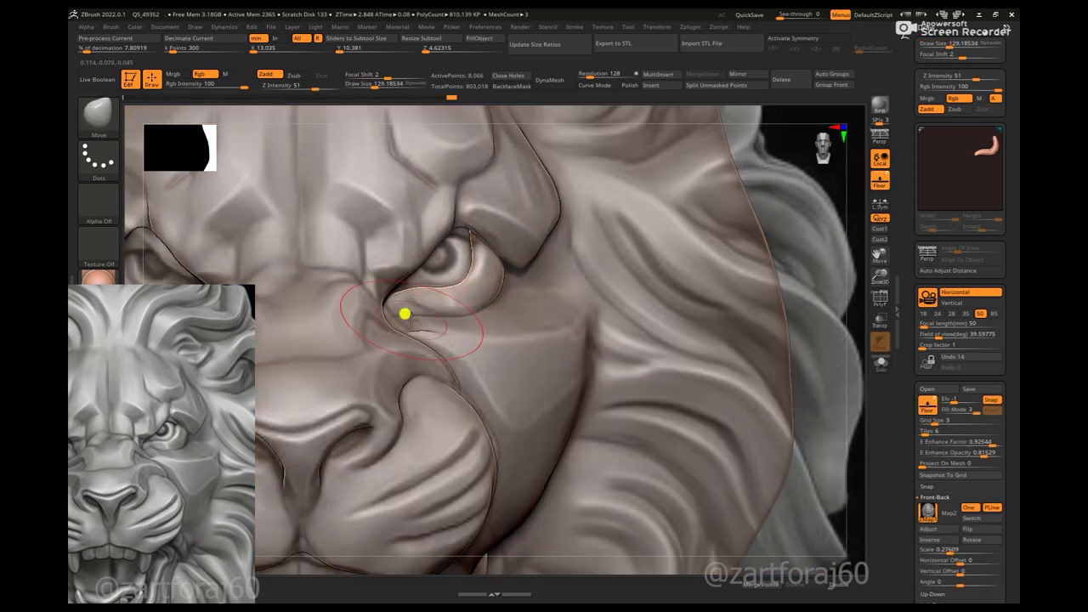
alt+click(412, 304)
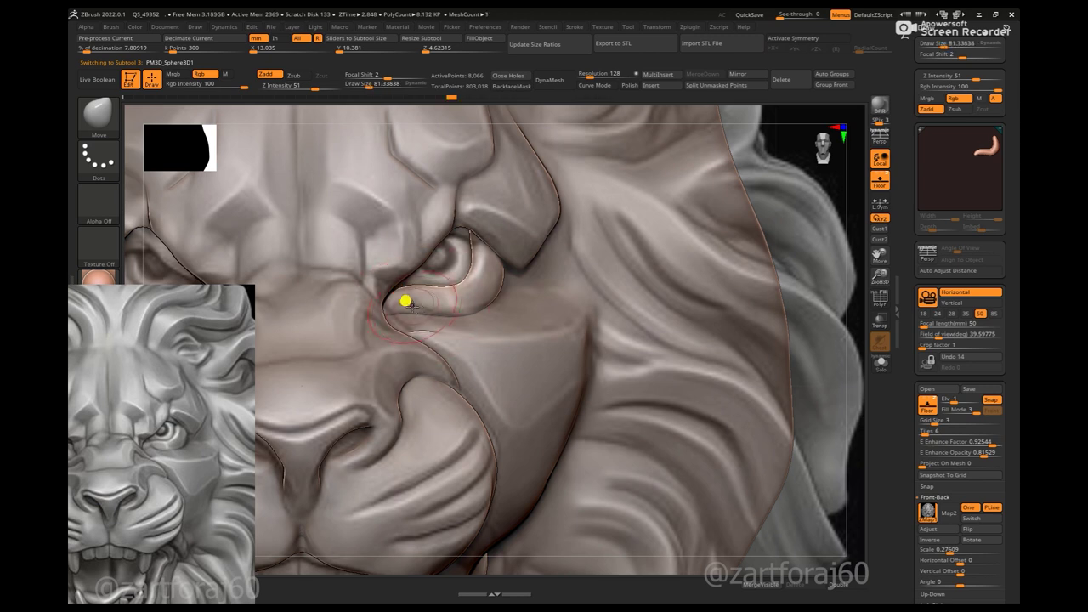
alt+click(420, 316)
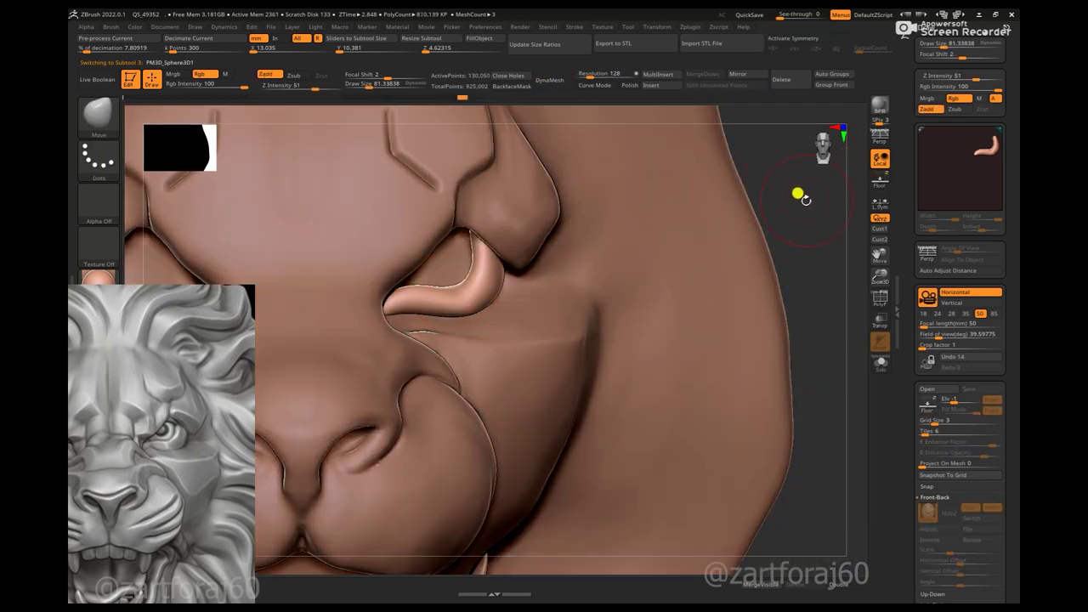
- DynaMesh the brow piece, then make the lion face active with the ClayBuildup brush
click(545, 79)
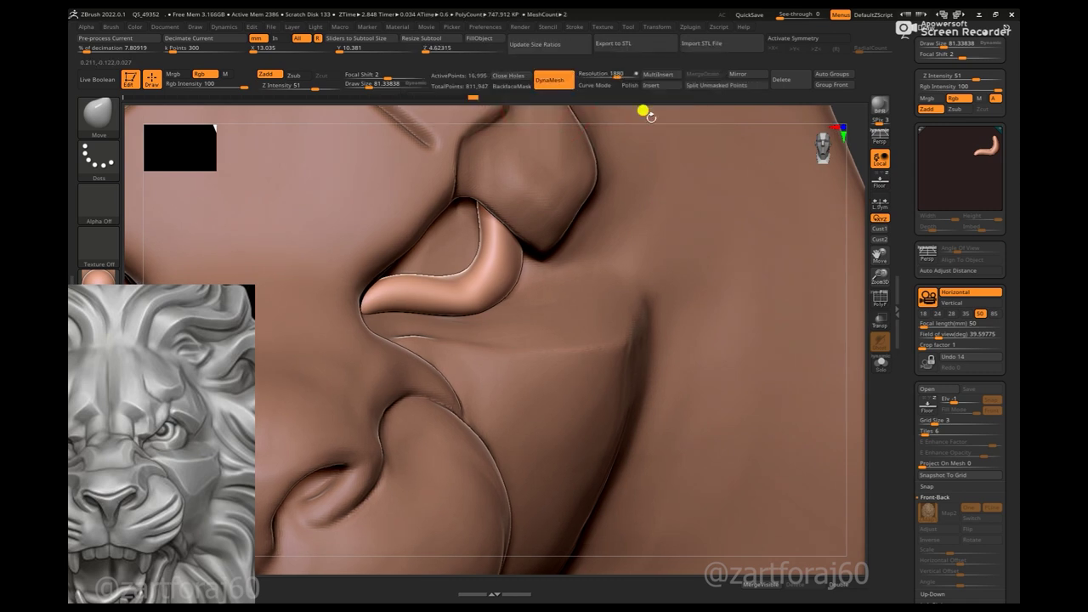
key(f)
alt+click(340, 357)
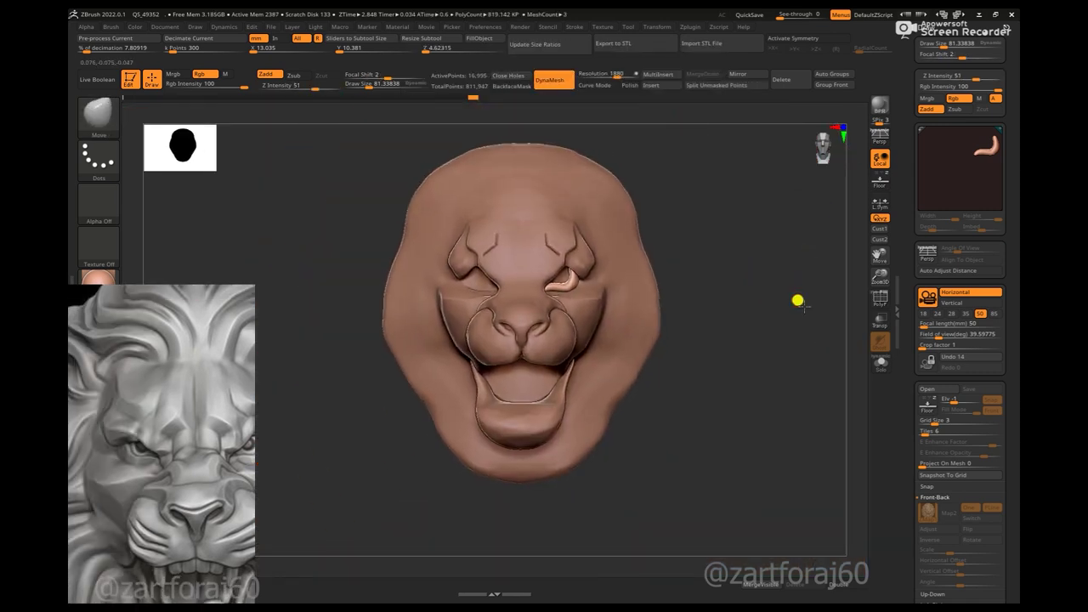
ctrl+right_drag(747, 228, 804, 277)
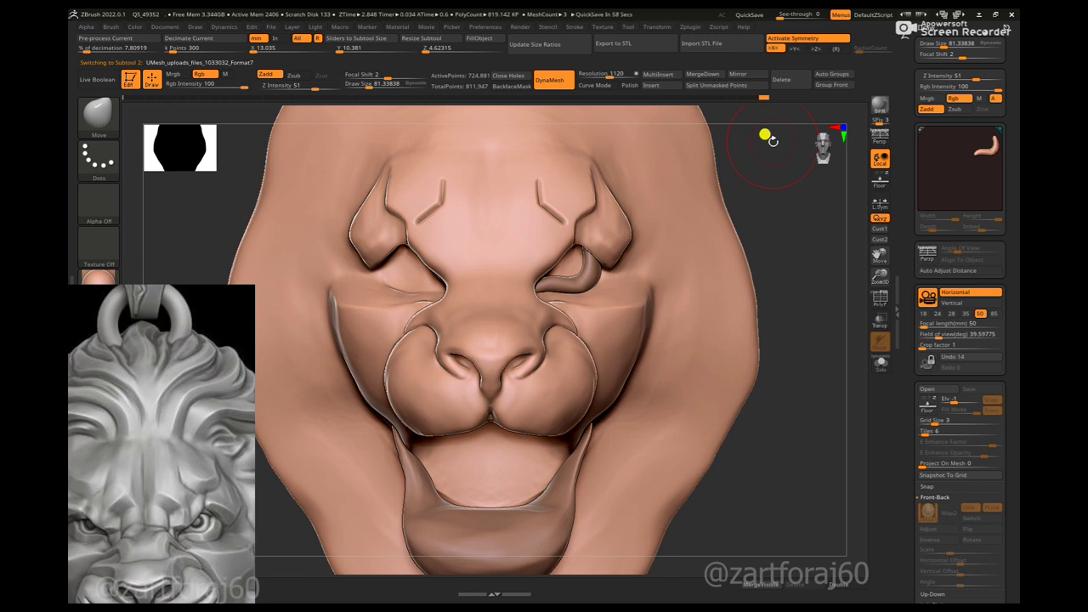
key(b)
key(c)
key(b)
- Hide the reference and floor, and pull a fold below the brow with Move
mouse_move(787, 304)
ctrl+right_down()
mouse_move(838, 252)
mouse_move(771, 273)
ctrl+right_up()
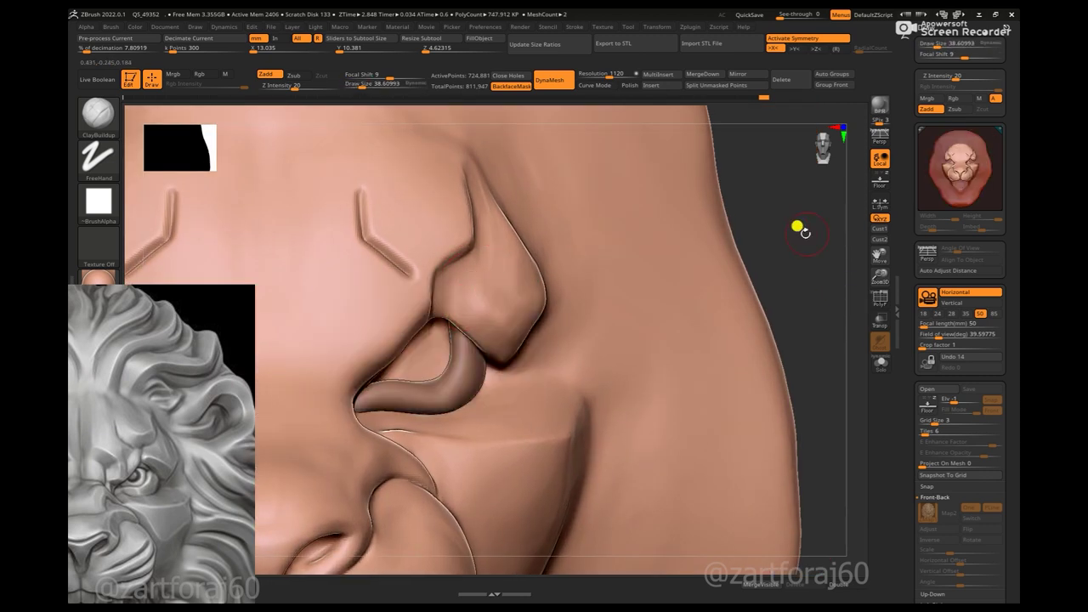
key(shift+p)
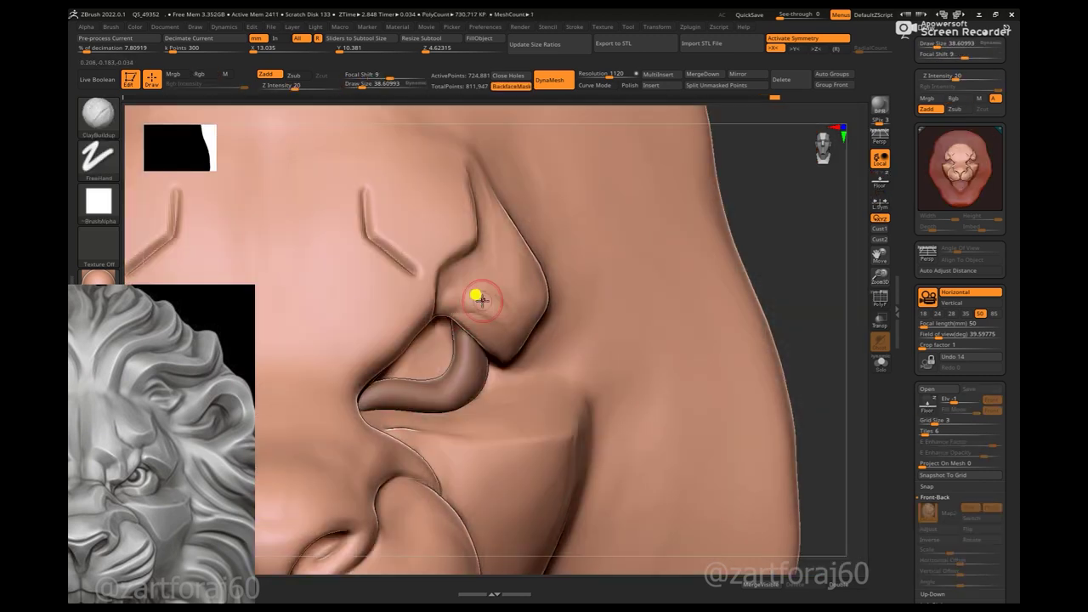
right_drag(505, 309, 511, 329)
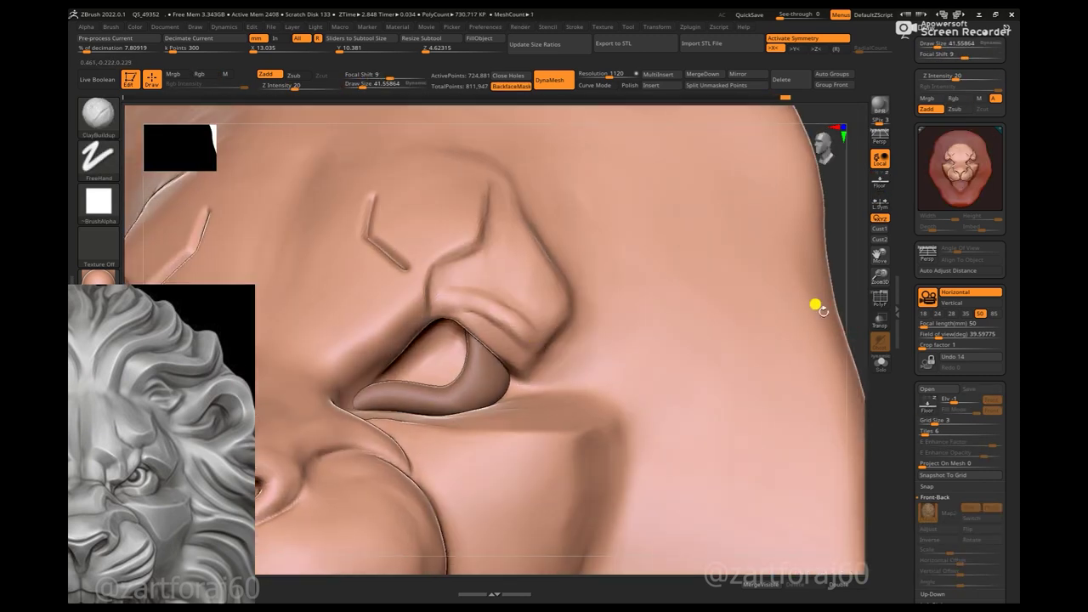
right_drag(816, 304, 654, 323)
key(space)
drag(541, 334, 534, 323)
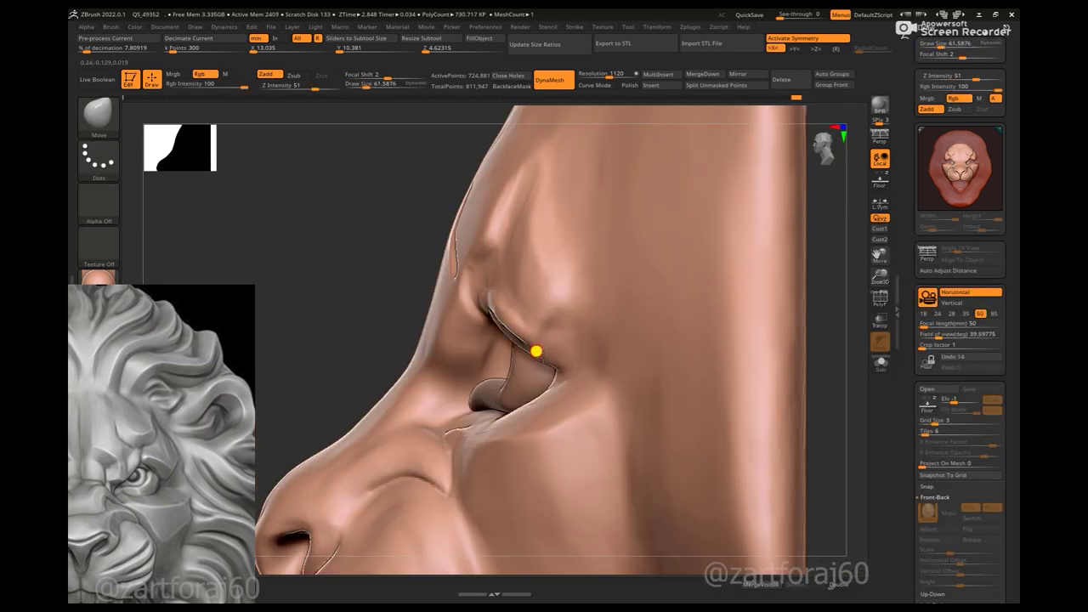
drag(865, 328, 858, 316)
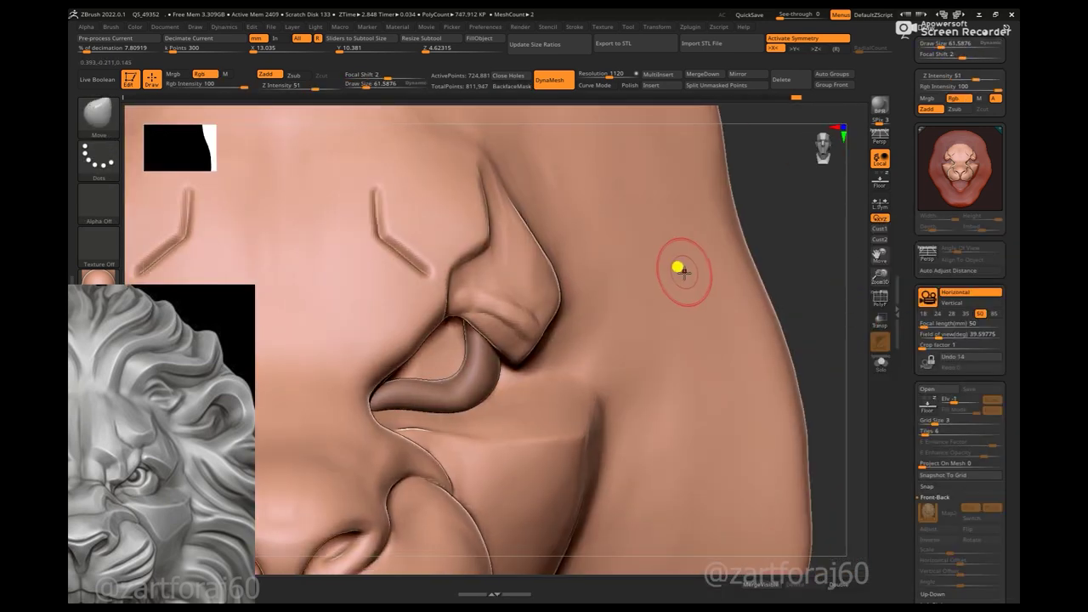
- Polish the nostril rim smooth with the hPolish brush
key(b)
key(c)
key(b)
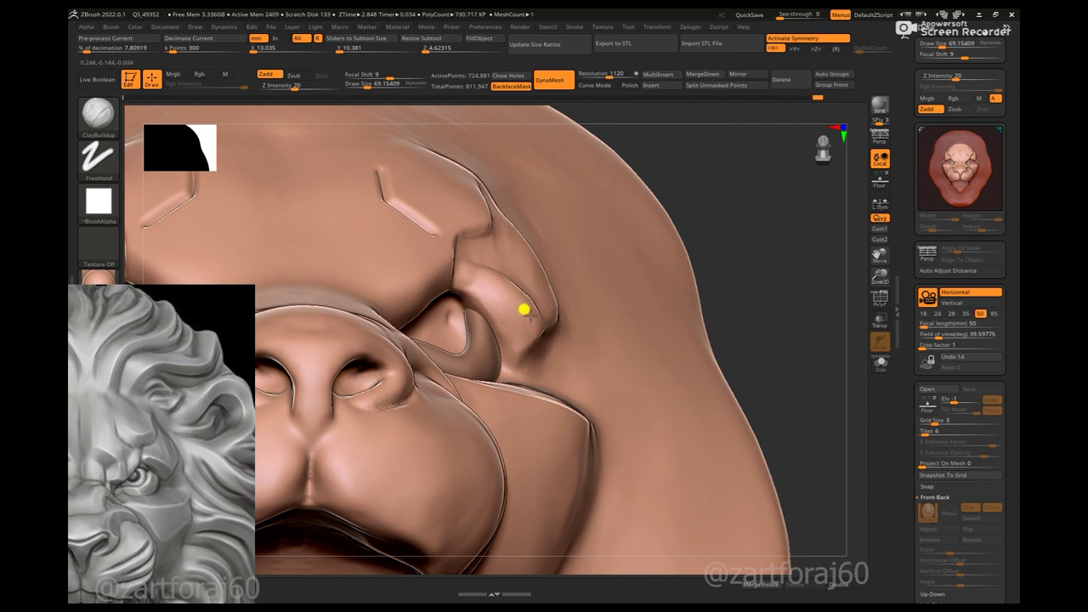
drag(723, 281, 751, 263)
key(b)
key(h)
key(p)
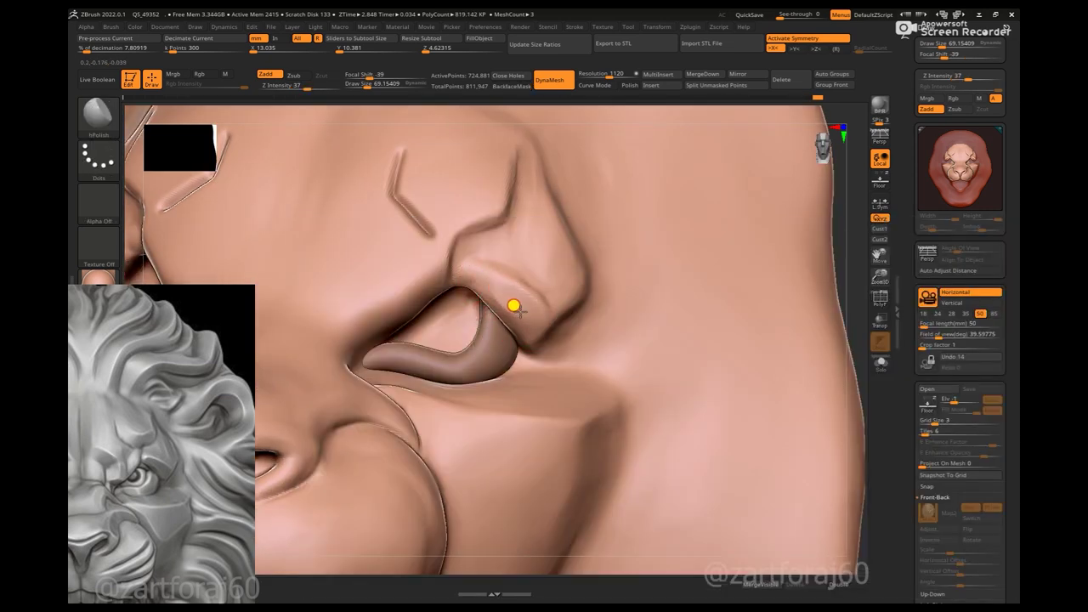
drag(502, 287, 518, 304)
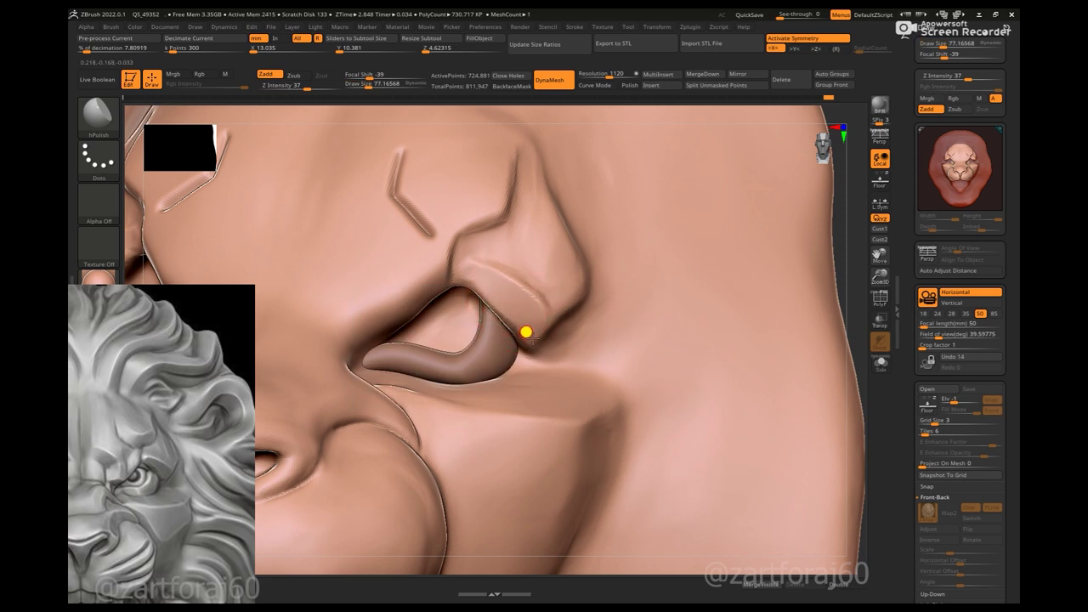
right_drag(510, 287, 481, 263)
- Select the brow subtool and show it alone with Solo
mouse_move(527, 189)
right_down()
mouse_move(743, 175)
mouse_move(734, 250)
mouse_move(828, 258)
right_up()
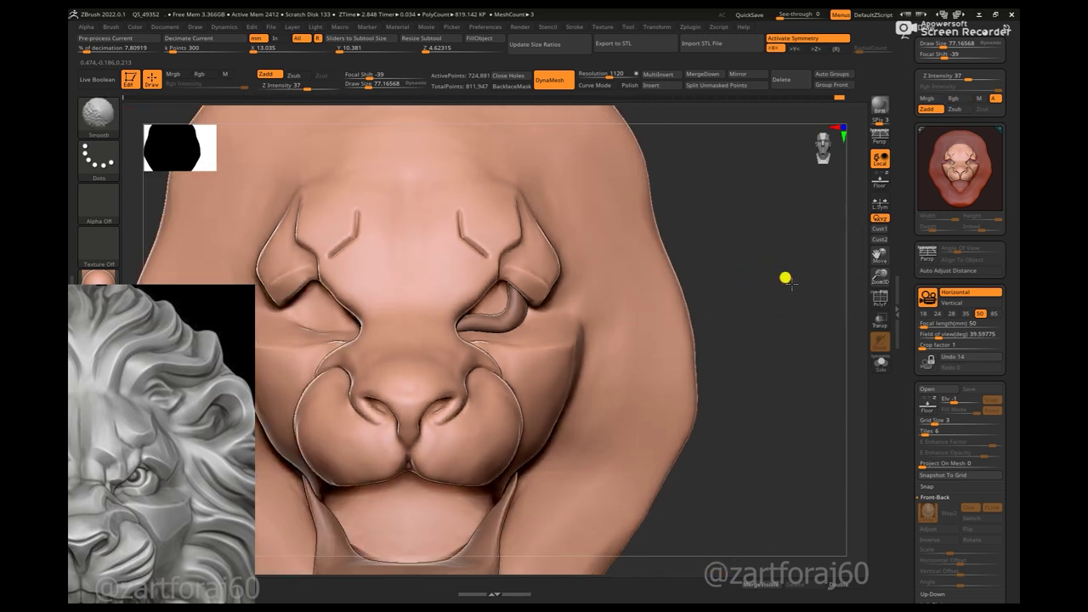
alt+click(507, 304)
click(881, 364)
- Frame the soloed brow piece, turn it upright and toggle the Floor display
key(f)
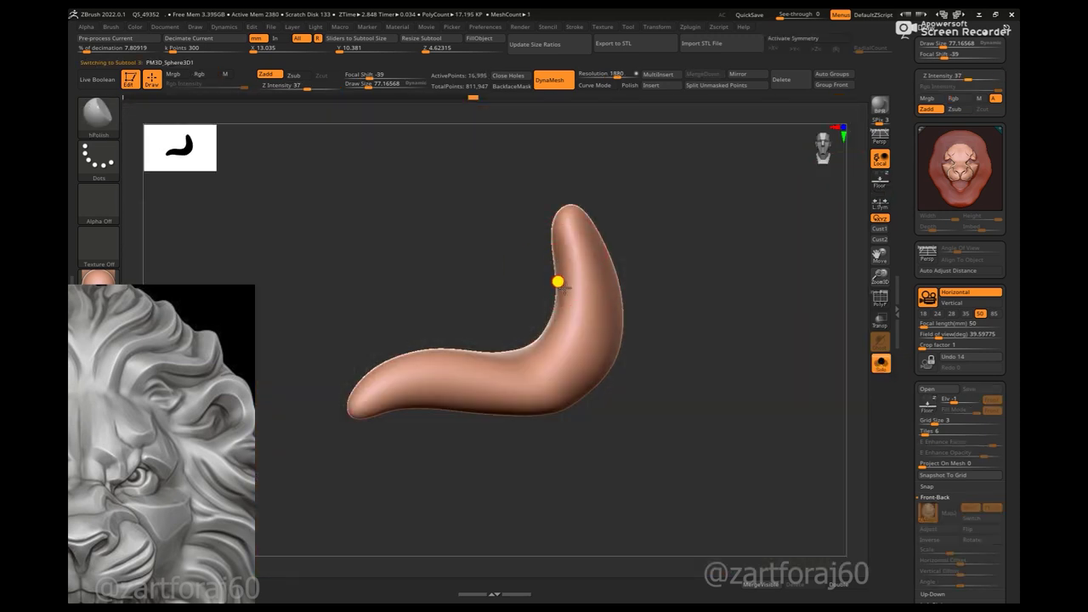
mouse_move(558, 281)
right_down()
mouse_move(559, 255)
mouse_move(556, 297)
mouse_move(720, 236)
mouse_move(511, 358)
right_up()
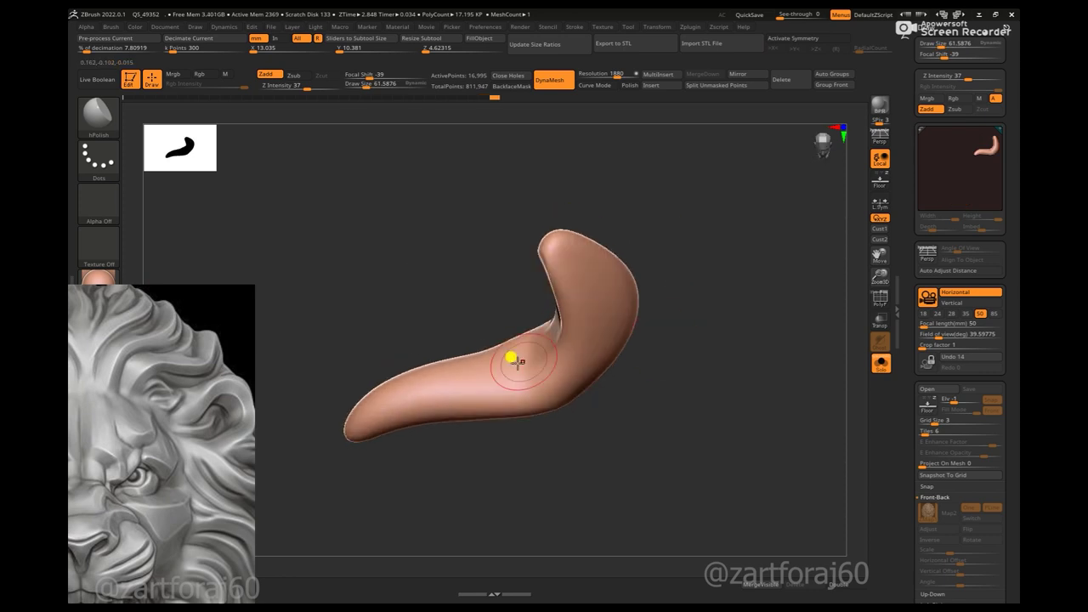
right_drag(417, 307, 504, 309)
mouse_move(423, 371)
right_down()
mouse_move(432, 233)
mouse_move(722, 284)
mouse_move(728, 311)
mouse_move(817, 255)
right_up()
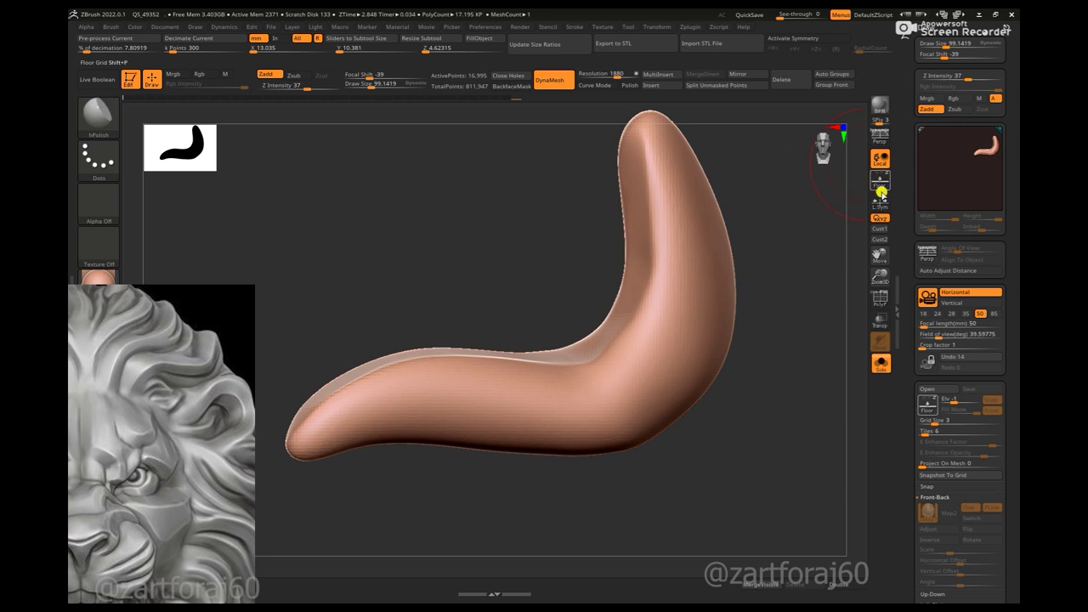
click(881, 192)
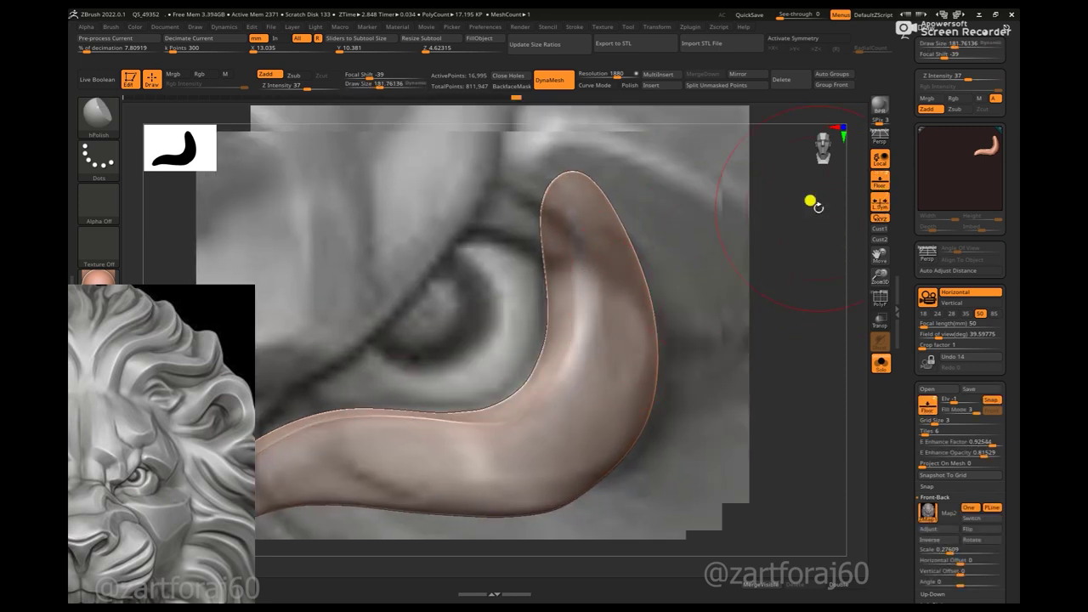
- Polish the brow piece into flat planes with a smaller hPolish brush, toggling Solo
right_click(606, 316)
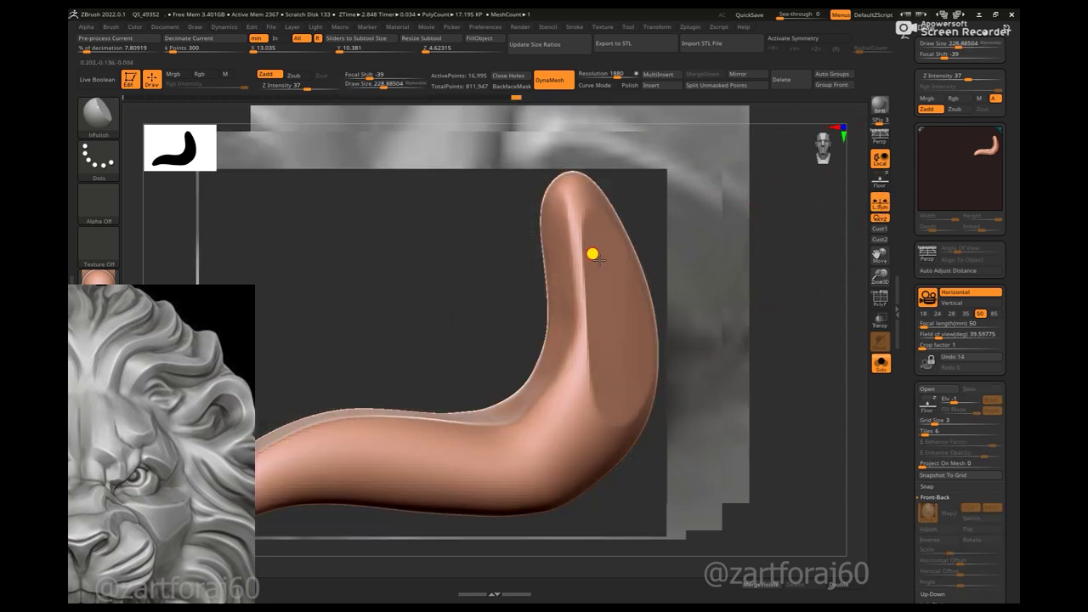
alt+right_drag(592, 255, 738, 359)
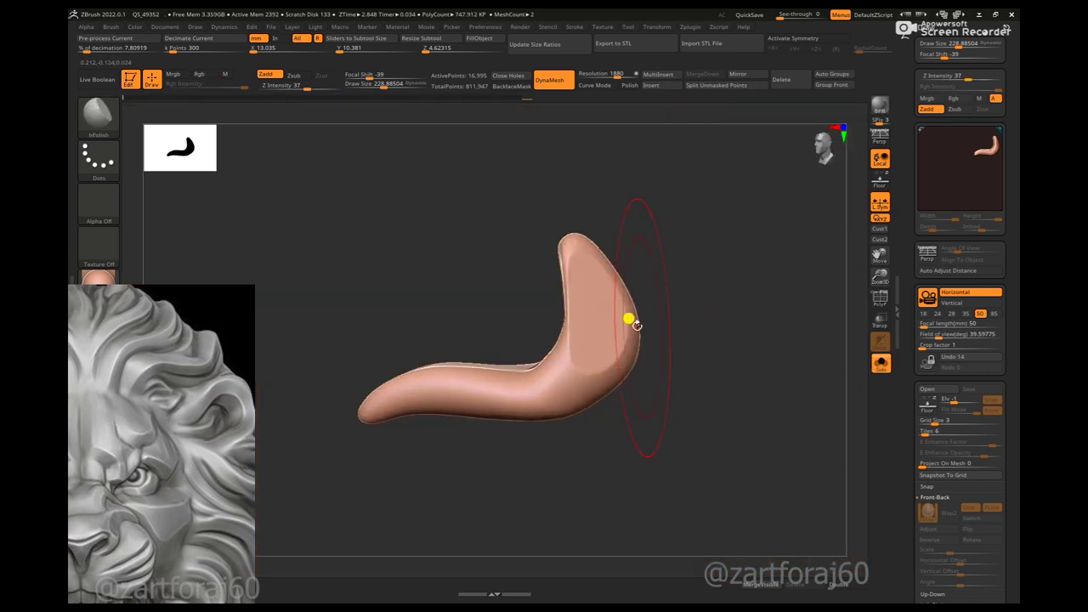
right_drag(604, 316, 646, 314)
key([)
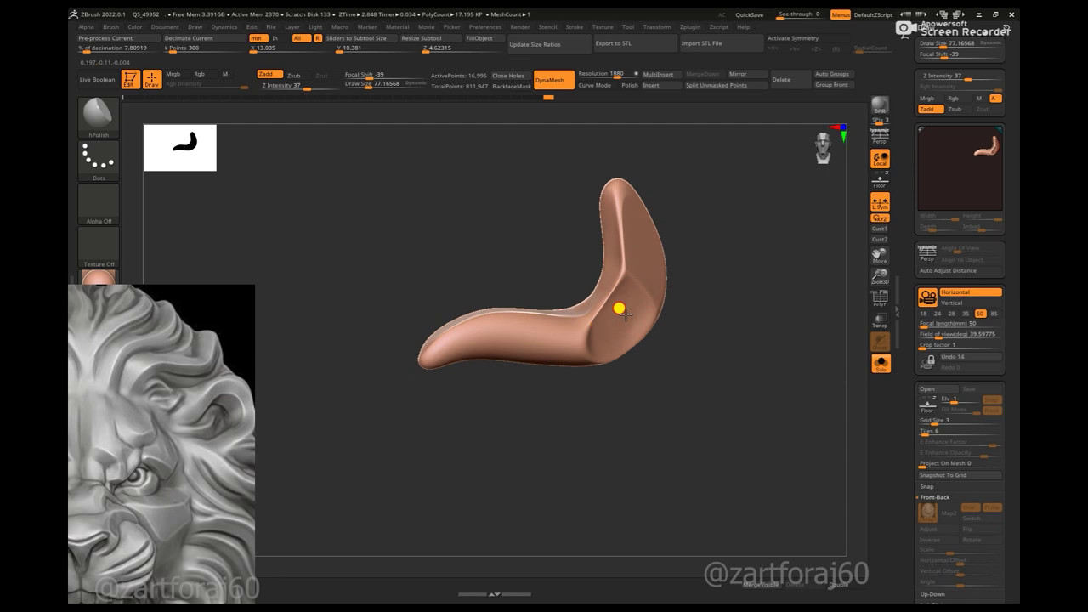
mouse_move(646, 290)
right_down()
mouse_move(600, 250)
mouse_move(634, 291)
right_up()
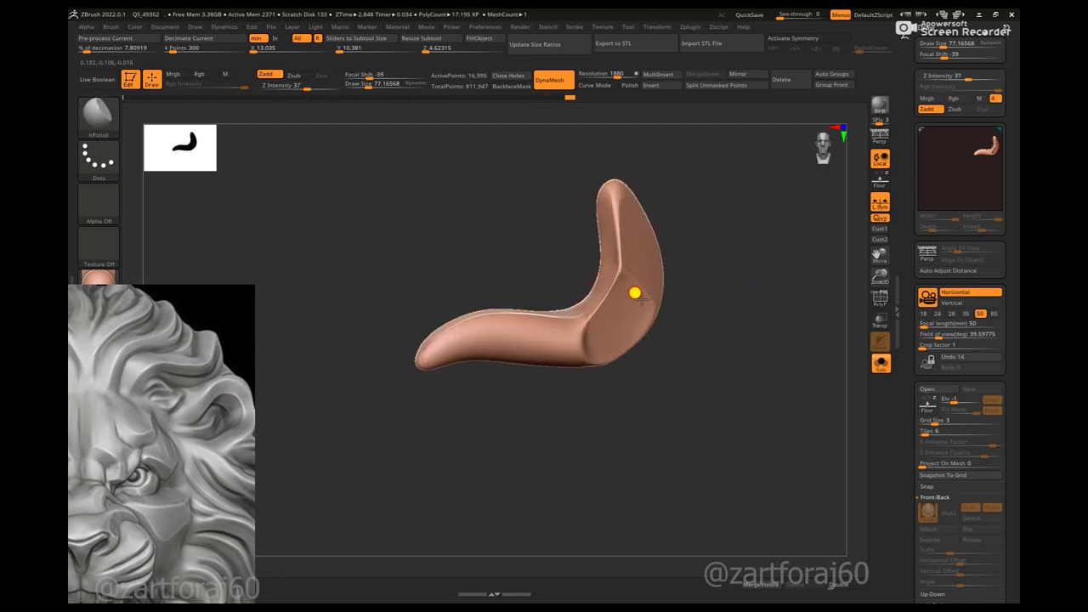
click(881, 364)
click(881, 365)
right_drag(855, 371, 685, 301)
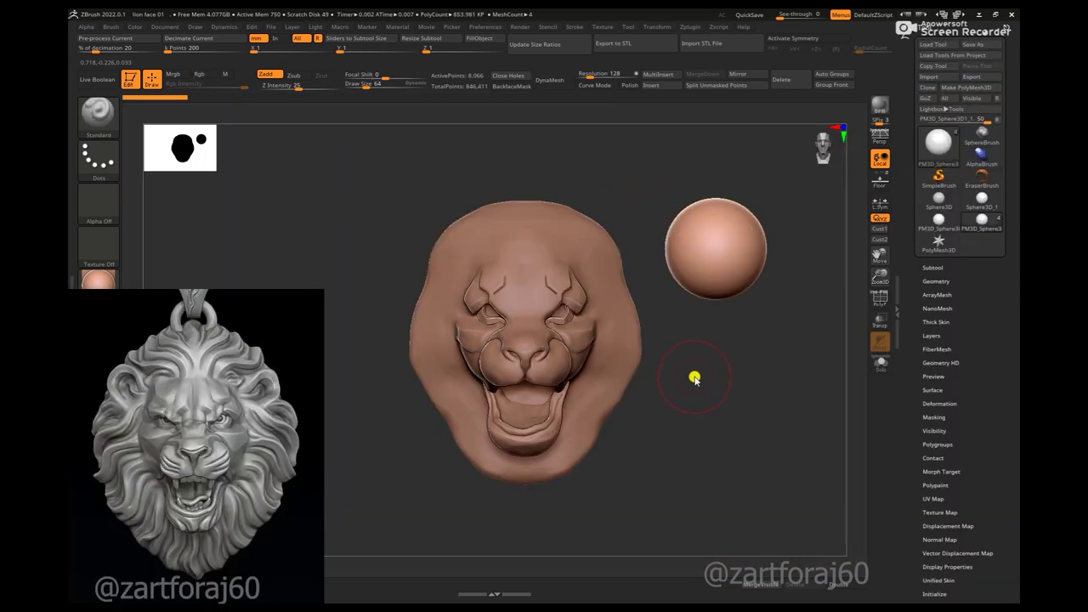
- Move the new sphere into the face over the eye with the gizmo
key(w)
drag(717, 246, 576, 298)
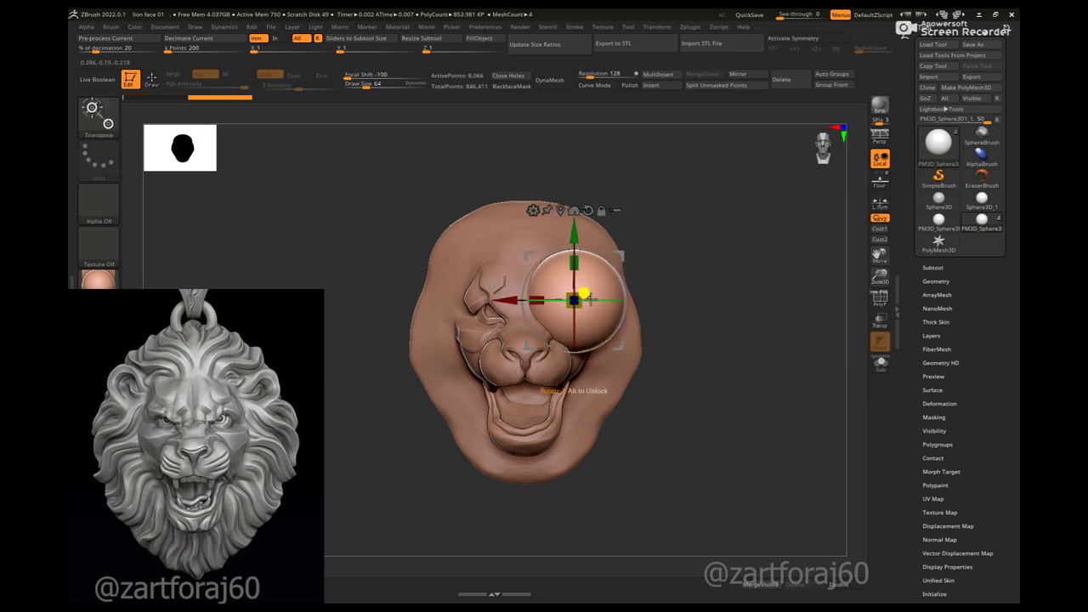
scroll(563, 363, up, 3)
right_drag(833, 286, 749, 272)
scroll(452, 323, up, 3)
mouse_move(452, 323)
right_down()
mouse_move(838, 322)
mouse_move(807, 248)
mouse_move(443, 323)
mouse_move(761, 285)
right_up()
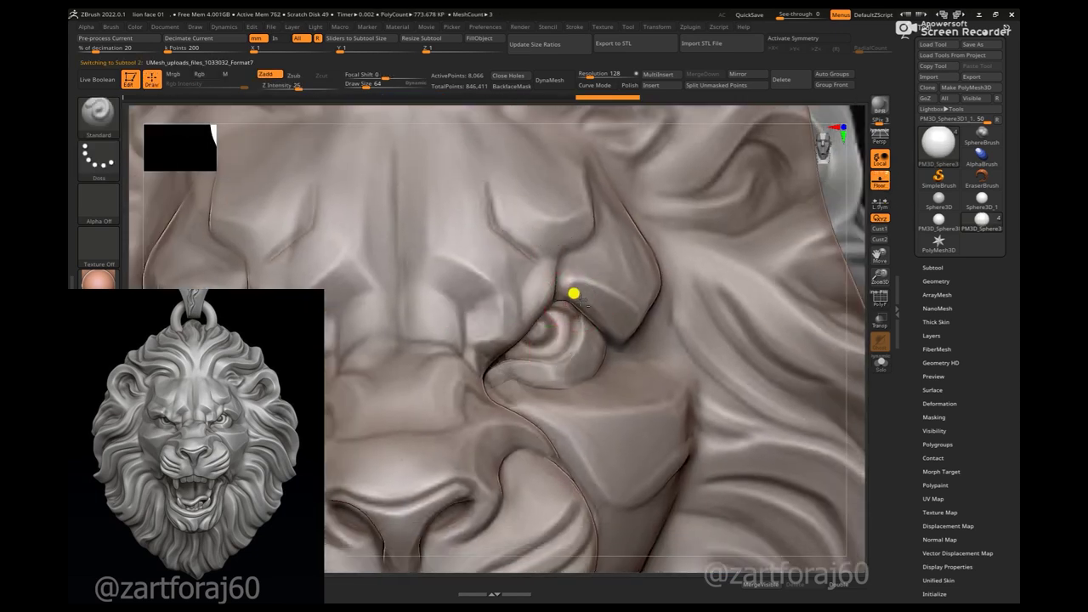
- Turn on X symmetry on the face and smooth the surface around the nostril
key(x)
key(space)
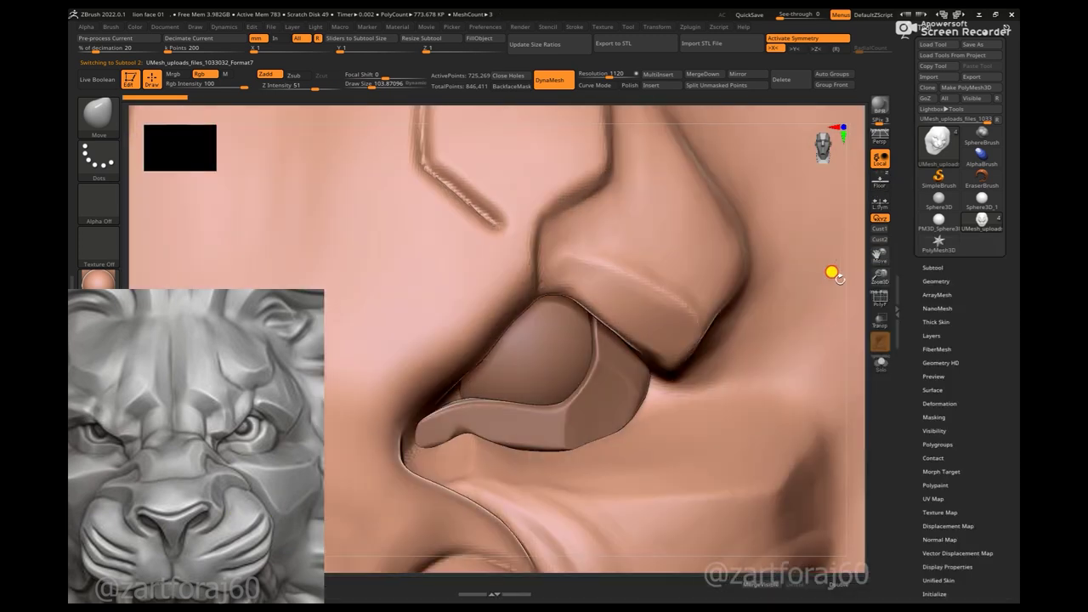
right_drag(833, 273, 522, 292)
right_drag(832, 300, 581, 289)
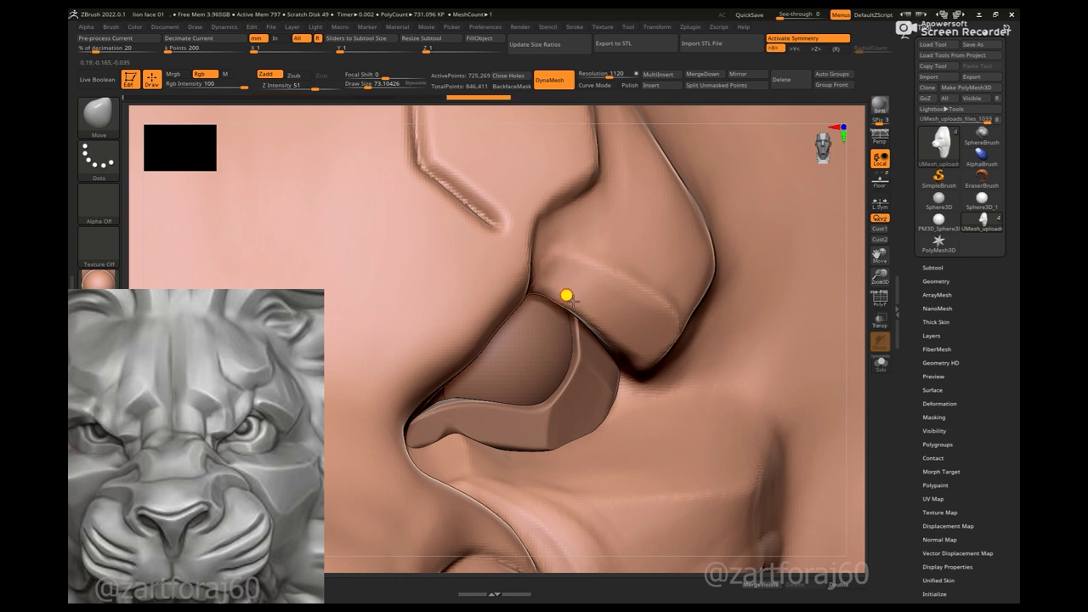
right_drag(853, 317, 578, 320)
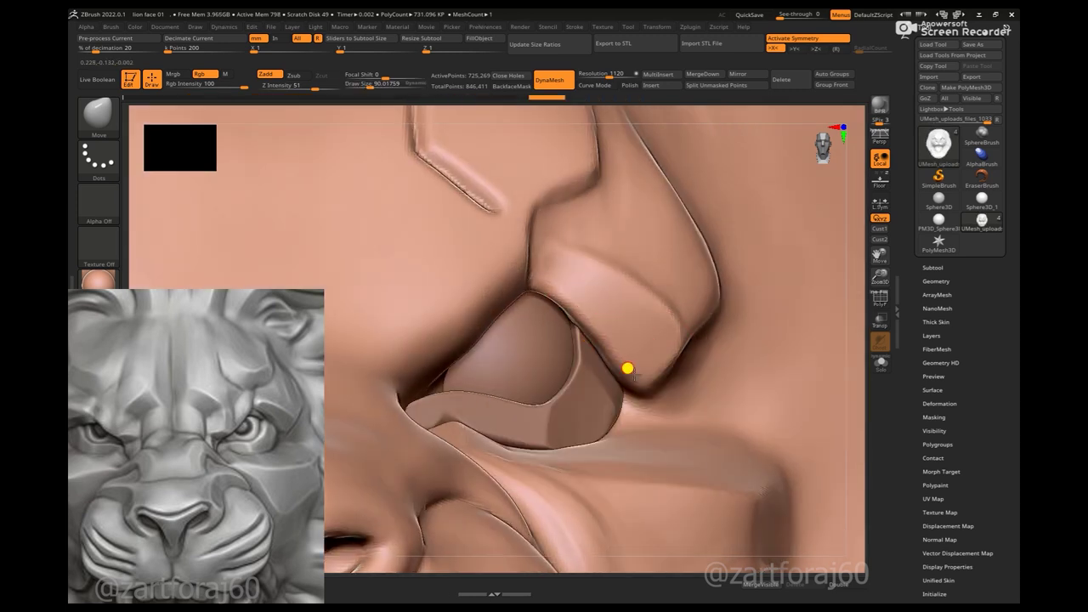
mouse_move(859, 323)
shift+right_down()
mouse_move(545, 290)
mouse_move(527, 275)
shift+right_up()
- Build up the nose wing with a larger ClayBuildup brush, then frame the whole head
key(b)
key(c)
key(b)
key(space)
key(space)
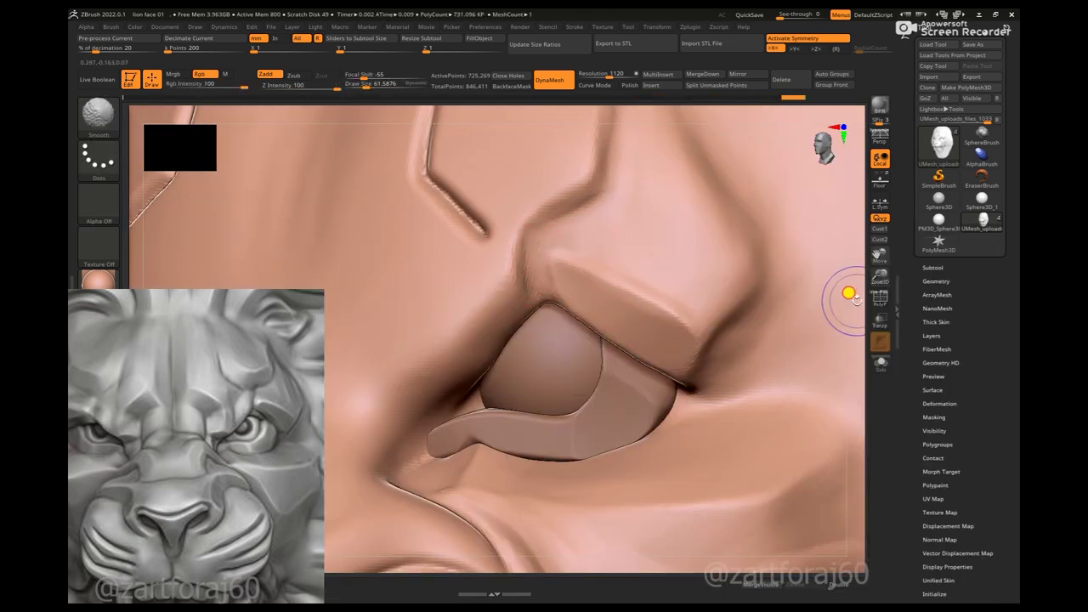
shift+right_drag(847, 292, 554, 271)
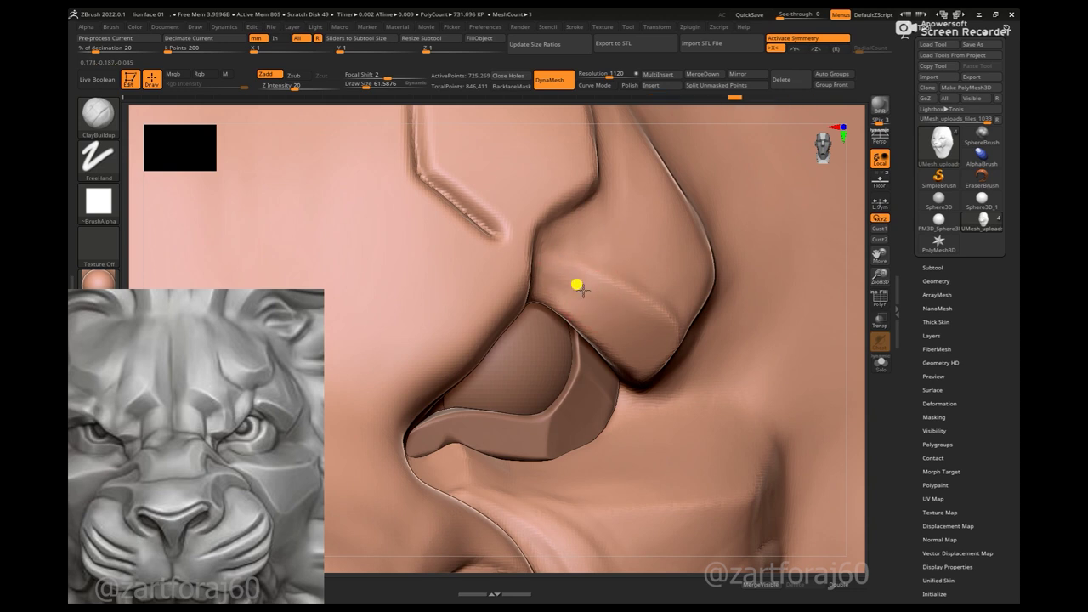
key(space)
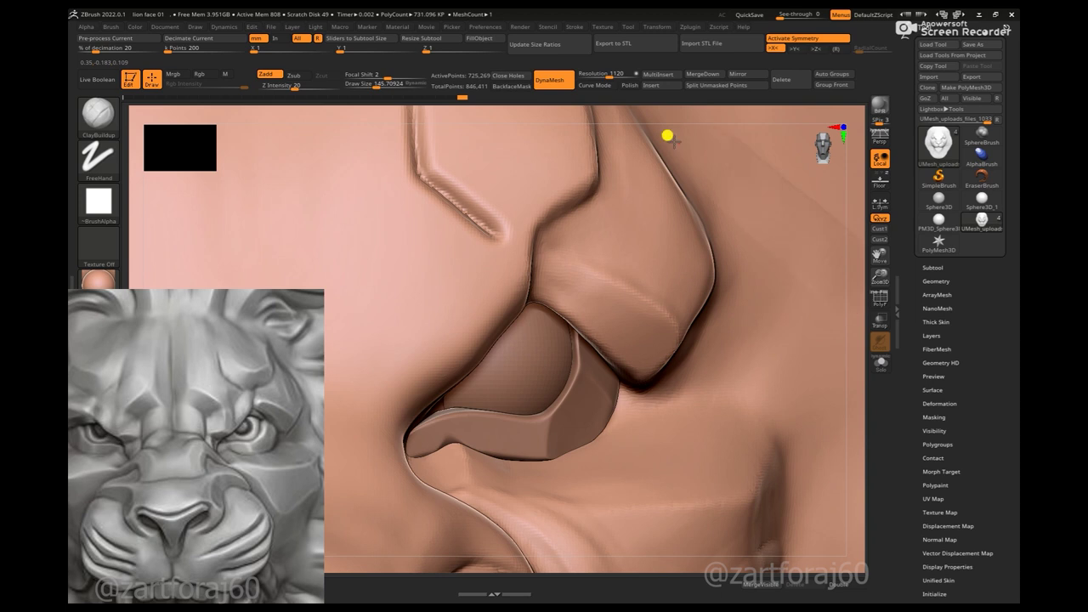
key(f)
mouse_move(362, 277)
mouse_down()
mouse_move(724, 275)
mouse_move(705, 276)
mouse_up()
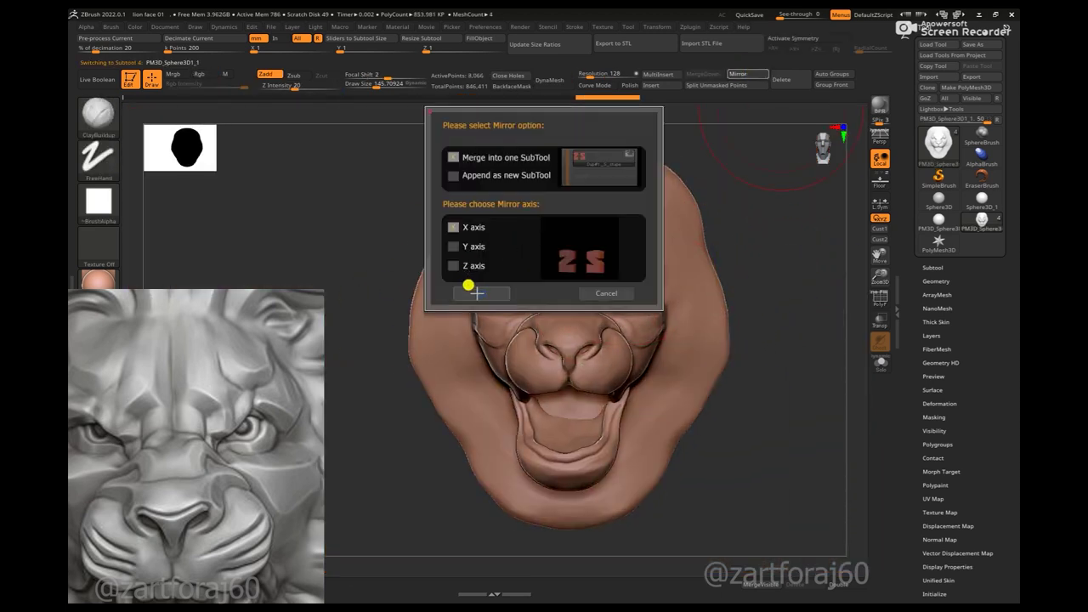
- Mirror and merge the piece across X, then stretch the soloed jaw down with Move
click(467, 355)
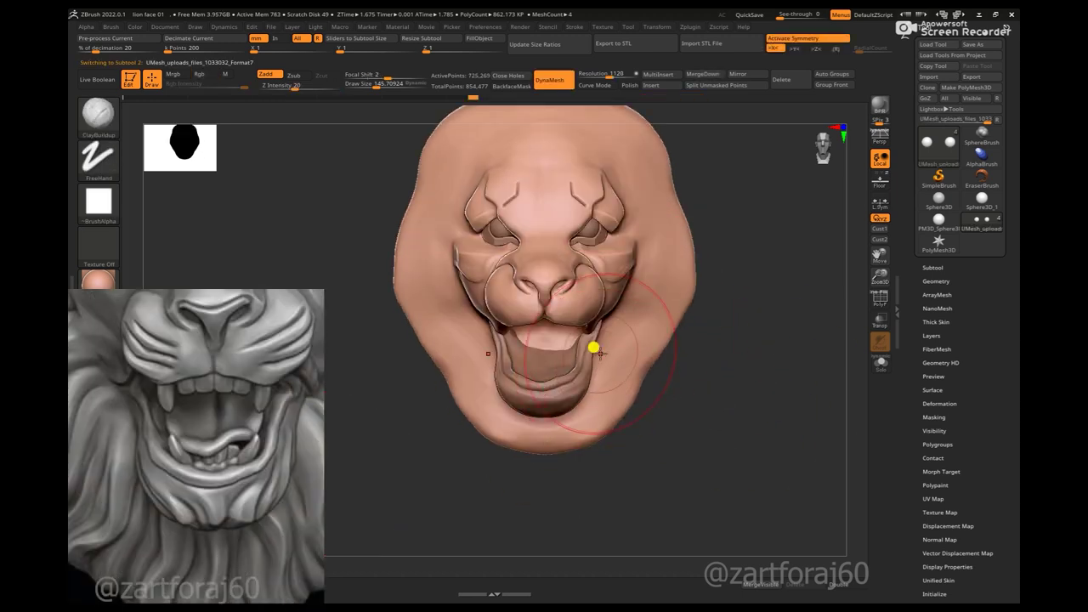
key(f)
key(b)
key(m)
key(v)
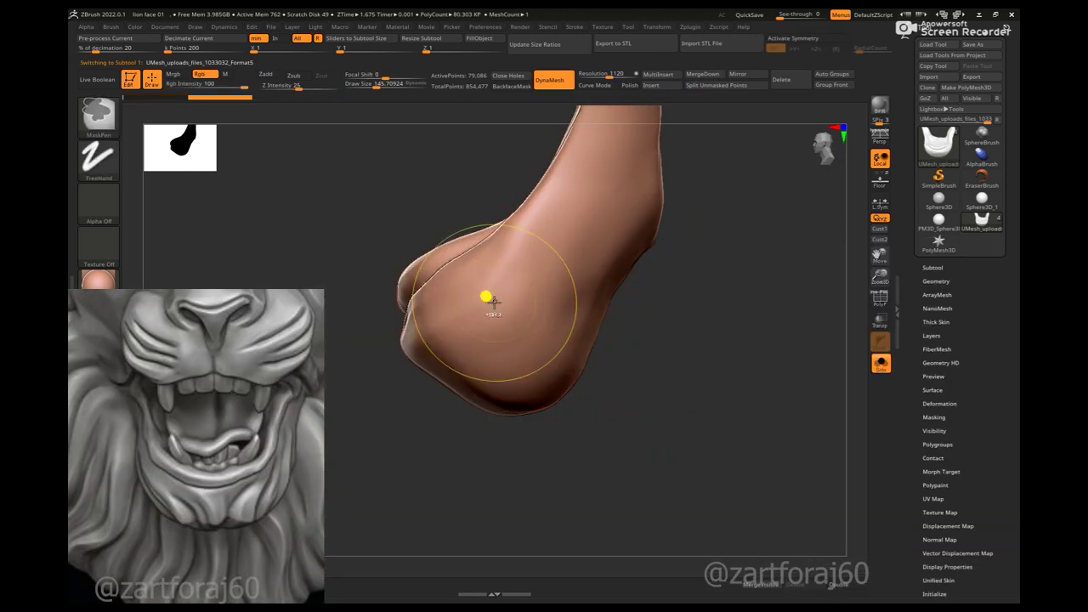
right_drag(494, 274, 535, 309)
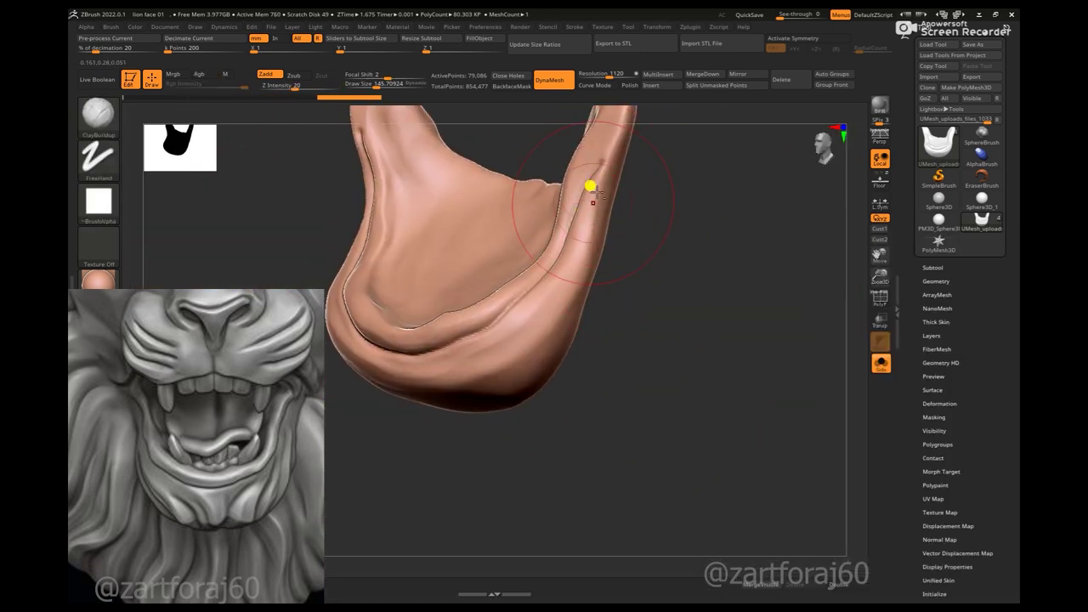
key(bracketright)
- Shape the jaw into a smoothed, rolled lip rim, then show all pieces again
mouse_move(490, 337)
mouse_down()
mouse_move(673, 284)
mouse_move(639, 250)
mouse_move(515, 343)
mouse_move(760, 365)
mouse_move(528, 318)
mouse_move(476, 425)
mouse_move(497, 254)
mouse_up()
mouse_move(566, 245)
mouse_down()
mouse_move(503, 272)
mouse_move(557, 228)
mouse_up()
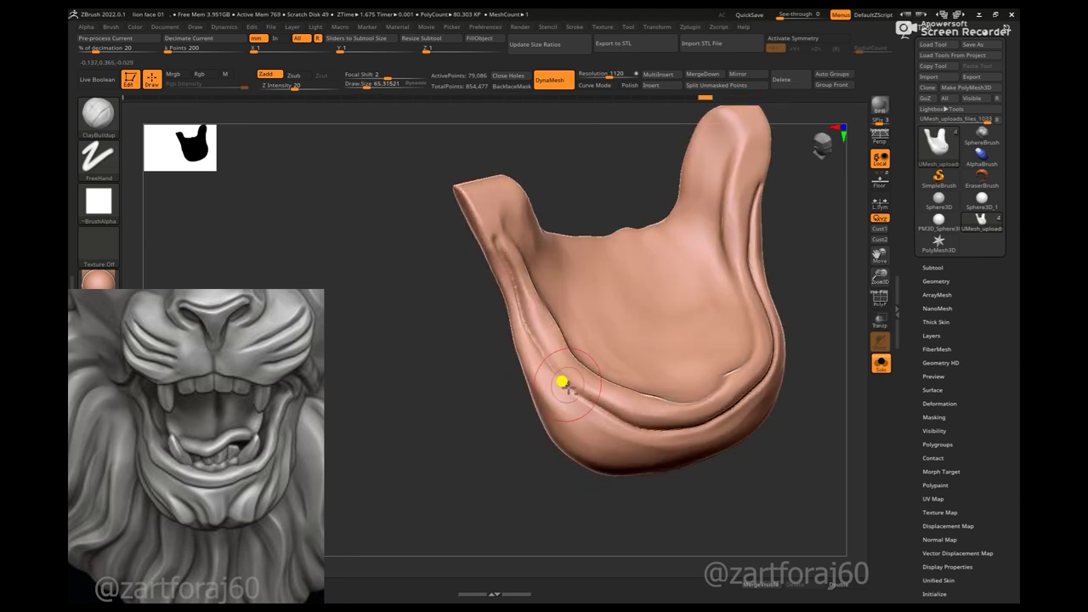
right_drag(563, 385, 498, 306)
right_drag(568, 429, 523, 363)
mouse_move(658, 463)
right_down()
mouse_move(656, 337)
mouse_move(700, 335)
mouse_move(600, 316)
mouse_move(792, 345)
mouse_move(756, 214)
mouse_move(743, 207)
mouse_move(740, 357)
right_up()
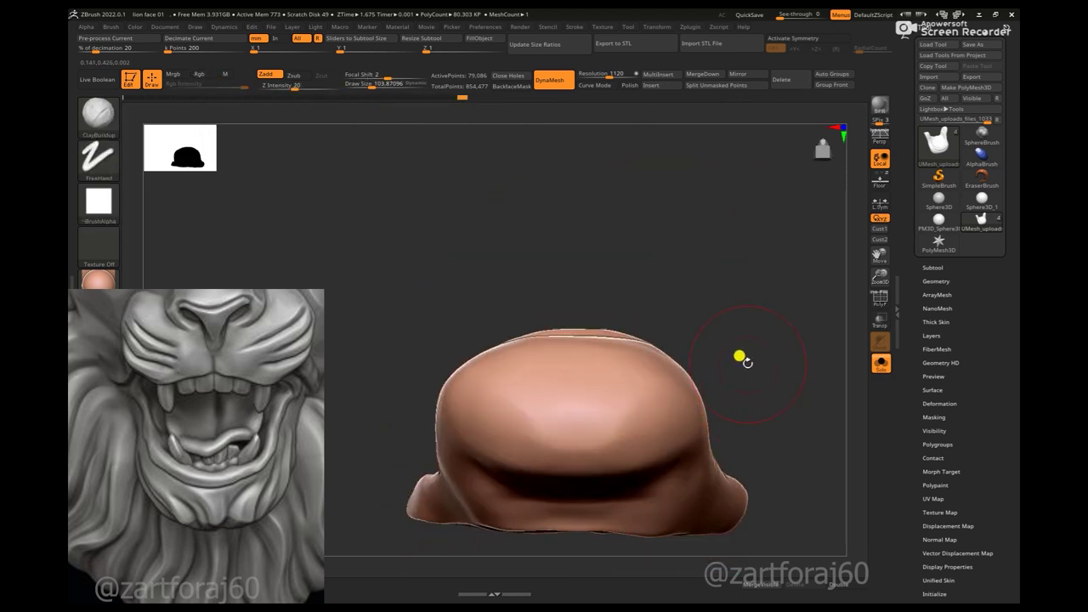
mouse_move(617, 337)
shift+mouse_down()
mouse_move(596, 377)
mouse_move(530, 377)
shift+mouse_up()
shift+right_drag(530, 377, 727, 470)
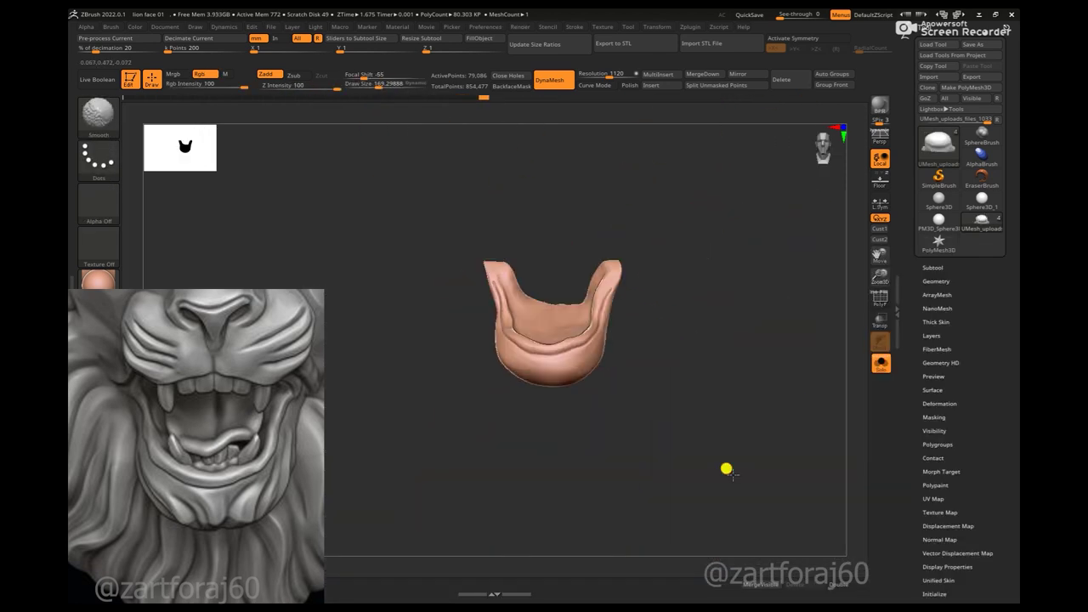
click(881, 364)
alt+right_drag(784, 359, 579, 316)
- Turn on X symmetry, zoom the reference, isolate the face and shrink the polish brush
key(x)
alt+right_drag(846, 383, 281, 480)
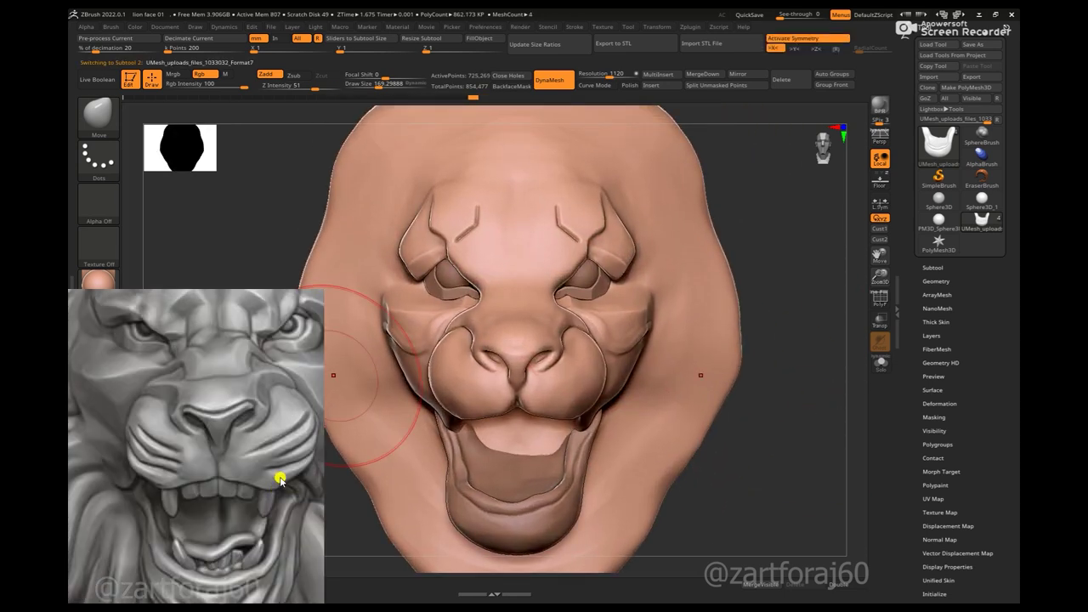
alt+right_drag(788, 423, 709, 389)
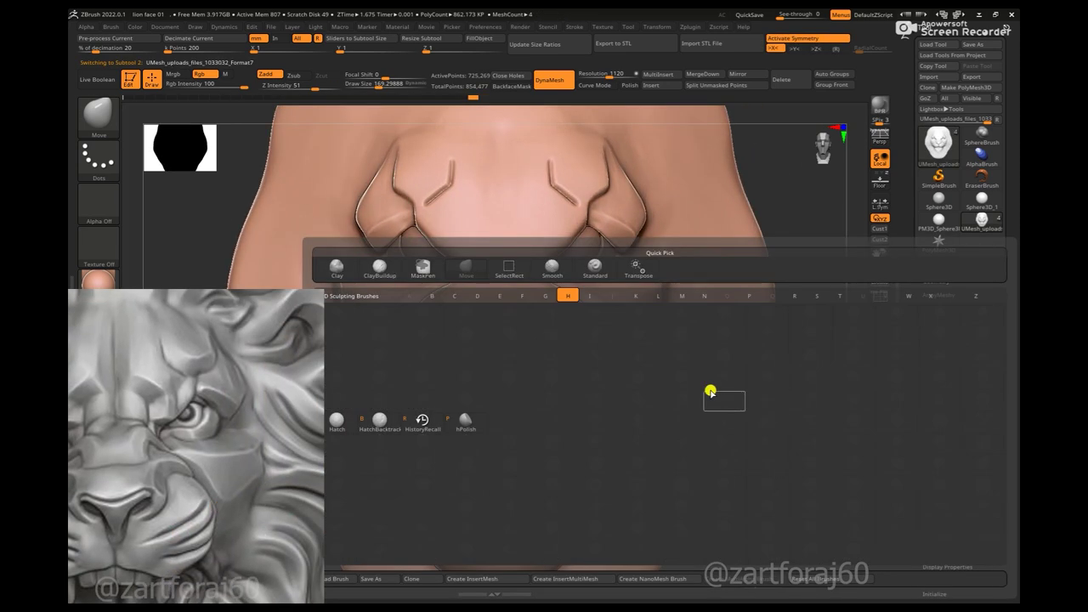
key(shift)
click(881, 364)
mouse_move(838, 374)
right_down()
mouse_move(547, 316)
mouse_move(605, 341)
right_up()
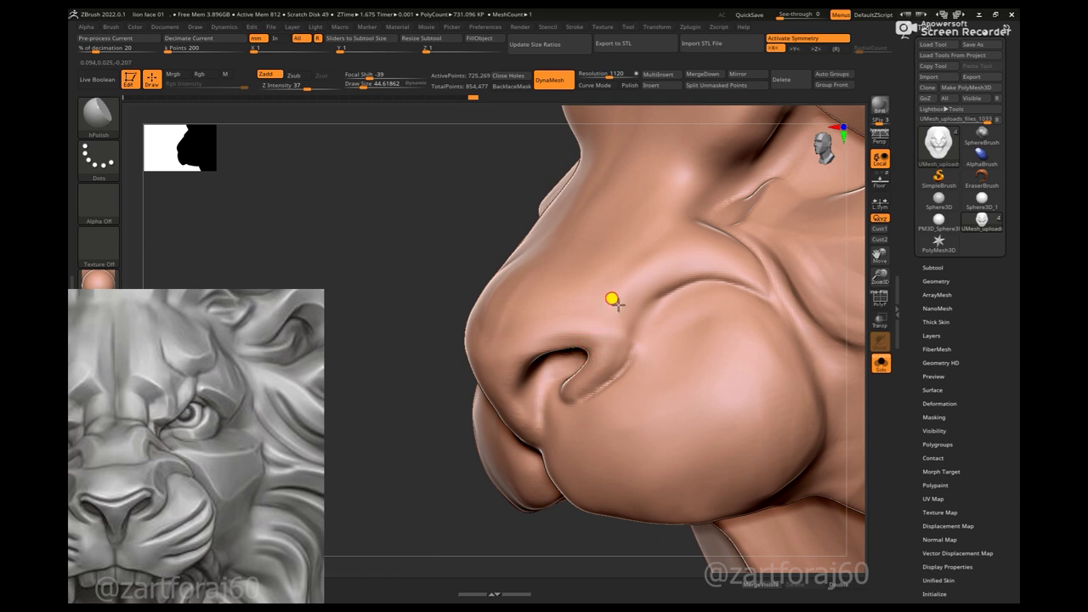
key(space)
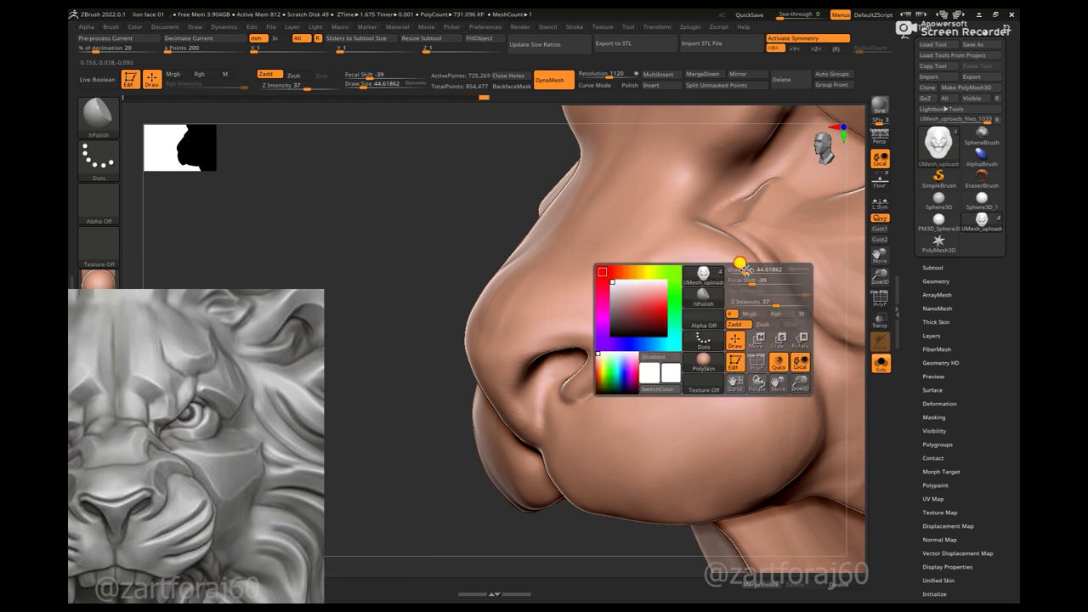
right_drag(739, 260, 741, 274)
key([)
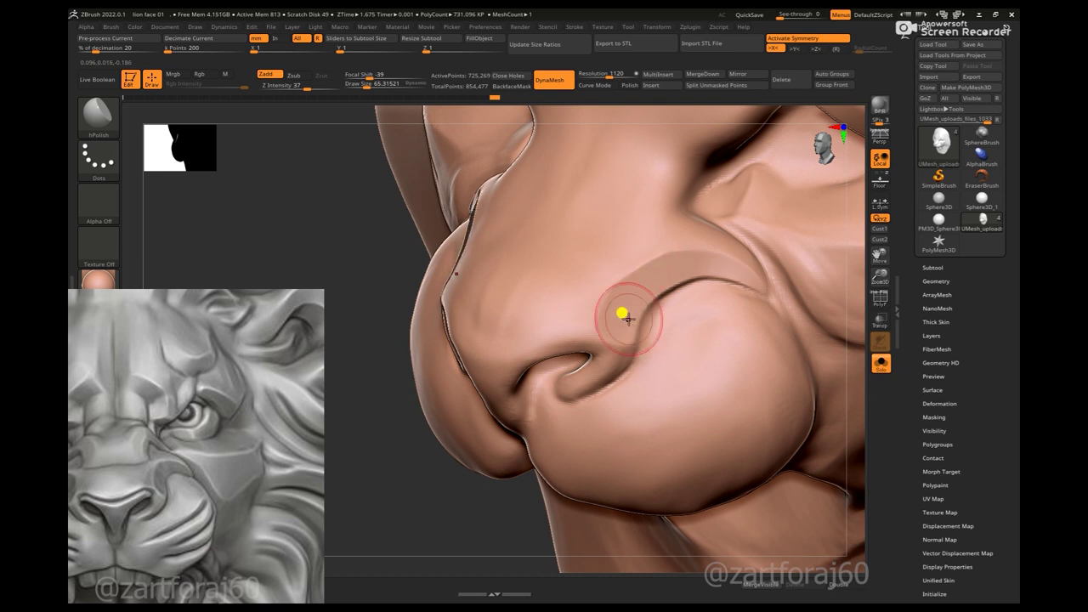
- Build up the cheek beside the nose with ClayBuildup
shift+right_drag(842, 241, 839, 247)
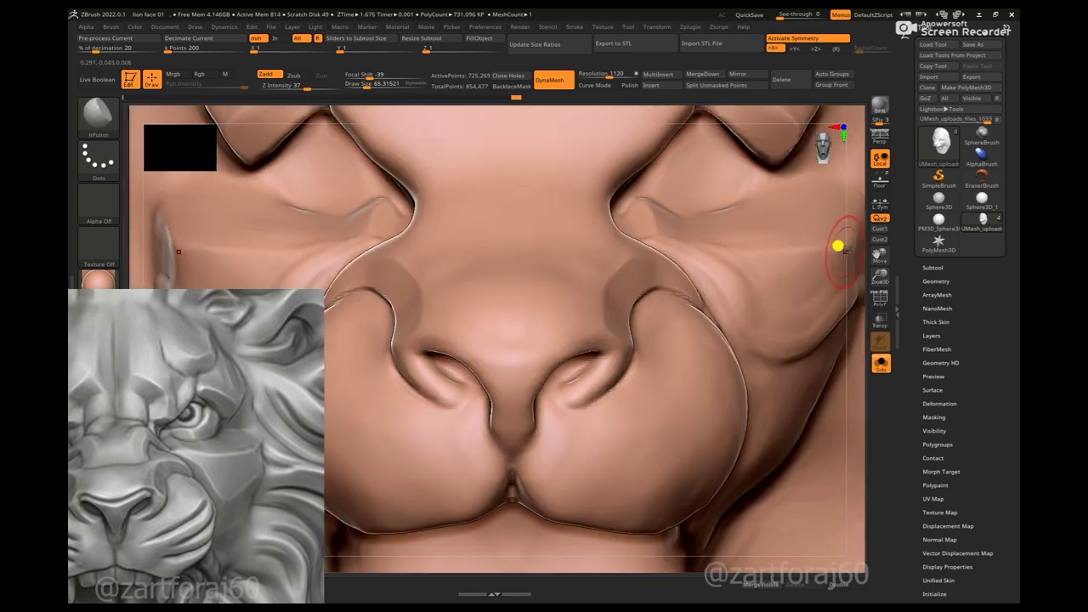
mouse_move(846, 288)
right_down()
mouse_move(571, 315)
mouse_move(474, 308)
right_up()
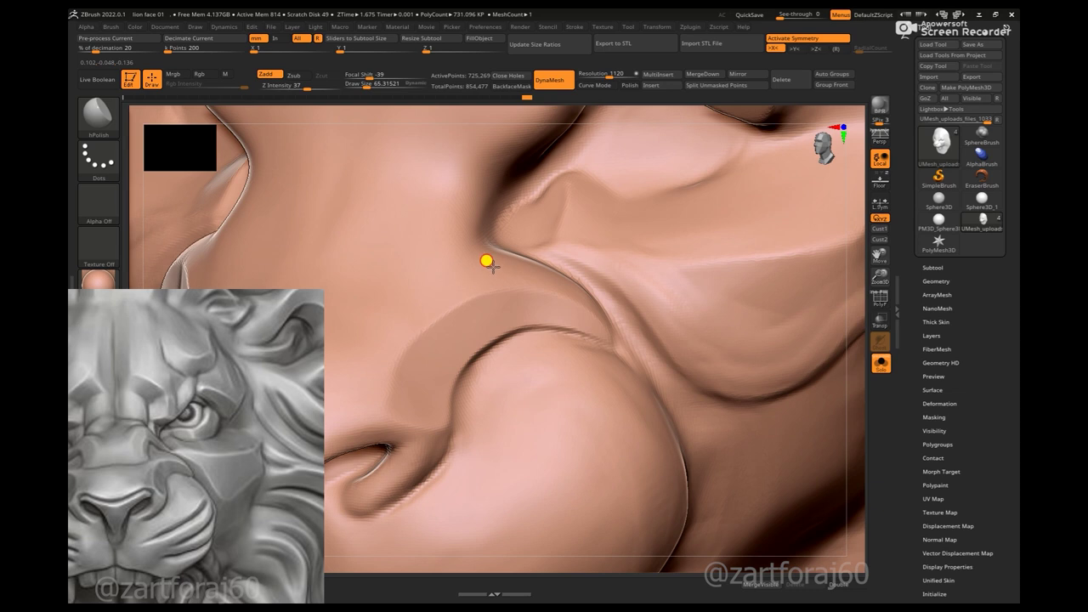
mouse_move(836, 282)
right_down()
mouse_move(843, 291)
mouse_move(812, 301)
mouse_move(521, 351)
right_up()
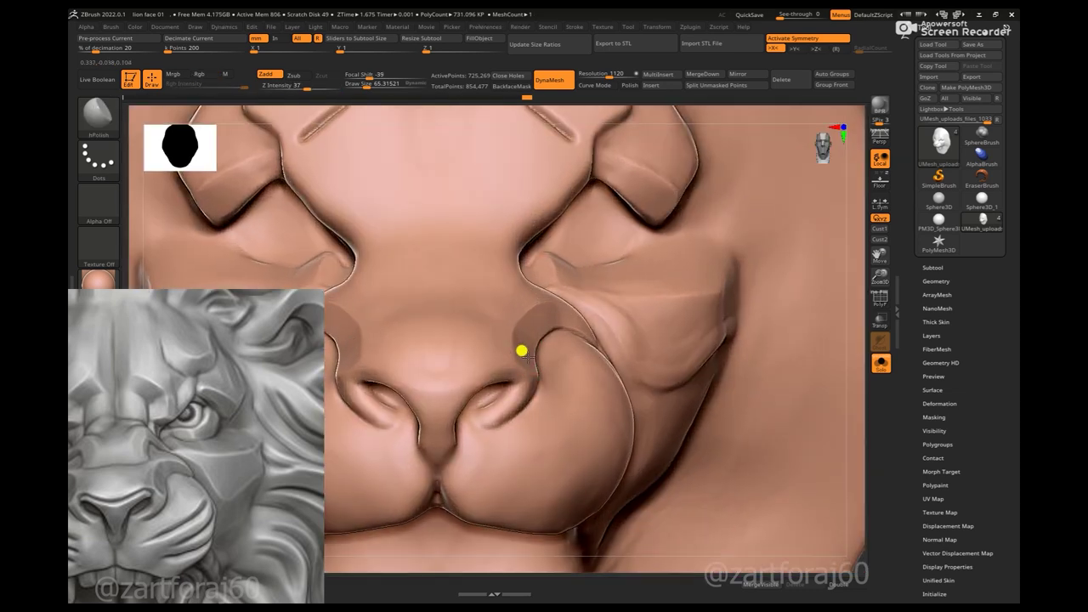
mouse_move(822, 311)
right_down()
mouse_move(818, 255)
mouse_move(839, 243)
mouse_move(840, 264)
mouse_move(833, 235)
mouse_move(838, 243)
right_up()
key(b)
key(c)
key(b)
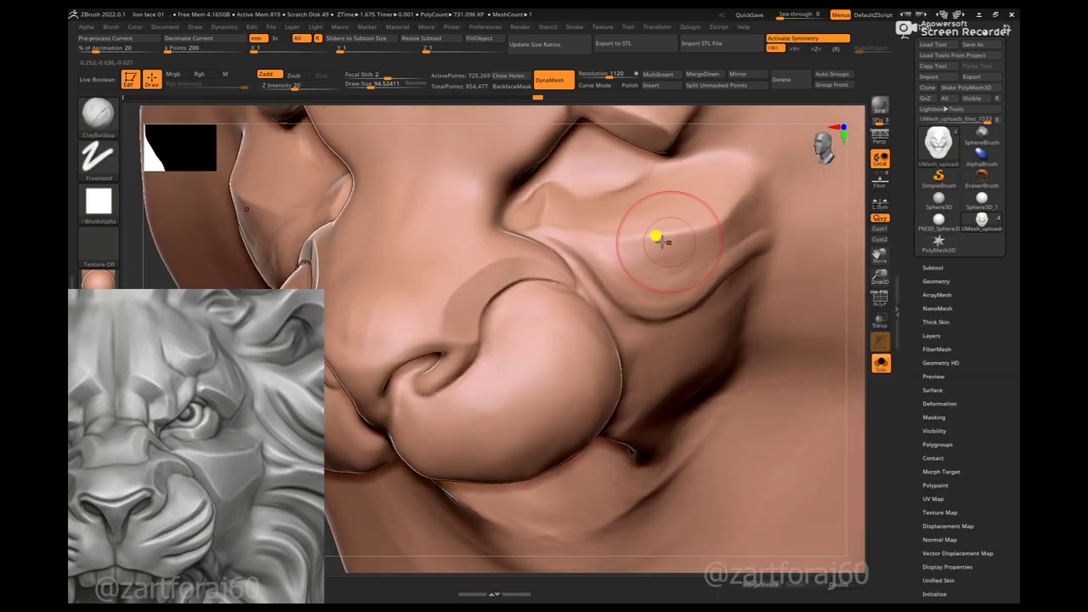
mouse_move(673, 252)
mouse_down()
mouse_move(630, 282)
mouse_move(602, 236)
mouse_move(577, 243)
mouse_up()
key(b)
- Smooth the crease along the cheek with hPolish and check the muzzle from several angles
key(h)
key(p)
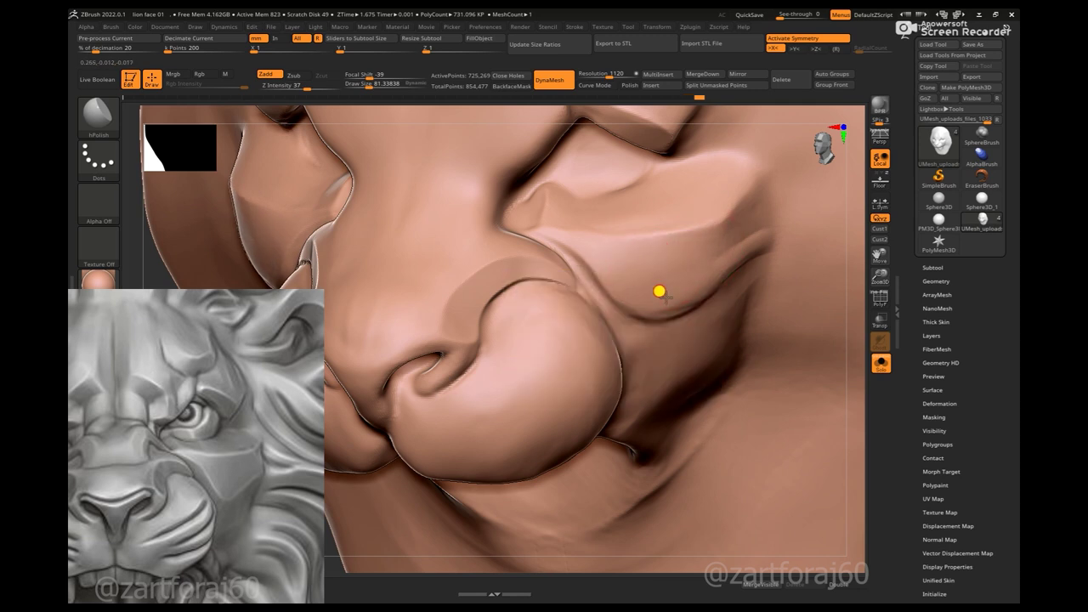
right_drag(659, 292, 699, 280)
drag(676, 302, 724, 252)
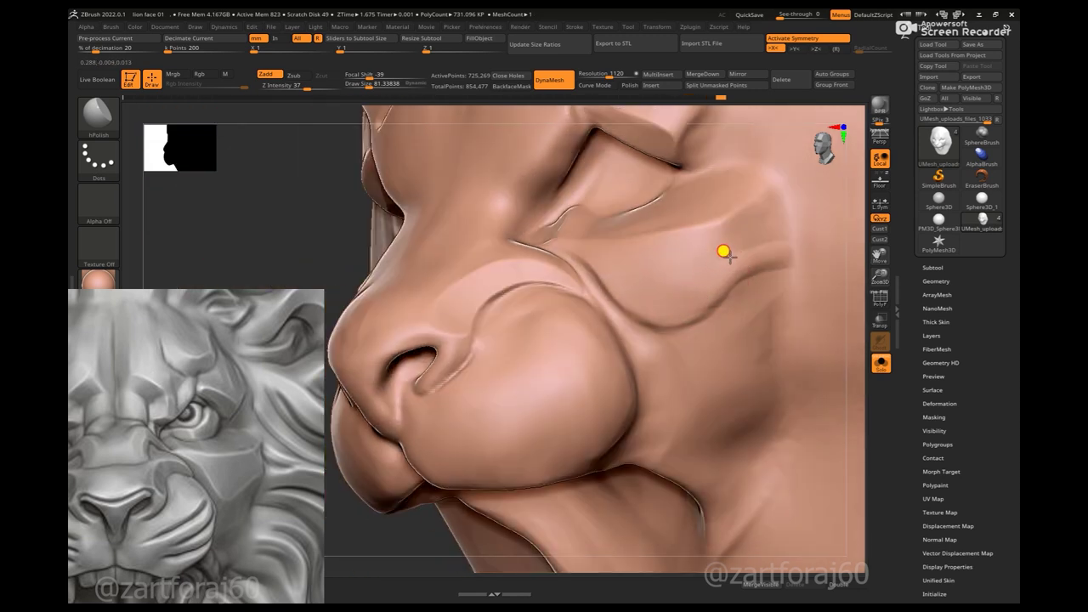
mouse_move(742, 243)
right_down()
mouse_move(854, 261)
mouse_move(779, 245)
right_up()
right_drag(788, 197, 783, 206)
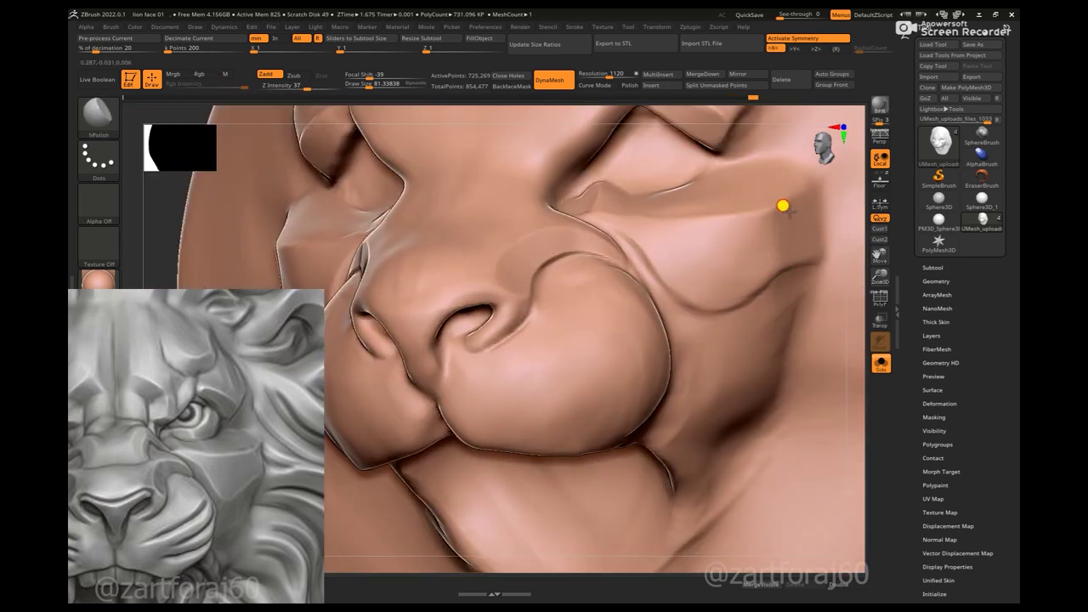
mouse_move(865, 274)
right_down()
mouse_move(855, 292)
mouse_move(651, 301)
right_up()
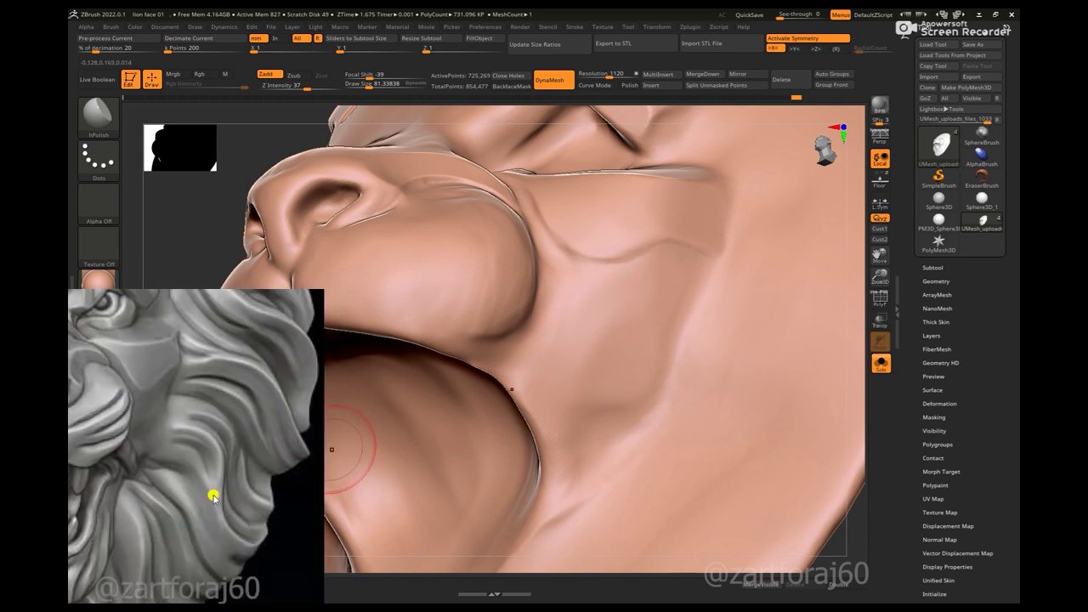
mouse_move(870, 396)
right_down()
mouse_move(778, 380)
mouse_move(813, 352)
mouse_move(794, 409)
mouse_move(780, 411)
mouse_move(797, 403)
right_up()
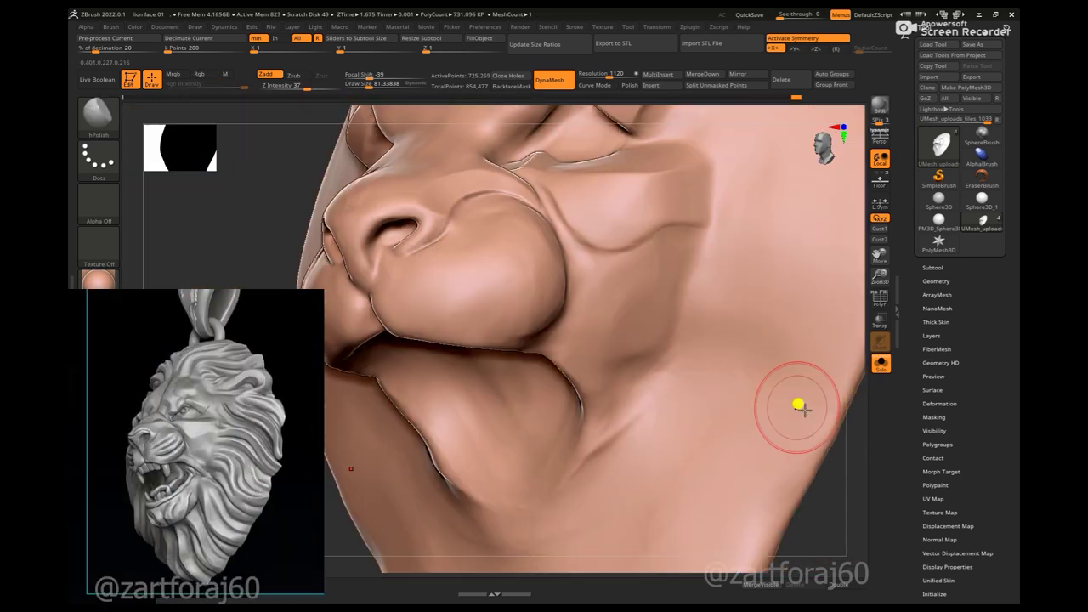
ctrl+right_drag(855, 360, 620, 247)
mouse_move(855, 295)
shift+right_down()
mouse_move(619, 247)
mouse_move(553, 403)
shift+right_up()
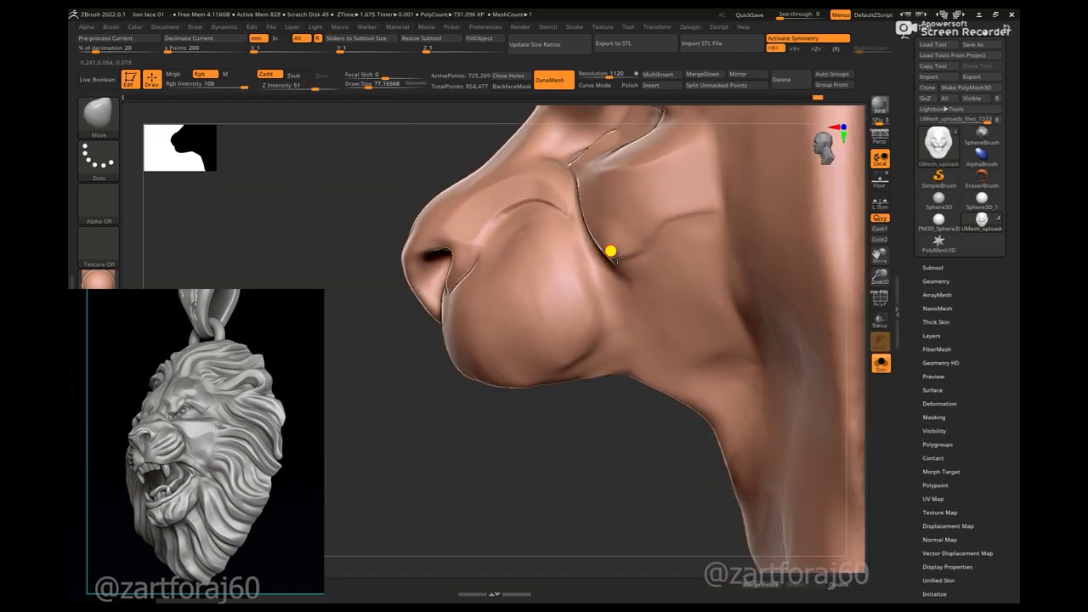
mouse_move(662, 215)
shift+right_down()
mouse_move(845, 414)
mouse_move(660, 224)
shift+right_up()
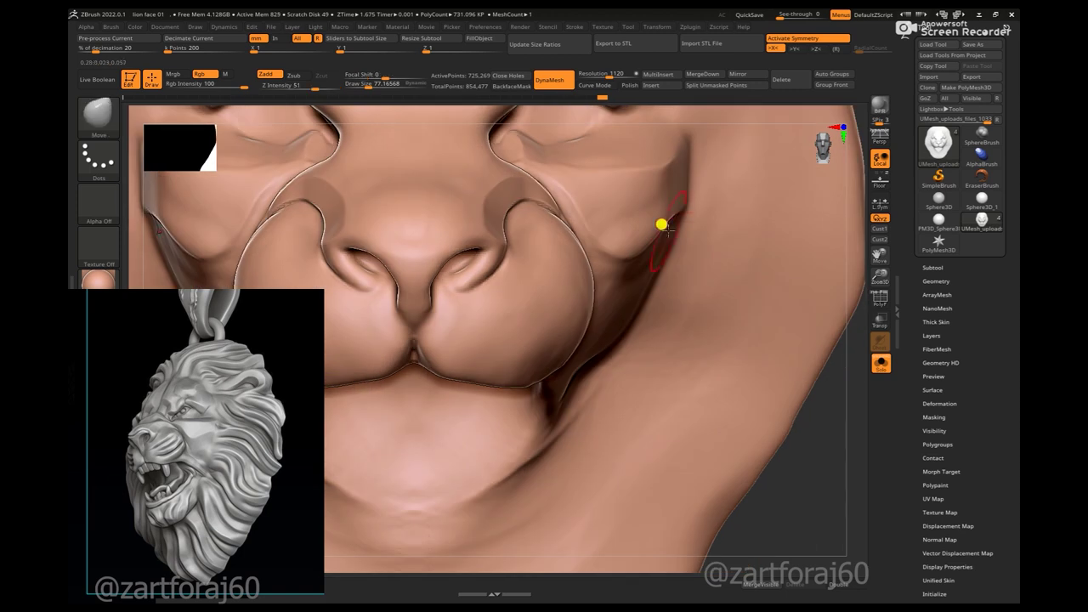
- Polish the cheek surface beside the nose flat with the hPolish brush
scroll(255, 450, up, 1)
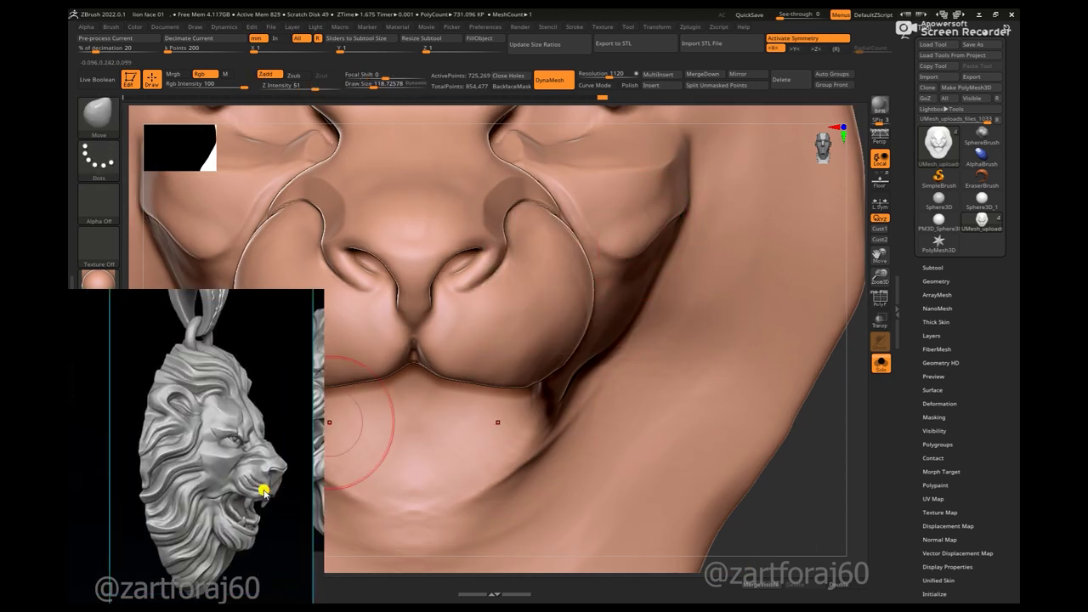
scroll(202, 485, up, 3)
scroll(201, 486, up, 3)
mouse_move(821, 442)
right_down()
mouse_move(474, 501)
mouse_move(656, 264)
right_up()
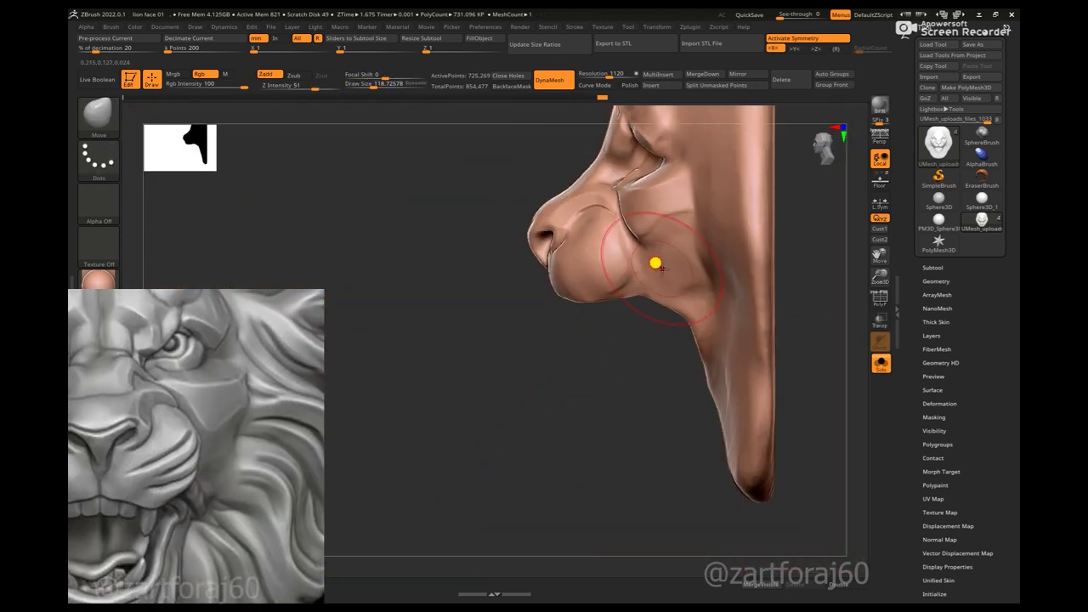
mouse_move(614, 226)
right_down()
mouse_move(799, 371)
mouse_move(664, 204)
mouse_move(636, 225)
right_up()
key(b)
key(h)
key(p)
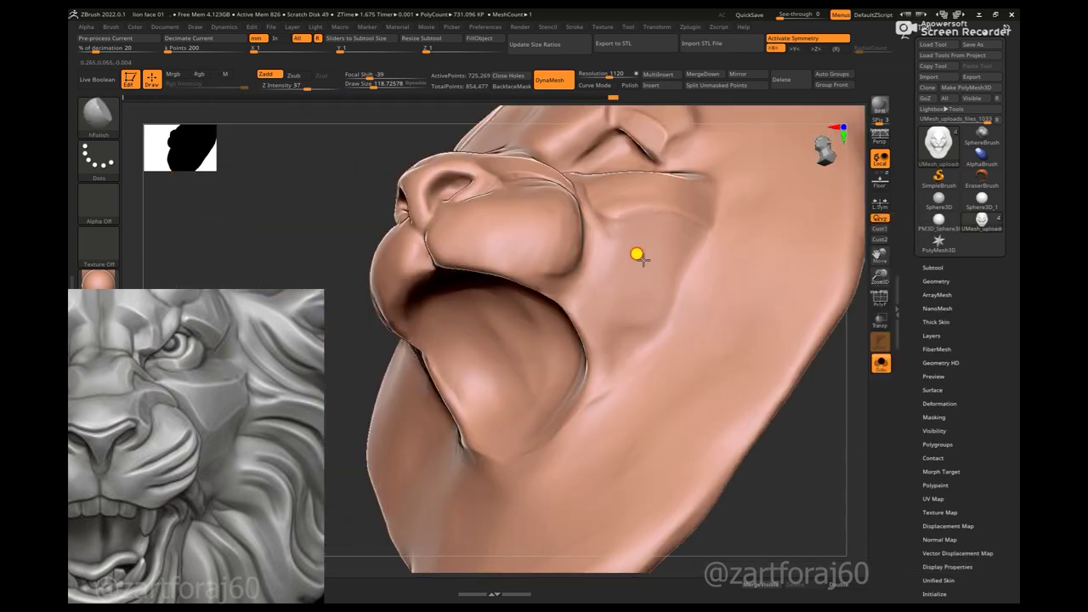
shift+drag(638, 254, 653, 231)
mouse_move(800, 446)
right_down()
mouse_move(790, 440)
mouse_move(833, 457)
mouse_move(817, 408)
right_up()
- Mask off the rounded muzzle pad, clear the stray mask below, and ready hPolish
key(b)
key(m)
key(p)
key(b)
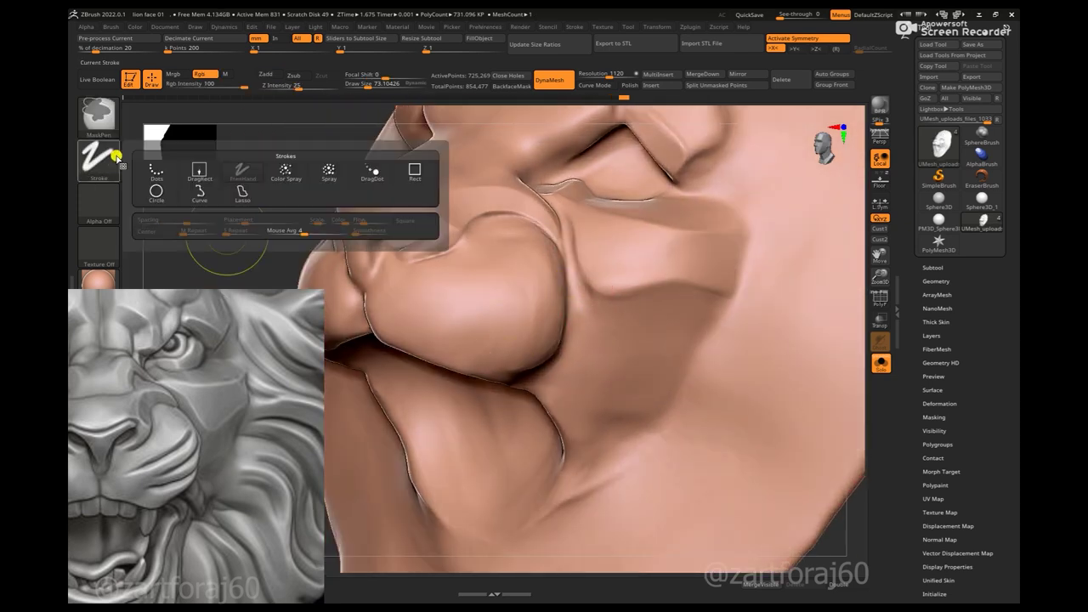
key(h)
key(p)
right_drag(839, 268, 608, 255)
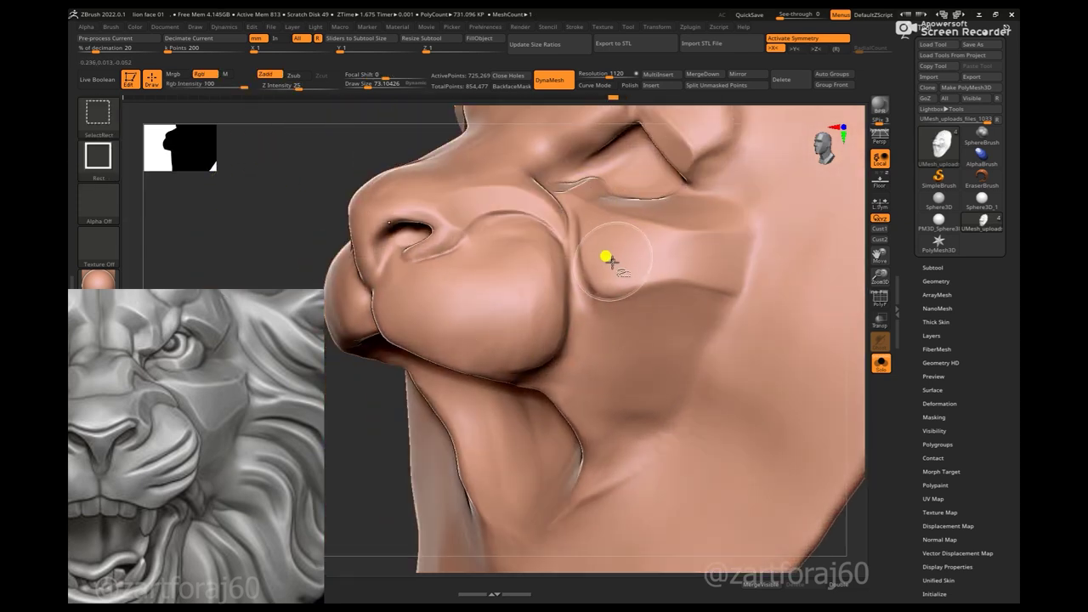
ctrl+drag(555, 352, 372, 439)
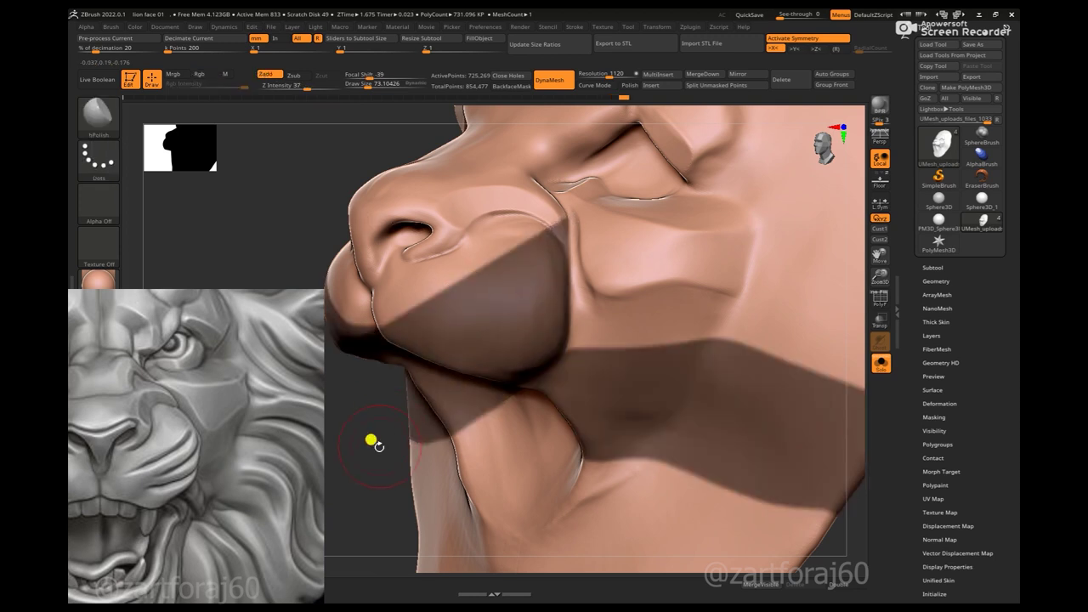
ctrl+alt+drag(561, 343, 875, 454)
mouse_move(649, 485)
right_down()
mouse_move(838, 457)
mouse_move(843, 365)
right_up()
- Enlarge the hPolish brush and adjust Draw Size and Focal Shift for the cheek
key(b)
key(h)
key(Escape)
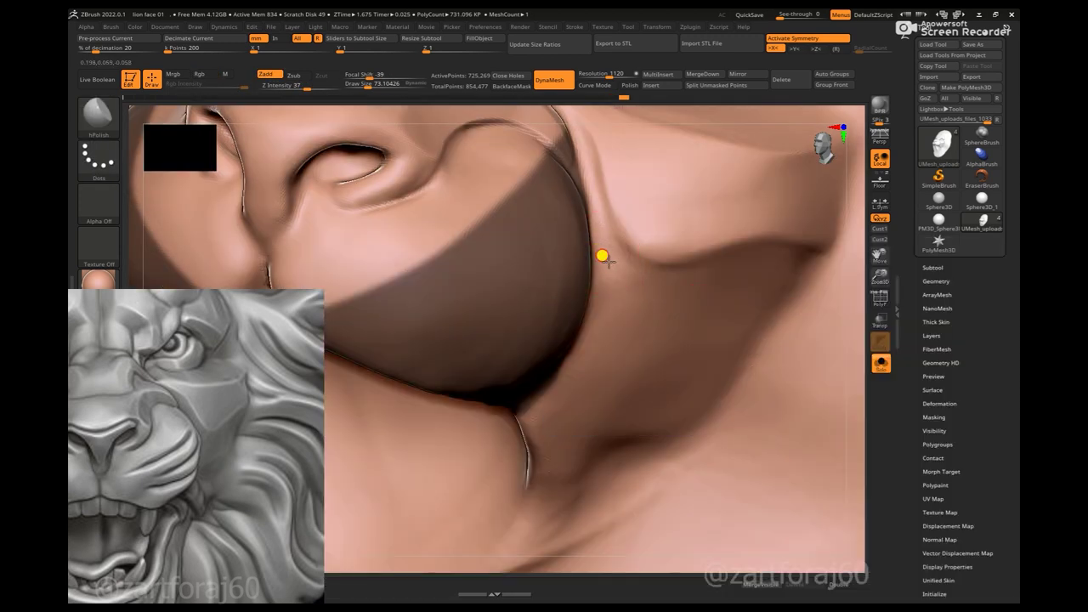
right_drag(598, 234, 628, 287)
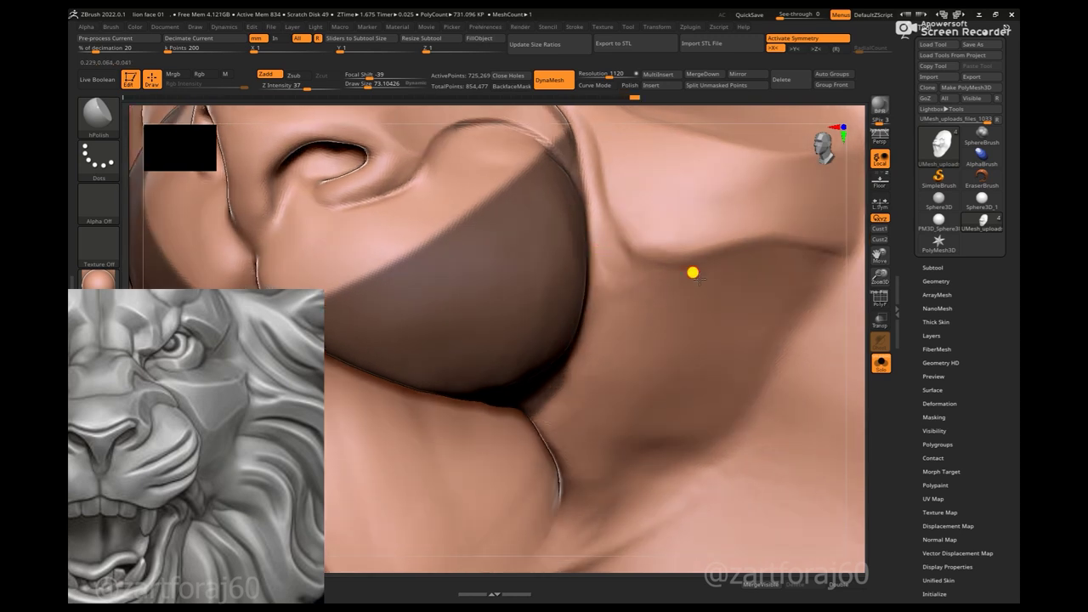
key(bracketright)
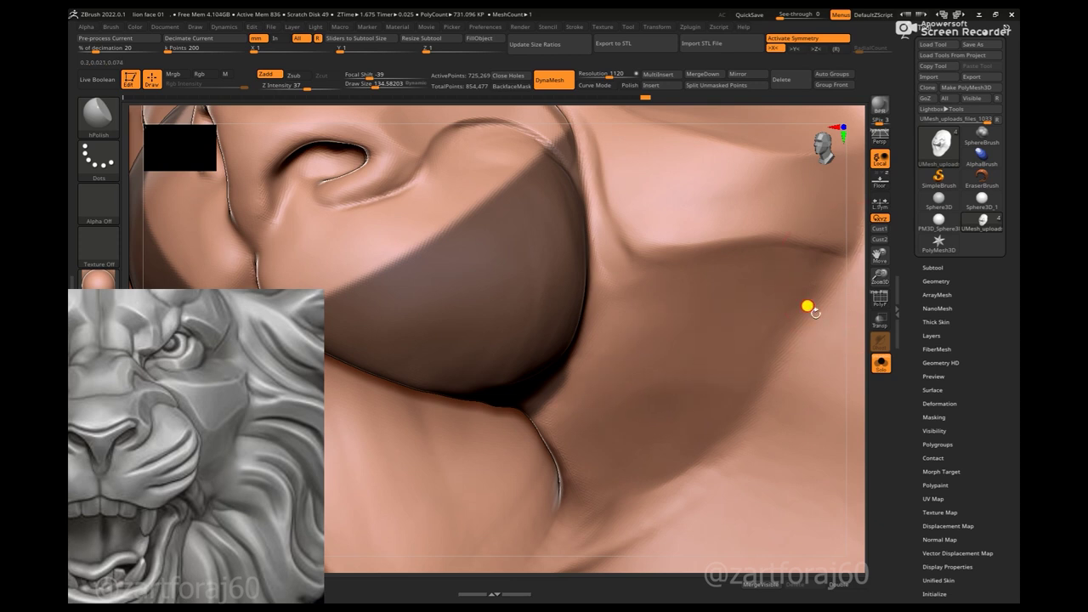
right_drag(808, 308, 588, 310)
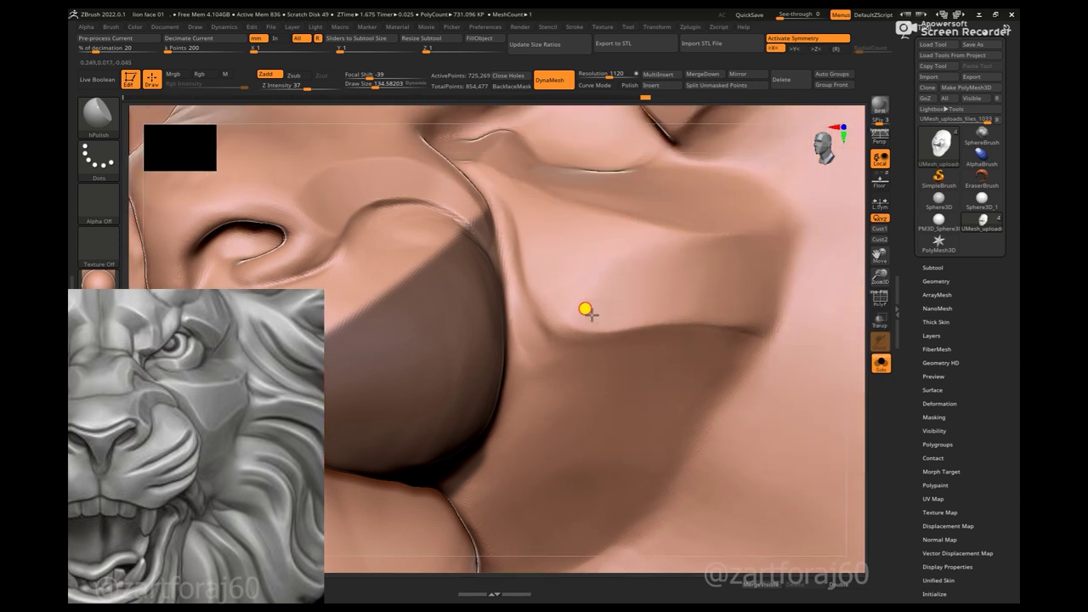
right_drag(871, 257, 662, 197)
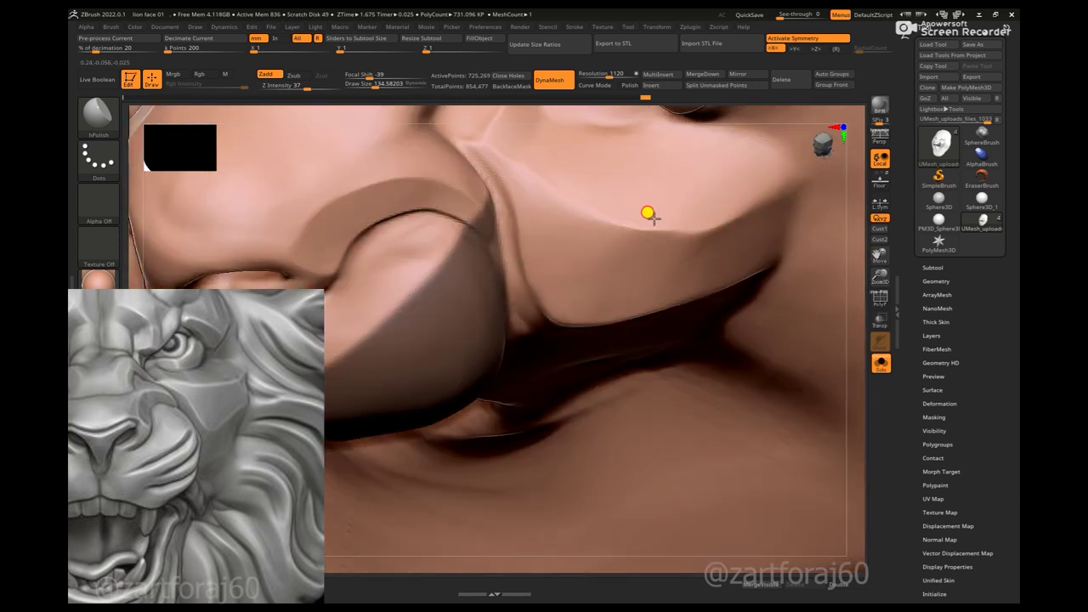
right_click(557, 177)
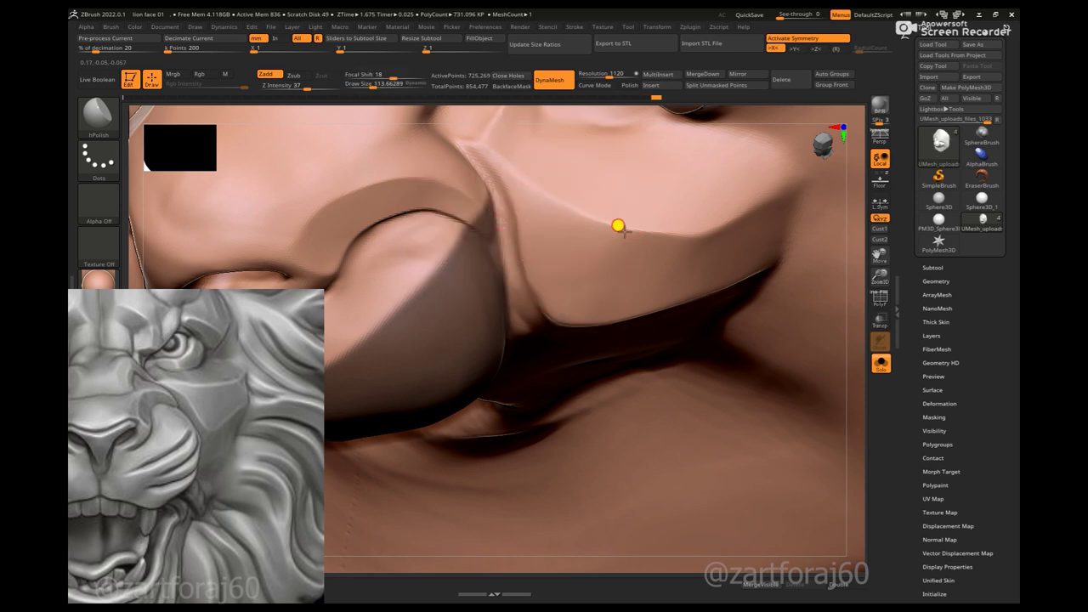
key(f)
mouse_move(712, 187)
alt+right_down()
mouse_move(826, 292)
mouse_move(583, 264)
alt+right_up()
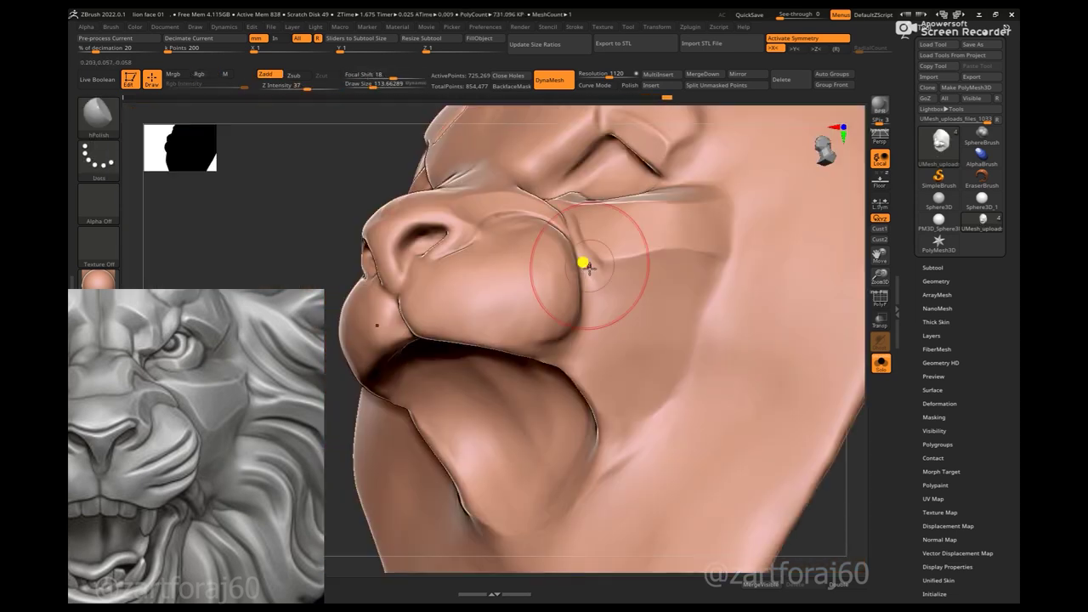
alt+right_drag(851, 289, 675, 246)
- Switch from ClayBuildup back to hPolish and view the muzzle from the front
key(b)
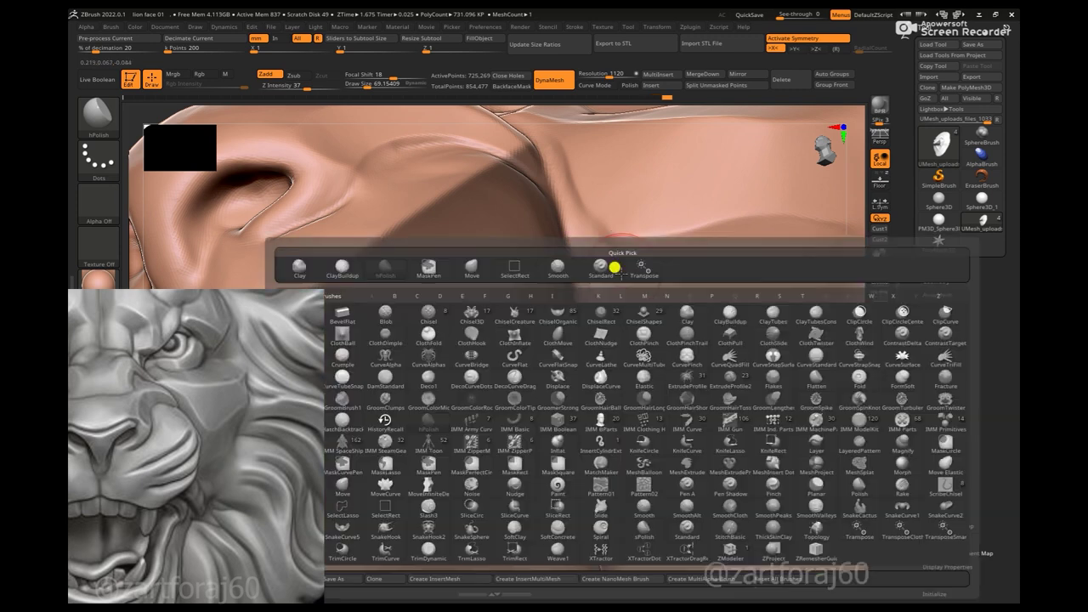
key(c)
key(b)
key(b)
key(h)
key(p)
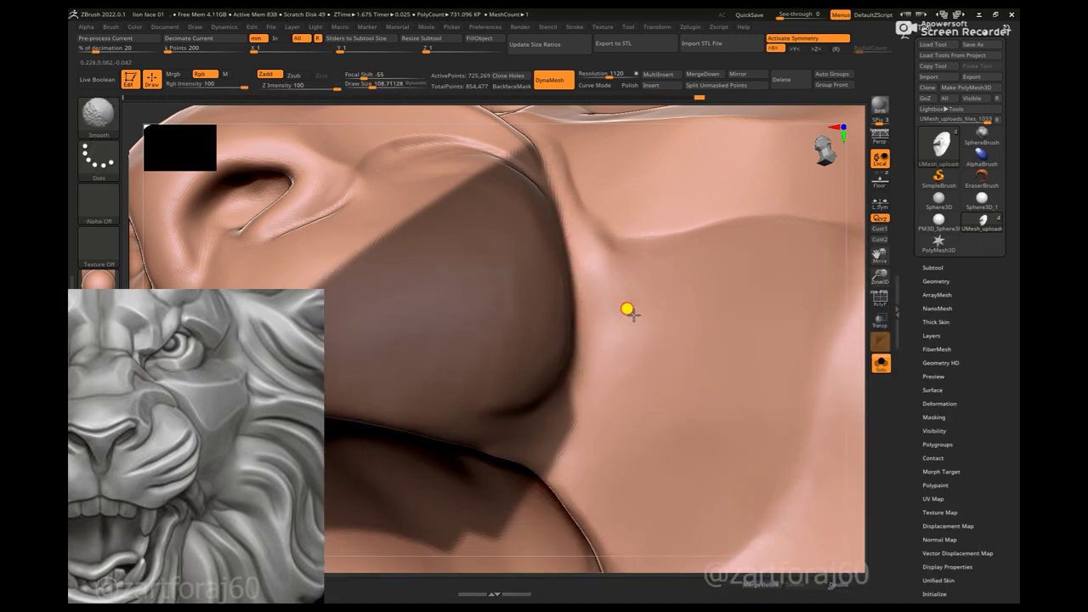
mouse_move(612, 212)
right_down()
mouse_move(850, 258)
mouse_move(620, 250)
mouse_move(593, 180)
right_up()
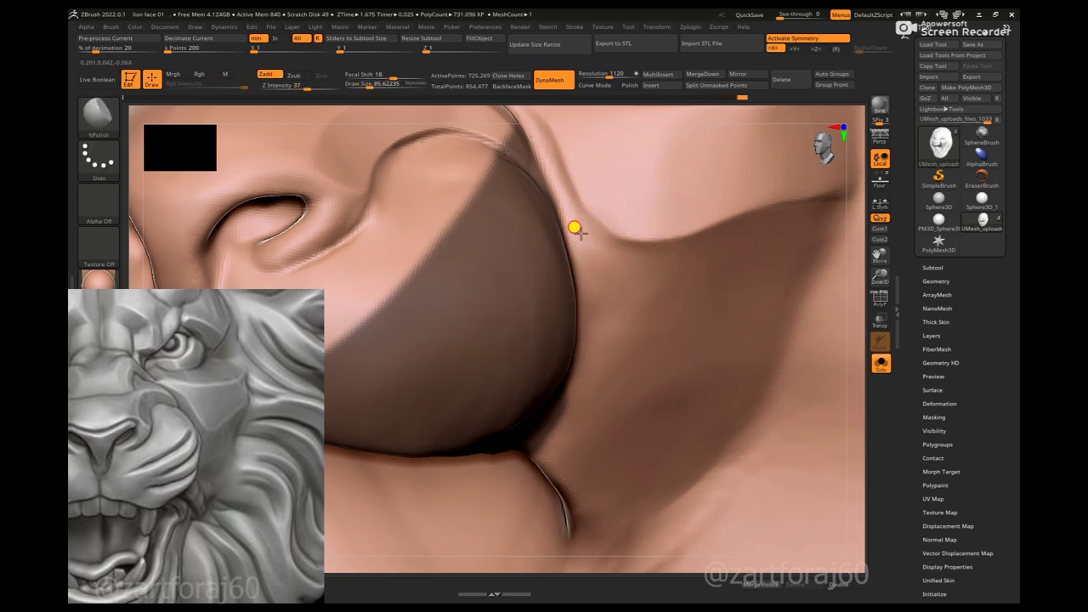
mouse_move(838, 224)
right_down()
mouse_move(754, 210)
mouse_move(586, 272)
mouse_move(646, 223)
mouse_move(809, 367)
mouse_move(655, 485)
mouse_move(744, 414)
right_up()
mouse_move(575, 247)
ctrl+right_down()
mouse_move(712, 413)
mouse_move(403, 388)
mouse_move(769, 332)
ctrl+right_up()
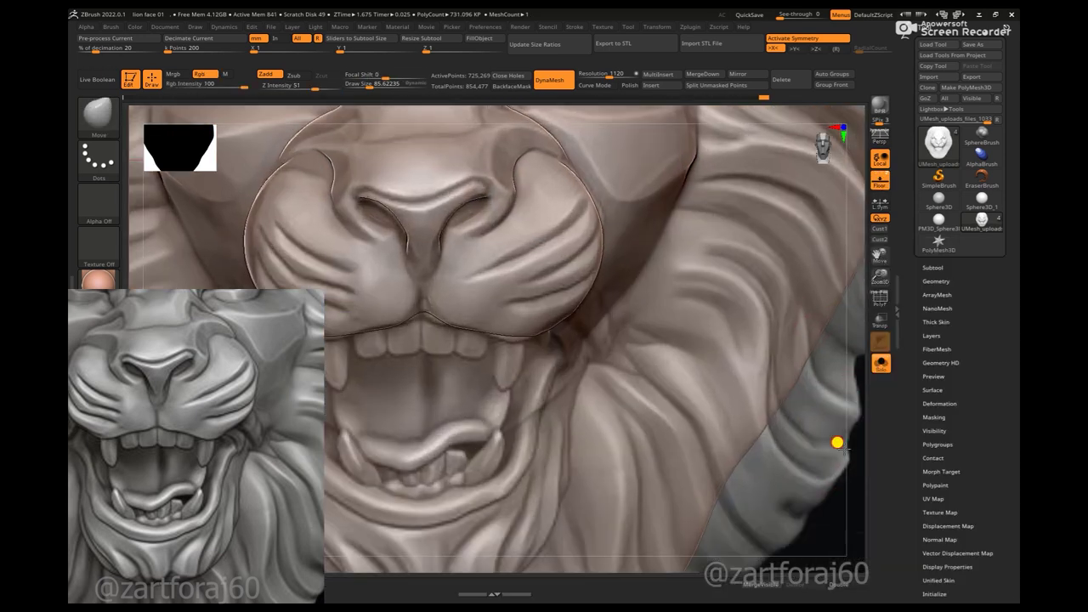
- Centre the muzzle, rotate the face, and bring the forehead above the nose bridge into view
alt+right_drag(838, 443, 499, 272)
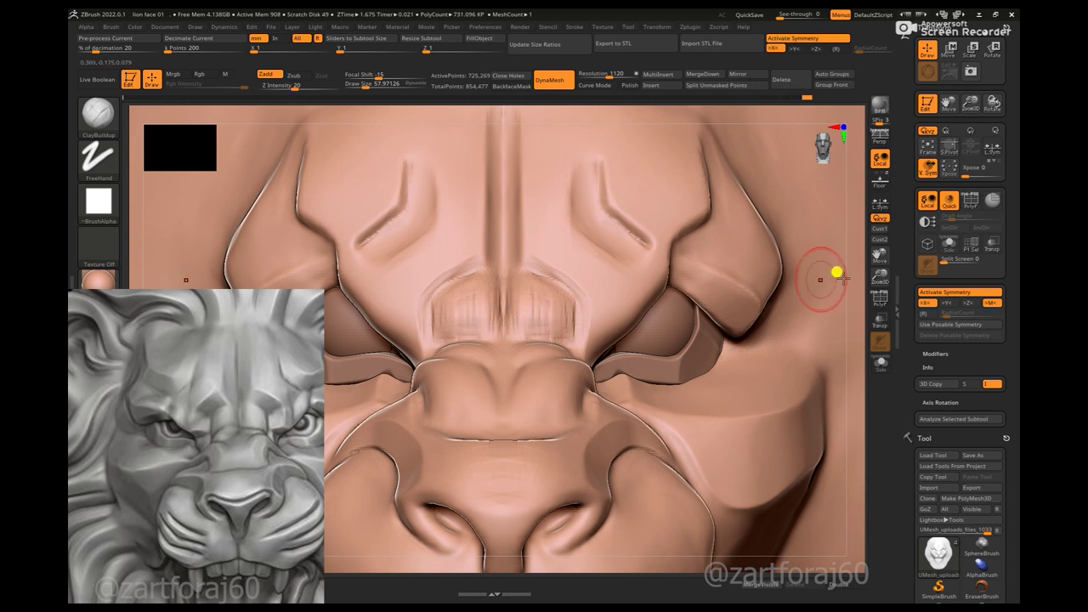
right_drag(836, 272, 509, 330)
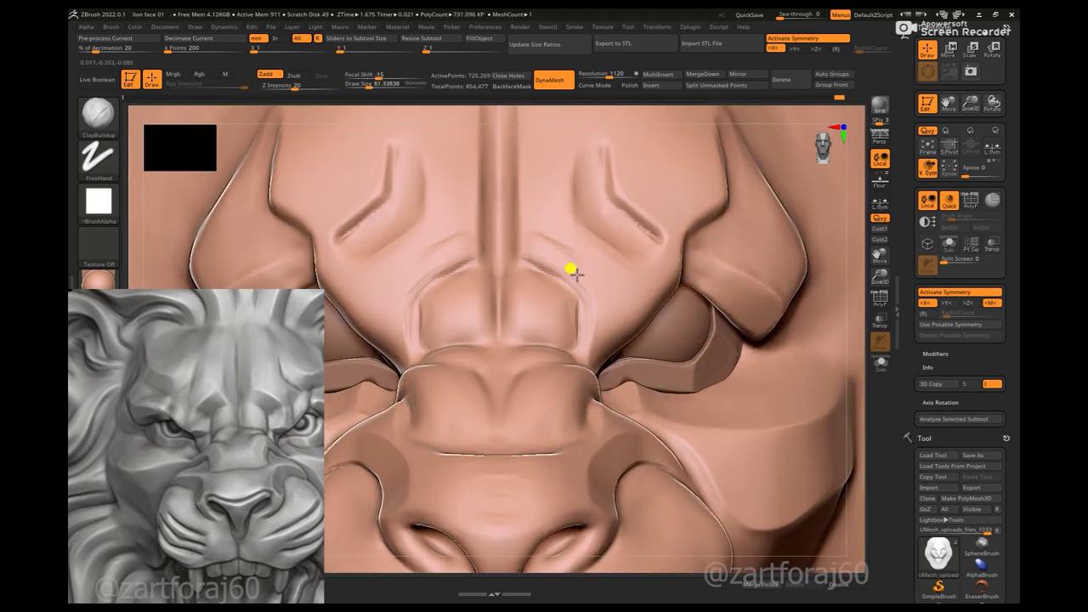
alt+right_drag(515, 107, 517, 204)
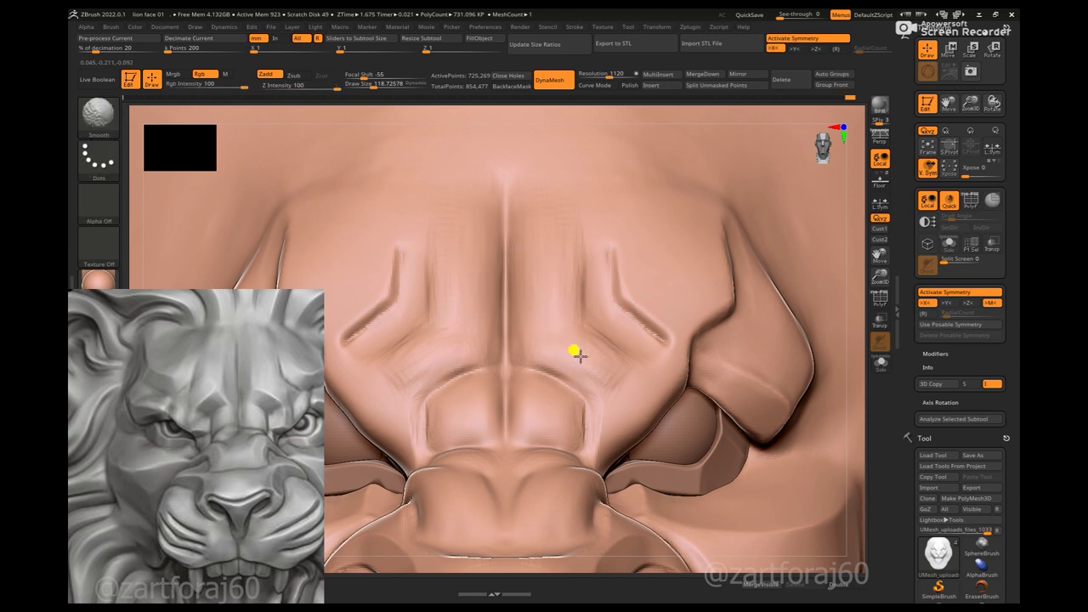
- With DamStandard on a Dots stroke, carve the central nose-bridge groove and V-shaped creases
key(space)
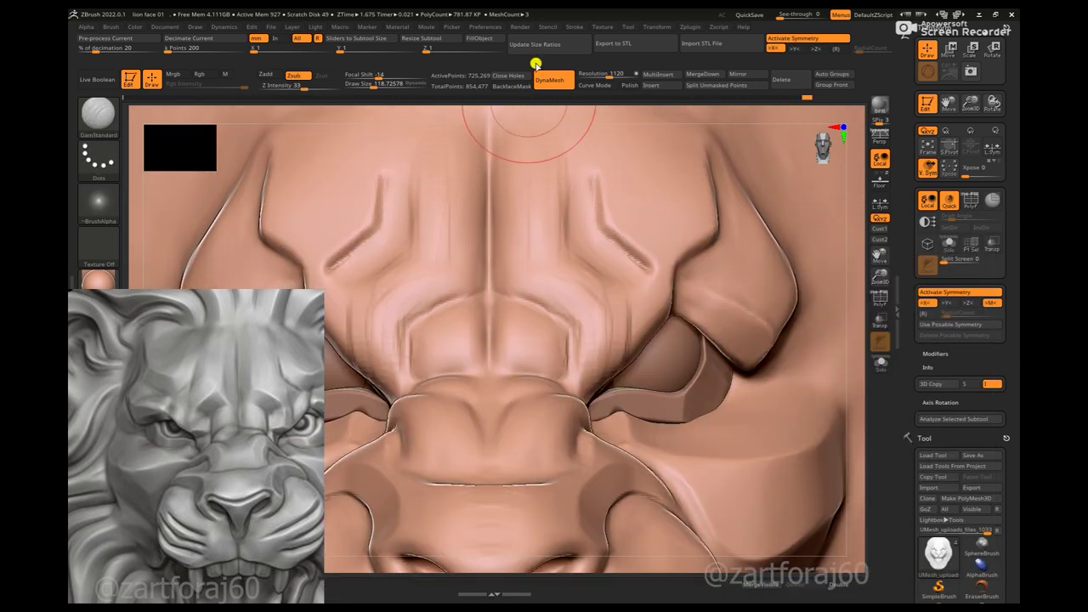
click(575, 27)
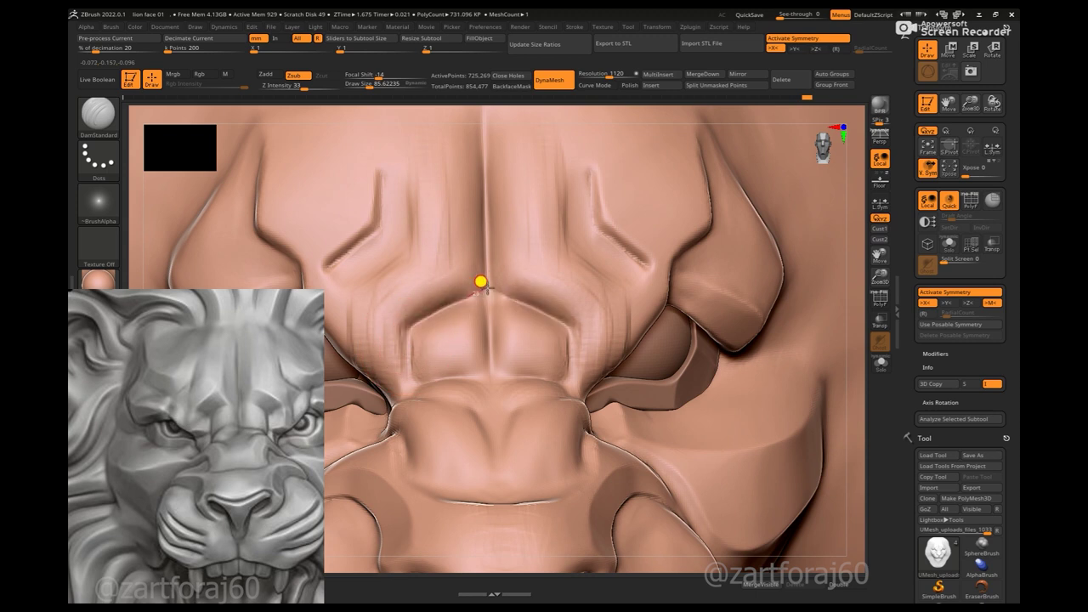
drag(483, 284, 483, 330)
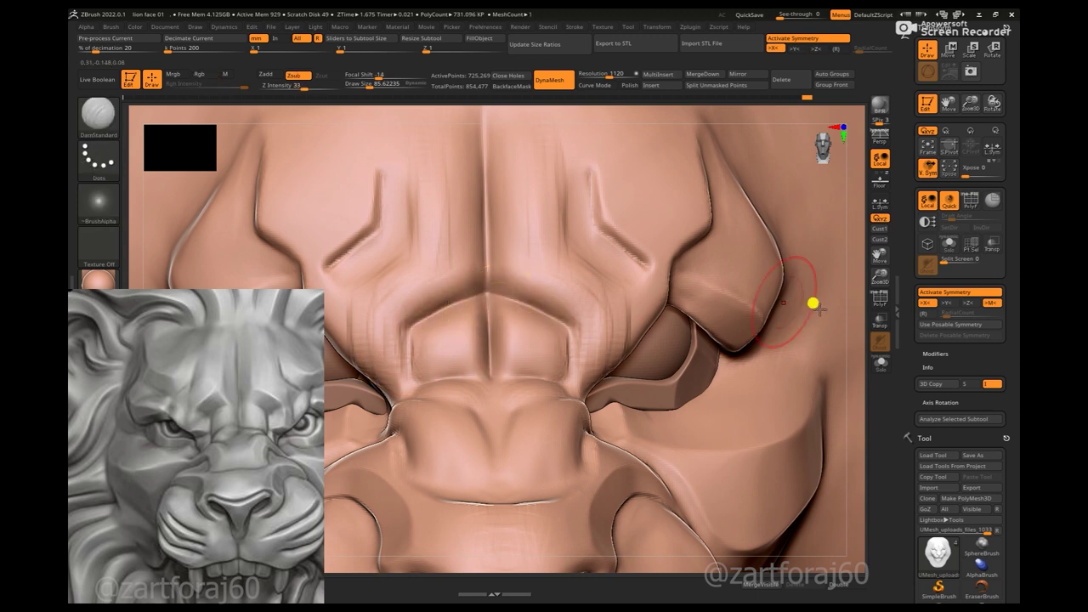
right_drag(813, 304, 508, 366)
mouse_move(449, 384)
mouse_down()
mouse_move(483, 341)
mouse_move(557, 338)
mouse_up()
drag(482, 313, 447, 328)
drag(513, 318, 474, 315)
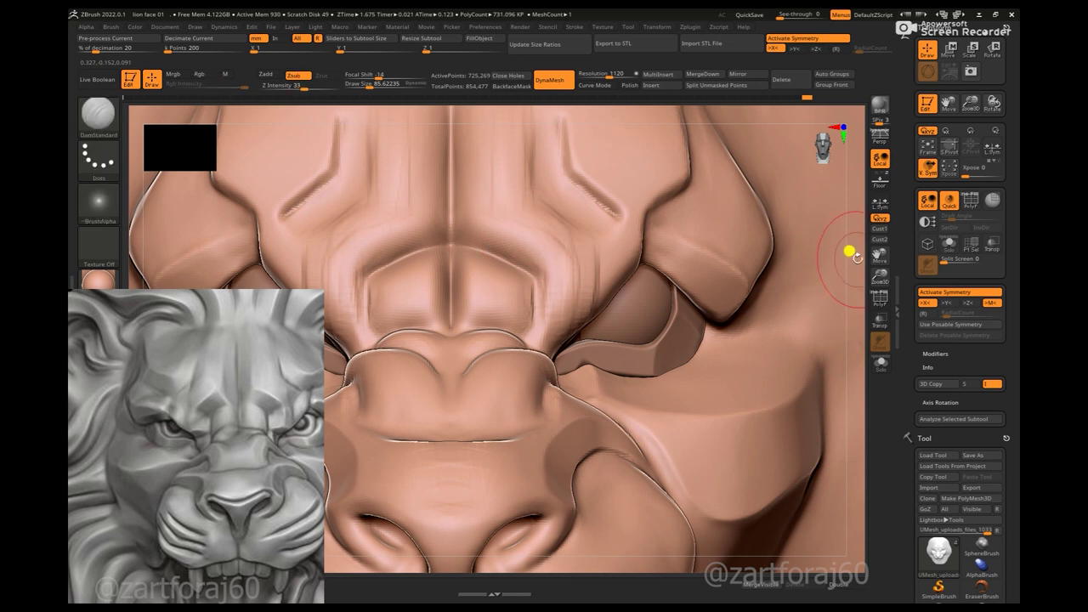
- Pan to reveal the brow, switch to hPolish, and frame the whole lion head
drag(850, 250, 502, 170)
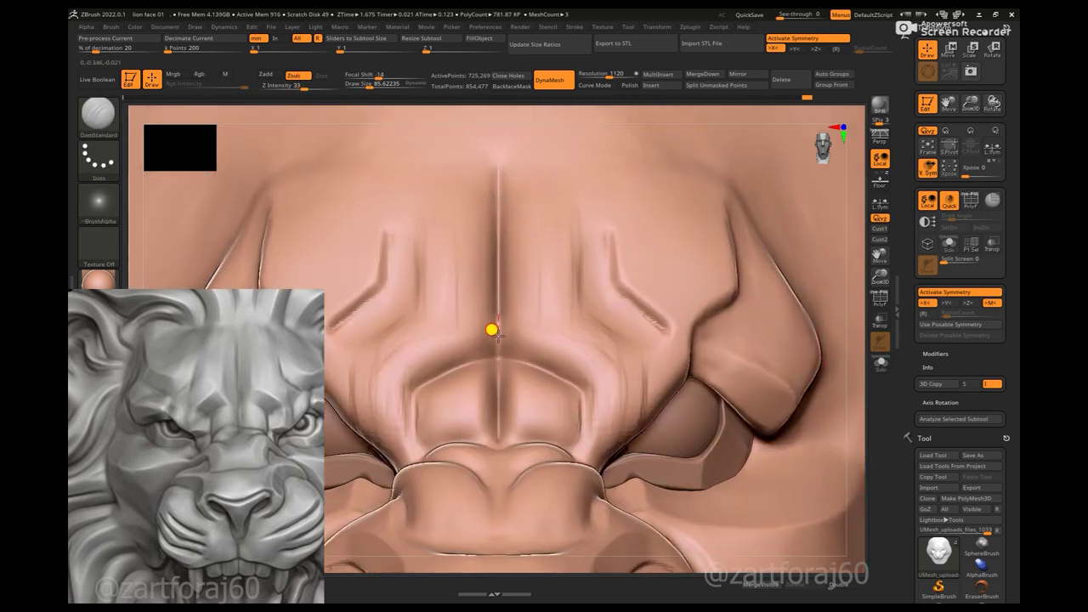
key(b)
key(h)
key(p)
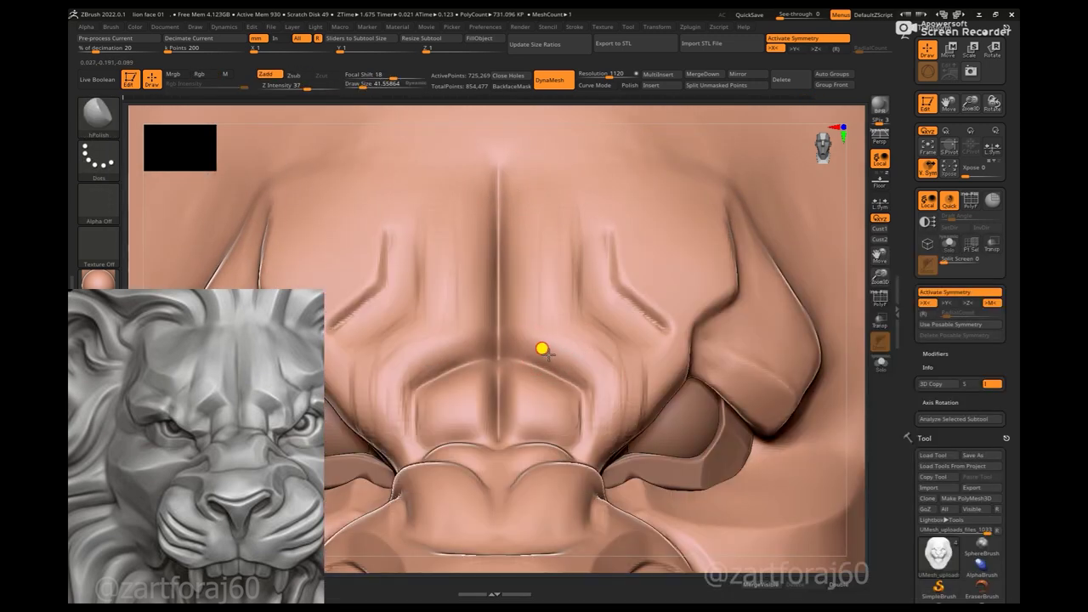
key(f)
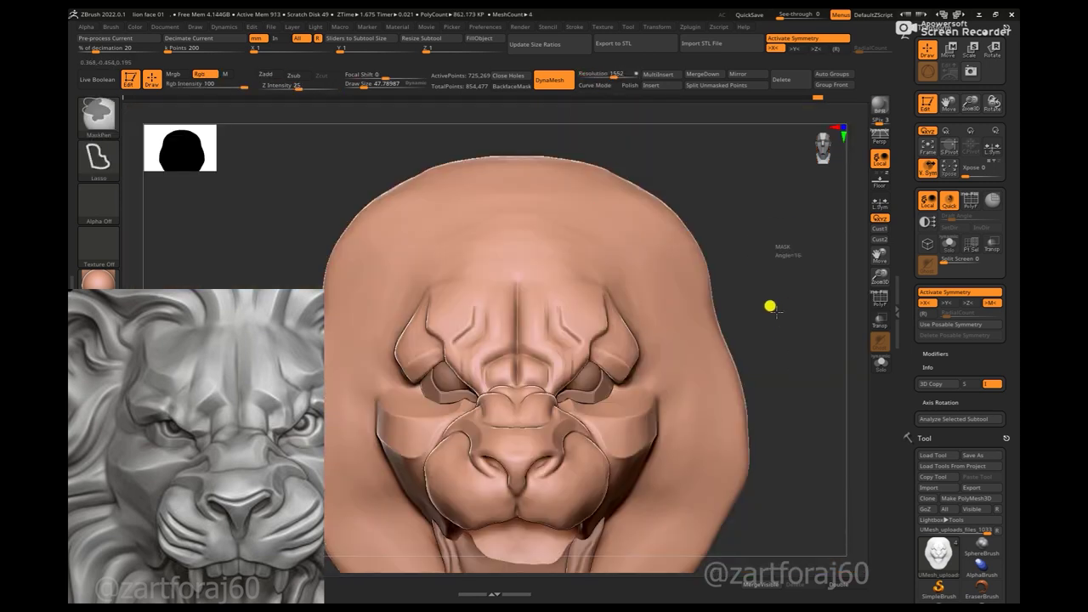
- Mask the nose bridge and an arc above the nose cavity, then tilt the view
drag(880, 276, 850, 316)
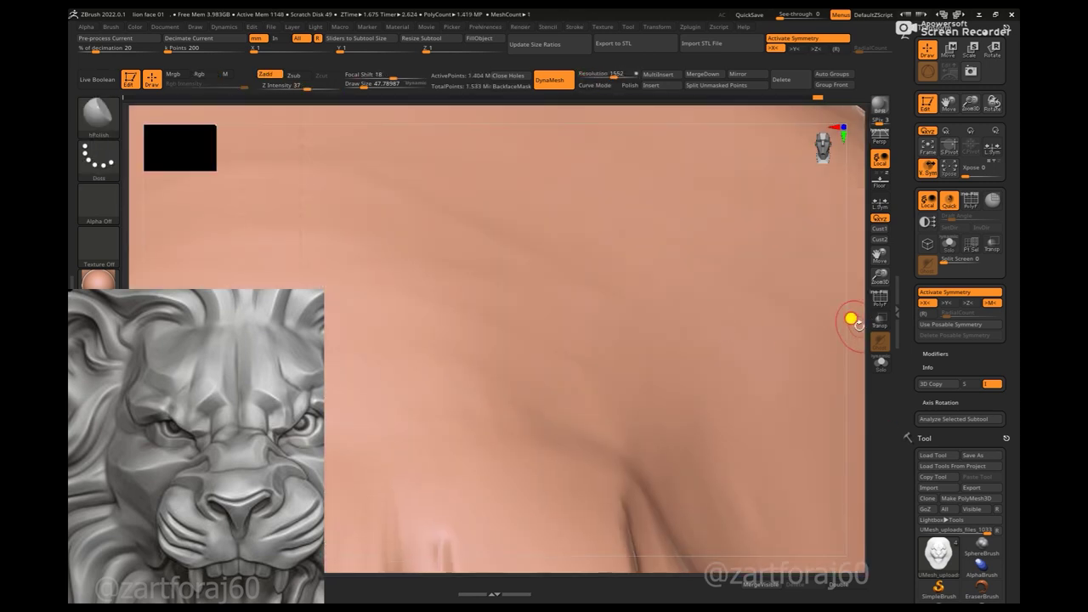
key(ctrl)
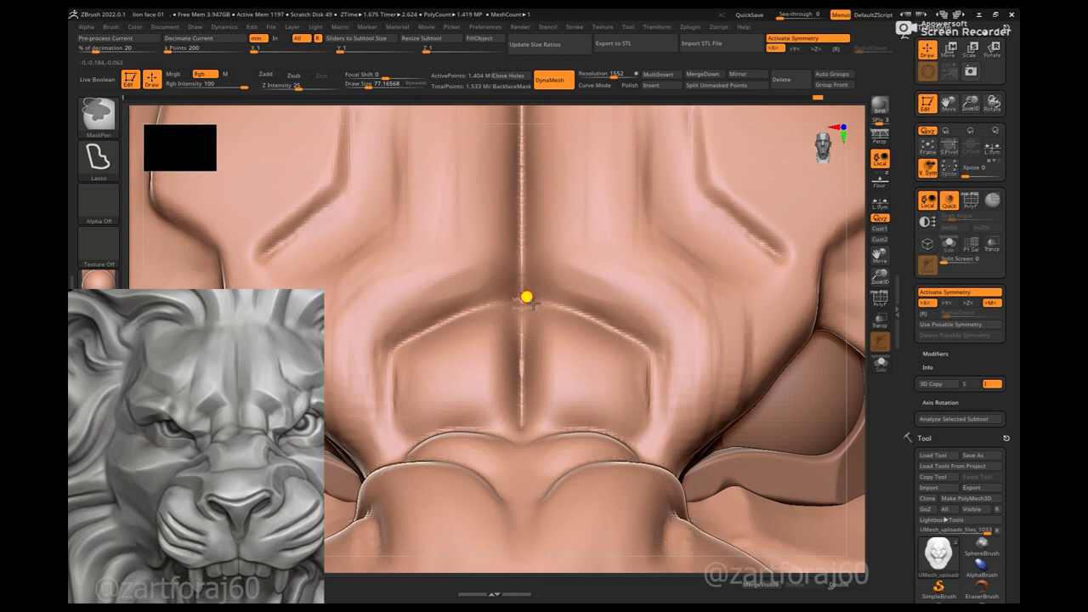
ctrl+drag(626, 326, 583, 306)
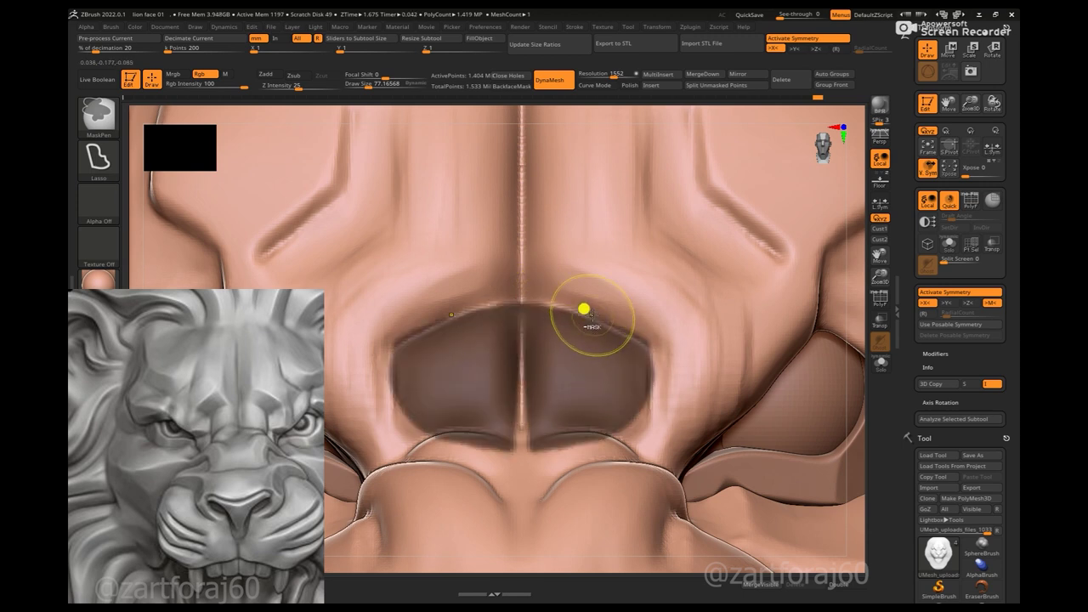
ctrl+drag(644, 350, 651, 519)
mouse_move(641, 377)
ctrl+mouse_down()
mouse_move(513, 476)
mouse_move(521, 304)
mouse_move(510, 306)
ctrl+mouse_up()
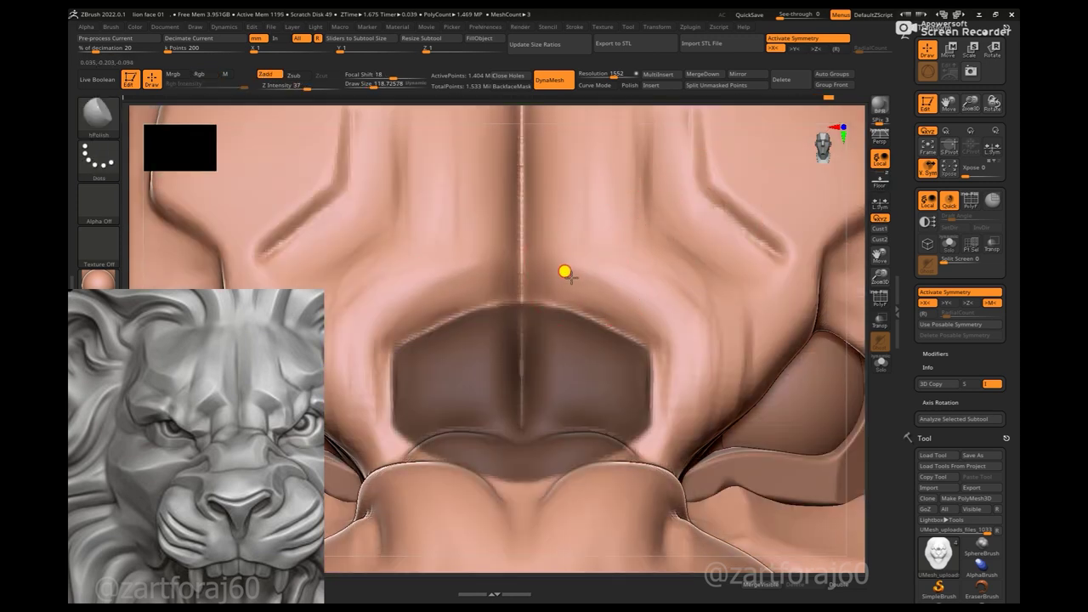
mouse_move(566, 273)
ctrl+mouse_down()
mouse_move(619, 299)
mouse_move(580, 293)
mouse_move(621, 300)
mouse_move(550, 277)
ctrl+mouse_up()
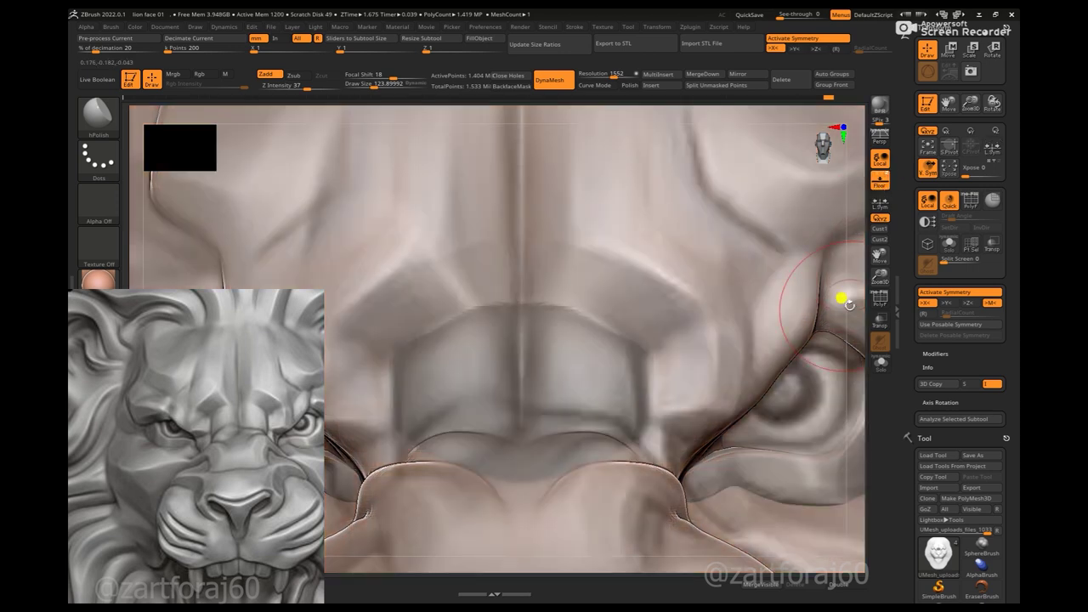
drag(843, 297, 651, 281)
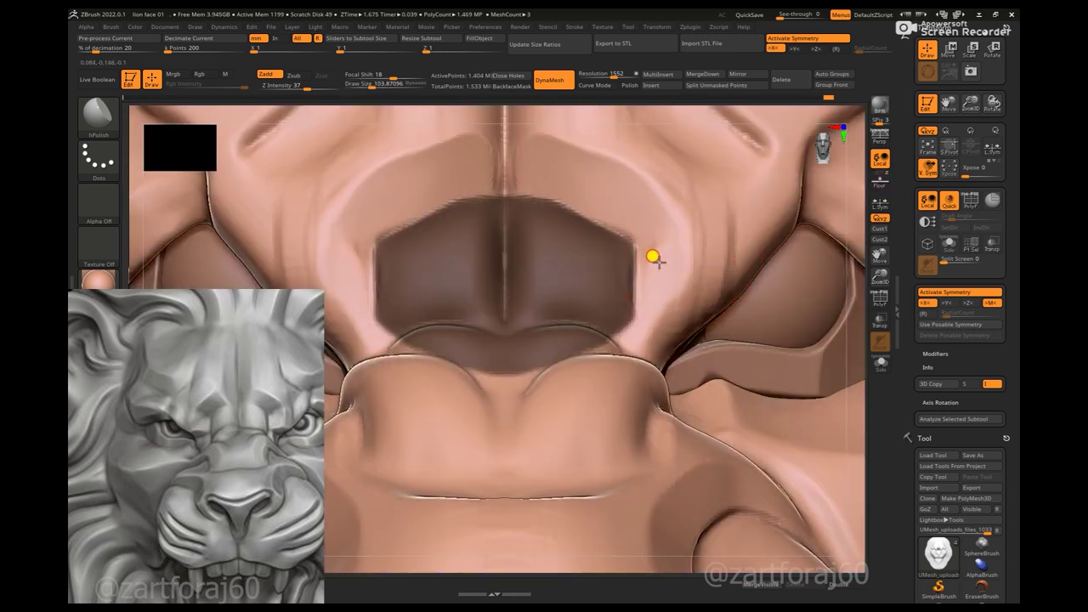
- Select DamStandard and zoom out to show the whole lion head
key(space)
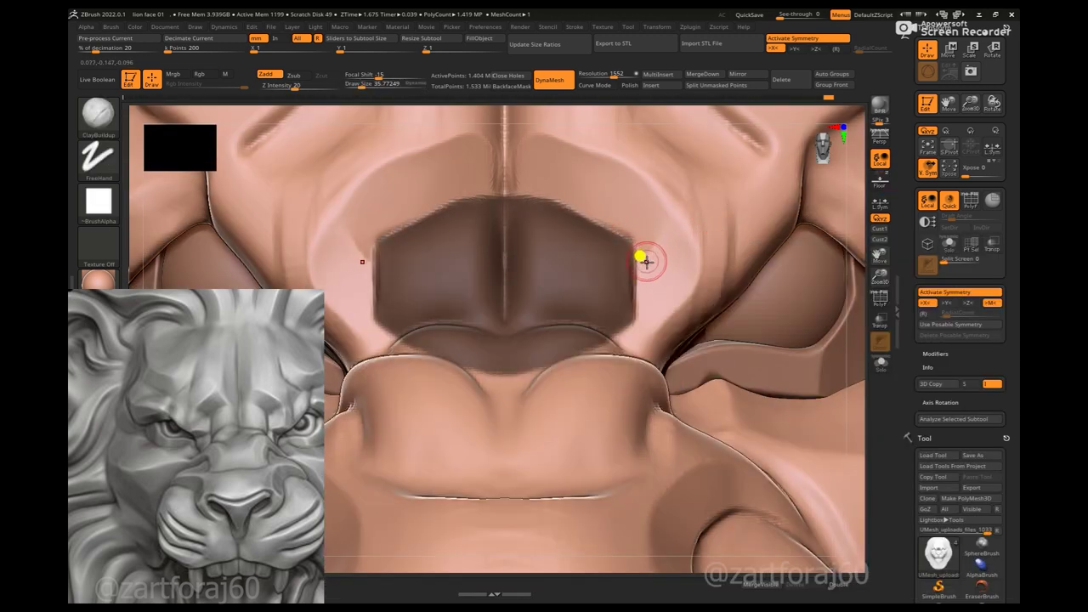
key(b)
key(d)
key(s)
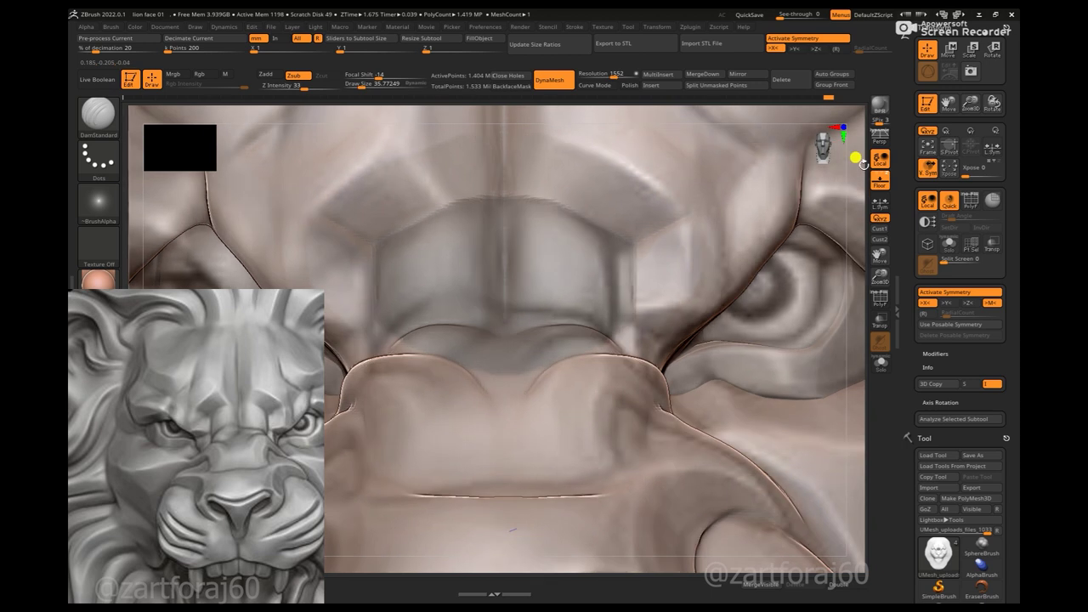
ctrl+right_drag(659, 221, 835, 249)
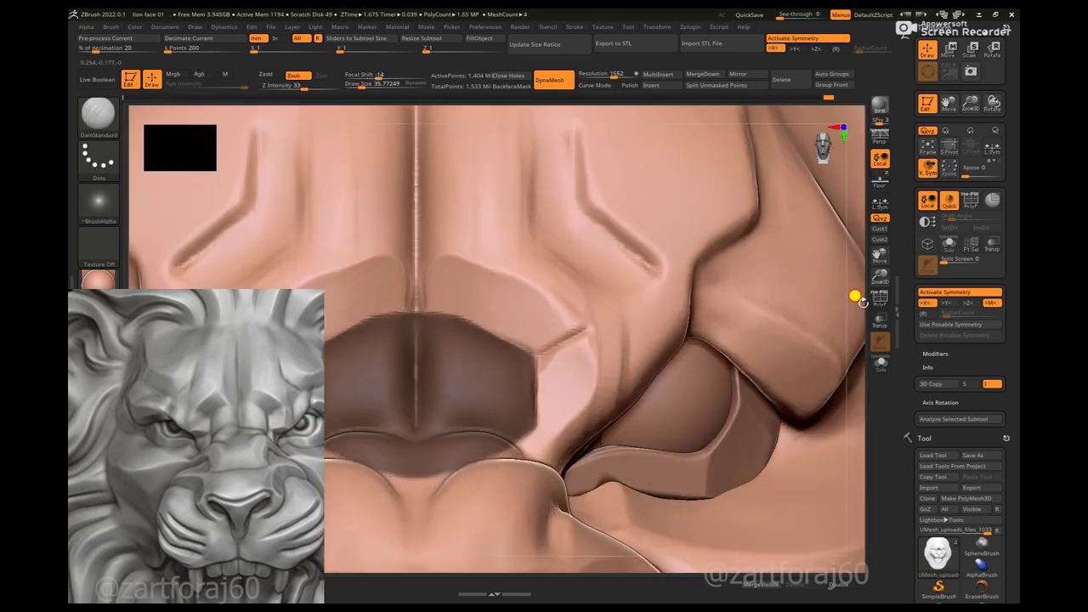
- Polish the nose-bridge midline crease and the surface beside it with hPolish
key(b)
key(m)
key(v)
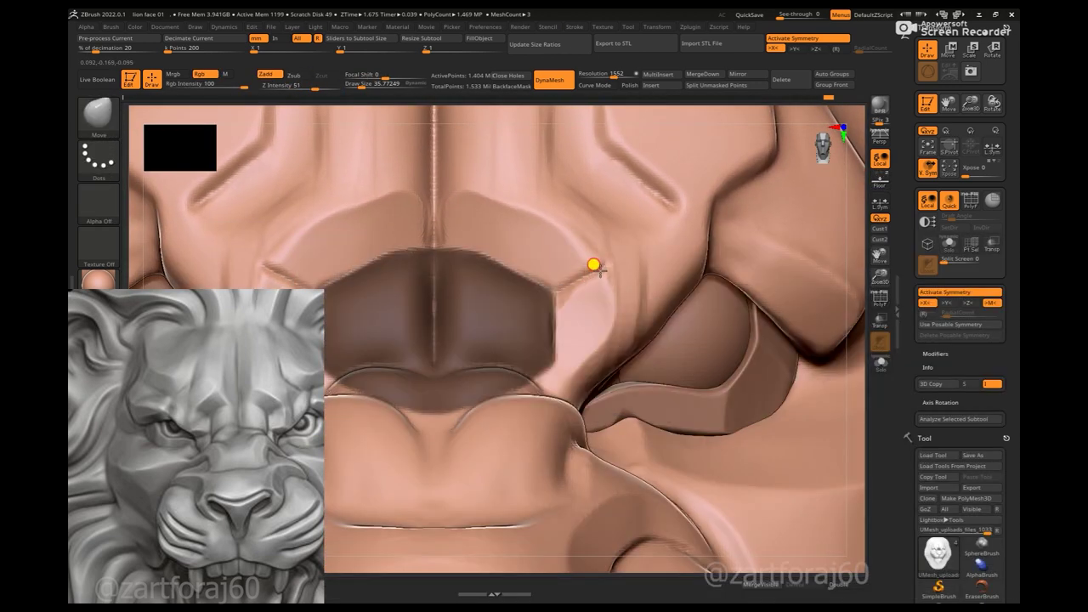
key(bracketleft)
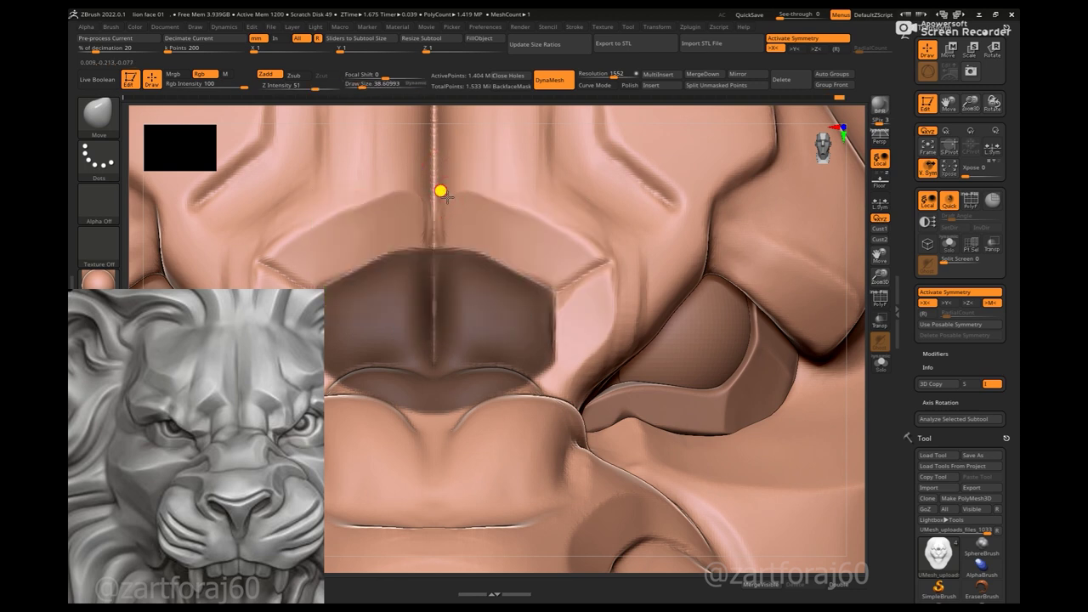
key(bracketright)
key(b)
key(h)
key(p)
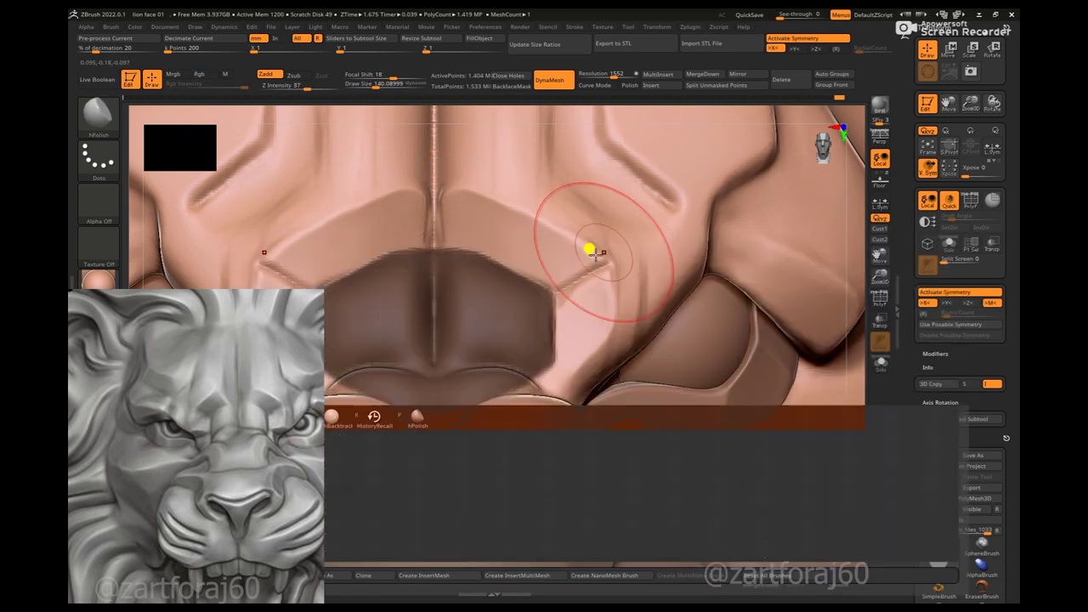
drag(850, 287, 627, 265)
drag(593, 226, 611, 251)
mouse_move(503, 160)
mouse_down()
mouse_move(651, 122)
mouse_move(493, 423)
mouse_up()
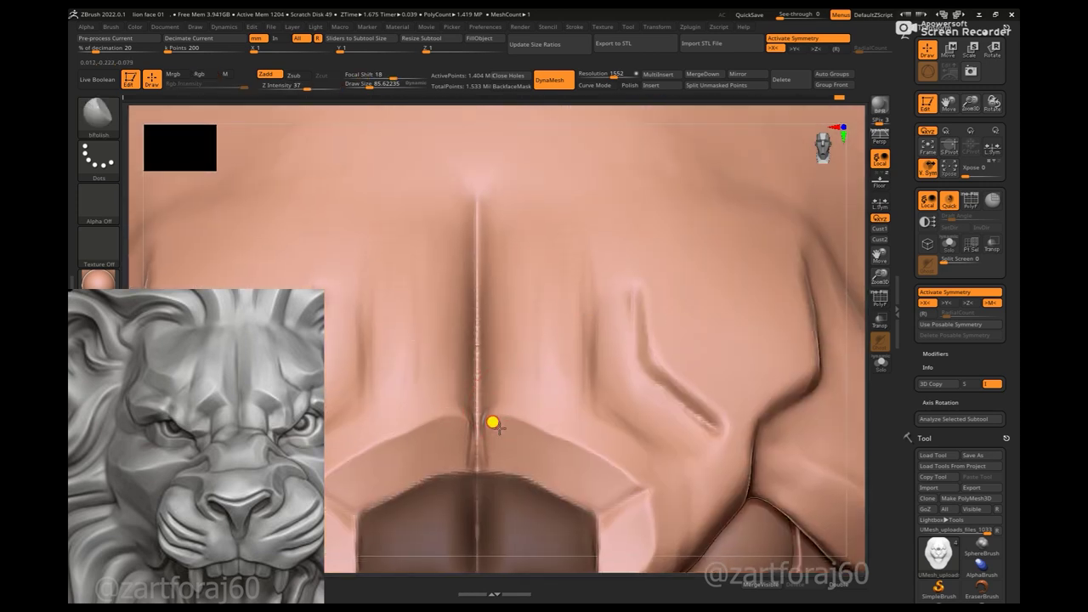
key(bracketright)
drag(494, 327, 496, 406)
key(bracketleft)
- Lasso-mask part of the head near the nose bridge and pick ClayBuildup
key(b)
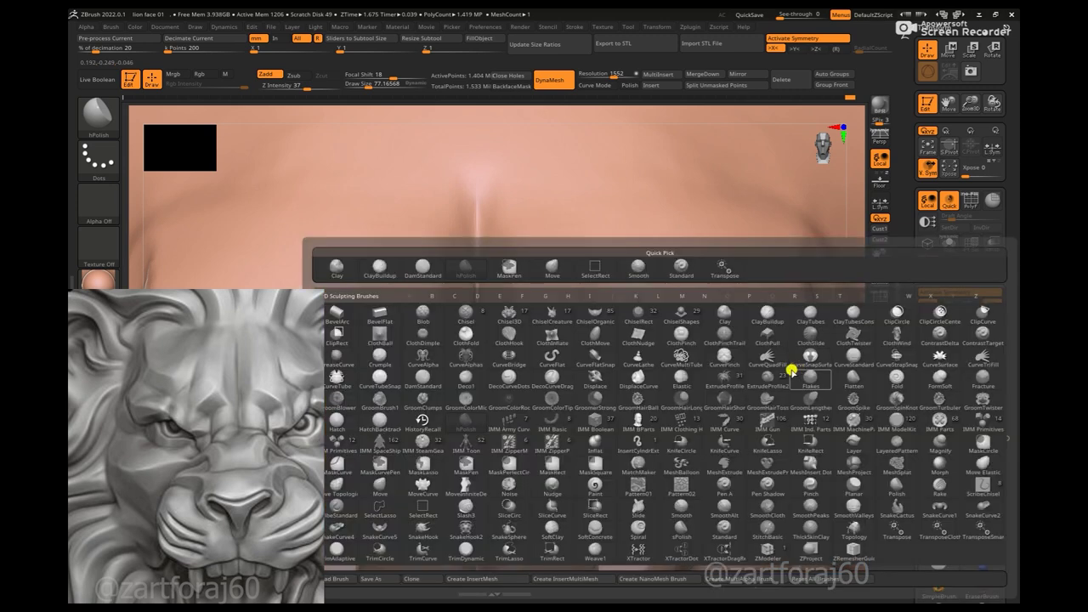
key(d)
key(s)
drag(667, 358, 508, 421)
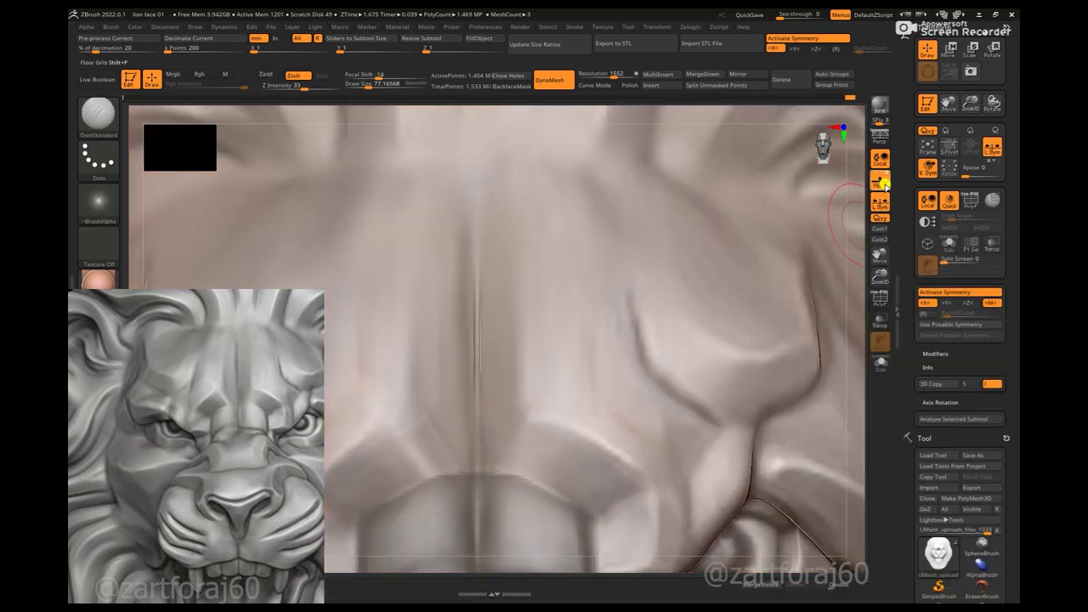
drag(853, 318, 486, 457)
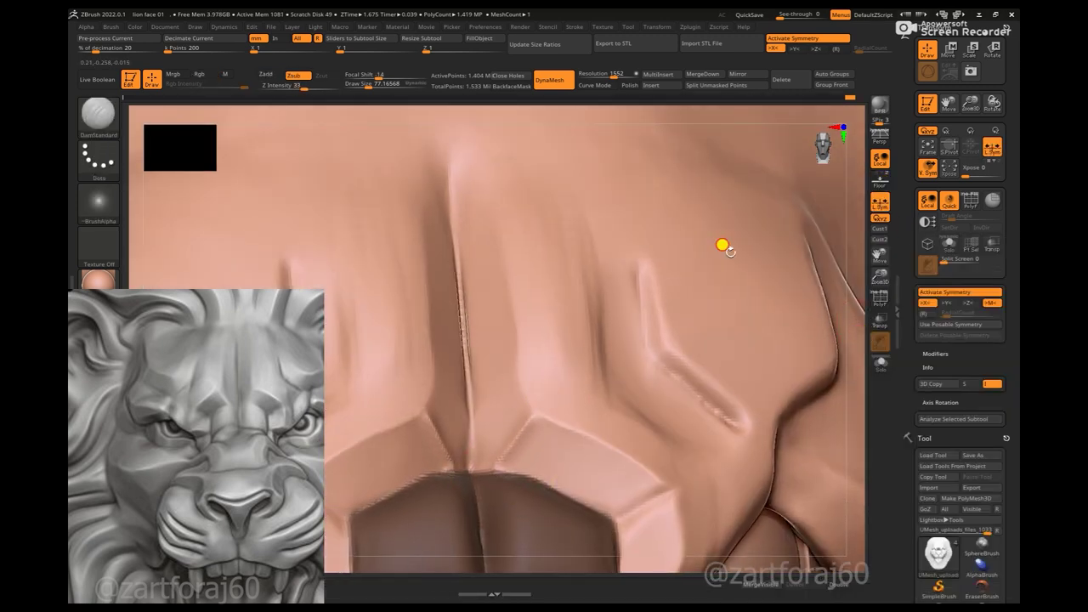
key(f)
mouse_move(720, 187)
ctrl+mouse_down()
mouse_move(703, 269)
mouse_move(816, 357)
mouse_move(870, 425)
mouse_move(787, 283)
ctrl+mouse_up()
key(space)
click(603, 356)
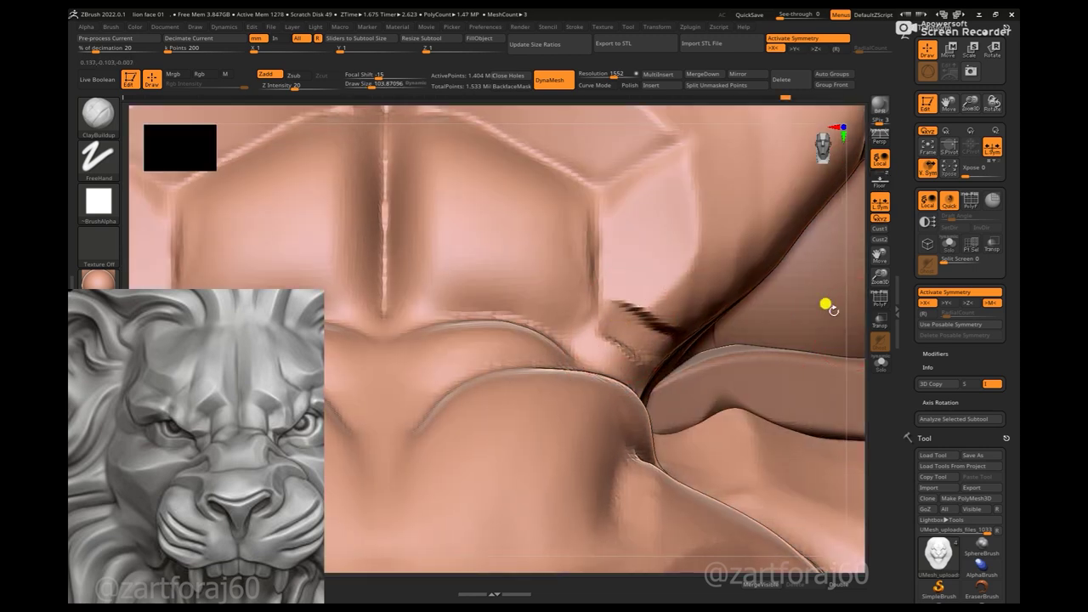
- Subdivide the sculpt with Ctrl+D to about 5.6 million points
drag(826, 303, 654, 337)
drag(837, 307, 638, 323)
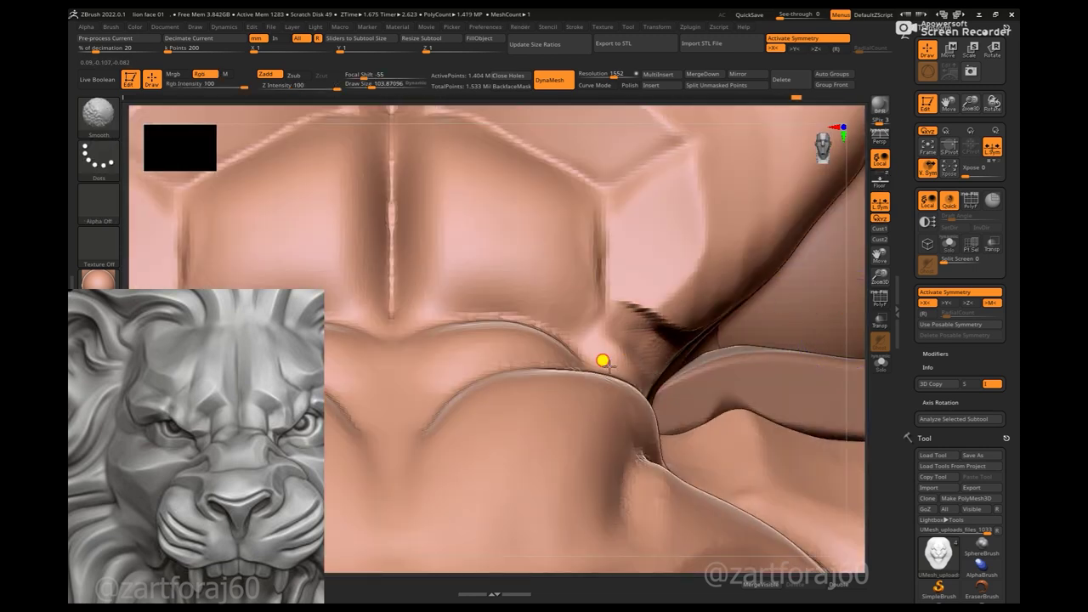
drag(838, 323, 632, 361)
drag(831, 309, 632, 364)
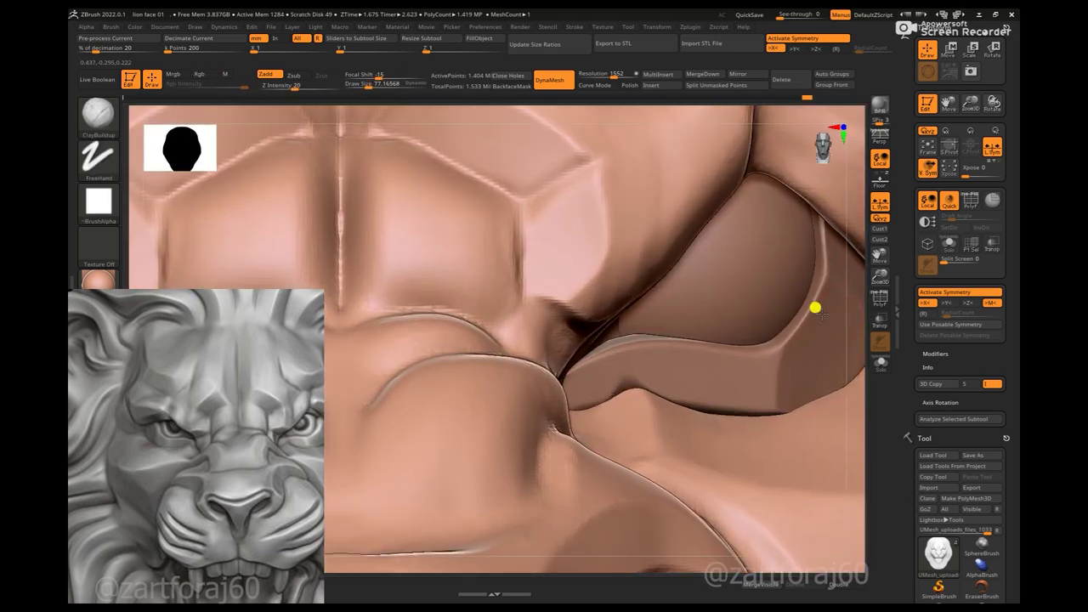
key(ctrl+d)
- Rotate to a frontal muzzle view and shrink the brush to about 51
mouse_move(831, 306)
right_down()
mouse_move(503, 295)
mouse_move(469, 309)
mouse_move(485, 292)
right_up()
right_click(527, 309)
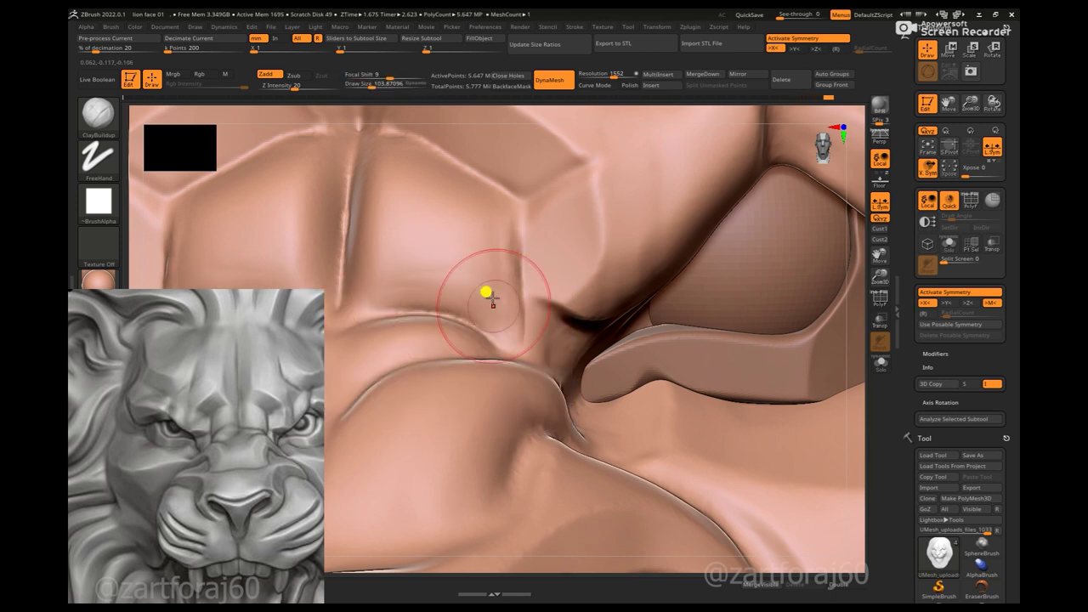
mouse_move(792, 315)
right_down()
mouse_move(858, 323)
mouse_move(904, 376)
right_up()
mouse_move(855, 340)
right_down()
mouse_move(850, 308)
mouse_move(486, 284)
right_up()
right_click(485, 284)
drag(486, 284, 432, 306)
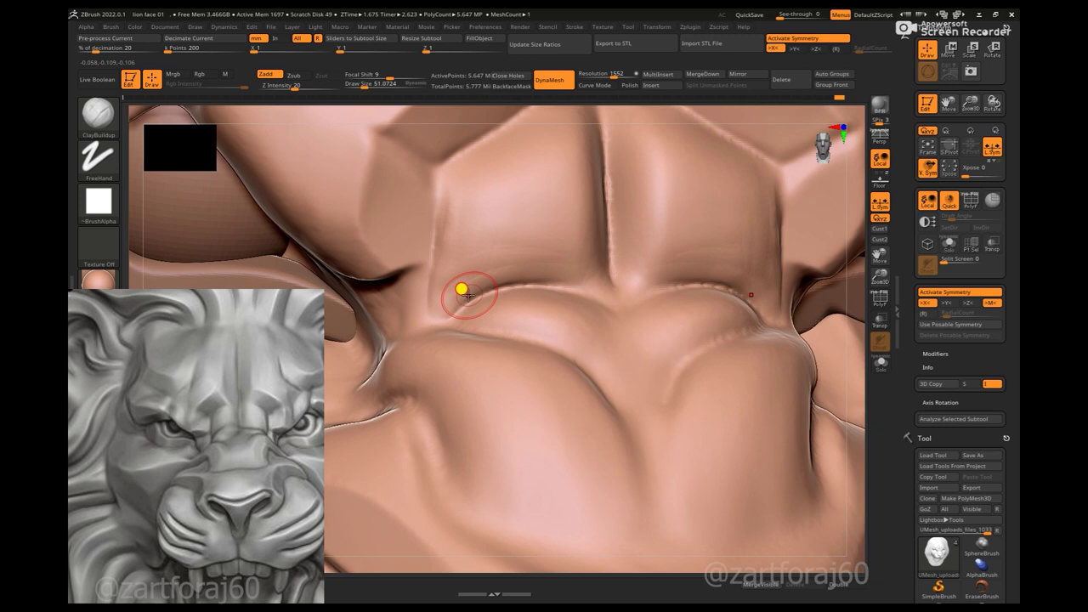
- Shrink the brush to about 36 and build clay along the nose-bridge centre line
right_drag(648, 283, 618, 287)
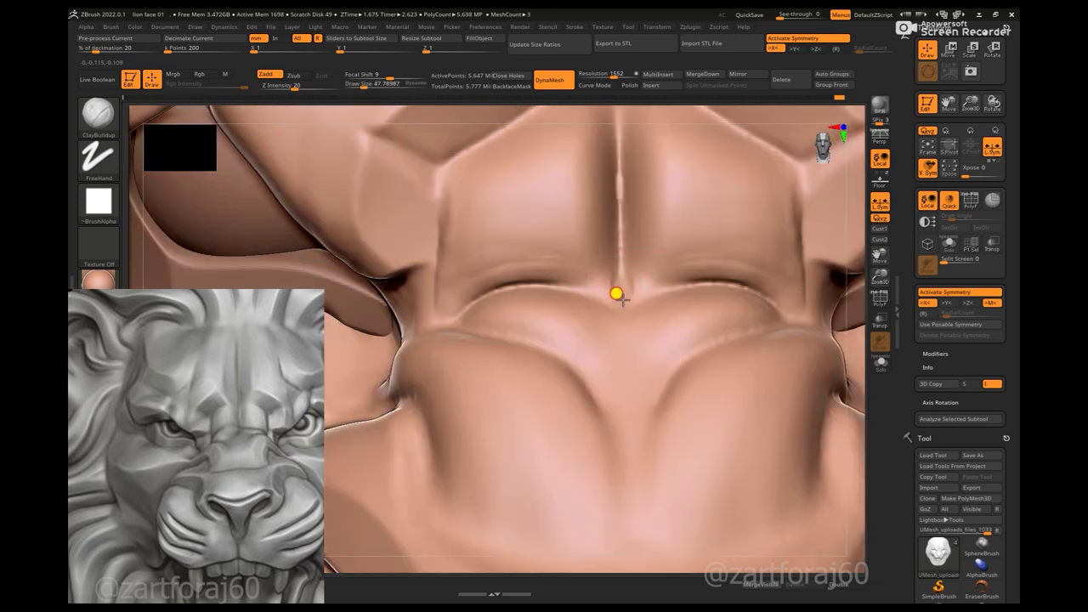
right_click(618, 279)
drag(618, 278, 617, 276)
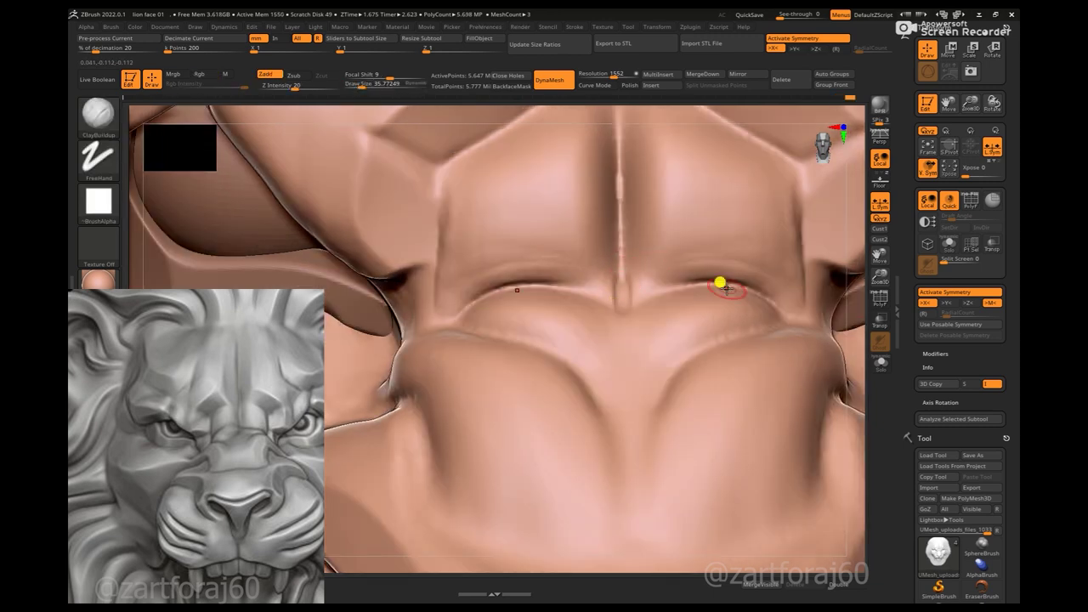
right_drag(720, 283, 616, 308)
drag(628, 305, 618, 158)
right_drag(838, 311, 624, 263)
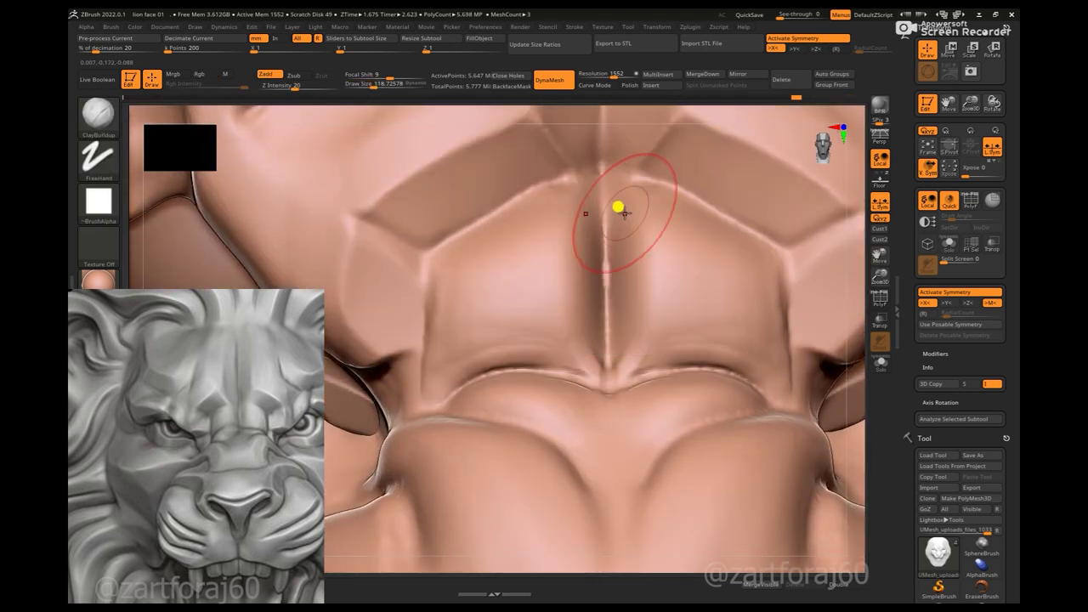
drag(621, 214, 626, 340)
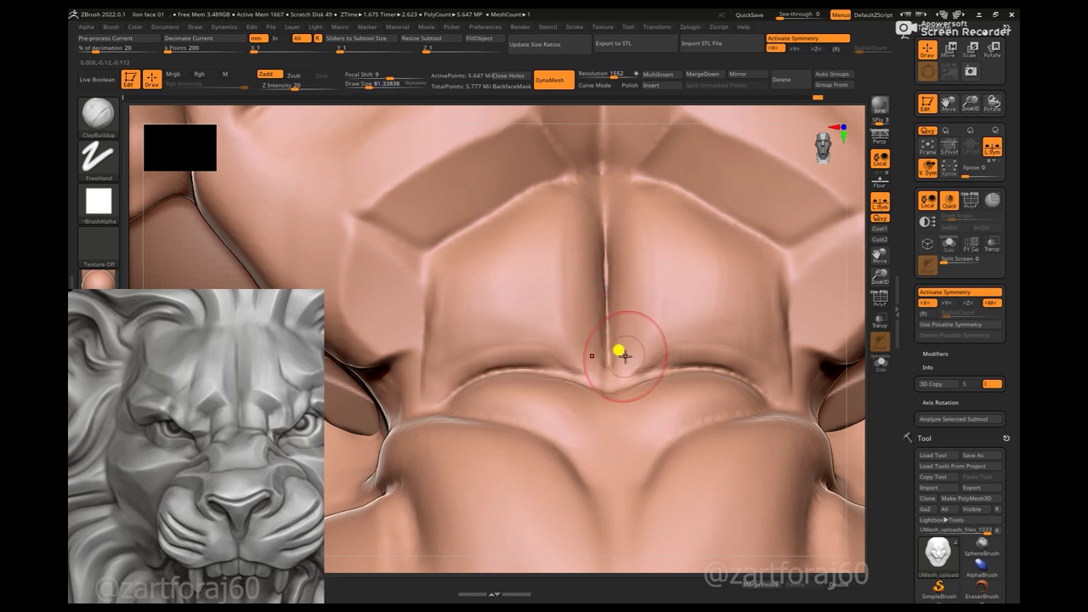
- Enlarge the brush to about 108 and smooth the centre of the nose bridge
key(bracketleft)
key(space)
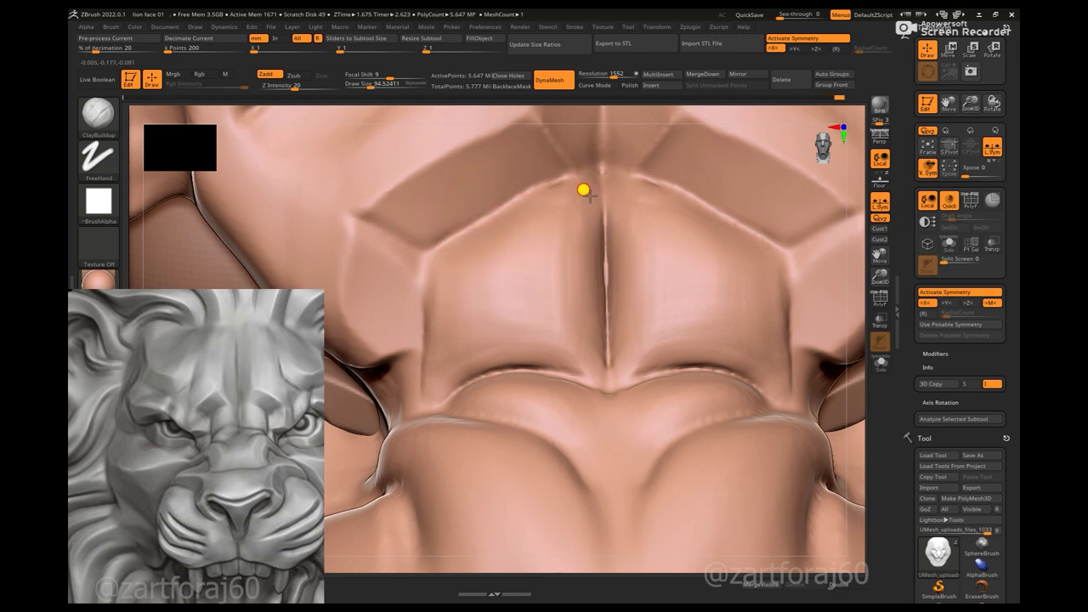
key(bracketright)
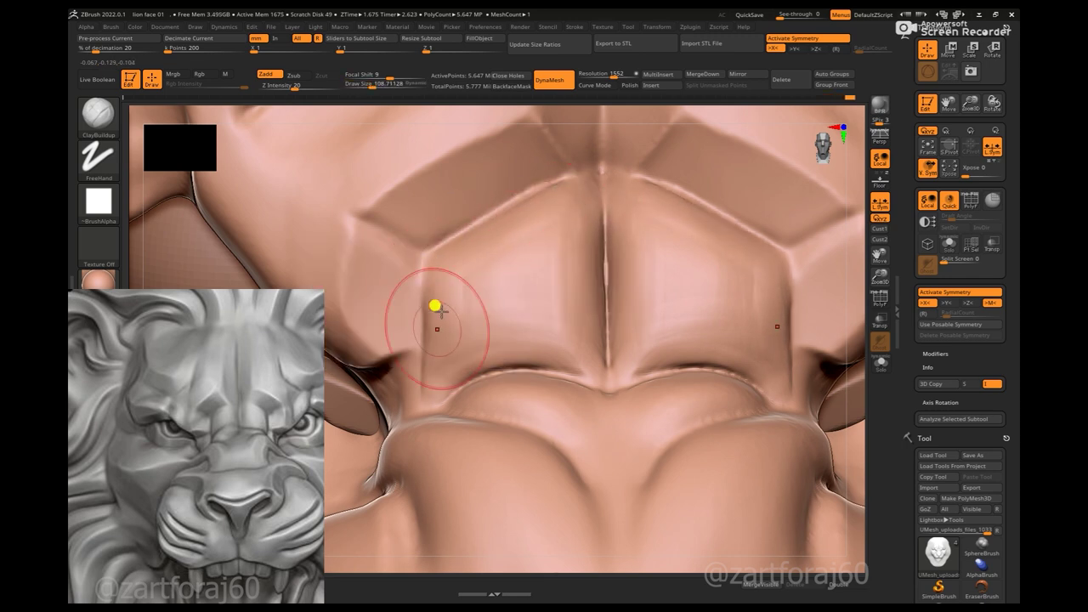
key(shift)
ctrl+right_drag(822, 449, 581, 309)
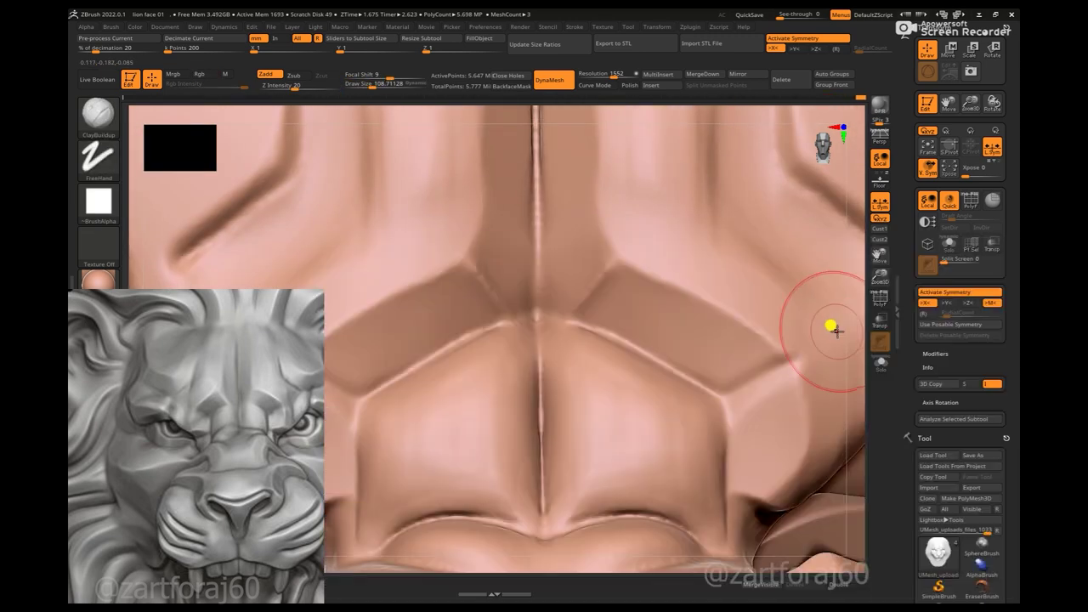
key(space)
key(bracketright)
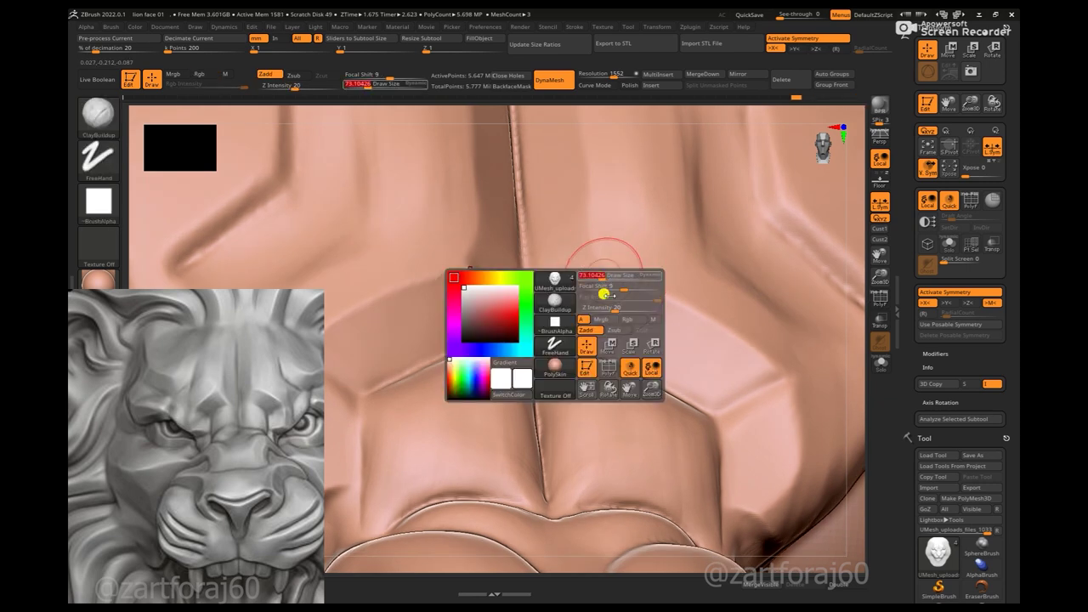
ctrl+right_drag(848, 301, 573, 209)
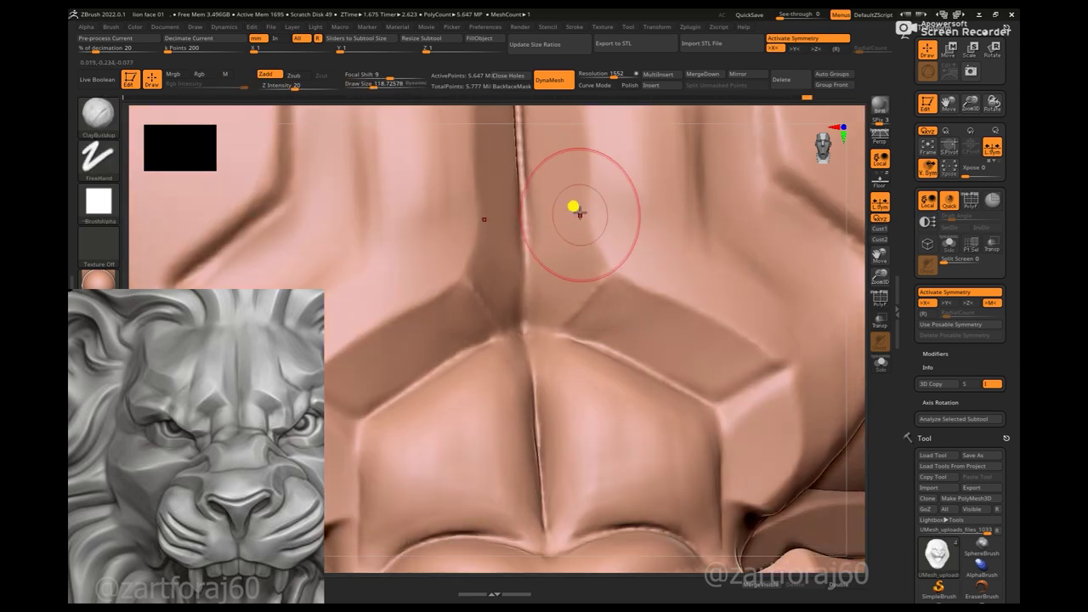
- Switch to a smaller hPolish brush and inspect the nose-bridge crease and brow ridges
key(b)
key(h)
key(p)
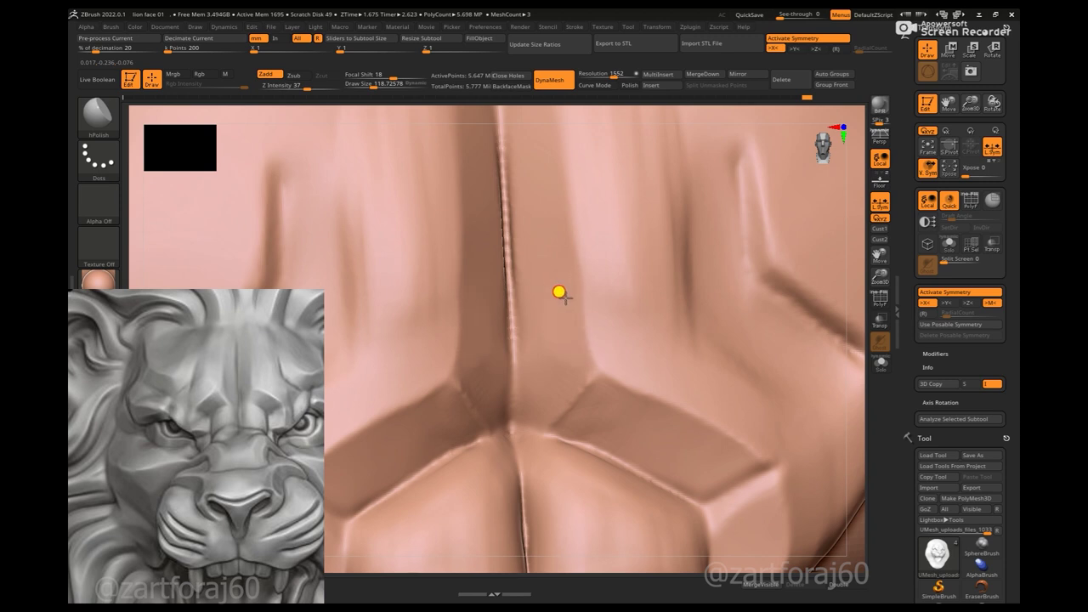
key(s)
drag(561, 388, 591, 417)
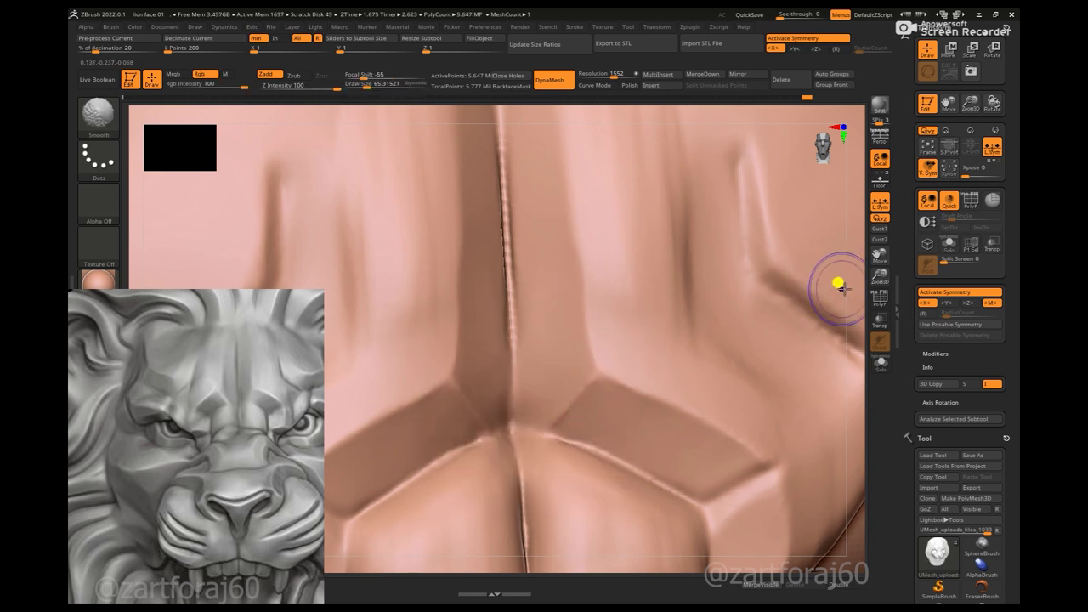
ctrl+right_drag(838, 280, 826, 352)
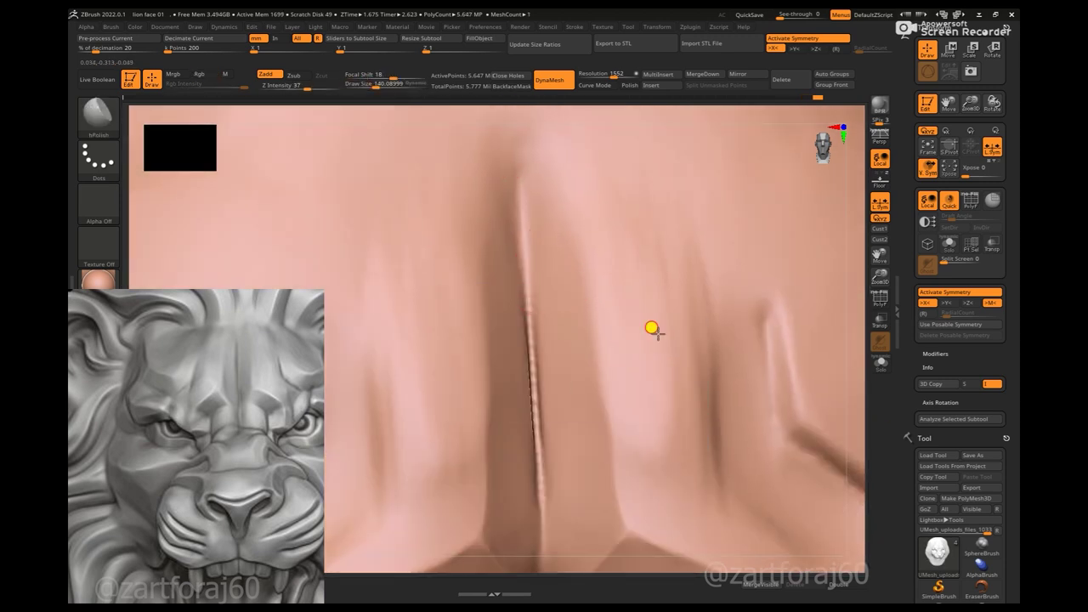
mouse_move(848, 321)
ctrl+right_down()
mouse_move(861, 378)
mouse_move(637, 287)
ctrl+right_up()
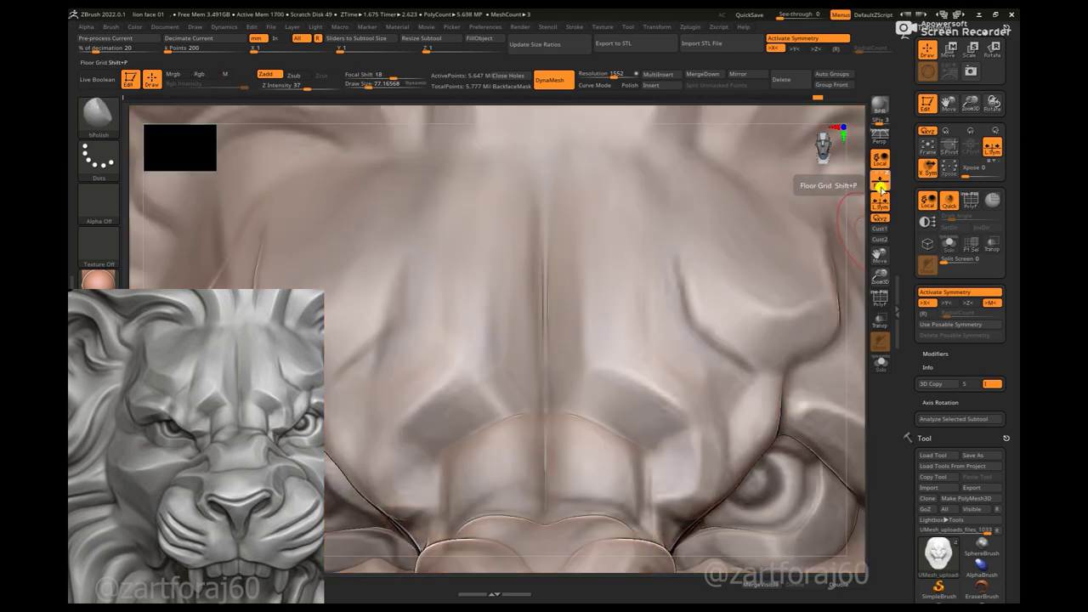
- Deepen and sharpen the right brow wrinkle with ClayBuildup on a FreeHand stroke
key(b)
key(c)
key(b)
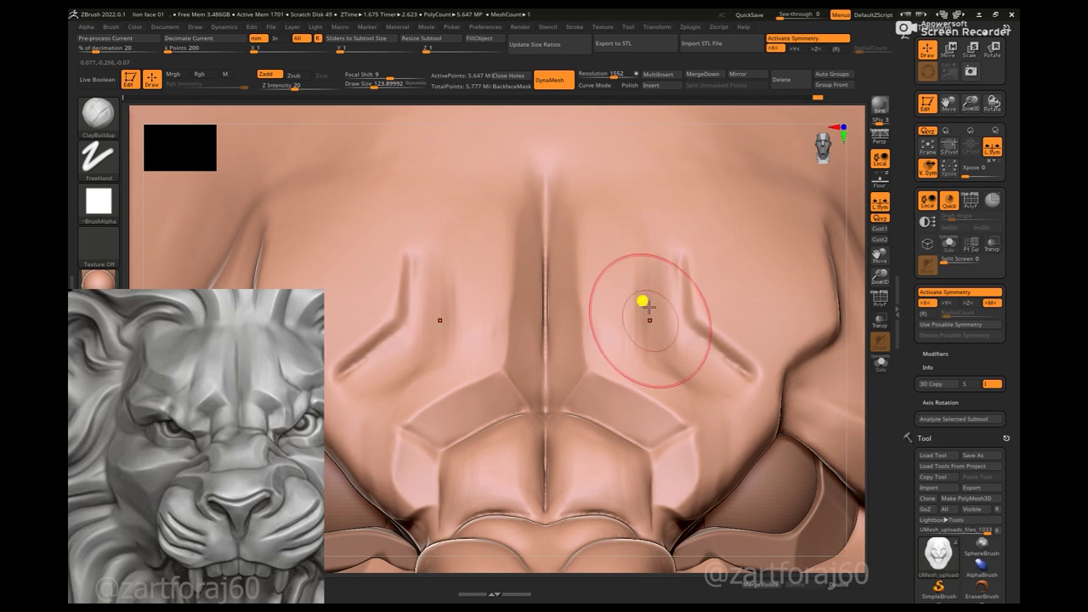
drag(695, 369, 668, 349)
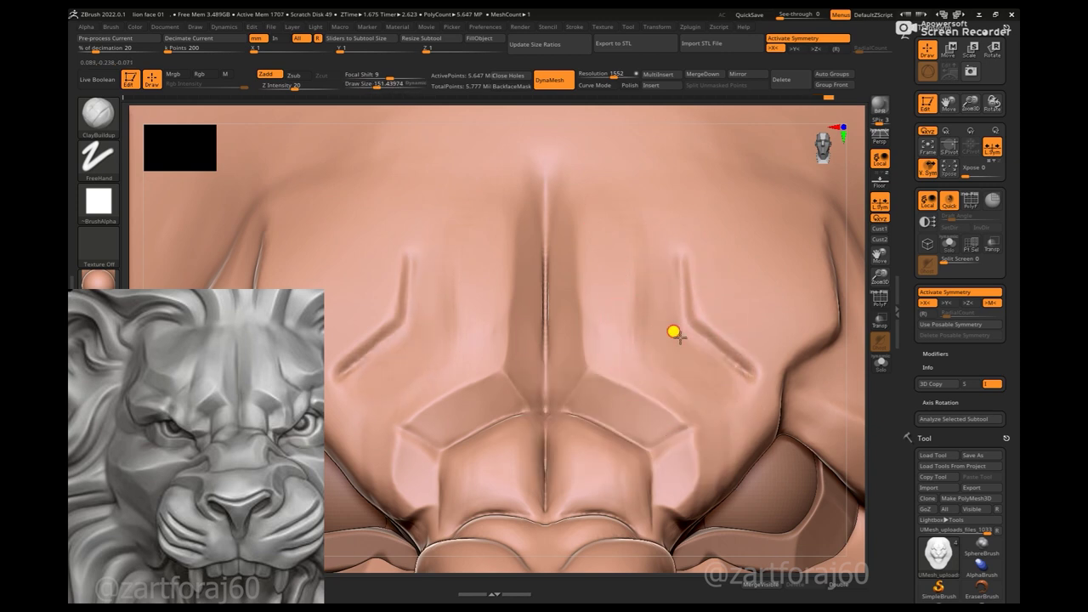
- Frame the lion face toward the nose bridge side and resize the brush to about 135
key(f)
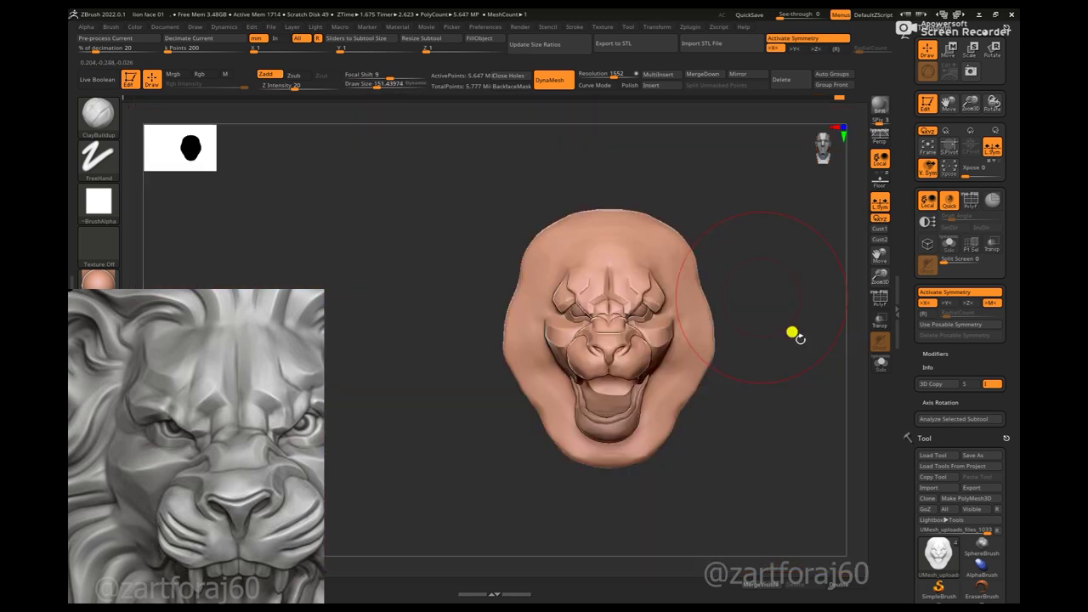
scroll(770, 373, up, 1)
scroll(814, 371, up, 2)
scroll(787, 311, up, 5)
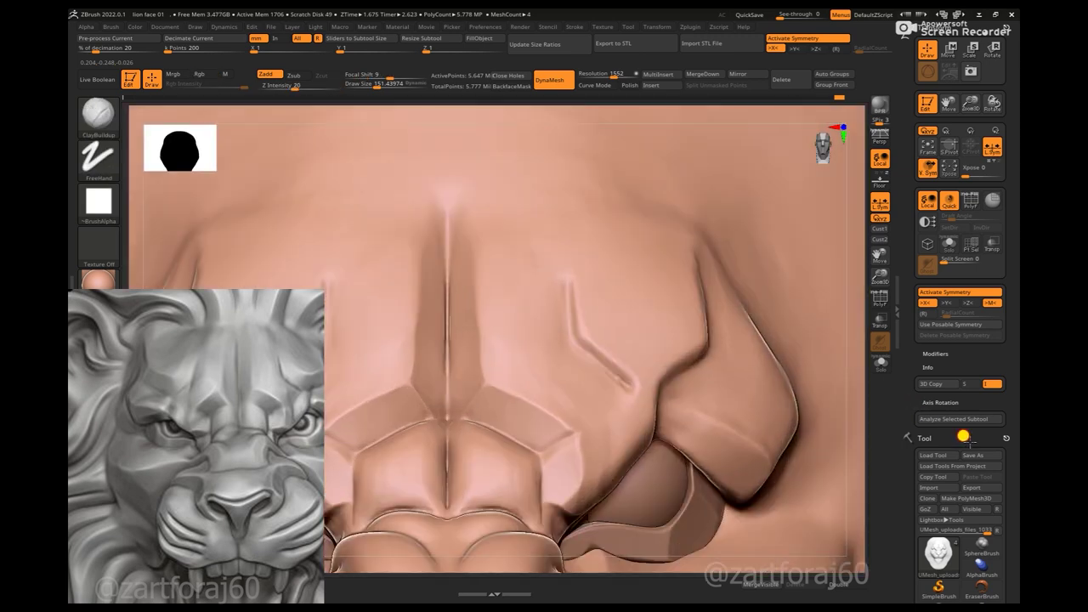
scroll(826, 341, up, 1)
right_drag(825, 342, 340, 413)
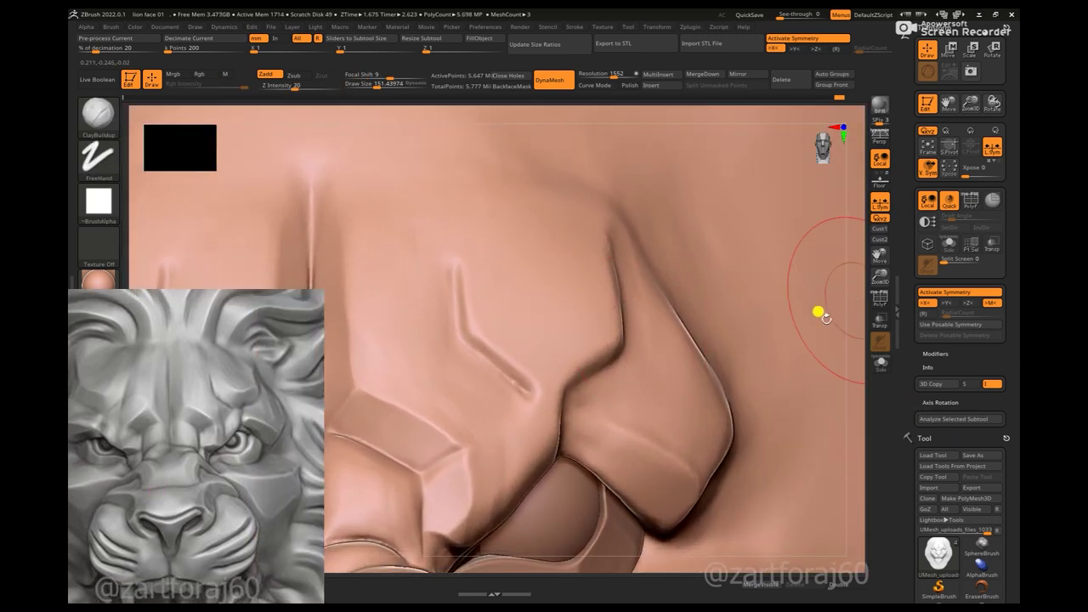
scroll(819, 311, up, 2)
key(space)
drag(544, 353, 476, 353)
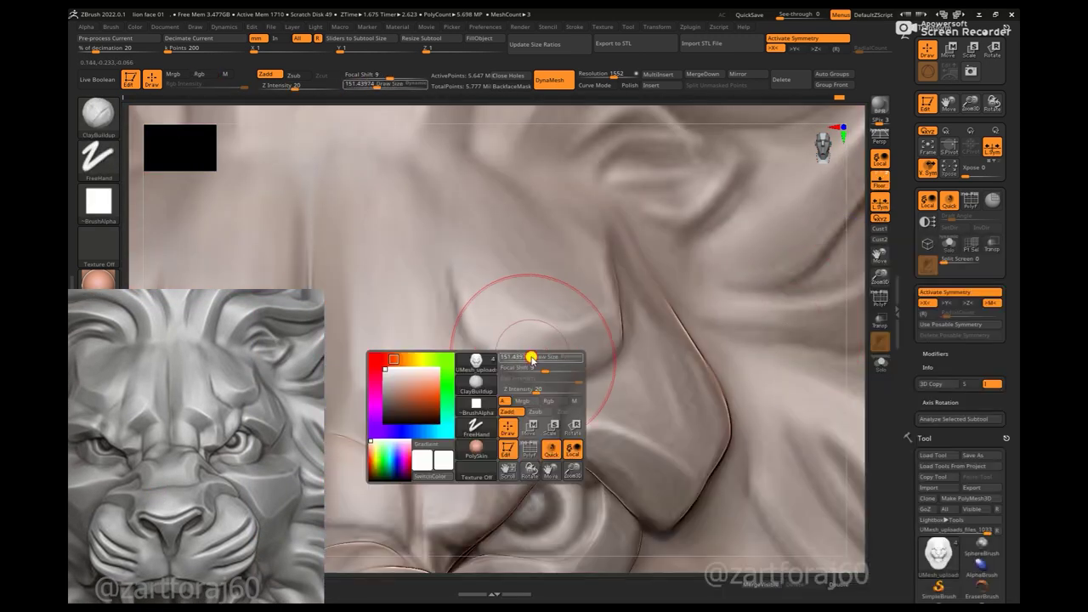
click(568, 307)
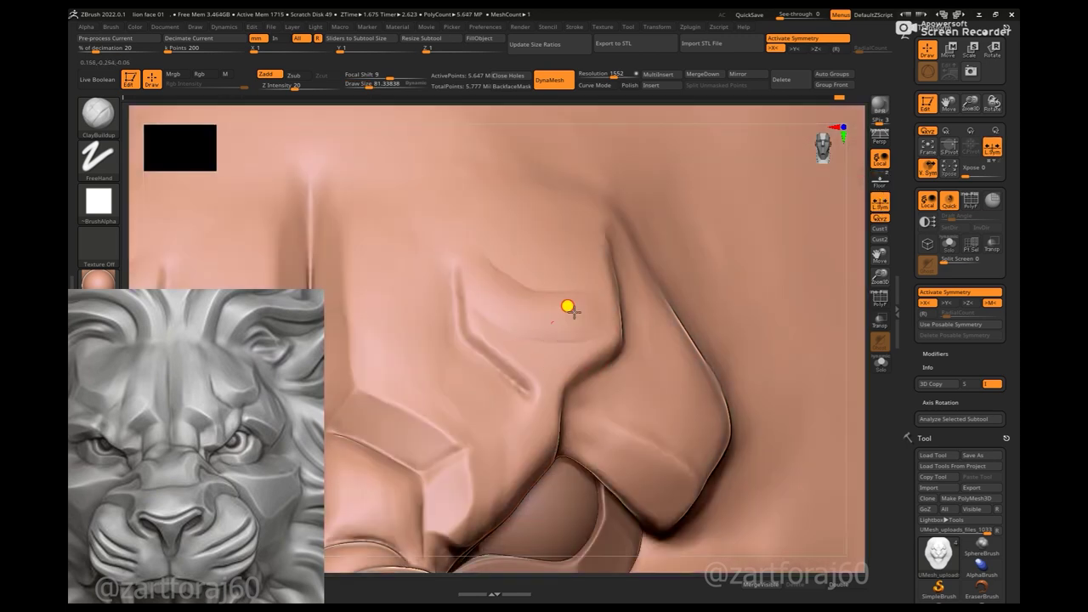
key(space)
mouse_move(591, 307)
mouse_down()
mouse_move(530, 306)
mouse_move(505, 339)
mouse_move(567, 303)
mouse_up()
key(space)
- Switch to the hPolish brush with a Dots stroke at Draw Size about 77
key(b)
key(h)
key(p)
key(space)
drag(675, 312, 514, 341)
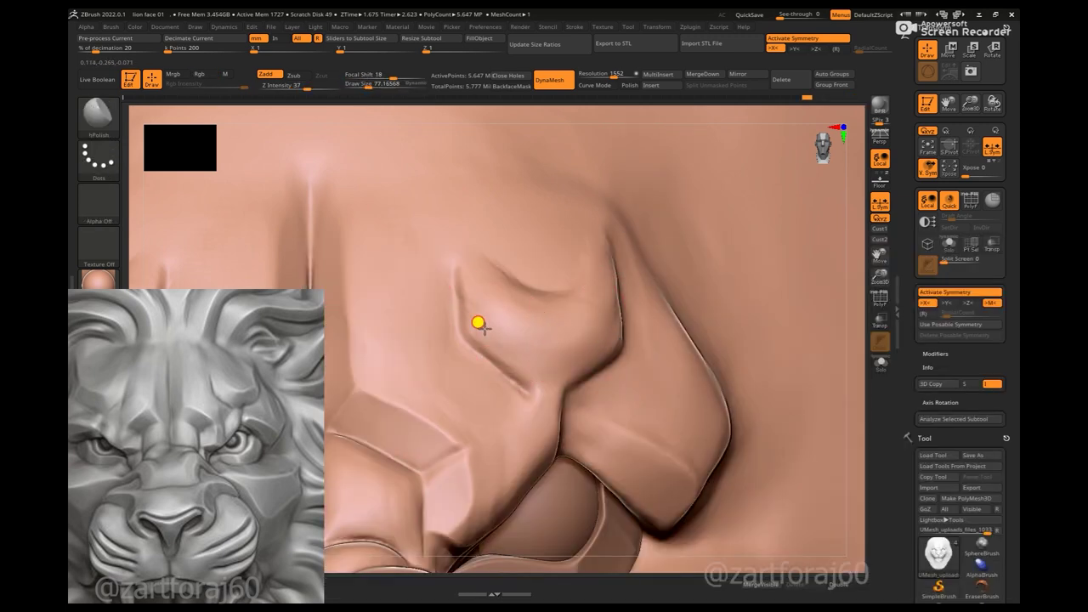
- Polish the groove, bump edge and ridge crease beside the nose bridge, checking front and side views
mouse_move(501, 333)
mouse_down()
mouse_move(499, 318)
mouse_move(501, 337)
mouse_move(668, 303)
mouse_up()
drag(546, 362, 554, 359)
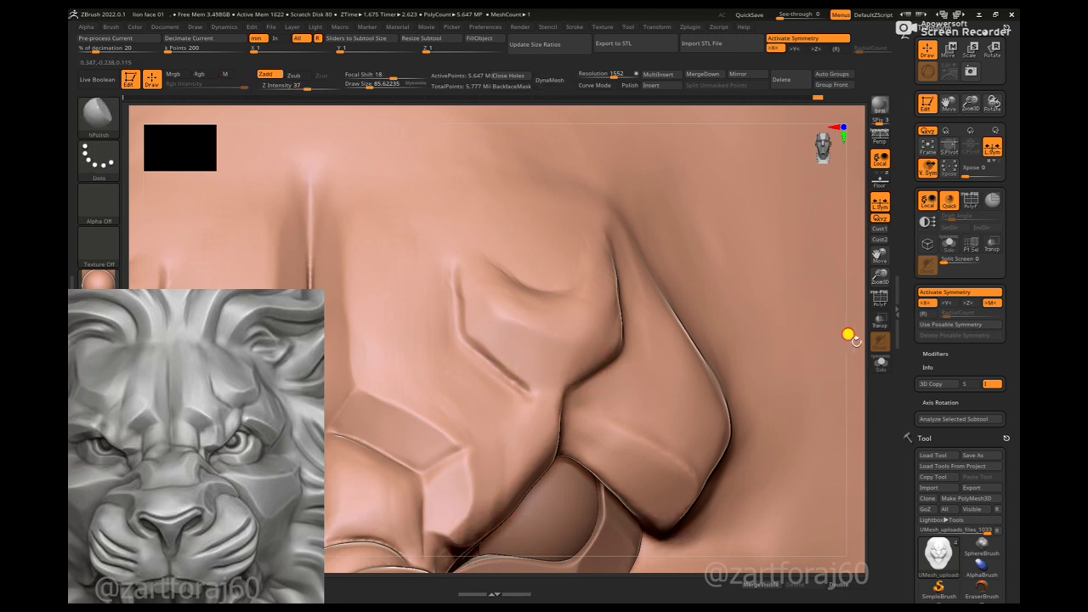
drag(849, 335, 833, 352)
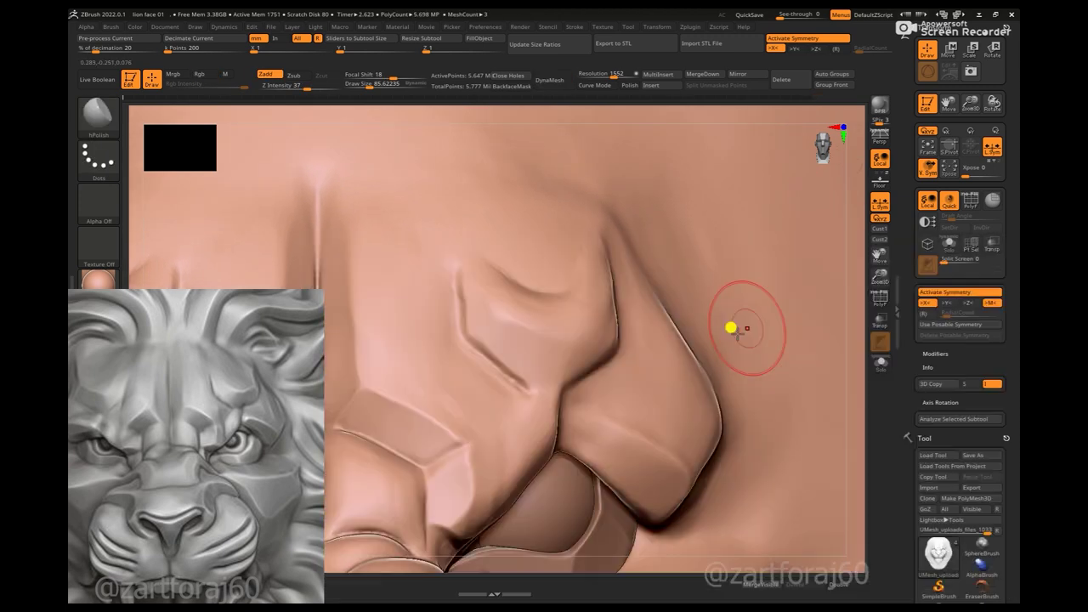
drag(562, 344, 651, 297)
mouse_move(801, 325)
mouse_down()
mouse_move(581, 301)
mouse_move(581, 356)
mouse_up()
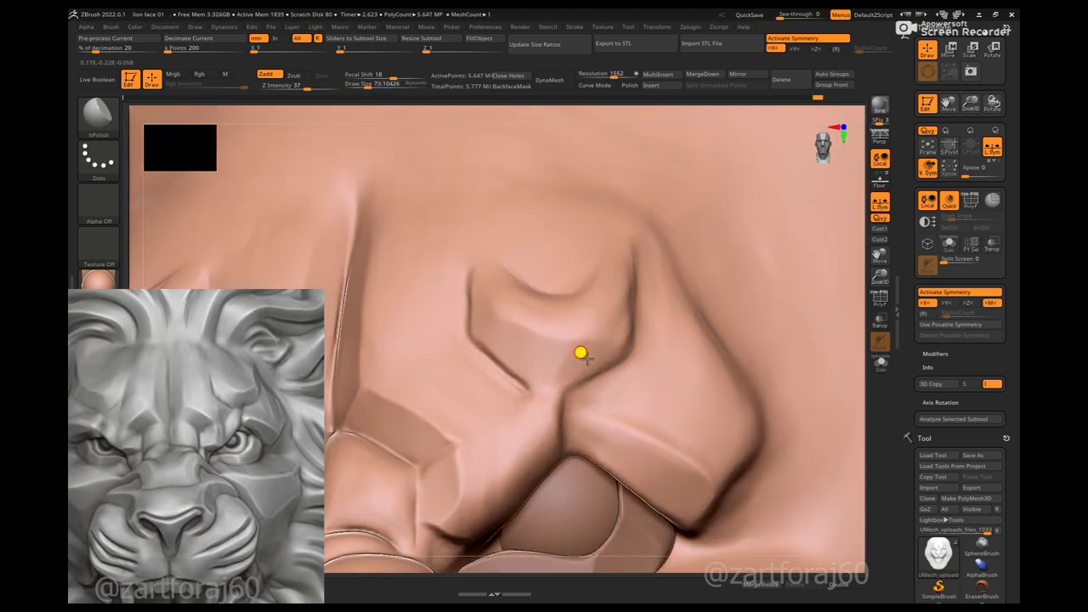
mouse_move(855, 292)
mouse_down()
mouse_move(856, 195)
mouse_move(653, 285)
mouse_up()
key(shift+p)
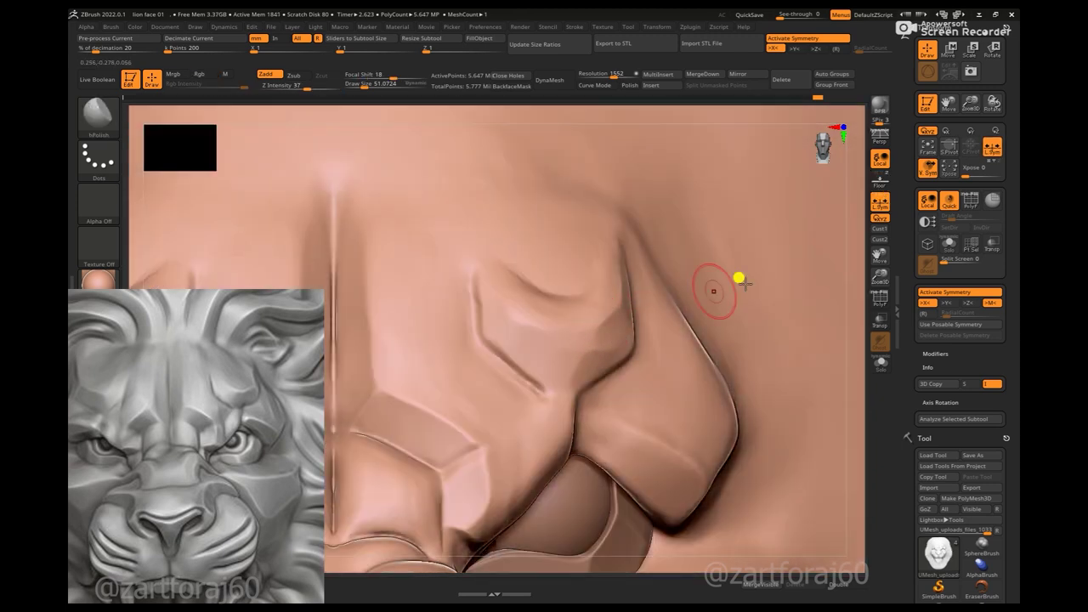
drag(740, 279, 628, 305)
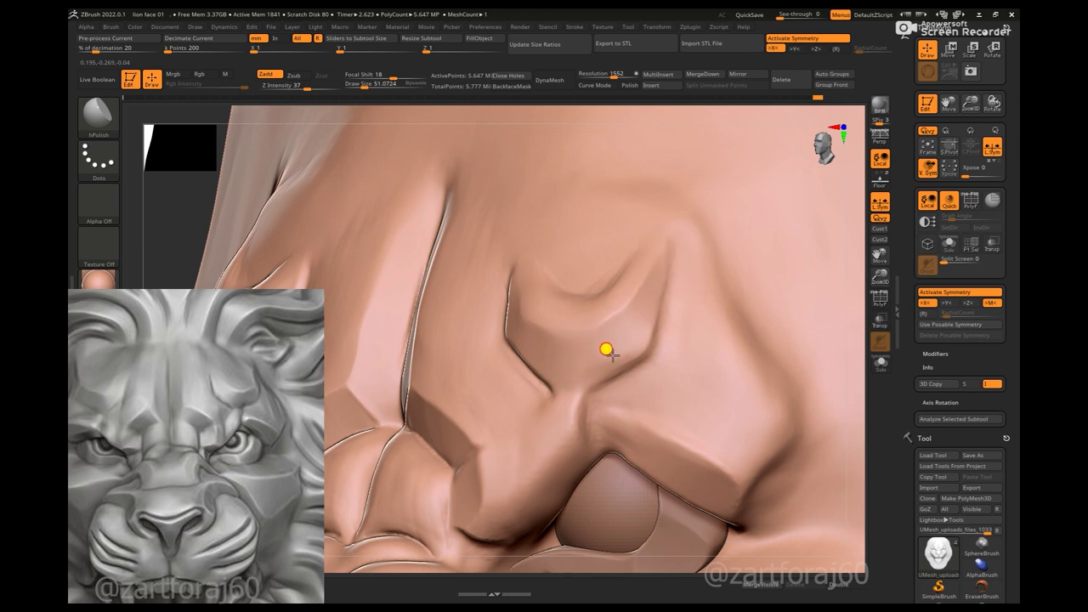
drag(841, 284, 639, 325)
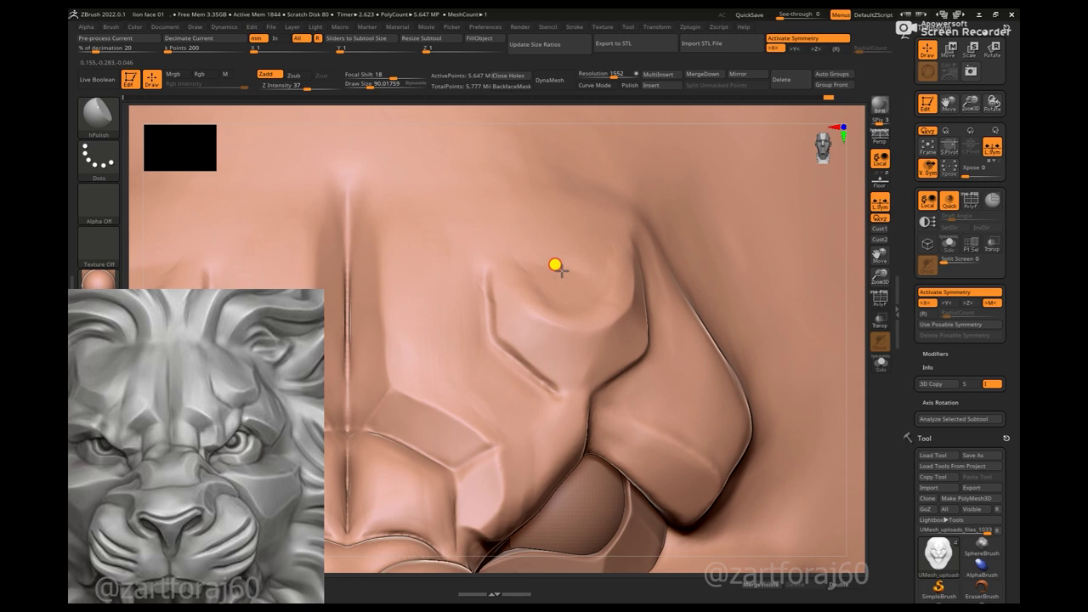
- Set Draw Size to about 81, toggle the floor grid and frame the nose and mouth
key(space)
mouse_move(544, 290)
mouse_down()
mouse_move(518, 268)
mouse_move(498, 300)
mouse_up()
key(space)
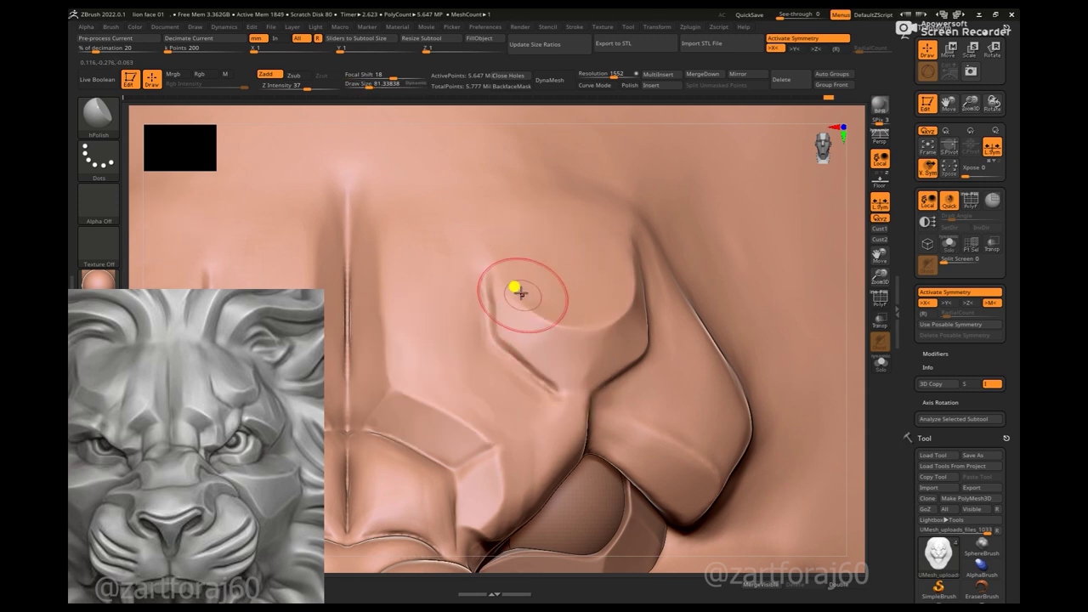
click(884, 182)
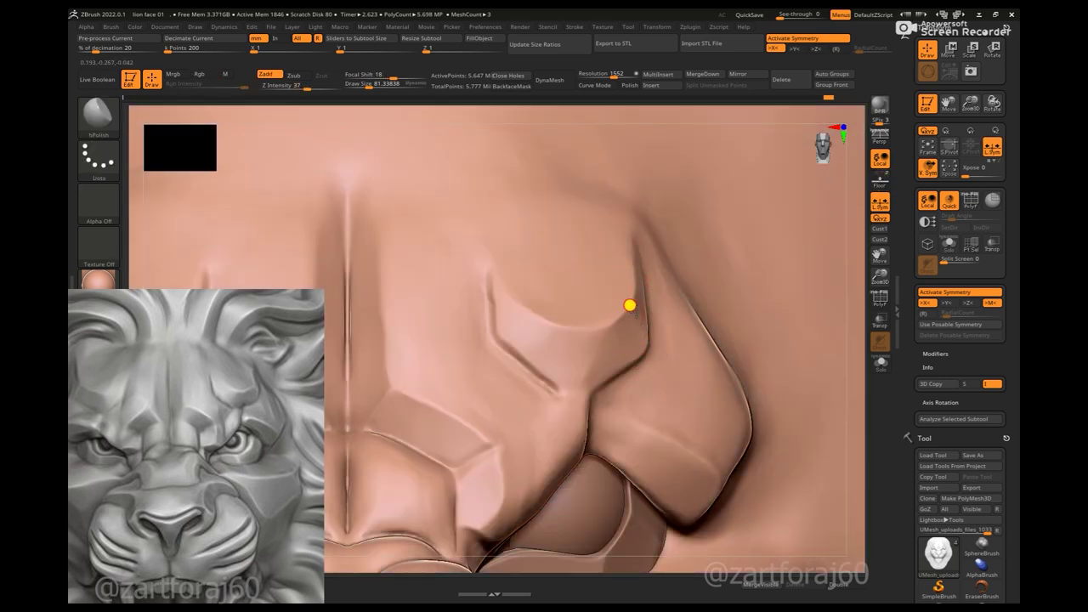
key(f)
mouse_move(822, 382)
ctrl+right_down()
mouse_move(777, 284)
mouse_move(814, 479)
mouse_move(800, 348)
mouse_move(553, 252)
mouse_move(748, 418)
ctrl+right_up()
- Switch to the Move brush at Draw Size about 140 and pull the nose pad's top edge
key(b)
key(m)
key(v)
ctrl+right_drag(889, 451, 868, 396)
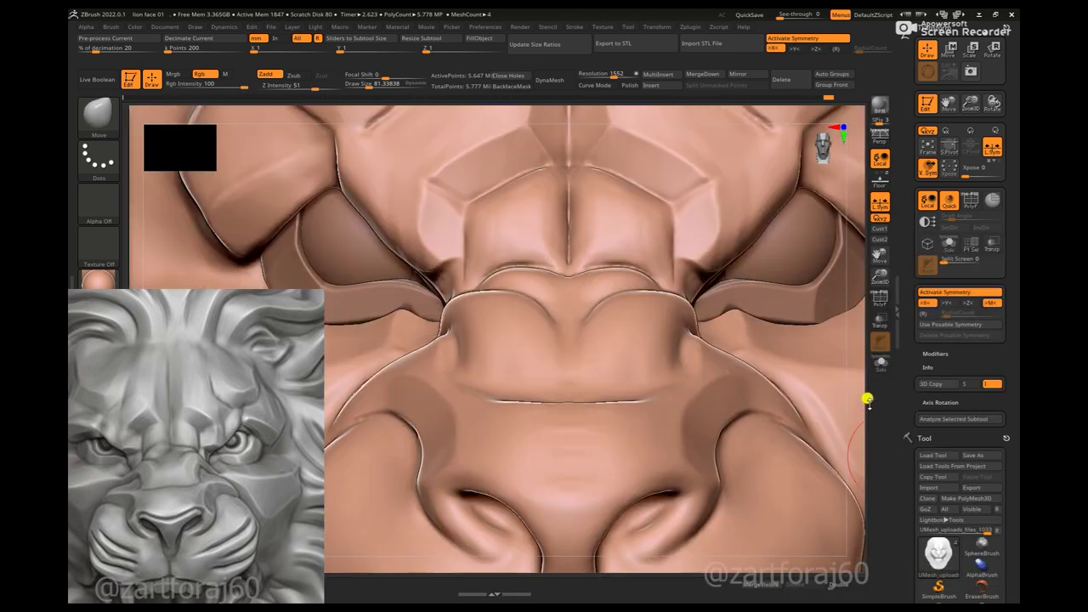
key(space)
drag(610, 361, 604, 387)
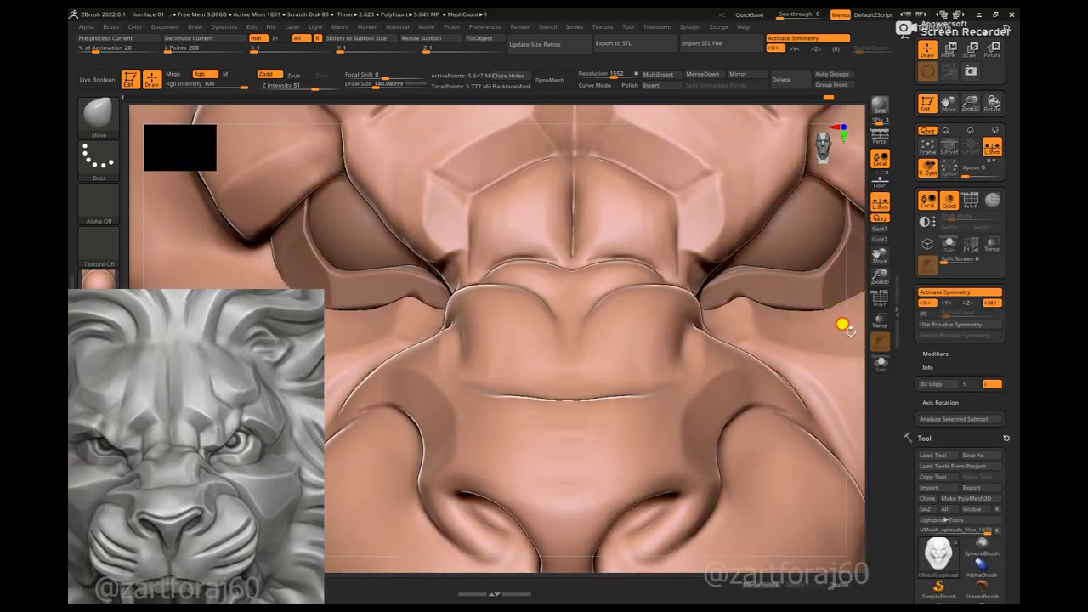
ctrl+right_drag(839, 320, 573, 413)
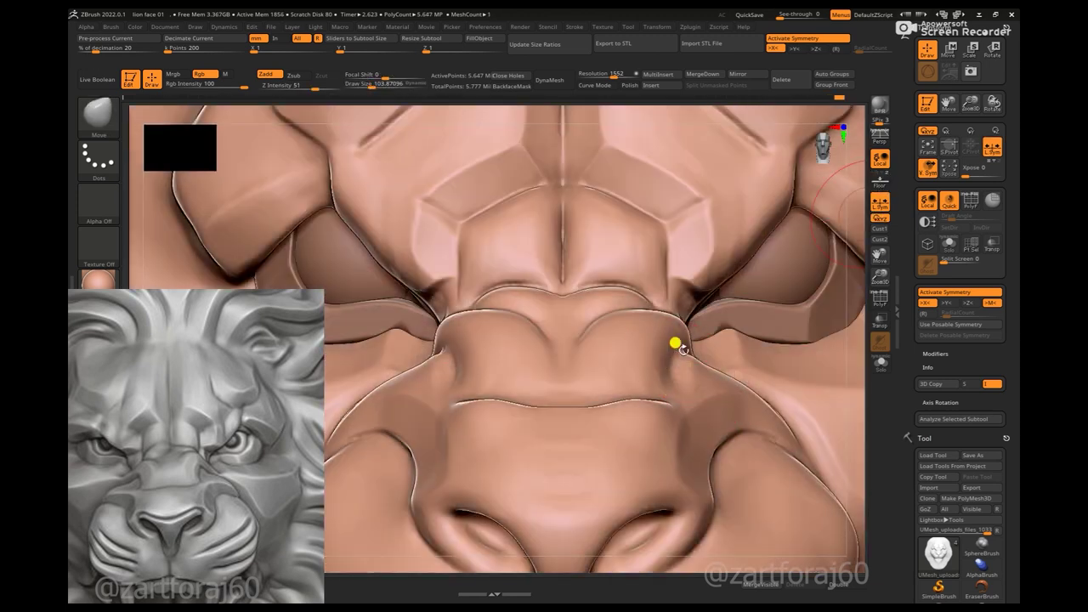
- Check the nose top from oblique and frontal angles, lowering Draw Size to about 77
mouse_move(660, 349)
right_down()
mouse_move(703, 350)
mouse_move(673, 336)
mouse_move(784, 343)
mouse_move(720, 313)
right_up()
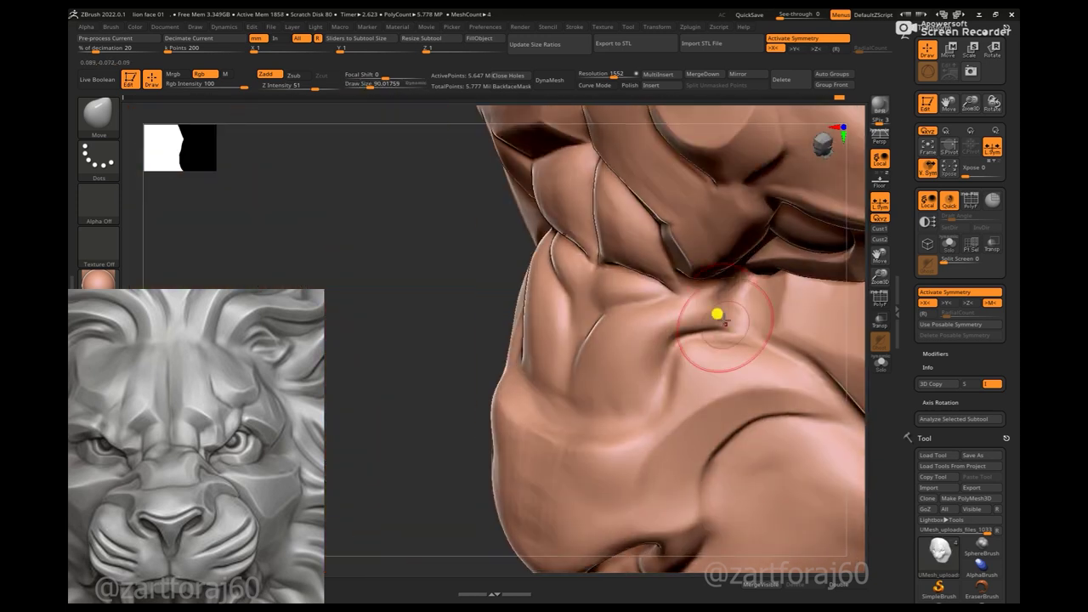
drag(870, 274, 851, 326)
mouse_move(853, 330)
right_down()
mouse_move(692, 328)
mouse_move(899, 303)
mouse_move(904, 324)
mouse_move(820, 258)
mouse_move(819, 323)
mouse_move(585, 449)
right_up()
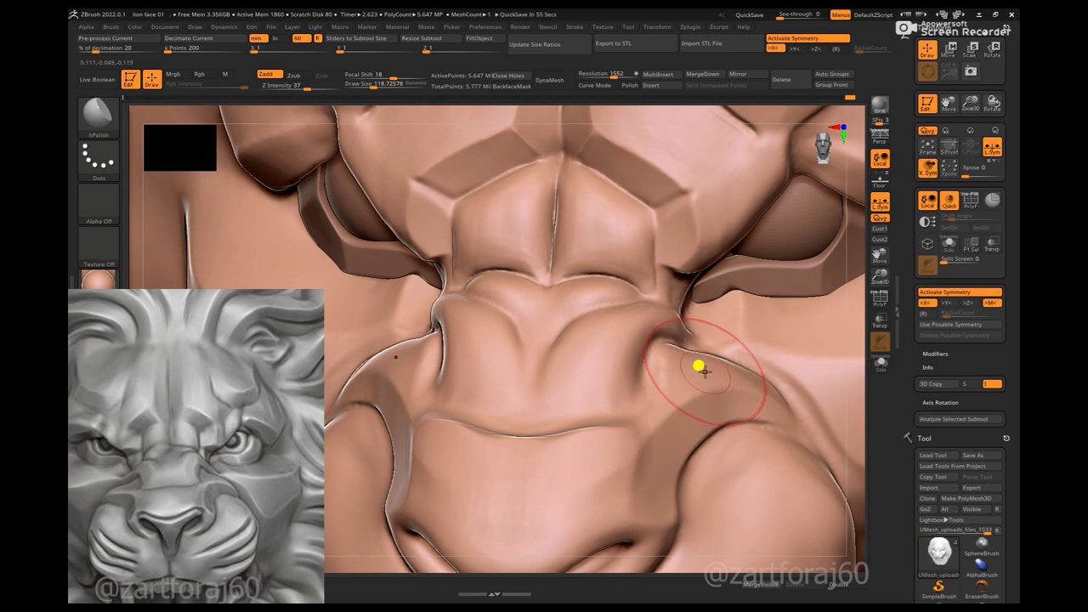
right_drag(839, 384, 525, 173)
key(f)
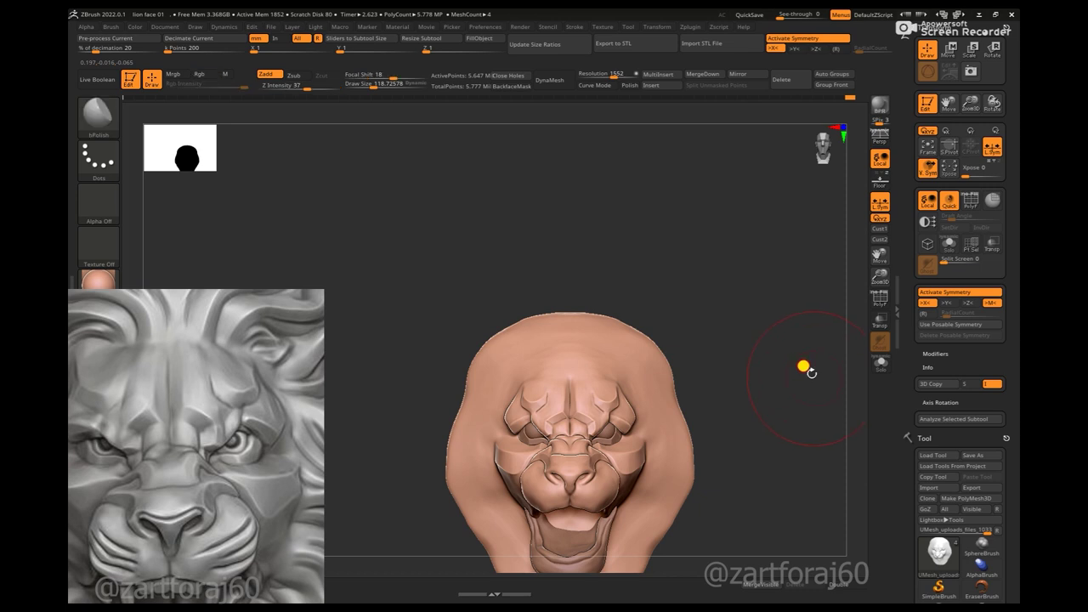
alt+right_drag(804, 365, 1003, 570)
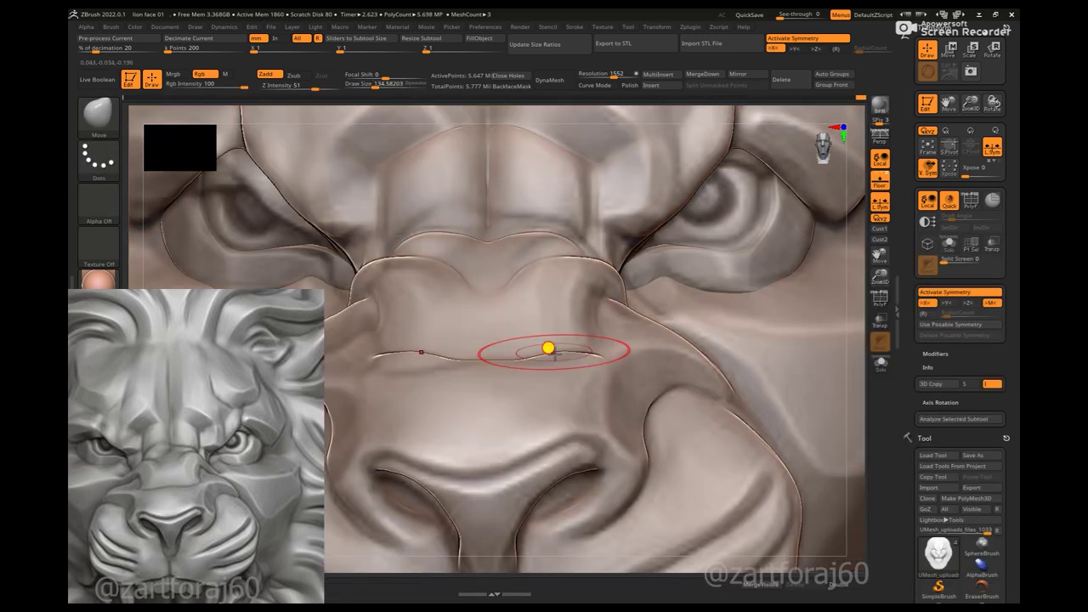
key(space)
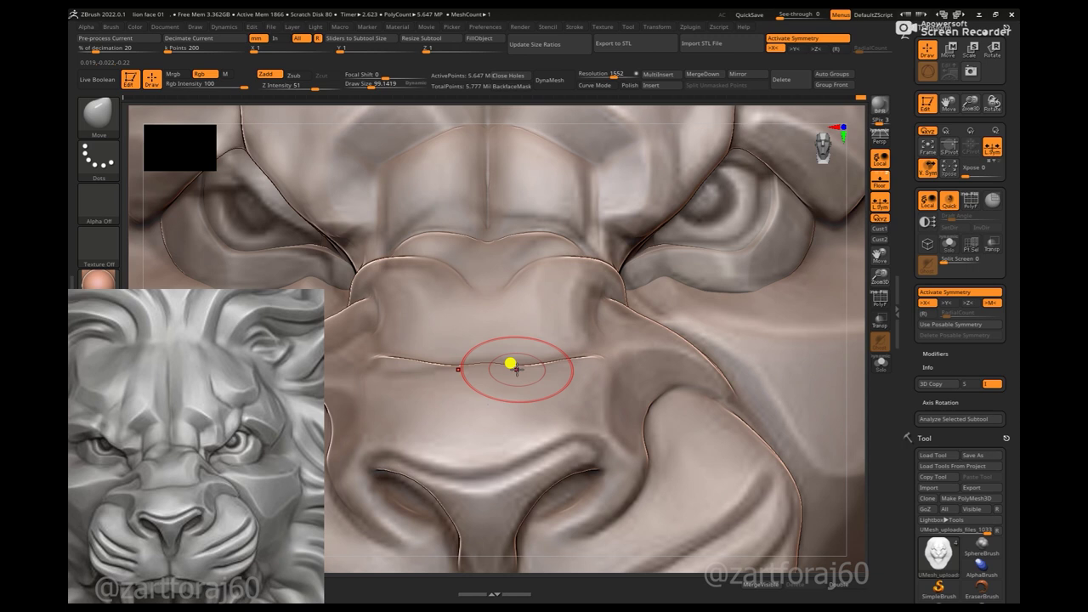
key(space)
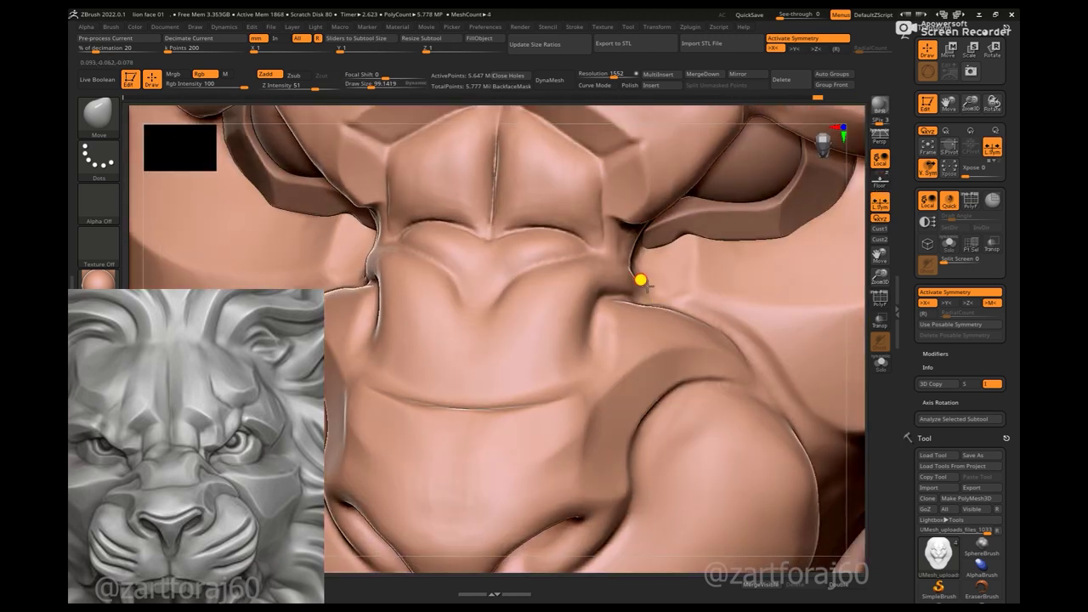
right_drag(850, 308, 636, 278)
shift+right_drag(855, 309, 840, 287)
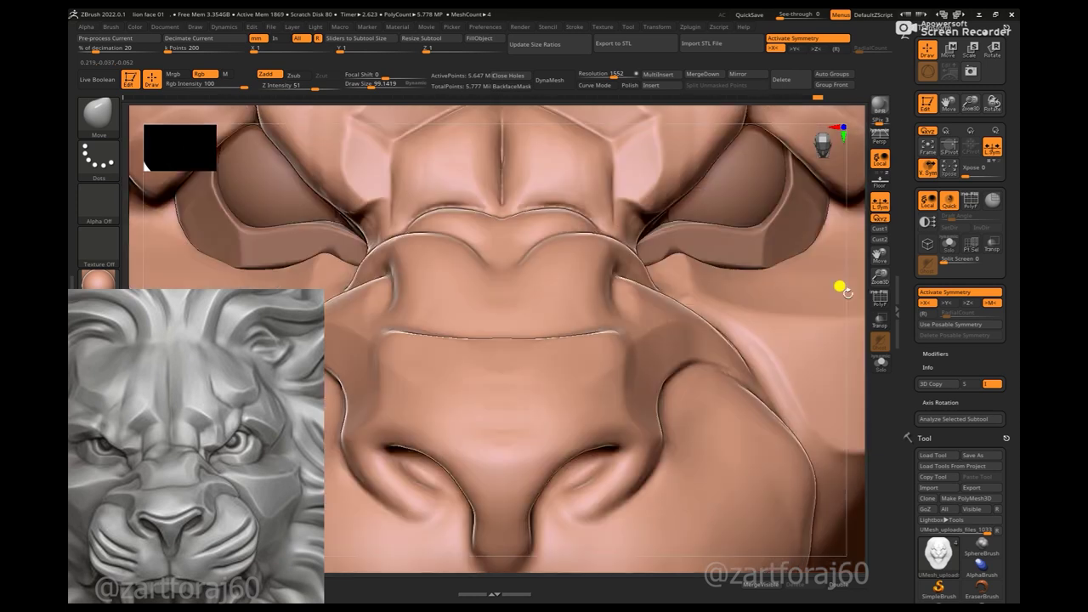
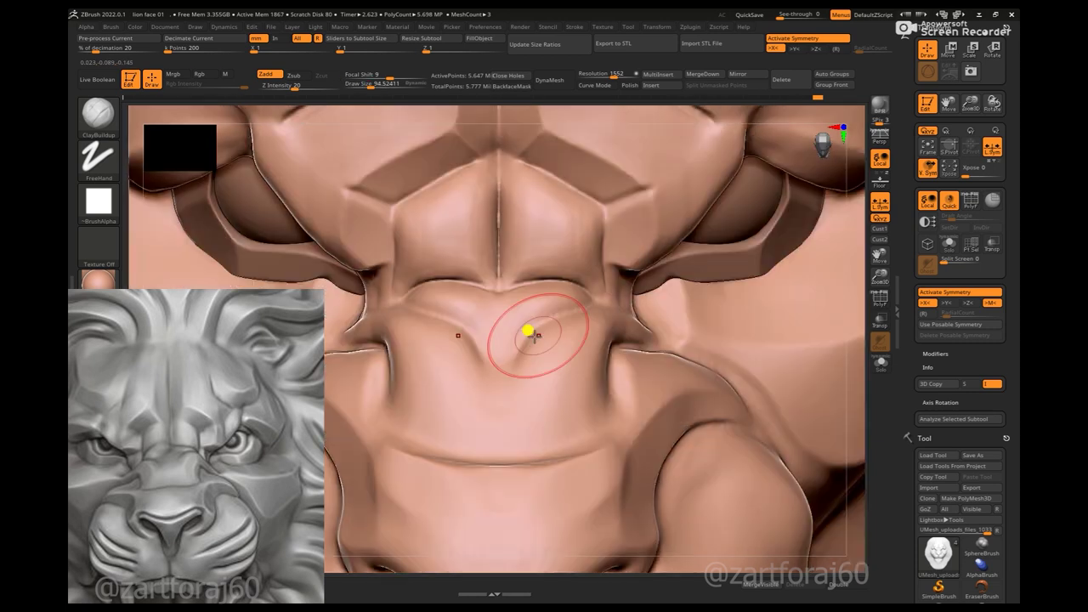
- Enlarge the brush and carve a small notch into the central crease above the nose
key(space)
drag(498, 349, 494, 337)
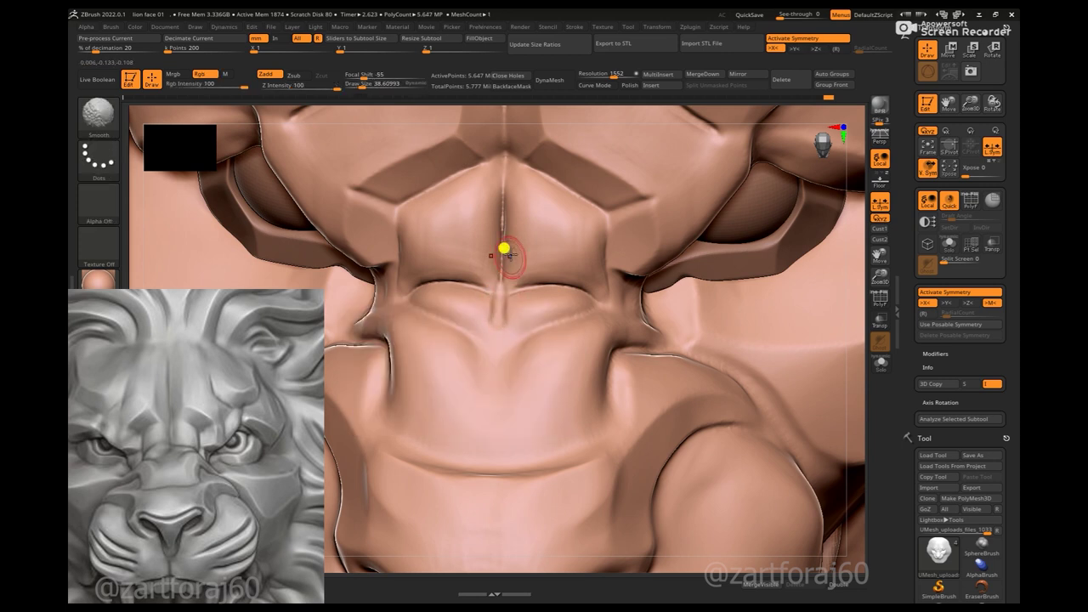
drag(498, 303, 499, 309)
- Check the mesh with PolyFrame, then rotate the head back to a larger front view
key(f)
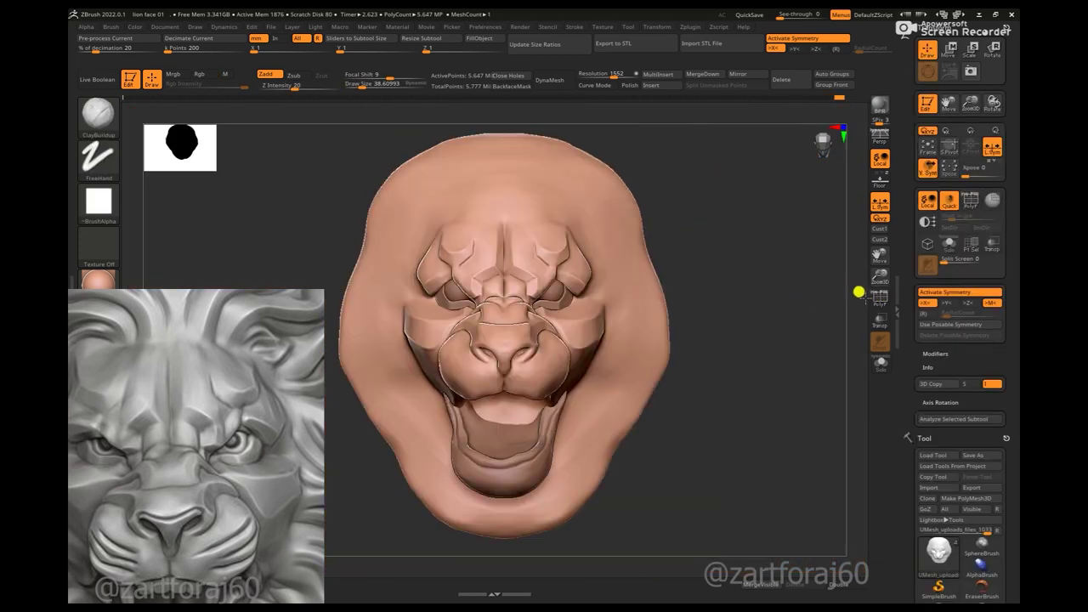
click(880, 297)
click(880, 297)
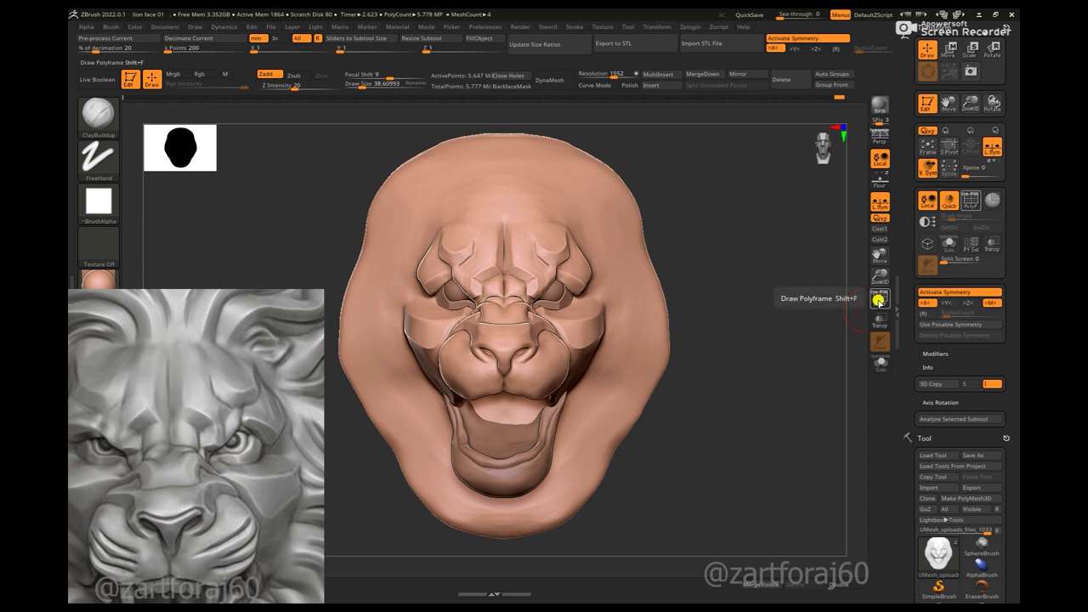
drag(733, 377, 723, 400)
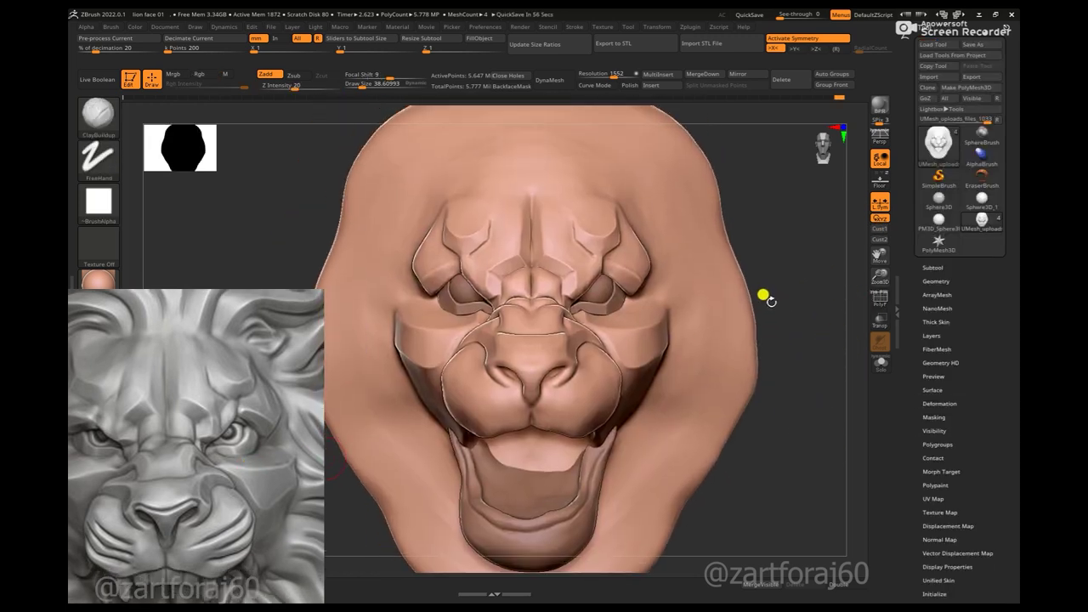
mouse_move(751, 366)
mouse_down()
mouse_move(587, 267)
mouse_move(809, 430)
mouse_move(519, 379)
mouse_move(346, 459)
mouse_move(790, 440)
mouse_move(213, 539)
mouse_up()
scroll(214, 539, down, 3)
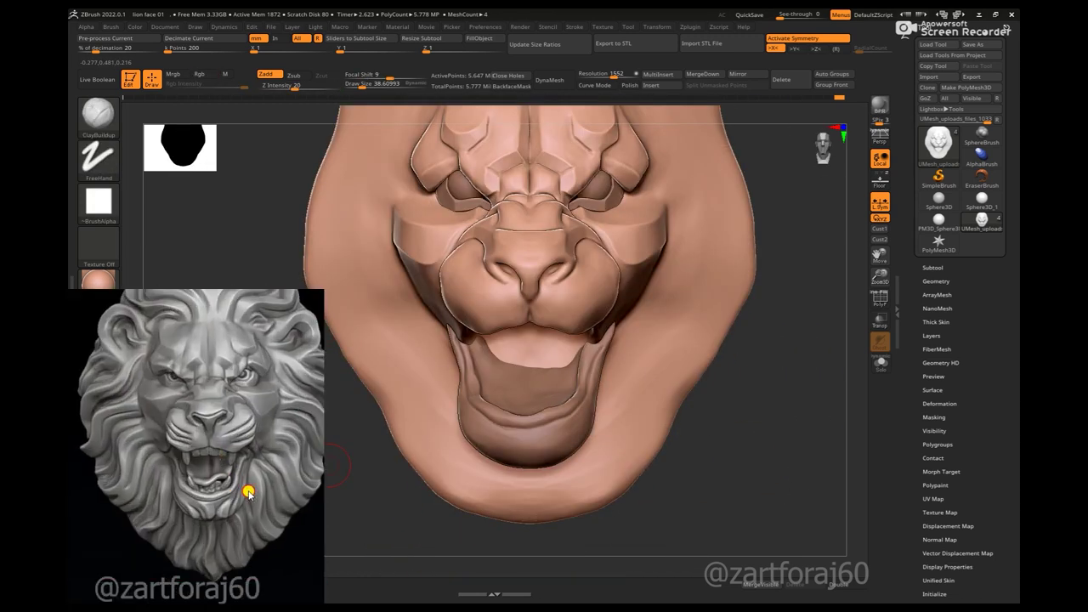
mouse_move(777, 440)
mouse_down()
mouse_move(774, 428)
mouse_move(819, 434)
mouse_move(795, 246)
mouse_up()
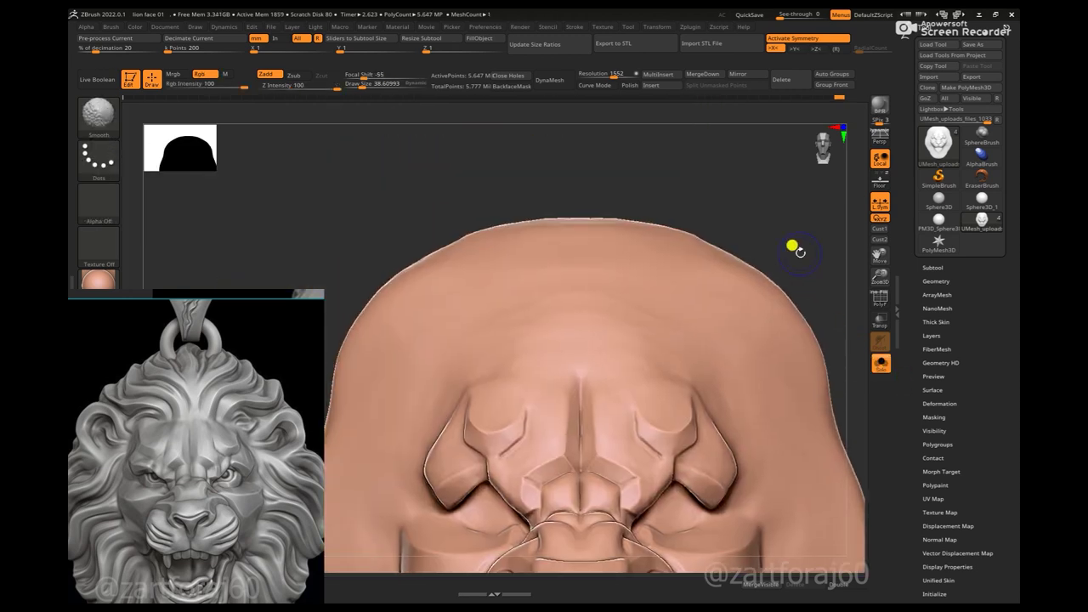
- Show the lion reference behind the sculpt; switch to a smaller ZBGs_stylised brush with Dots stroke
click(880, 183)
key(space)
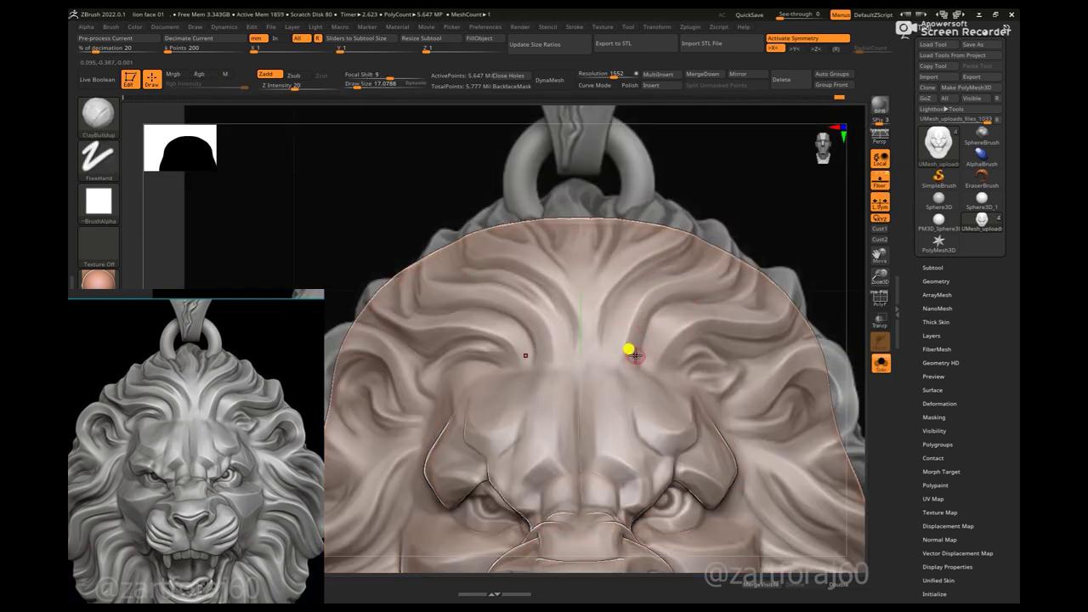
key(space)
drag(638, 356, 644, 354)
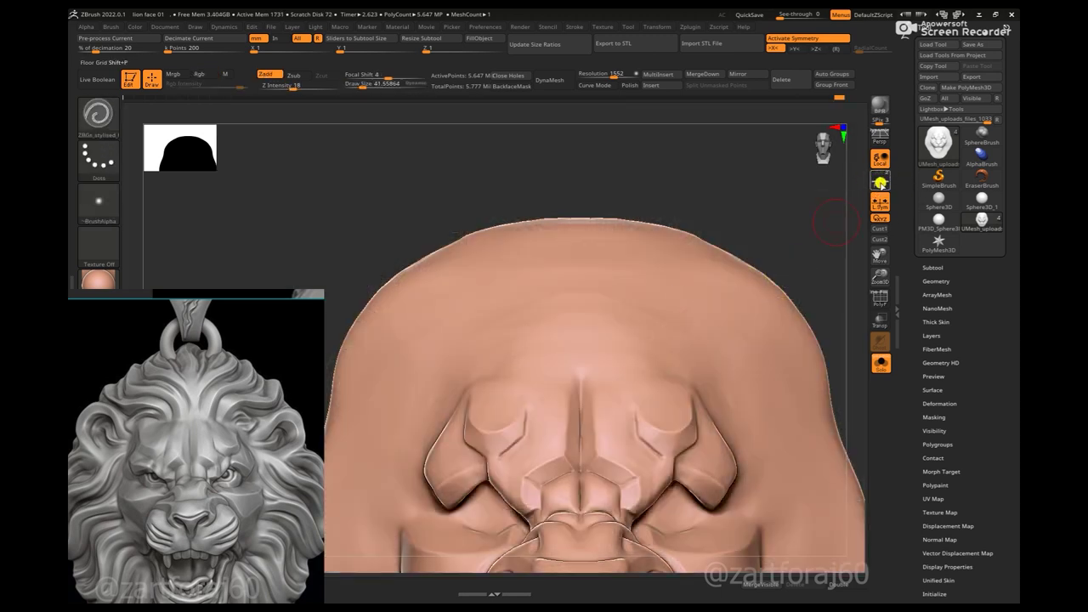
click(696, 174)
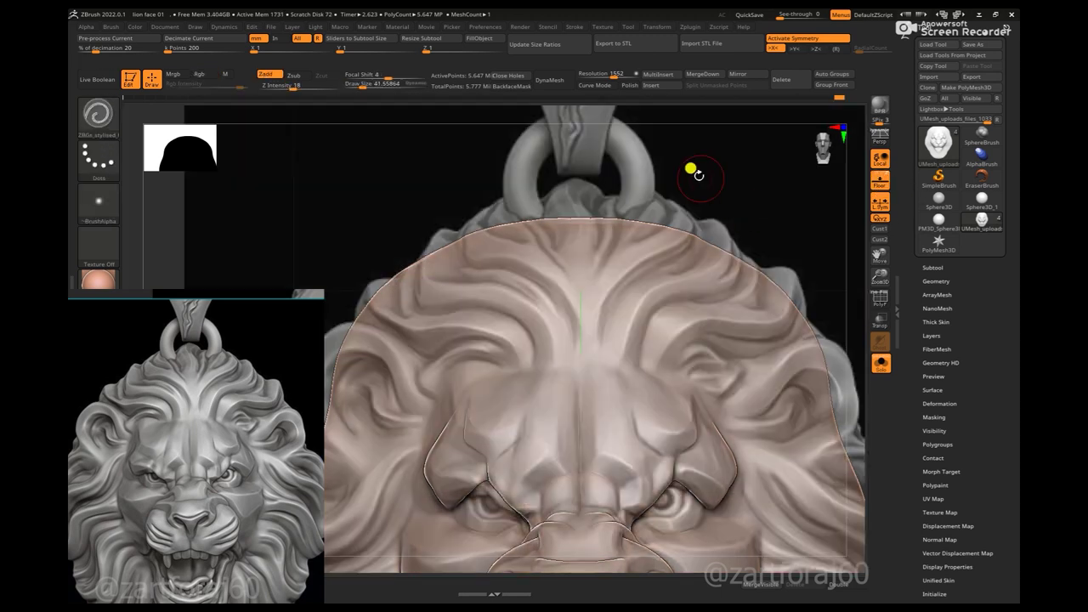
- DynaMesh the head at resolution 1552, then view the forehead without the reference overlay
ctrl+click(627, 111)
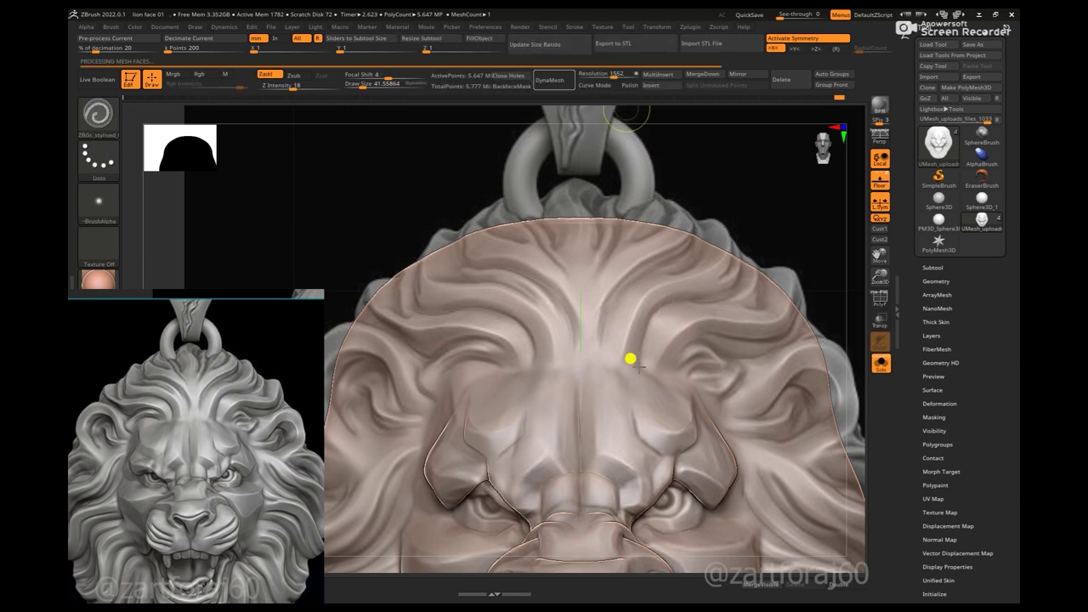
click(662, 343)
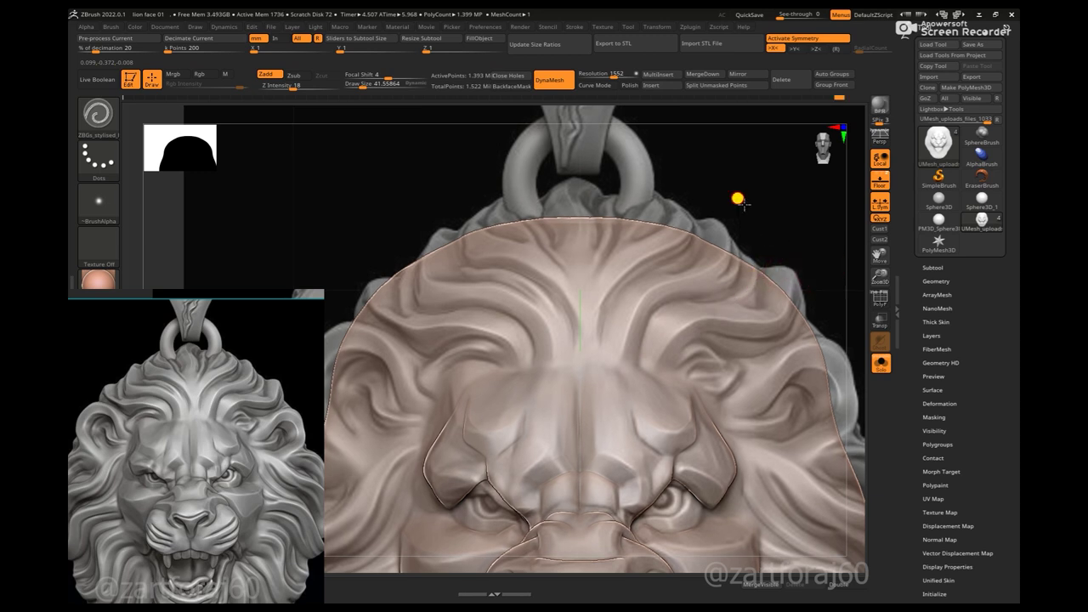
drag(765, 250, 590, 290)
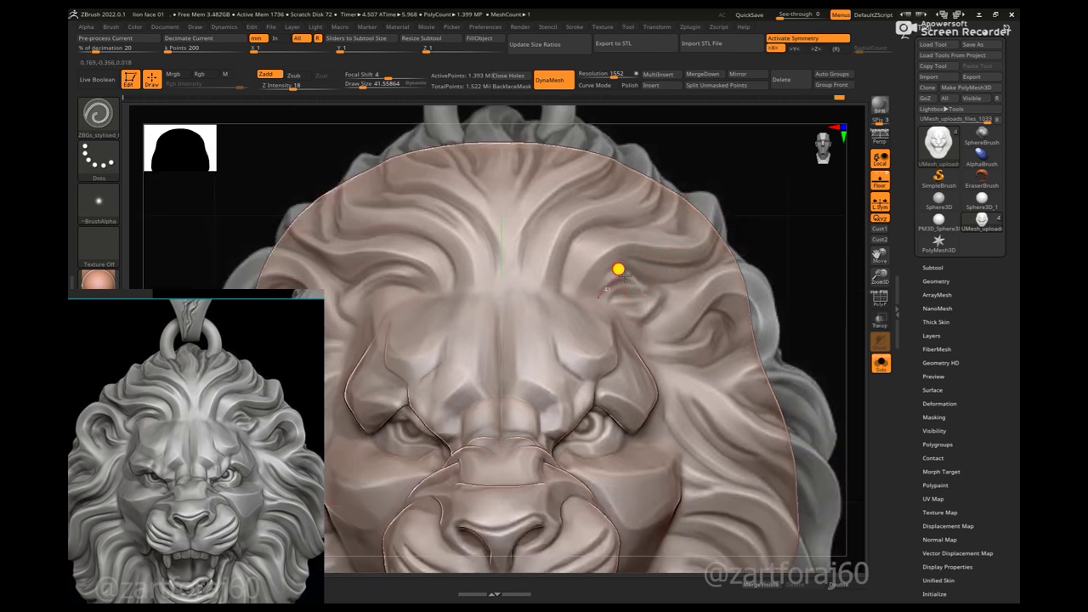
click(882, 187)
key(space)
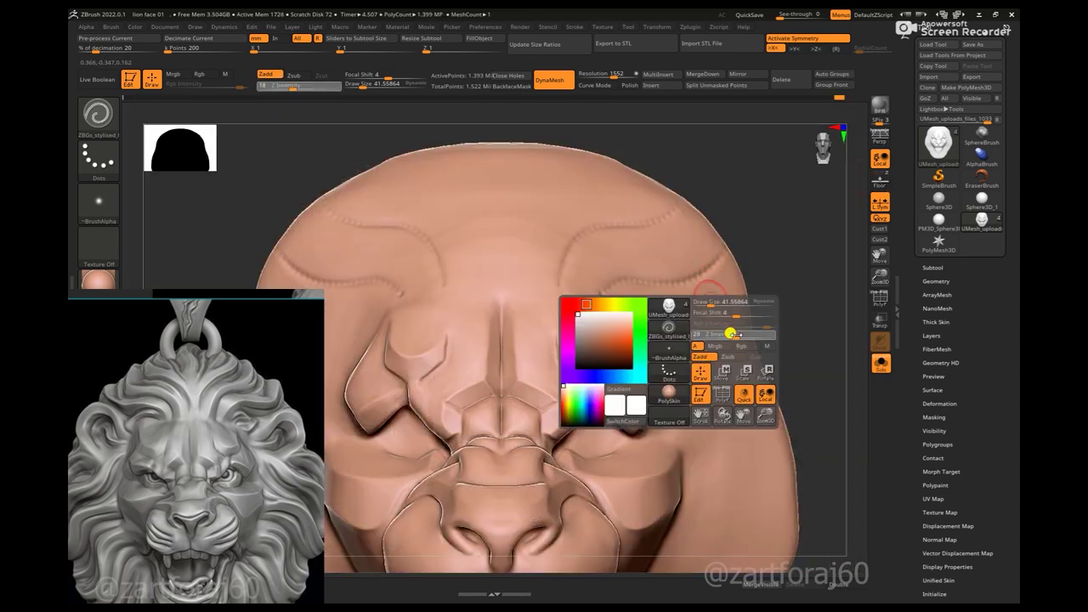
- Smooth away the lower ends of the forehead and right-brow grooves
click(575, 26)
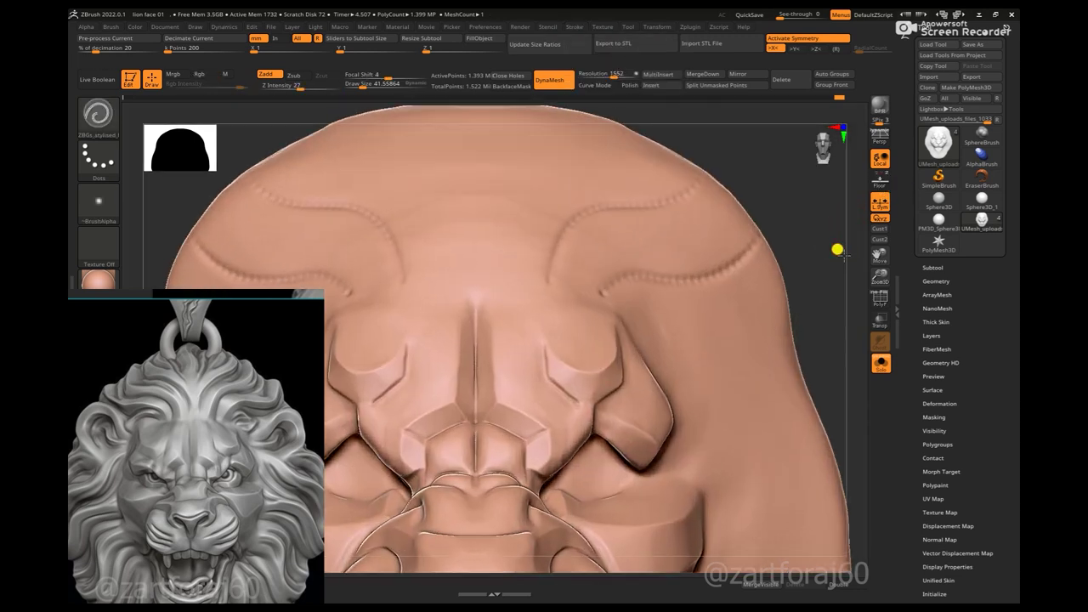
drag(833, 246, 602, 293)
mouse_move(646, 264)
shift+mouse_down()
mouse_move(723, 247)
mouse_move(611, 290)
shift+mouse_up()
mouse_move(687, 261)
shift+mouse_down()
mouse_move(813, 175)
mouse_move(544, 322)
shift+mouse_up()
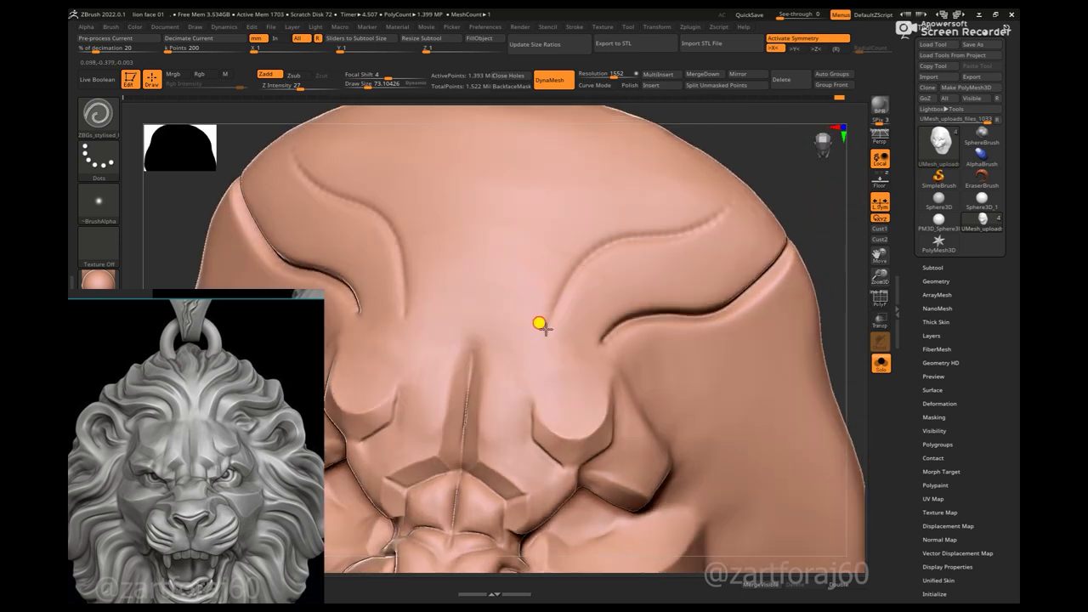
mouse_move(577, 254)
shift+mouse_down()
mouse_move(670, 226)
mouse_move(892, 253)
mouse_move(736, 260)
mouse_move(777, 226)
shift+mouse_up()
- Overlay the grey reference lion, reduce the brush size and reframe the face from the front
alt+drag(712, 144, 731, 235)
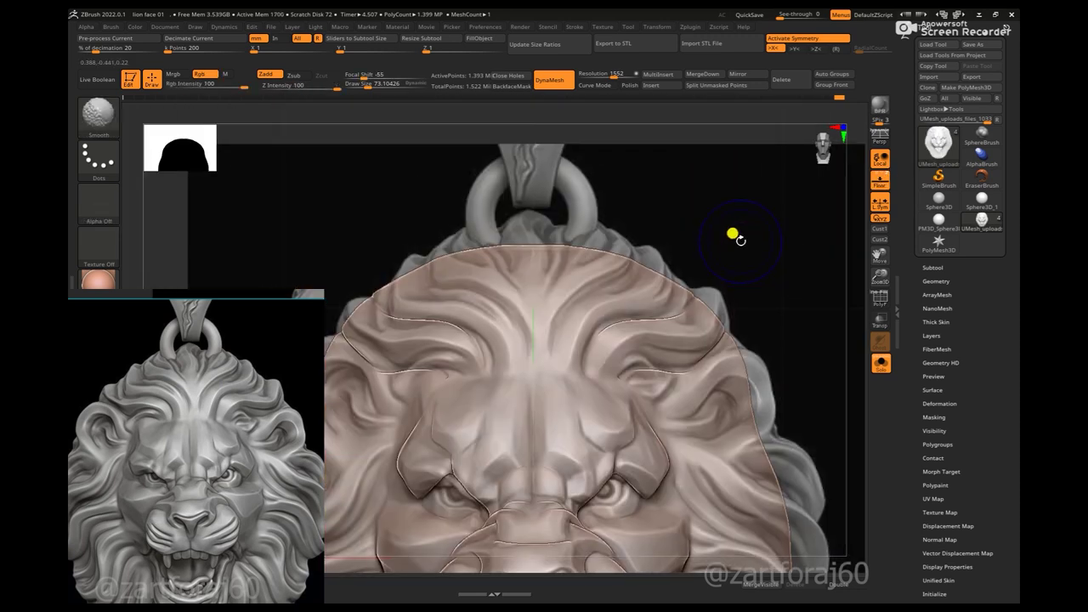
right_drag(545, 353, 550, 321)
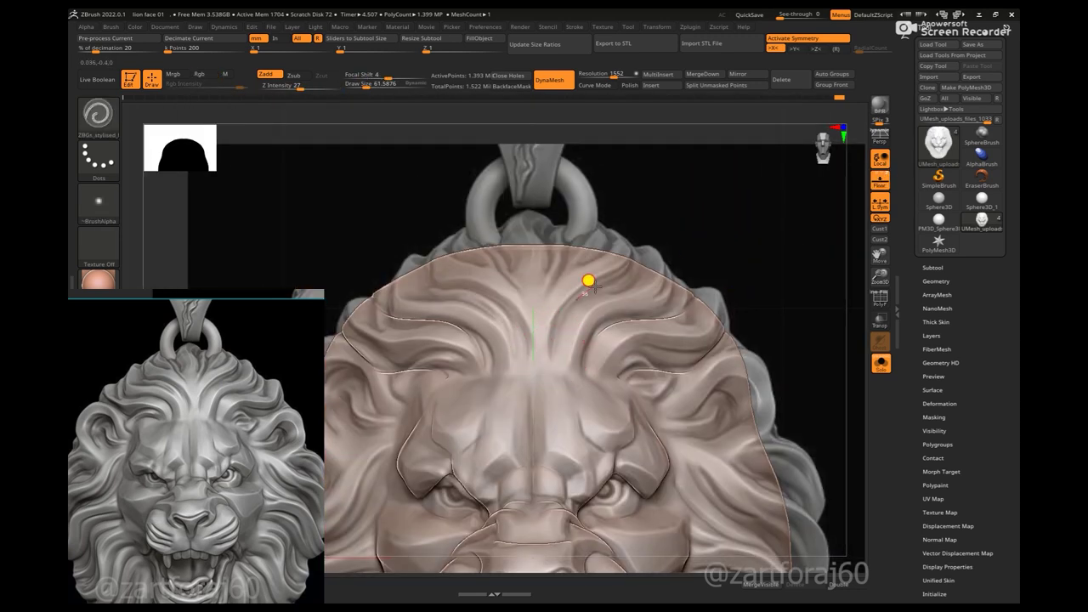
mouse_move(706, 248)
ctrl+mouse_down()
mouse_move(780, 362)
mouse_move(780, 264)
mouse_move(454, 247)
ctrl+mouse_up()
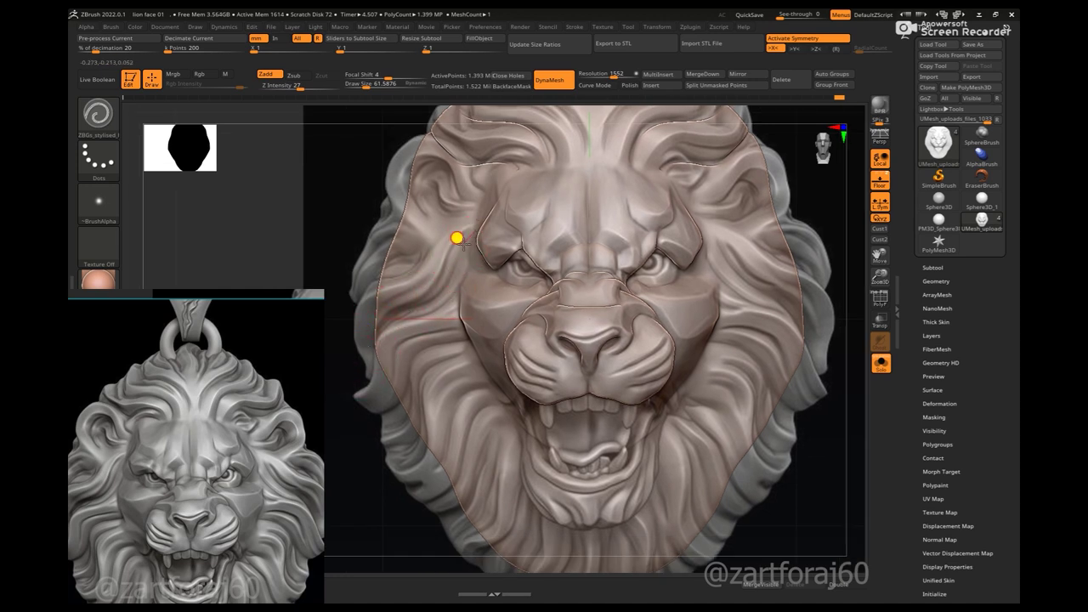
alt+drag(367, 327, 741, 283)
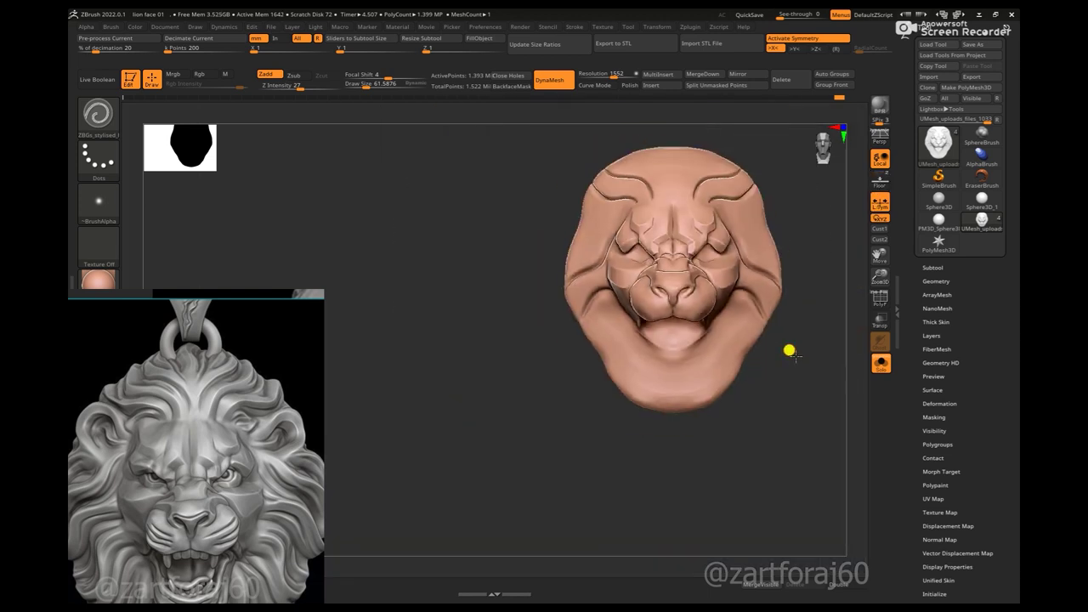
mouse_move(787, 347)
alt+mouse_down()
mouse_move(821, 430)
mouse_move(759, 397)
mouse_move(790, 285)
mouse_move(566, 365)
alt+mouse_up()
scroll(275, 466, up, 3)
scroll(278, 516, up, 3)
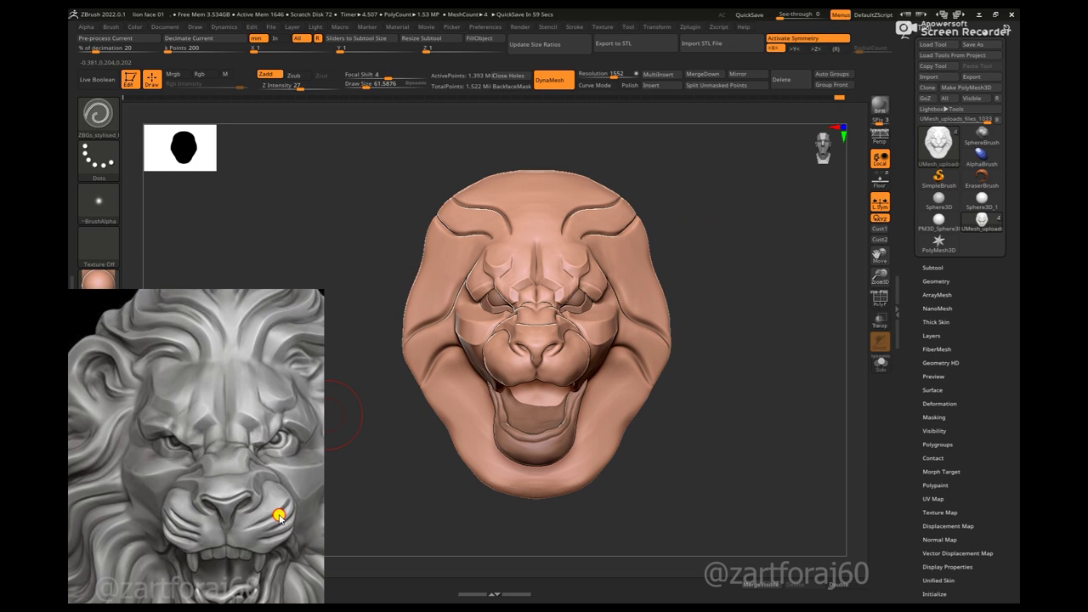
scroll(278, 516, up, 2)
drag(786, 262, 719, 306)
scroll(260, 501, up, 3)
scroll(260, 500, up, 2)
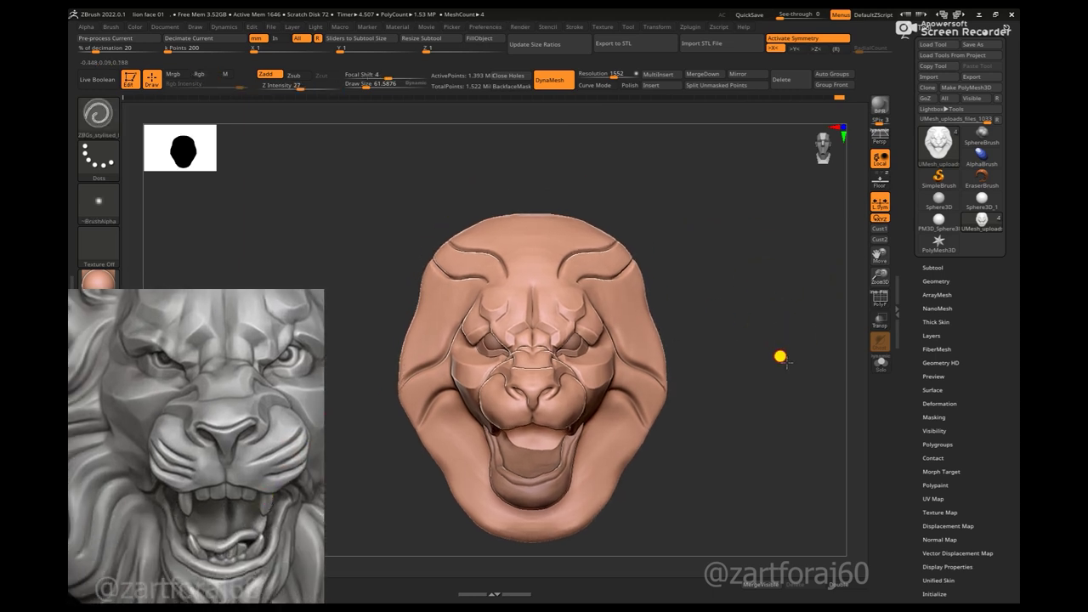
drag(781, 357, 472, 420)
- Select the lower jaw subtool and turn on Solo to isolate it
alt+click(544, 393)
click(881, 361)
mouse_move(780, 360)
ctrl+mouse_down()
mouse_move(881, 181)
mouse_move(689, 359)
mouse_move(675, 479)
ctrl+mouse_up()
- Switch to the ClayBuildup brush with the jaw shown alone in Solo
key(b)
key(m)
key(v)
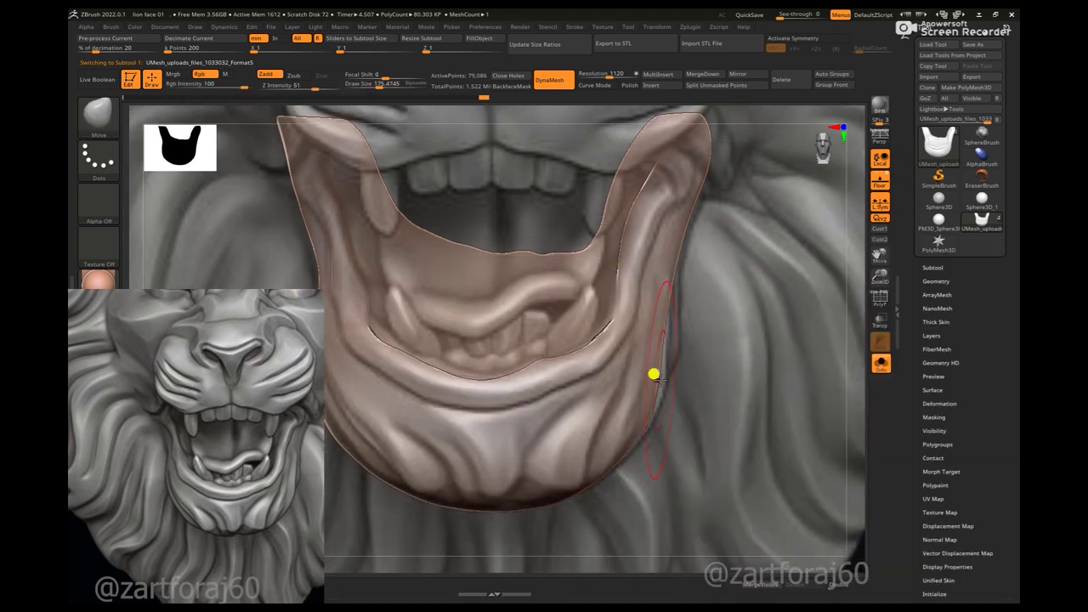
key(shift+p)
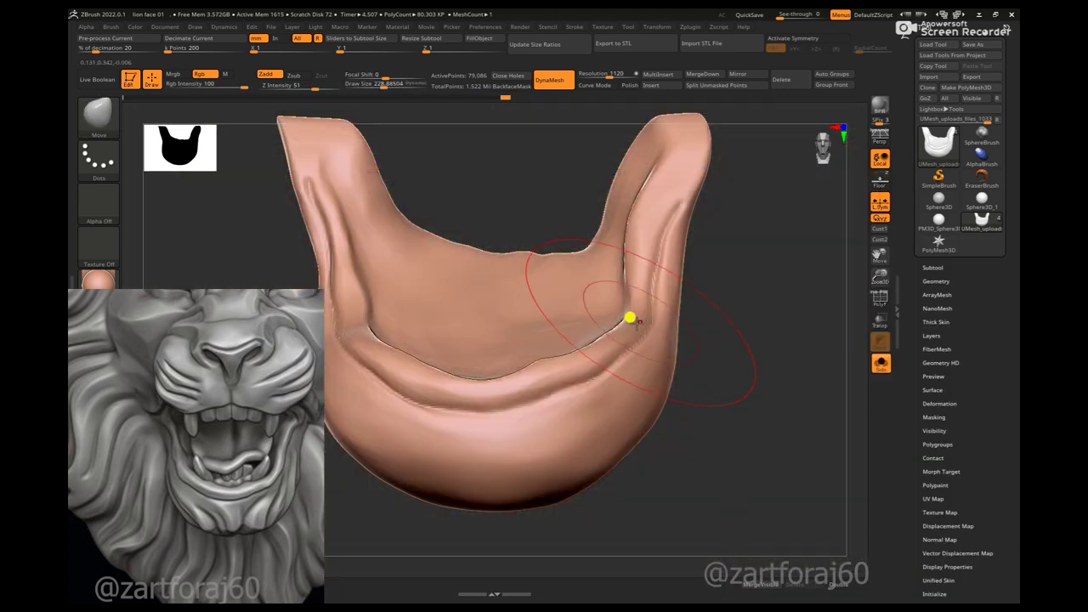
key(b)
key(c)
key(b)
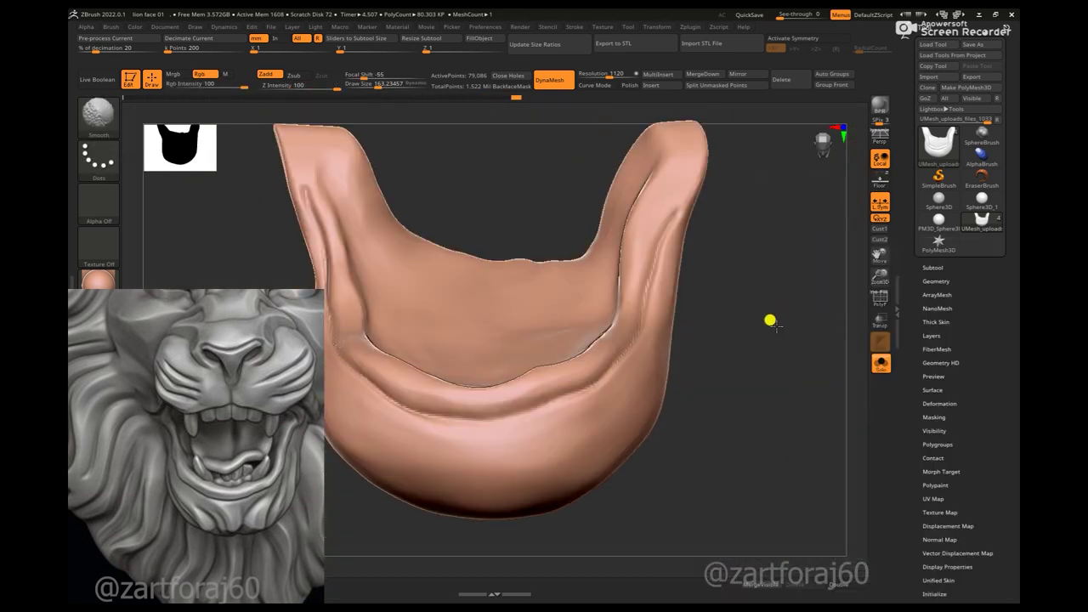
alt+drag(770, 318, 772, 303)
- Remesh the jaw at DynaMesh resolution 1880, about 221,954 points, and inspect it
drag(606, 79, 629, 78)
mouse_move(578, 158)
ctrl+mouse_down()
mouse_move(603, 165)
mouse_move(712, 289)
mouse_move(636, 203)
ctrl+mouse_up()
mouse_move(597, 287)
mouse_down()
mouse_move(712, 284)
mouse_move(579, 338)
mouse_up()
mouse_move(513, 425)
mouse_down()
mouse_move(694, 304)
mouse_move(656, 166)
mouse_up()
mouse_move(625, 230)
mouse_down()
mouse_move(644, 199)
mouse_move(881, 371)
mouse_up()
click(881, 372)
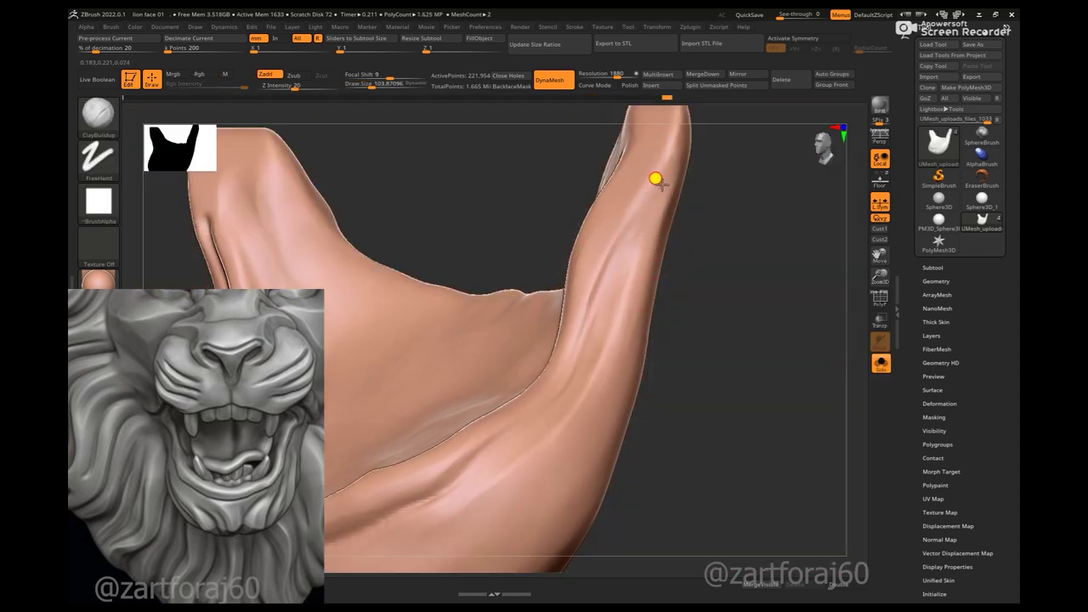
- Build up clay along the jaw arm, enlarging the brush toward the upper-left tip
drag(731, 204, 670, 202)
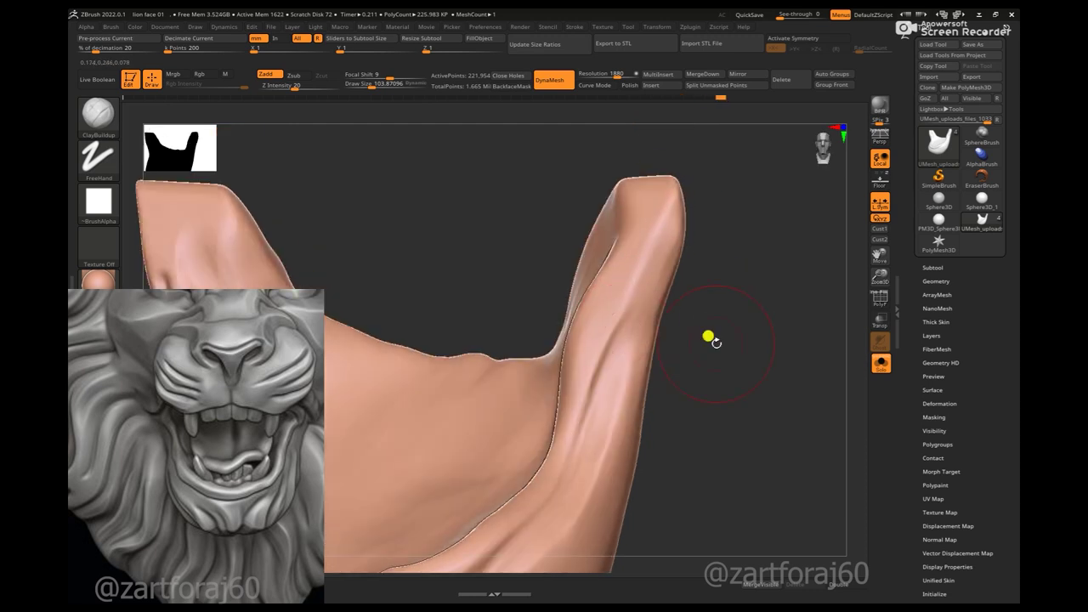
drag(709, 338, 630, 271)
right_drag(652, 248, 645, 250)
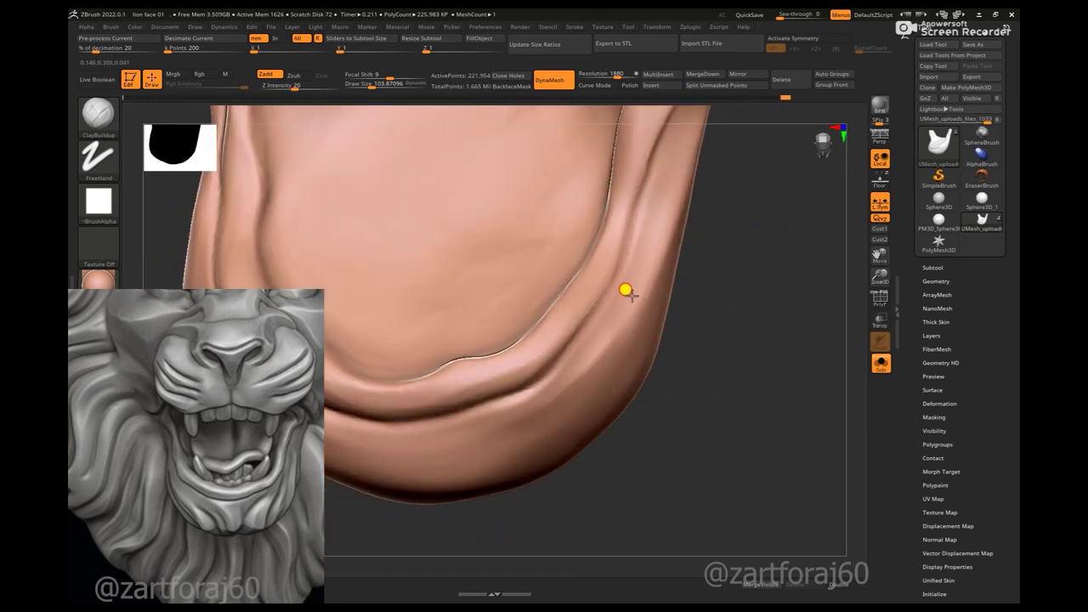
drag(749, 301, 571, 289)
mouse_move(516, 317)
mouse_down()
mouse_move(401, 338)
mouse_move(403, 417)
mouse_move(639, 428)
mouse_move(602, 213)
mouse_up()
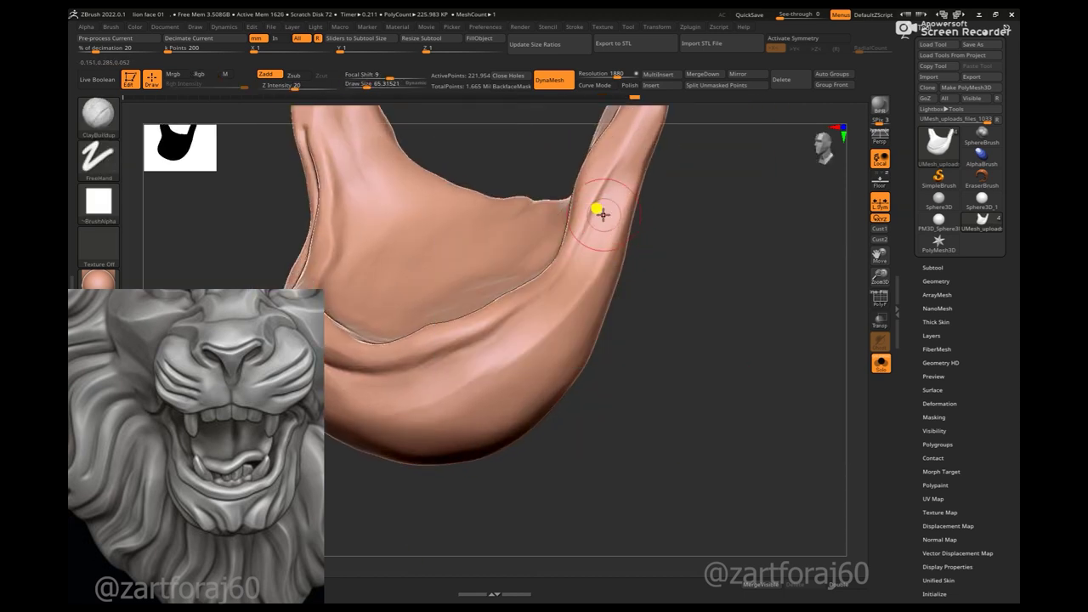
right_click(491, 333)
mouse_move(490, 333)
right_down()
mouse_move(637, 228)
mouse_move(620, 219)
right_up()
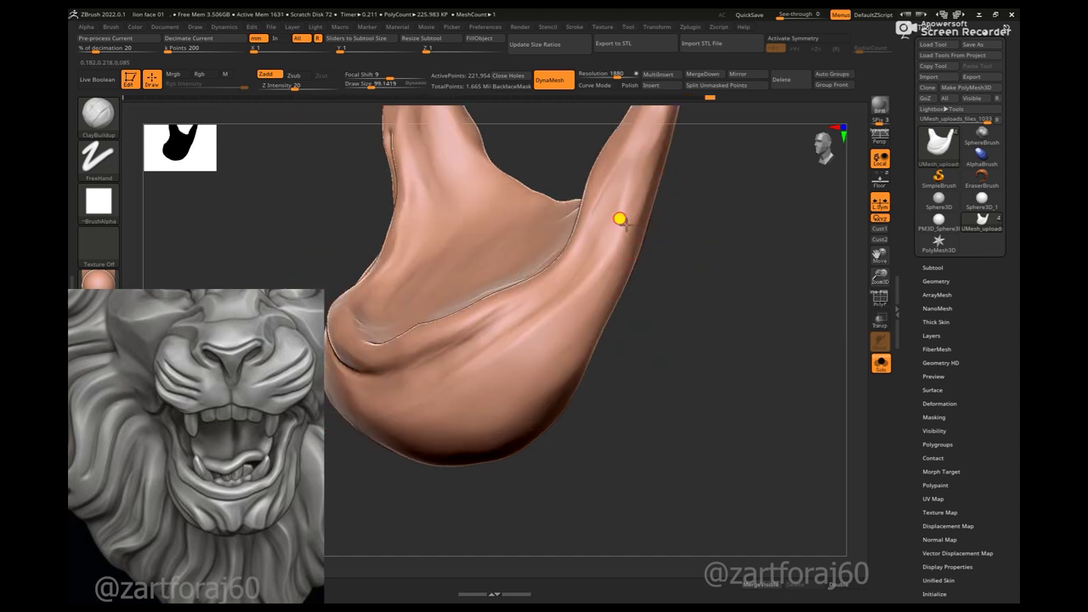
drag(611, 210, 545, 303)
mouse_move(498, 341)
right_down()
mouse_move(739, 316)
mouse_move(457, 466)
mouse_move(436, 232)
right_up()
right_click(438, 180)
mouse_move(407, 281)
ctrl+right_down()
mouse_move(460, 276)
mouse_move(433, 178)
ctrl+right_up()
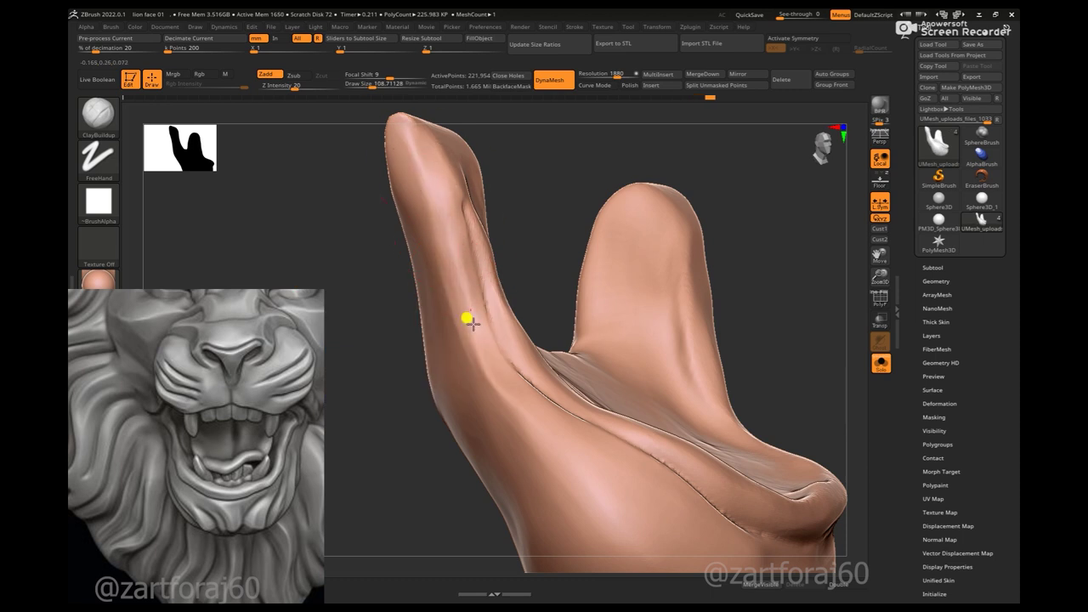
- Build up the surface along the jaw's arm and its lower-right area
mouse_move(545, 250)
right_down()
mouse_move(360, 432)
mouse_move(492, 272)
mouse_move(556, 476)
mouse_move(632, 403)
mouse_move(476, 366)
mouse_move(504, 355)
right_up()
right_click(478, 353)
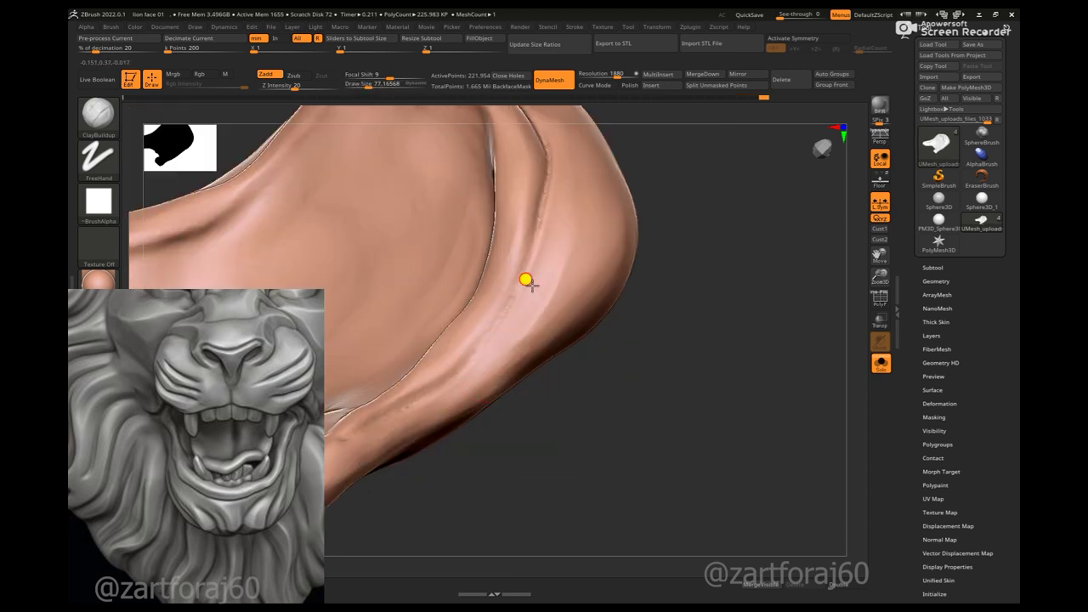
right_drag(527, 280, 522, 313)
right_click(541, 237)
mouse_move(632, 372)
right_down()
mouse_move(550, 299)
mouse_move(665, 299)
mouse_move(637, 212)
right_up()
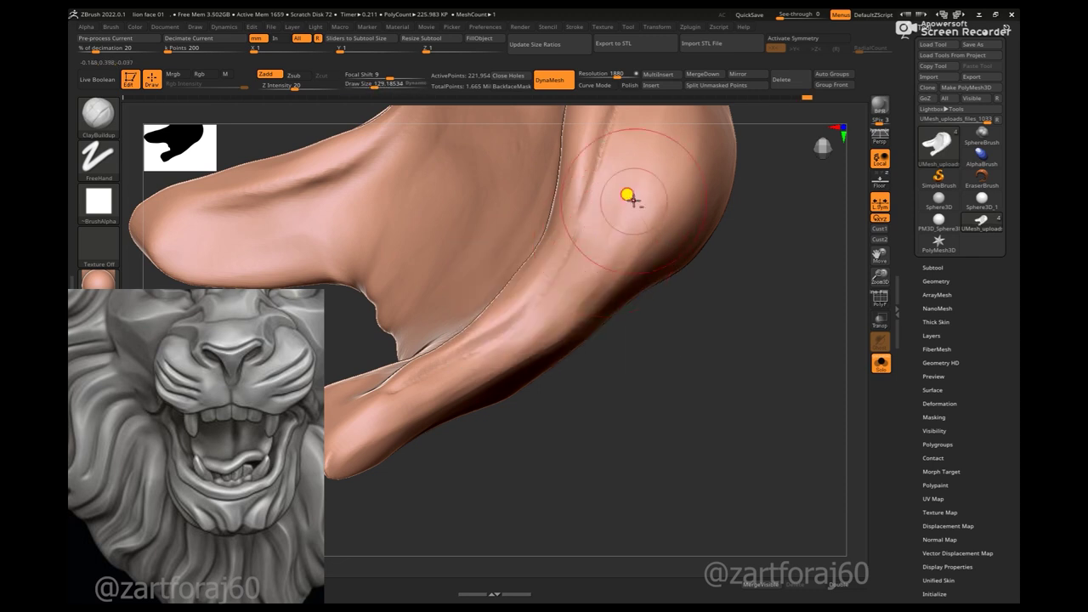
mouse_move(515, 331)
right_down()
mouse_move(710, 361)
mouse_move(493, 369)
mouse_move(531, 343)
right_up()
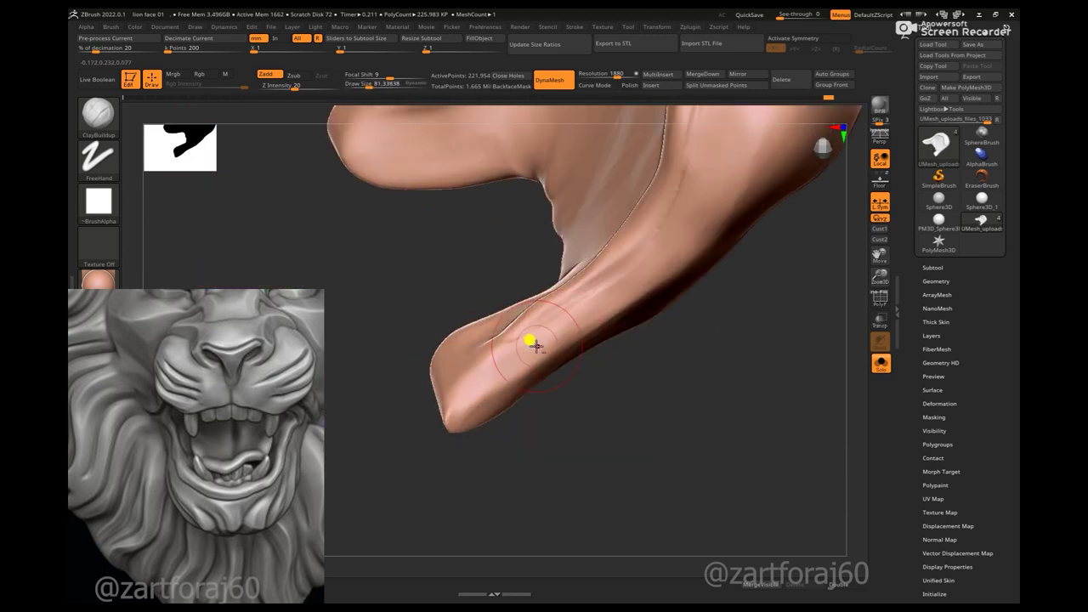
drag(579, 321, 657, 232)
mouse_move(466, 361)
right_down()
mouse_move(729, 348)
mouse_move(821, 485)
mouse_move(639, 454)
mouse_move(644, 335)
right_up()
drag(606, 344, 637, 362)
- Sculpt the jaw surface near its arm from several angles
right_drag(755, 361, 649, 365)
mouse_move(685, 312)
right_down()
mouse_move(700, 347)
mouse_move(660, 316)
mouse_move(753, 323)
mouse_move(705, 225)
right_up()
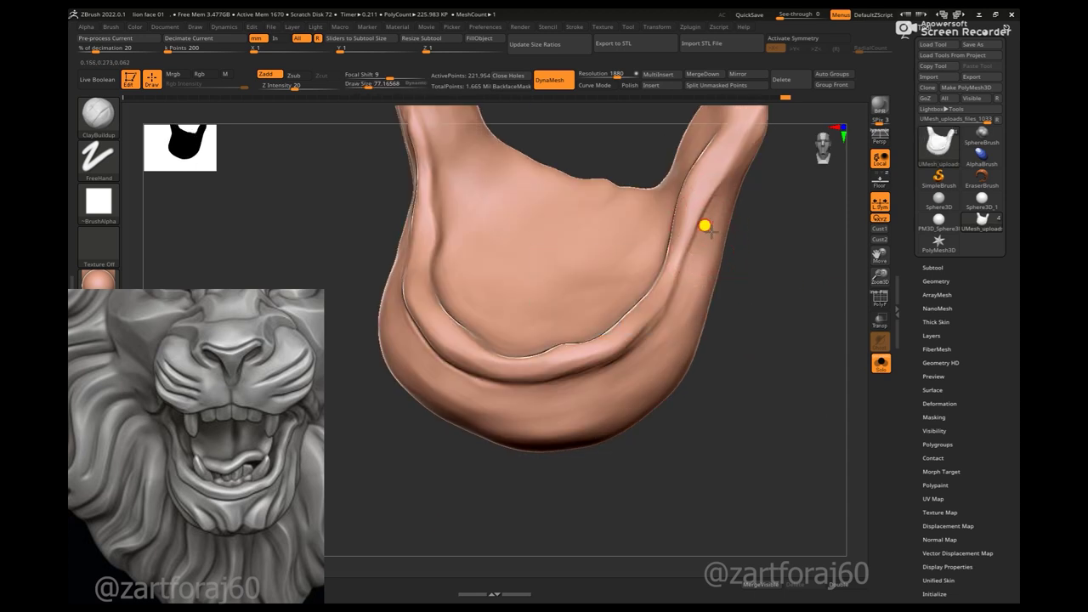
mouse_move(644, 323)
right_down()
mouse_move(587, 357)
mouse_move(517, 488)
mouse_move(604, 389)
right_up()
mouse_move(481, 273)
right_down()
mouse_move(457, 354)
mouse_move(554, 349)
mouse_move(541, 257)
right_up()
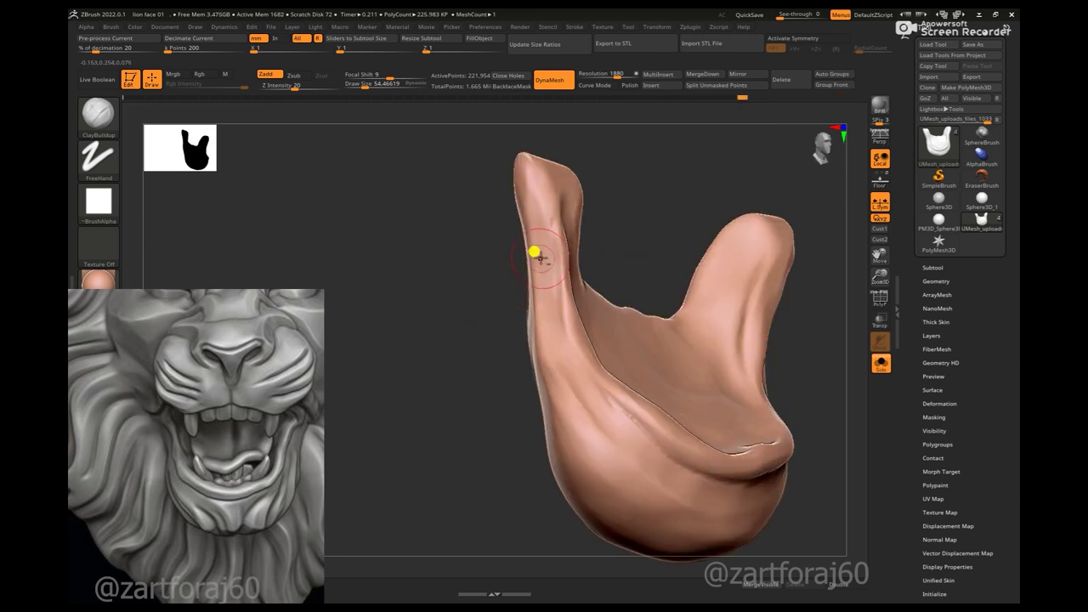
right_drag(553, 324, 517, 397)
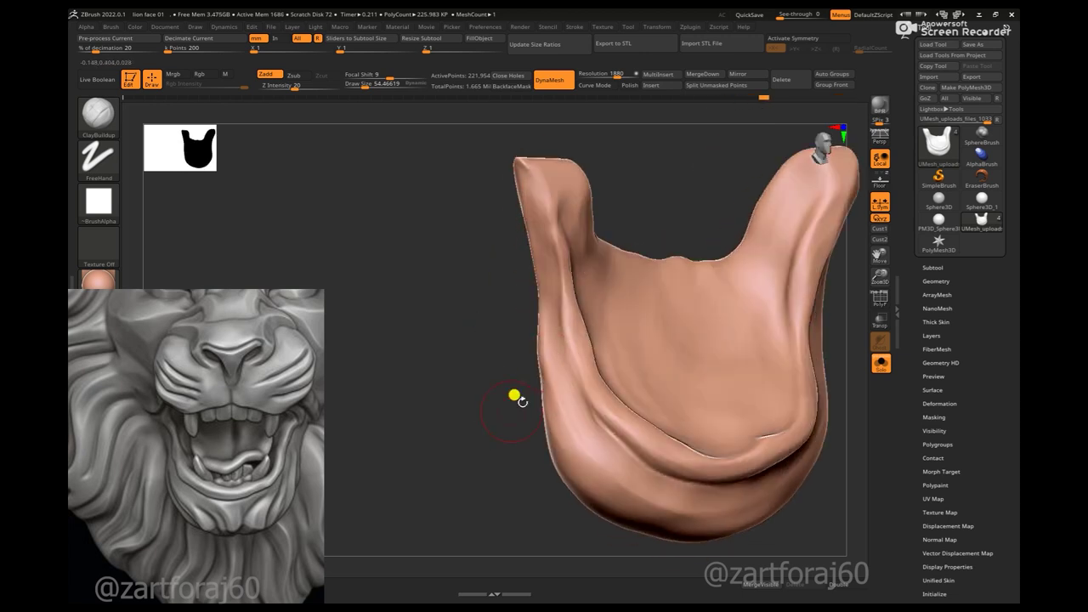
right_drag(593, 437, 531, 362)
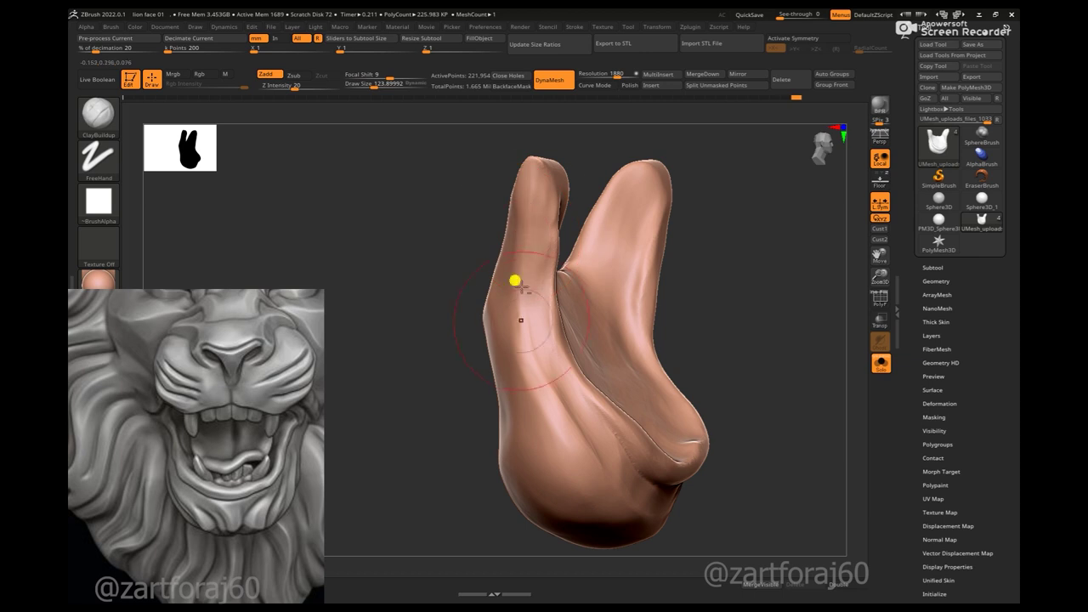
drag(531, 387, 559, 407)
right_drag(592, 471, 680, 341)
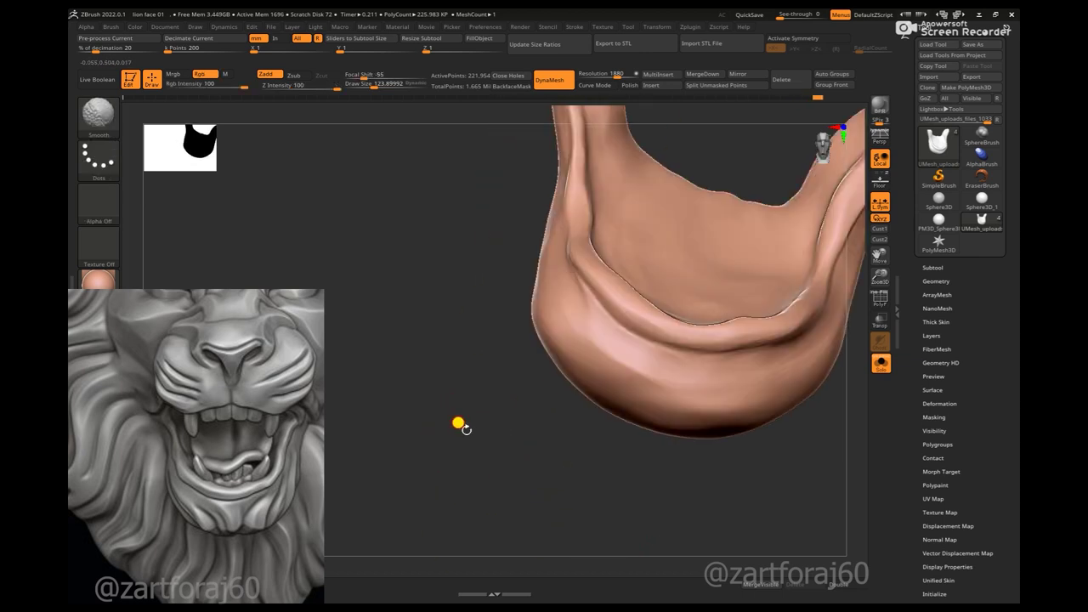
right_drag(520, 308, 557, 258)
mouse_move(666, 362)
right_down()
mouse_move(737, 318)
mouse_move(620, 333)
right_up()
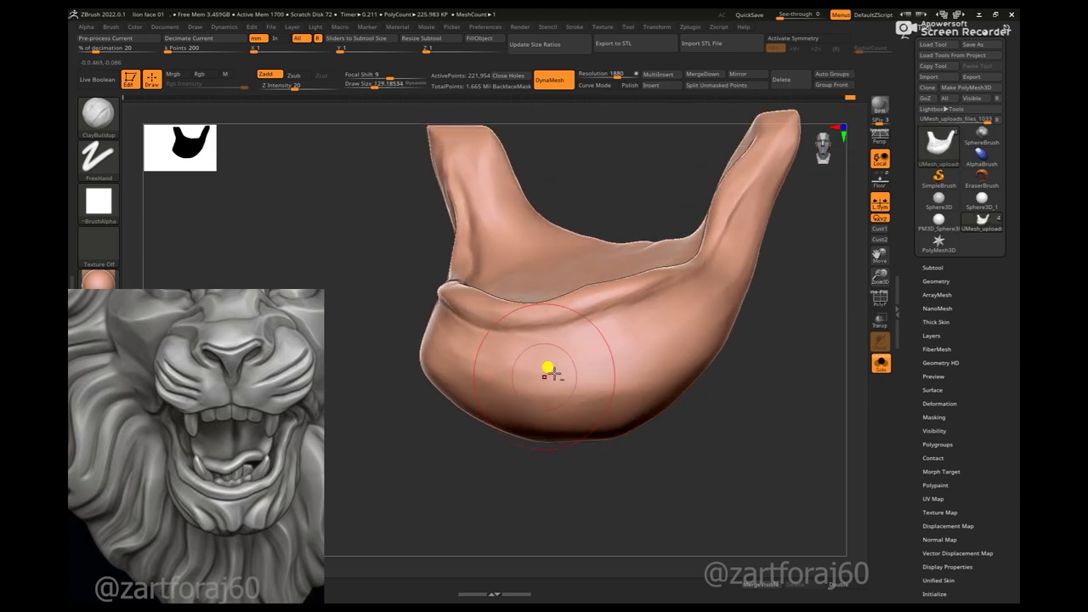
right_drag(548, 371, 657, 316)
right_drag(576, 366, 779, 393)
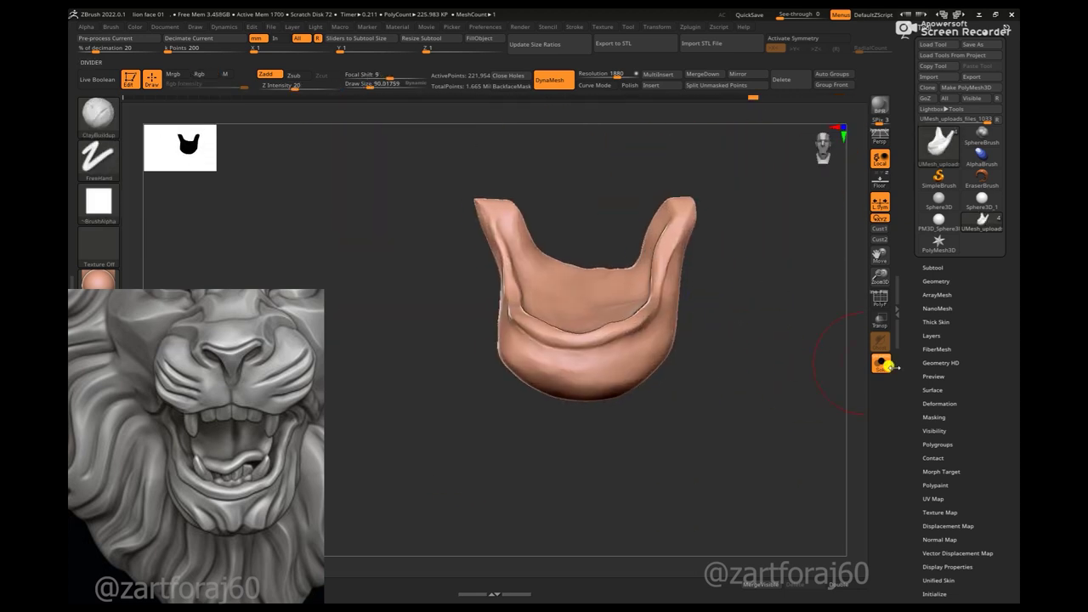
- Soften the dark groove across the isolated jaw and reshape its middle
click(881, 363)
click(881, 363)
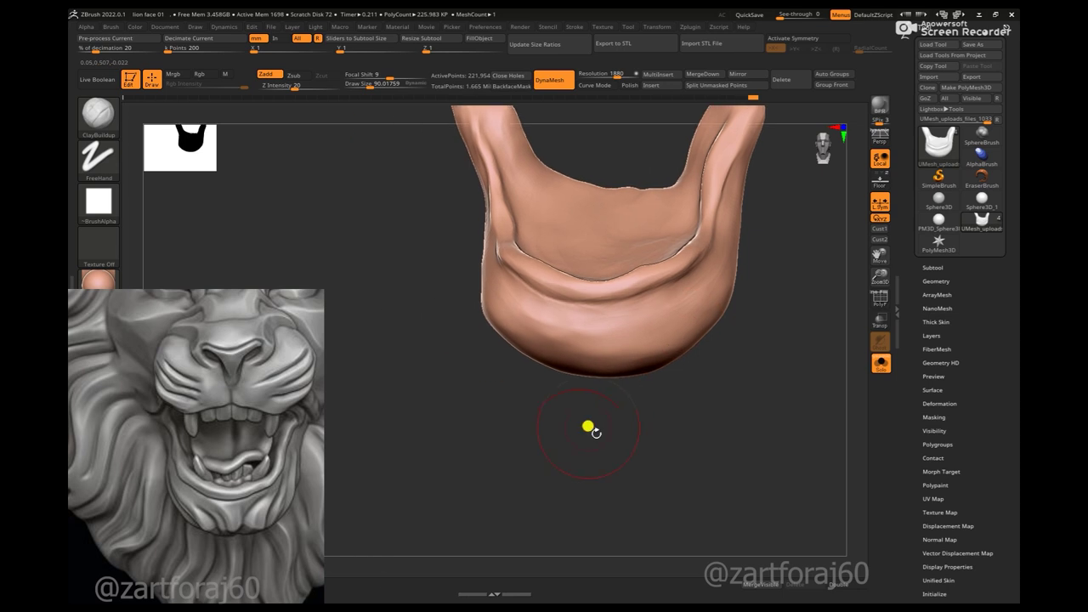
right_drag(588, 428, 595, 300)
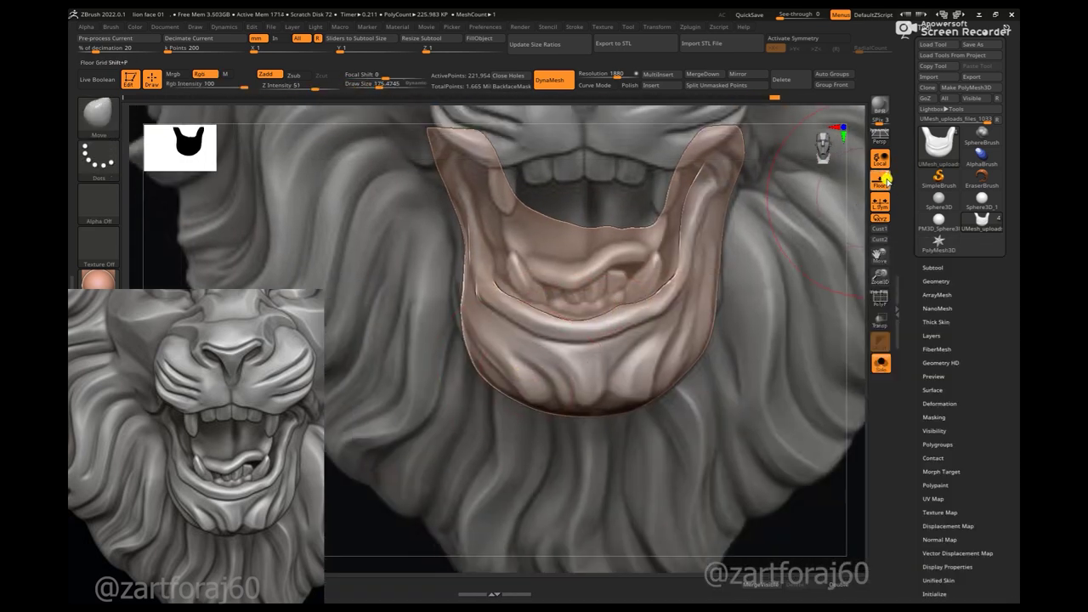
right_drag(595, 439, 538, 317)
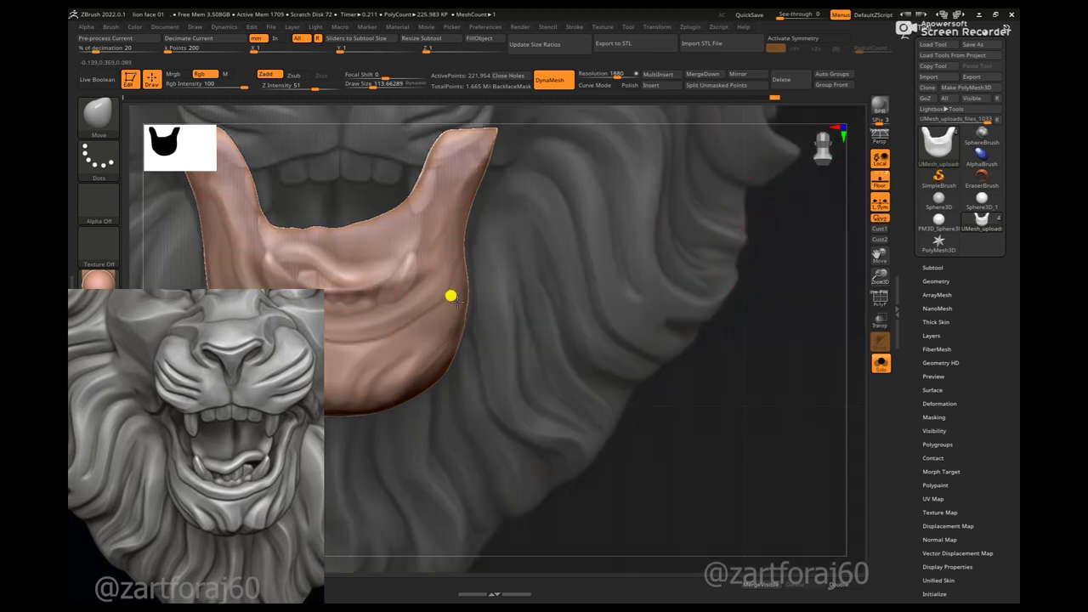
right_drag(451, 329, 486, 339)
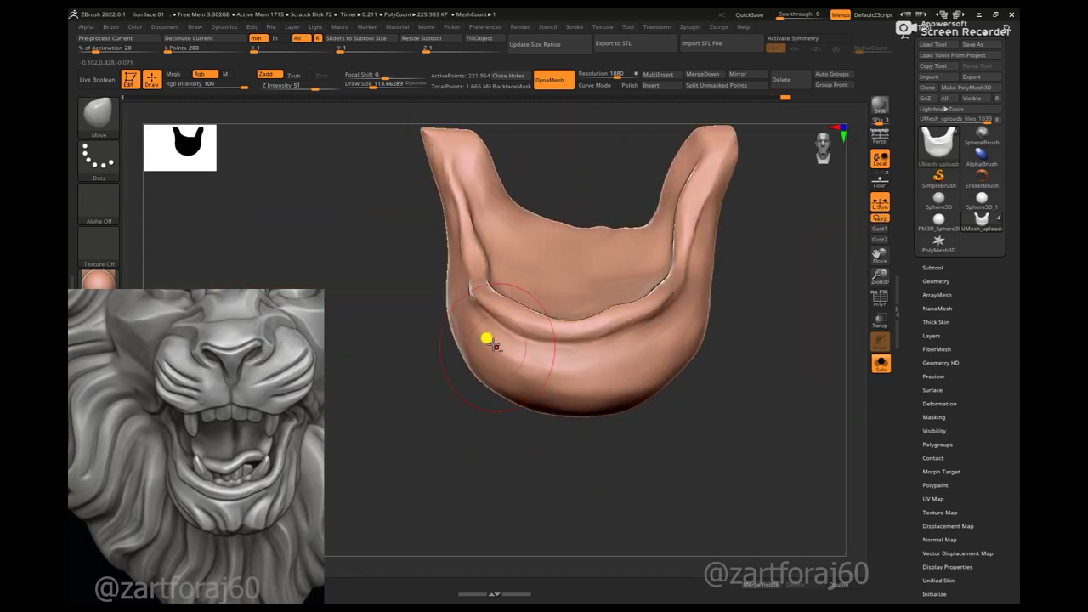
right_drag(491, 468, 583, 400)
mouse_move(669, 328)
right_down()
mouse_move(739, 308)
mouse_move(553, 324)
right_up()
mouse_move(552, 323)
shift+mouse_down()
mouse_move(520, 268)
mouse_move(649, 301)
mouse_move(603, 260)
shift+mouse_up()
mouse_move(603, 260)
right_down()
mouse_move(656, 435)
mouse_move(651, 397)
mouse_move(727, 364)
mouse_move(540, 348)
right_up()
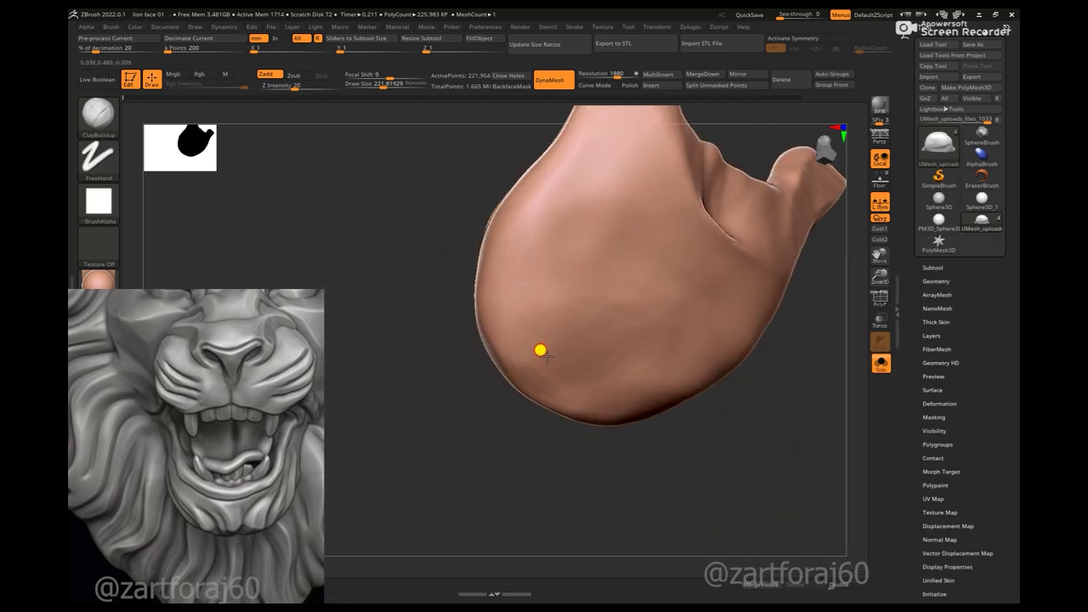
right_drag(617, 272, 459, 433)
- Inspect the pointed teardrop piece, reduce the brush to about 85, then select the main face subtool
mouse_move(284, 466)
right_down()
mouse_move(649, 397)
mouse_move(546, 306)
right_up()
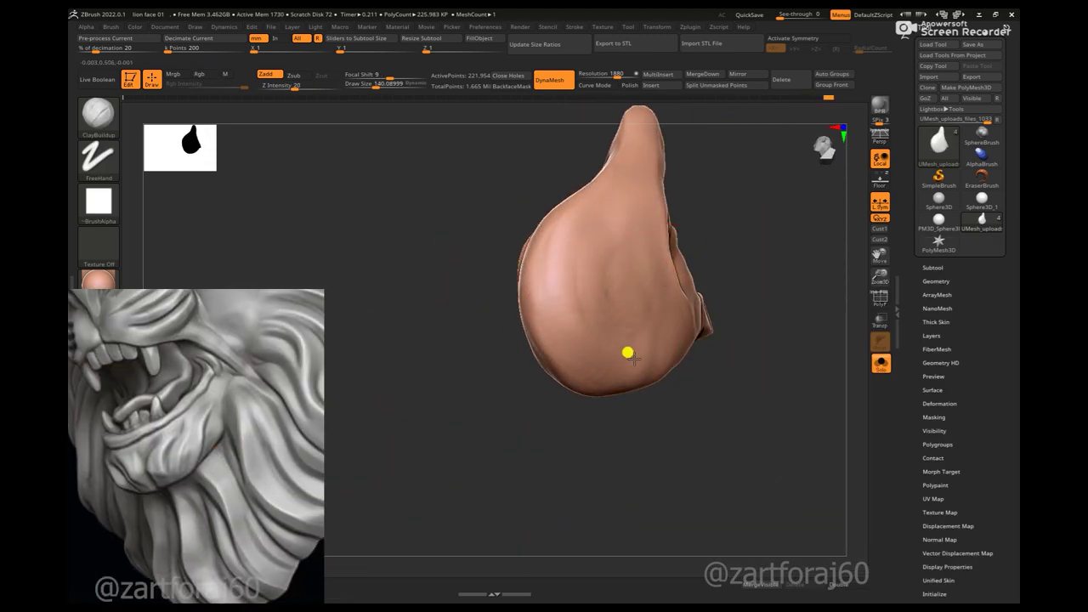
right_drag(637, 265, 649, 367)
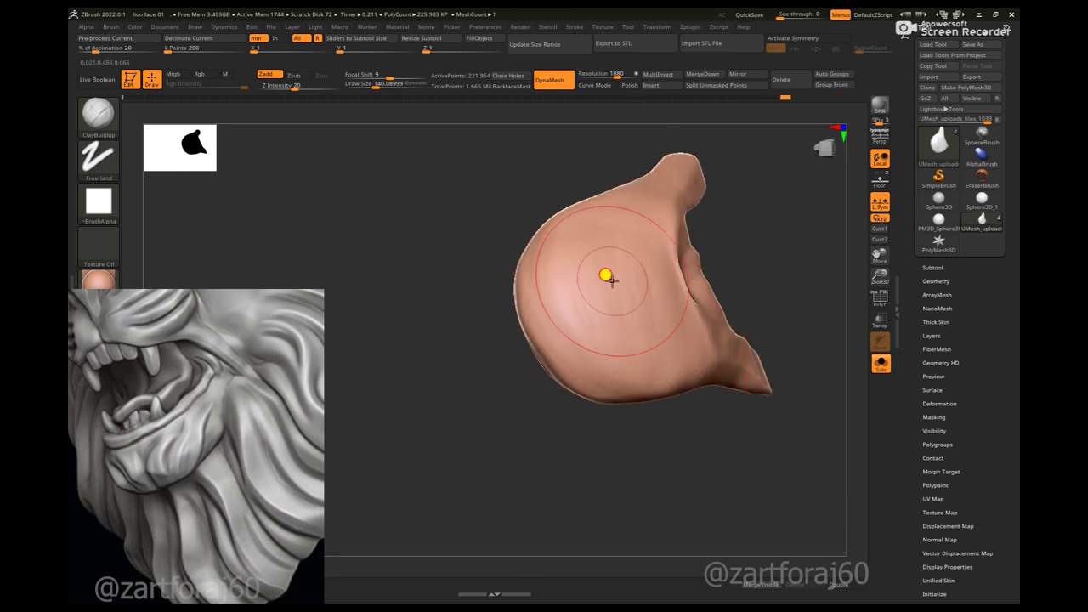
right_drag(605, 274, 668, 354)
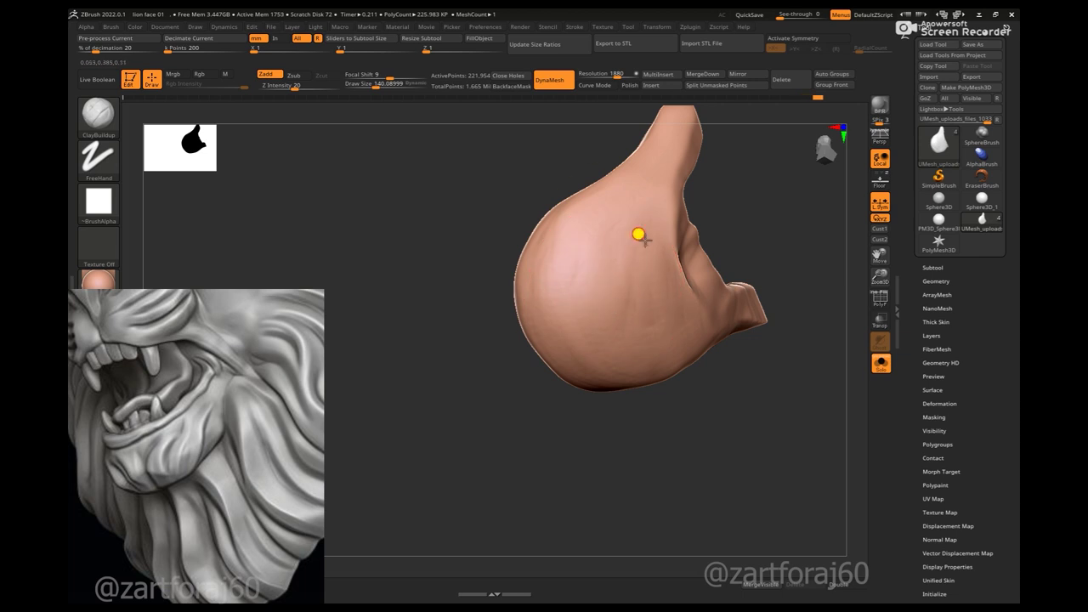
mouse_move(703, 416)
right_down()
mouse_move(636, 357)
mouse_move(685, 372)
mouse_move(535, 253)
right_up()
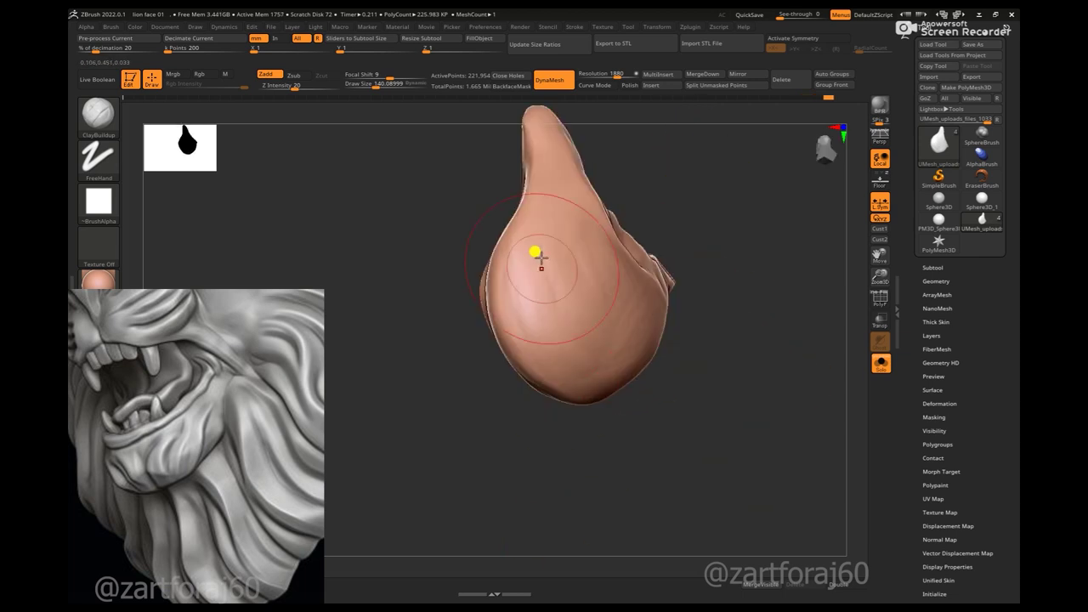
mouse_move(602, 337)
right_down()
mouse_move(722, 445)
mouse_move(633, 303)
mouse_move(692, 450)
mouse_move(528, 367)
right_up()
mouse_move(523, 323)
right_down()
mouse_move(768, 420)
mouse_move(676, 335)
mouse_move(523, 289)
mouse_move(550, 380)
right_up()
key(space)
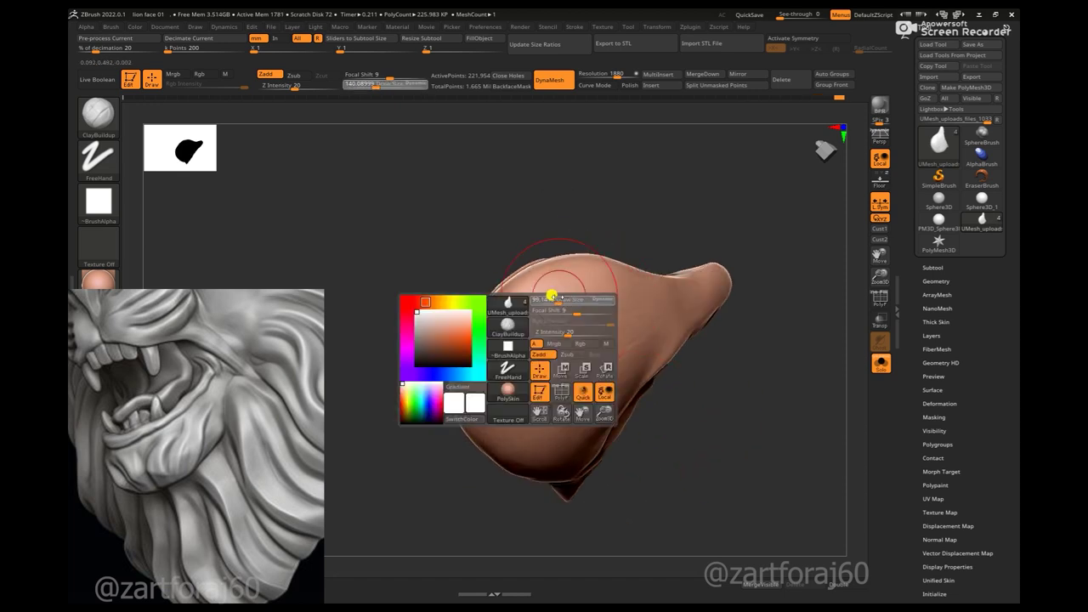
right_drag(498, 330, 490, 347)
key(Down)
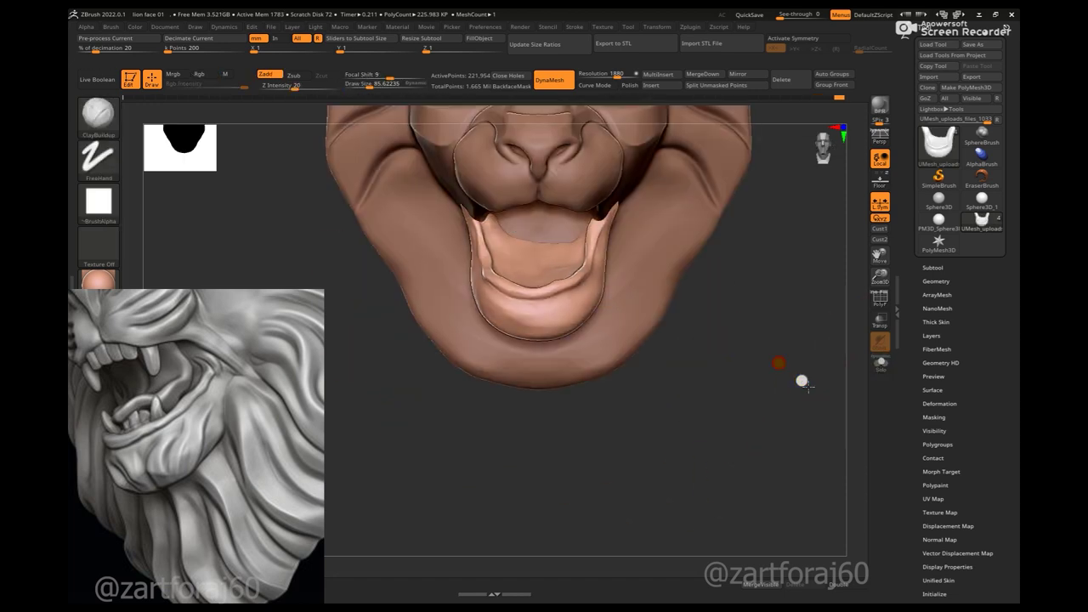
- Turn on X symmetry and select the detailed grey lion subtool, zoomed on the nose
key(x)
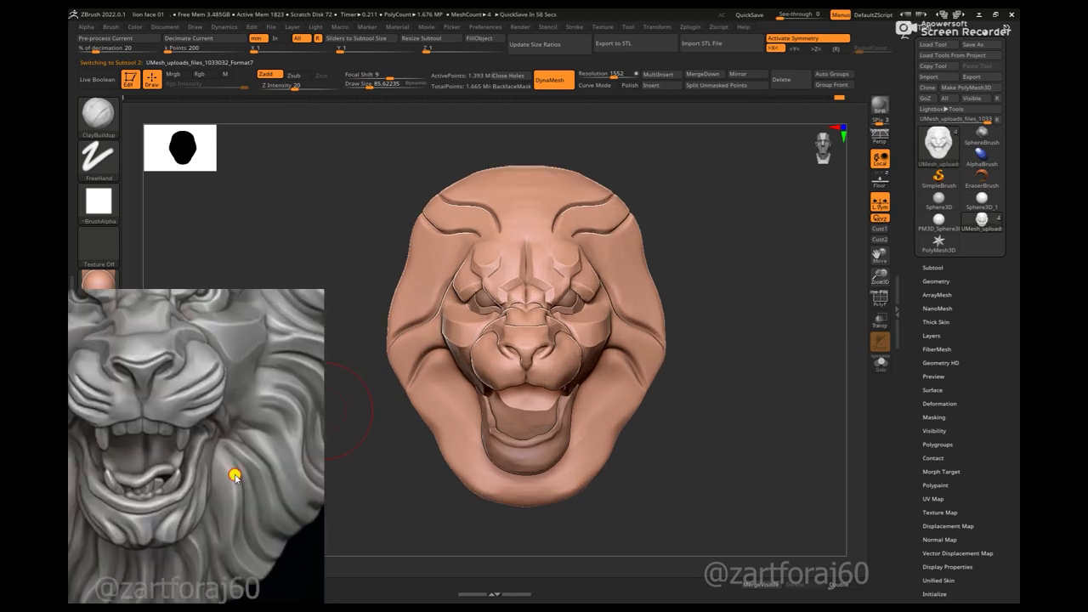
mouse_move(706, 411)
right_down()
mouse_move(751, 374)
mouse_move(571, 274)
right_up()
key(Up)
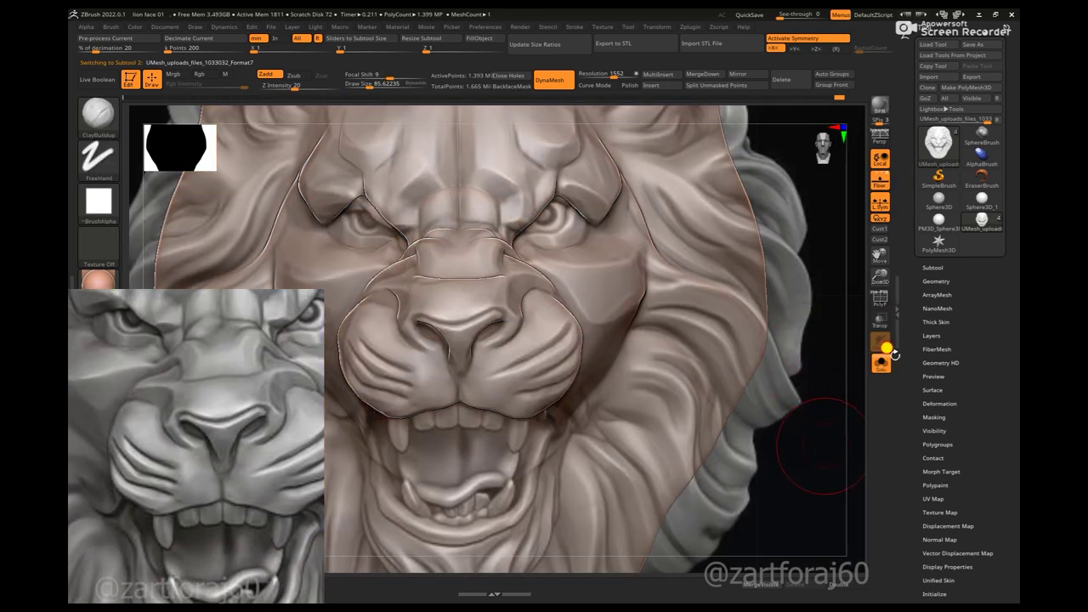
key(Down)
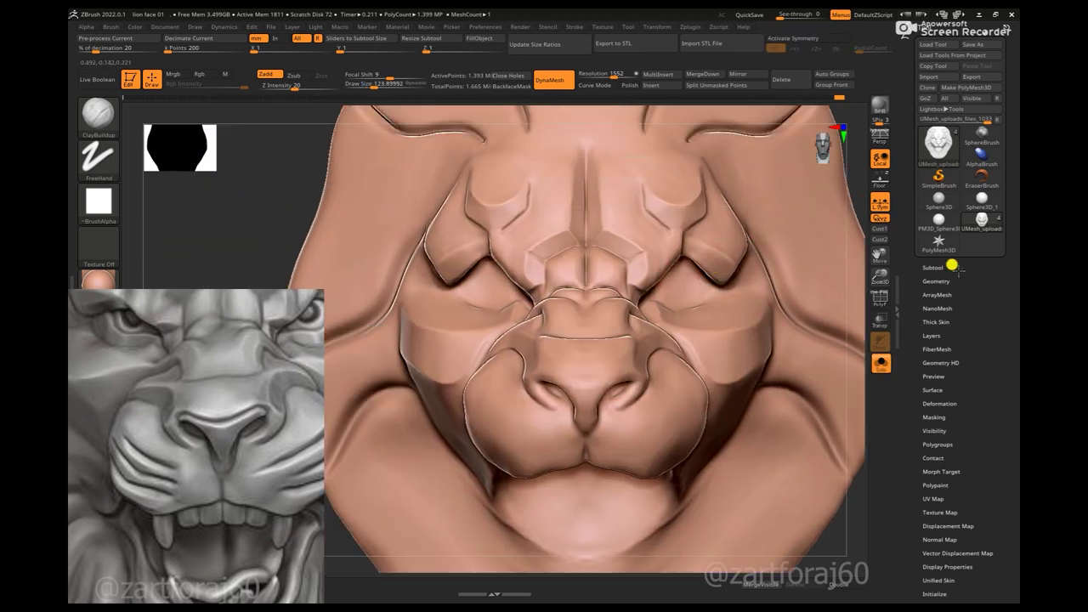
key(Up)
mouse_move(295, 221)
ctrl+right_down()
mouse_move(399, 236)
mouse_move(651, 328)
mouse_move(764, 250)
mouse_move(809, 298)
mouse_move(659, 287)
ctrl+right_up()
- With the Move brush, pull the cheek and muzzle down and left, shrinking the brush to 90
key(b)
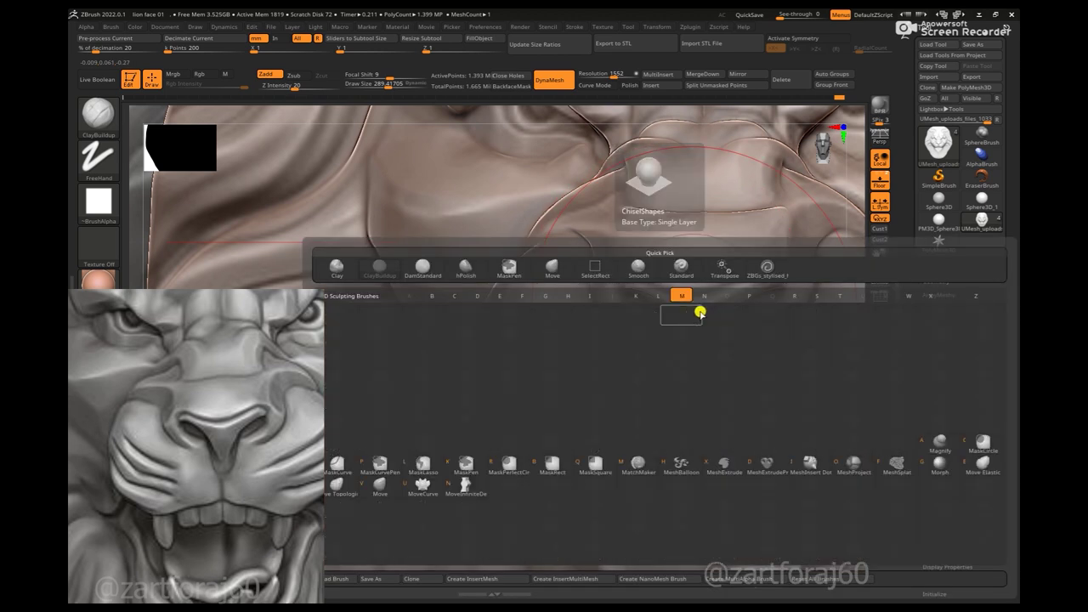
key(m)
key(v)
key(space)
drag(551, 215, 523, 292)
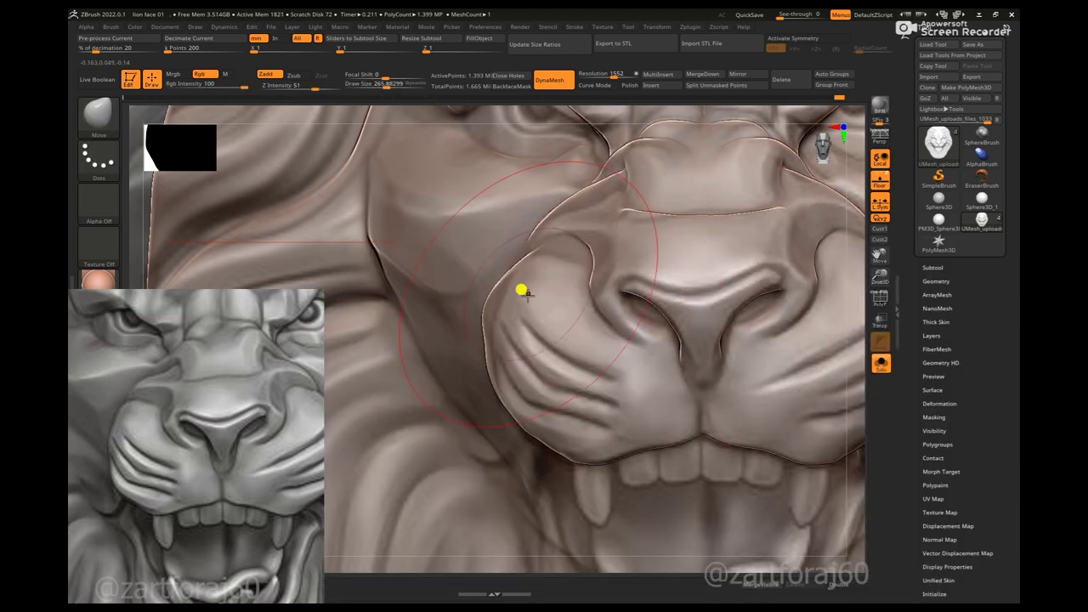
key(bracketleft)
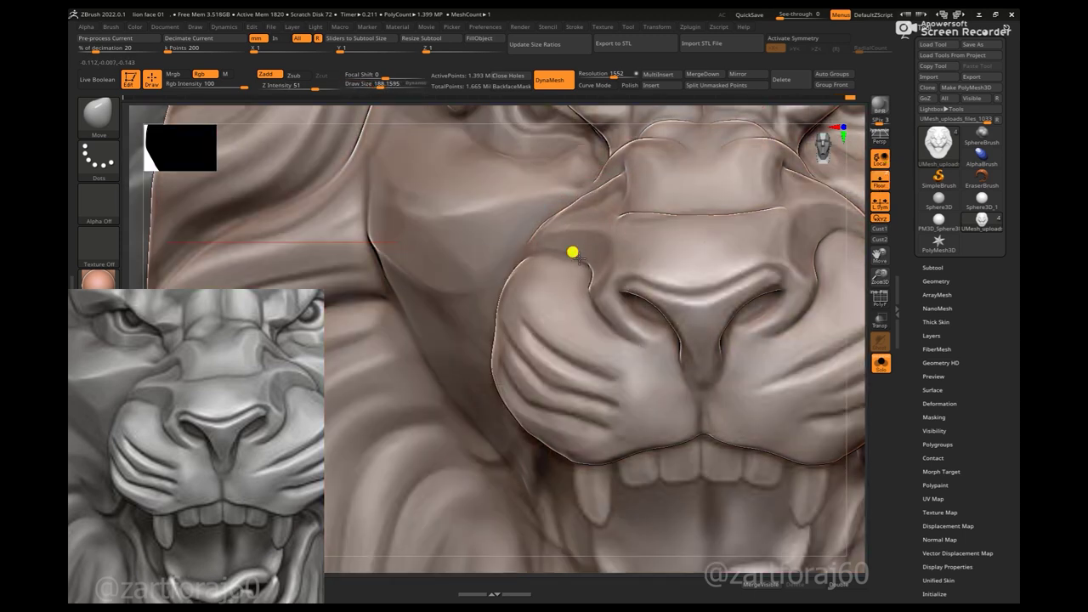
key(bracketleft)
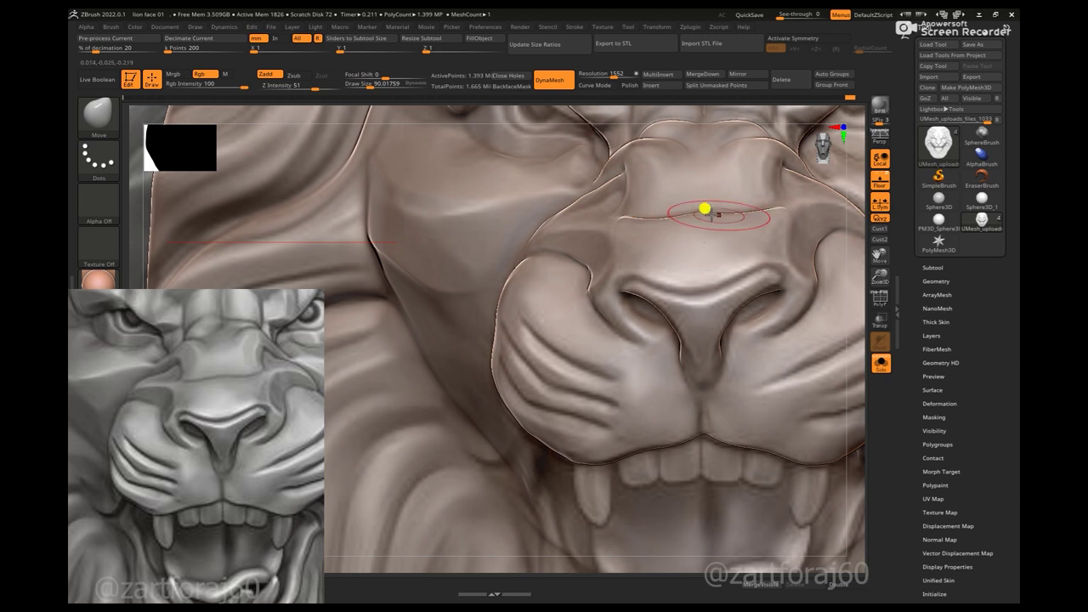
right_drag(648, 154, 699, 237)
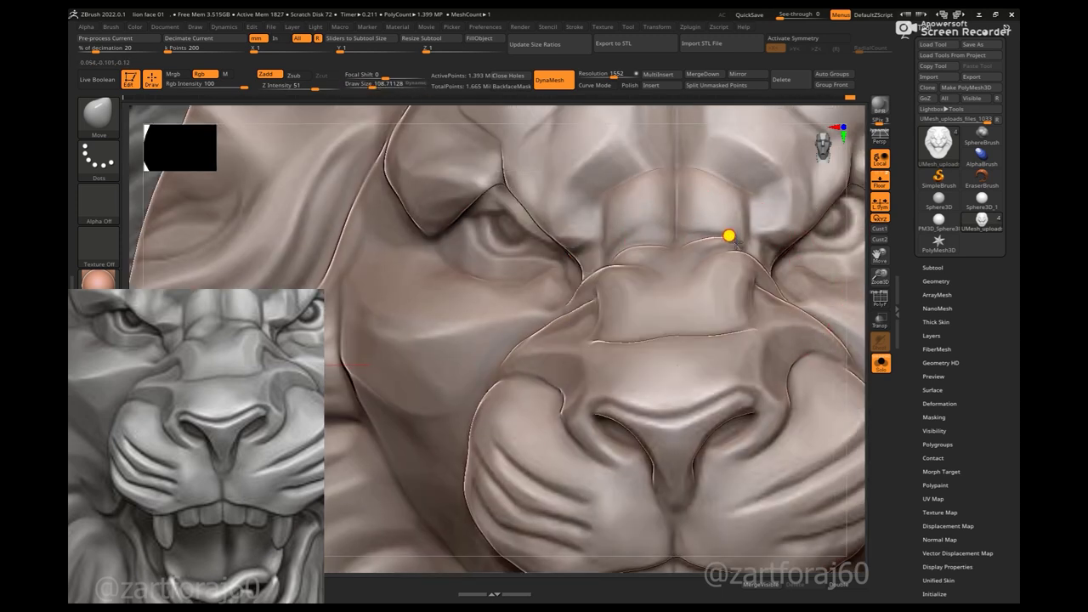
drag(727, 238, 687, 240)
- Extend the nose-bridge crease upward, then enlarge the brush to about 175
mouse_move(724, 120)
alt+right_down()
mouse_move(588, 244)
mouse_move(564, 214)
alt+right_up()
mouse_move(549, 252)
alt+right_down()
mouse_move(676, 113)
mouse_move(587, 265)
alt+right_up()
drag(561, 270, 555, 238)
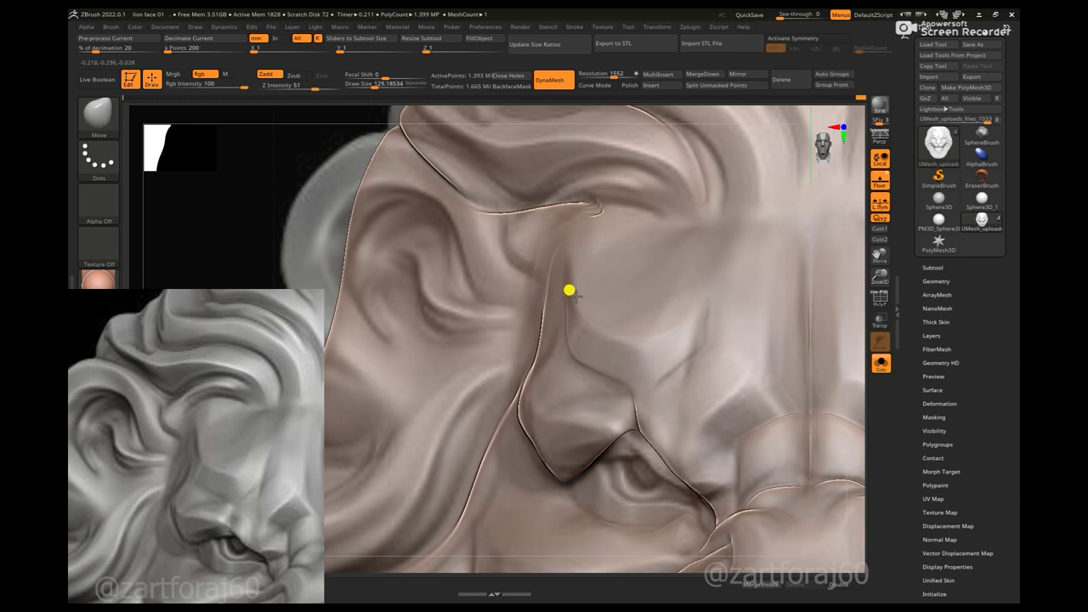
key(])
key(f)
mouse_move(802, 298)
mouse_down()
mouse_move(476, 236)
mouse_move(400, 291)
mouse_move(744, 214)
mouse_move(736, 253)
mouse_move(498, 187)
mouse_up()
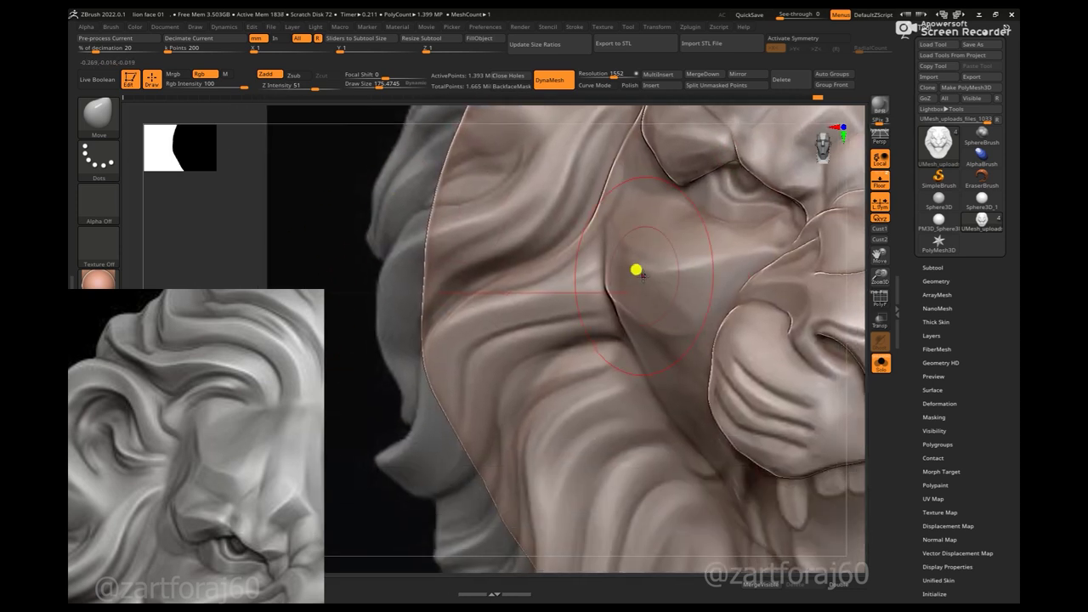
drag(226, 595, 226, 450)
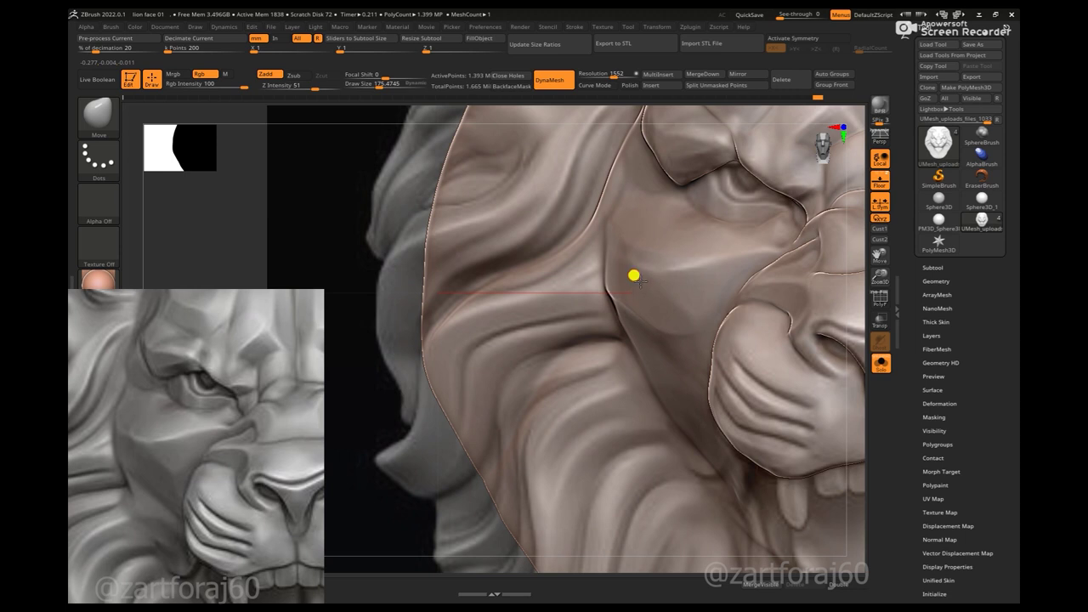
key(f)
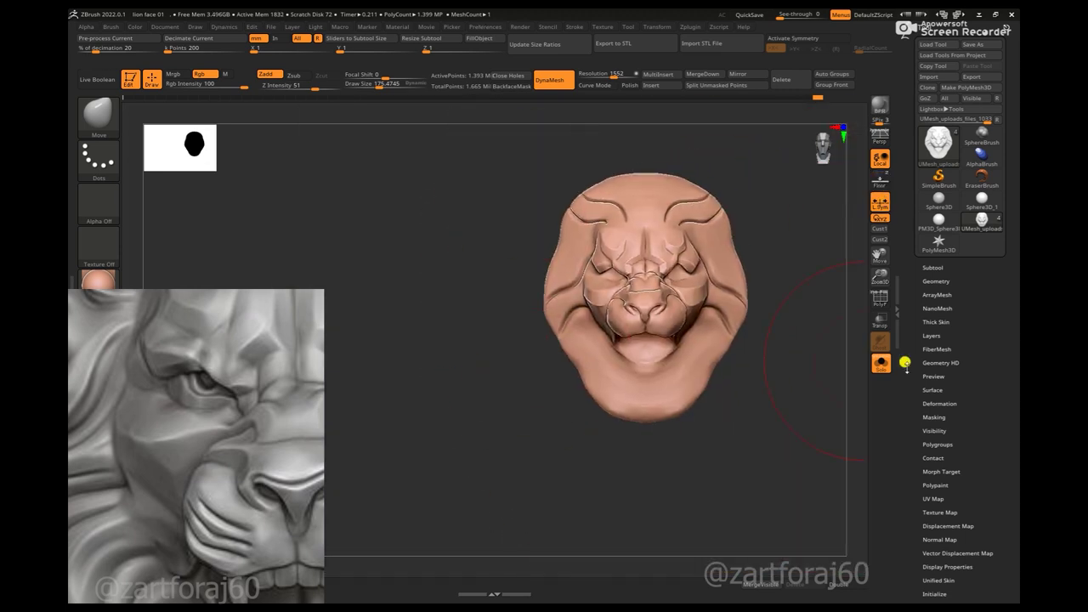
- Show all lion parts again and pick the Move brush, zoomed in on the head
click(881, 364)
scroll(182, 474, up, 2)
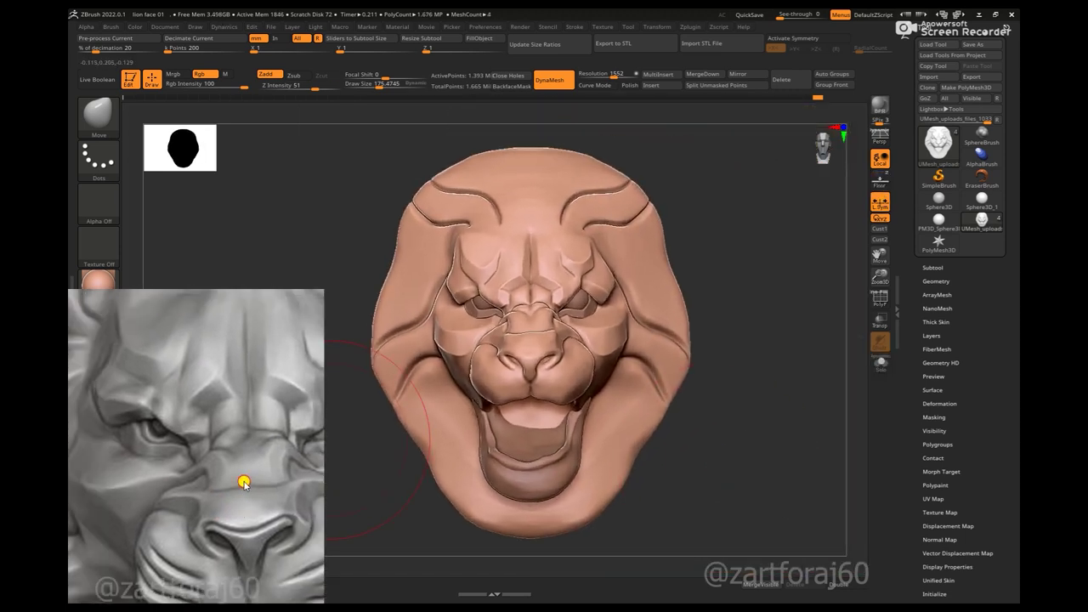
scroll(243, 482, down, 1)
key(b)
key(m)
key(v)
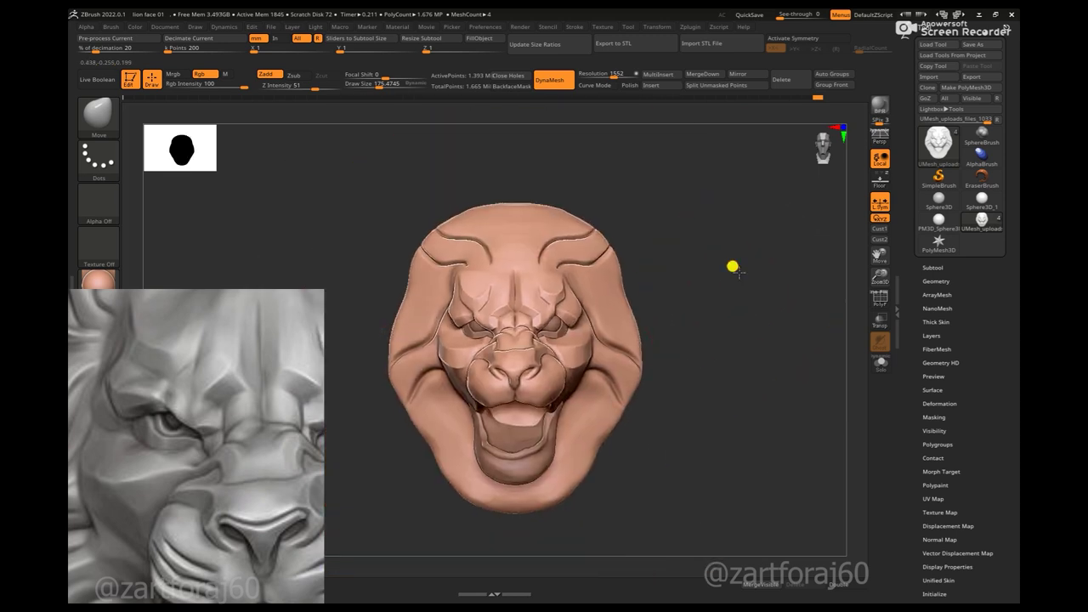
ctrl+right_drag(732, 264, 777, 308)
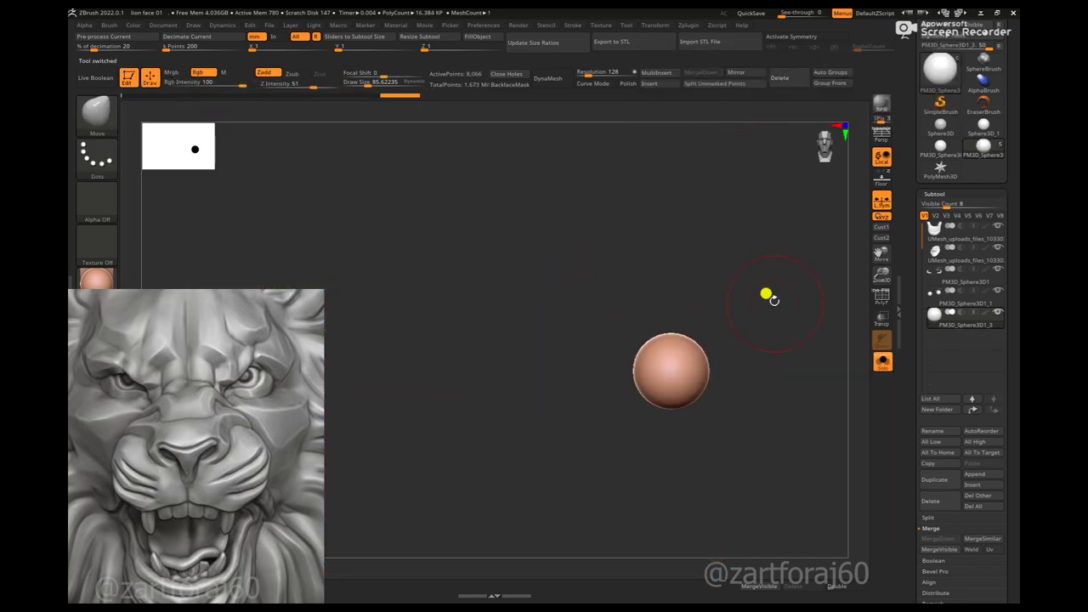
- Stretch the new sphere down and to the right with the Move brush, then shrink the brush
click(883, 366)
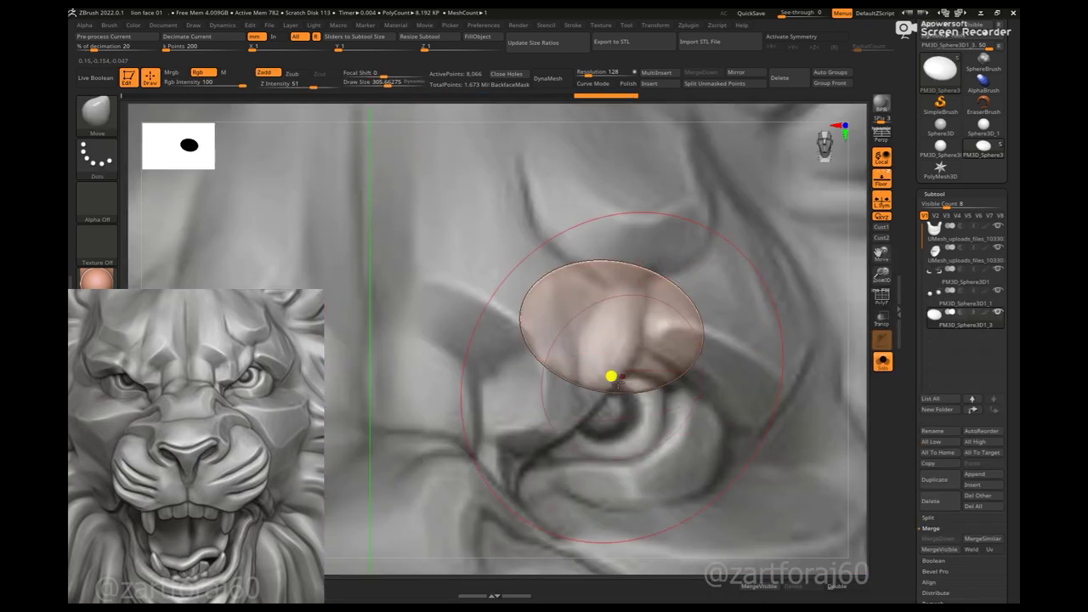
drag(611, 377, 706, 418)
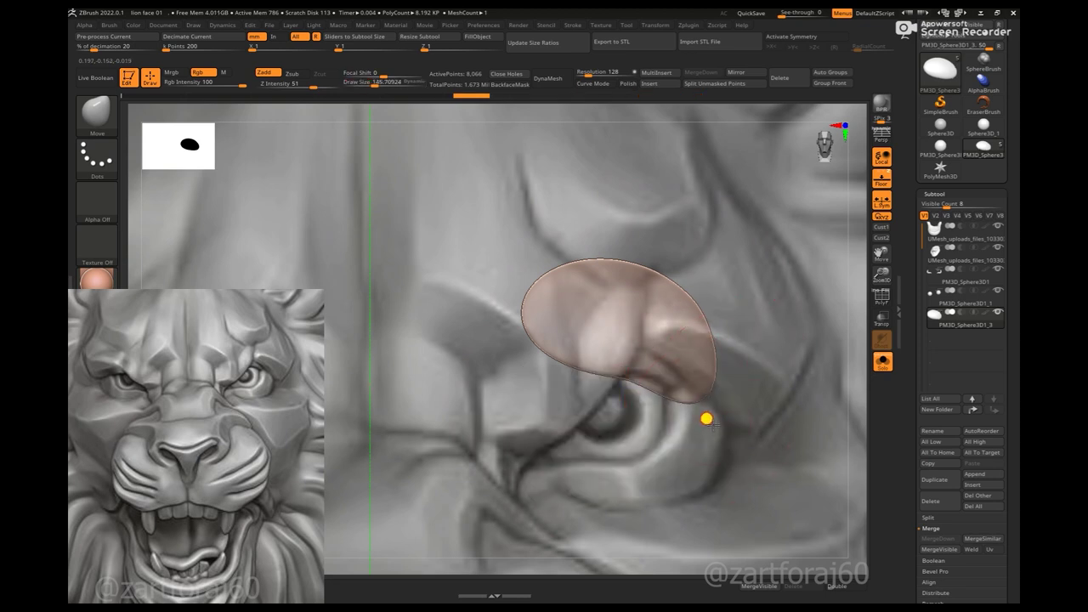
key(bracketleft)
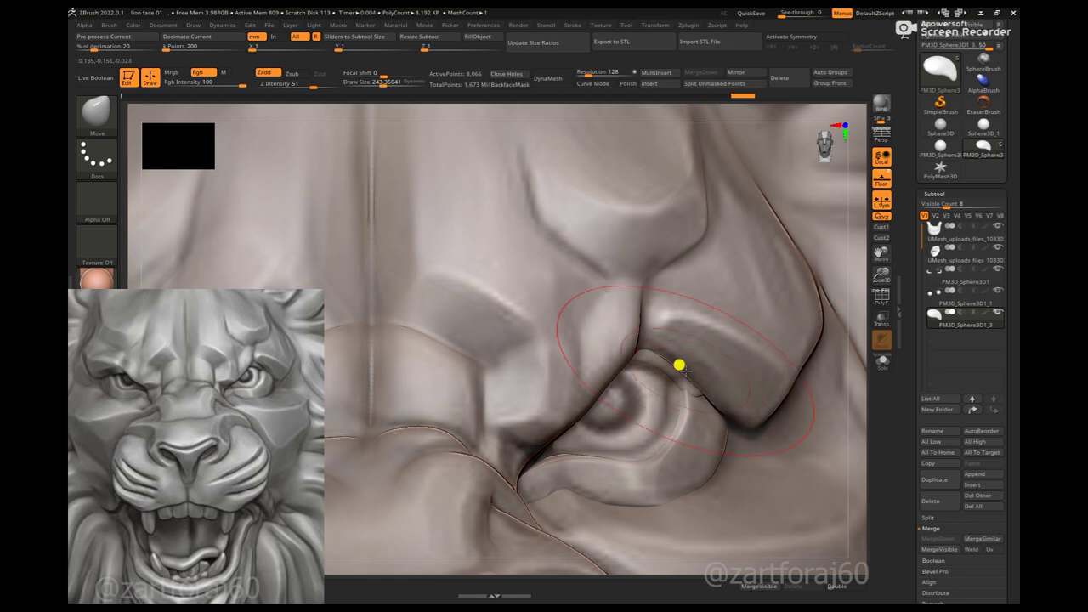
key(space)
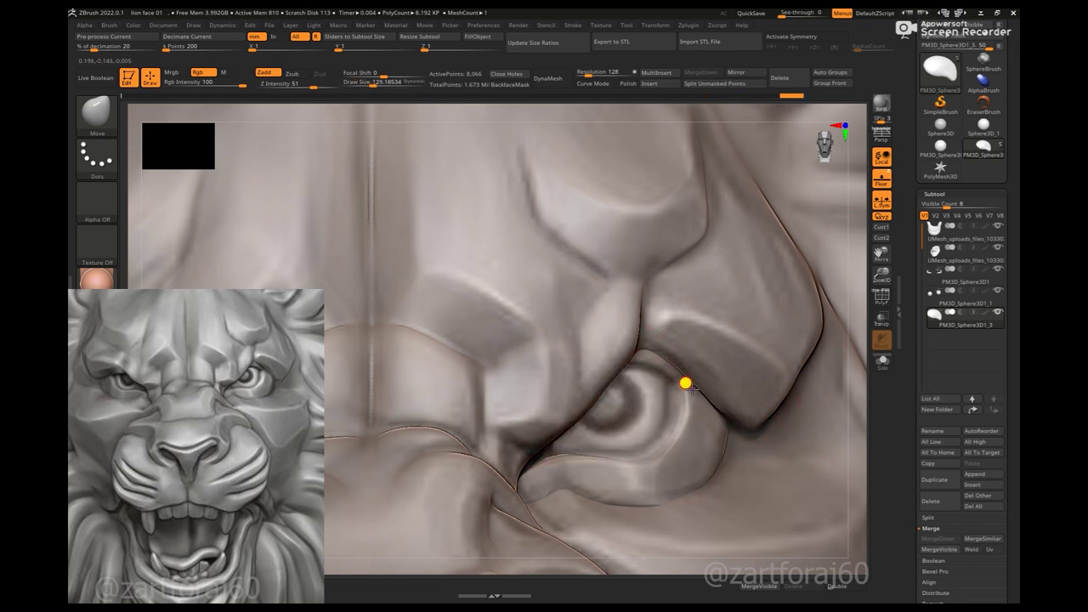
- Select the lobe subtool and toggle Solo while orbiting to check its fit beside the muzzle
alt+click(637, 332)
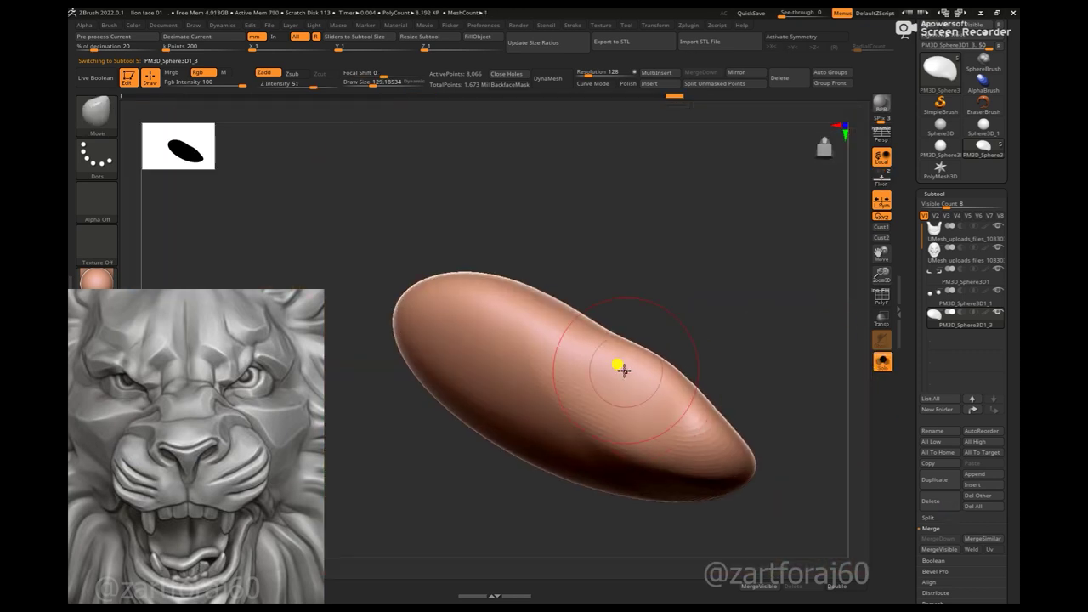
click(882, 363)
click(878, 365)
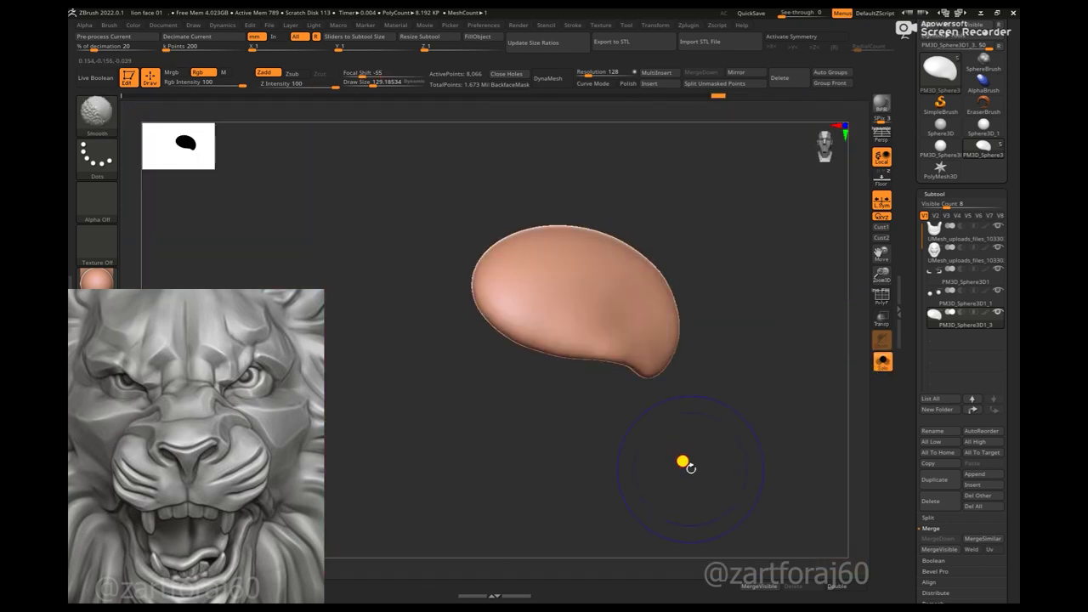
click(876, 363)
drag(823, 331, 850, 281)
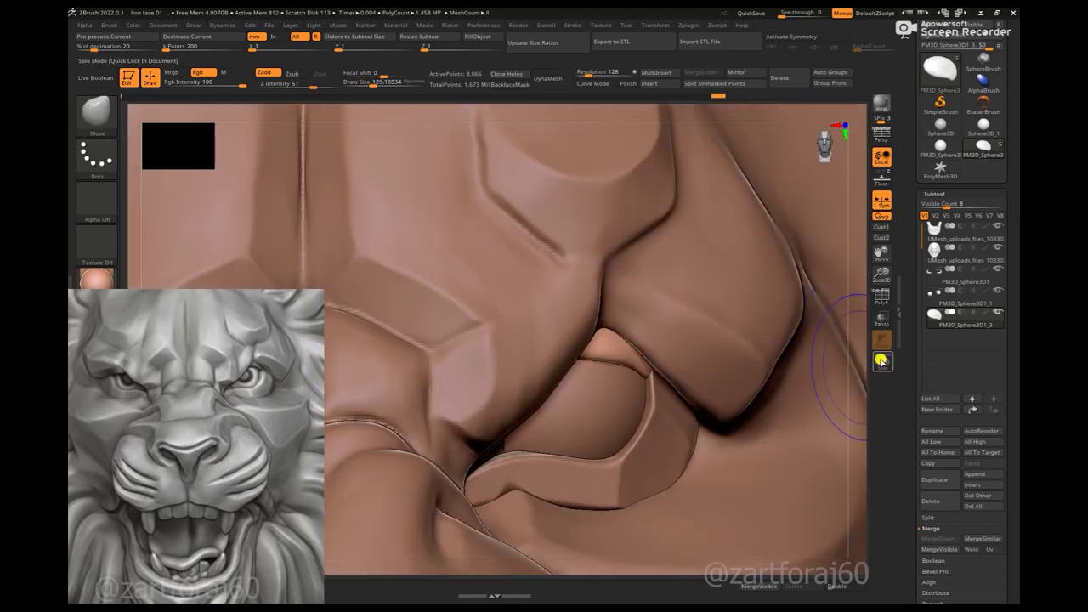
click(882, 362)
click(882, 363)
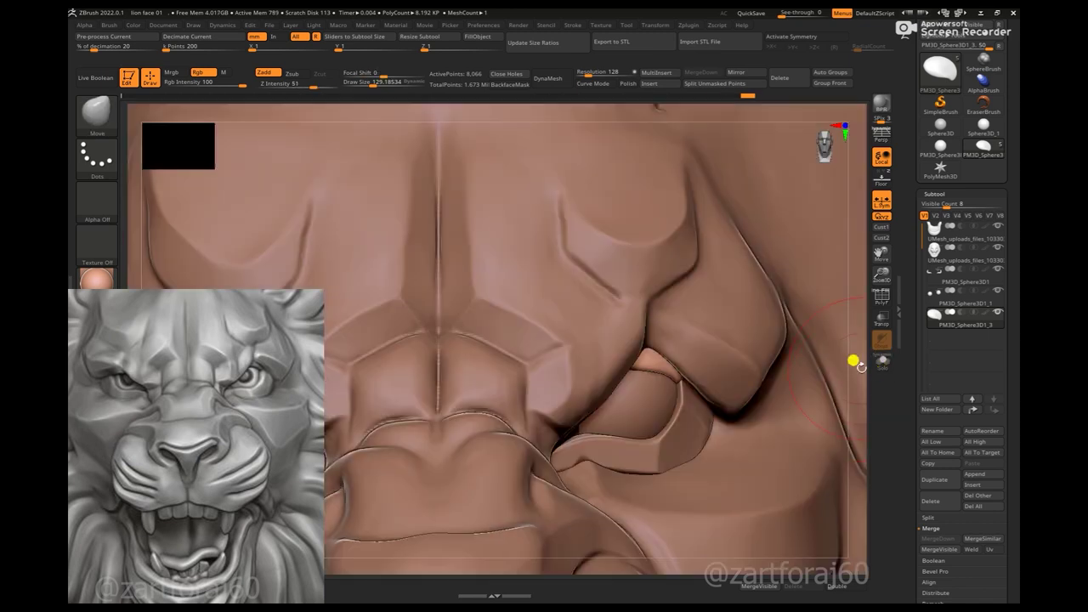
mouse_move(830, 273)
mouse_down()
mouse_move(809, 192)
mouse_move(697, 306)
mouse_up()
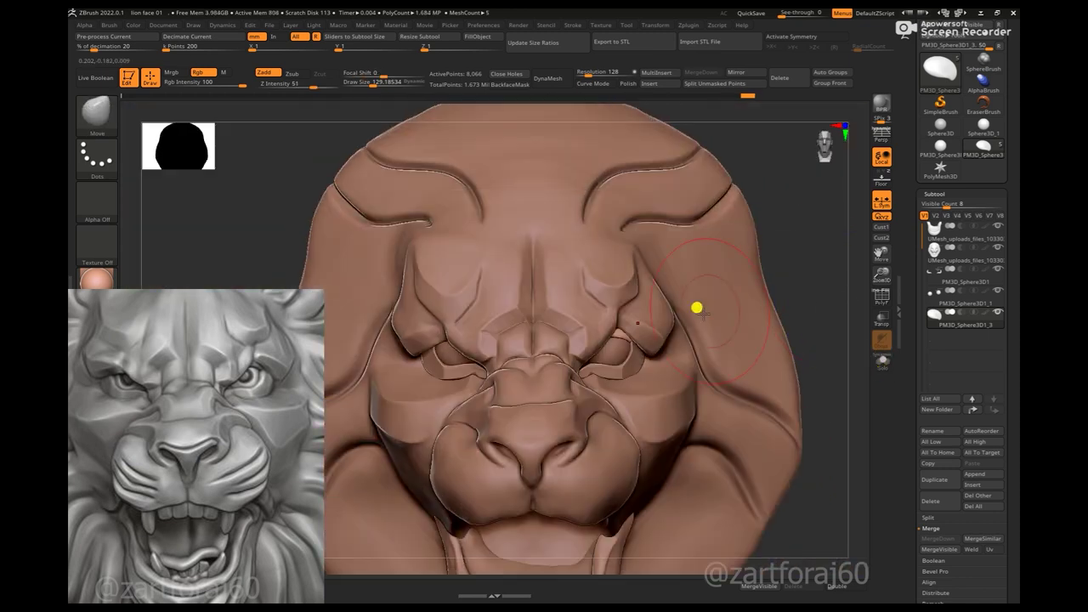
- Select the lion face subtool and frame the whole head in view
alt+click(791, 294)
key(f)
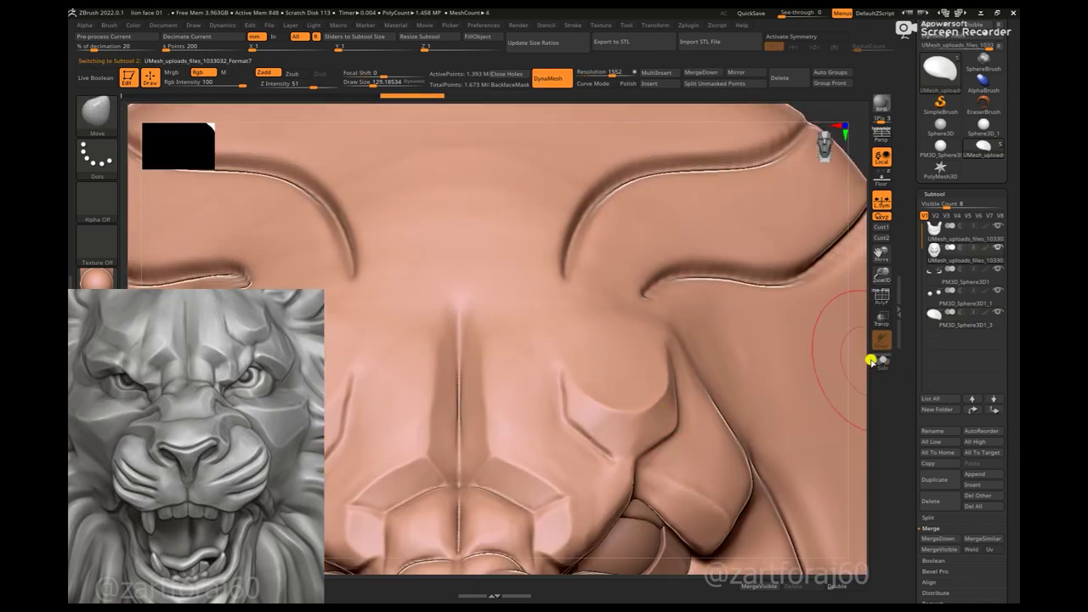
key(f)
scroll(720, 244, down, 2)
scroll(286, 539, up, 3)
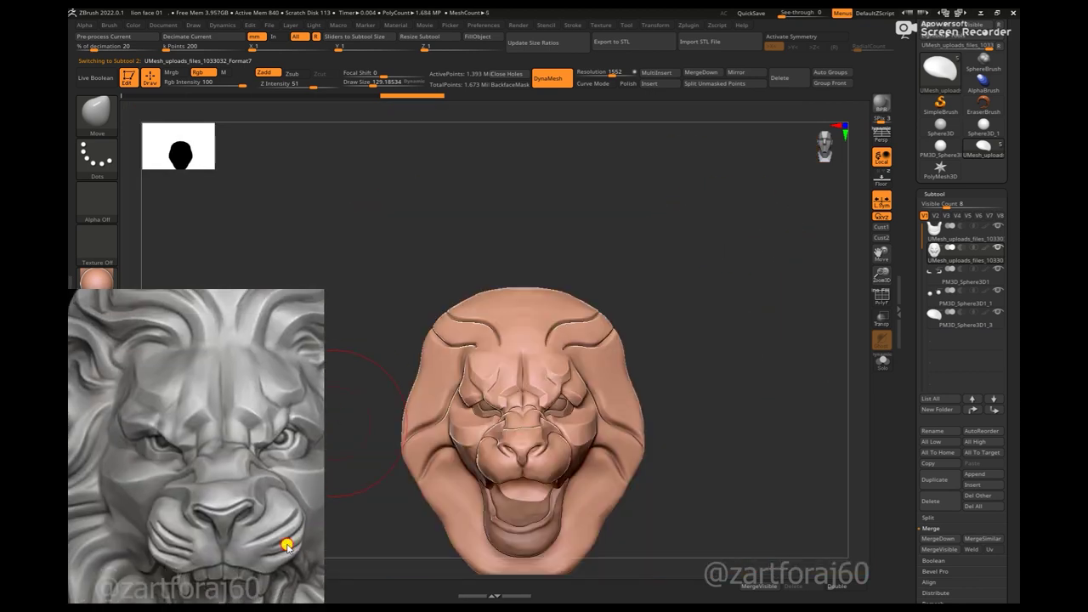
scroll(817, 389, up, 3)
scroll(549, 247, down, 3)
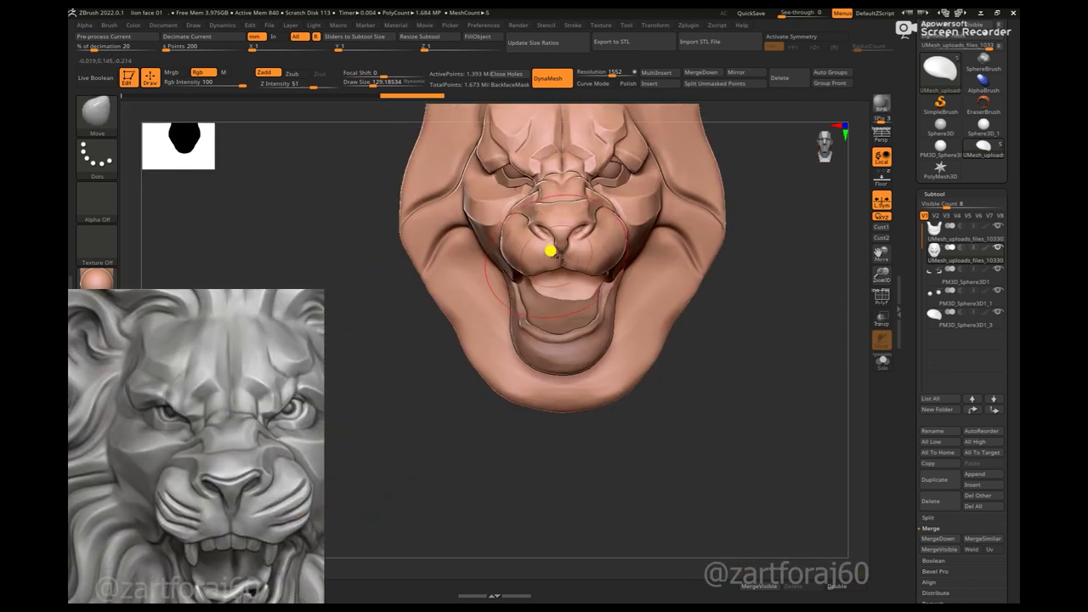
scroll(549, 248, up, 5)
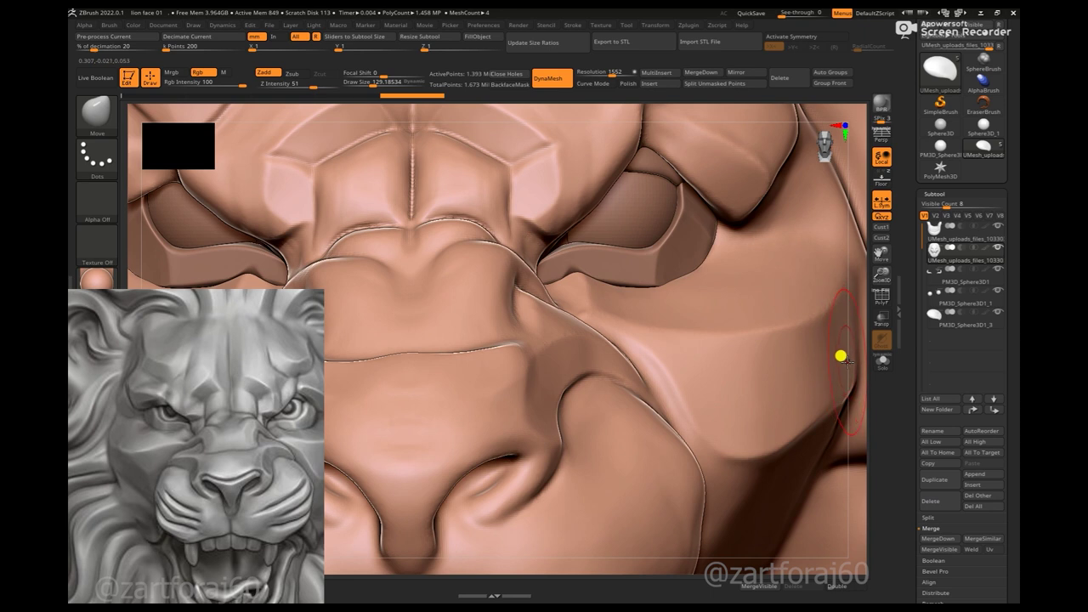
- Pick the hPolish brush and orbit to an angled view of the muzzle and cheek fold
key(b)
key(h)
key(p)
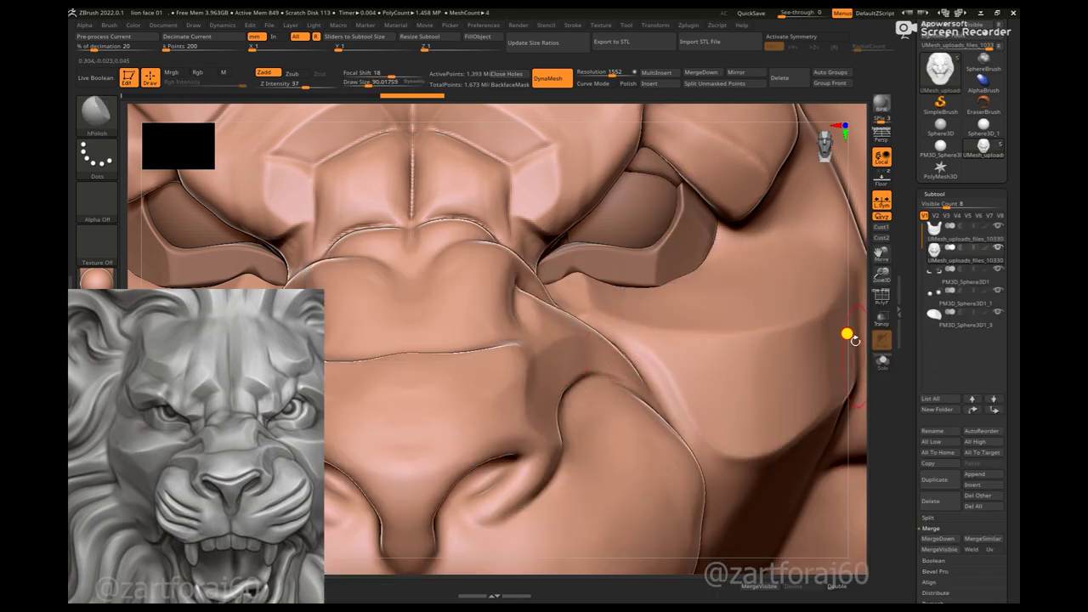
drag(848, 335, 523, 323)
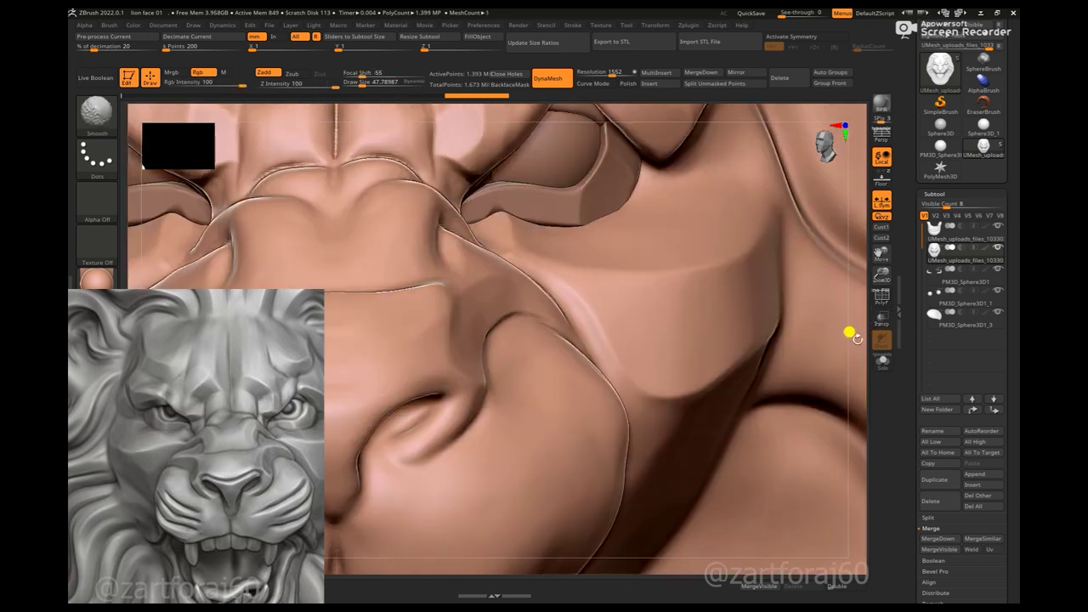
drag(845, 333, 575, 320)
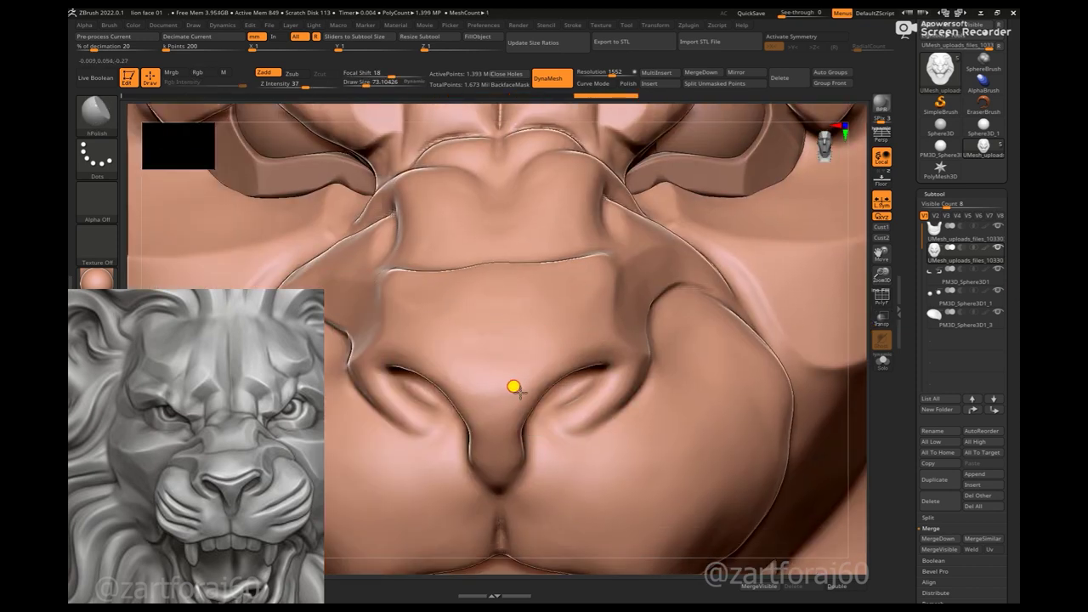
right_drag(755, 295, 719, 340)
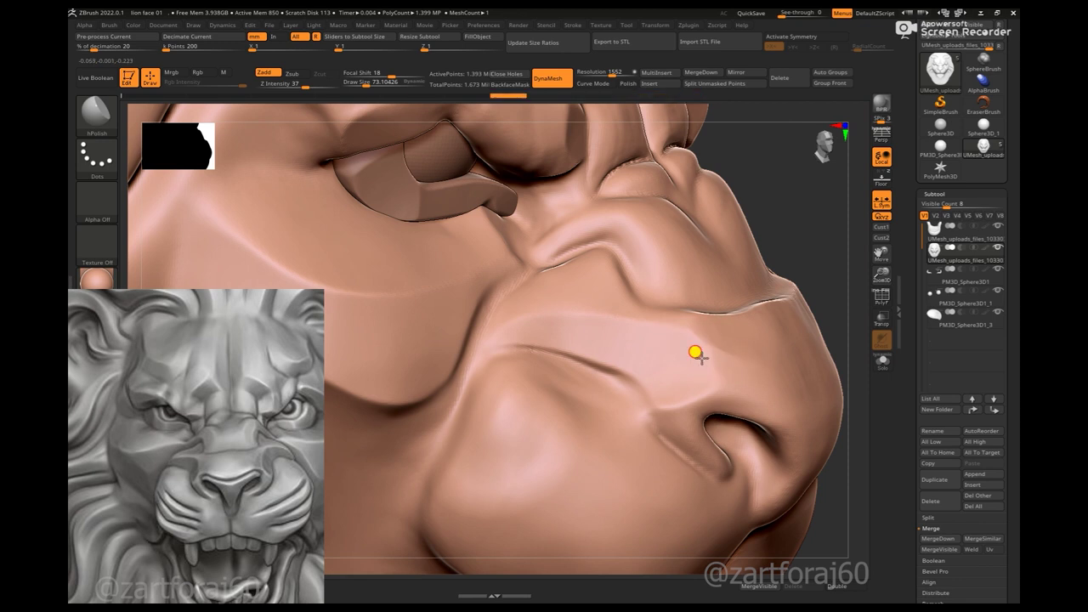
drag(843, 347, 756, 352)
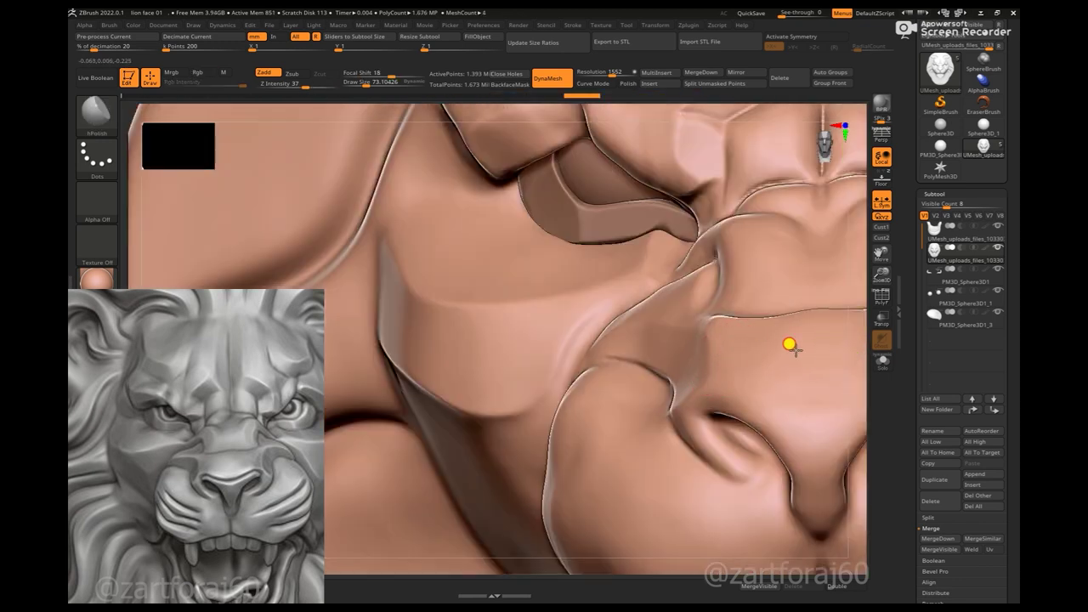
right_drag(848, 364, 644, 396)
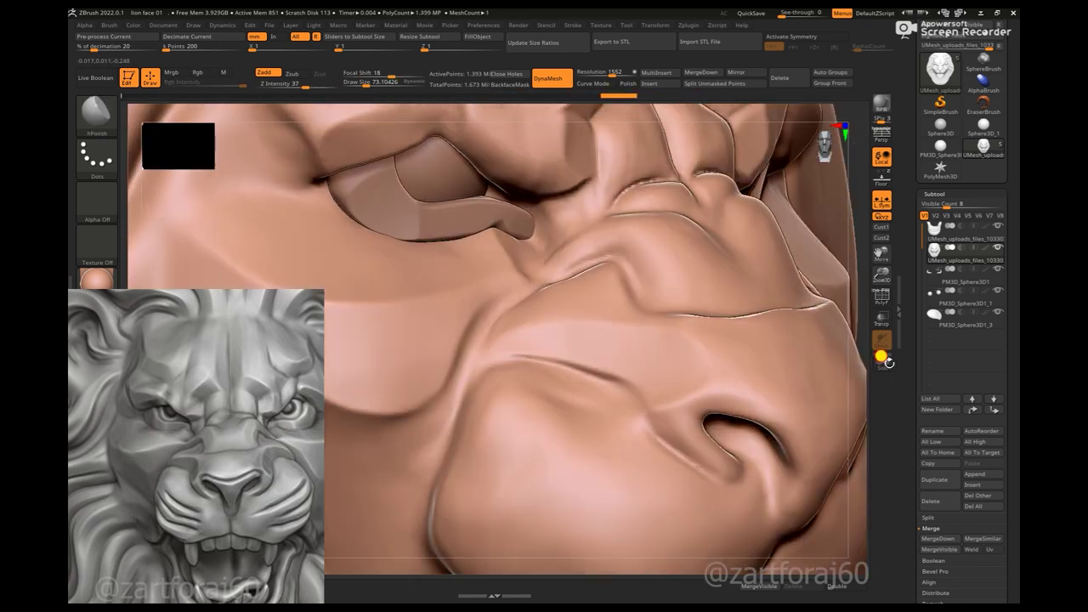
right_drag(847, 376, 539, 427)
- Build up clay with ClayBuildup along the cheek fold crease, muzzle side and cheek
key(space)
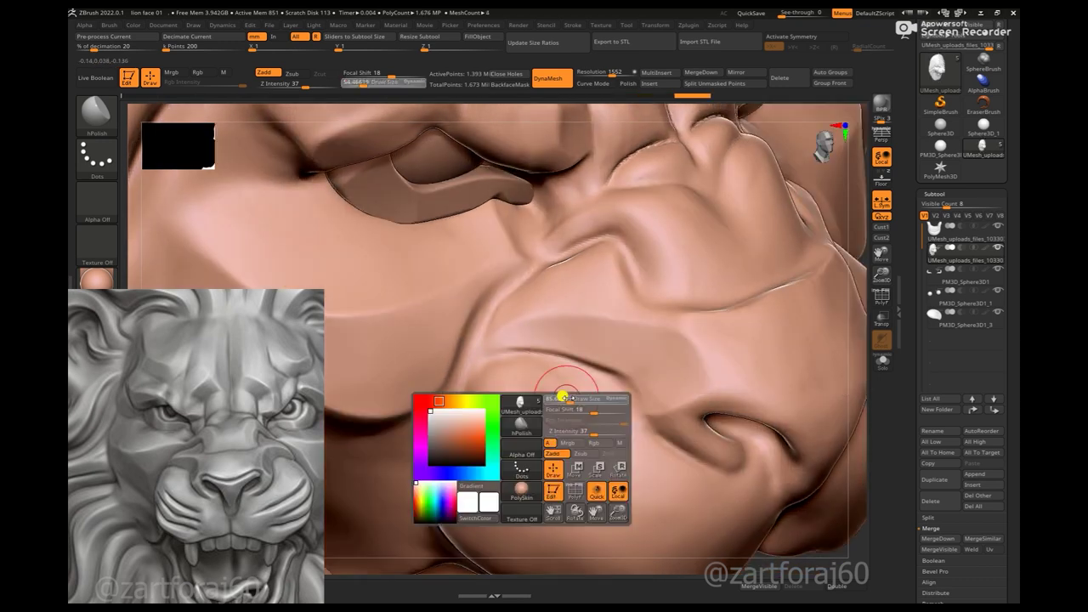
key(b)
key(c)
key(b)
right_drag(843, 388, 599, 417)
drag(601, 419, 612, 448)
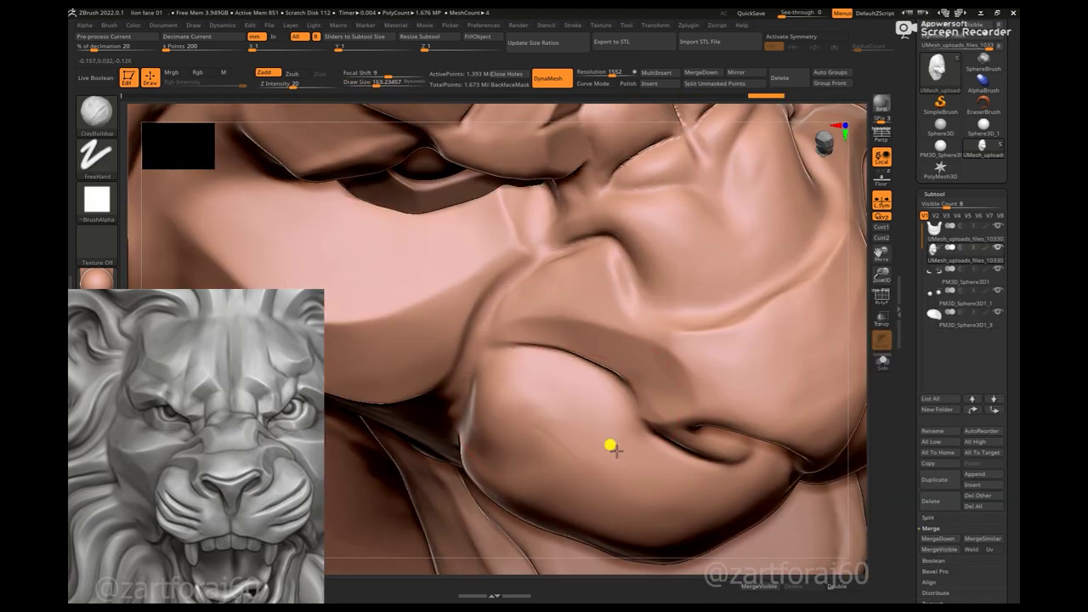
right_drag(480, 435, 547, 452)
drag(547, 452, 519, 422)
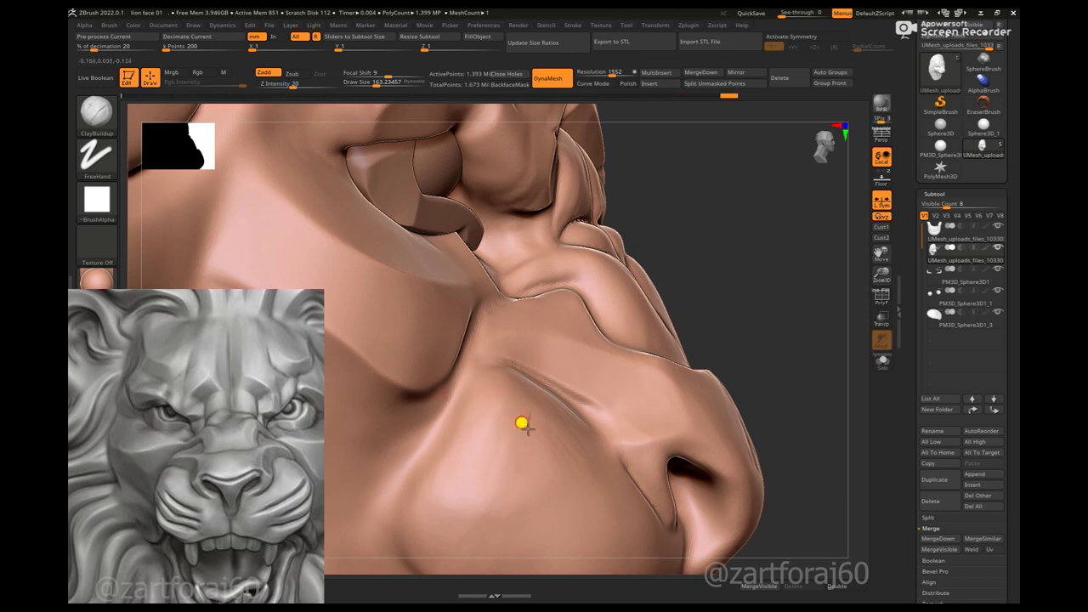
right_drag(801, 235, 442, 389)
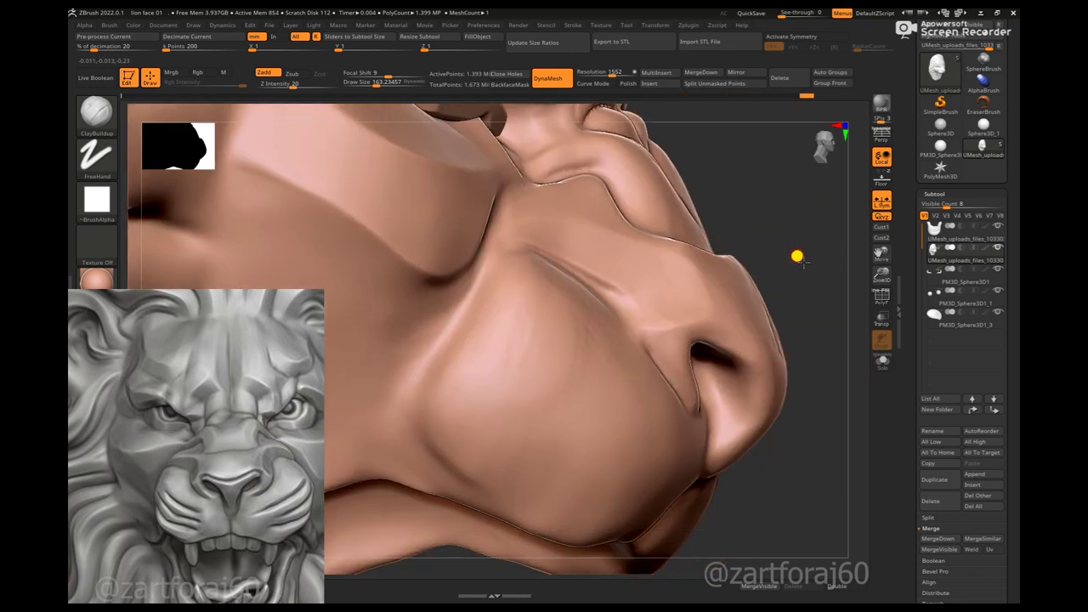
key(f)
alt+right_drag(811, 430, 873, 406)
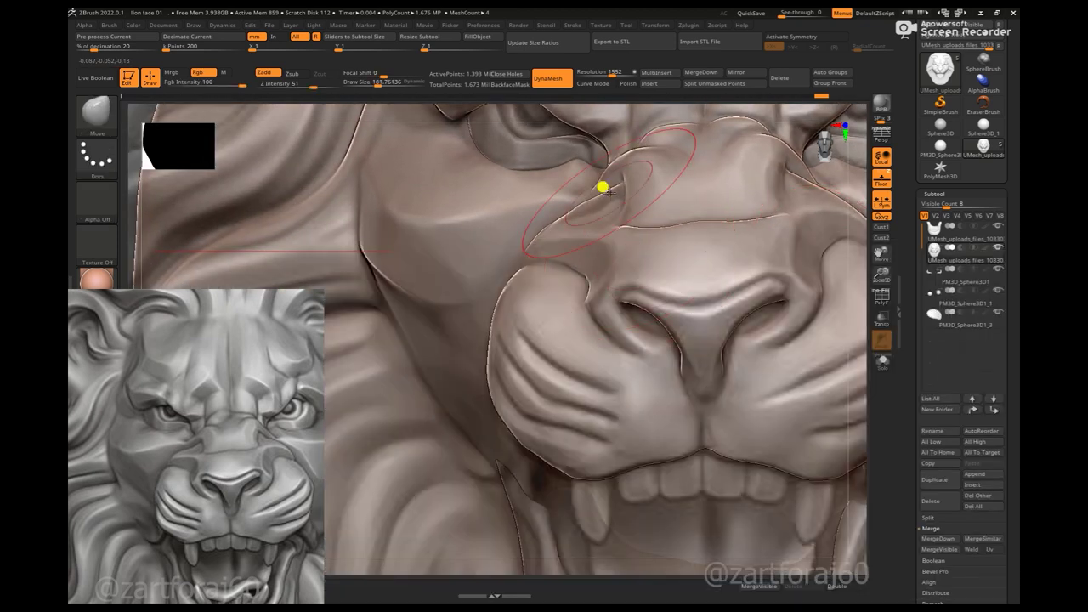
- Reduce the brush size and polish the flat plane of the cheek
right_click(602, 187)
drag(596, 207, 584, 209)
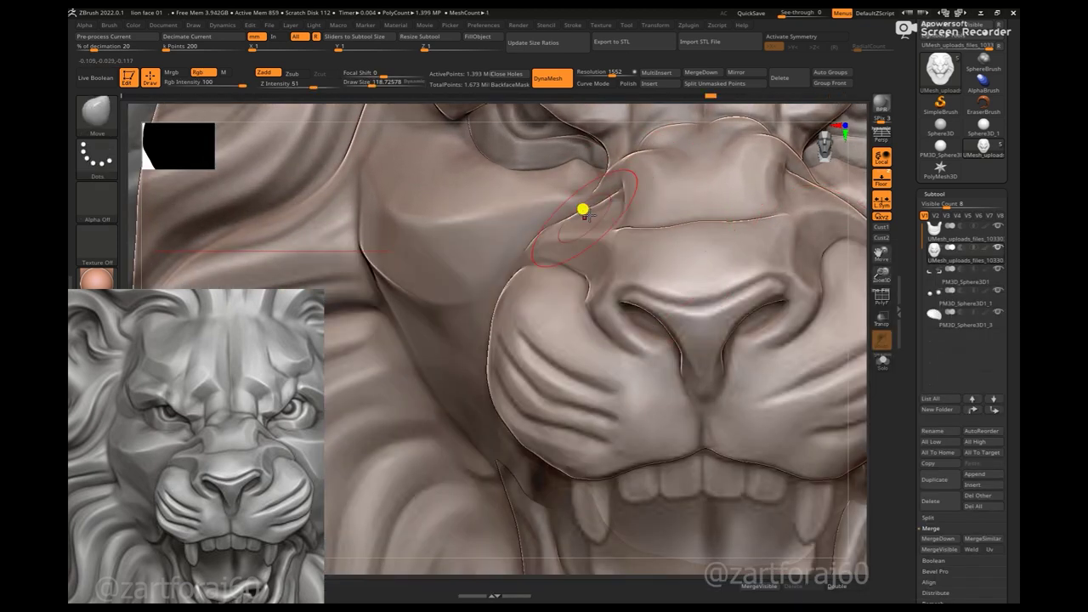
key(b)
key(space)
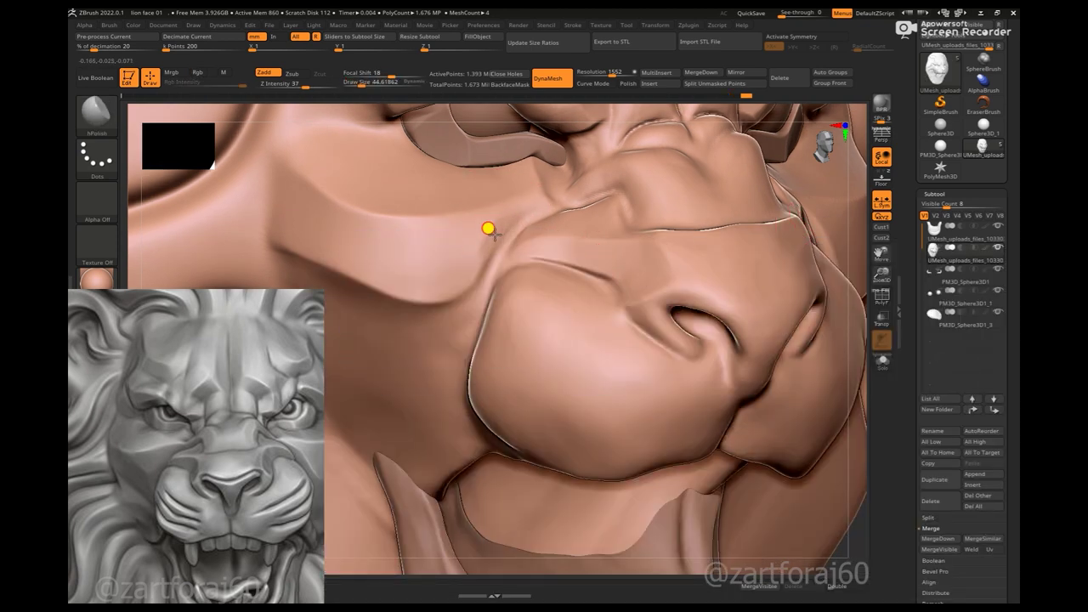
drag(561, 98, 560, 250)
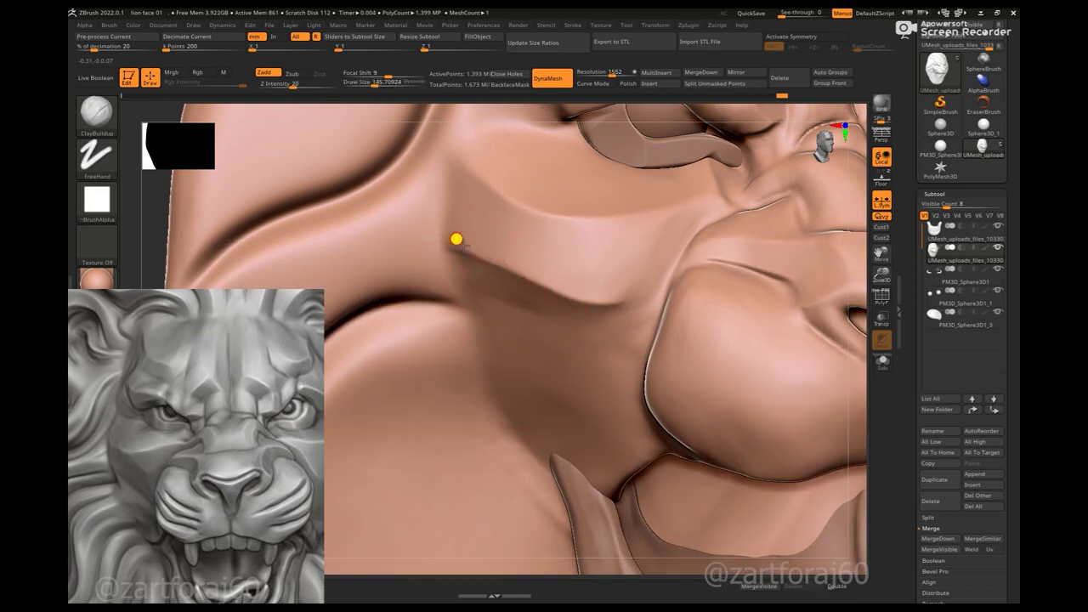
key(space)
drag(768, 281, 494, 255)
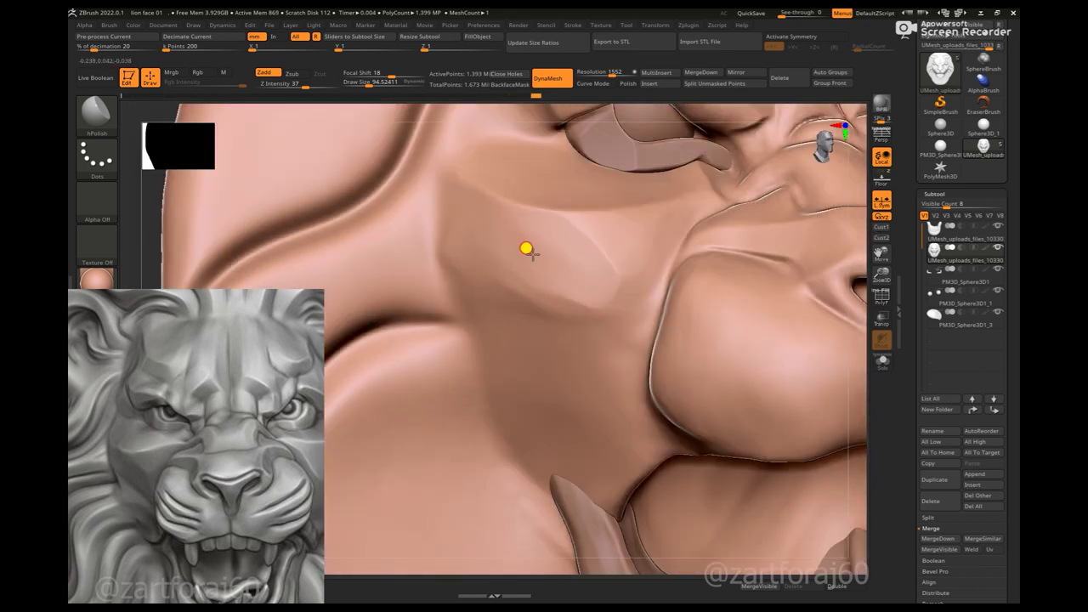
mouse_move(528, 284)
mouse_down()
mouse_move(569, 295)
mouse_move(536, 223)
mouse_move(592, 277)
mouse_up()
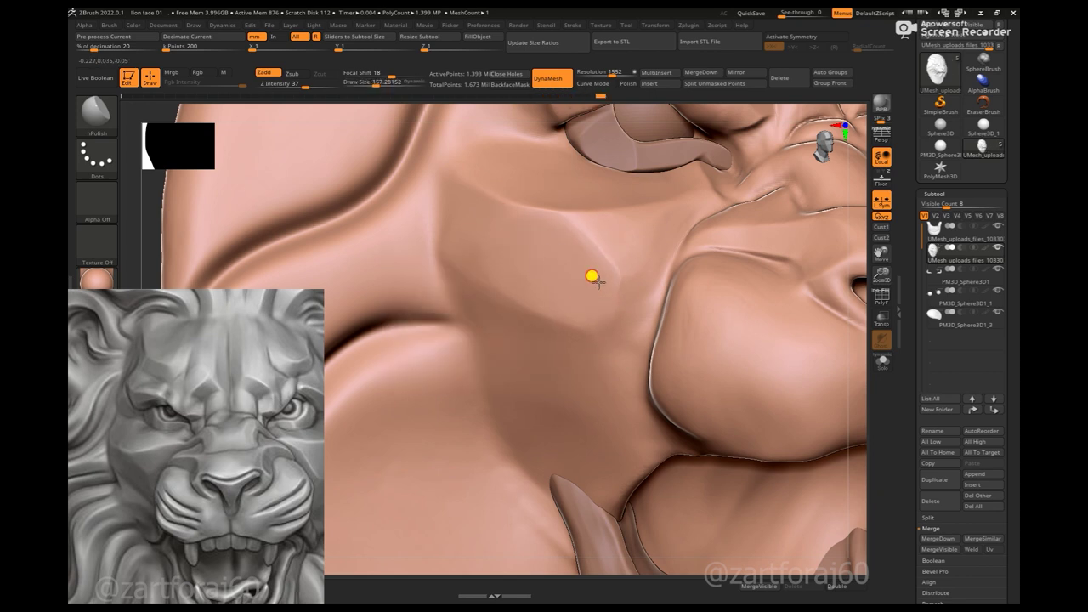
key(space)
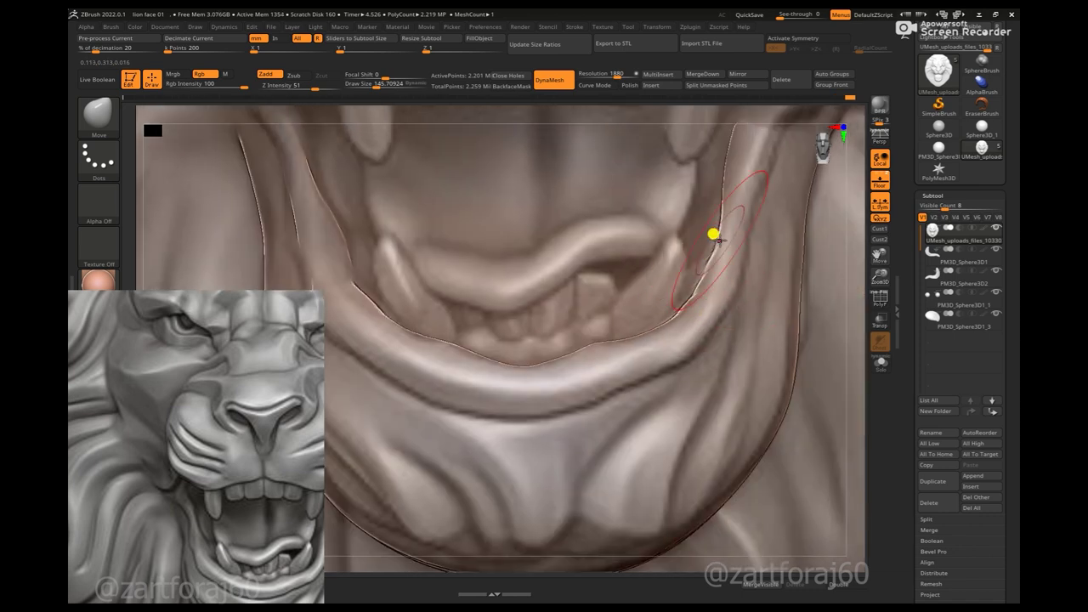
- Orbit around the lion head, then Solo the face subtool and zoom onto the brow ridges
mouse_move(795, 209)
alt+right_down()
mouse_move(751, 304)
mouse_move(705, 248)
alt+right_up()
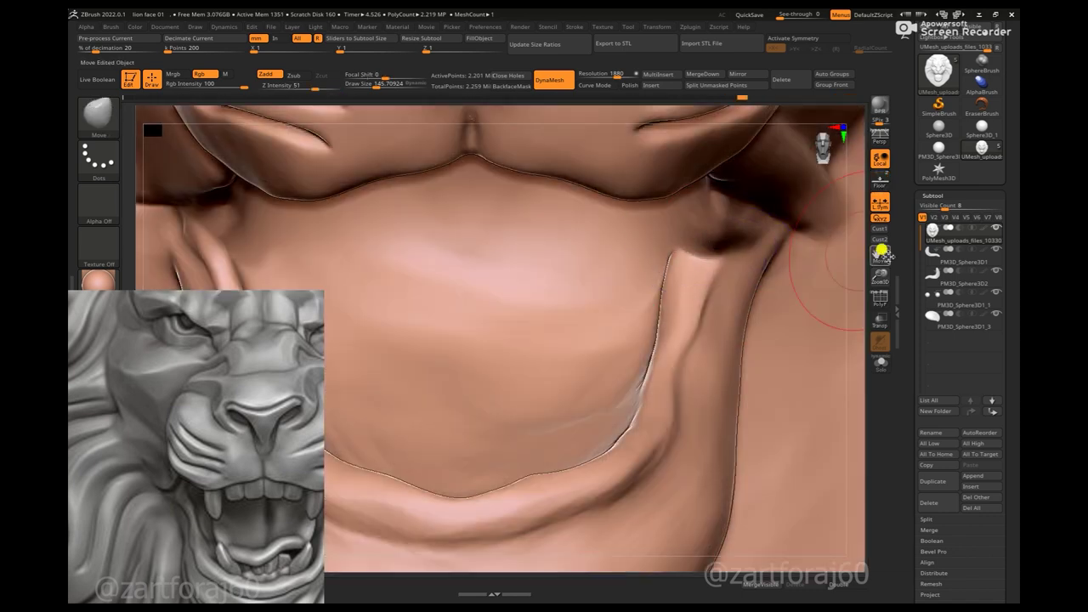
mouse_move(863, 189)
ctrl+right_down()
mouse_move(727, 158)
mouse_move(745, 341)
mouse_move(700, 333)
ctrl+right_up()
key(ctrl)
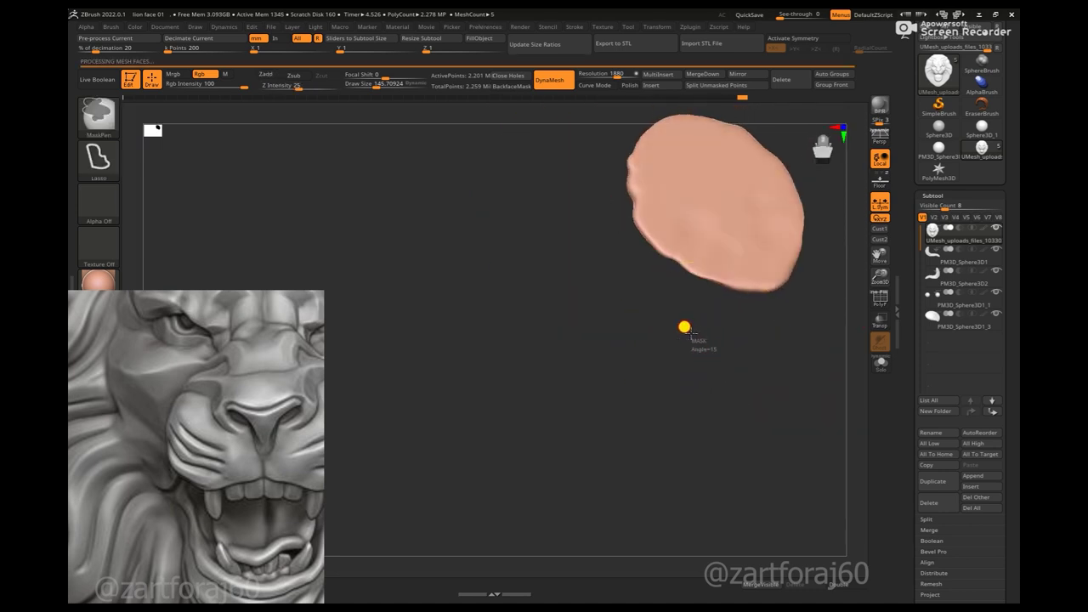
mouse_move(682, 319)
right_down()
mouse_move(734, 297)
mouse_move(775, 401)
mouse_move(758, 428)
mouse_move(798, 406)
mouse_move(766, 462)
mouse_move(736, 381)
mouse_move(764, 350)
mouse_move(770, 304)
right_up()
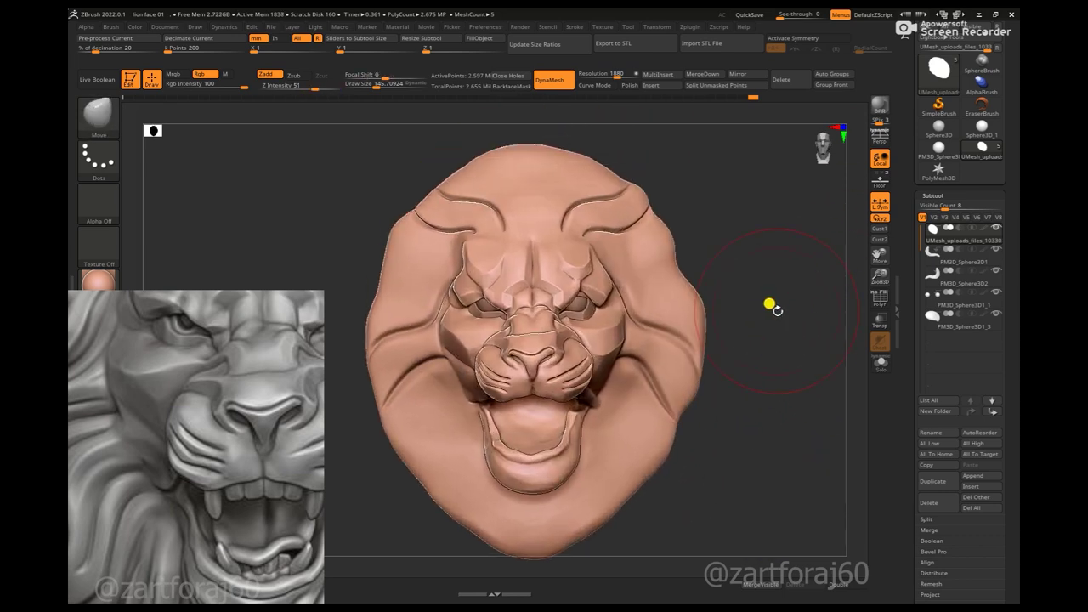
mouse_move(781, 415)
ctrl+right_down()
mouse_move(741, 422)
mouse_move(709, 409)
ctrl+right_up()
right_drag(712, 451, 574, 415)
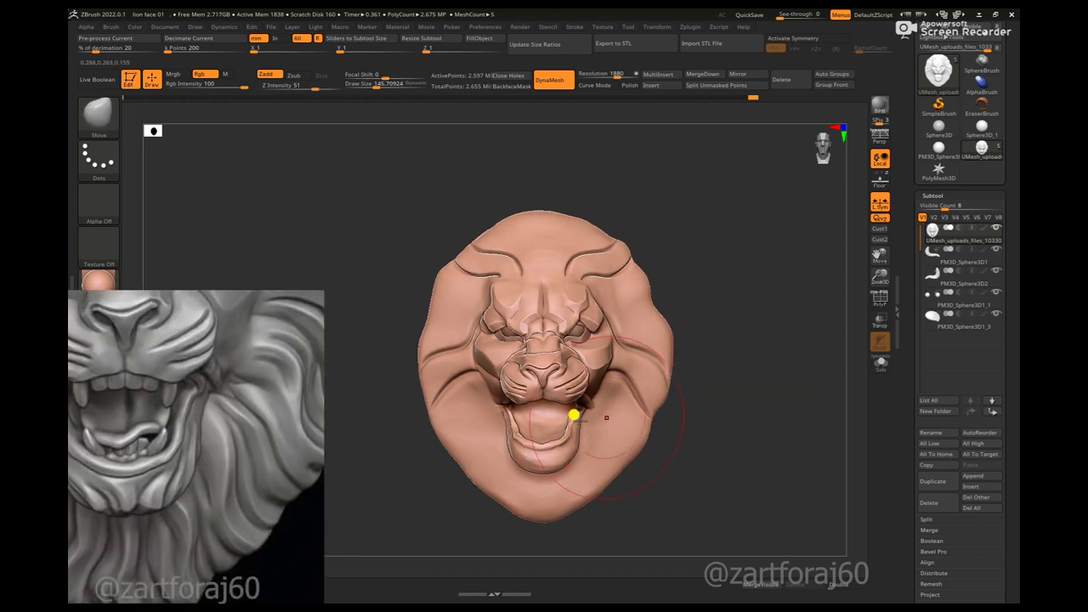
mouse_move(768, 437)
right_down()
mouse_move(550, 435)
mouse_move(568, 335)
right_up()
key(ctrl+shift+f)
mouse_move(841, 363)
ctrl+right_down()
mouse_move(736, 342)
mouse_move(757, 199)
ctrl+right_up()
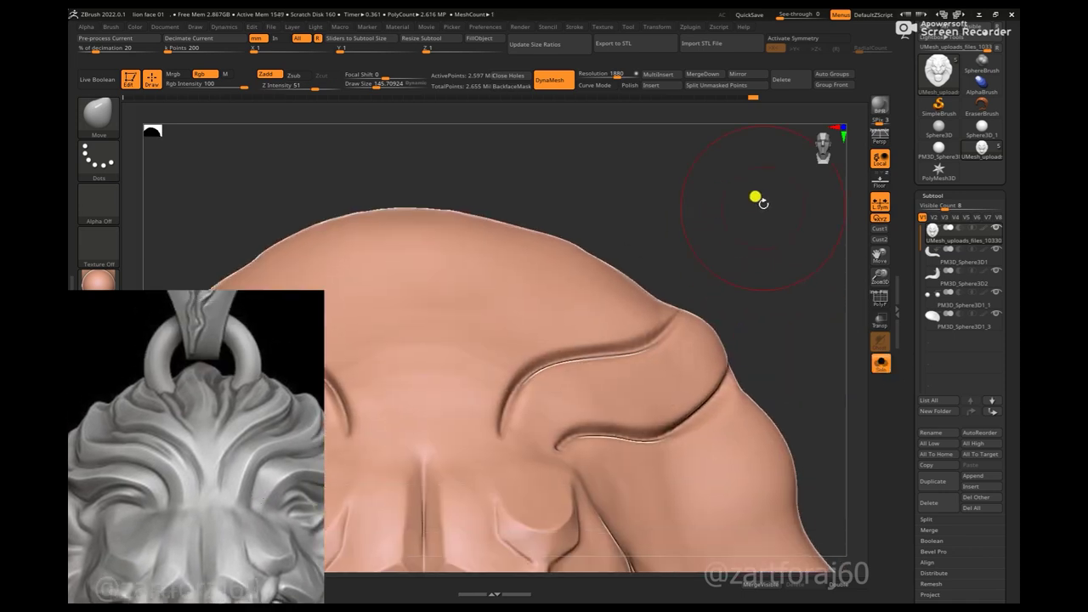
- Switch to a smaller ClayBuildup brush and build up the ridge above the mane groove
key(b)
key(d)
key(c)
key(space)
key(b)
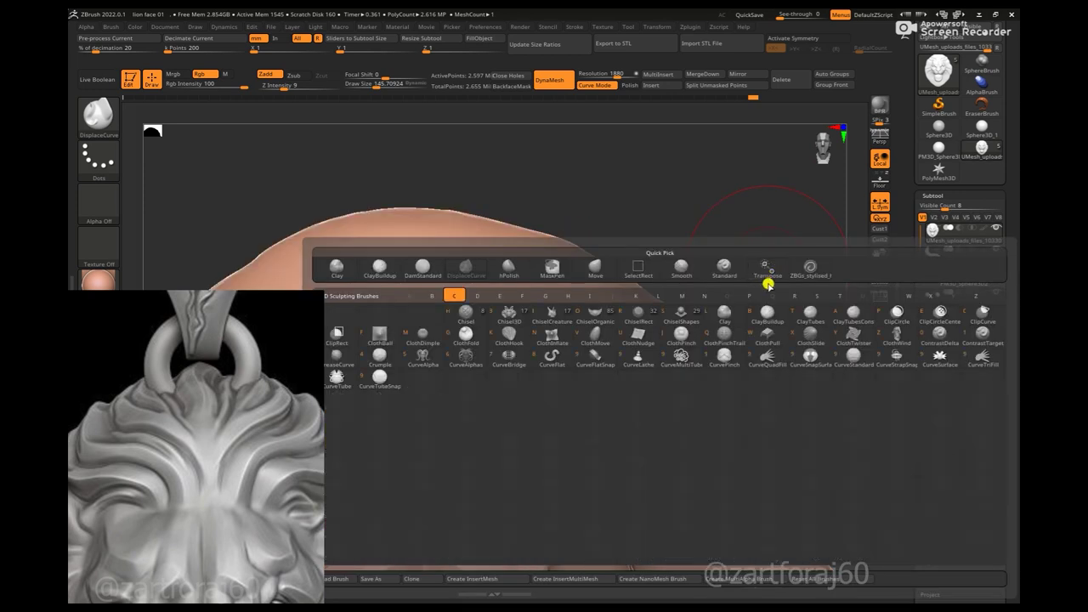
key(c)
key(b)
key(bracketleft)
key(bracketleft)
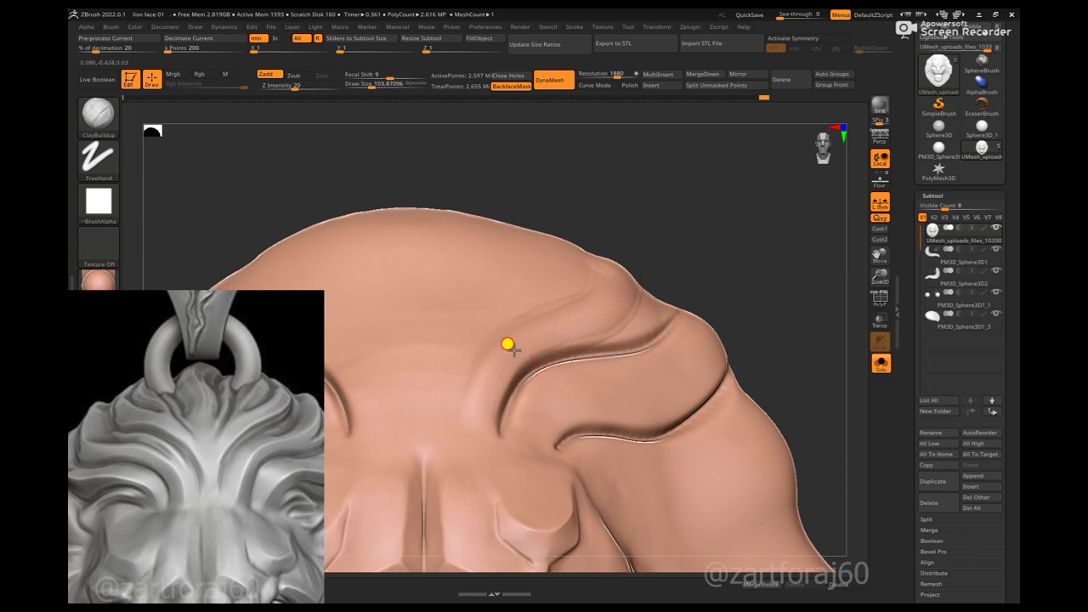
drag(541, 338, 602, 307)
key(bracketleft)
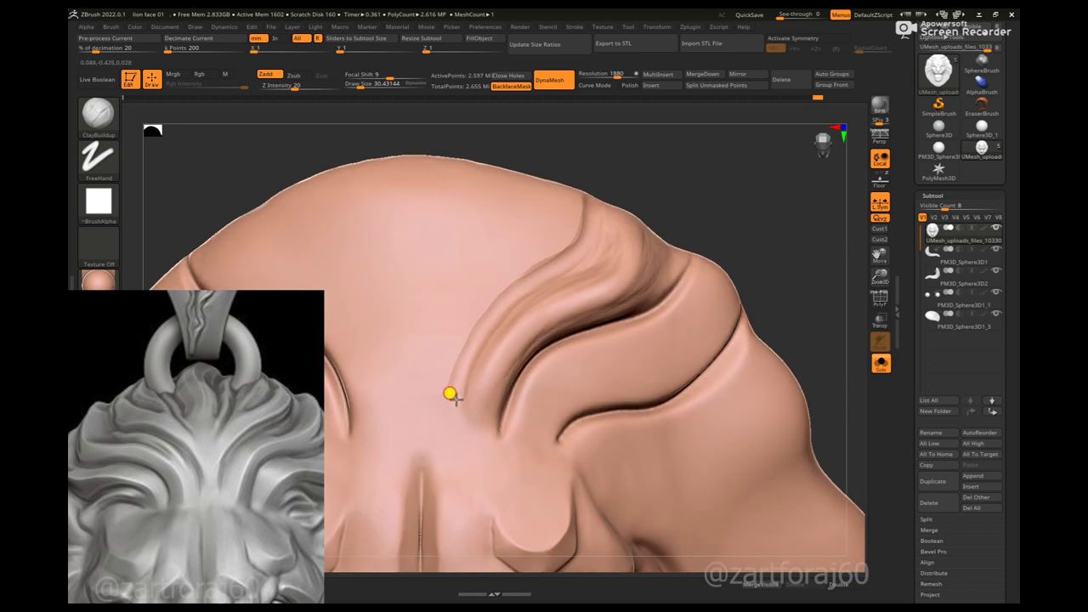
- Inspect the mane strands from several angles, then nudge a notch into the crest edge from the front
mouse_move(586, 199)
right_down()
mouse_move(617, 274)
mouse_move(561, 289)
mouse_move(565, 280)
right_up()
mouse_move(569, 317)
right_down()
mouse_move(736, 114)
mouse_move(563, 304)
mouse_move(661, 250)
mouse_move(583, 287)
right_up()
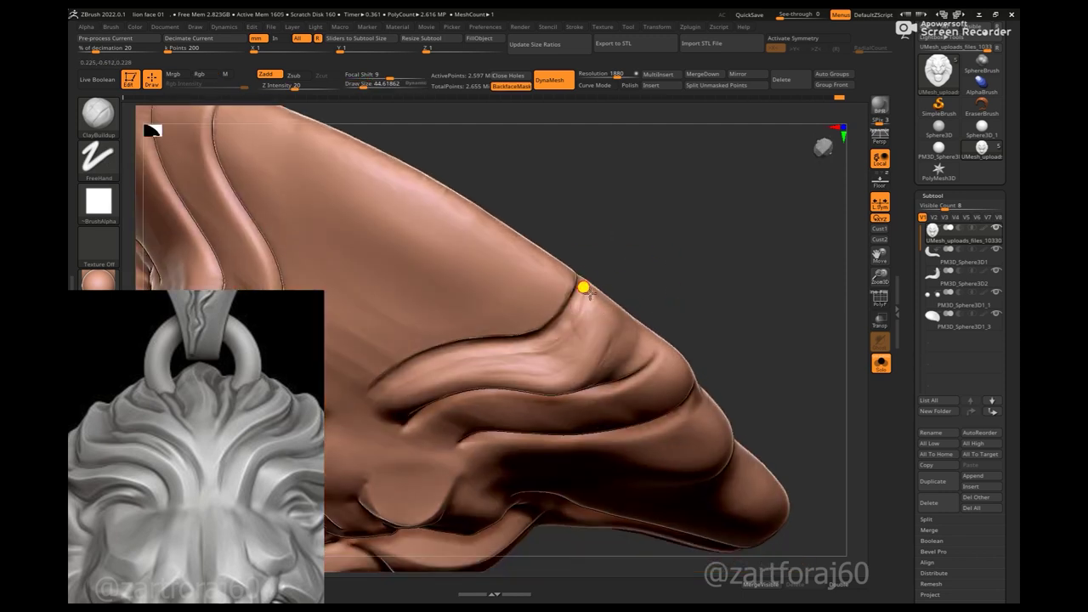
right_drag(637, 248, 583, 284)
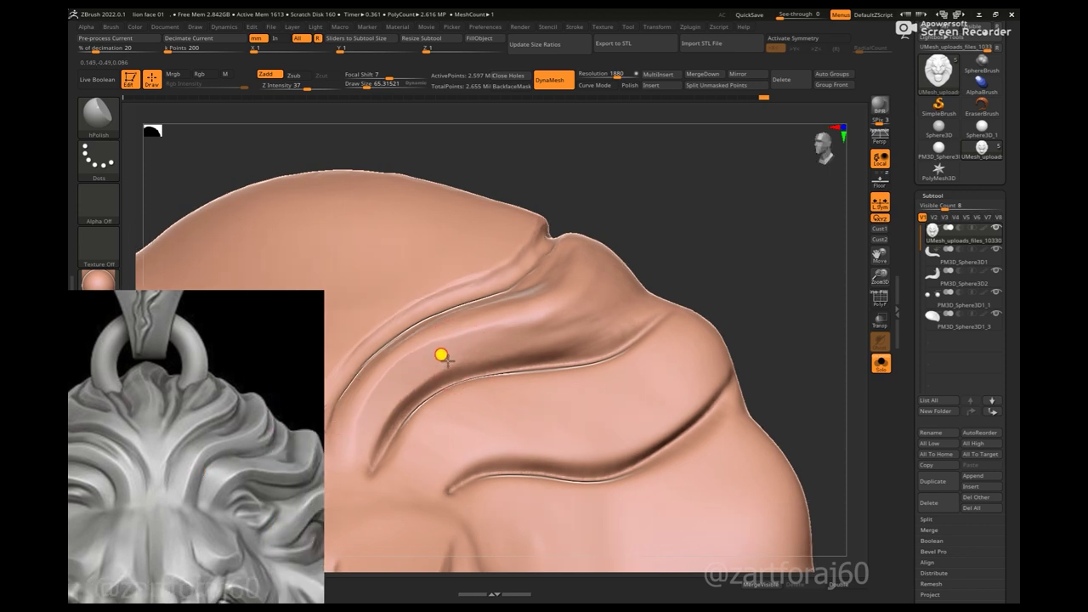
drag(627, 251, 608, 272)
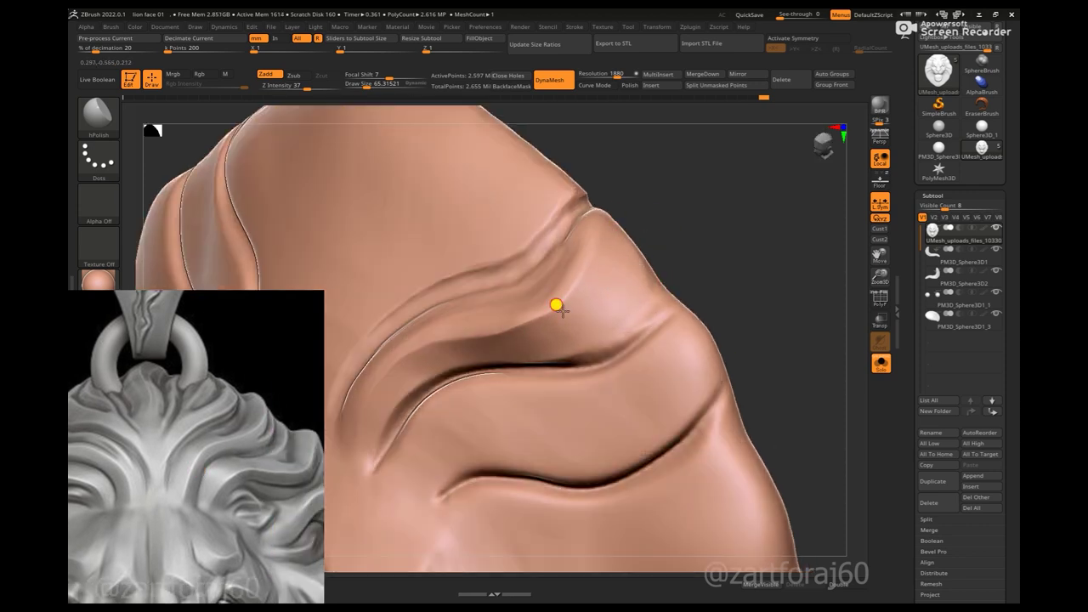
drag(754, 204, 479, 336)
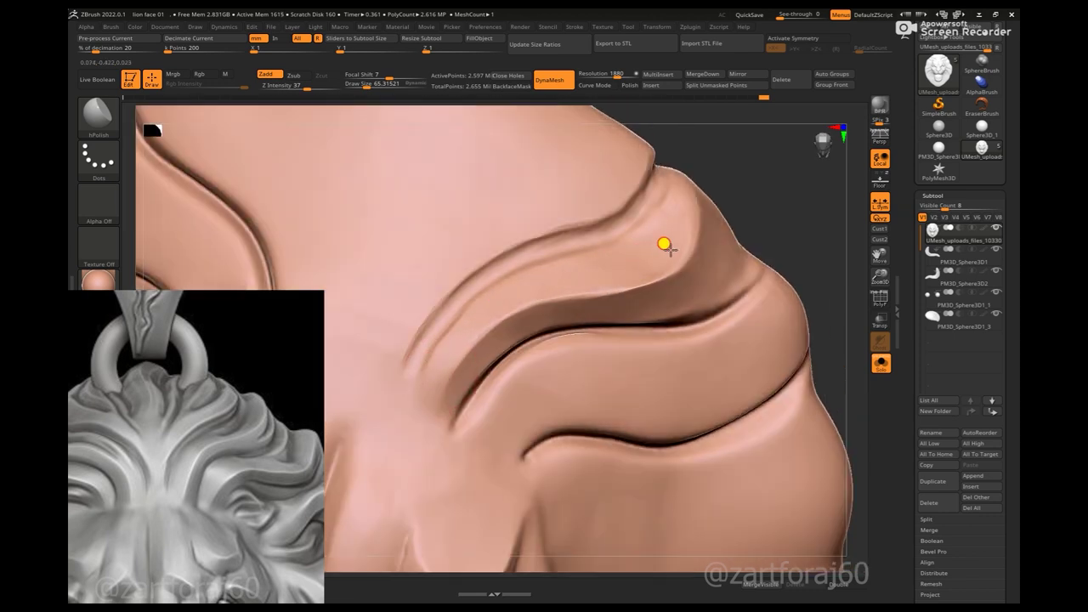
drag(729, 139, 602, 311)
mouse_move(641, 276)
mouse_down()
mouse_move(692, 451)
mouse_move(570, 362)
mouse_move(641, 331)
mouse_move(561, 392)
mouse_up()
mouse_move(588, 502)
mouse_down()
mouse_move(862, 272)
mouse_move(597, 297)
mouse_move(586, 328)
mouse_move(557, 333)
mouse_up()
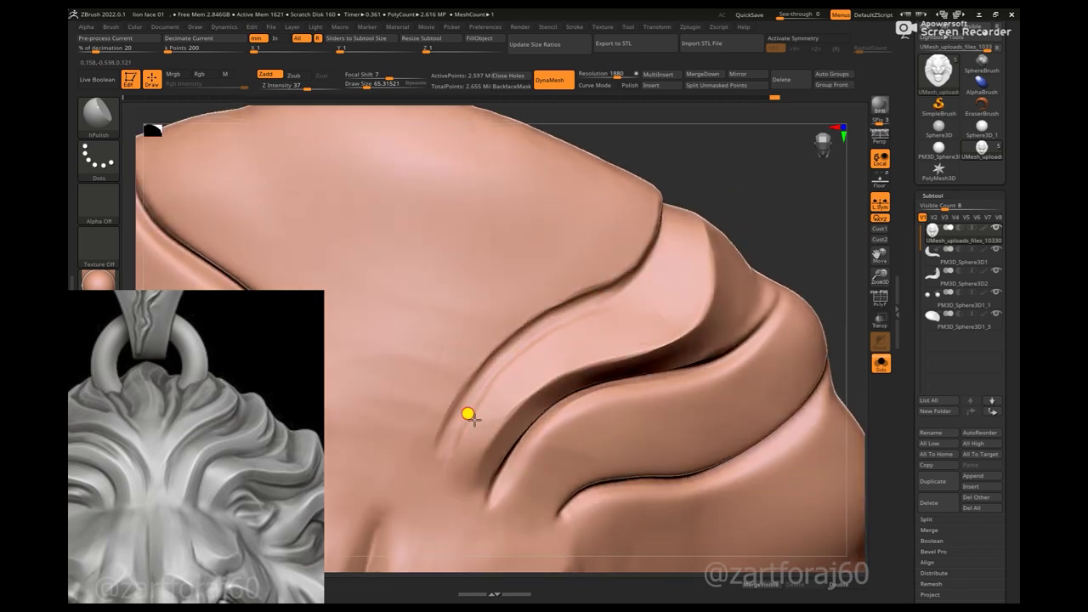
key(f)
mouse_move(703, 238)
mouse_down()
mouse_move(678, 226)
mouse_move(692, 197)
mouse_move(794, 289)
mouse_up()
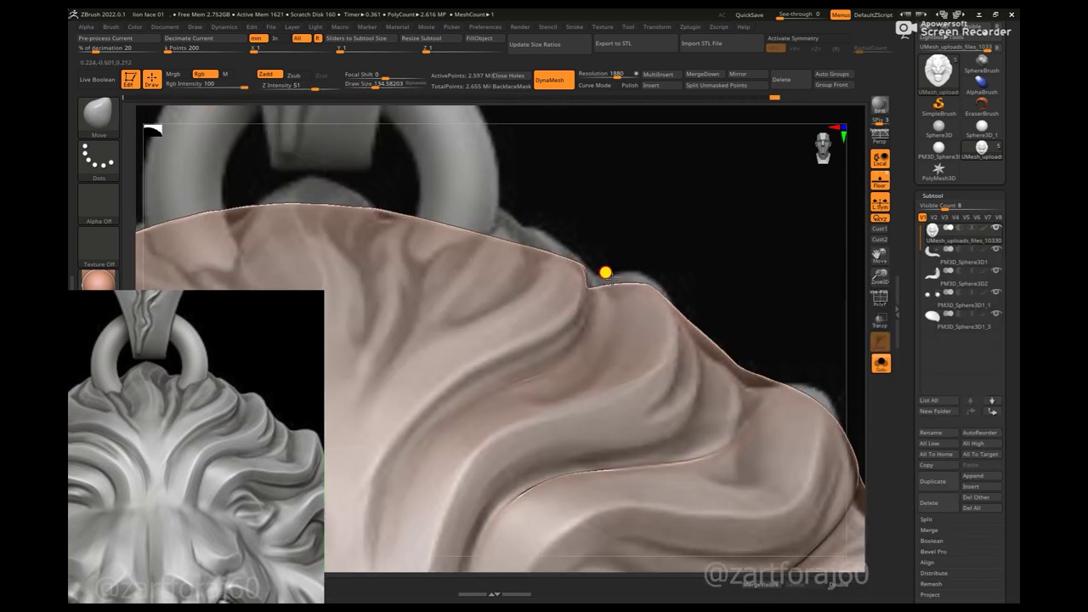
drag(661, 311, 578, 292)
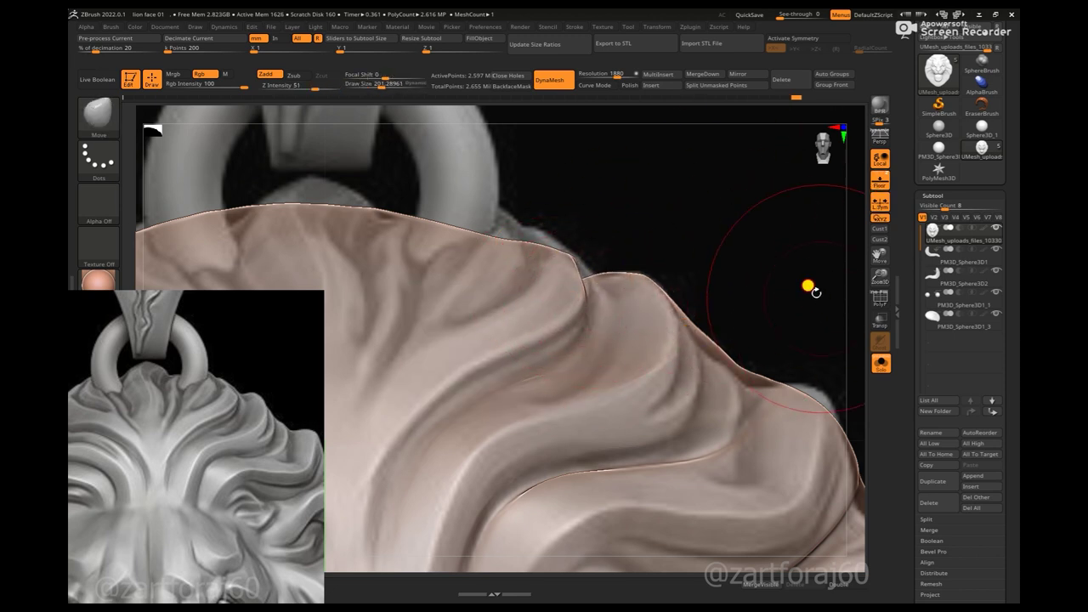
ctrl+right_drag(808, 286, 753, 289)
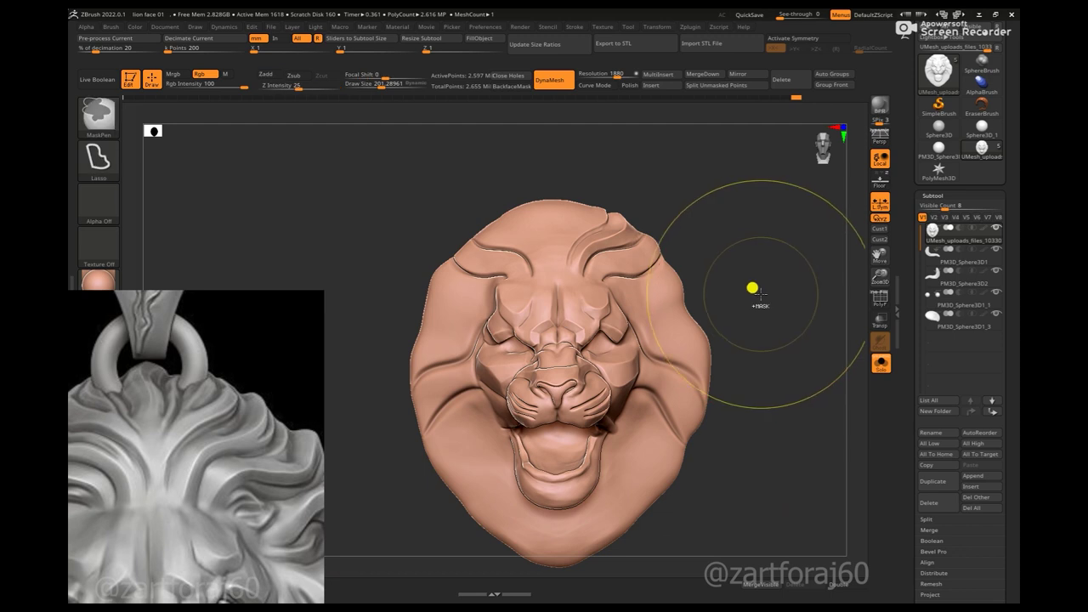
- Pick a smaller ClayBuildup brush and line up the front view of the crest with the reference
mouse_move(588, 491)
mouse_down()
mouse_move(726, 357)
mouse_move(685, 255)
mouse_move(705, 123)
mouse_up()
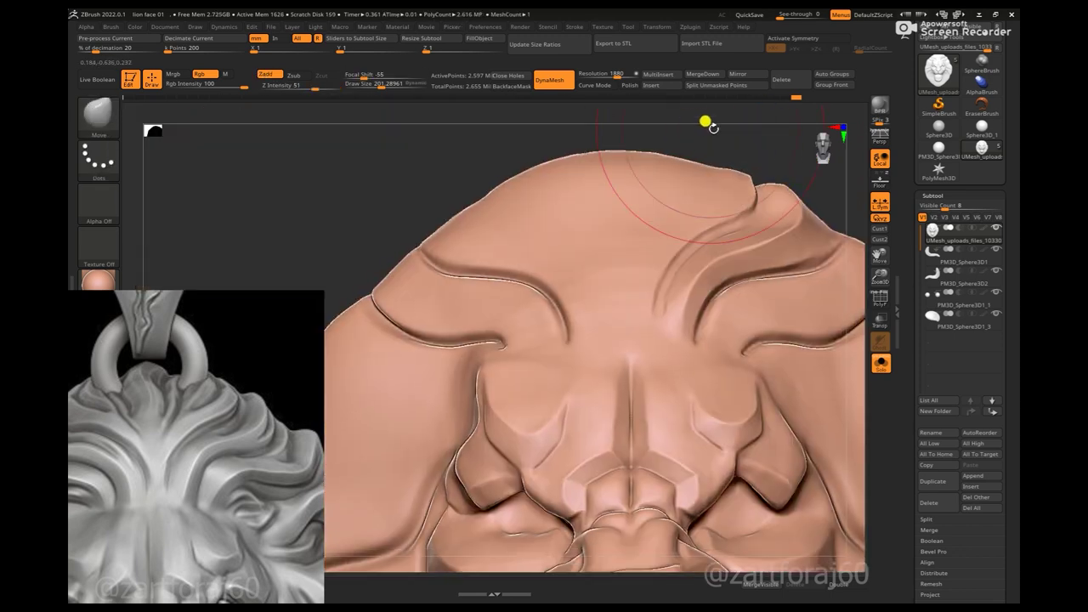
key(b)
key(c)
key(b)
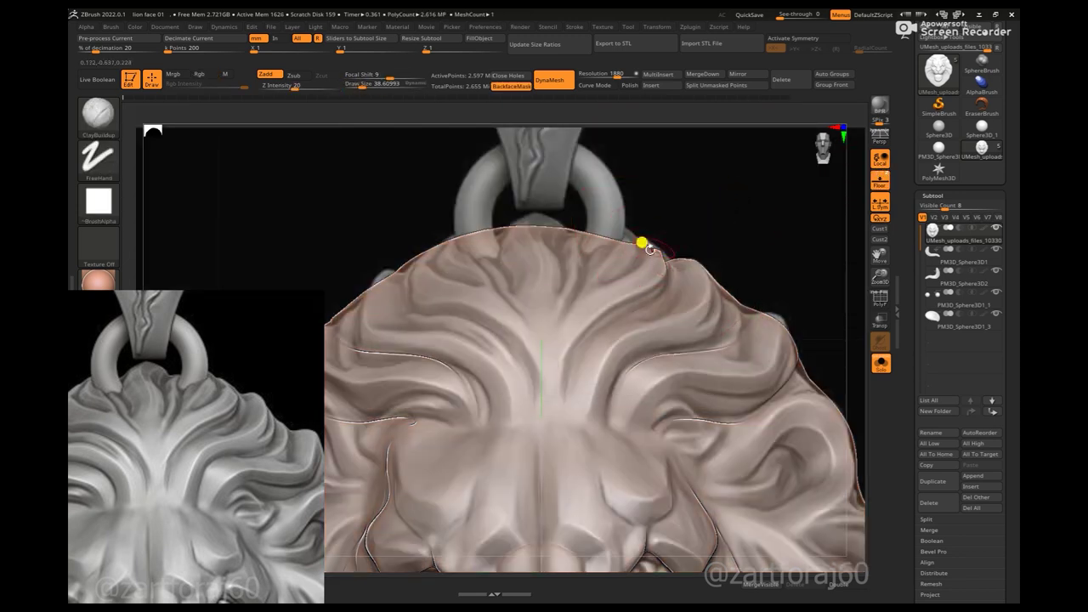
key(bracketleft)
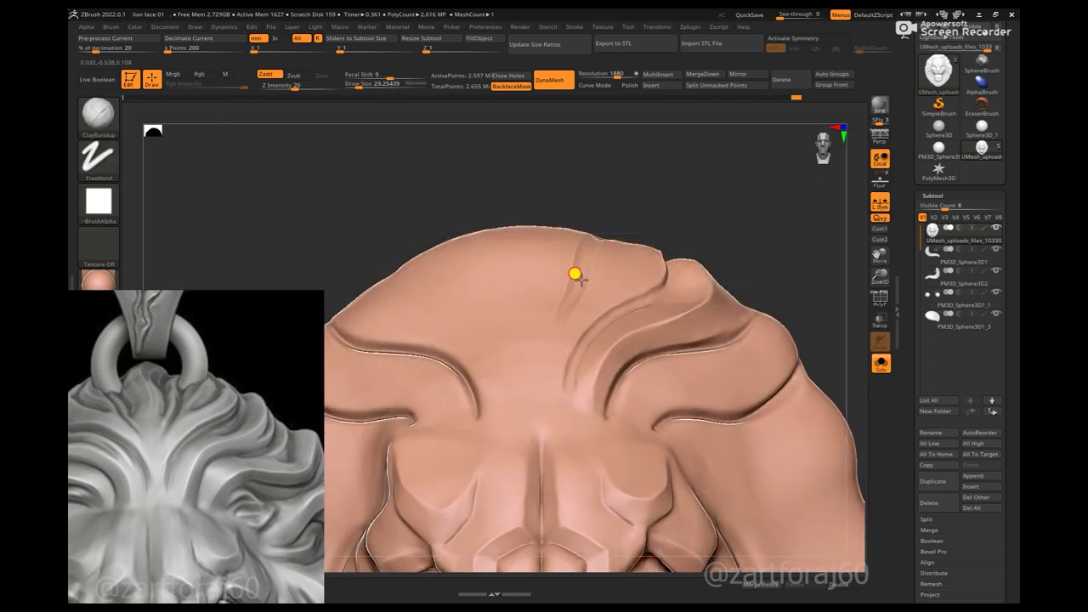
right_click(576, 272)
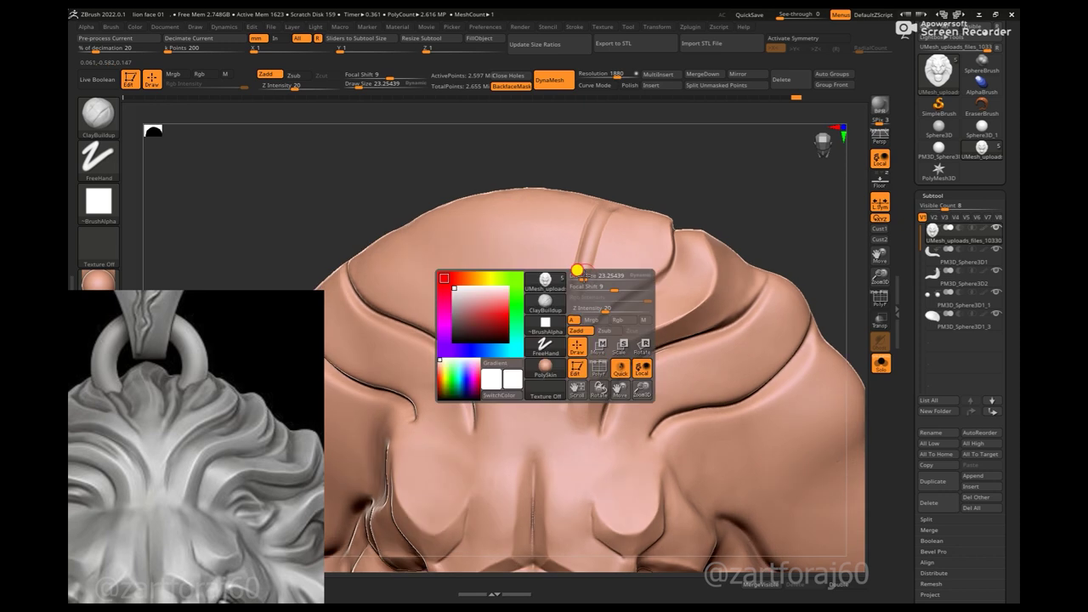
mouse_move(583, 246)
right_down()
mouse_move(646, 206)
mouse_move(614, 197)
right_up()
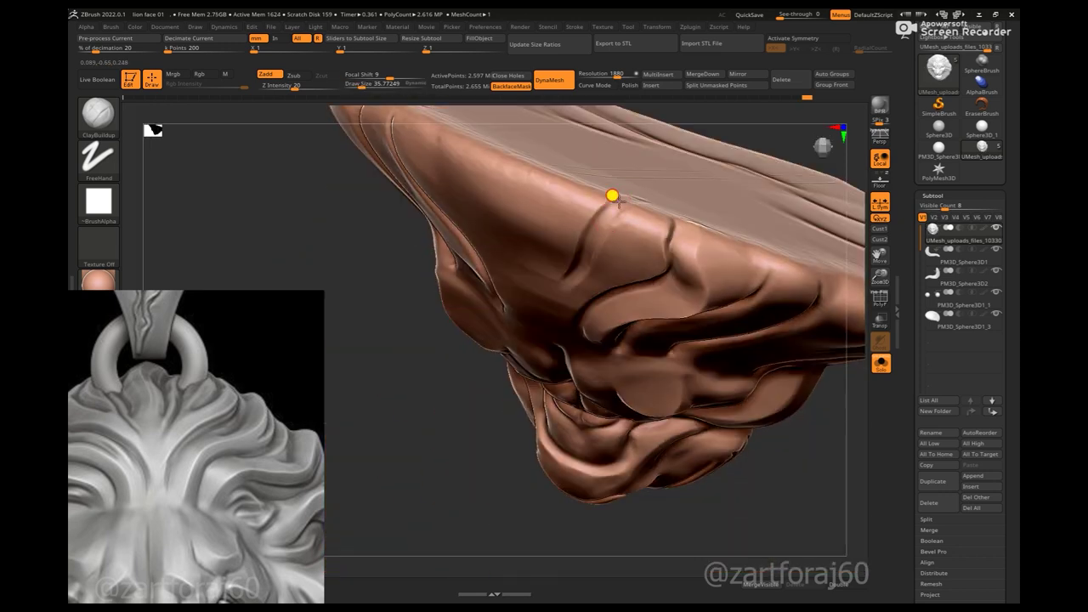
mouse_move(742, 116)
right_down()
mouse_move(619, 192)
mouse_move(680, 142)
right_up()
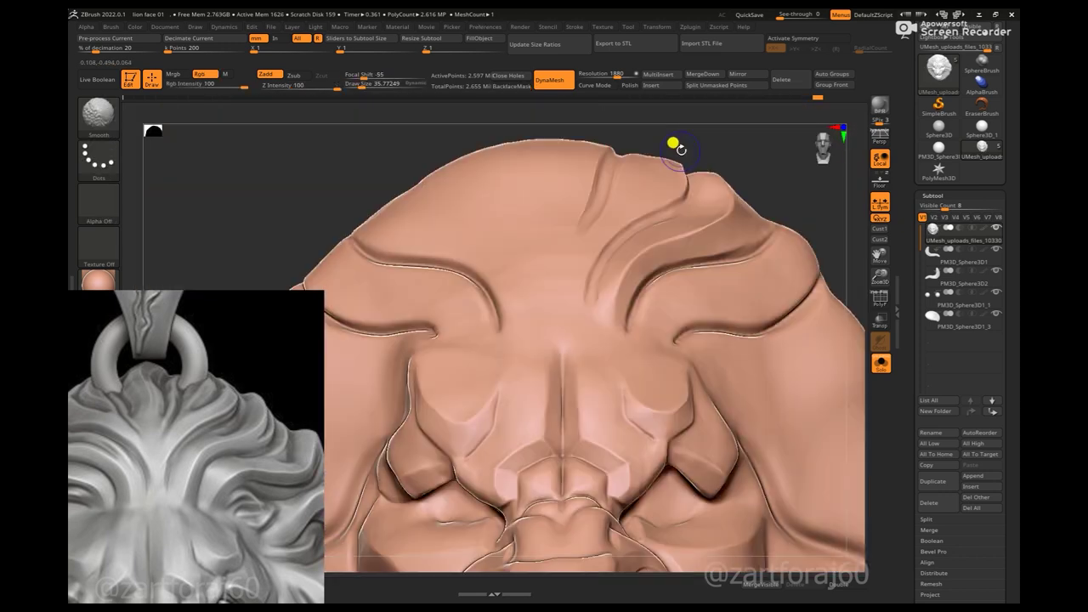
mouse_move(599, 165)
right_down()
mouse_move(624, 223)
mouse_move(553, 285)
mouse_move(576, 247)
mouse_move(529, 336)
right_up()
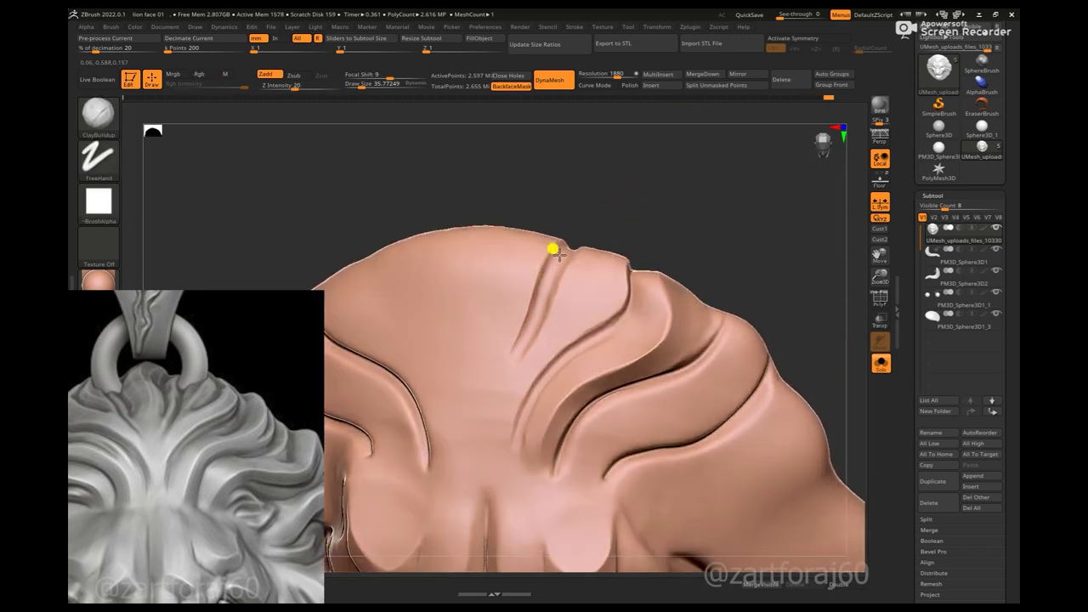
right_drag(554, 250, 770, 180)
- Toggle see-through over the reference to compare the top-right crest lobe from several angles
key(shift+p)
key(space)
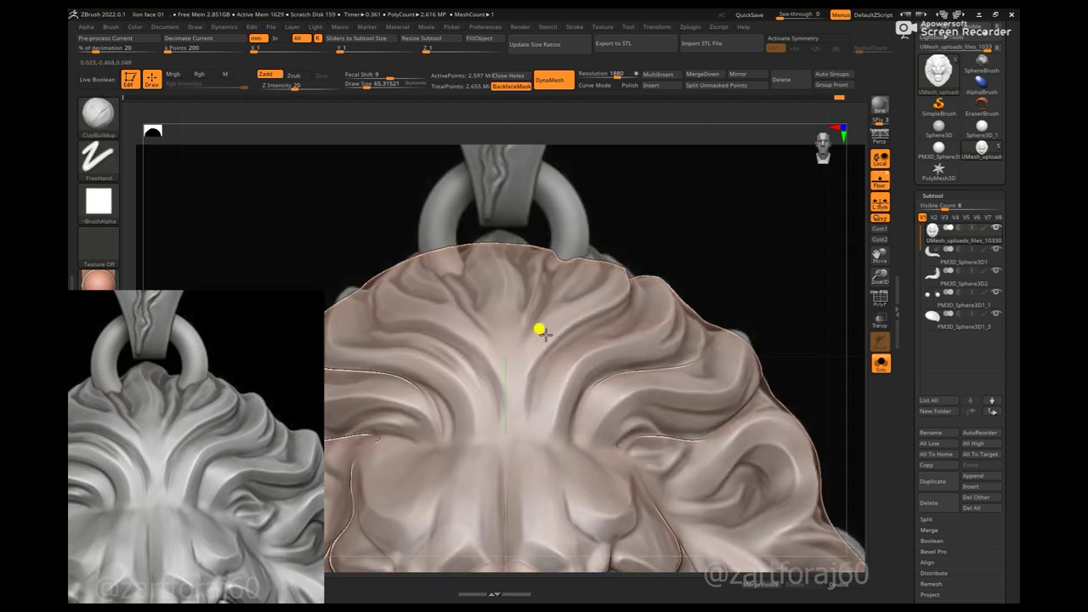
click(881, 181)
right_drag(748, 247, 593, 295)
mouse_move(630, 240)
right_down()
mouse_move(633, 225)
mouse_move(697, 209)
mouse_move(644, 243)
right_up()
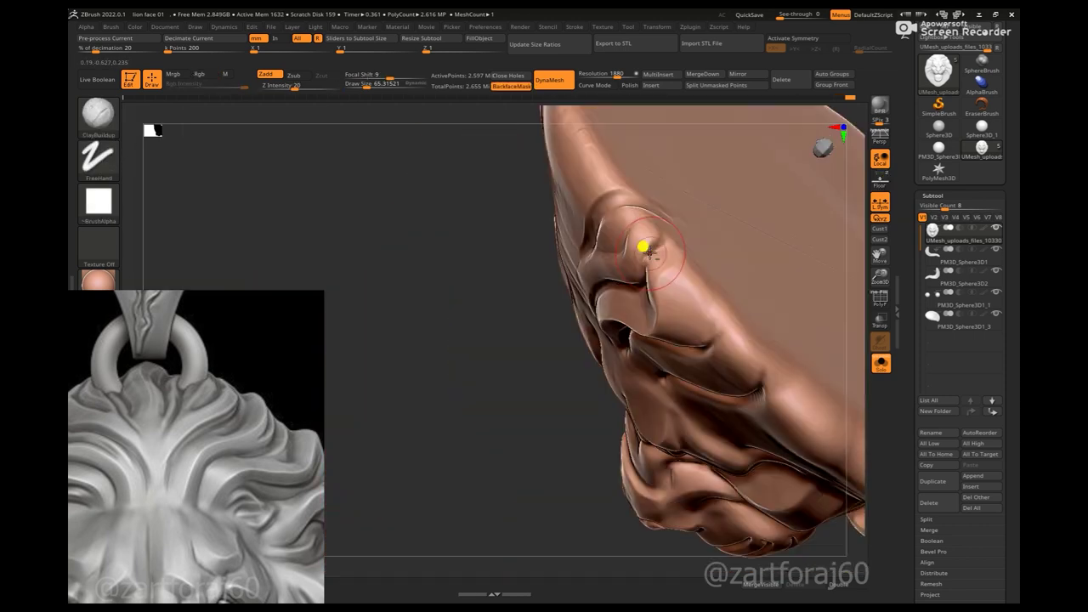
mouse_move(439, 404)
right_down()
mouse_move(561, 250)
mouse_move(700, 176)
mouse_move(603, 232)
mouse_move(598, 224)
mouse_move(660, 242)
mouse_move(615, 219)
mouse_move(606, 192)
right_up()
mouse_move(604, 231)
right_down()
mouse_move(605, 276)
mouse_move(556, 284)
mouse_move(741, 231)
right_up()
key(space)
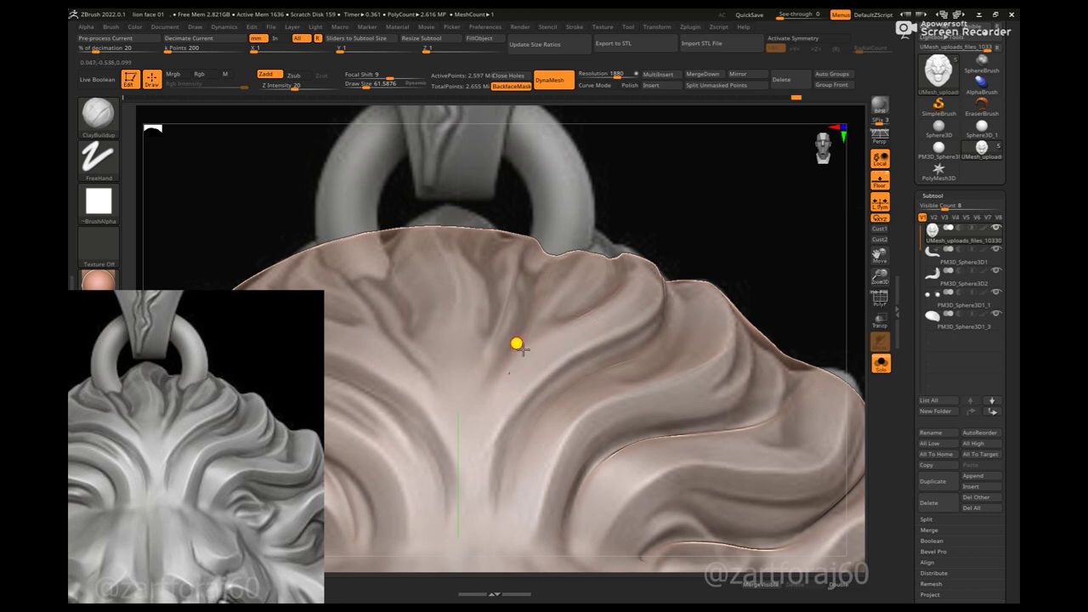
click(882, 200)
mouse_move(636, 211)
right_down()
mouse_move(584, 270)
mouse_move(602, 215)
right_up()
right_drag(740, 141, 703, 189)
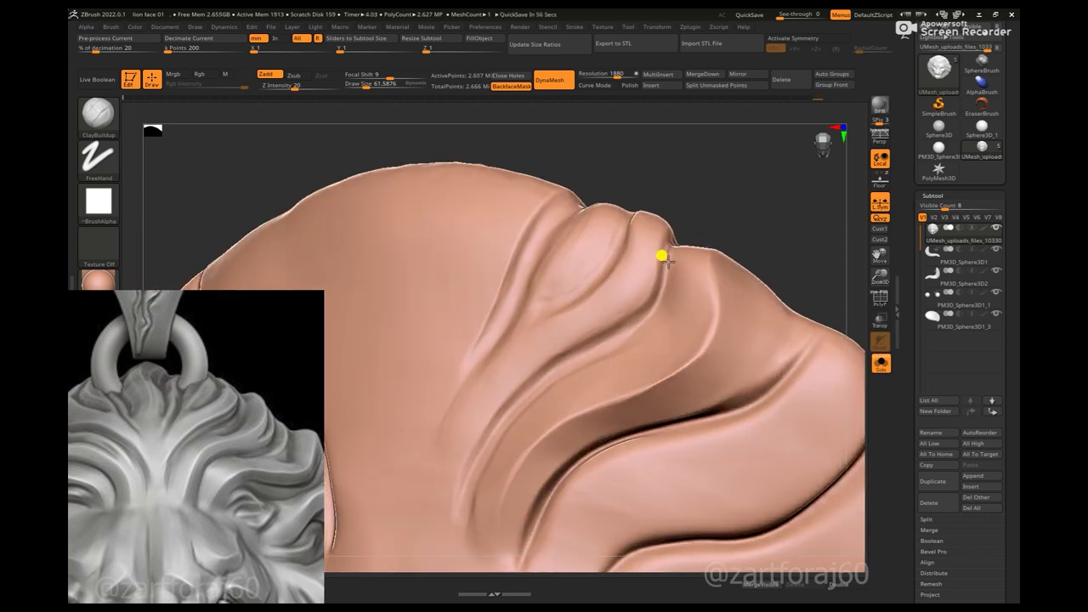
- Select the hPolish brush and bring the cheek curl into a front view
right_drag(660, 253, 573, 250)
right_click(554, 260)
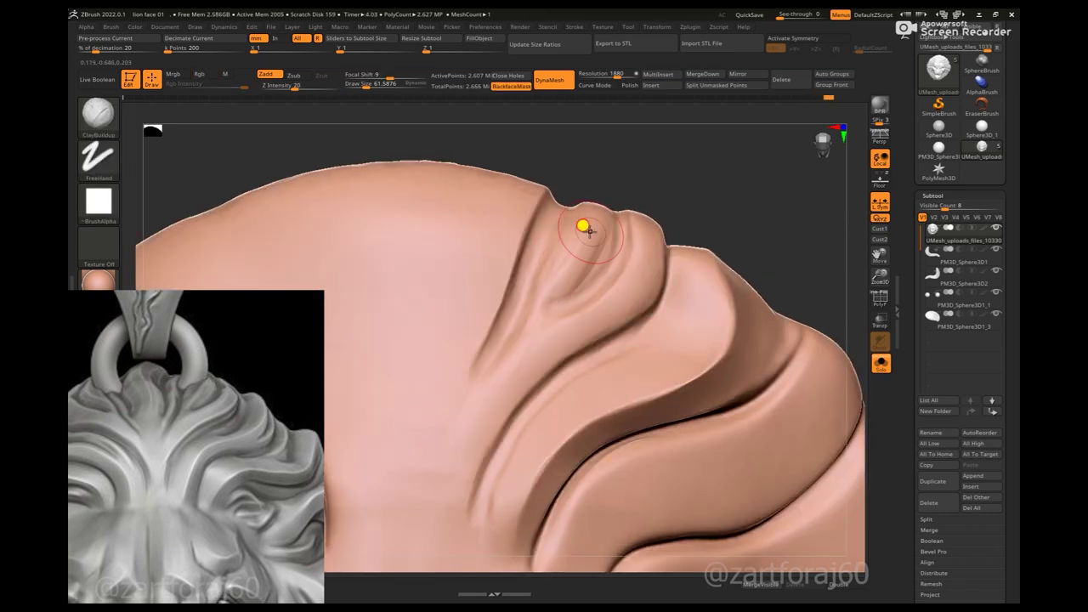
shift+right_drag(602, 233, 723, 201)
mouse_move(758, 250)
alt+right_down()
mouse_move(748, 209)
mouse_move(737, 236)
alt+right_up()
key(b)
key(h)
key(p)
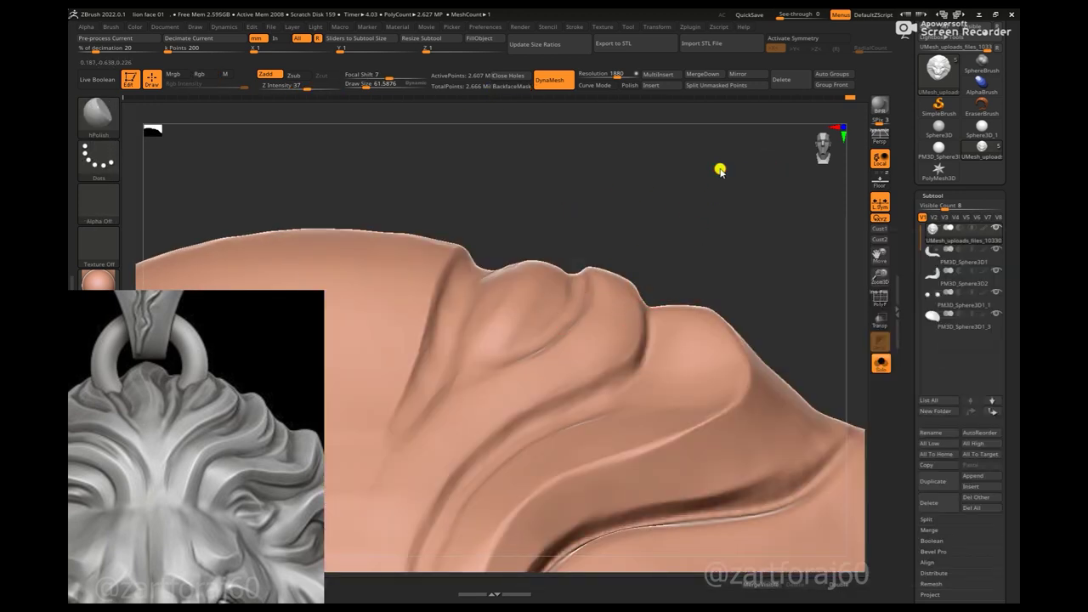
right_click(602, 286)
right_drag(599, 286, 588, 286)
right_drag(697, 318, 574, 257)
mouse_move(467, 364)
right_down()
mouse_move(671, 194)
mouse_move(488, 304)
mouse_move(724, 145)
right_up()
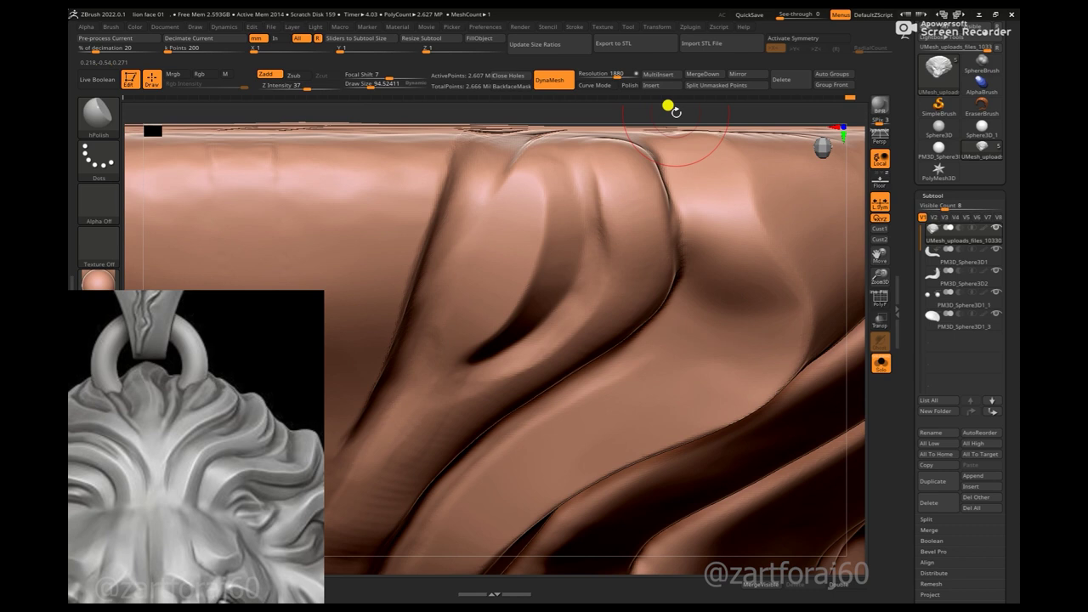
mouse_move(683, 110)
right_down()
mouse_move(535, 281)
mouse_move(547, 195)
mouse_move(726, 177)
mouse_move(649, 179)
mouse_move(579, 307)
mouse_move(549, 328)
mouse_move(595, 265)
mouse_move(528, 251)
mouse_move(554, 226)
mouse_move(541, 297)
mouse_move(549, 223)
mouse_move(481, 226)
right_up()
- Pick the Move brush and enlarge its Draw Size
key(space)
key(space)
key(b)
key(m)
key(v)
right_click(527, 272)
drag(527, 272, 546, 271)
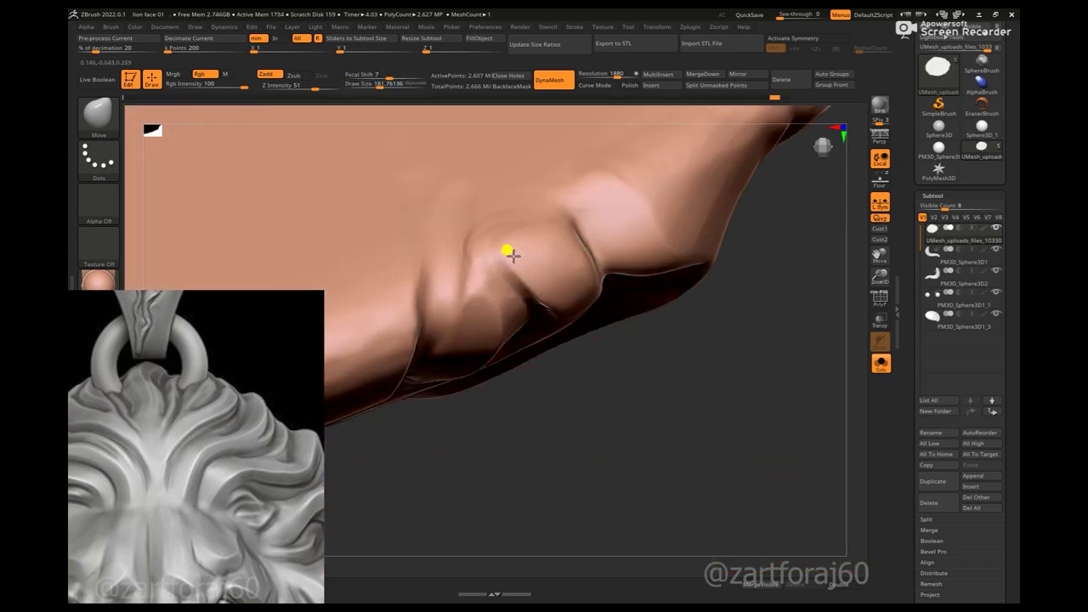
mouse_move(530, 263)
right_down()
mouse_move(634, 206)
mouse_move(600, 206)
mouse_move(666, 224)
mouse_move(698, 272)
mouse_move(635, 264)
mouse_move(714, 246)
mouse_move(661, 151)
mouse_move(743, 217)
right_up()
- Switch to ClayBuildup and subtly build up the mane surface near the curl
key(b)
key(c)
key(b)
mouse_move(802, 275)
alt+right_down()
mouse_move(734, 194)
mouse_move(655, 287)
mouse_move(766, 255)
alt+right_up()
key(space)
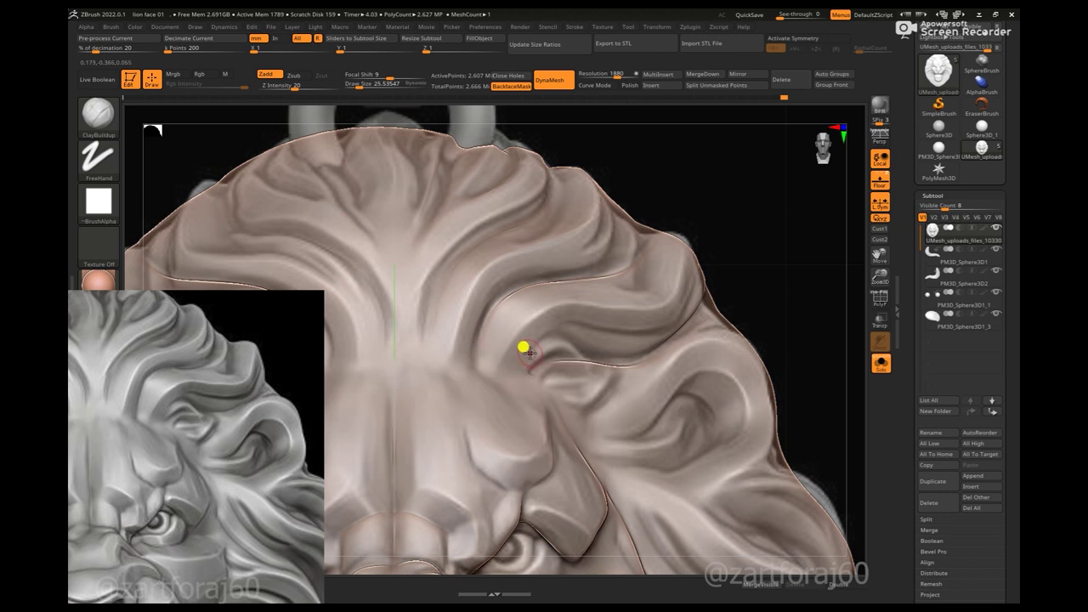
drag(529, 352, 527, 369)
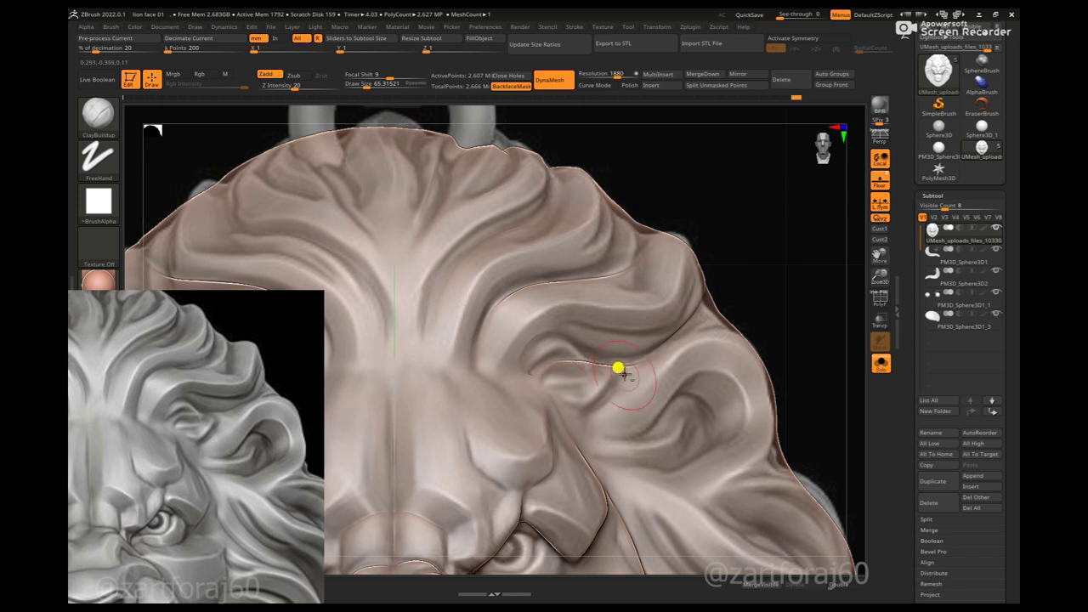
drag(625, 375, 600, 397)
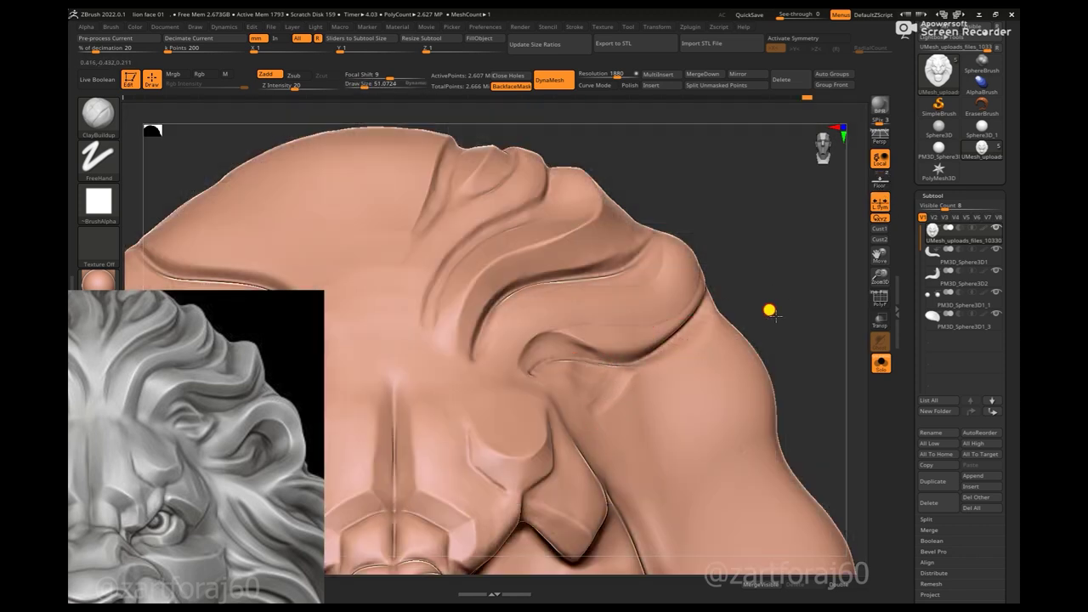
mouse_move(770, 311)
mouse_down()
mouse_move(520, 377)
mouse_move(532, 355)
mouse_move(545, 355)
mouse_move(515, 375)
mouse_up()
mouse_move(572, 394)
mouse_down()
mouse_move(612, 375)
mouse_move(591, 405)
mouse_up()
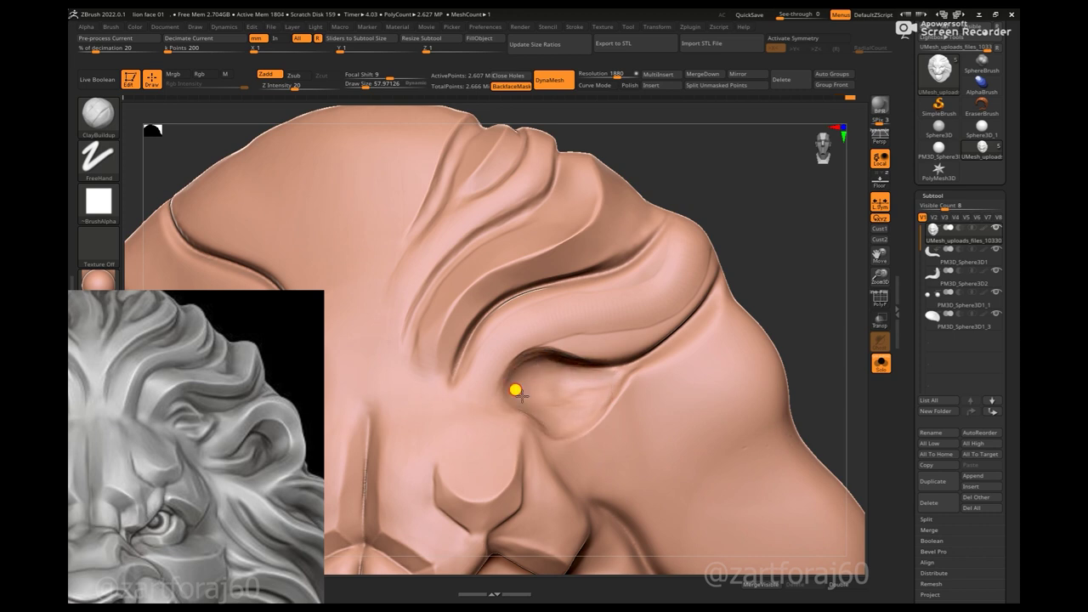
key(f)
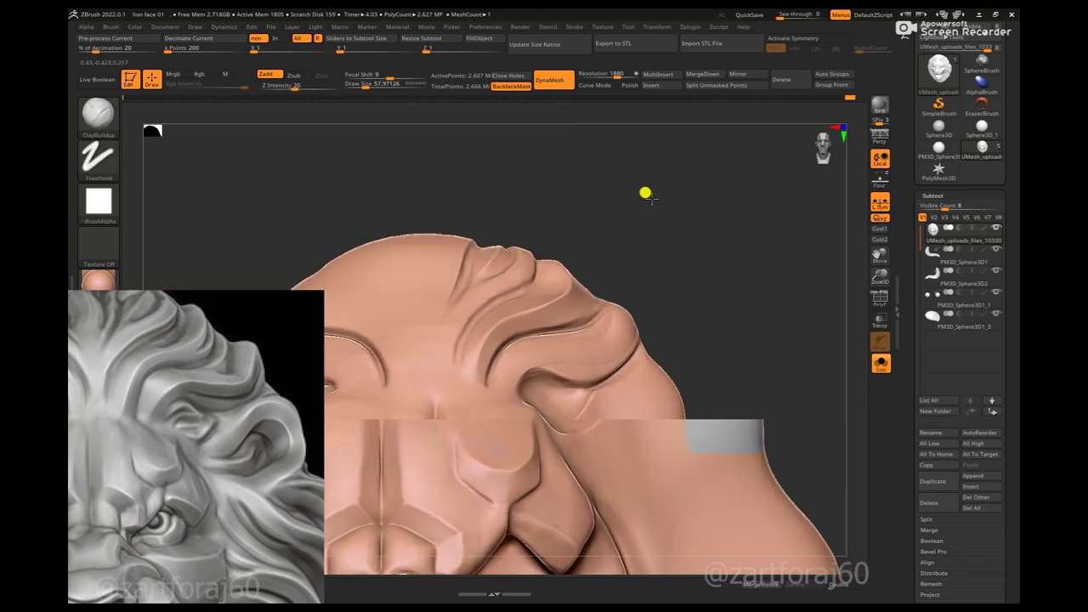
mouse_move(799, 354)
mouse_down()
mouse_move(701, 263)
mouse_move(510, 260)
mouse_move(754, 128)
mouse_move(688, 189)
mouse_move(738, 180)
mouse_up()
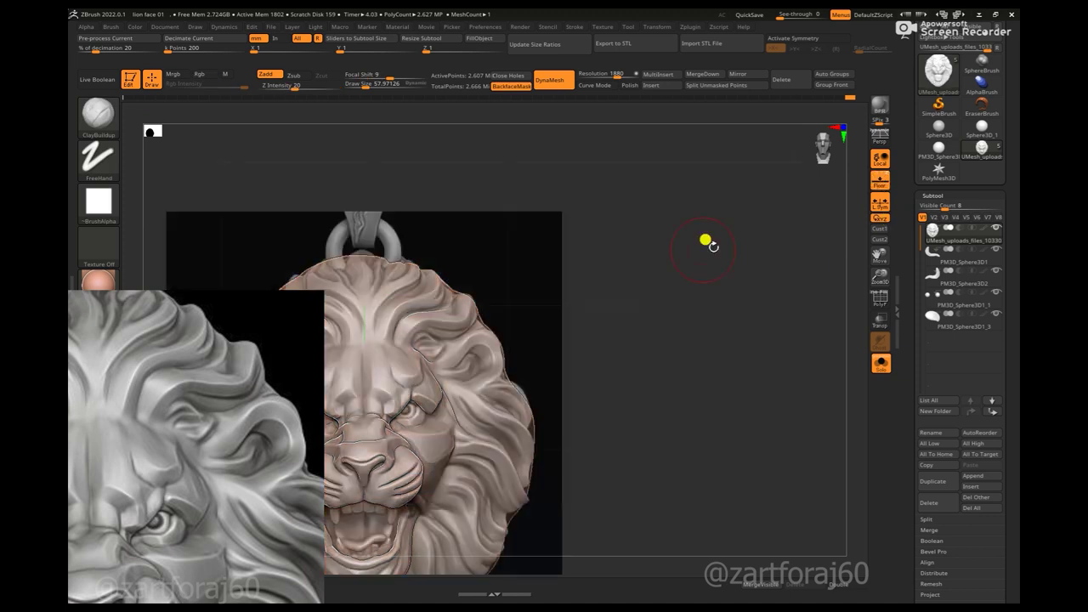
mouse_move(705, 240)
mouse_down()
mouse_move(790, 343)
mouse_move(680, 277)
mouse_move(481, 376)
mouse_up()
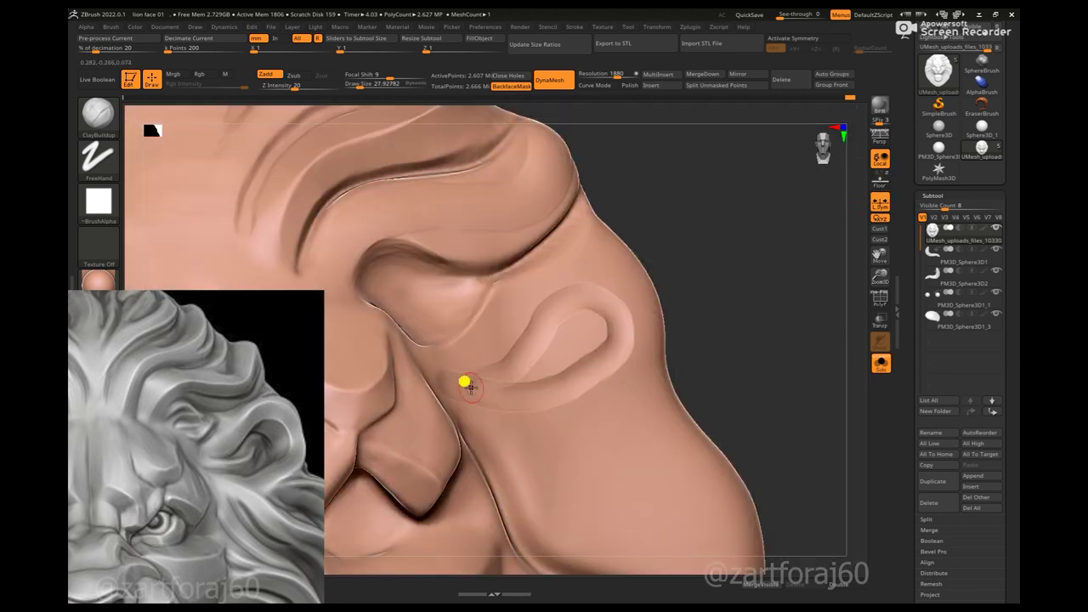
- Build clay along the curled lobe's loop and upper rim, smoothing its lower tail ridge
key(space)
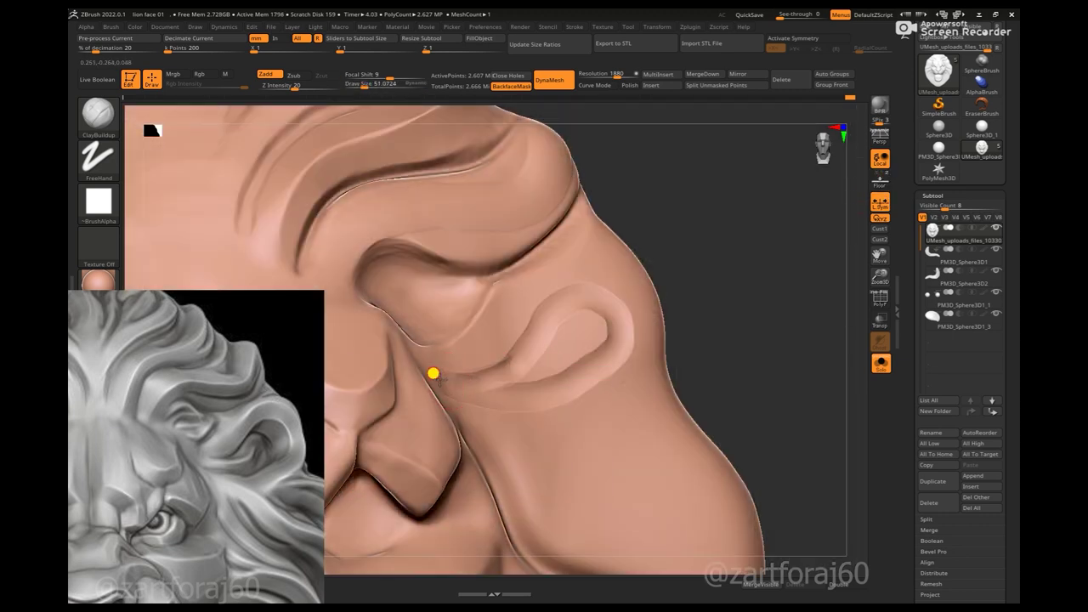
right_drag(449, 377, 424, 379)
mouse_move(517, 364)
mouse_down()
mouse_move(573, 318)
mouse_move(619, 309)
mouse_move(634, 318)
mouse_move(627, 350)
mouse_move(573, 382)
mouse_move(454, 382)
mouse_move(583, 355)
mouse_move(603, 318)
mouse_up()
key(space)
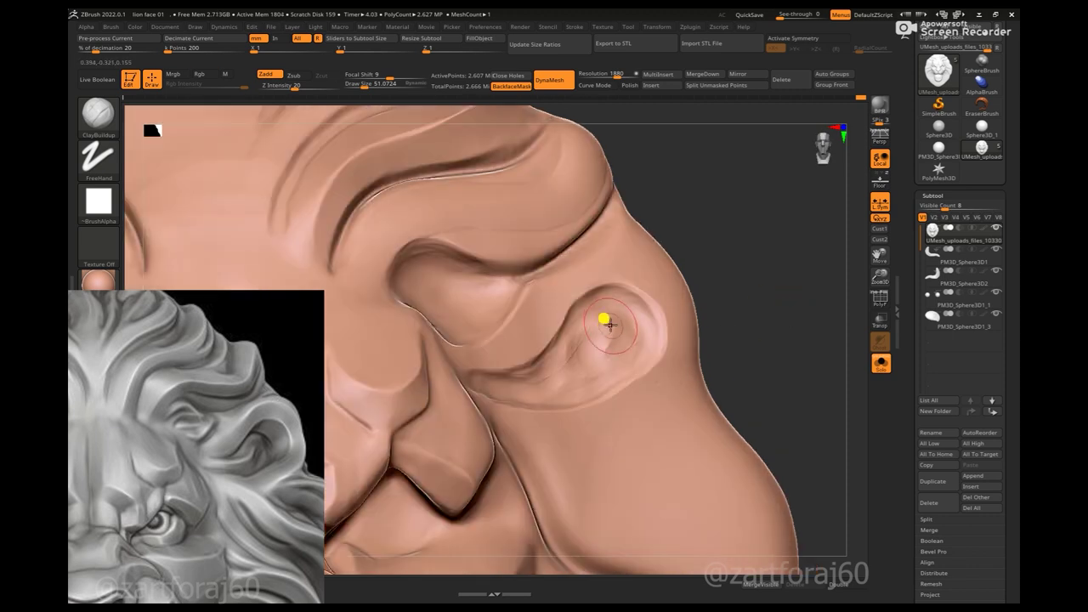
right_drag(566, 366, 569, 345)
key(space)
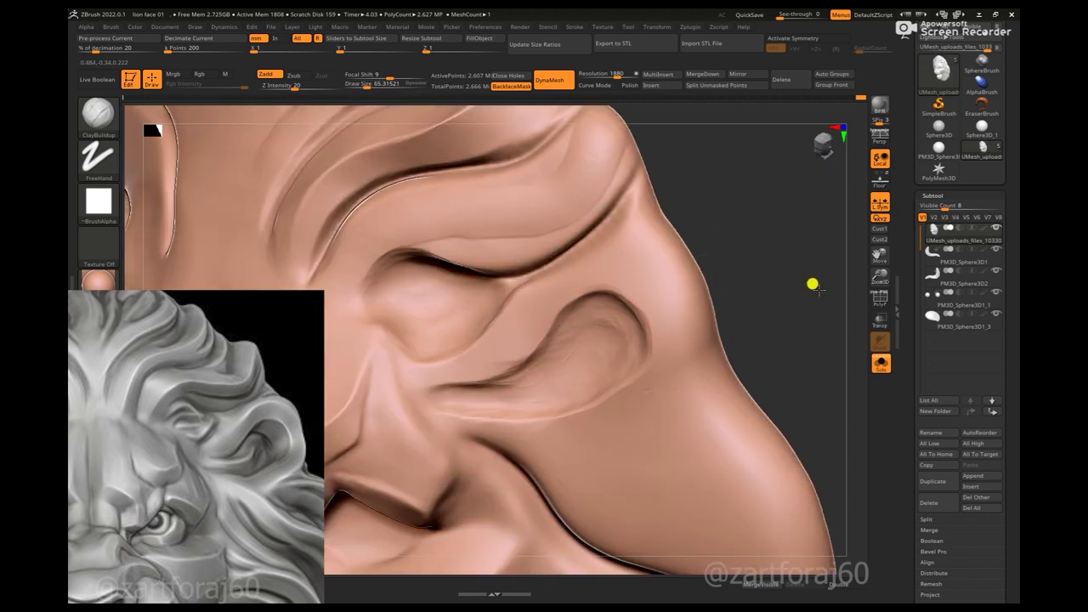
right_drag(814, 281, 547, 357)
key(space)
mouse_move(549, 343)
mouse_down()
mouse_move(564, 323)
mouse_move(627, 318)
mouse_move(648, 348)
mouse_move(450, 393)
mouse_up()
right_drag(450, 393, 510, 347)
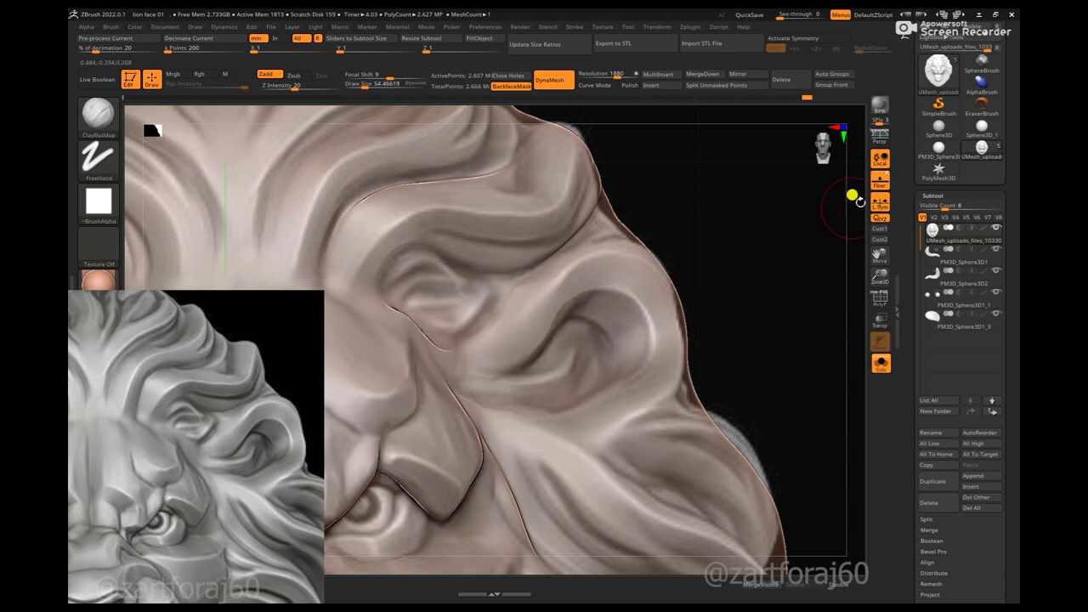
key(space)
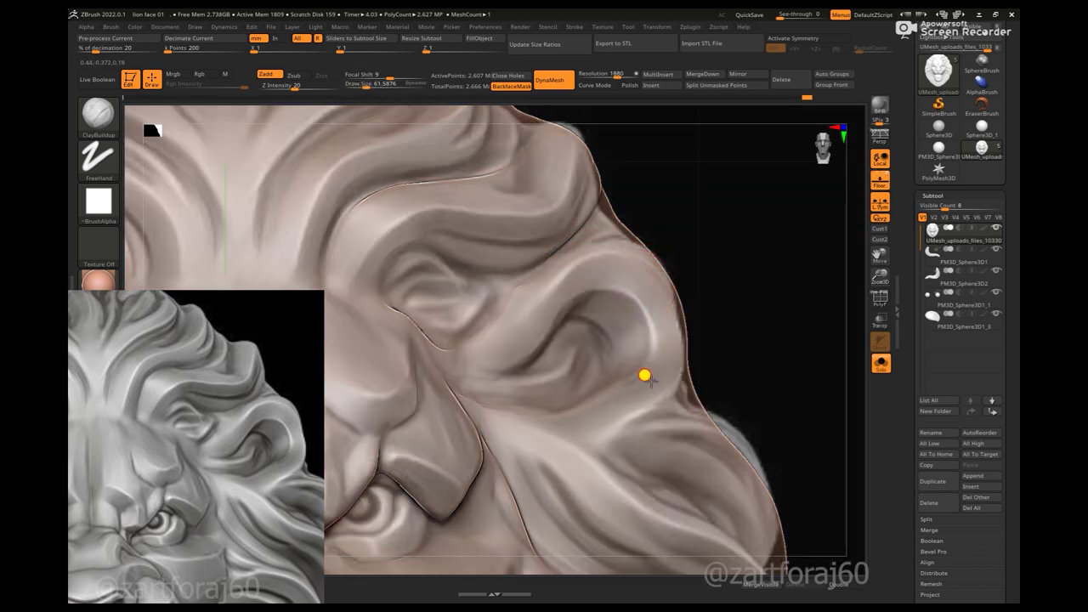
- Inspect the curled lobe from several angles, then select the Move brush
key(f)
ctrl+right_drag(643, 278, 539, 326)
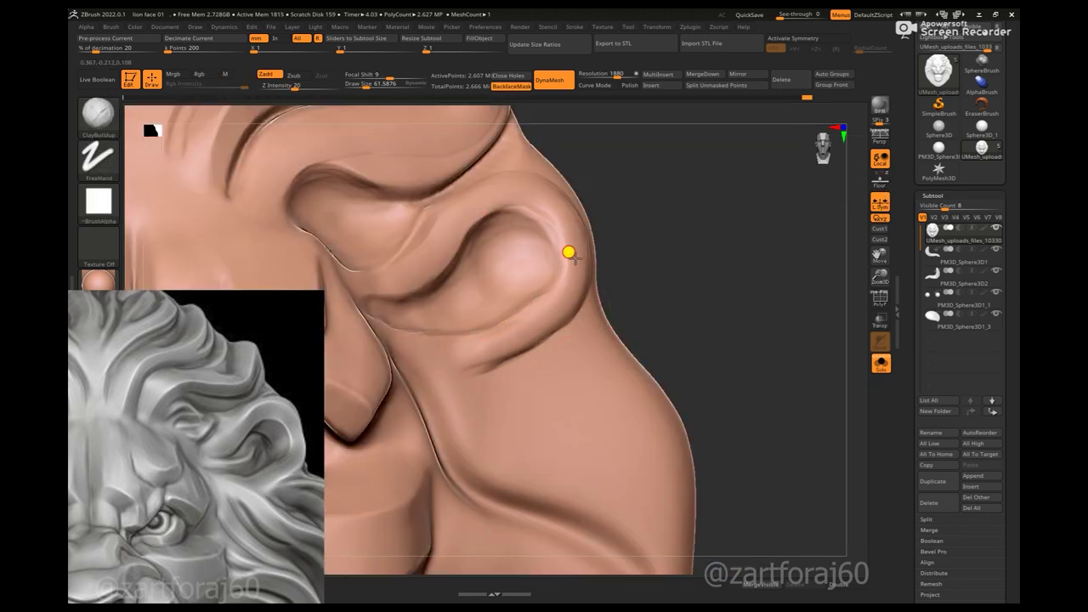
key(f)
ctrl+right_drag(613, 216, 476, 292)
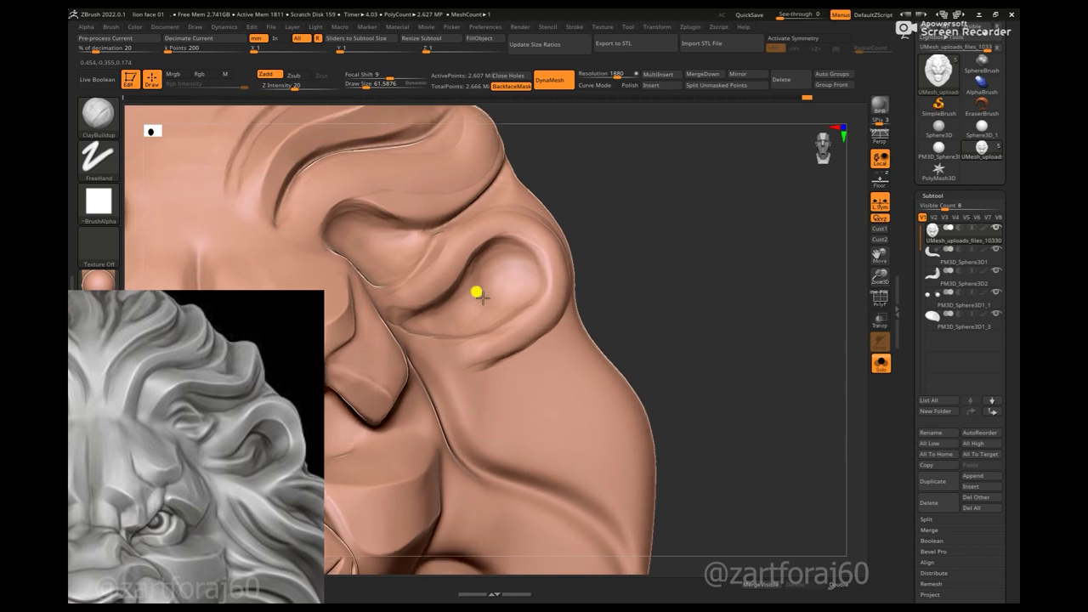
key(f)
shift+drag(545, 196, 604, 307)
key(f)
key(b)
key(m)
key(v)
key(space)
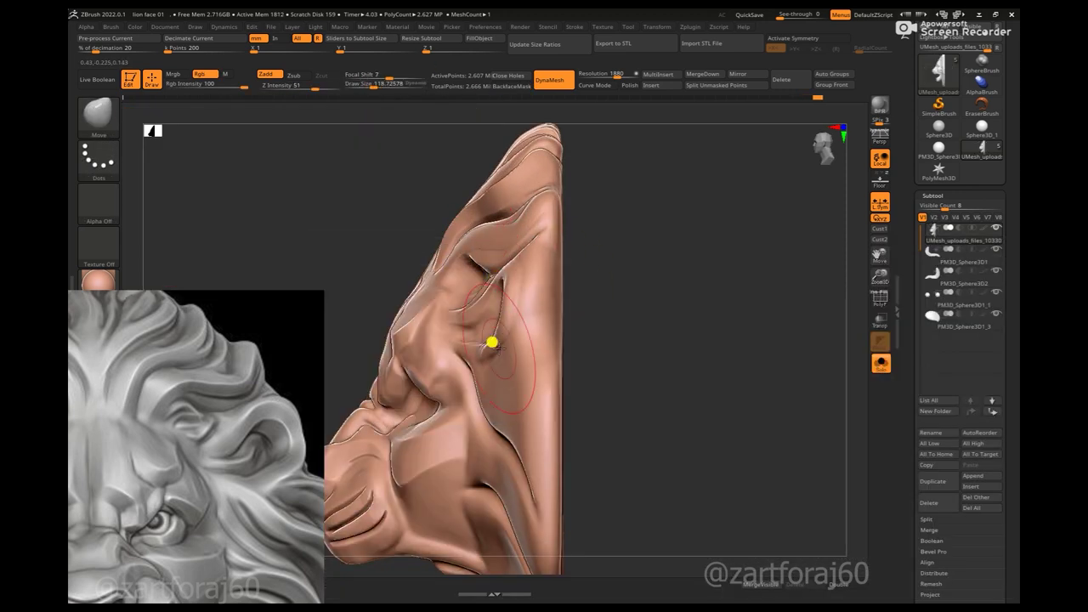
- Pull the curled lobe's rim into a cleaner ridge with the Move brush
shift+drag(587, 336, 694, 331)
ctrl+right_drag(695, 295, 775, 345)
key(b)
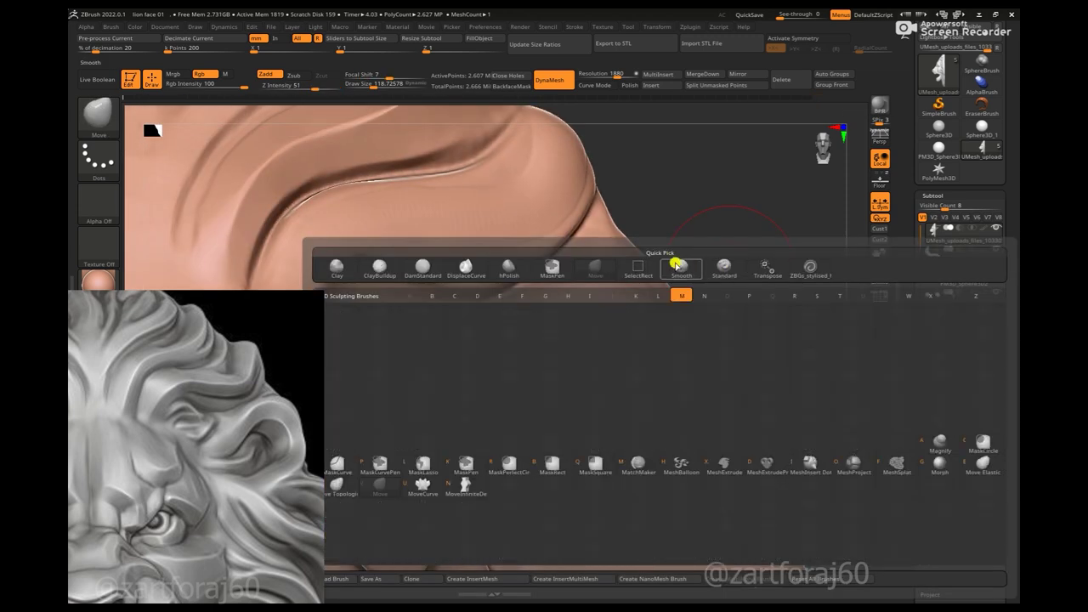
key(m)
key(v)
drag(598, 271, 646, 291)
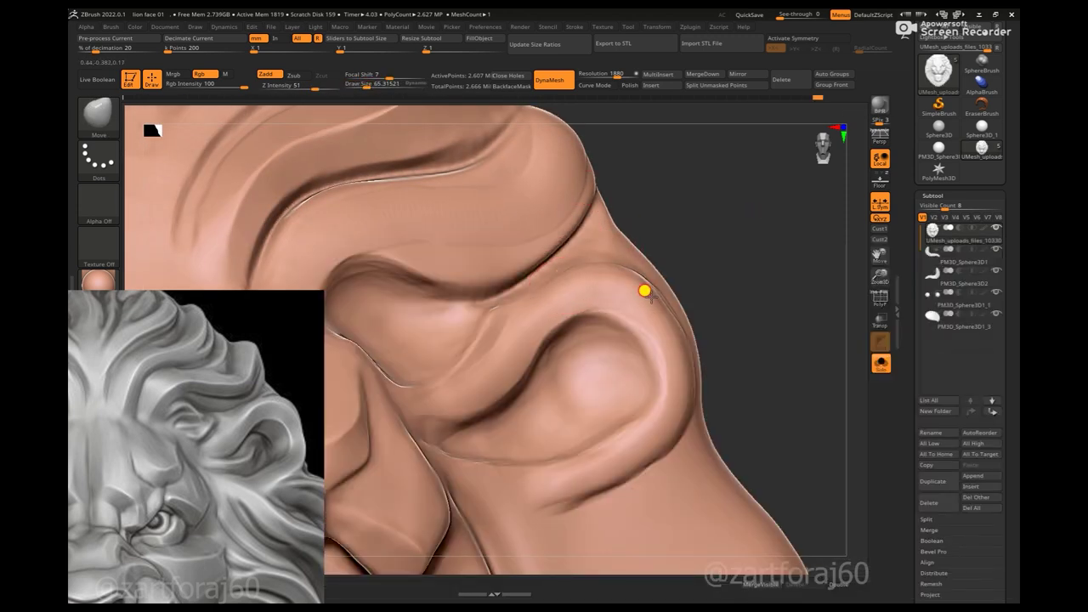
mouse_move(755, 356)
mouse_down()
mouse_move(683, 316)
mouse_move(738, 270)
mouse_move(677, 294)
mouse_up()
- Polish the curl's surfaces into flatter planes with a resized hPolish brush
key(b)
key(h)
key(p)
key(space)
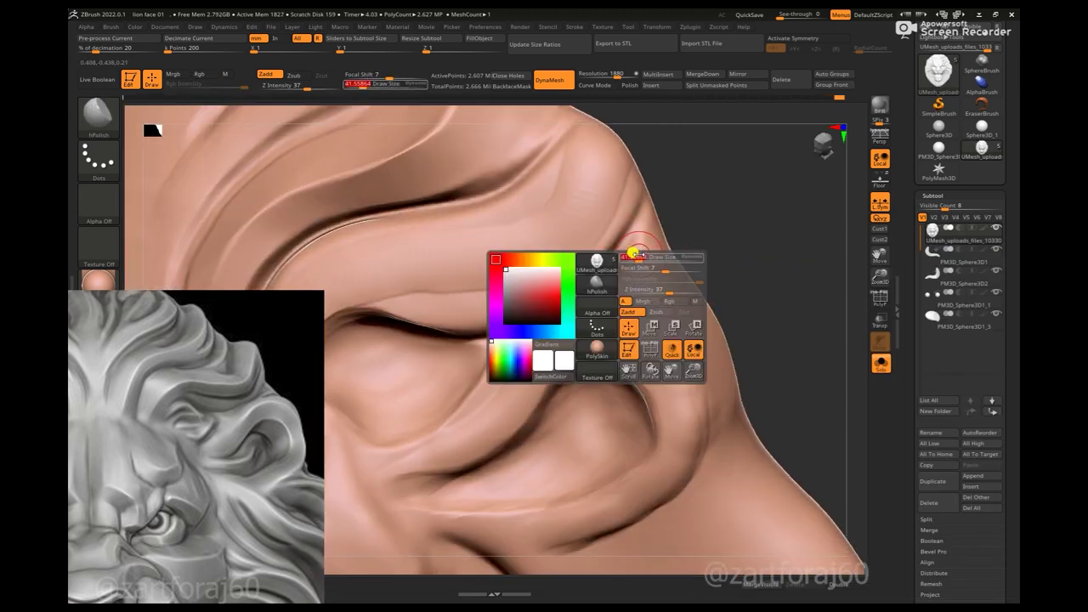
mouse_move(655, 224)
mouse_down()
mouse_move(646, 253)
mouse_move(549, 353)
mouse_up()
mouse_move(703, 252)
mouse_down()
mouse_move(673, 263)
mouse_move(710, 224)
mouse_up()
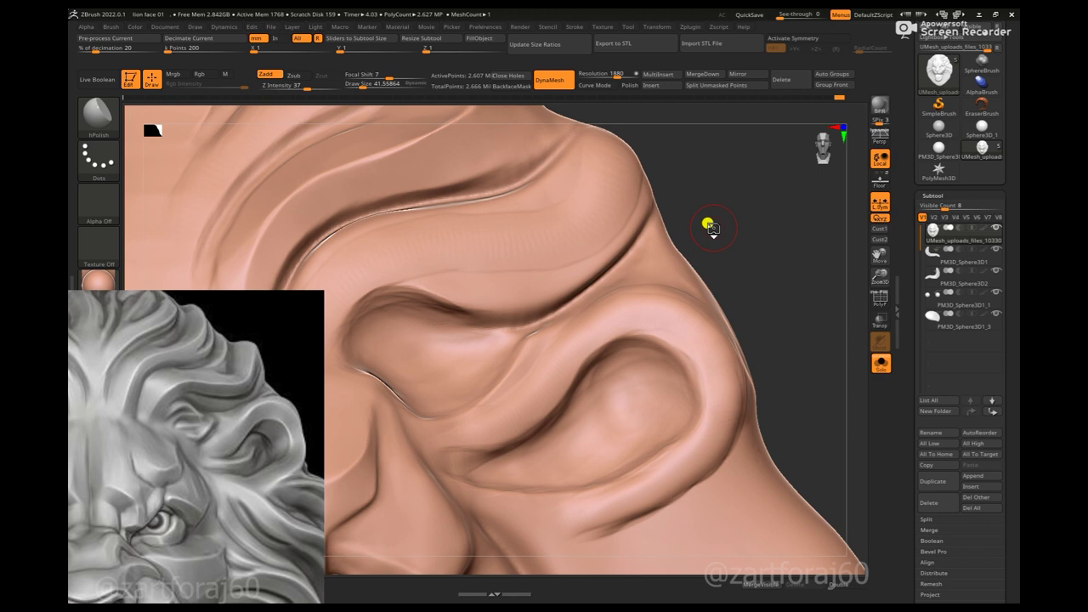
drag(695, 339, 652, 315)
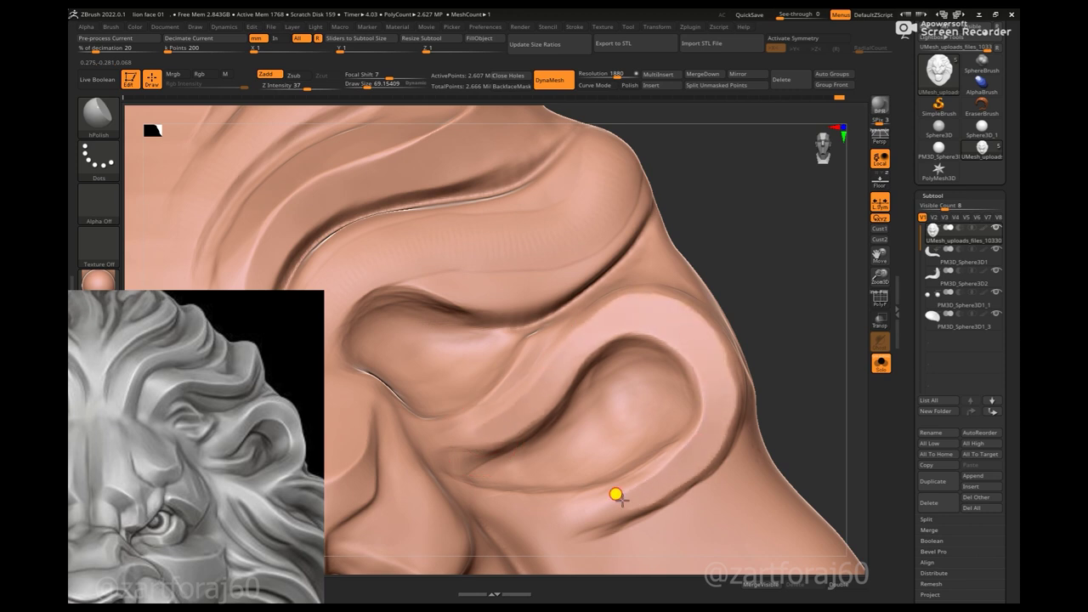
scroll(760, 349, down, 5)
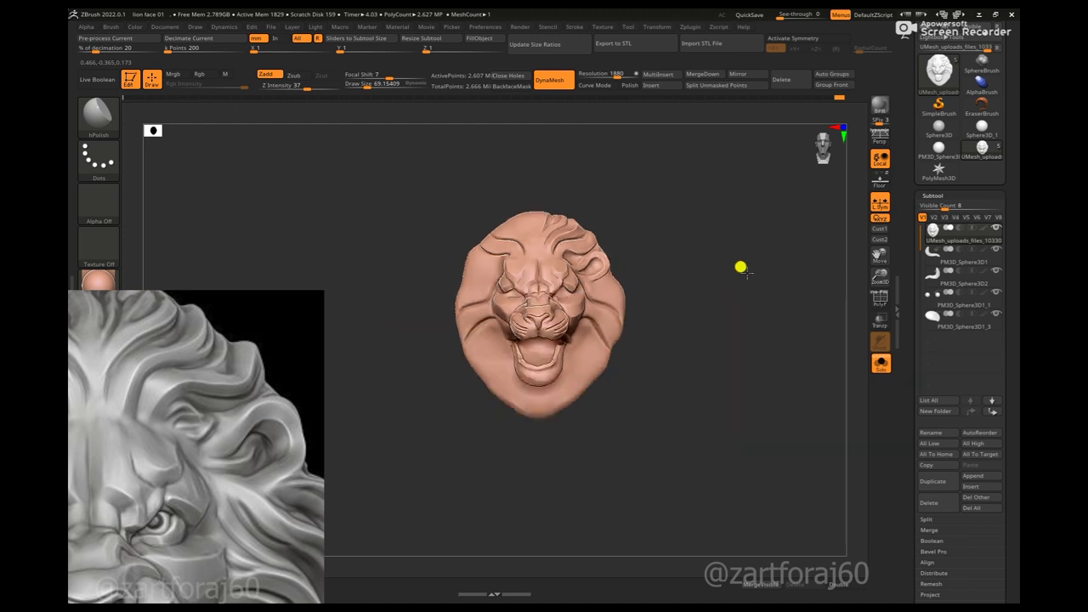
- Toggle the Floor grid on and off and switch to ClayBuildup, turning the cheek forward
scroll(739, 264, up, 3)
scroll(751, 286, up, 3)
scroll(808, 364, down, 3)
scroll(780, 382, up, 3)
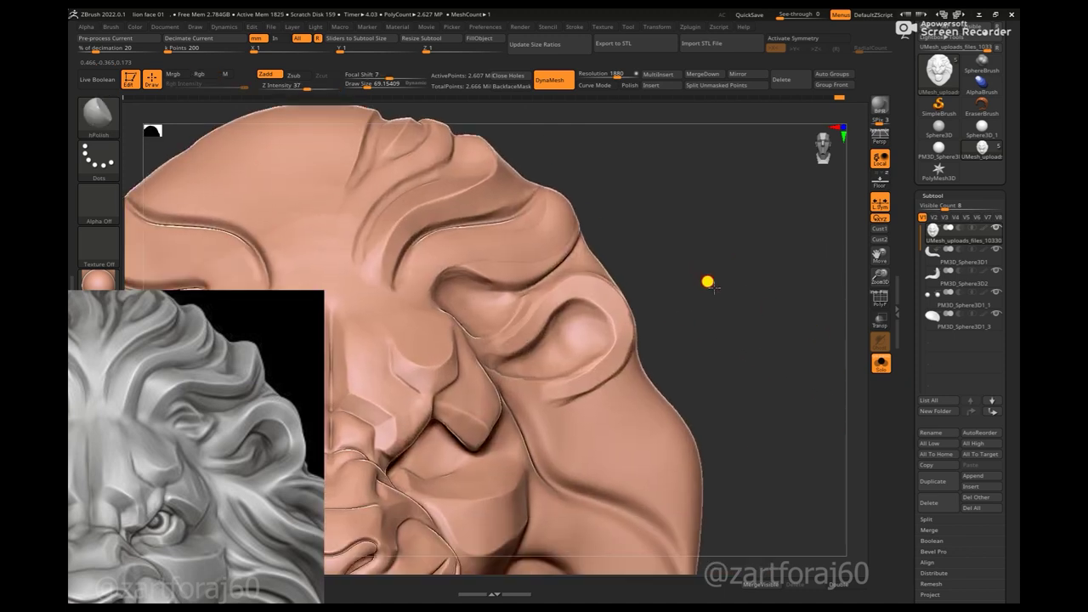
scroll(707, 281, up, 3)
click(880, 181)
key(b)
key(c)
key(b)
key(space)
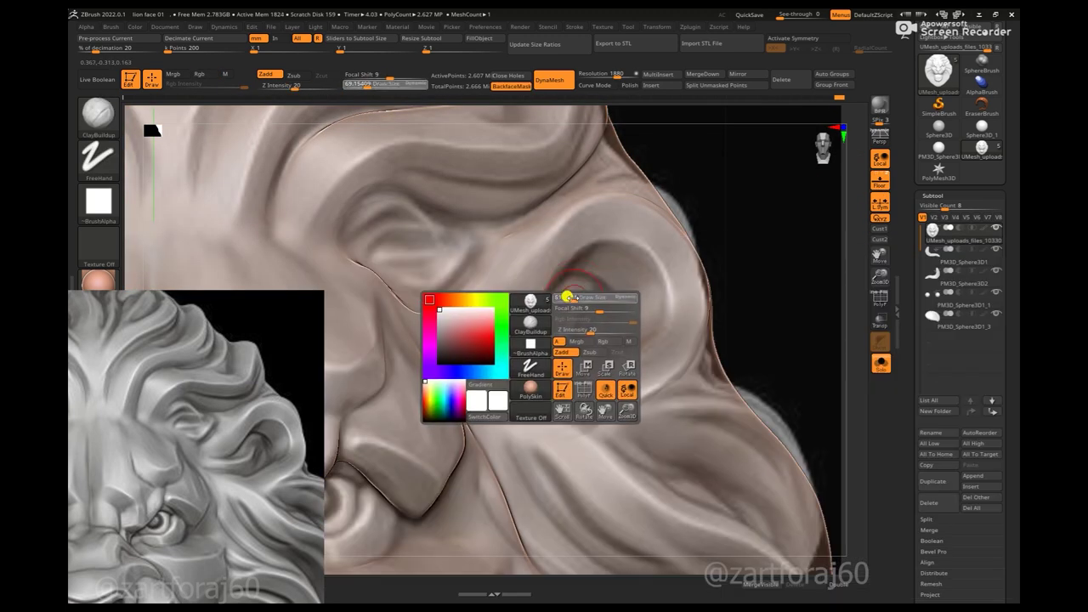
click(884, 183)
scroll(780, 294, down, 3)
drag(780, 294, 736, 299)
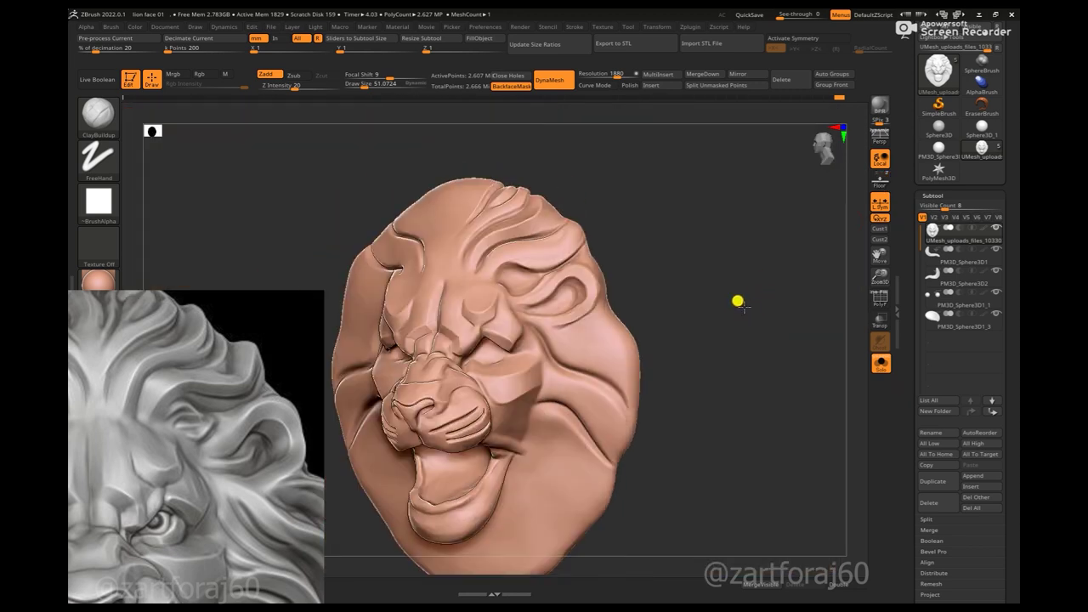
scroll(566, 294, up, 3)
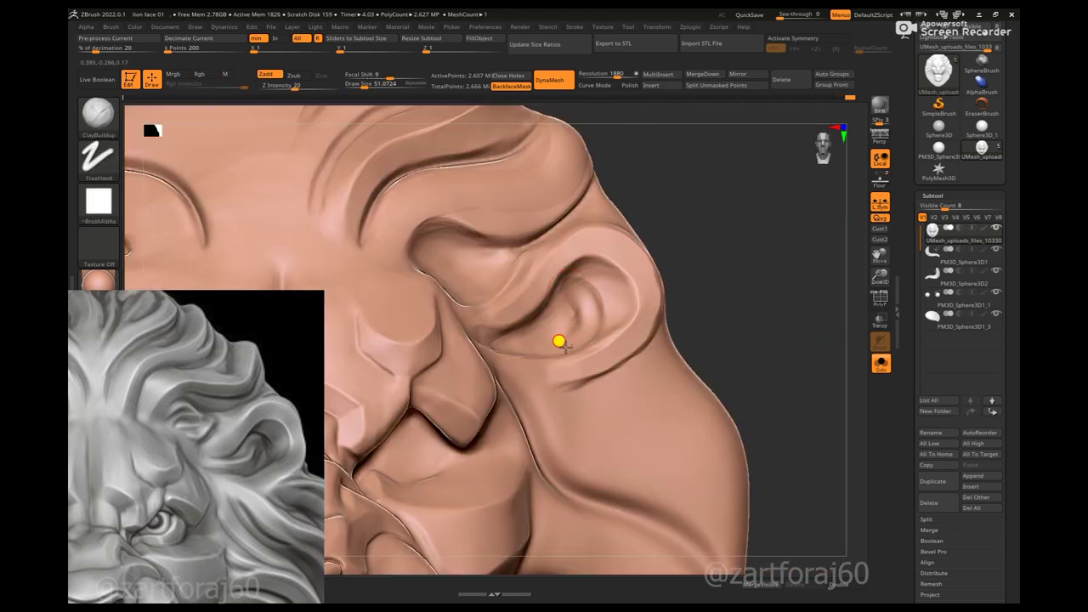
drag(549, 318, 569, 289)
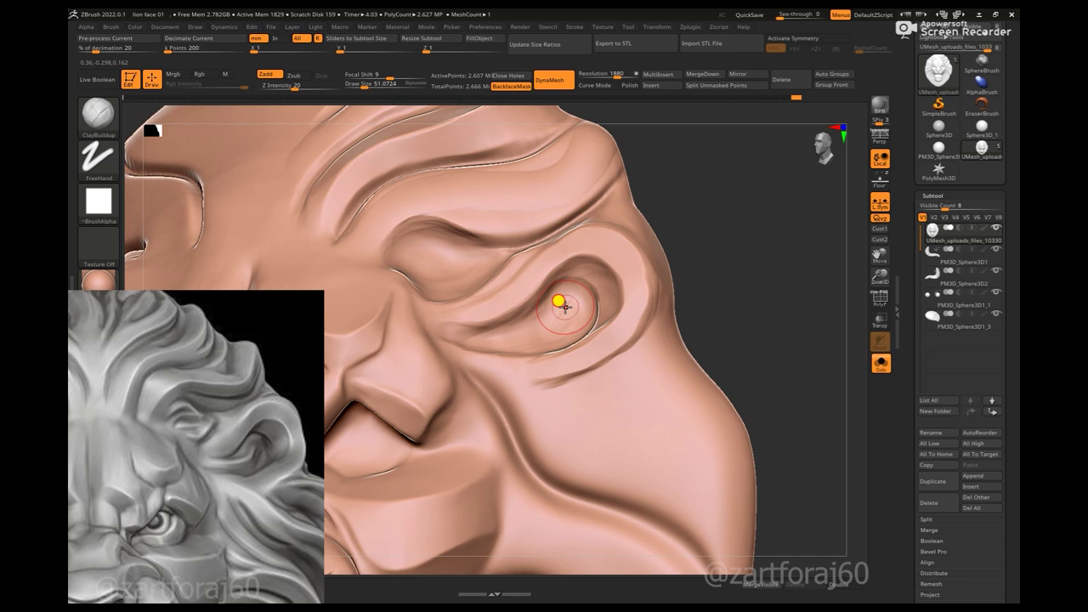
right_drag(564, 307, 573, 263)
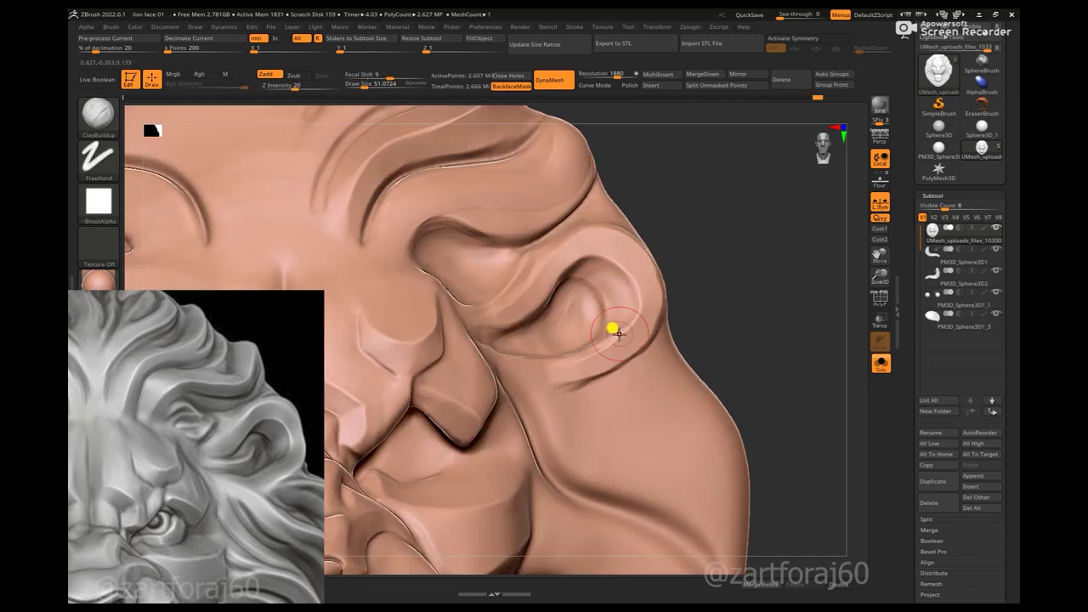
- Sharpen the curled lobe's inner crease with hPolish, then frame and check the head
key(b)
key(h)
key(p)
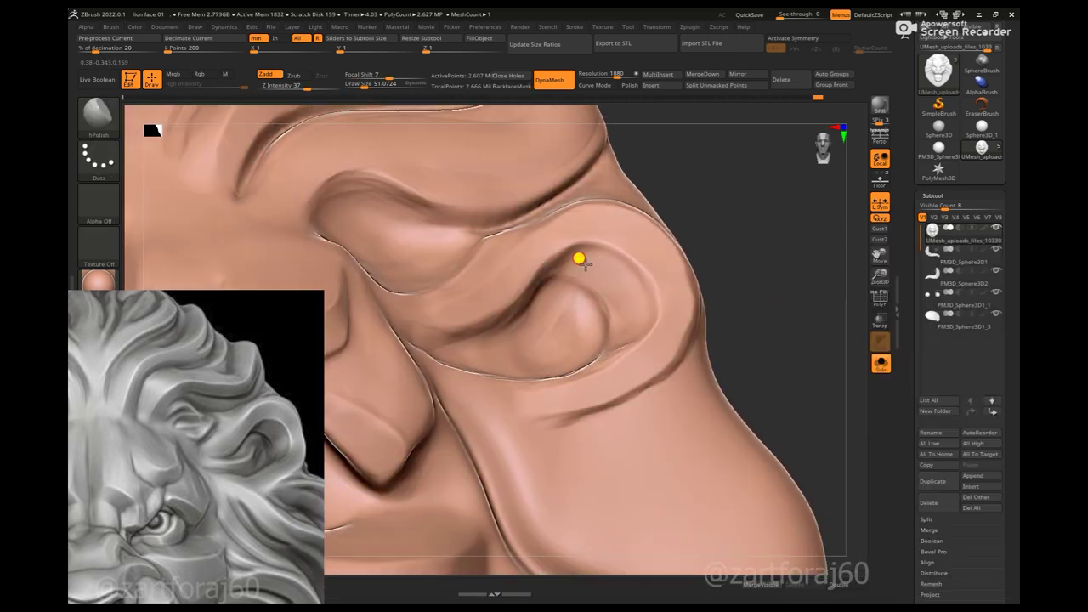
right_drag(579, 258, 548, 260)
mouse_move(676, 253)
right_down()
mouse_move(595, 260)
mouse_move(625, 292)
mouse_move(619, 328)
right_up()
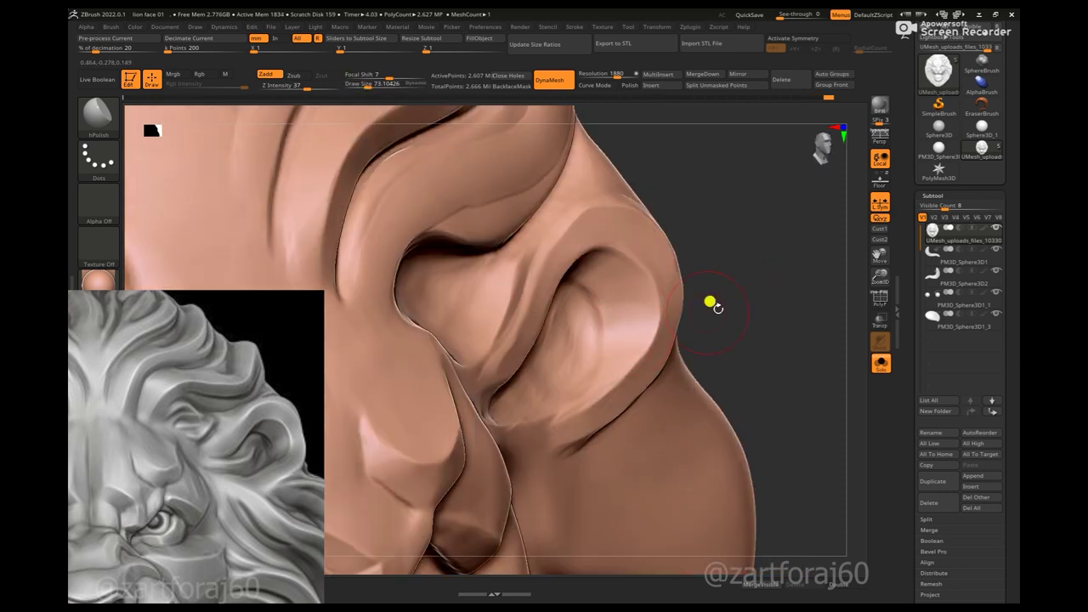
right_drag(711, 303, 669, 289)
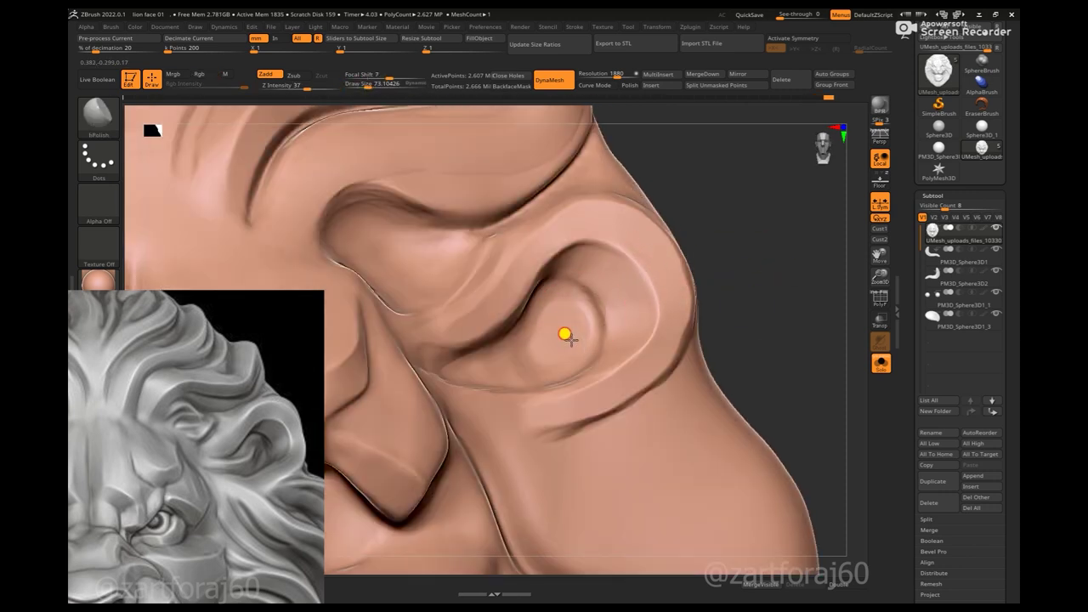
drag(566, 334, 552, 325)
mouse_move(491, 288)
right_down()
mouse_move(528, 324)
mouse_move(685, 287)
mouse_move(560, 337)
mouse_move(712, 343)
mouse_move(538, 418)
right_up()
right_drag(468, 405, 794, 304)
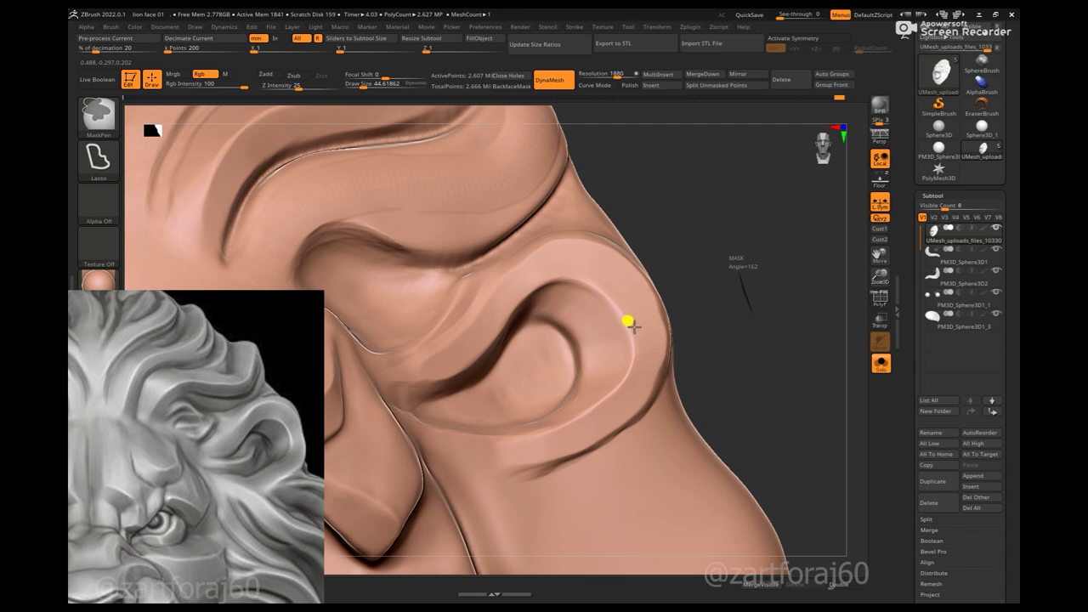
key(f)
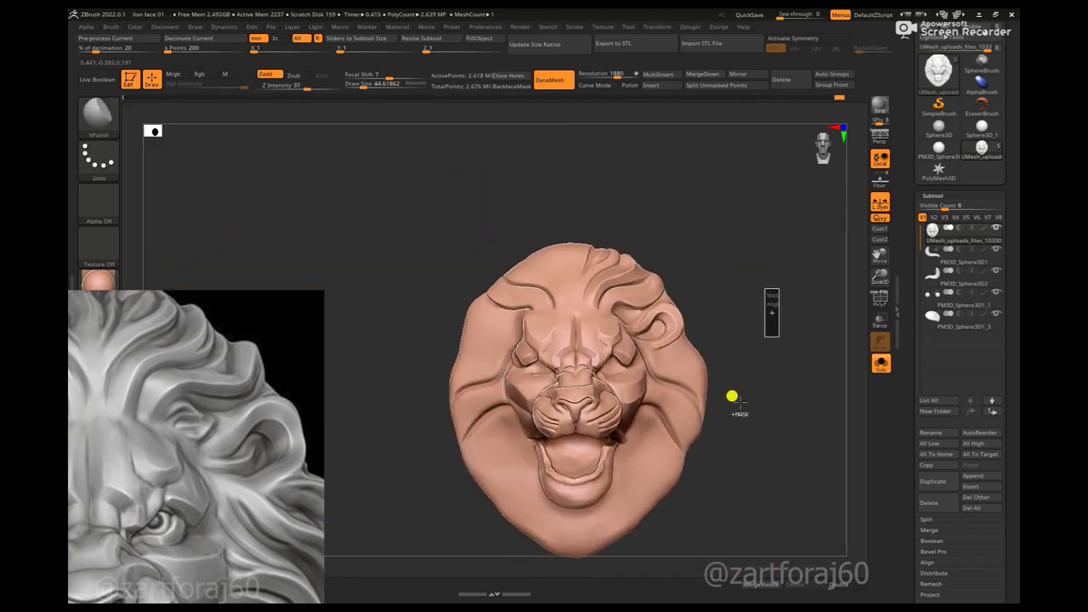
mouse_move(635, 397)
right_down()
mouse_move(462, 484)
mouse_move(286, 401)
right_up()
mouse_move(817, 357)
ctrl+right_down()
mouse_move(707, 389)
mouse_move(681, 287)
mouse_move(710, 292)
ctrl+right_up()
- Pick the ZBGs_stylised brush and carve two strand creases down the cheek mane
key(b)
click(810, 265)
mouse_move(811, 265)
right_down()
mouse_move(666, 335)
mouse_move(760, 275)
mouse_move(674, 281)
right_up()
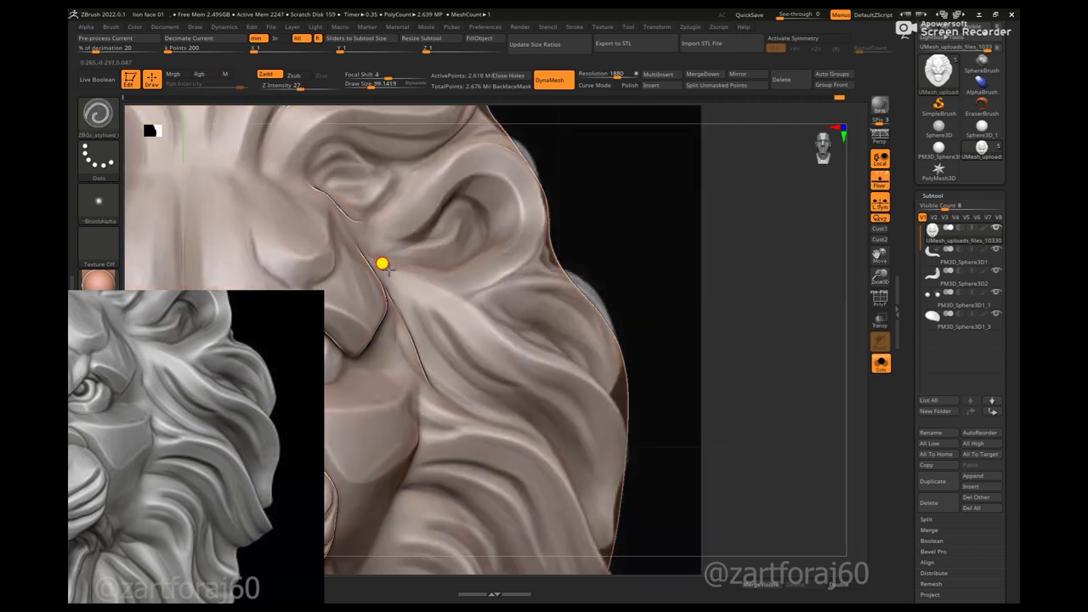
drag(457, 304, 396, 272)
mouse_move(482, 323)
mouse_down()
mouse_move(568, 365)
mouse_move(641, 472)
mouse_up()
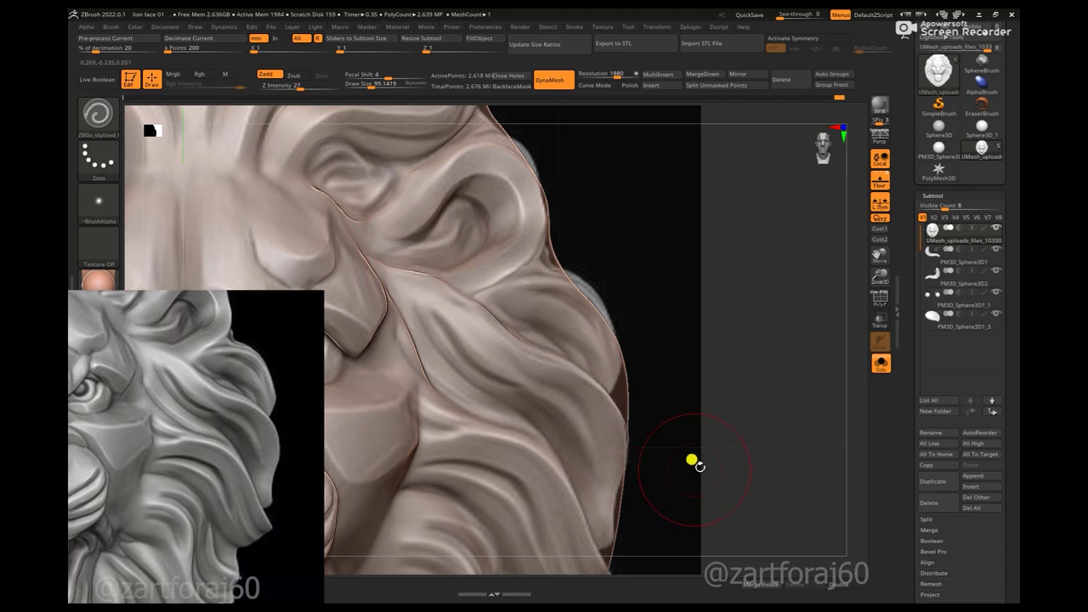
drag(692, 460, 484, 326)
drag(655, 268, 754, 247)
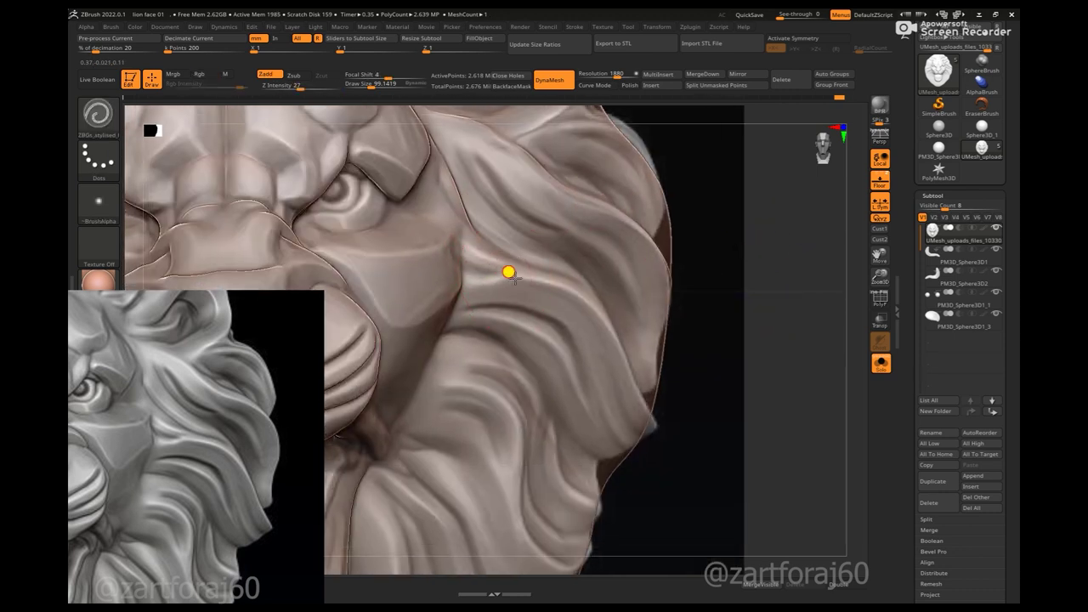
drag(717, 411, 501, 217)
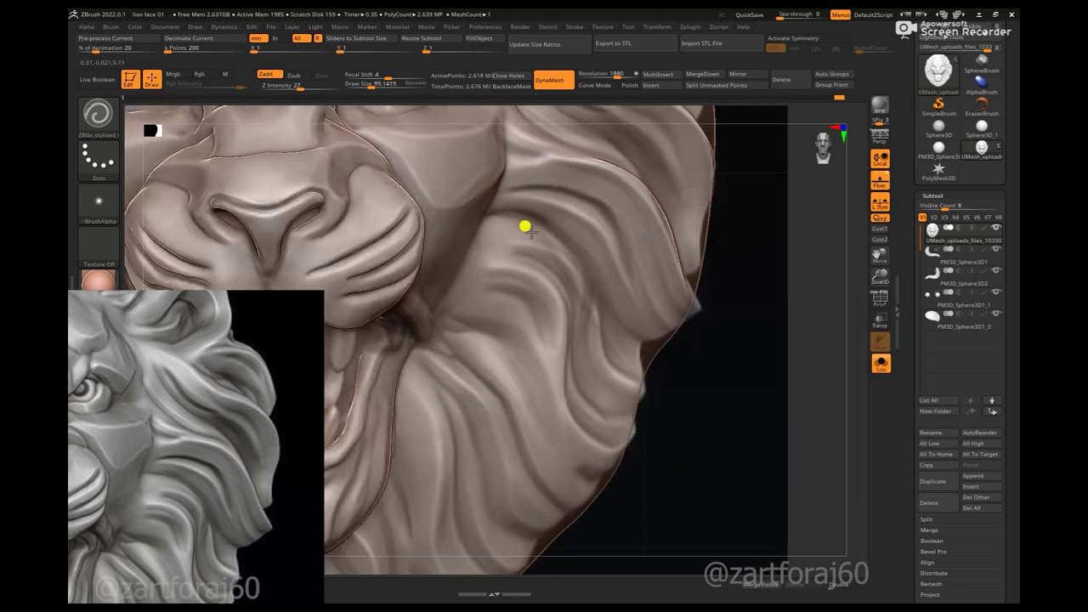
mouse_move(721, 318)
mouse_down()
mouse_move(564, 313)
mouse_move(507, 258)
mouse_up()
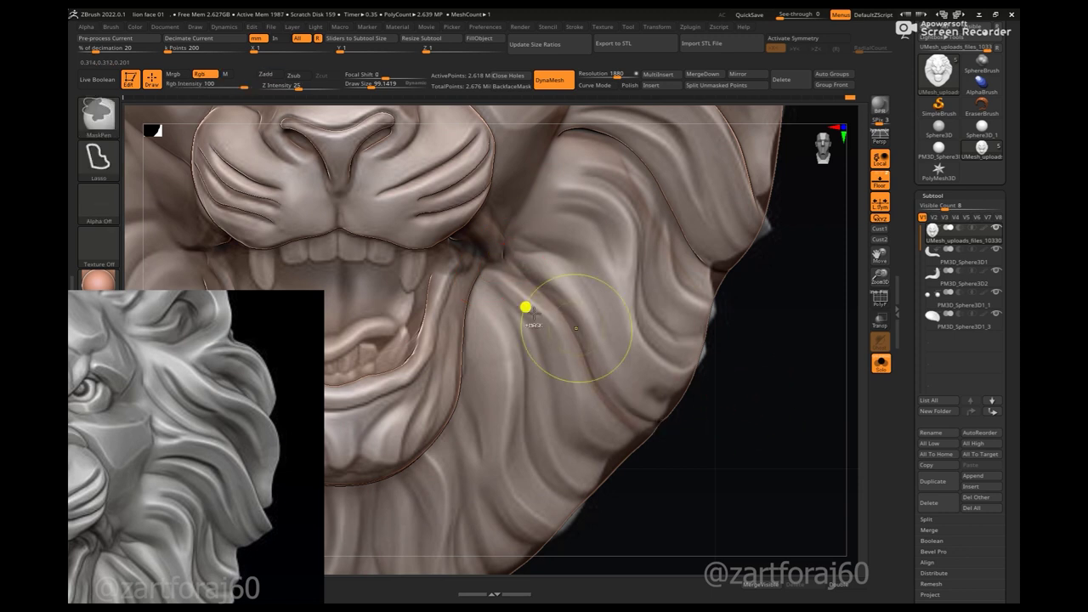
- Shrink the brush and carve strand grooves near the mouth corner and along the cheek mane
key(bracketleft)
mouse_move(721, 411)
mouse_down()
mouse_move(705, 352)
mouse_move(609, 189)
mouse_up()
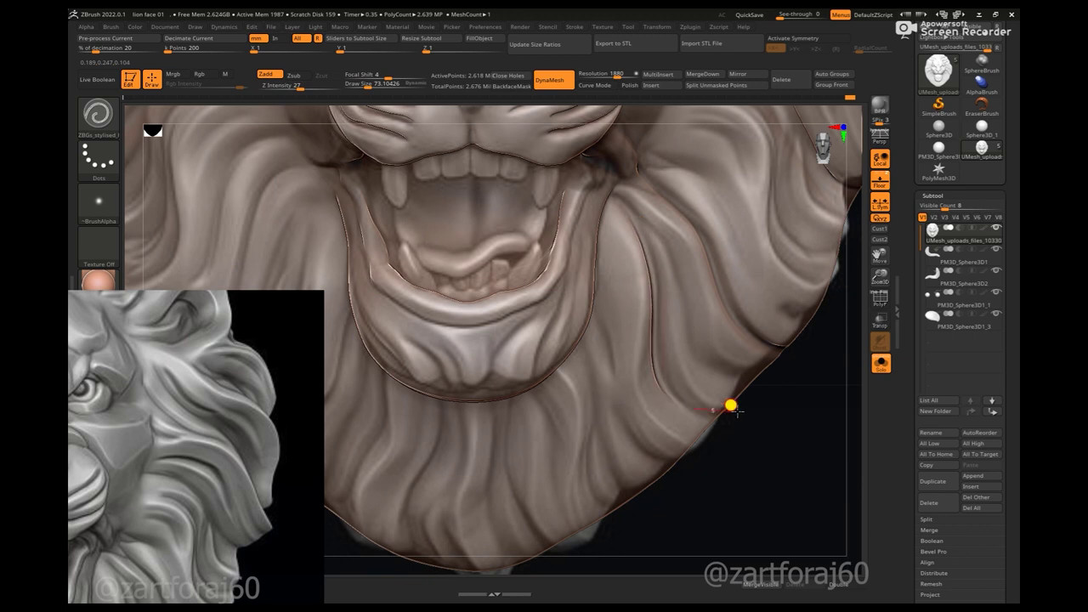
key(bracketleft)
drag(650, 345, 611, 190)
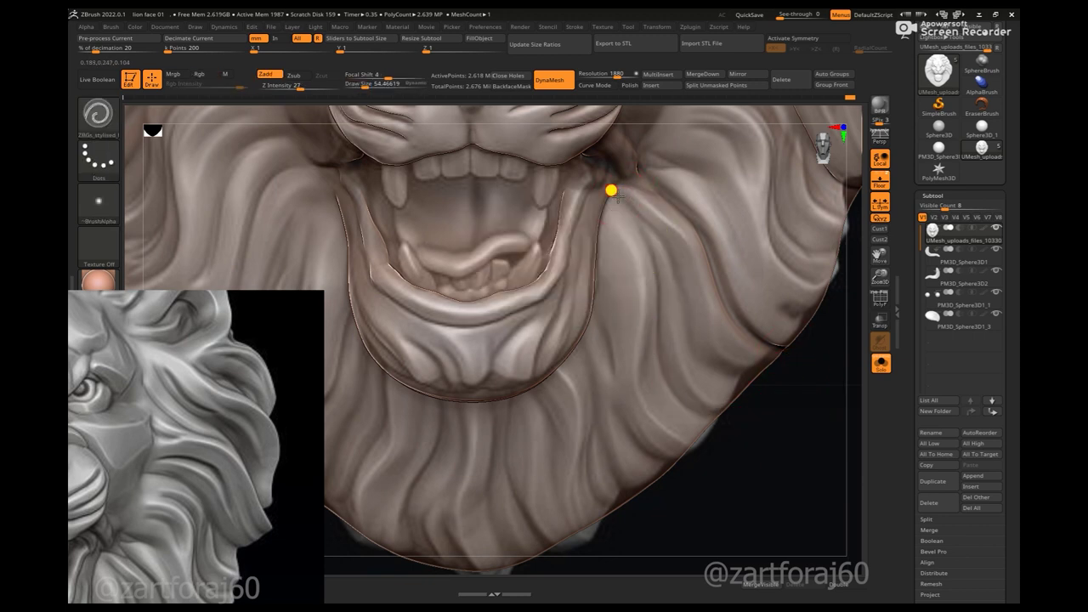
mouse_move(798, 406)
mouse_down()
mouse_move(644, 258)
mouse_move(848, 450)
mouse_move(366, 450)
mouse_move(554, 252)
mouse_up()
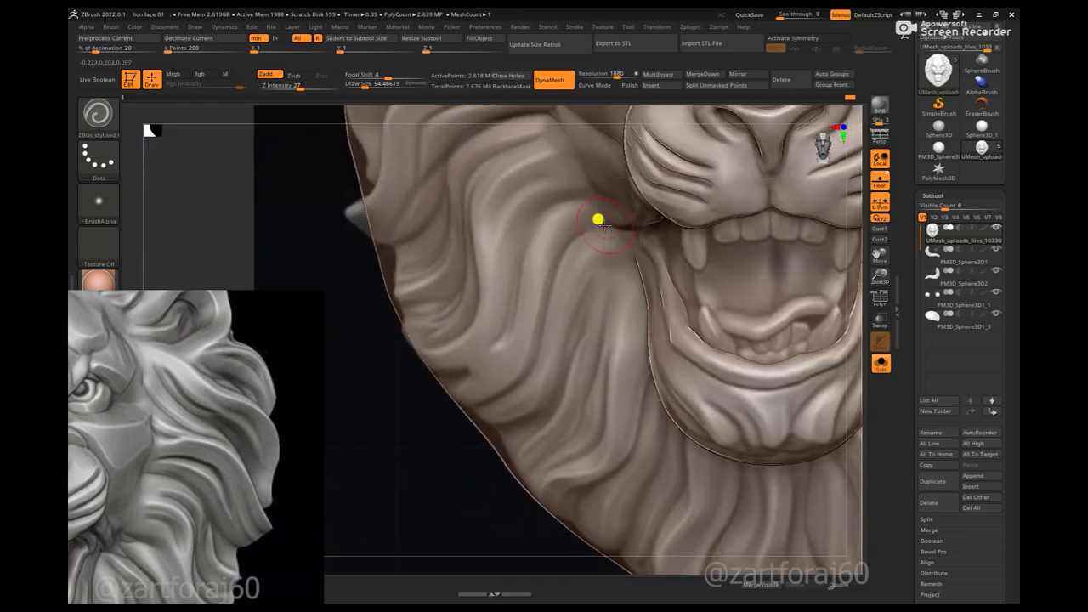
drag(491, 415, 498, 416)
drag(532, 355, 493, 383)
drag(376, 376, 582, 260)
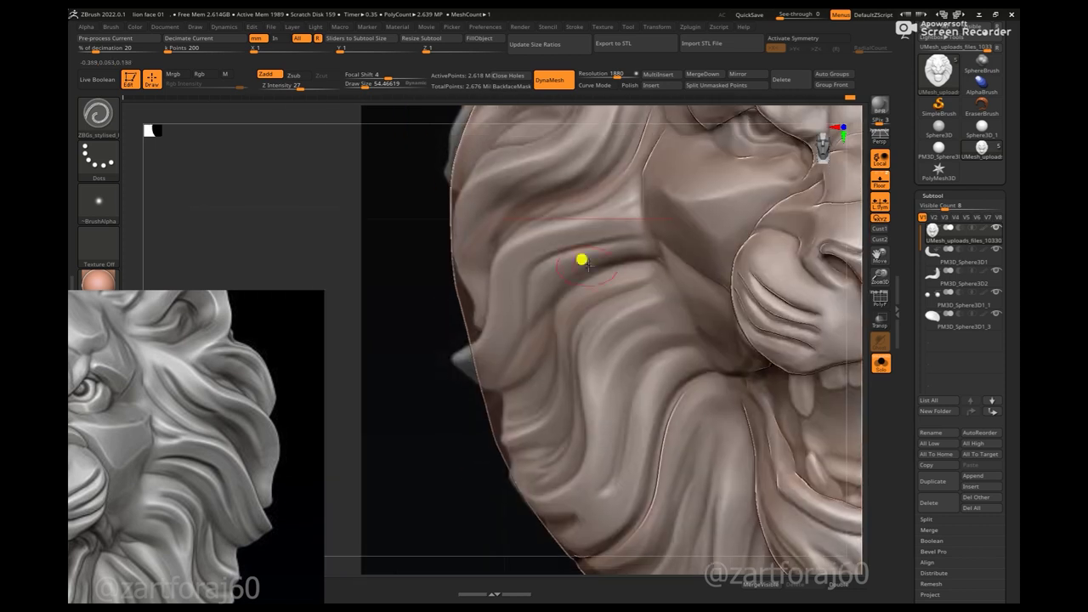
- Push the mane outline out at the cheek with the Move brush, reduced to about 135
key(b)
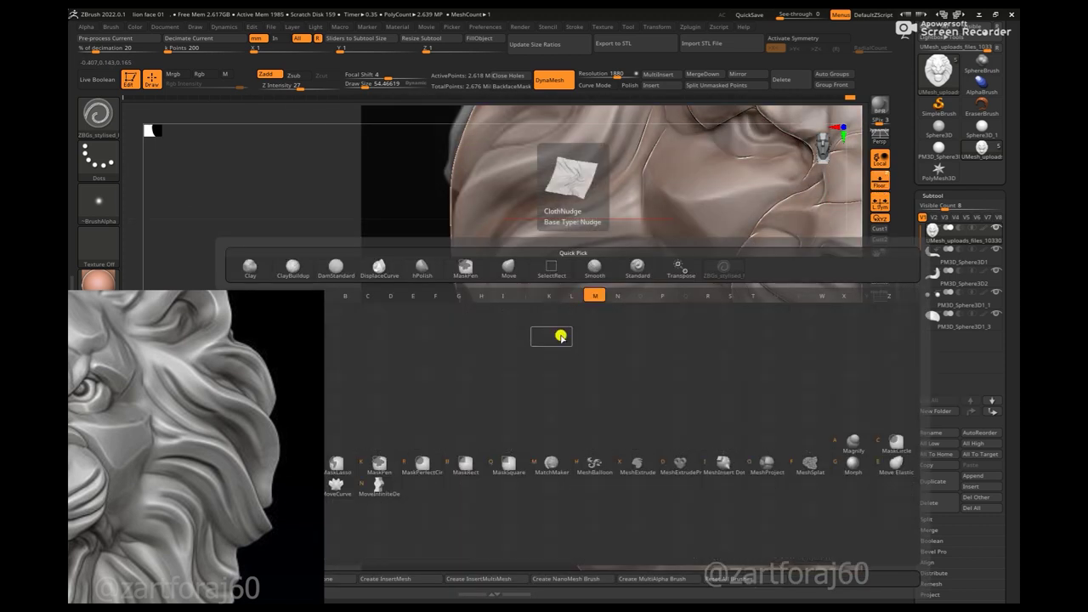
key(m)
key(v)
mouse_move(532, 388)
mouse_down()
mouse_move(501, 371)
mouse_move(476, 287)
mouse_up()
key(space)
drag(537, 307, 517, 323)
key(space)
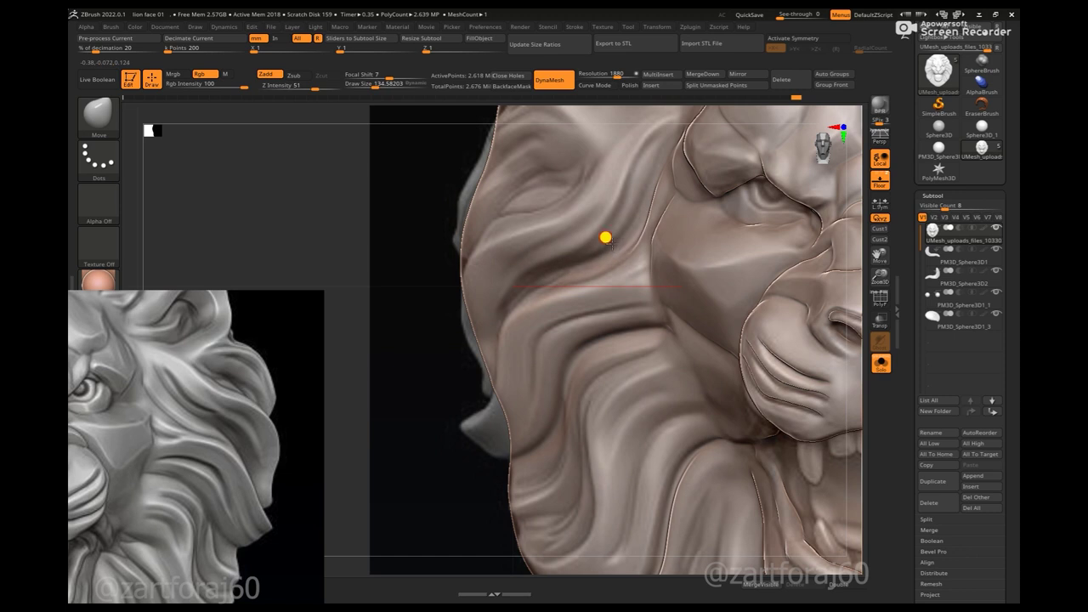
drag(575, 263, 517, 301)
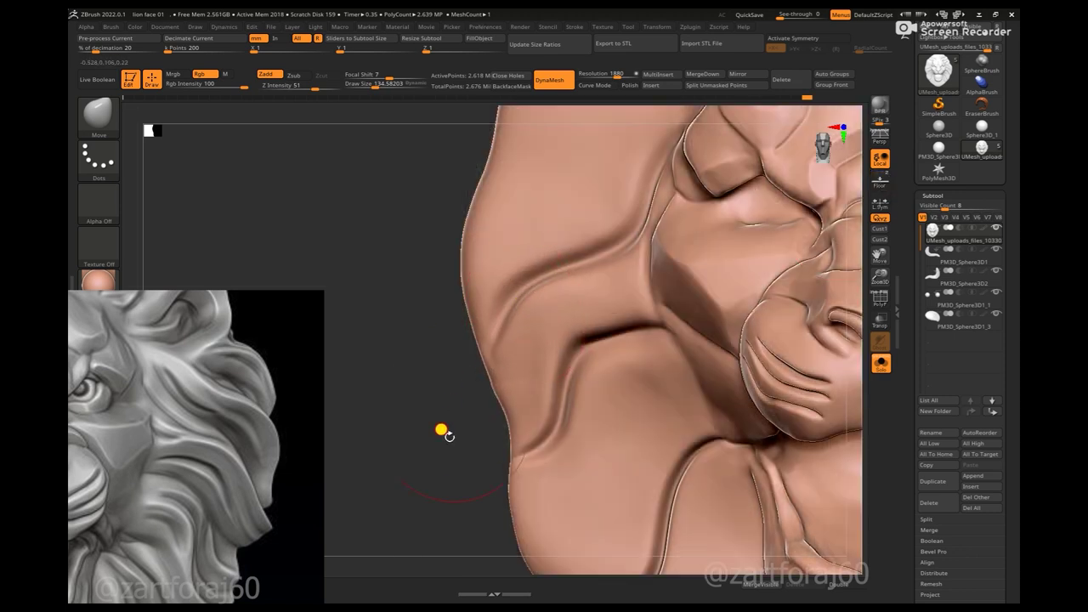
- Zoom onto the top of the mane, mask part of the crest and pull its surface into a fold
key(f)
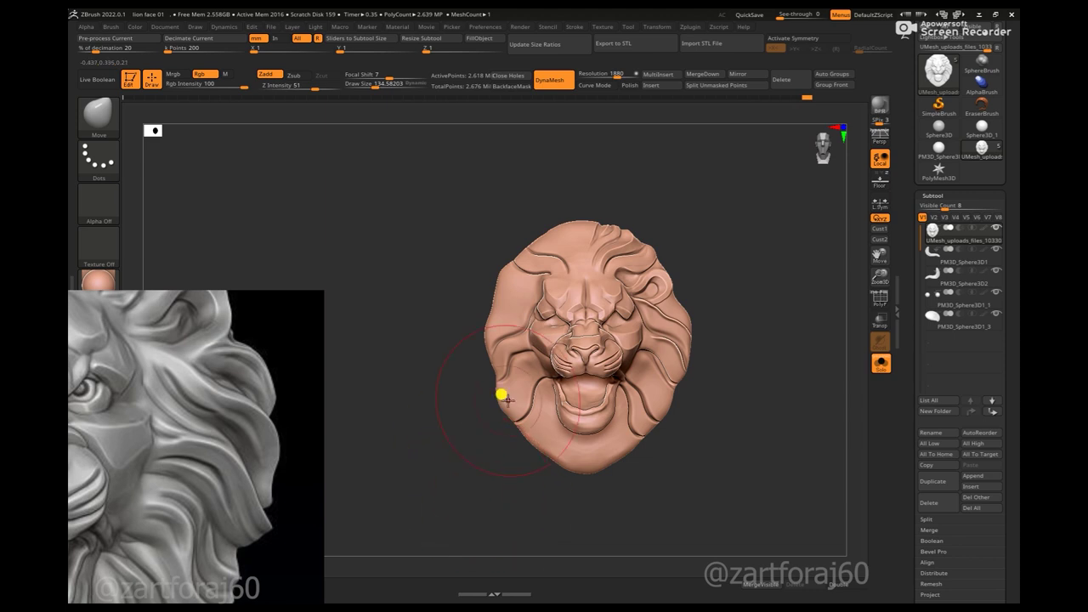
alt+drag(455, 482, 355, 573)
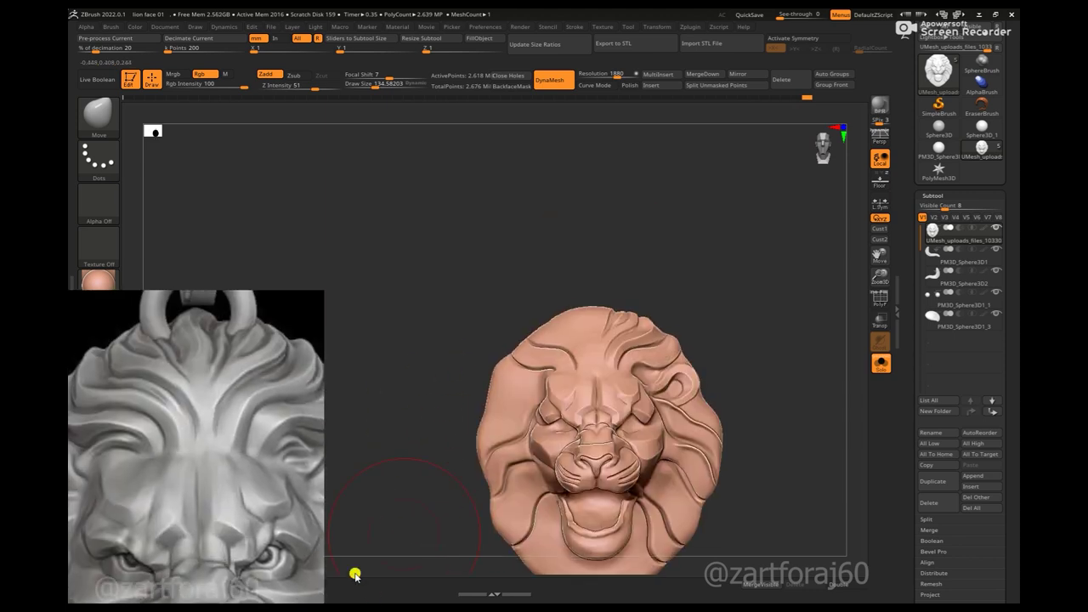
mouse_move(697, 263)
alt+mouse_down()
mouse_move(744, 231)
mouse_move(823, 203)
mouse_move(556, 342)
alt+mouse_up()
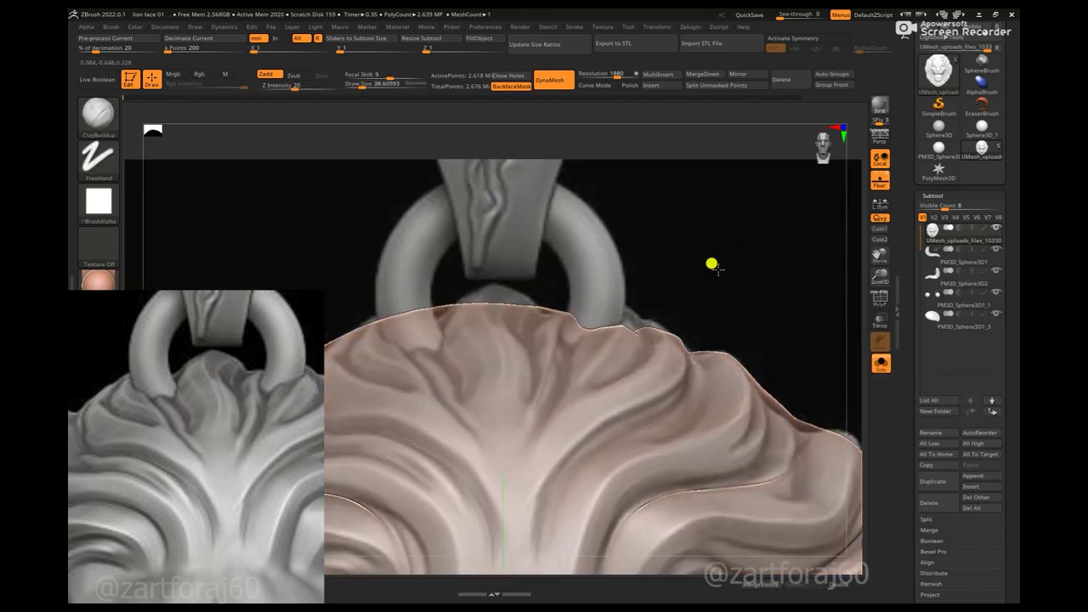
alt+drag(712, 262, 641, 185)
key(b)
key(v)
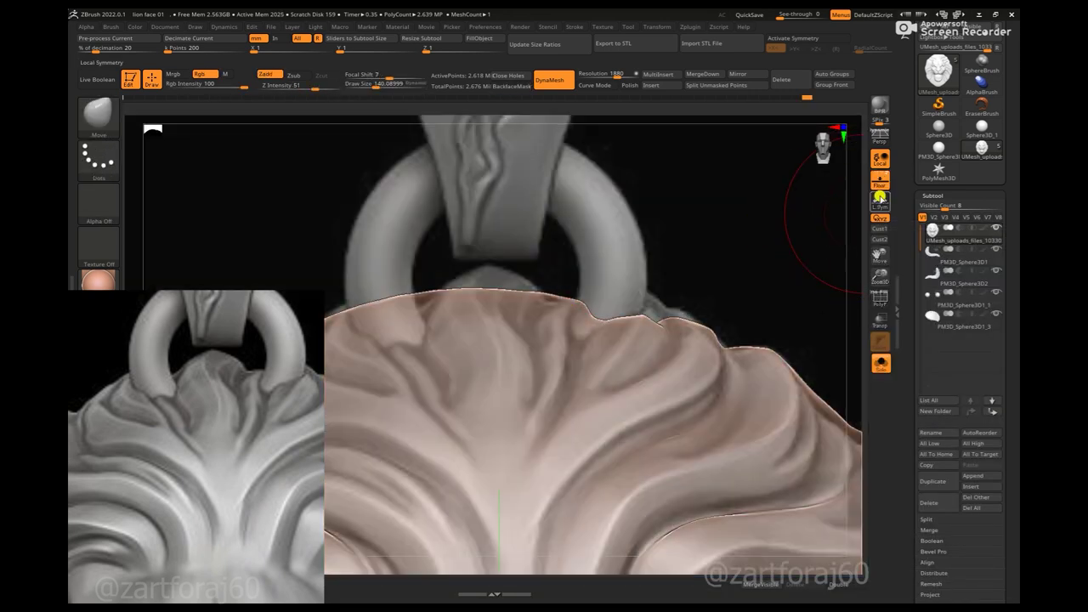
click(880, 196)
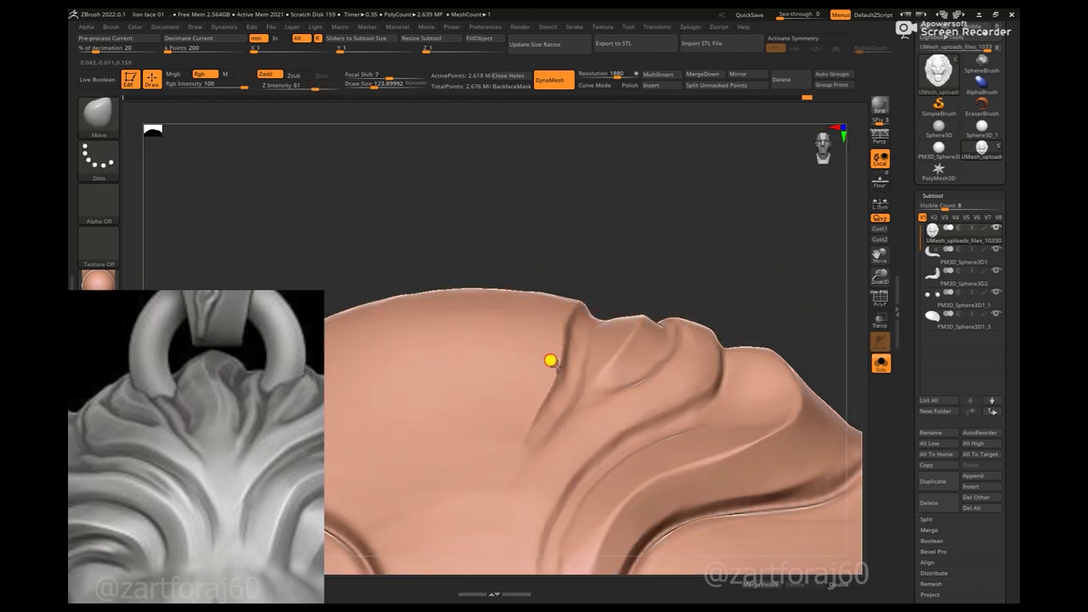
ctrl+drag(574, 352, 657, 250)
click(880, 181)
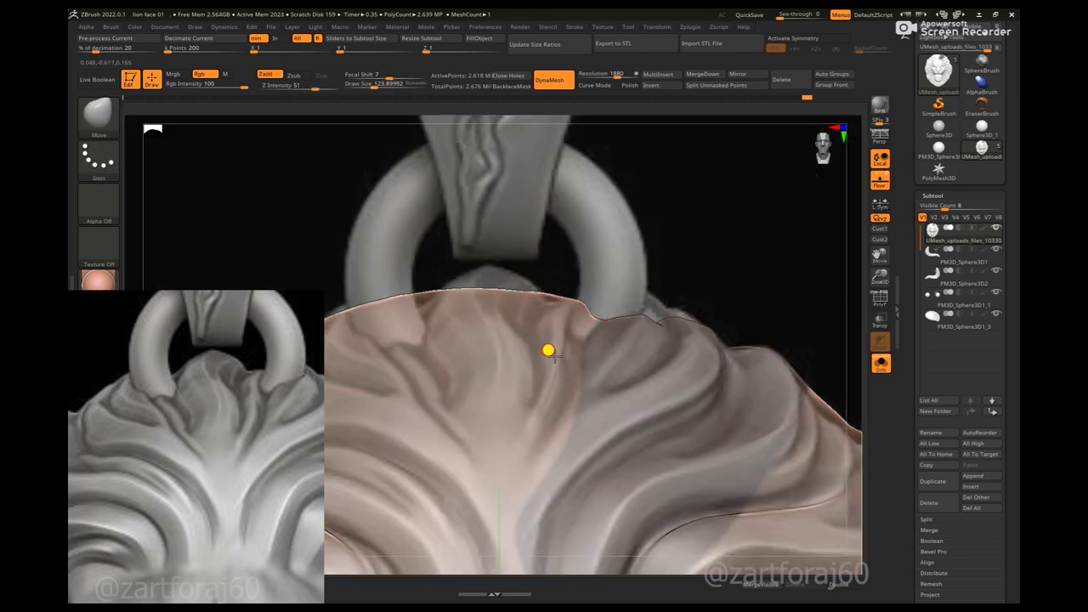
drag(537, 381, 539, 402)
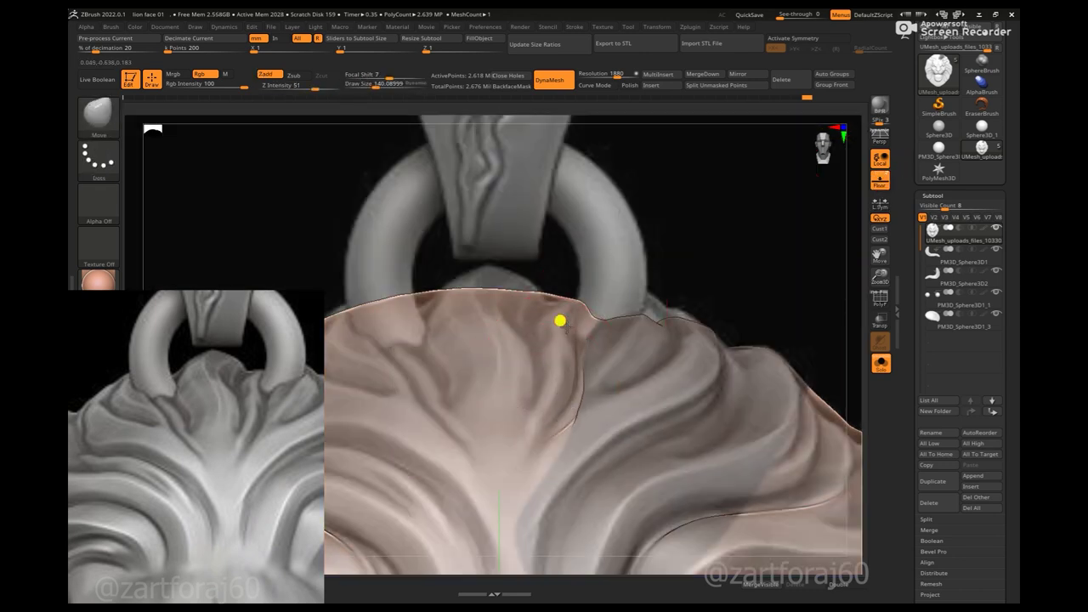
- Smooth out the crease on the crest and set the stylised carving brush to about 58
click(881, 182)
mouse_move(655, 348)
mouse_down()
mouse_move(678, 264)
mouse_move(637, 357)
mouse_move(705, 252)
mouse_move(637, 323)
mouse_up()
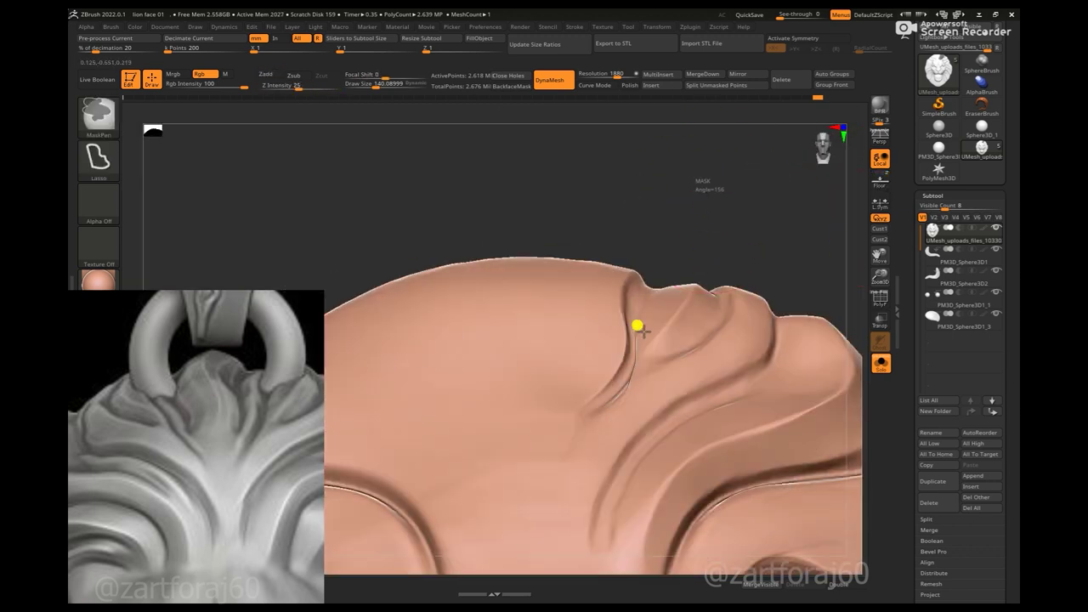
key(space)
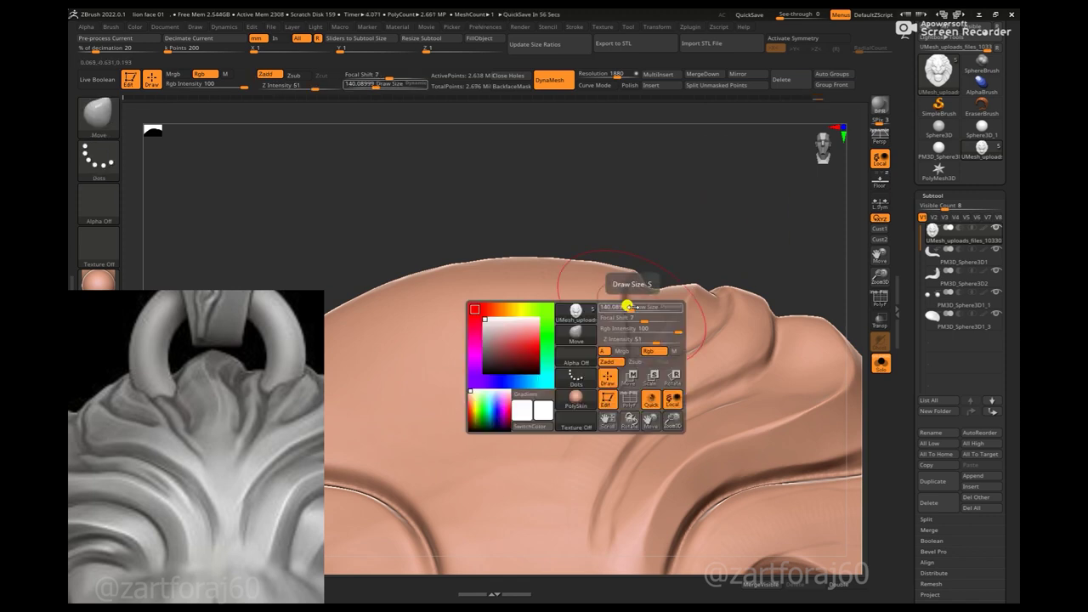
shift+drag(671, 236, 632, 369)
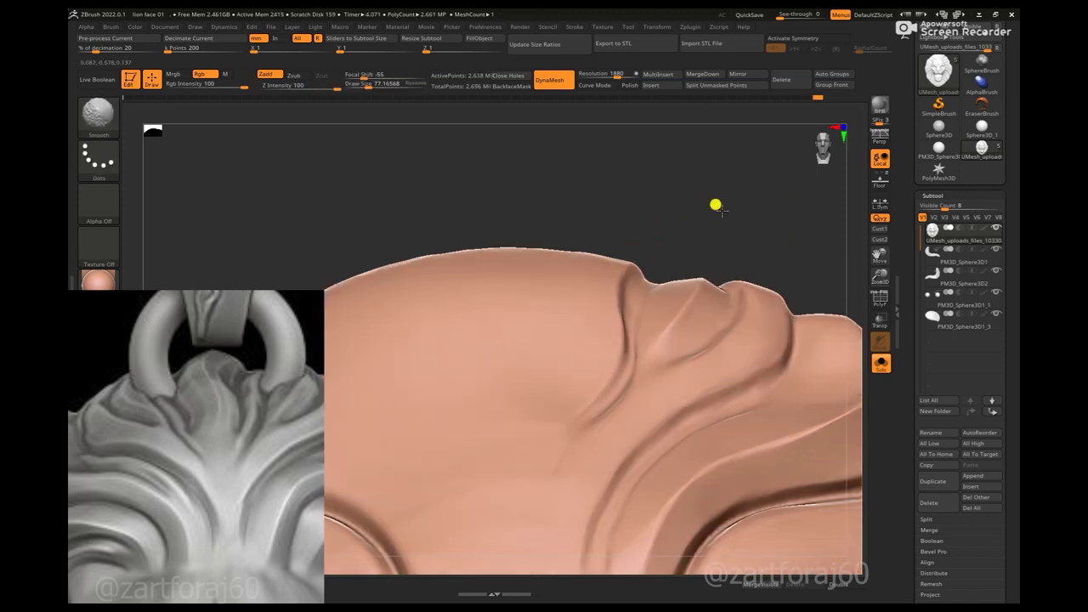
click(880, 181)
key(b)
key(c)
key(b)
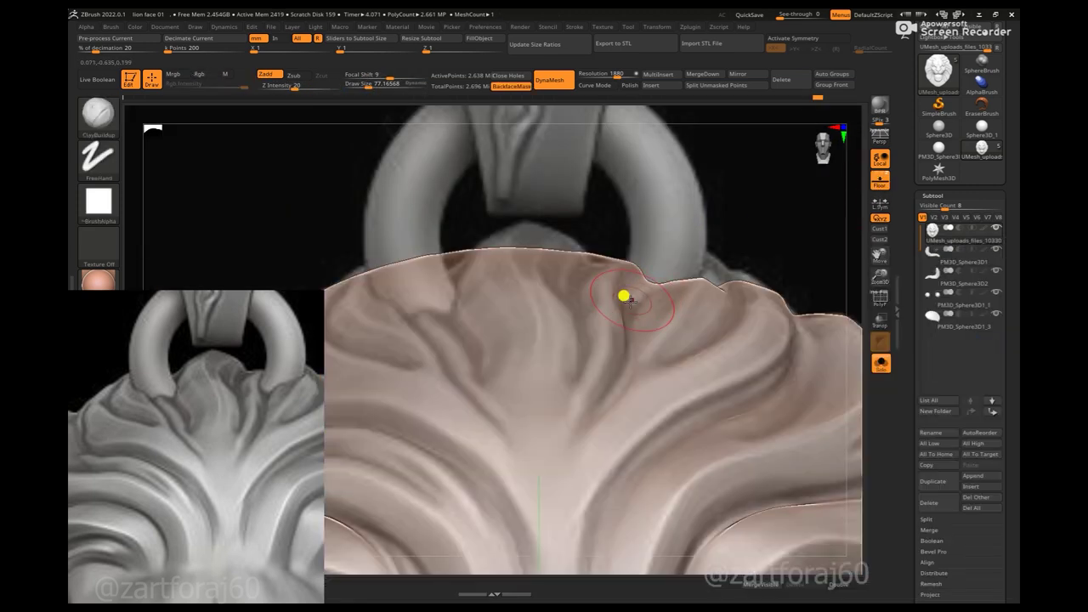
key(b)
key(z)
key(s)
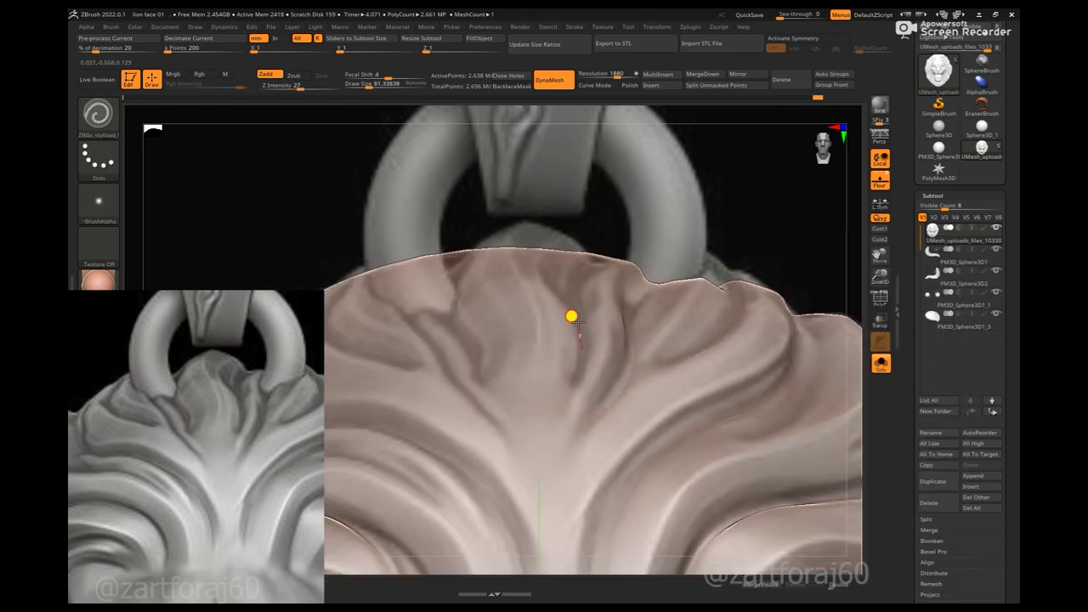
right_drag(583, 338, 582, 346)
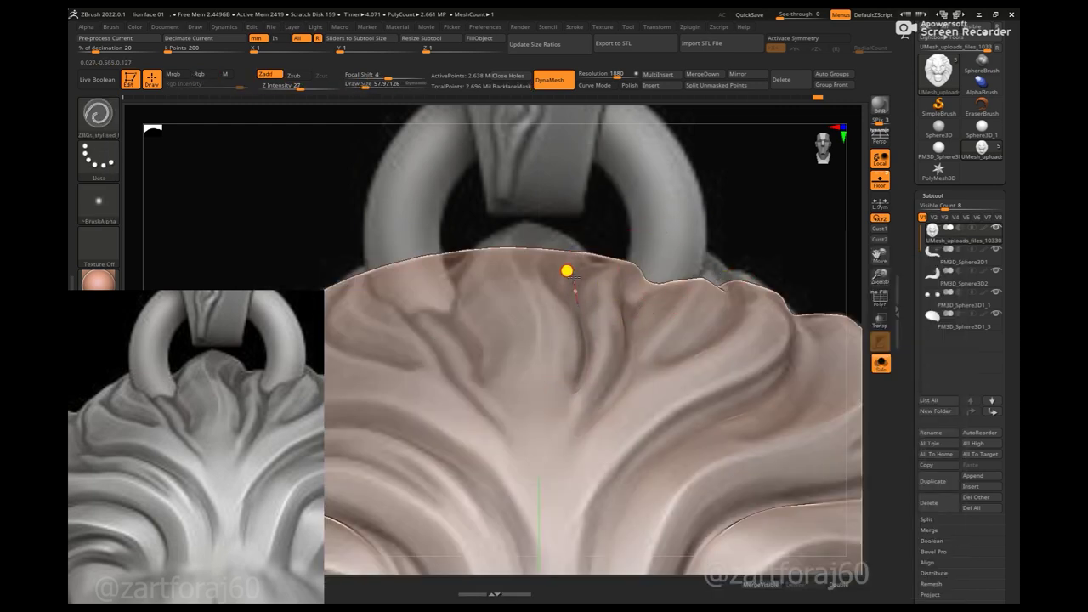
- Smooth away the diagonal crease on the crest, checking it from higher, frontal and side views
key(shift+p)
drag(840, 192, 685, 274)
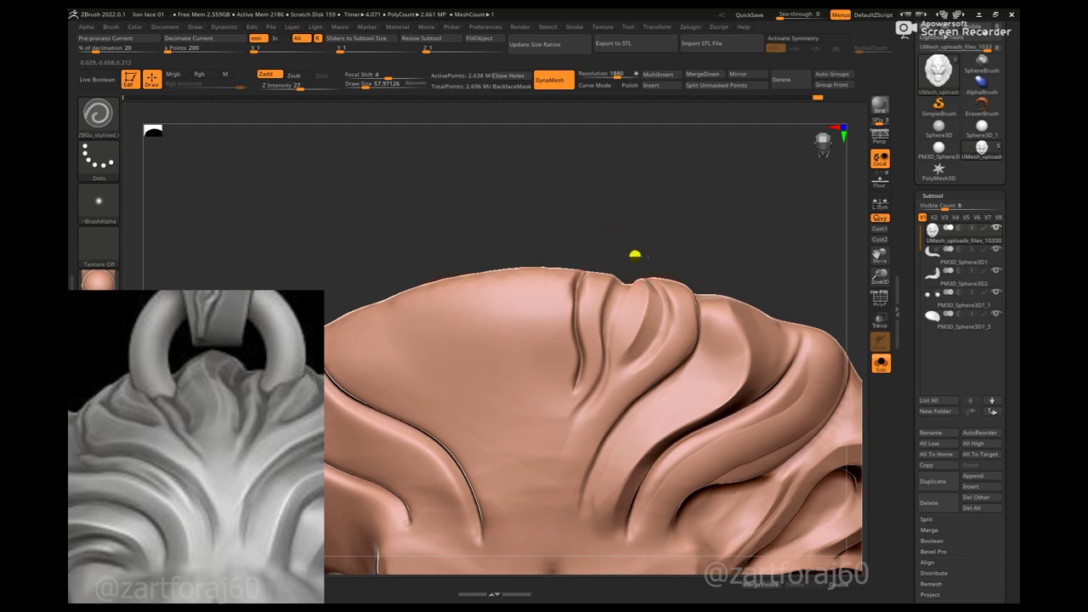
mouse_move(612, 221)
shift+mouse_down()
mouse_move(628, 204)
mouse_move(673, 241)
mouse_move(721, 226)
mouse_move(673, 241)
shift+mouse_up()
key(shift+p)
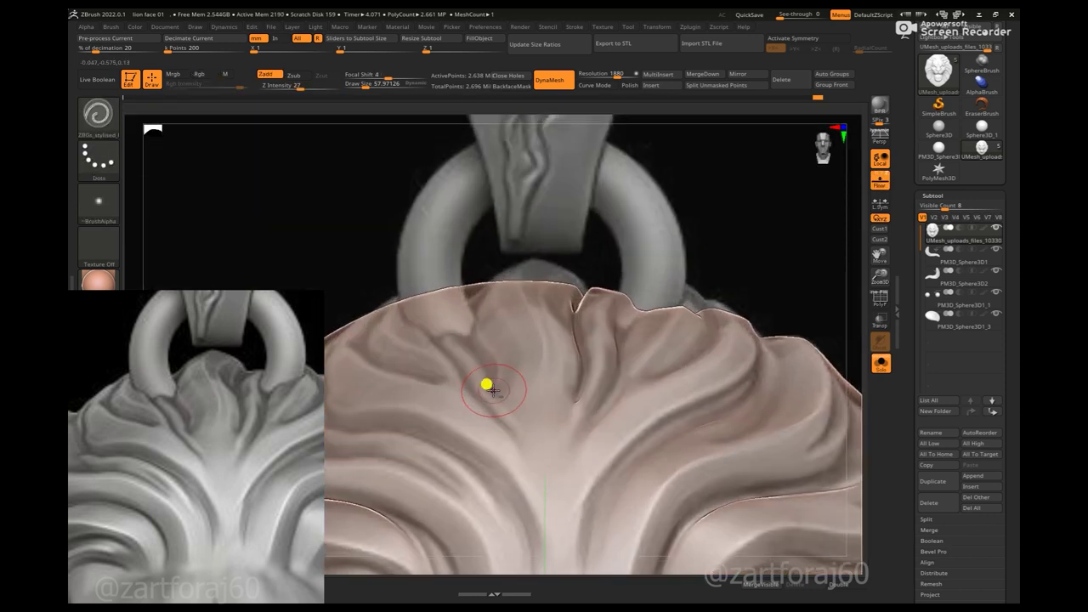
click(875, 184)
drag(855, 204, 494, 297)
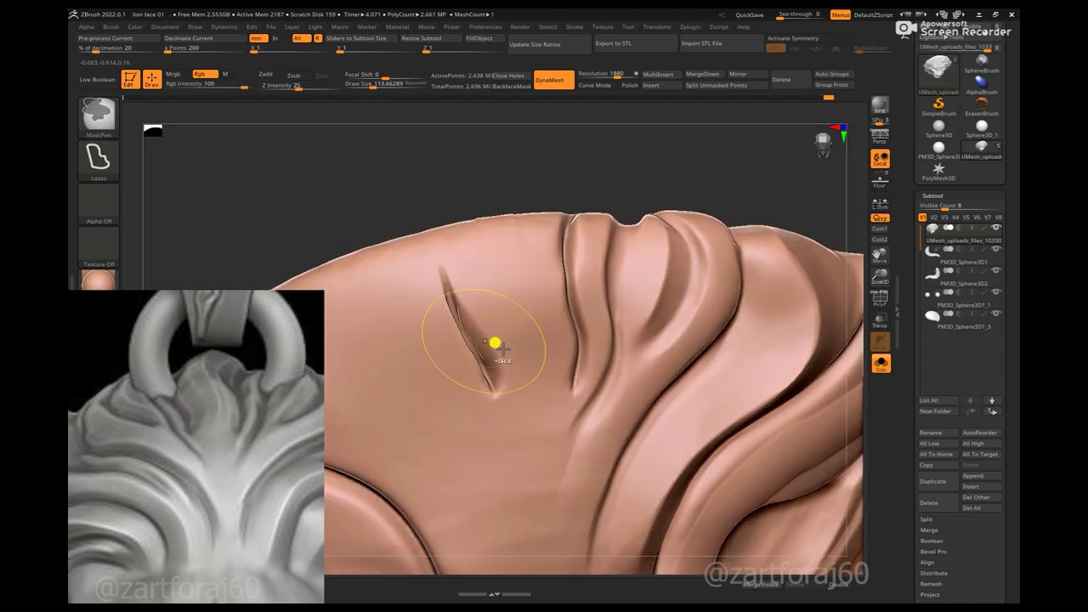
shift+drag(493, 343, 488, 389)
mouse_move(445, 163)
mouse_down()
mouse_move(431, 261)
mouse_move(435, 105)
mouse_move(439, 154)
mouse_move(656, 165)
mouse_move(666, 194)
mouse_move(454, 248)
mouse_up()
key(b)
key(c)
key(b)
drag(422, 212, 463, 297)
mouse_move(472, 334)
mouse_down()
mouse_move(461, 296)
mouse_move(528, 424)
mouse_up()
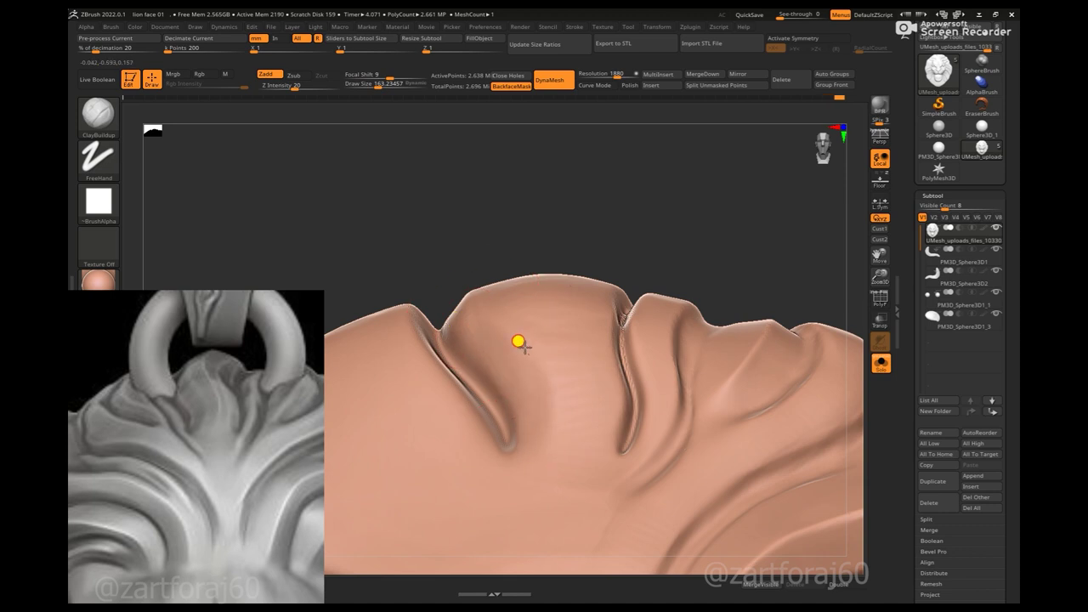
click(883, 186)
- Pull the crest's central peak upward with the Move brush, enlarged to about 243
key(b)
key(m)
key(v)
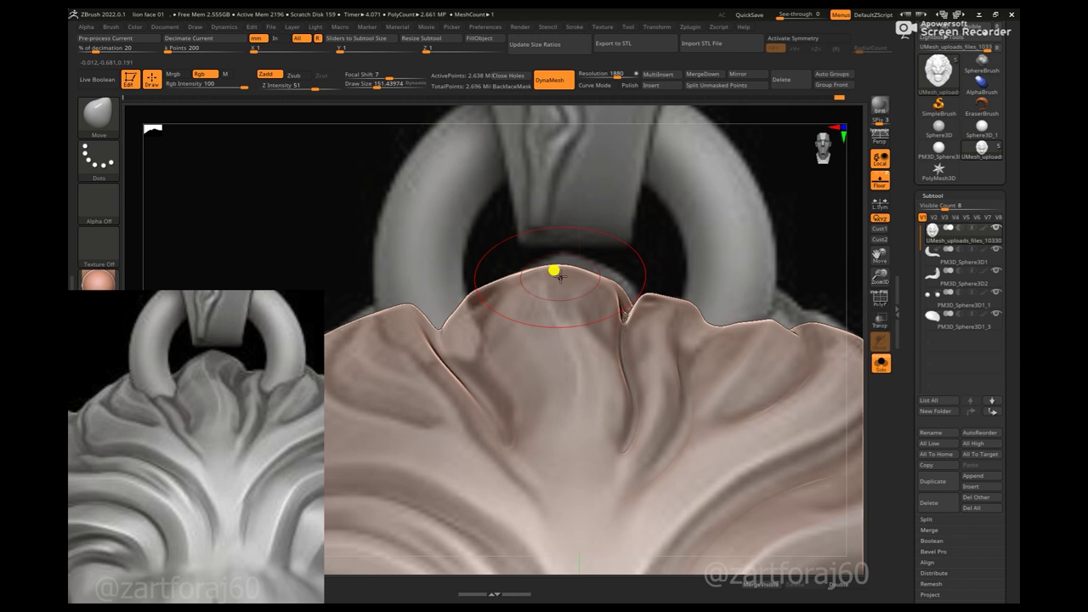
drag(549, 258, 566, 236)
key(space)
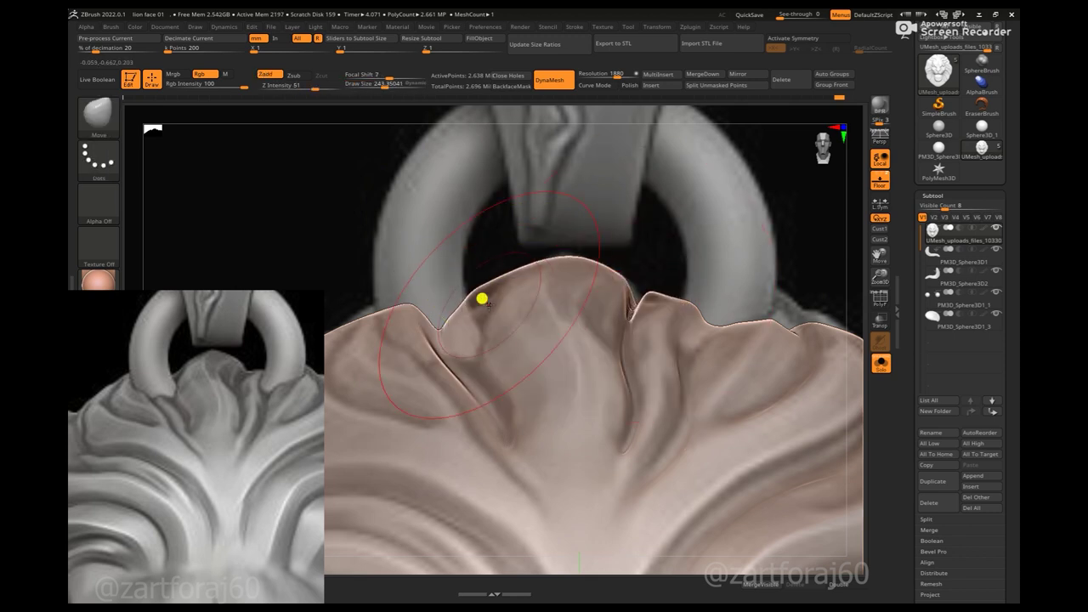
mouse_move(380, 282)
mouse_down()
mouse_move(496, 260)
mouse_move(422, 352)
mouse_up()
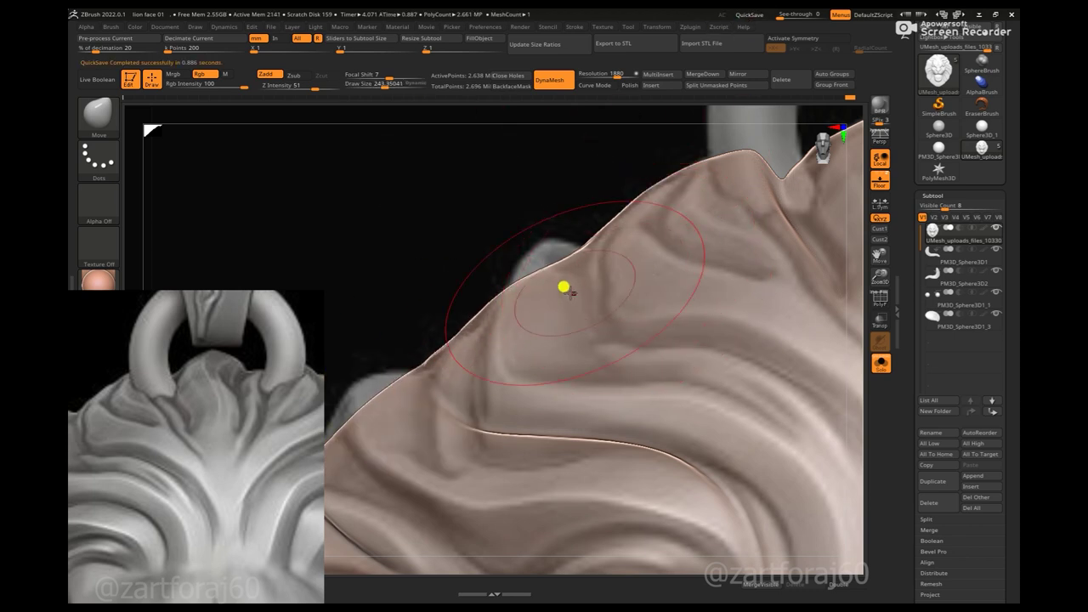
- Lower and soften the crest beside the notch
drag(527, 255, 659, 183)
drag(619, 245, 680, 326)
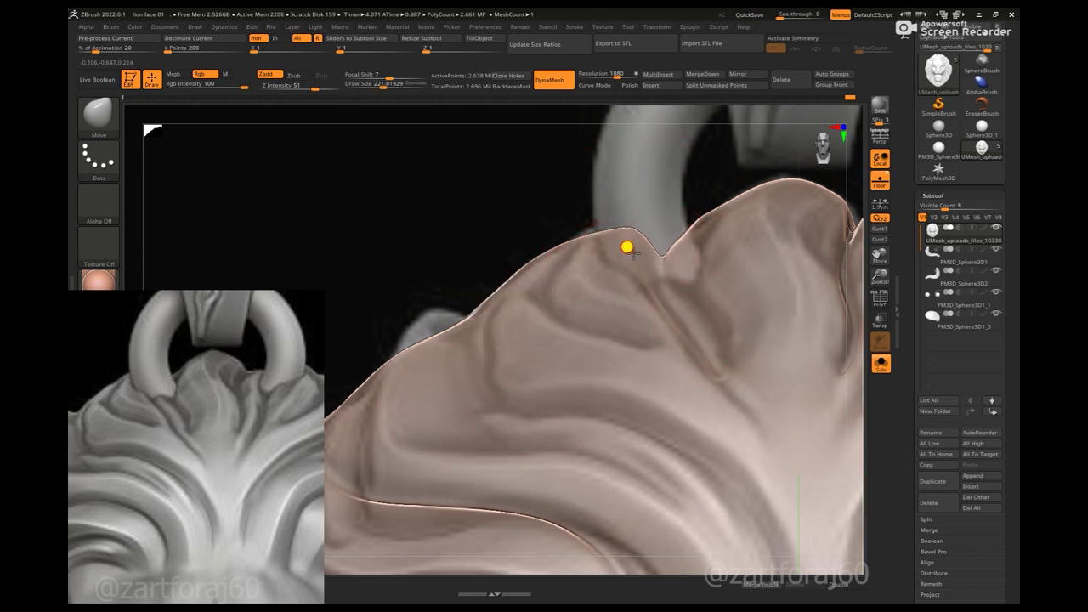
mouse_move(853, 161)
mouse_down()
mouse_move(497, 124)
mouse_move(583, 187)
mouse_move(637, 182)
mouse_move(615, 304)
mouse_up()
mouse_move(433, 445)
mouse_down()
mouse_move(495, 491)
mouse_move(471, 496)
mouse_move(760, 299)
mouse_up()
key(space)
mouse_move(653, 294)
mouse_down()
mouse_move(566, 394)
mouse_move(269, 515)
mouse_up()
scroll(281, 528, up, 3)
scroll(301, 545, up, 2)
drag(644, 365, 462, 454)
- Carve a crease along the lower mane edge with the stylised brush at about 90
key(b)
click(484, 464)
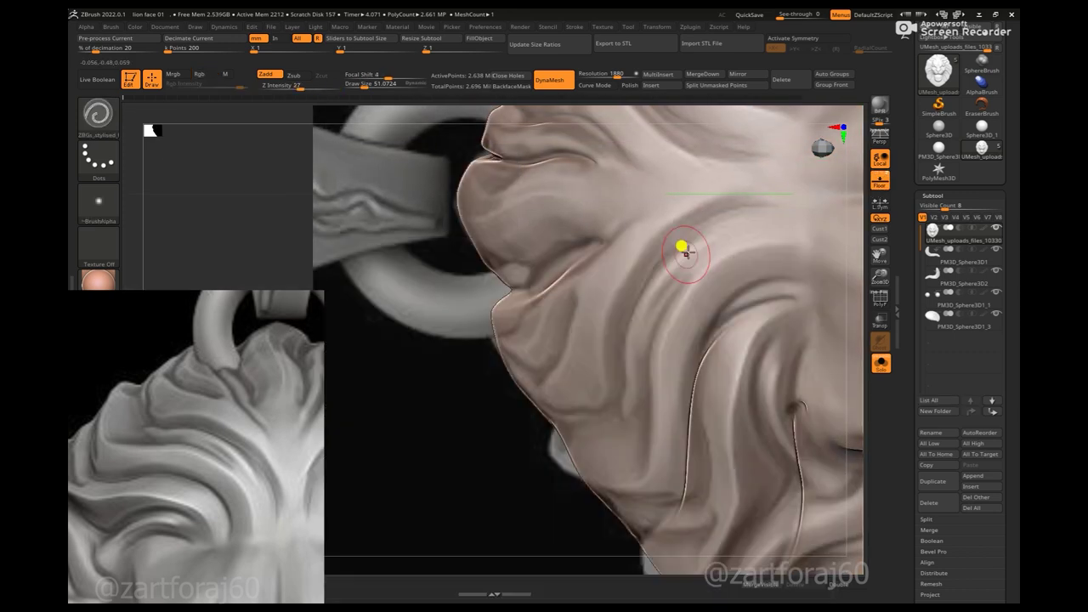
right_drag(683, 251, 736, 201)
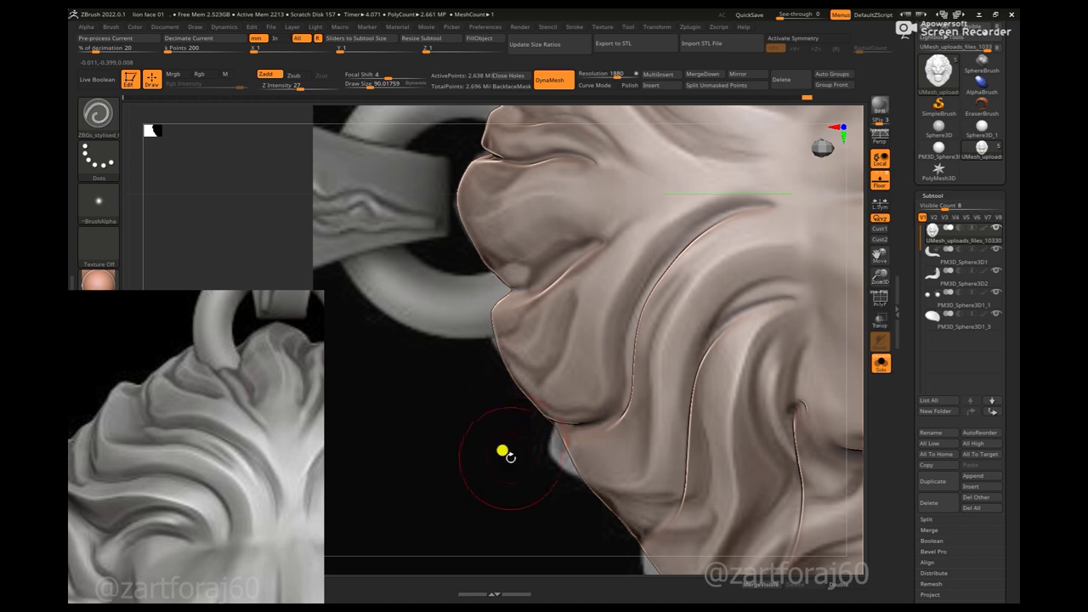
drag(503, 452, 557, 403)
mouse_move(544, 450)
mouse_down()
mouse_move(505, 462)
mouse_move(532, 462)
mouse_move(486, 493)
mouse_move(486, 478)
mouse_move(585, 442)
mouse_up()
- Set the Move brush to about 129 for reshaping the lower mane outline
key(b)
key(m)
key(v)
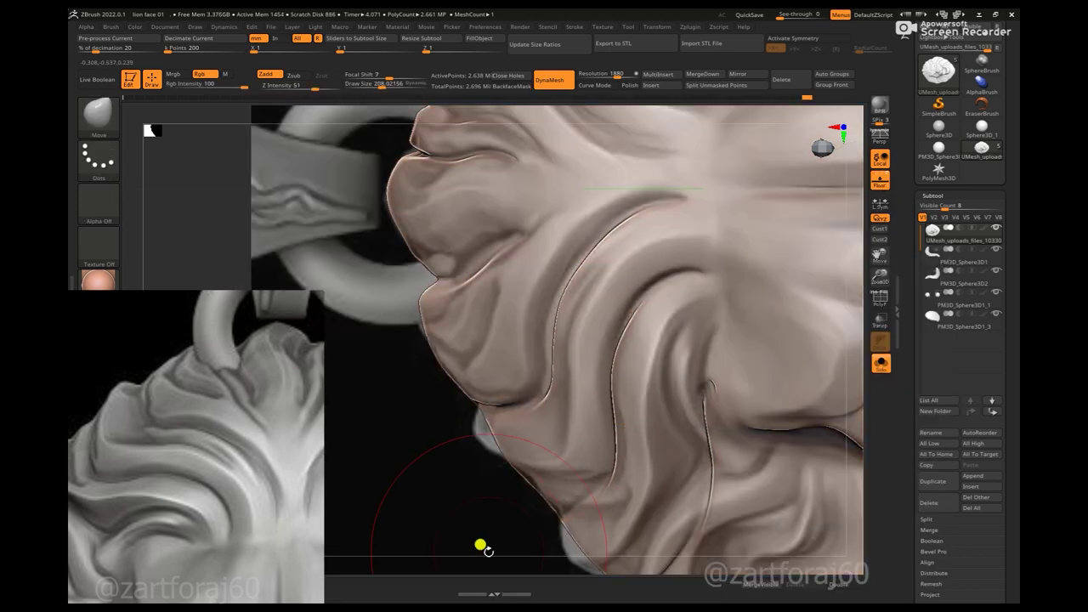
drag(482, 546, 246, 471)
scroll(246, 471, up, 3)
key([)
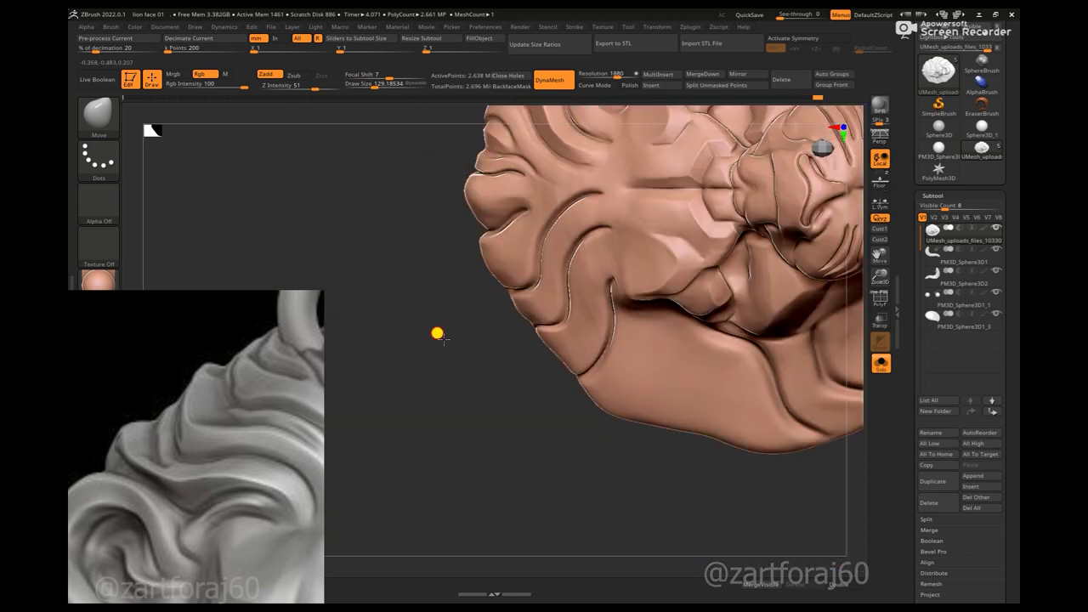
shift+drag(437, 333, 773, 297)
- Show all pendant parts with the floor on and build up ClayBuildup along the top mane groove
click(879, 360)
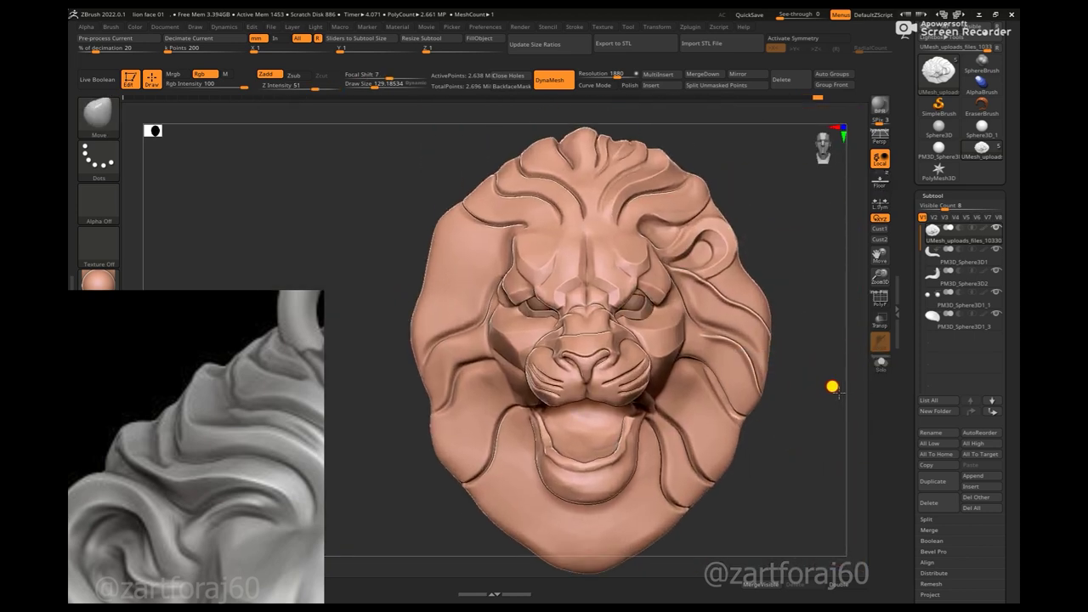
click(881, 182)
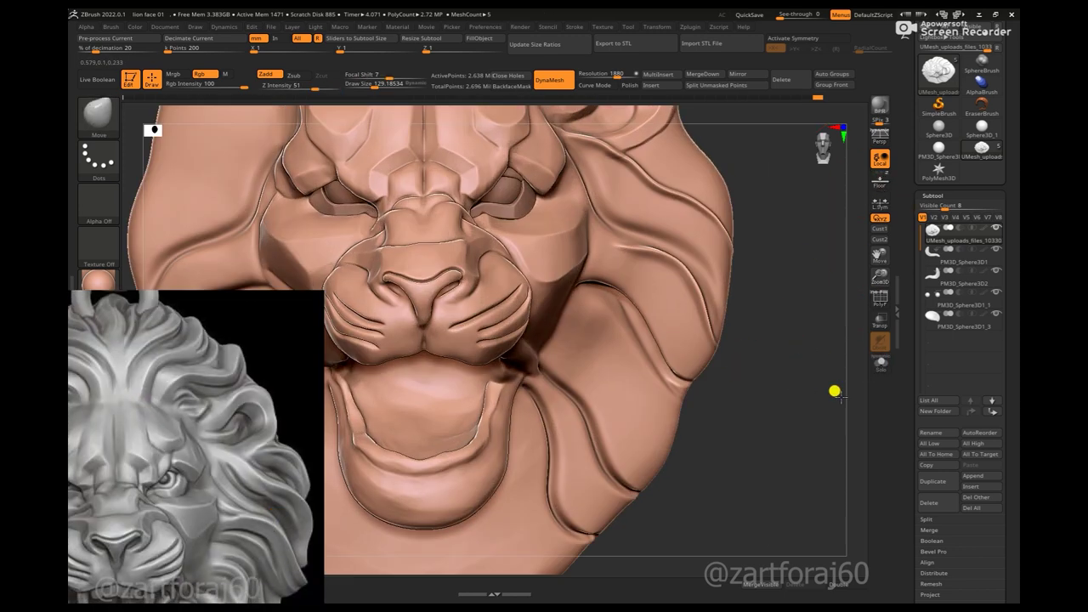
key(b)
click(736, 360)
mouse_move(506, 230)
right_down()
mouse_move(389, 183)
mouse_move(627, 284)
mouse_move(604, 357)
right_up()
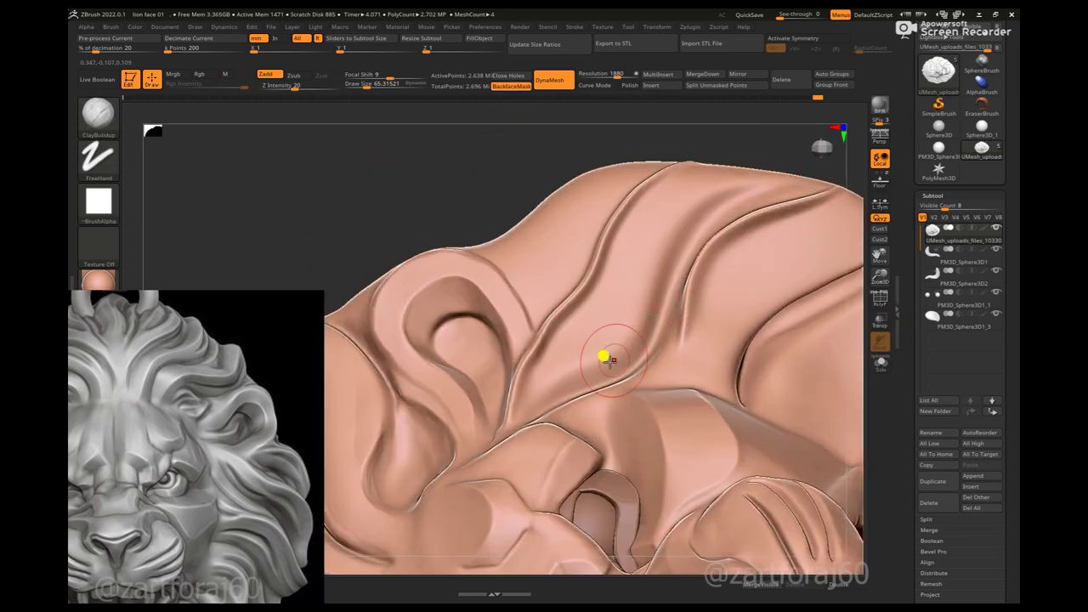
drag(633, 341, 575, 354)
drag(646, 293, 734, 182)
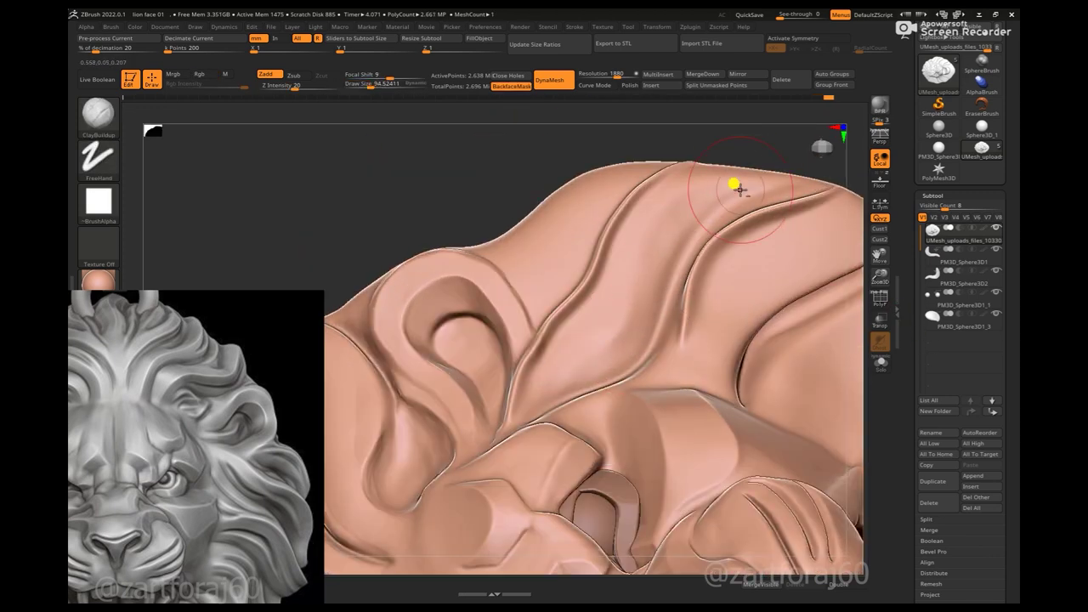
drag(666, 238, 603, 355)
- Resize the ClayBuildup brush to about 77, then to about 129
key(space)
drag(669, 182, 652, 194)
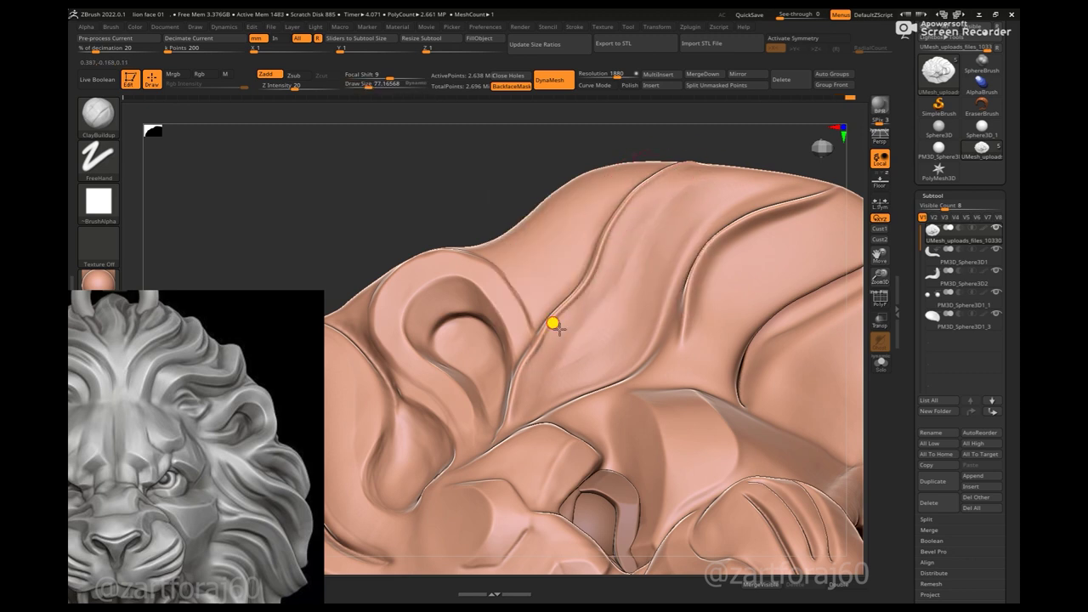
drag(693, 179, 700, 236)
key(space)
drag(602, 245, 498, 348)
right_drag(498, 348, 486, 405)
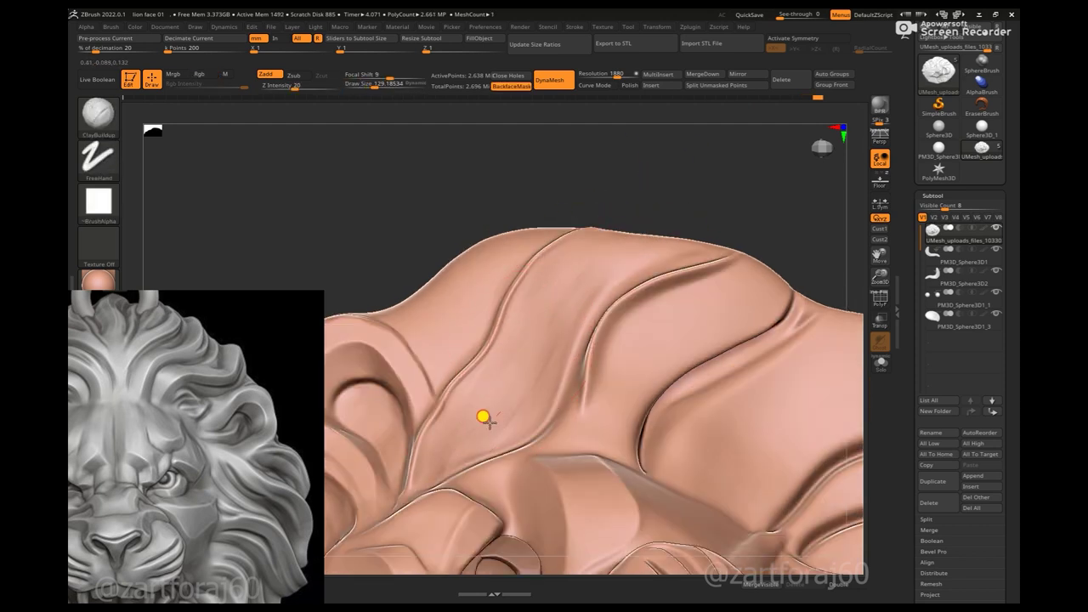
- Smooth and deepen the crease running down-left along the mane
key(shift)
drag(687, 218, 571, 297)
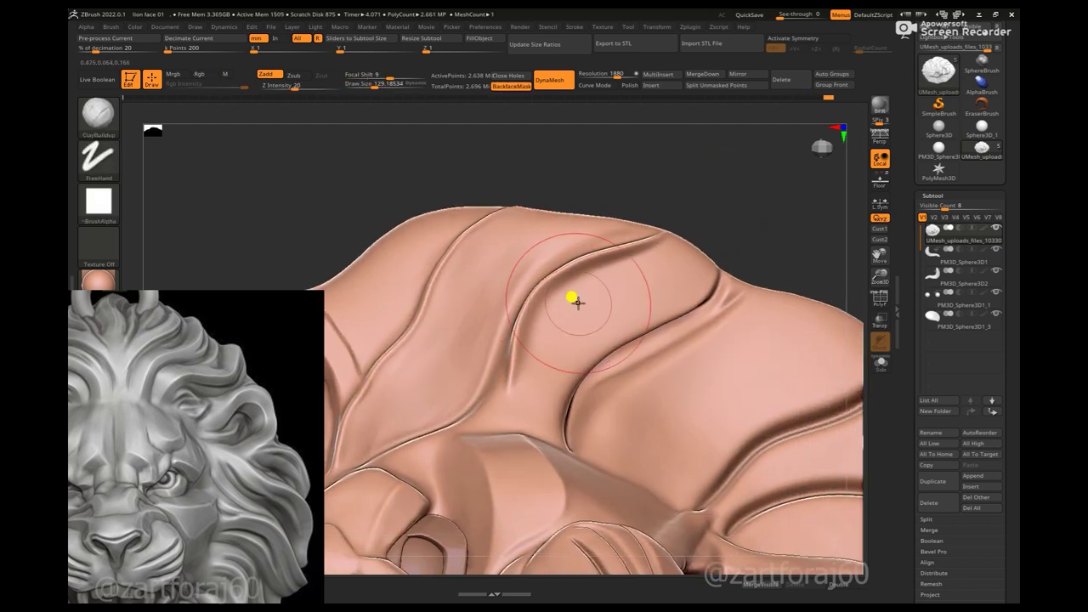
drag(647, 170, 714, 173)
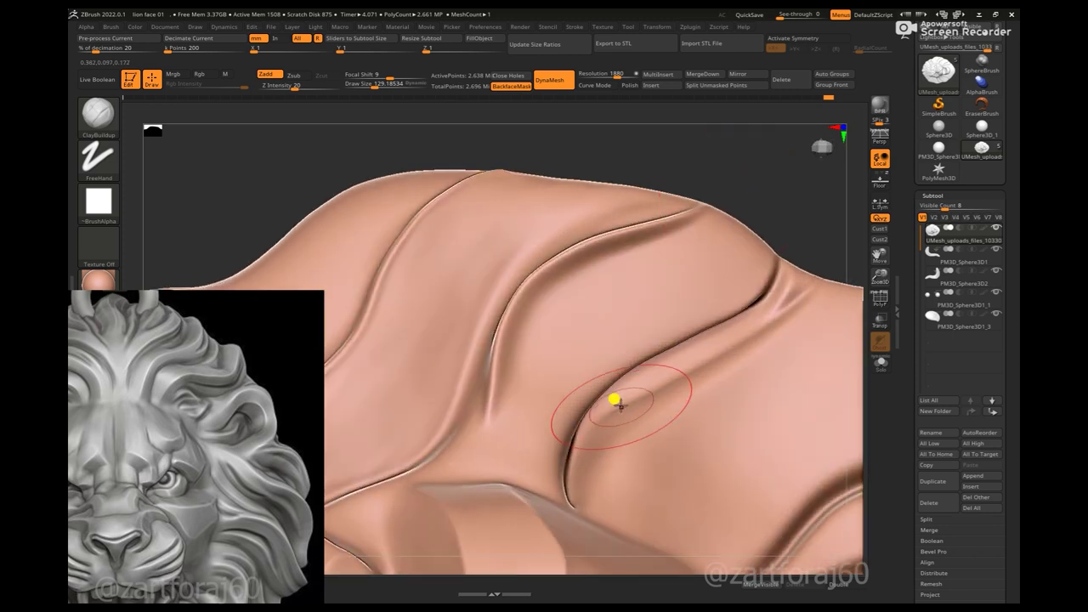
drag(757, 216, 642, 363)
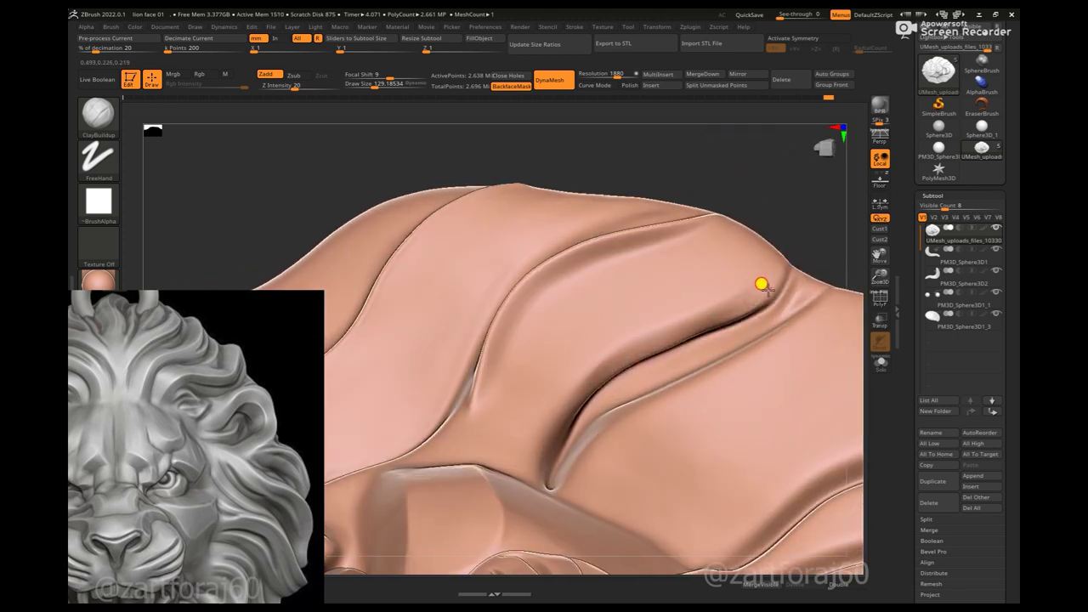
drag(697, 318, 557, 405)
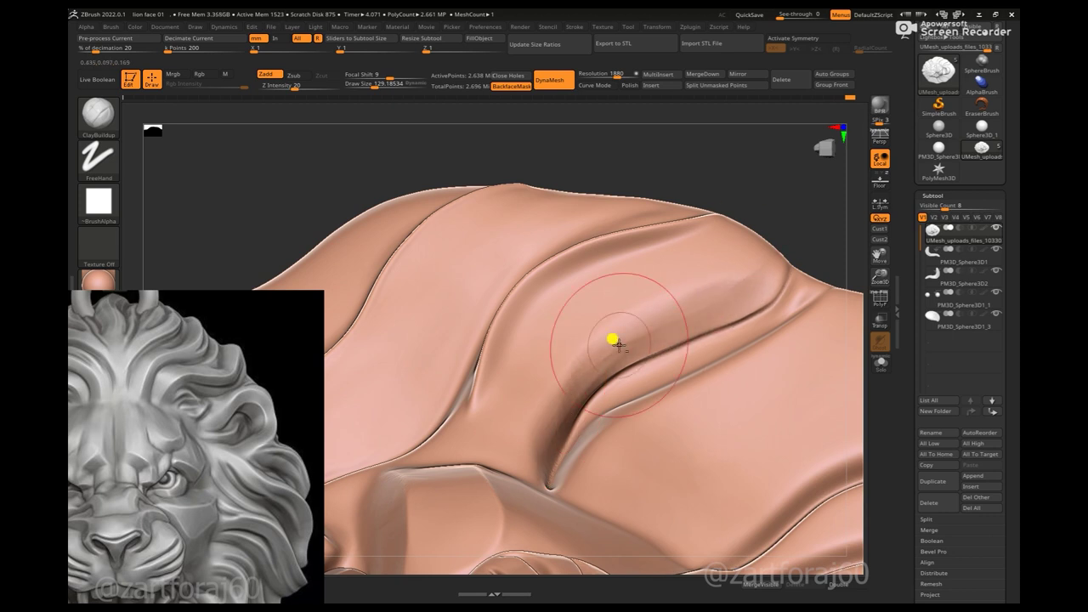
mouse_move(717, 304)
shift+mouse_down()
mouse_move(904, 438)
mouse_move(740, 383)
shift+mouse_up()
key(b)
key(m)
key(v)
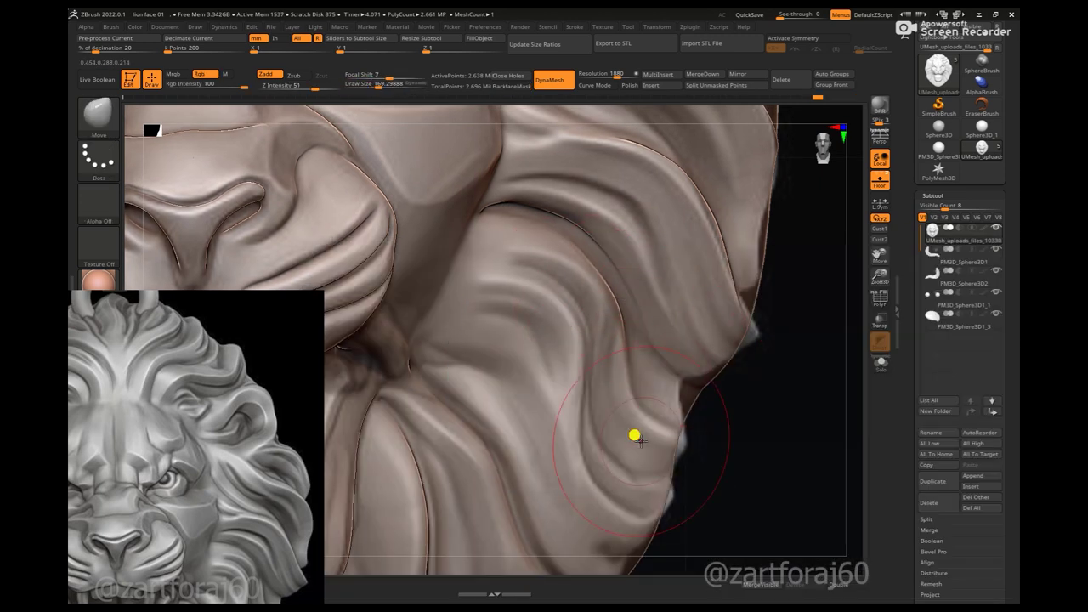
- Push the right mane's outer edge into a new contour and turn the floor grid off
drag(641, 384, 699, 389)
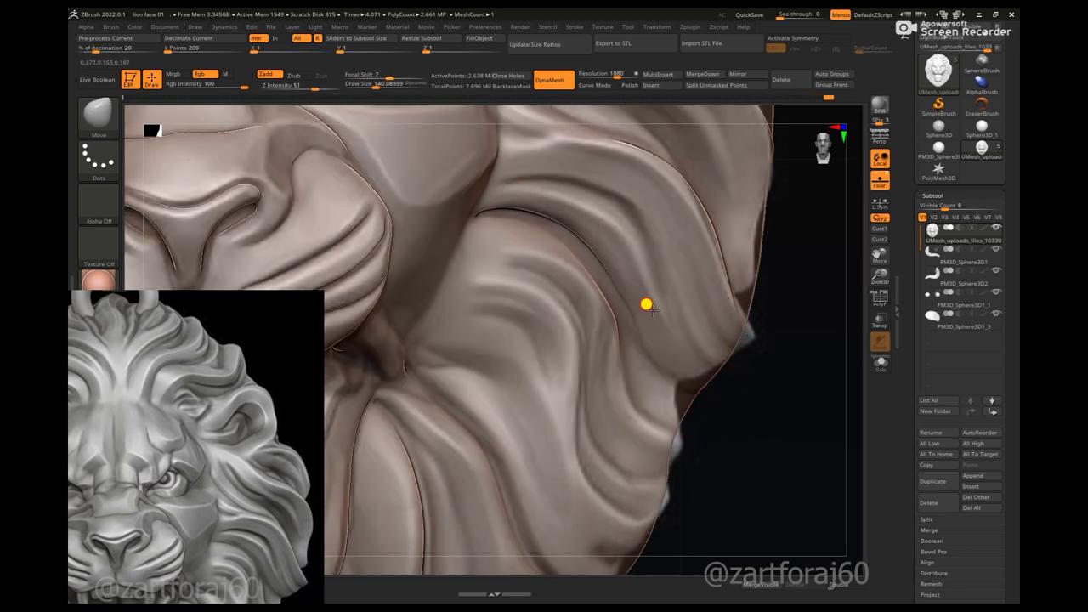
click(891, 176)
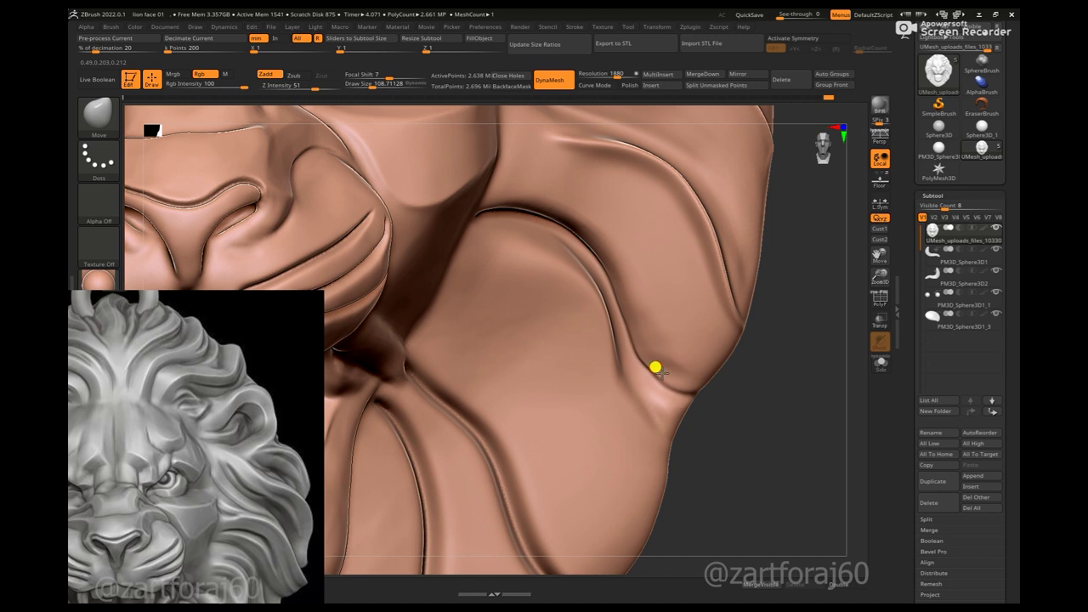
key(b)
key(c)
key(b)
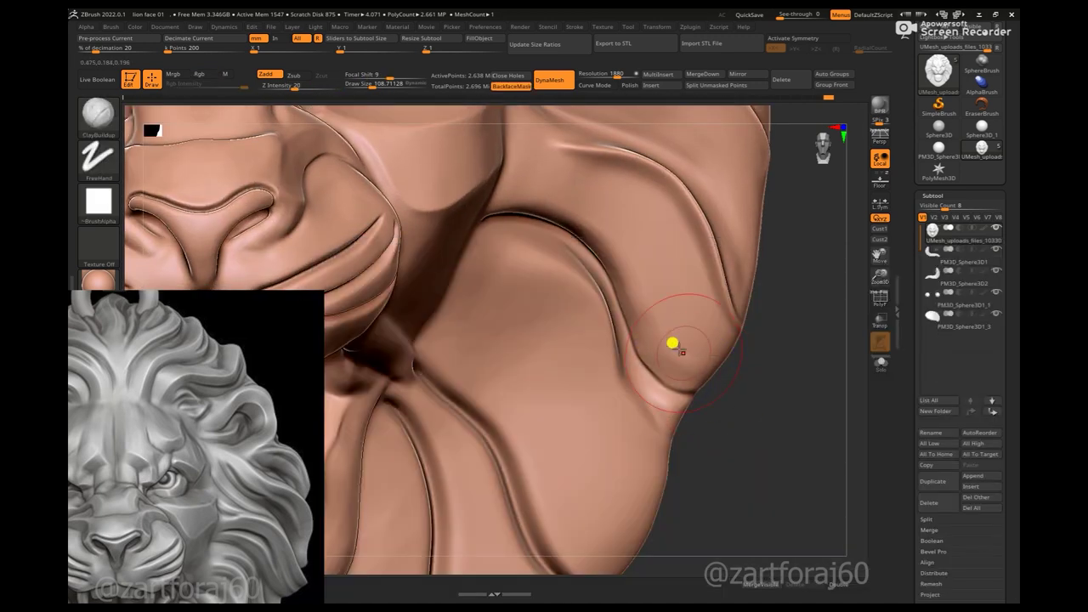
key(shift)
scroll(614, 298, down, 5)
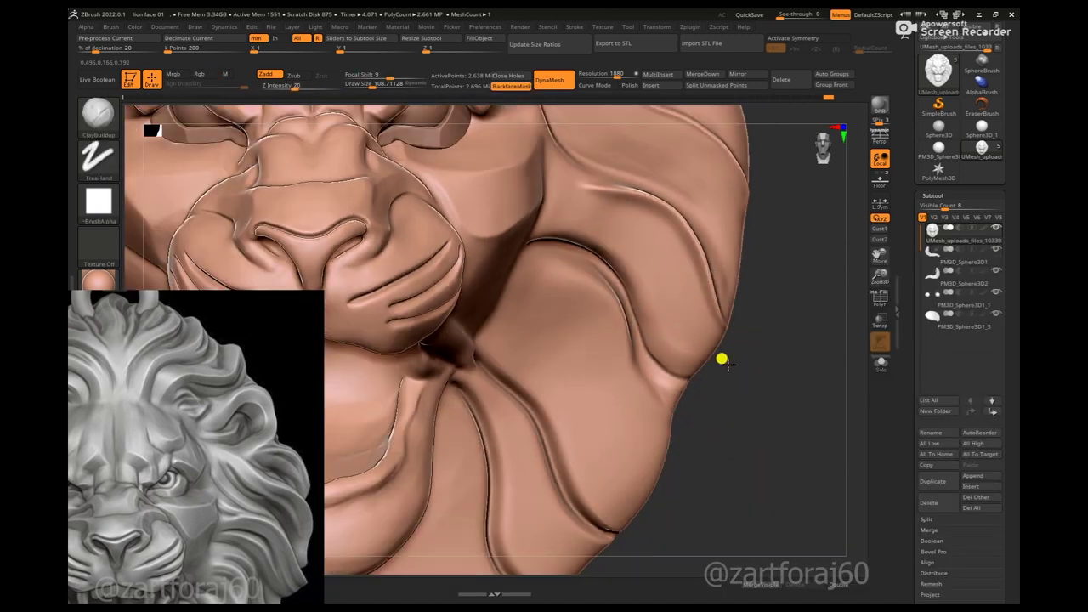
scroll(783, 406, up, 5)
drag(781, 276, 777, 359)
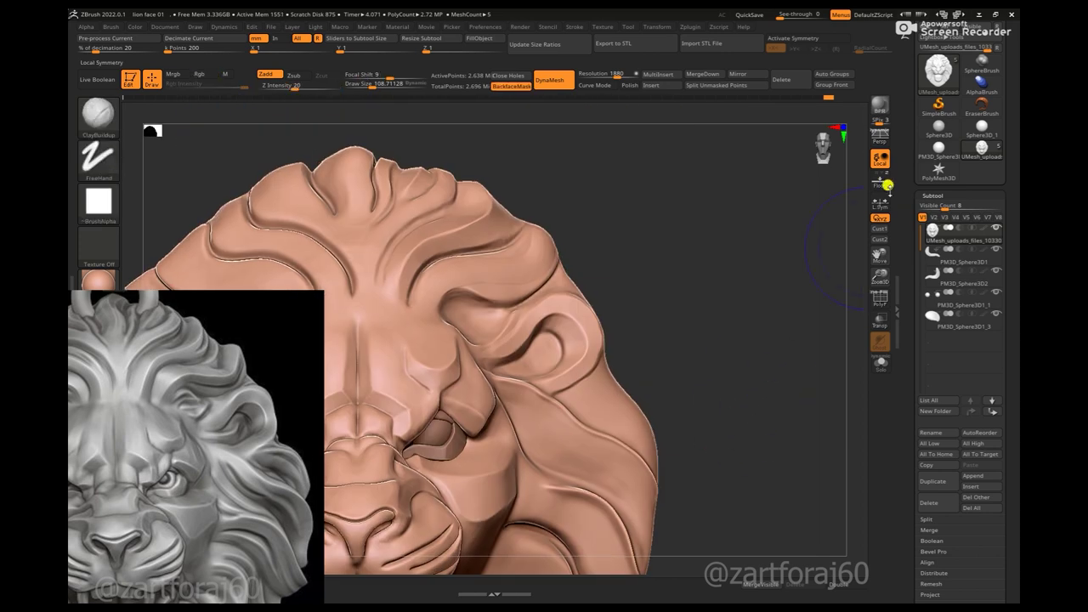
scroll(777, 360, down, 5)
scroll(777, 292, up, 5)
- Switch between Move, ClayBuildup and hPolish brushes for working the cheek strands
key(b)
key(m)
key(v)
scroll(652, 217, up, 2)
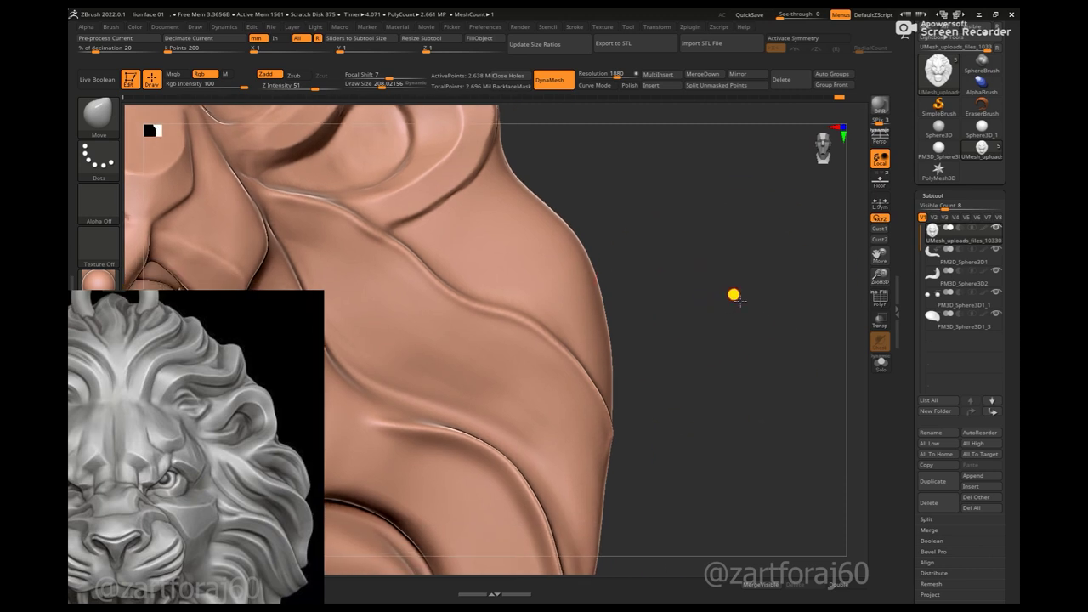
drag(732, 295, 712, 315)
key(b)
key(c)
key(b)
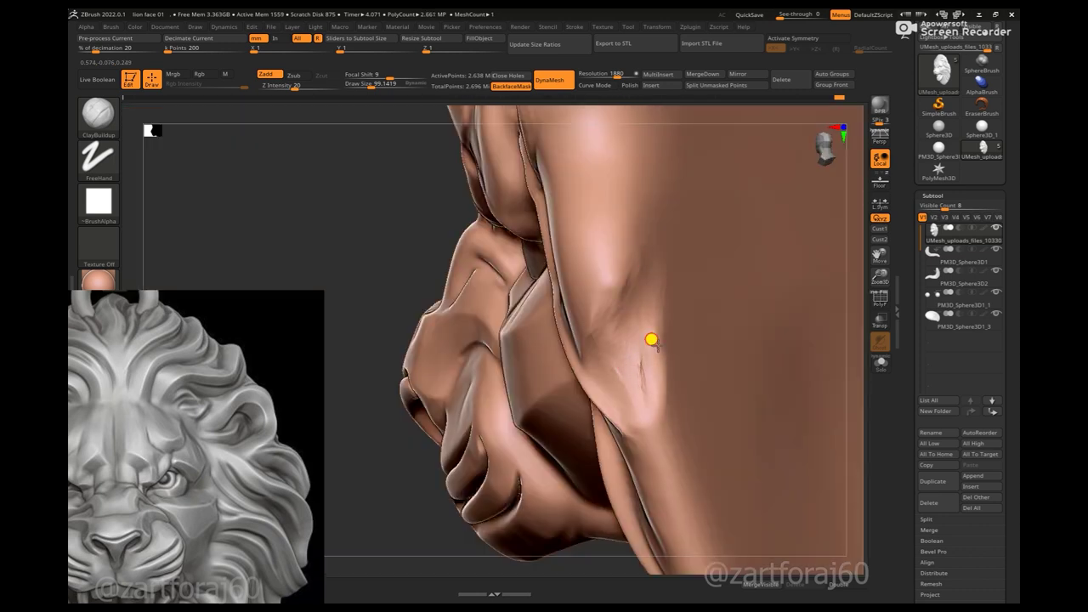
key(b)
key(h)
key(p)
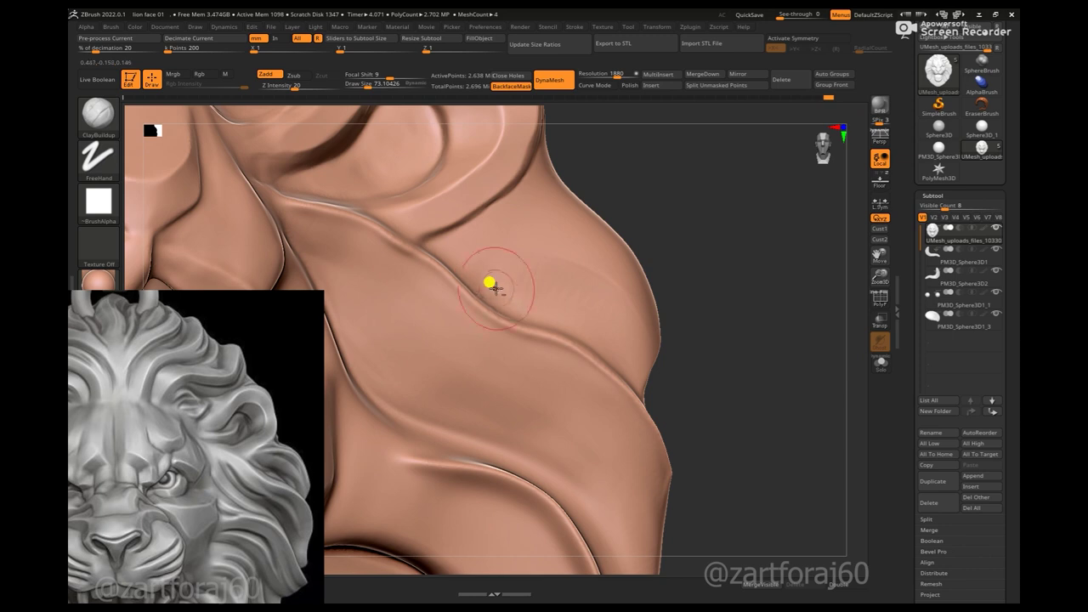
- Inspect the cheek mane and curled lobe from three-quarter and close side views
right_drag(644, 382, 571, 325)
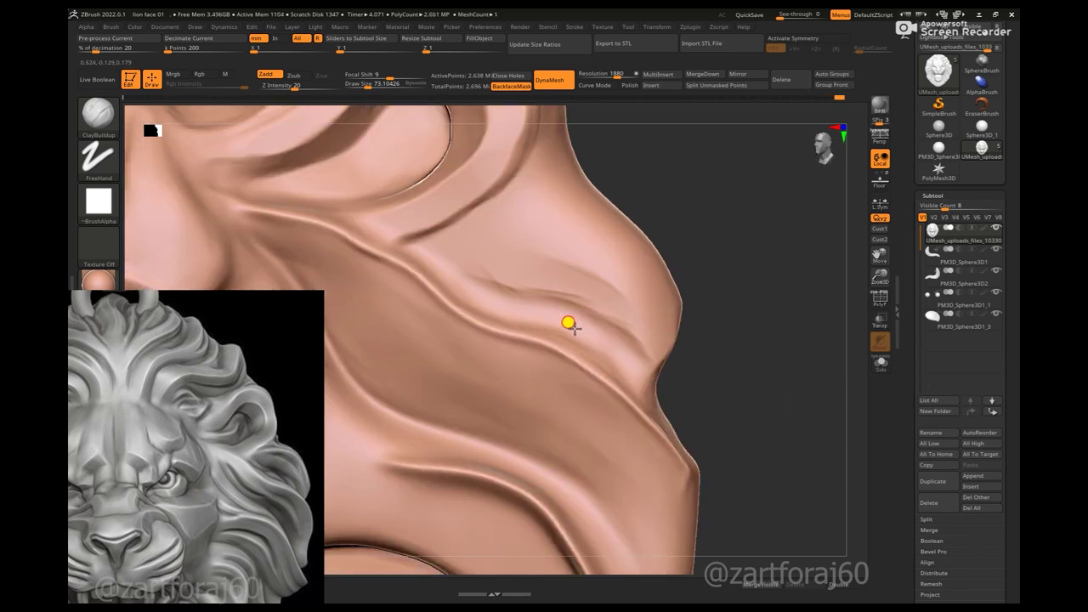
right_drag(659, 392, 569, 299)
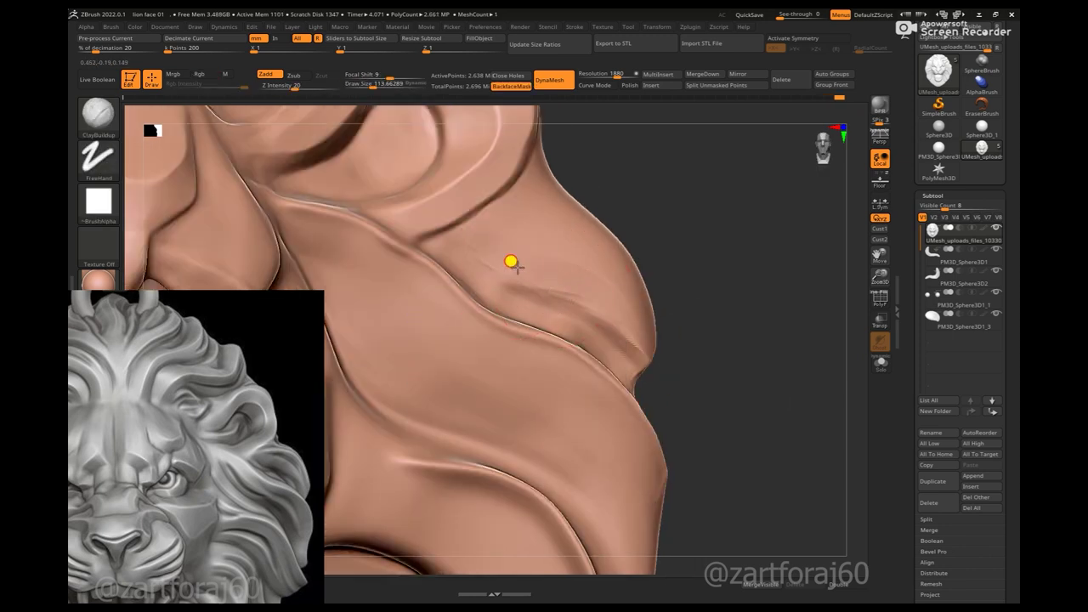
right_drag(672, 271, 790, 207)
mouse_move(522, 299)
right_down()
mouse_move(510, 301)
mouse_move(502, 216)
right_up()
mouse_move(516, 349)
right_down()
mouse_move(785, 275)
mouse_move(717, 291)
mouse_move(758, 303)
mouse_move(536, 323)
mouse_move(622, 365)
mouse_move(853, 328)
mouse_move(754, 276)
mouse_move(622, 230)
mouse_move(621, 247)
mouse_move(776, 333)
mouse_move(586, 301)
mouse_move(794, 301)
mouse_move(590, 230)
right_up()
key(shift+p)
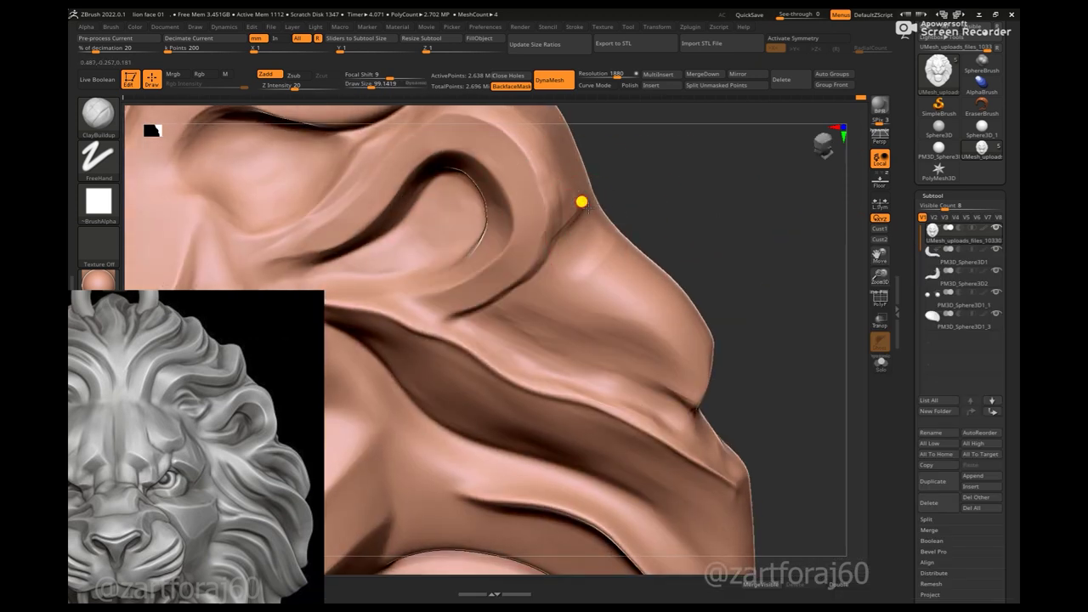
mouse_move(594, 190)
right_down()
mouse_move(602, 219)
mouse_move(619, 185)
right_up()
mouse_move(722, 231)
right_down()
mouse_move(744, 205)
mouse_move(522, 286)
right_up()
right_drag(604, 277, 583, 247)
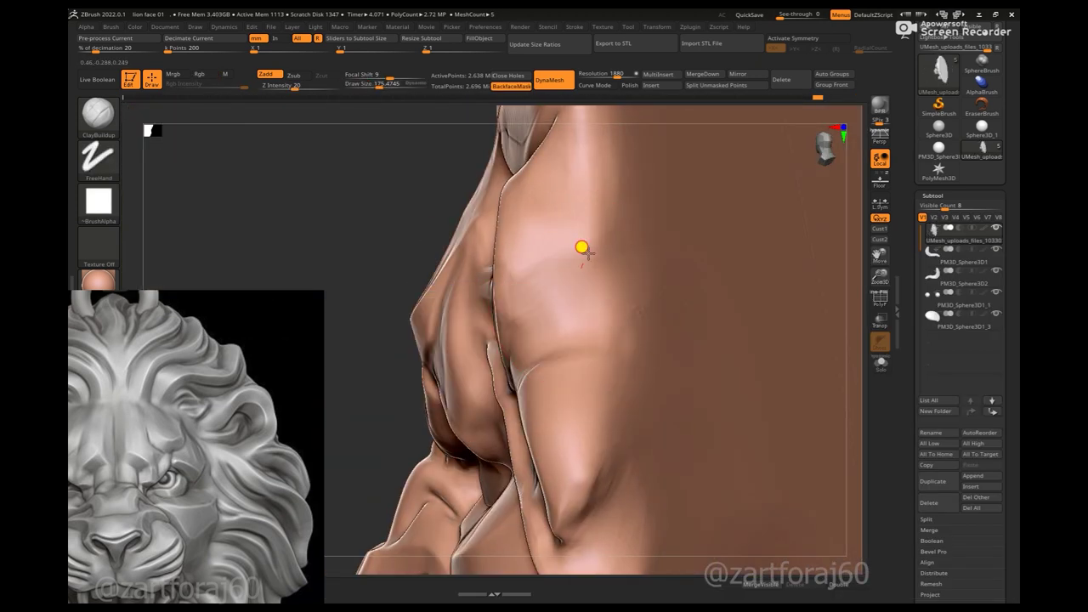
key(f)
mouse_move(601, 206)
right_down()
mouse_move(726, 312)
mouse_move(720, 250)
mouse_move(726, 296)
right_up()
right_click(536, 340)
key(b)
key(m)
key(v)
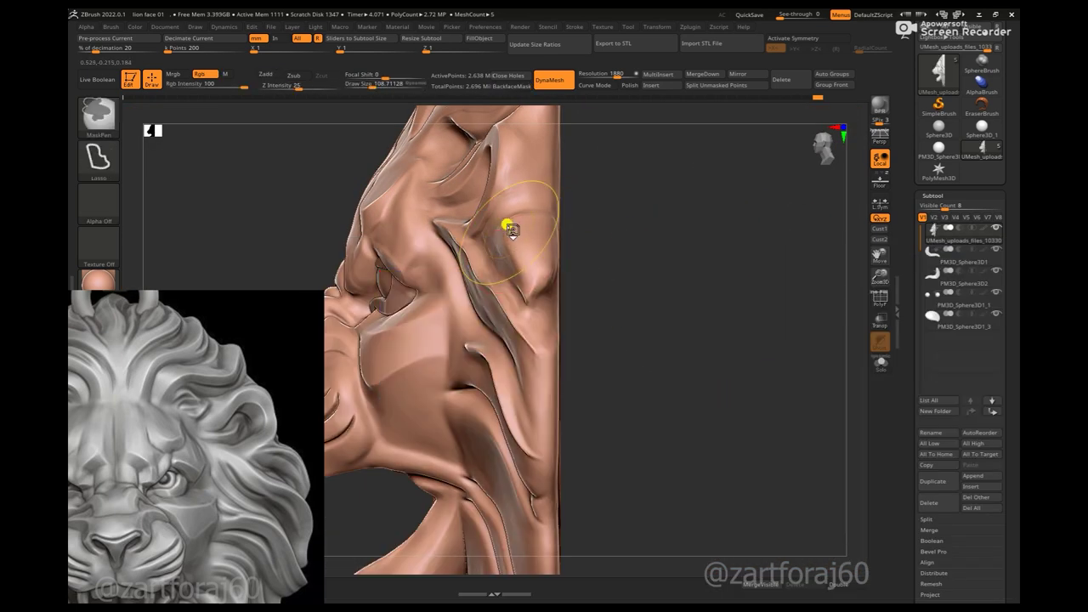
right_click(505, 254)
drag(544, 285, 497, 289)
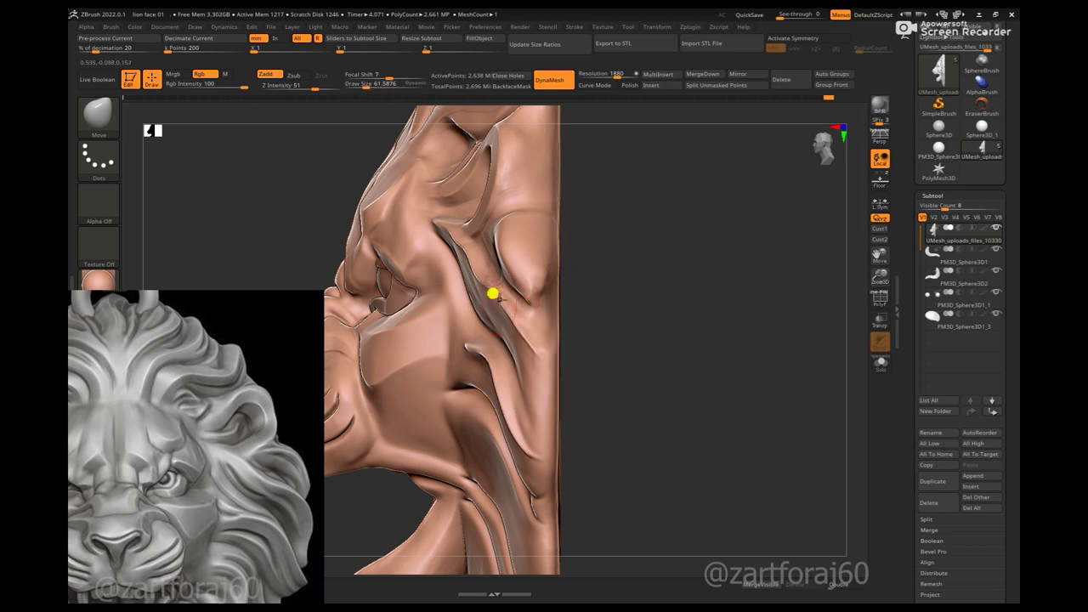
key(f)
mouse_move(666, 321)
shift+right_down()
mouse_move(712, 381)
mouse_move(702, 321)
mouse_move(506, 275)
mouse_move(609, 320)
shift+right_up()
key(b)
key(c)
key(b)
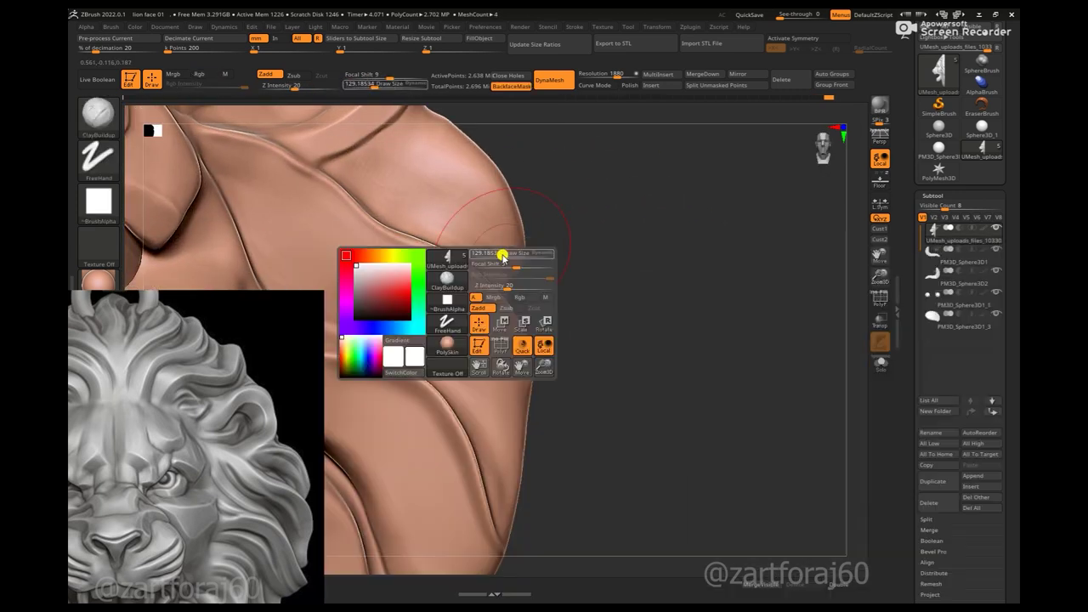
mouse_move(515, 260)
alt+right_down()
mouse_move(509, 281)
mouse_move(583, 284)
alt+right_up()
key(b)
key(m)
key(v)
right_click(518, 282)
mouse_move(518, 281)
right_down()
mouse_move(569, 289)
mouse_move(525, 280)
mouse_move(720, 278)
mouse_move(760, 320)
mouse_move(748, 281)
right_up()
key(f)
scroll(190, 418, down, 2)
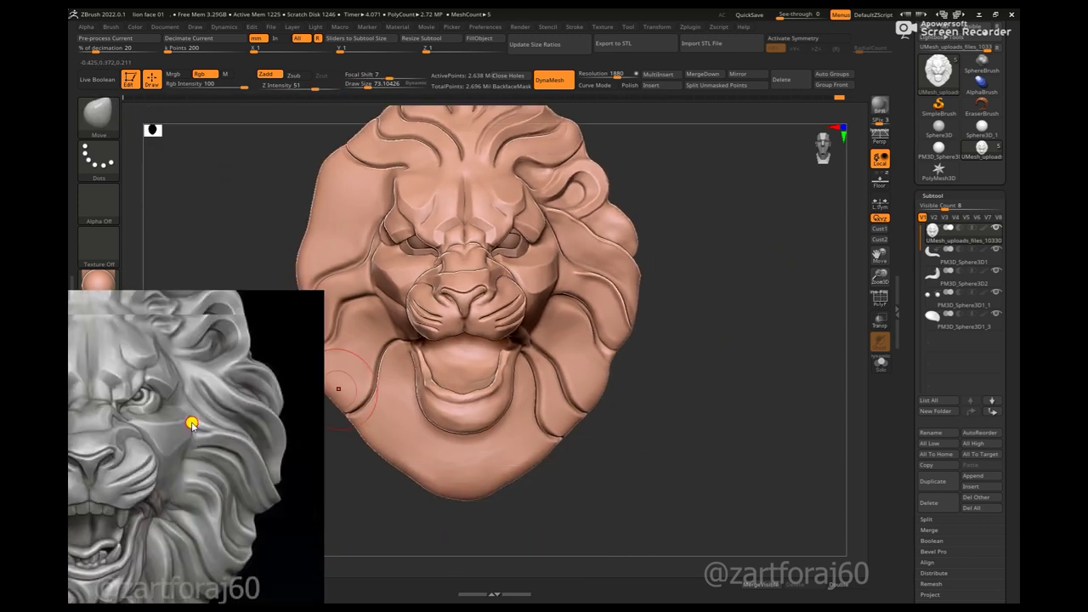
mouse_move(699, 311)
ctrl+right_down()
mouse_move(804, 314)
mouse_move(762, 290)
ctrl+right_up()
key(shift+p)
key(b)
click(680, 280)
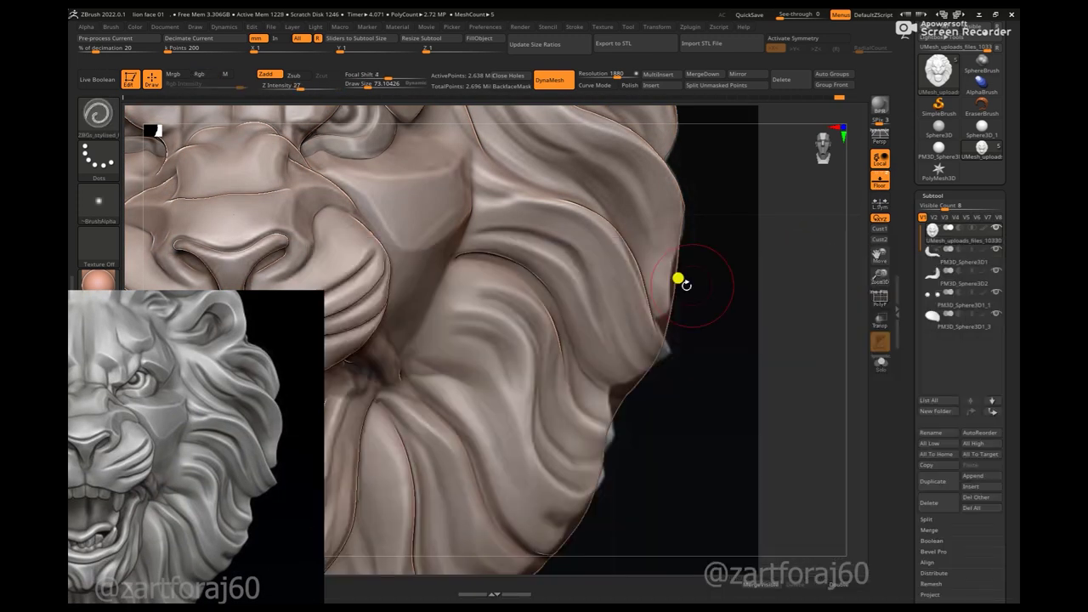
mouse_move(816, 246)
right_down()
mouse_move(726, 369)
mouse_move(719, 216)
mouse_move(428, 225)
right_up()
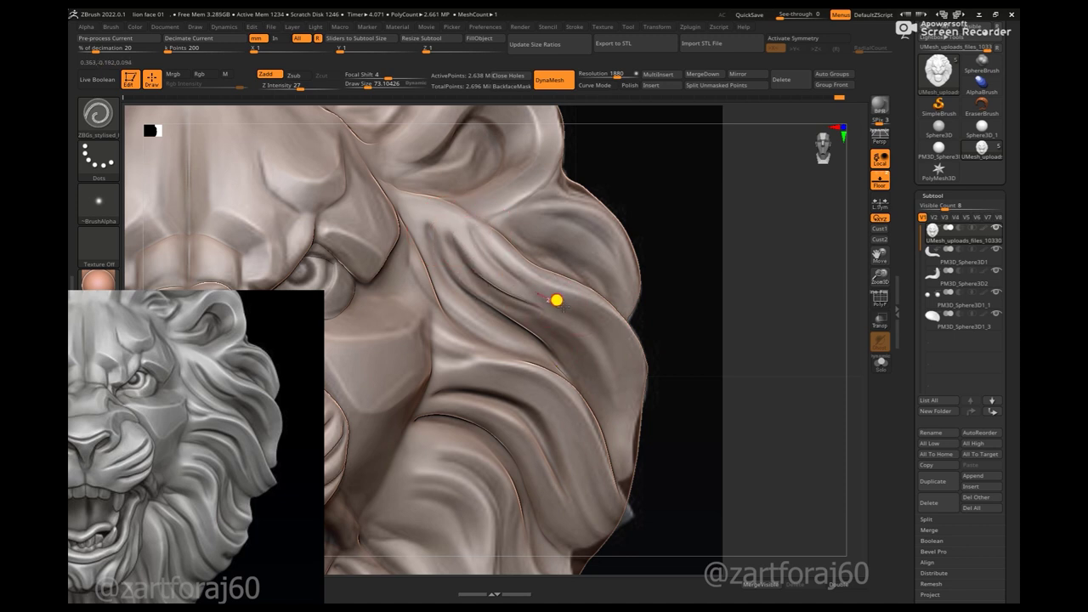
mouse_move(736, 353)
right_down()
mouse_move(708, 224)
mouse_move(502, 299)
right_up()
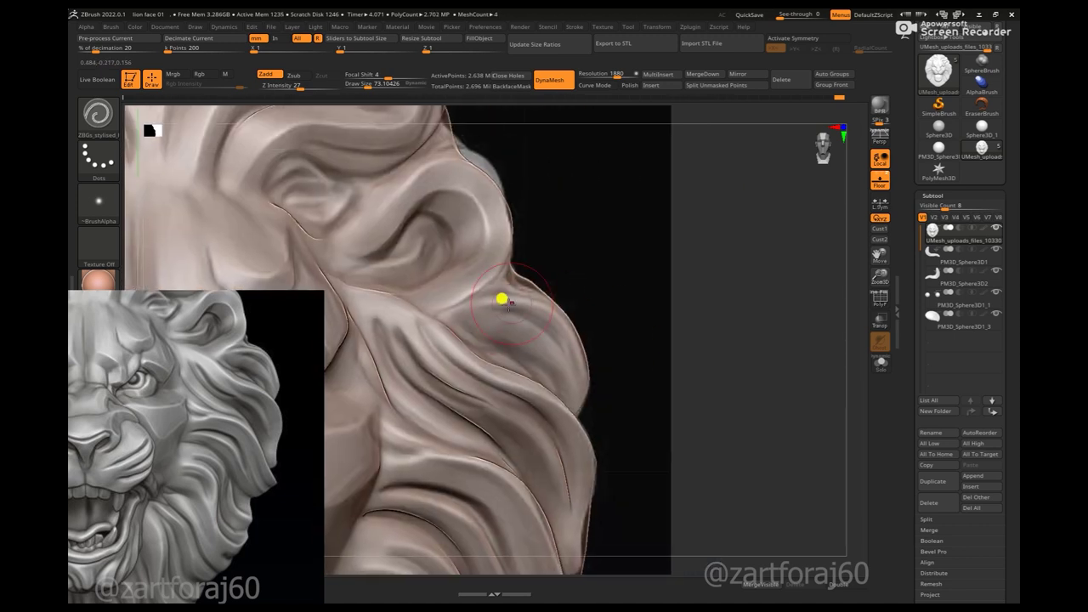
ctrl+shift+drag(495, 298, 469, 300)
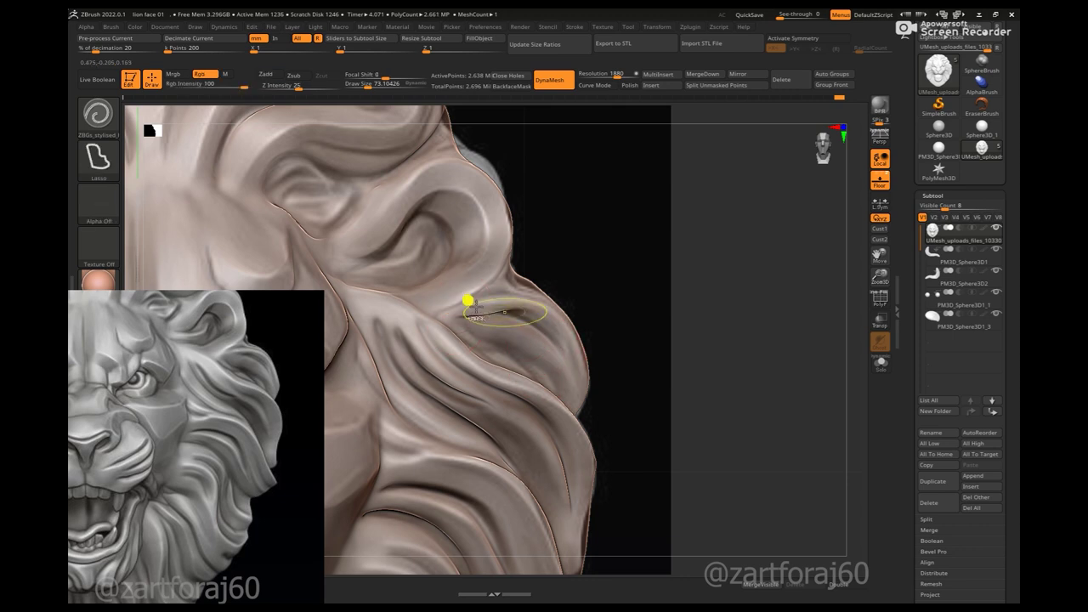
mouse_move(578, 366)
ctrl+right_down()
mouse_move(680, 250)
mouse_move(564, 243)
mouse_move(651, 274)
ctrl+right_up()
key(b)
key(b)
ctrl+right_drag(705, 250, 590, 272)
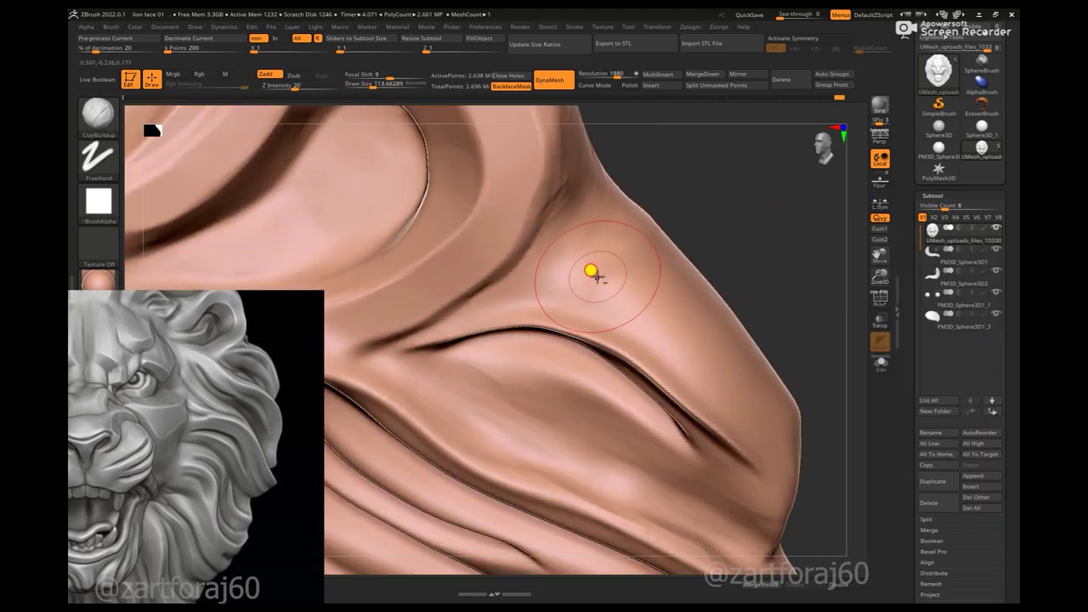
mouse_move(773, 301)
right_down()
mouse_move(689, 345)
mouse_move(632, 311)
mouse_move(673, 248)
mouse_move(734, 335)
mouse_move(775, 204)
mouse_move(479, 202)
right_up()
mouse_move(689, 271)
ctrl+right_down()
mouse_move(660, 238)
mouse_move(785, 335)
mouse_move(780, 352)
mouse_move(600, 273)
mouse_move(711, 328)
mouse_move(700, 280)
ctrl+right_up()
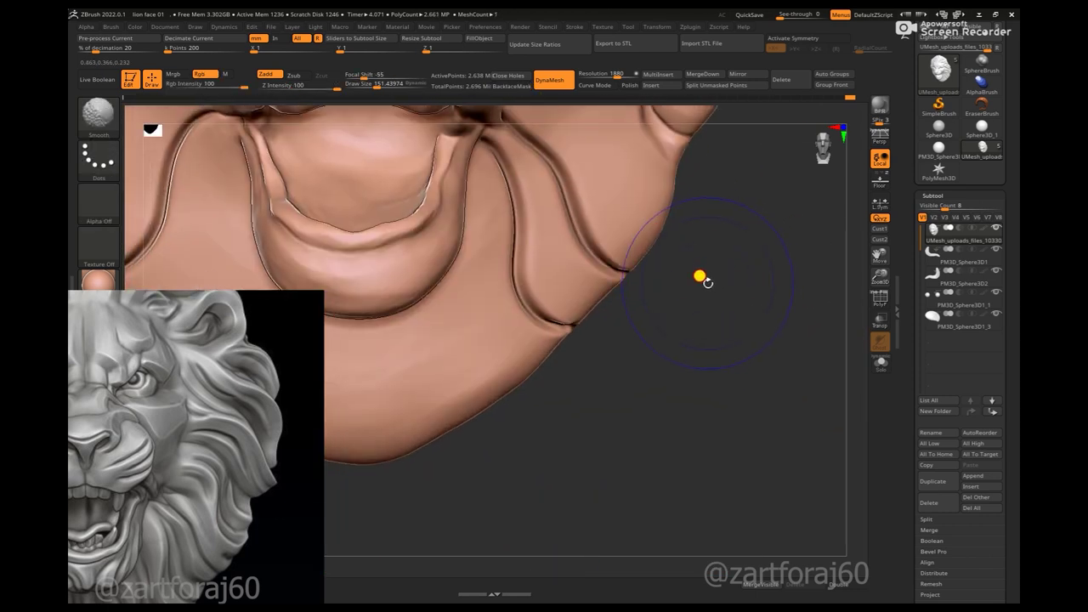
key(space)
click(512, 285)
key(b)
key(Escape)
key(shift+d)
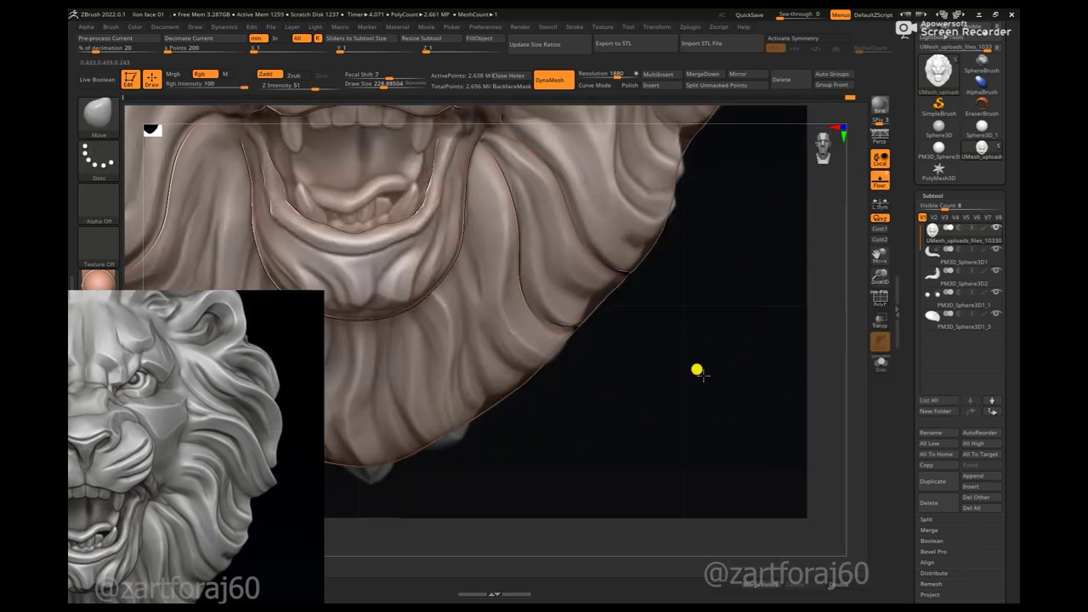
alt+drag(698, 371, 535, 238)
key(space)
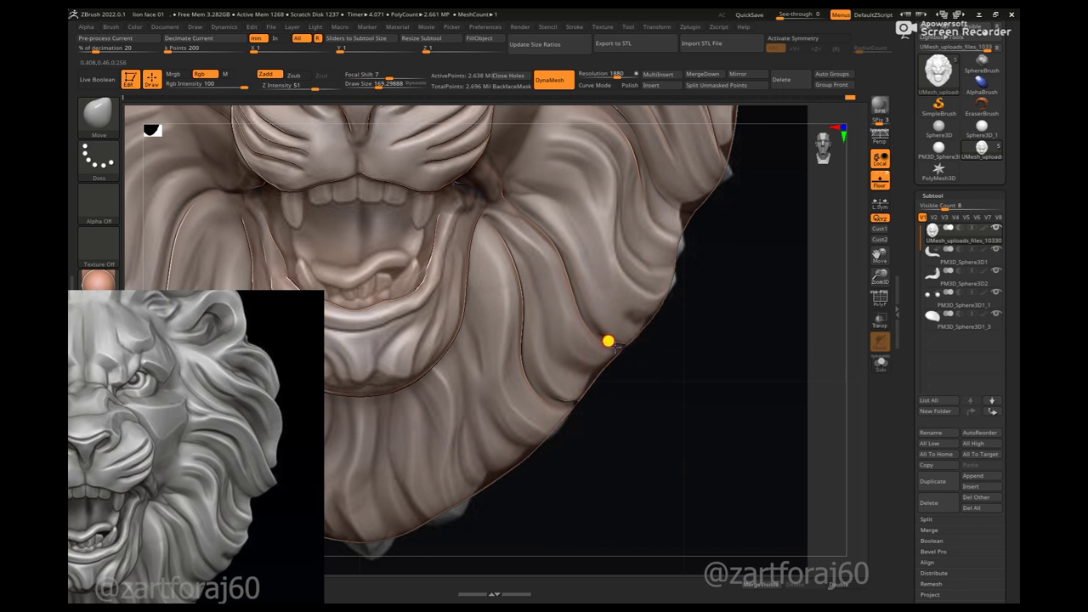
alt+drag(655, 194, 607, 286)
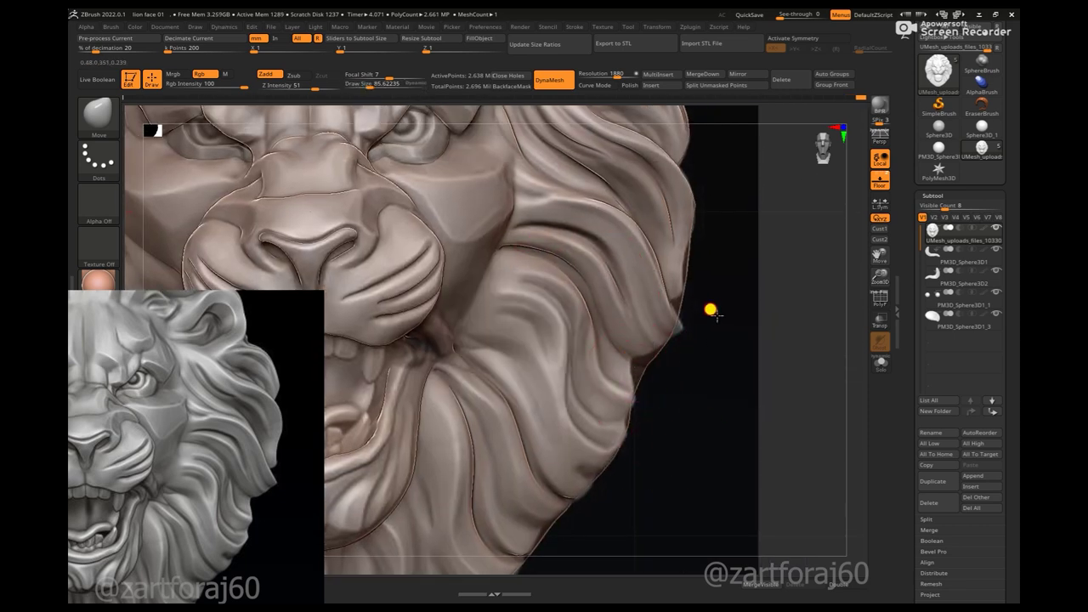
alt+drag(709, 308, 556, 306)
key(b)
click(800, 266)
mouse_move(772, 404)
alt+mouse_down()
mouse_move(819, 267)
mouse_move(489, 175)
alt+mouse_up()
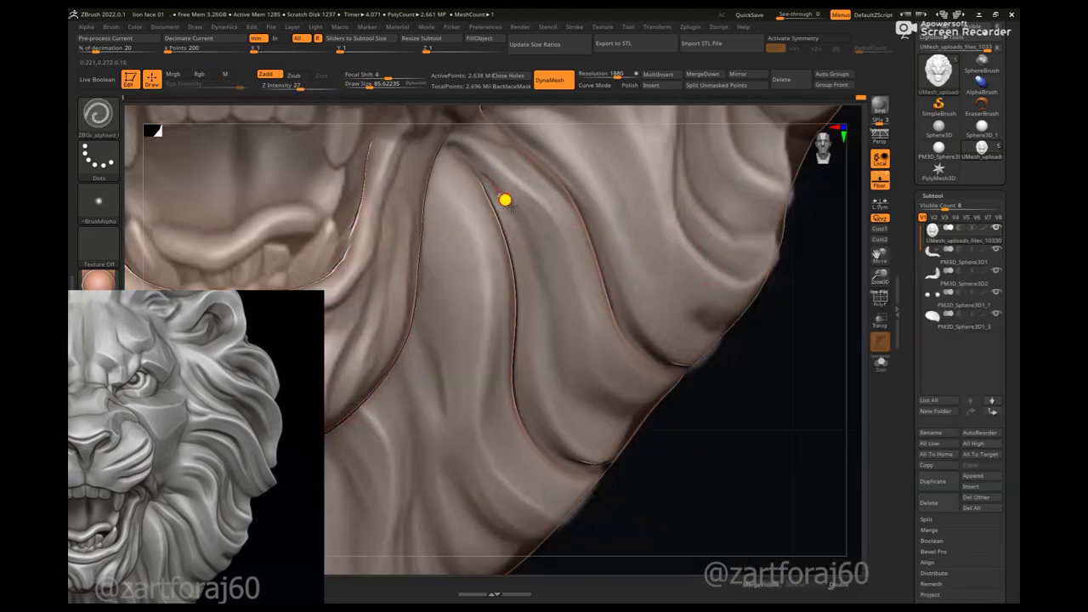
- Shrink the brush and carve ClayBuildup strokes down the mane fold's crease to its bottom
key(bracketleft)
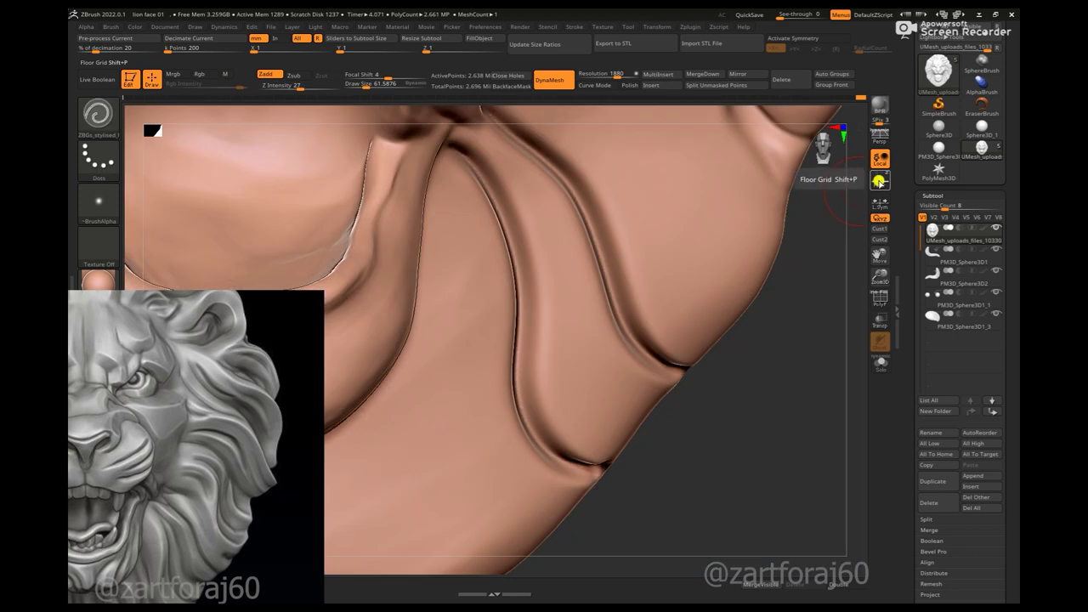
key(space)
drag(517, 233, 566, 447)
drag(732, 420, 490, 155)
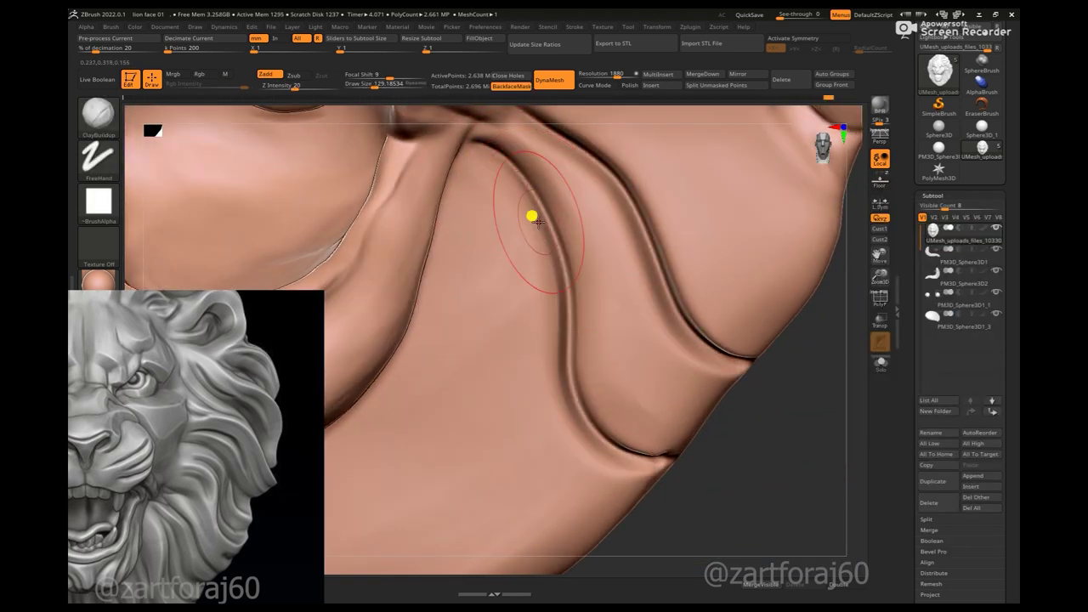
mouse_move(532, 217)
mouse_down()
mouse_move(656, 467)
mouse_move(627, 445)
mouse_up()
- Enlarge the brush and orbit in close on where the mane fold creases converge
key(space)
mouse_move(802, 377)
mouse_down()
mouse_move(782, 433)
mouse_move(553, 293)
mouse_up()
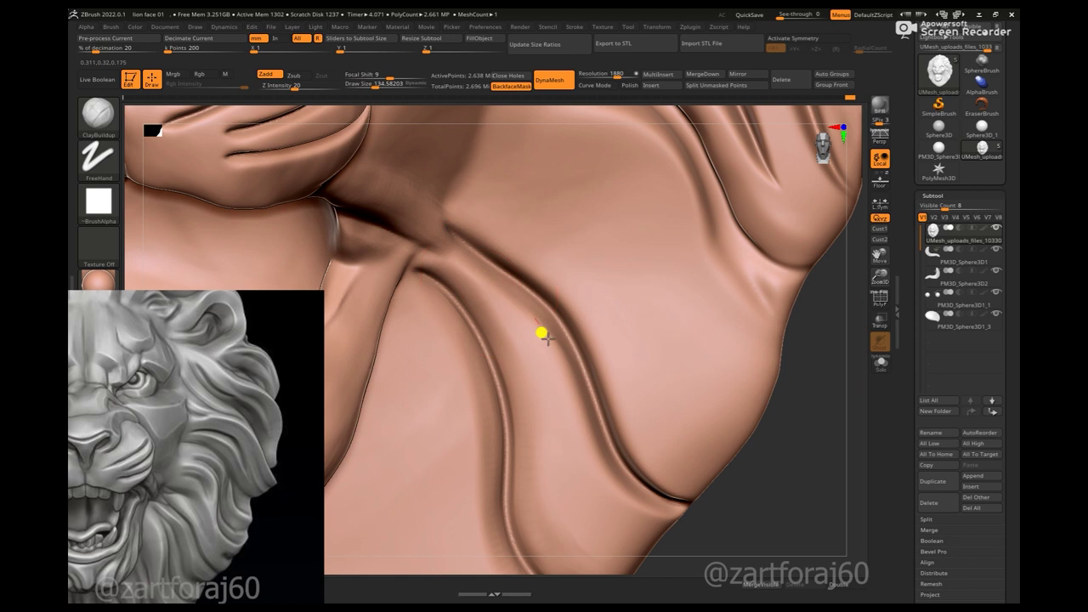
mouse_move(619, 497)
mouse_down()
mouse_move(765, 430)
mouse_move(481, 214)
mouse_up()
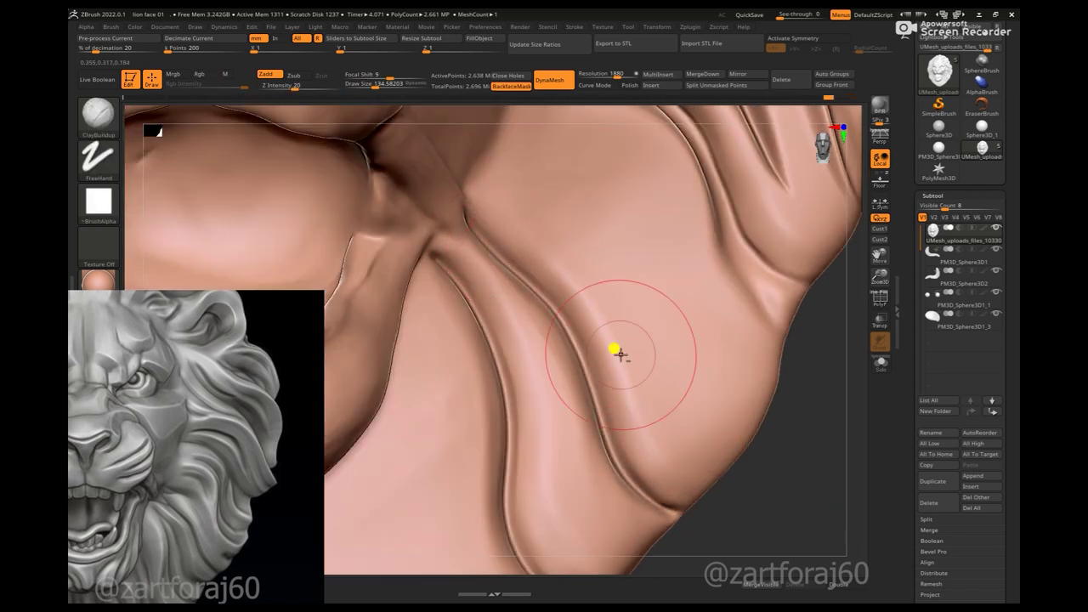
drag(614, 381, 559, 252)
mouse_move(620, 418)
mouse_down()
mouse_move(778, 396)
mouse_move(603, 343)
mouse_up()
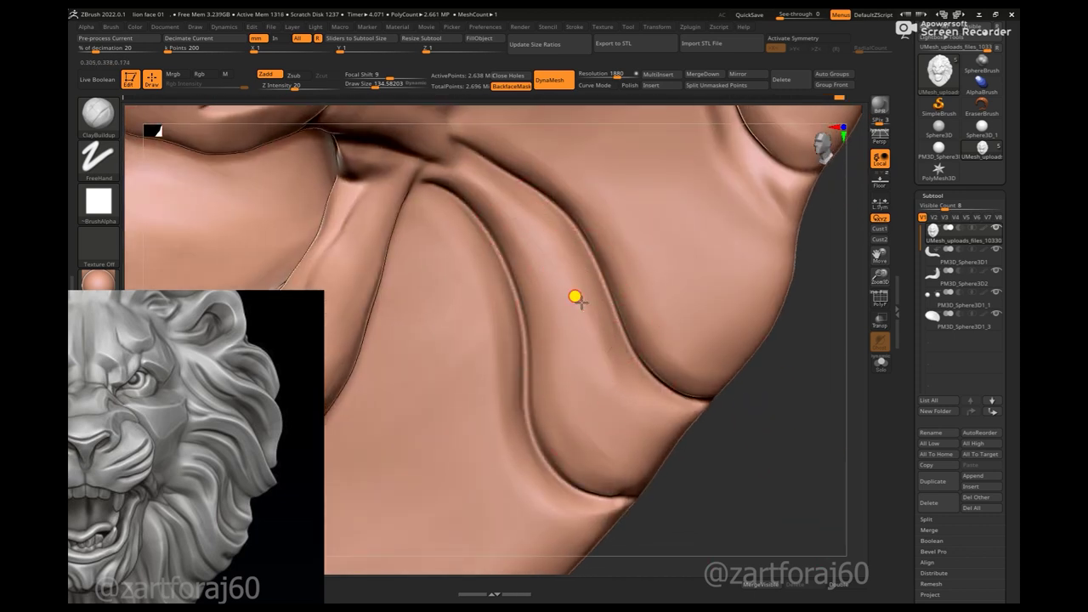
mouse_move(733, 489)
mouse_down()
mouse_move(641, 308)
mouse_move(645, 321)
mouse_move(673, 260)
mouse_move(736, 369)
mouse_move(819, 438)
mouse_up()
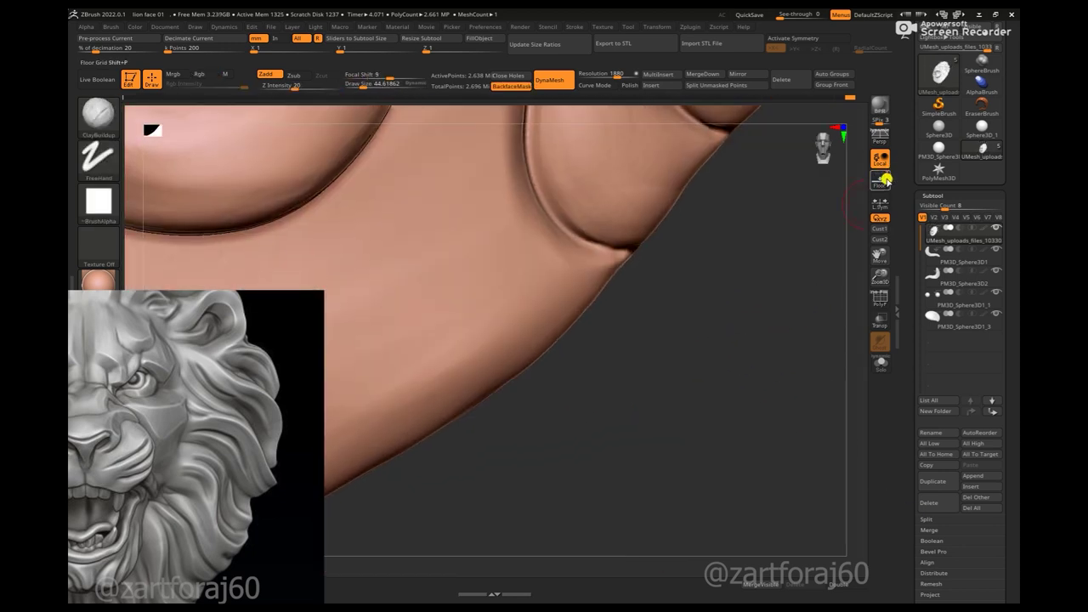
- Turn on local symmetry and the floor grid, and pick the stylised strand brush
click(880, 204)
drag(773, 286, 734, 336)
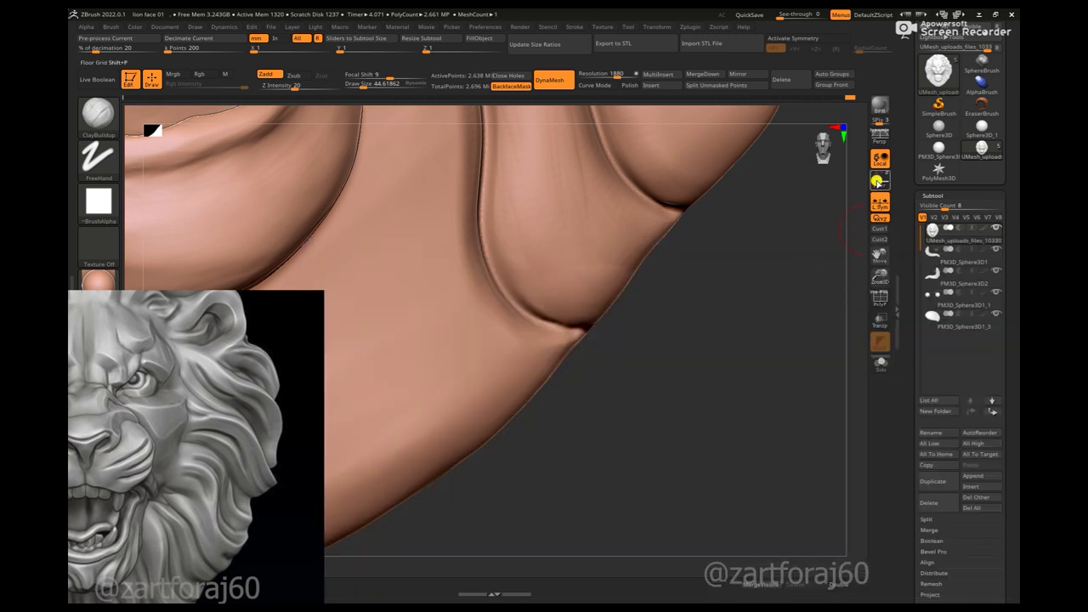
click(879, 181)
mouse_move(775, 296)
mouse_down()
mouse_move(790, 199)
mouse_move(692, 360)
mouse_up()
key(shift+p)
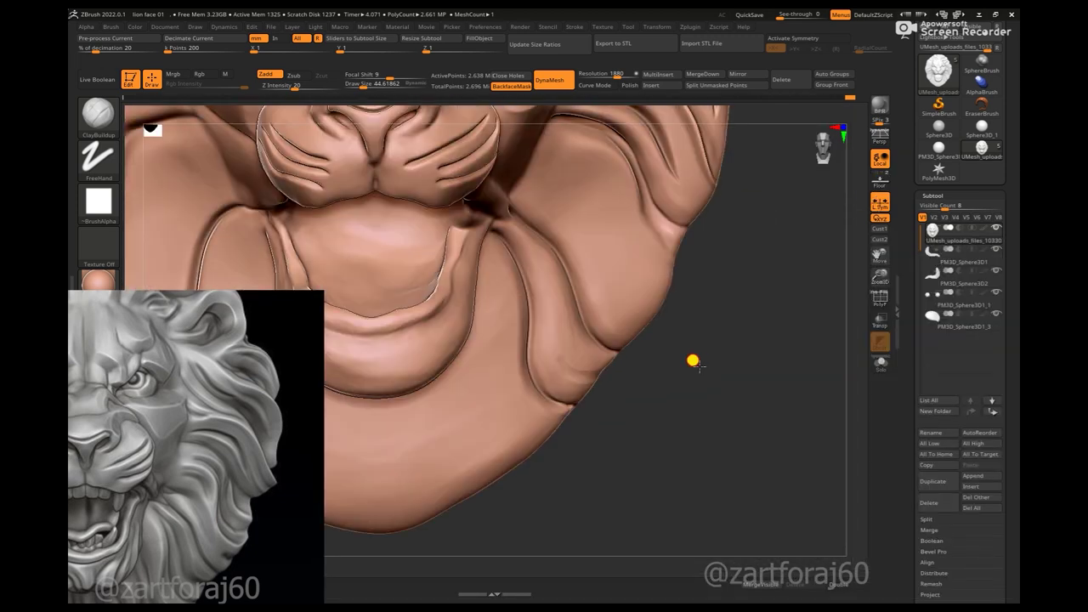
key(b)
click(737, 255)
click(879, 181)
- Lower the sculpting intensity to 16, hide the floor, and return to ClayBuildup
key(space)
drag(532, 243, 511, 243)
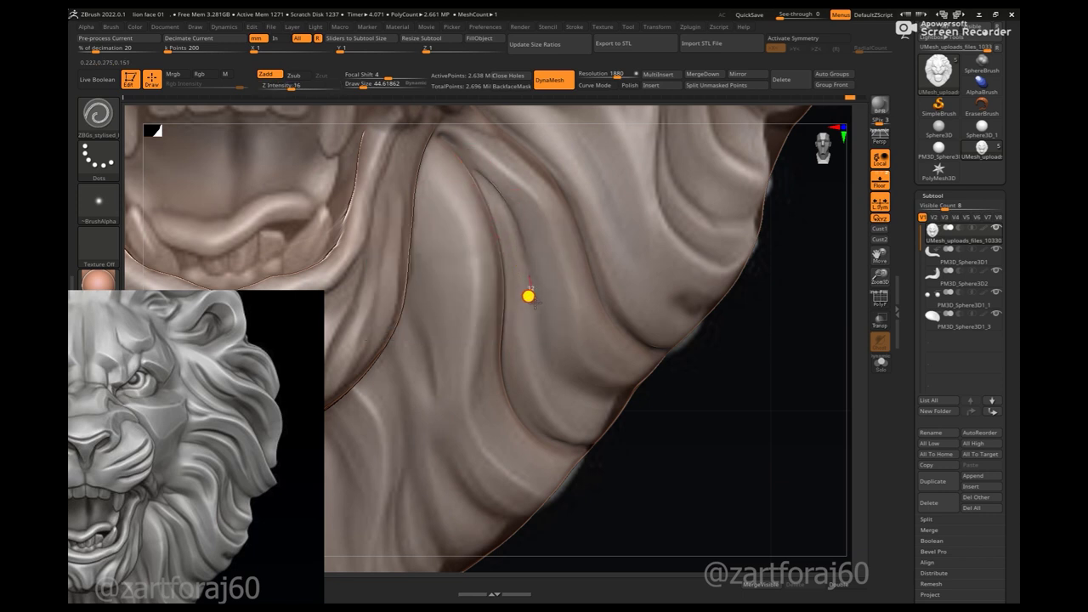
click(887, 189)
key(b)
key(c)
key(b)
mouse_move(719, 292)
mouse_down()
mouse_move(773, 388)
mouse_move(667, 368)
mouse_move(632, 323)
mouse_move(680, 319)
mouse_move(694, 284)
mouse_up()
mouse_move(599, 331)
mouse_down()
mouse_move(773, 148)
mouse_move(675, 312)
mouse_move(647, 319)
mouse_move(785, 362)
mouse_move(637, 340)
mouse_move(633, 318)
mouse_move(707, 321)
mouse_move(709, 334)
mouse_move(549, 435)
mouse_move(627, 335)
mouse_up()
- Enlarge the brush and review the jaw and mane folds from frontal and side angles
key(space)
mouse_move(705, 335)
mouse_down()
mouse_move(802, 409)
mouse_move(743, 350)
mouse_move(773, 431)
mouse_move(767, 274)
mouse_move(534, 328)
mouse_move(519, 347)
mouse_up()
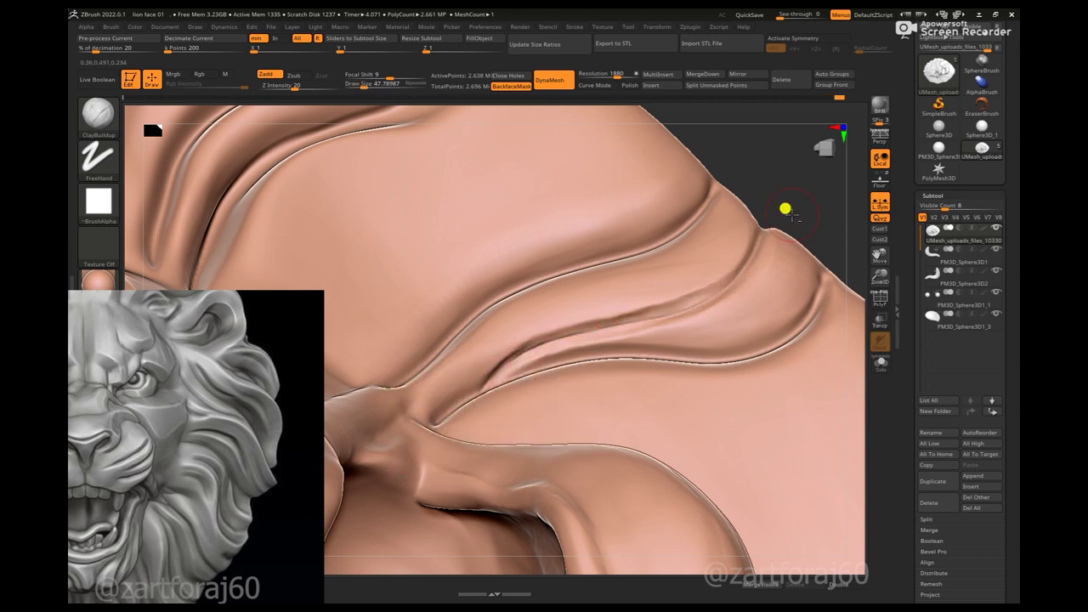
drag(785, 209, 741, 246)
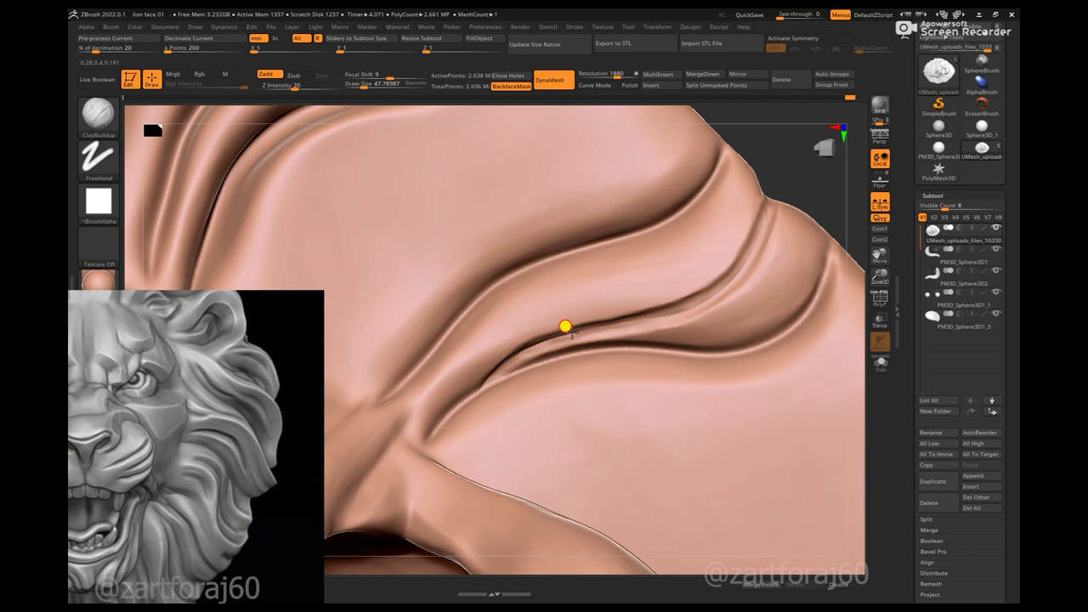
drag(565, 327, 653, 307)
- Switch to MaskLasso, then to the Move brush with a smaller draw size
key(b)
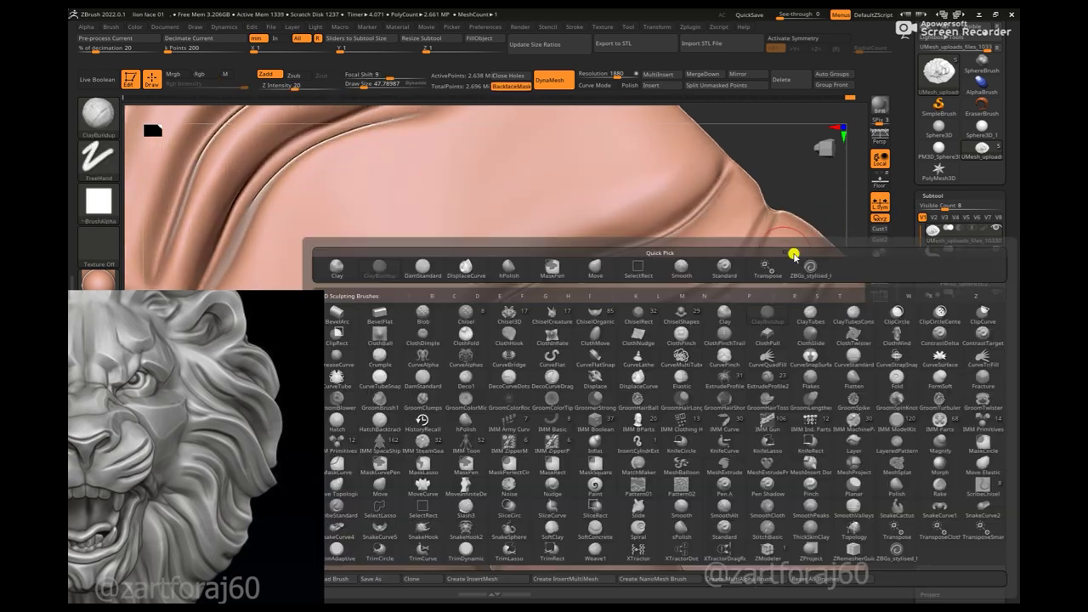
key(m)
key(l)
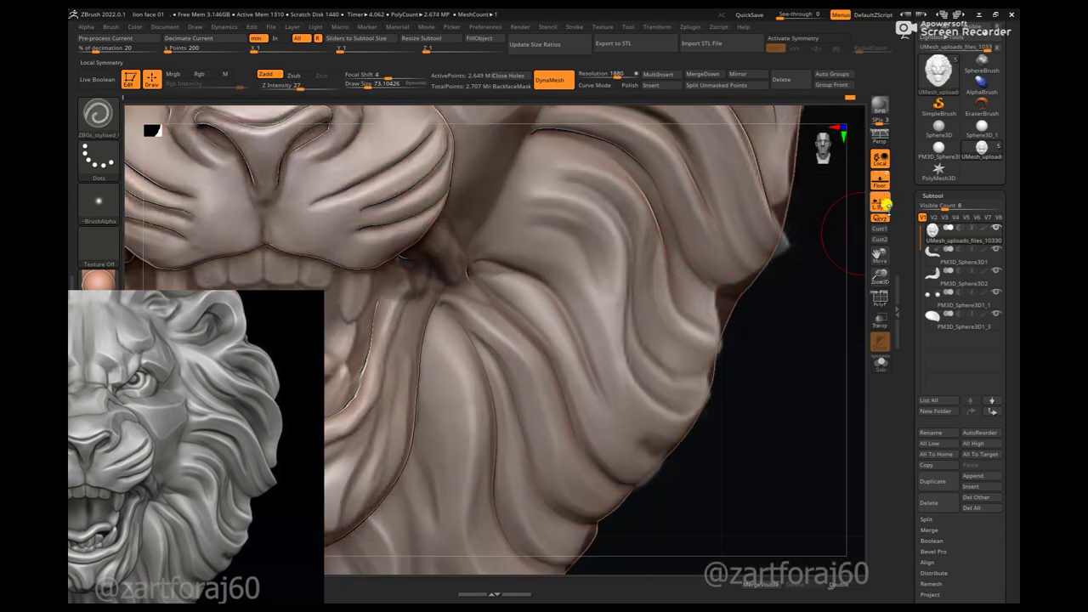
key(b)
key(m)
key(v)
key(space)
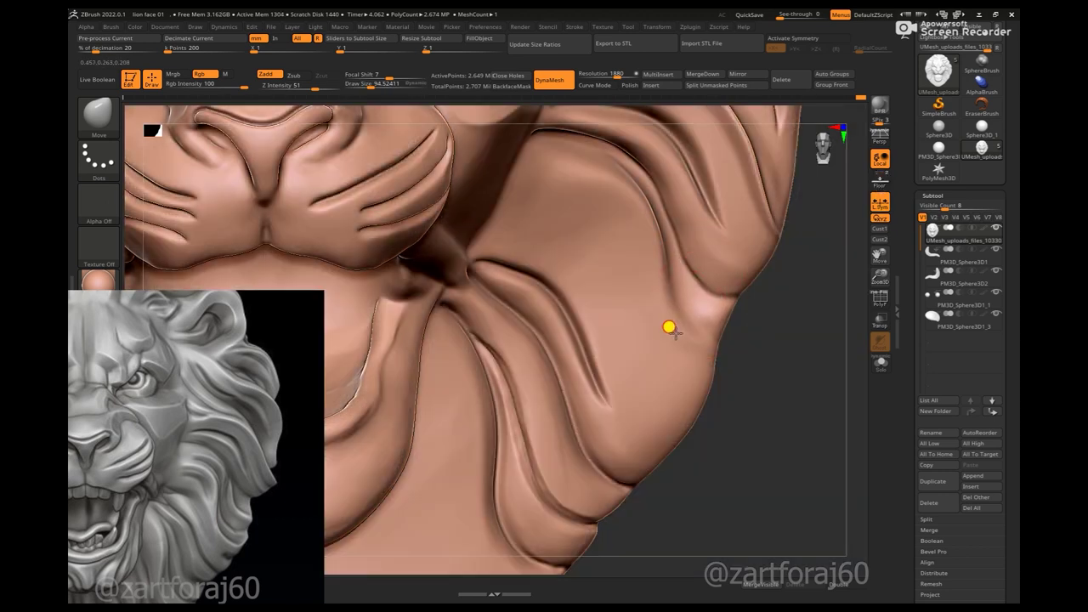
key(bracketleft)
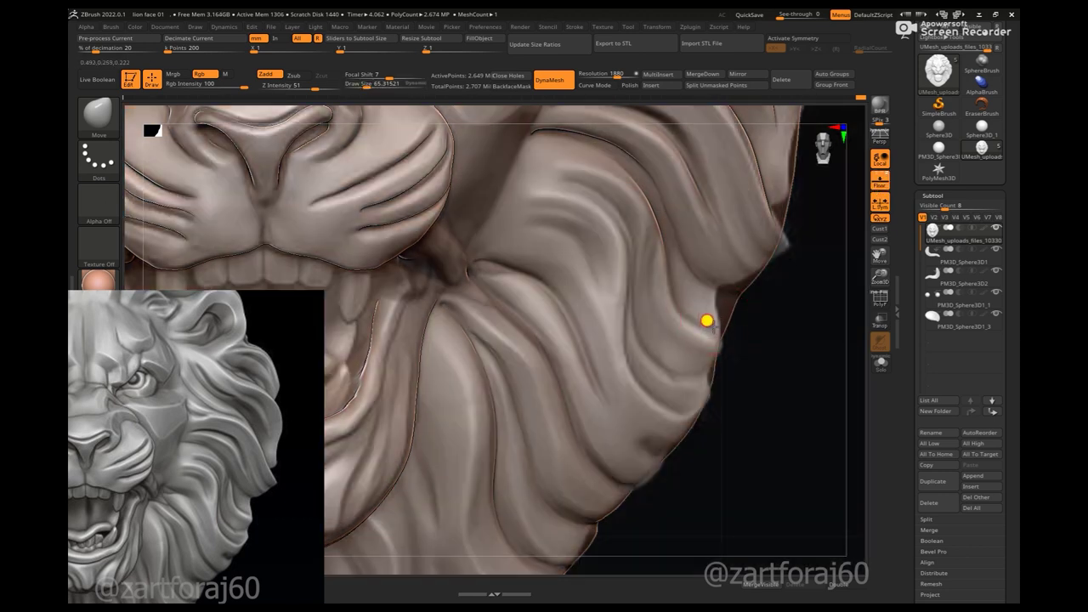
- Return to ClayBuildup, zoom onto the mane's outer edge, and select KnifeLasso
key(b)
key(c)
key(b)
key(space)
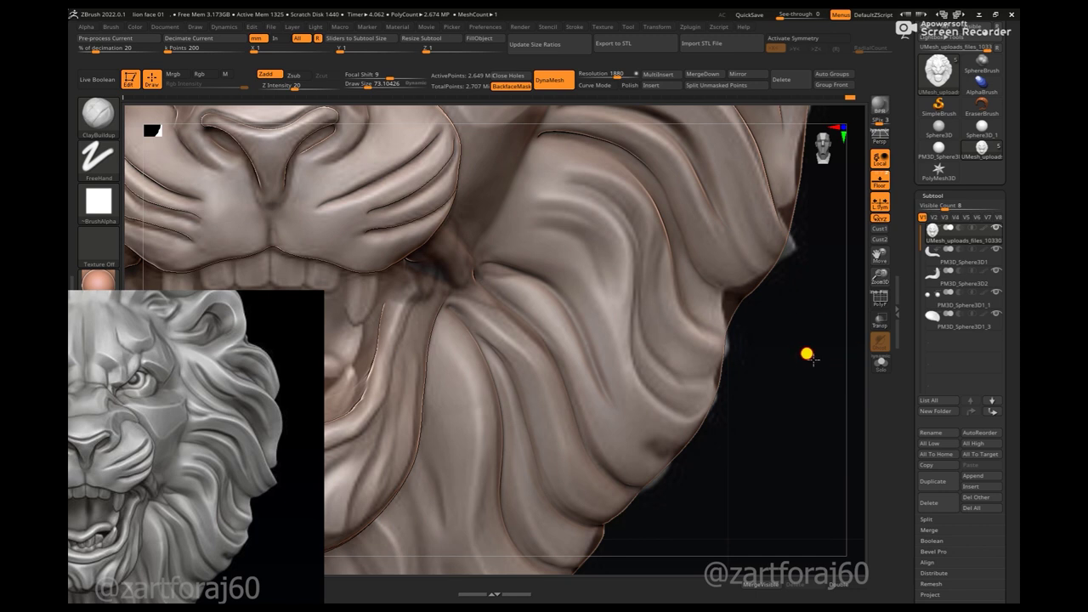
drag(825, 376, 791, 348)
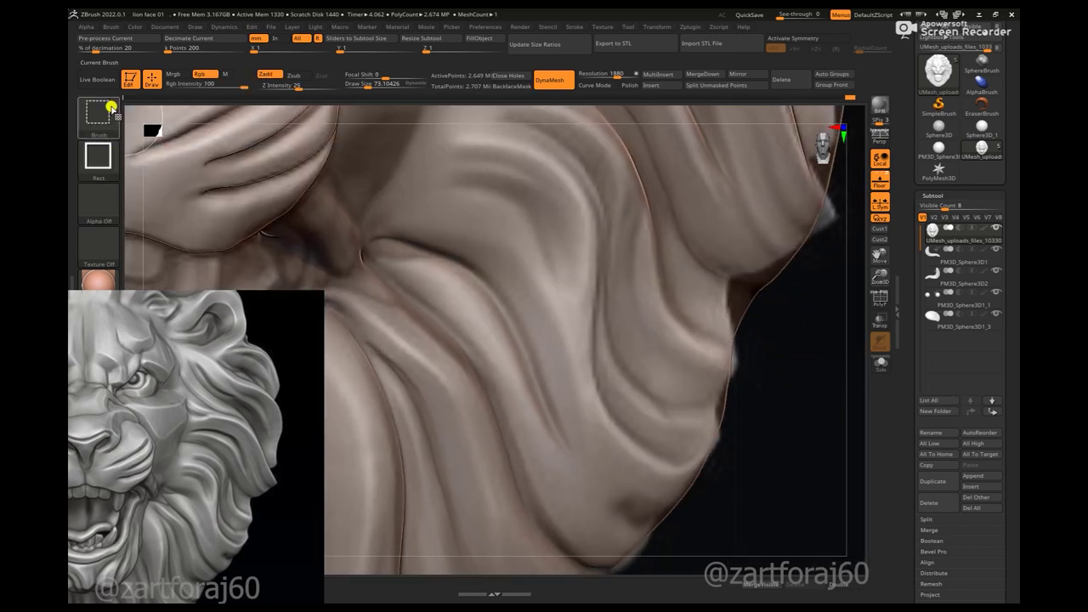
click(111, 107)
click(432, 172)
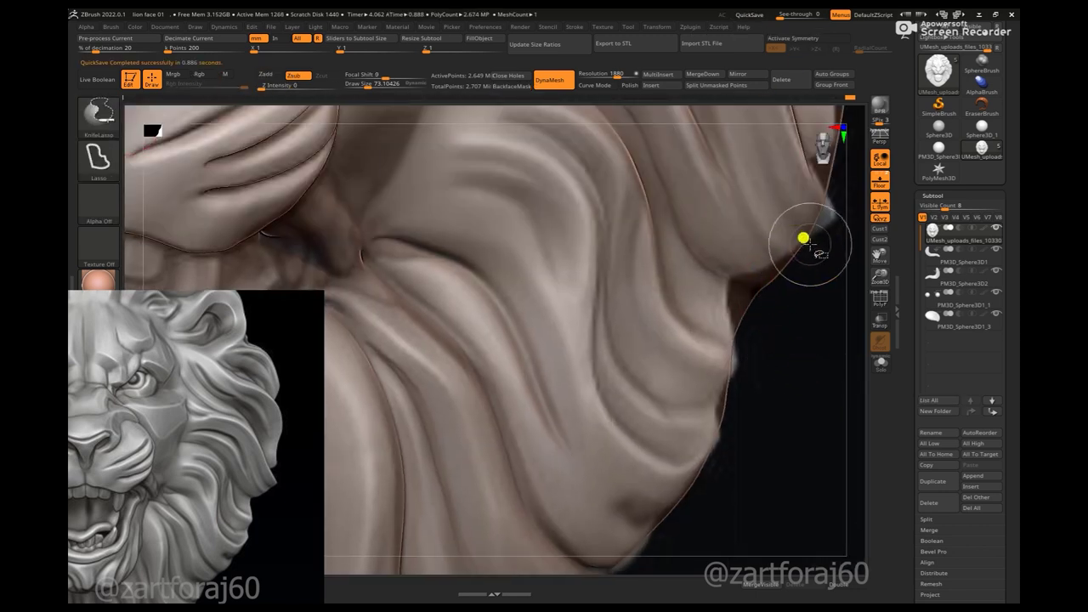
- Slice the bulge off the mane's outer edge with KnifeLasso, then mask the upper edge
mouse_move(759, 268)
ctrl+shift+mouse_down()
mouse_move(728, 311)
mouse_move(817, 315)
mouse_move(807, 308)
ctrl+shift+mouse_up()
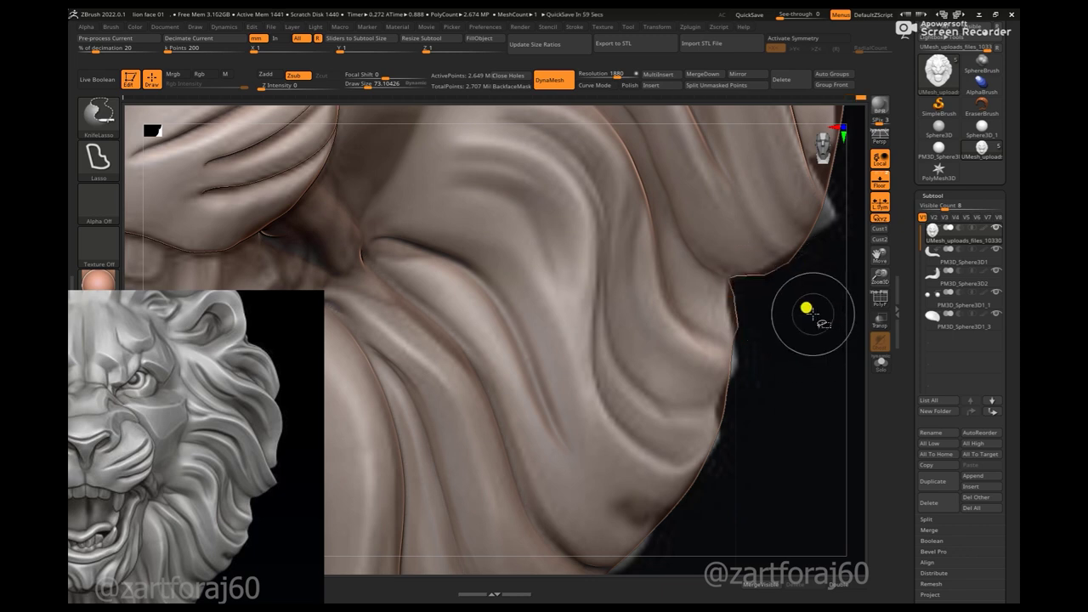
key(ctrl)
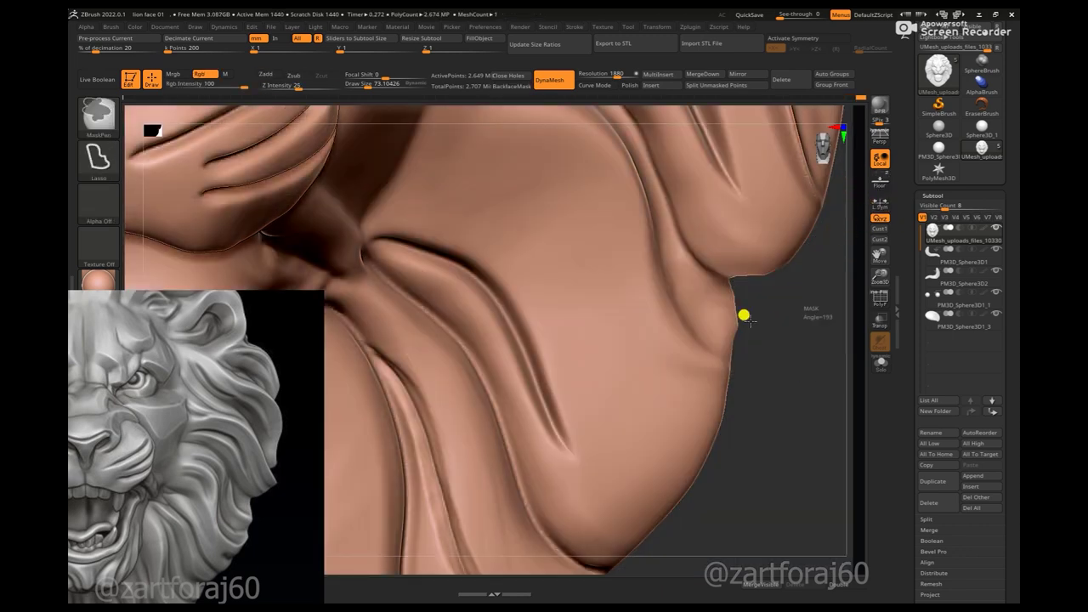
ctrl+shift+drag(804, 164, 814, 120)
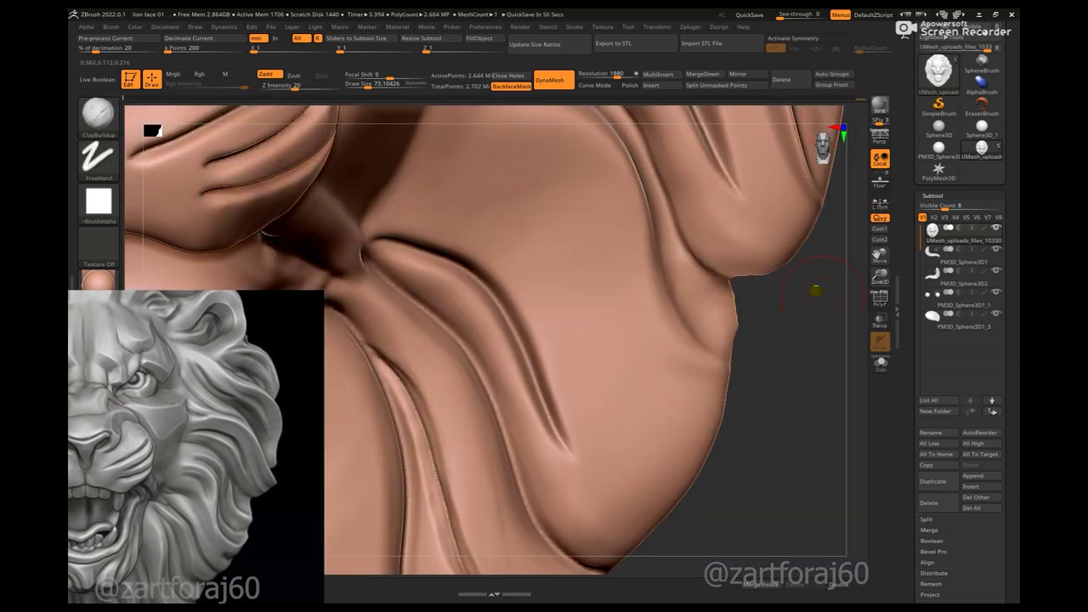
drag(815, 291, 672, 313)
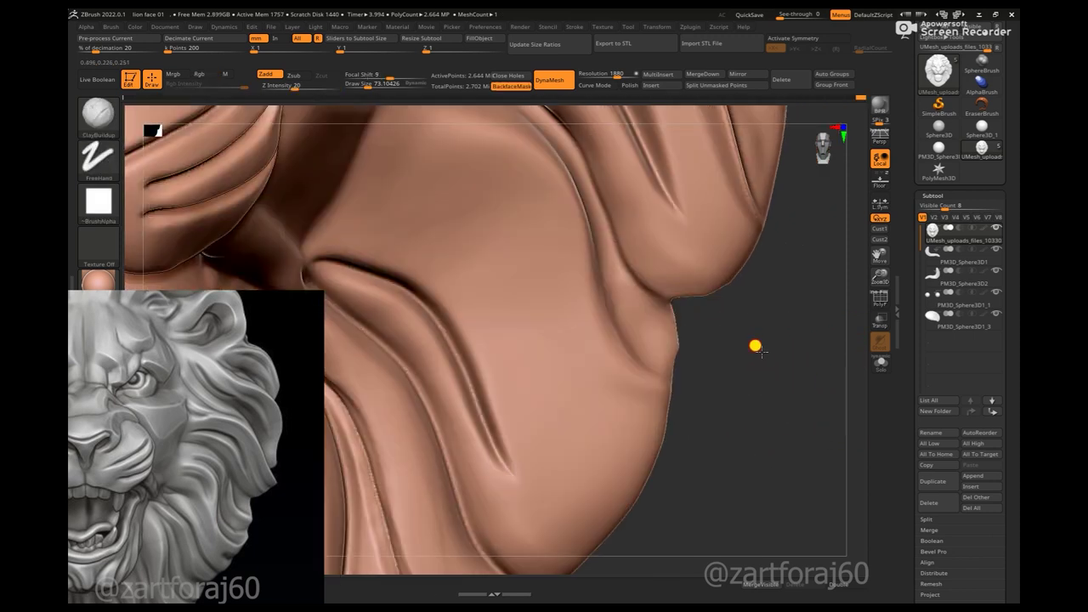
mouse_move(738, 348)
mouse_down()
mouse_move(709, 328)
mouse_move(690, 360)
mouse_up()
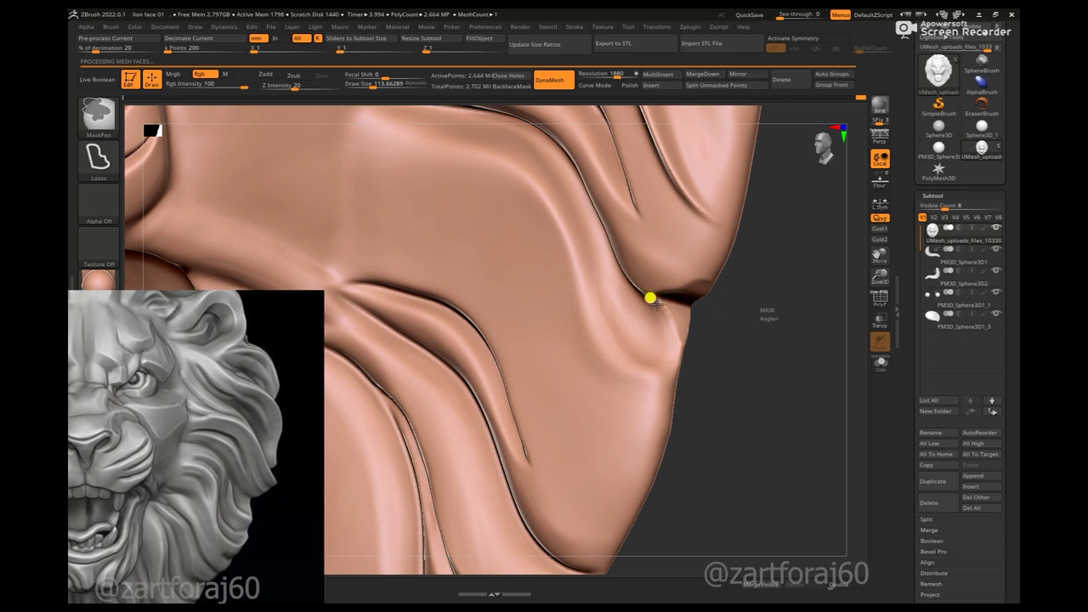
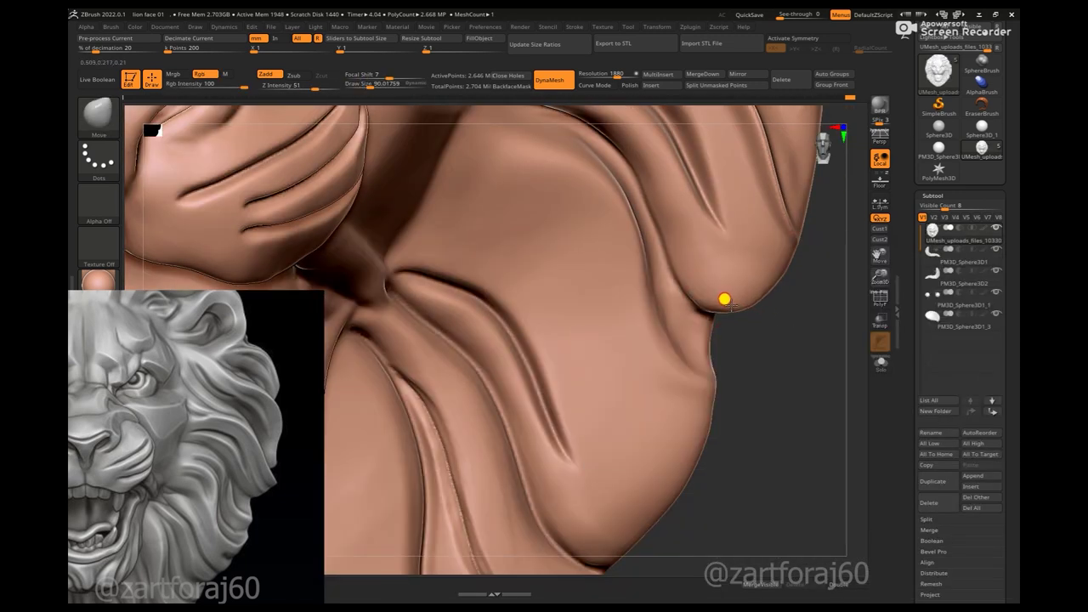
- Pull the mane's right bulge outward with Move, then carve fine flowing strands with the ZBGs brush
mouse_move(725, 299)
mouse_down()
mouse_move(769, 286)
mouse_move(739, 322)
mouse_up()
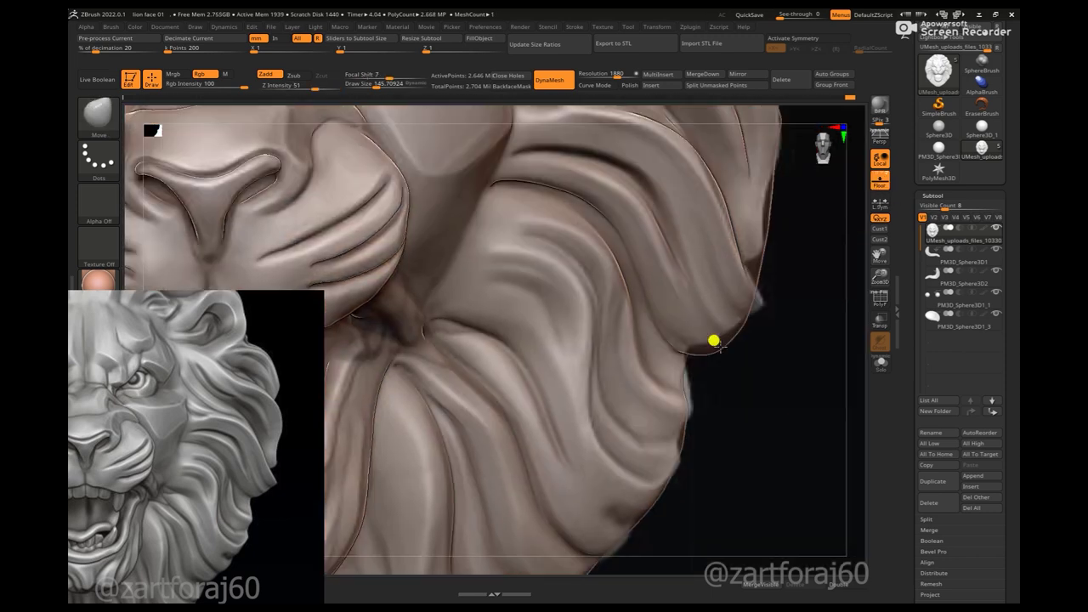
key(b)
click(621, 281)
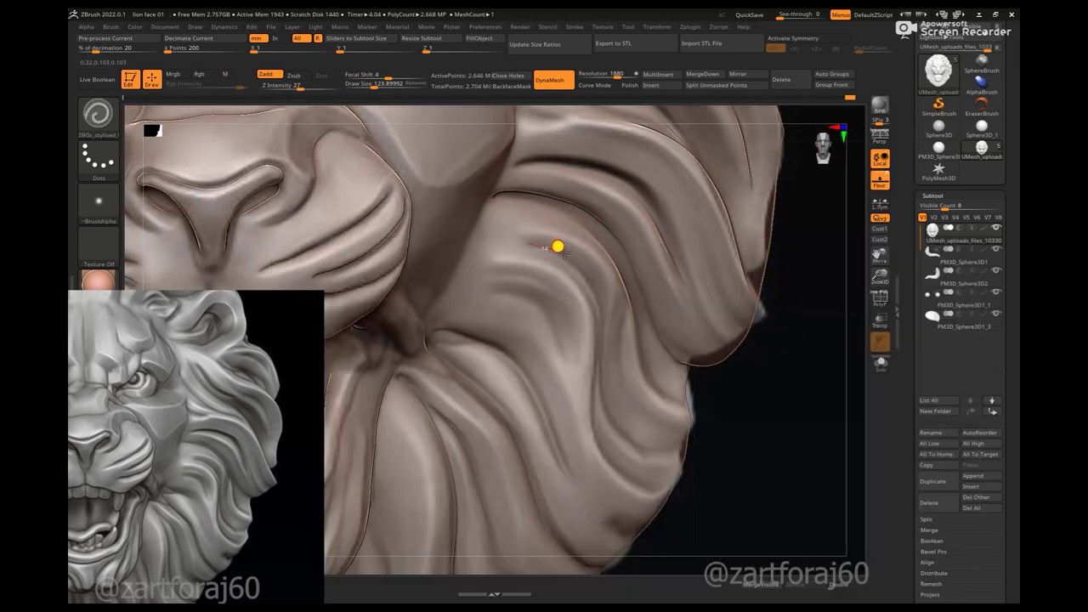
key(s)
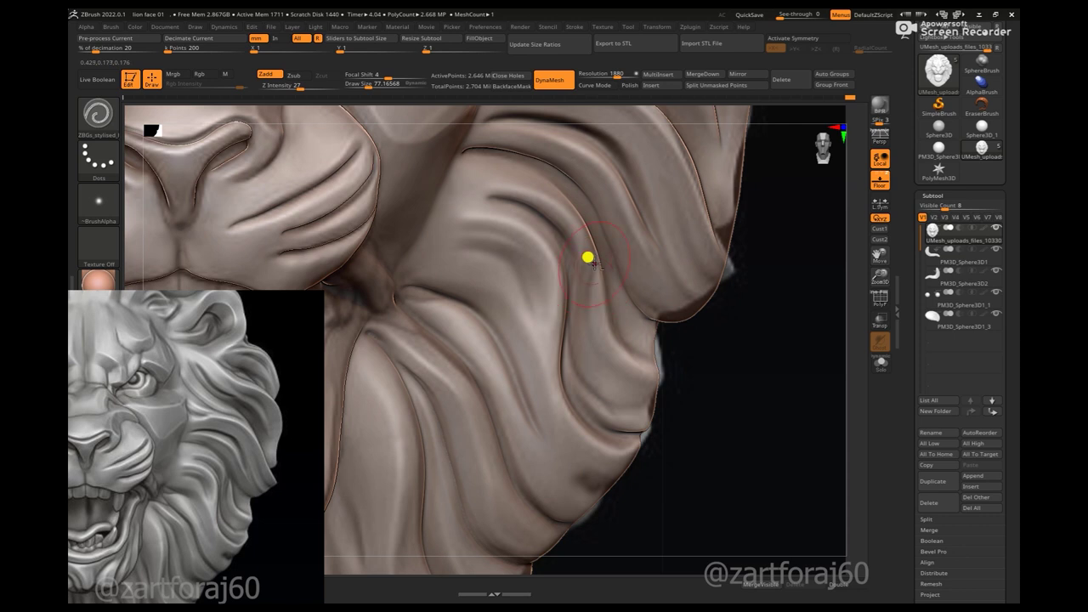
key(shift)
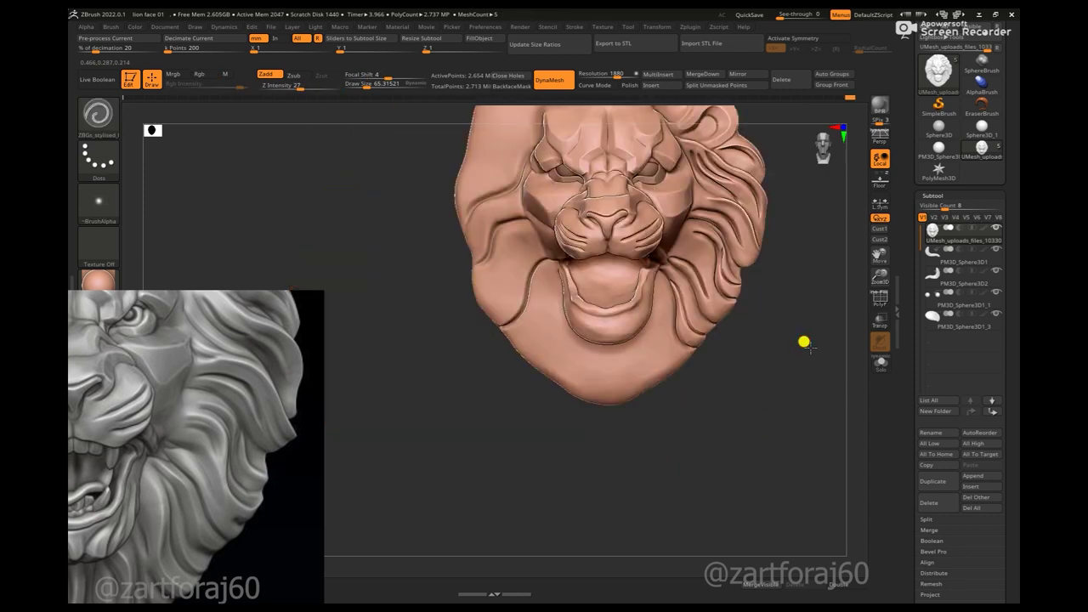
- From a side profile, lasso-select the lion's lower jaw with SelectRect to hide it
mouse_move(528, 454)
mouse_down()
mouse_move(597, 484)
mouse_move(646, 471)
mouse_up()
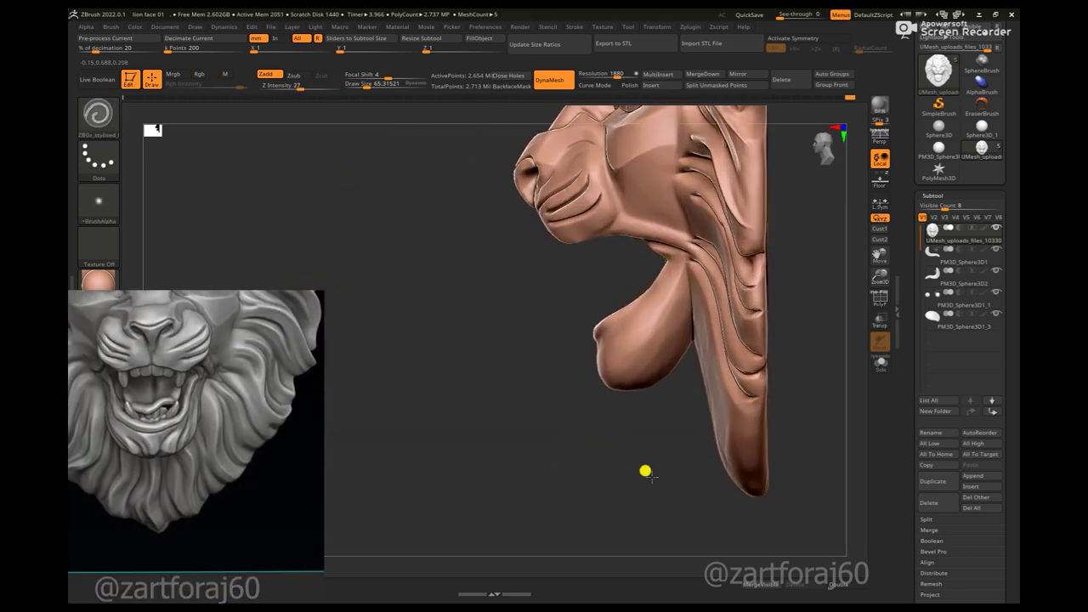
key(b)
key(s)
key(r)
click(98, 158)
click(285, 172)
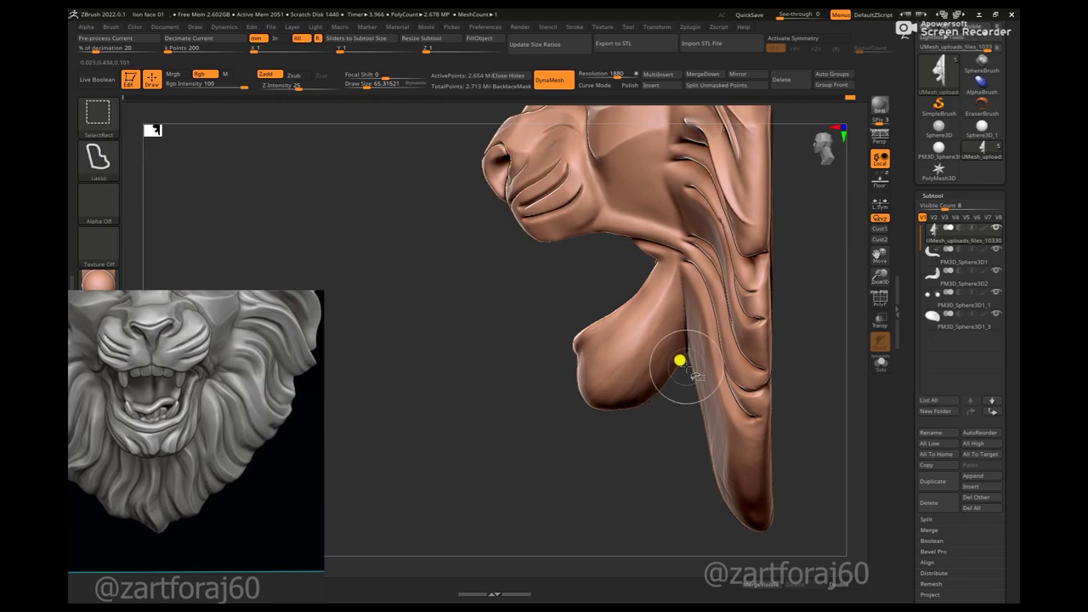
mouse_move(681, 359)
ctrl+shift+mouse_down()
mouse_move(609, 281)
mouse_move(677, 437)
mouse_move(690, 408)
mouse_move(772, 444)
mouse_move(661, 423)
ctrl+shift+mouse_up()
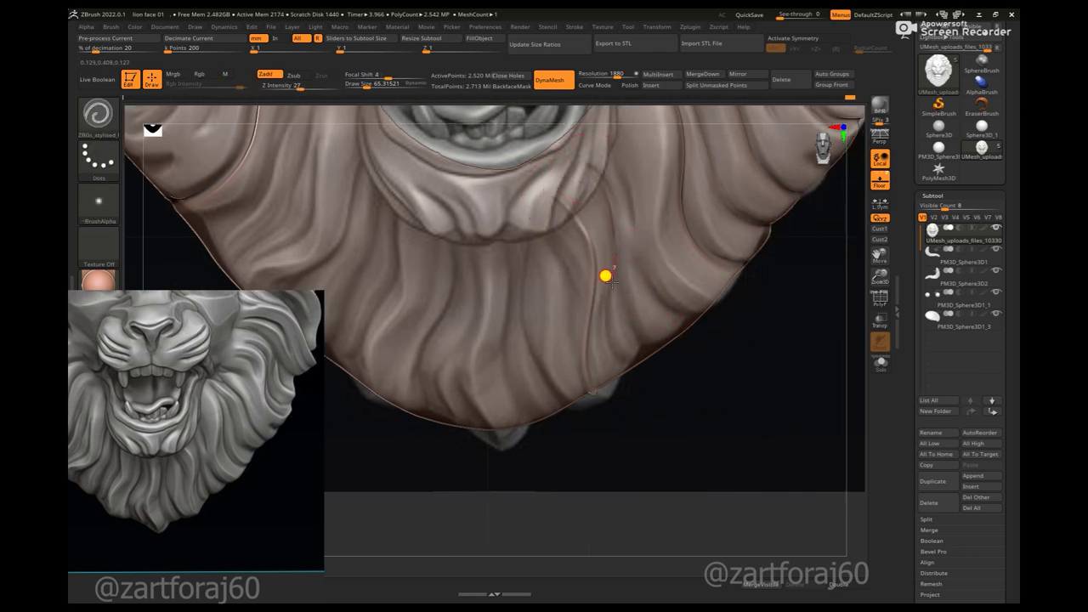
mouse_move(708, 372)
mouse_down()
mouse_move(578, 175)
mouse_move(683, 408)
mouse_move(510, 197)
mouse_up()
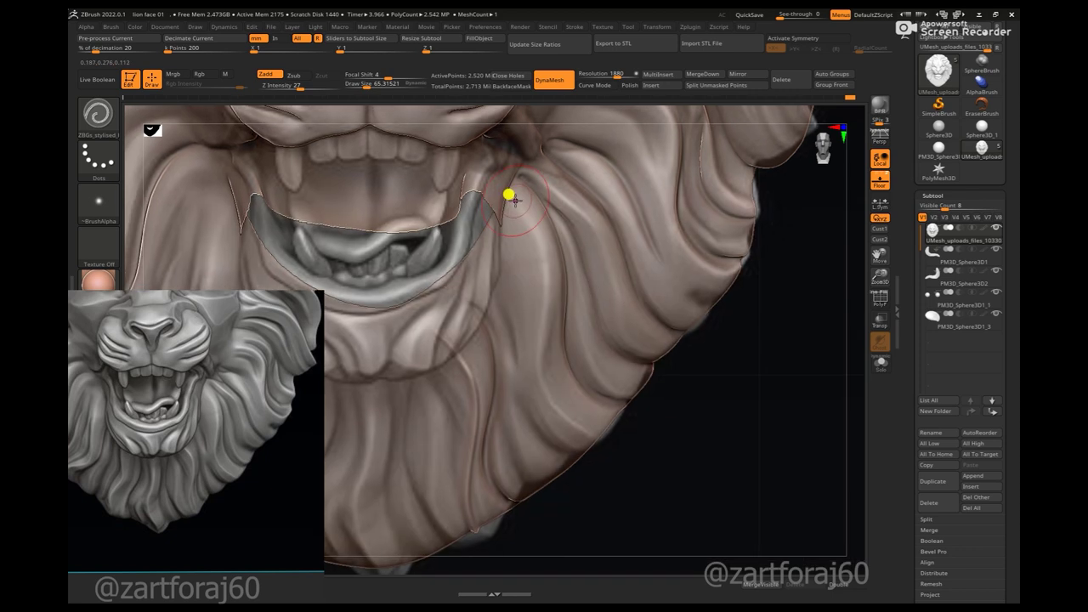
key(space)
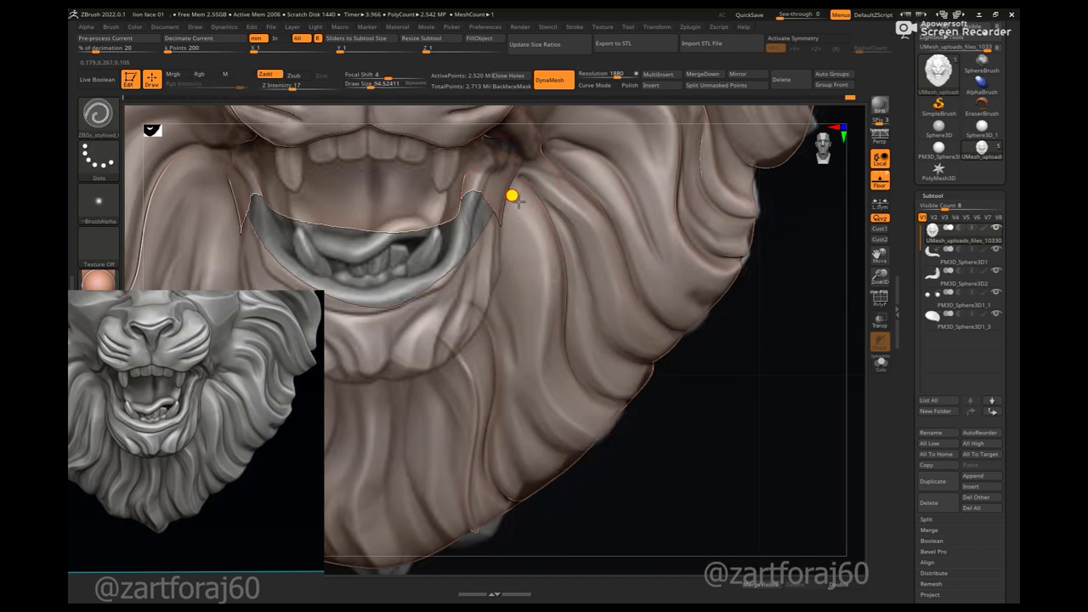
mouse_move(565, 424)
alt+mouse_down()
mouse_move(692, 355)
mouse_move(574, 336)
alt+mouse_up()
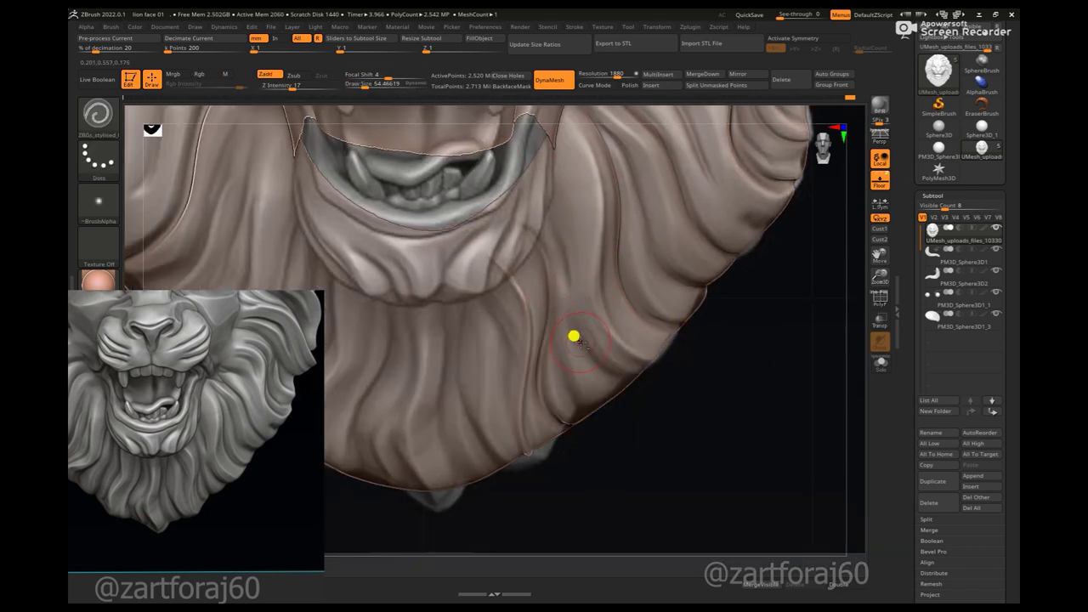
alt+drag(692, 372, 602, 294)
alt+drag(694, 363, 626, 280)
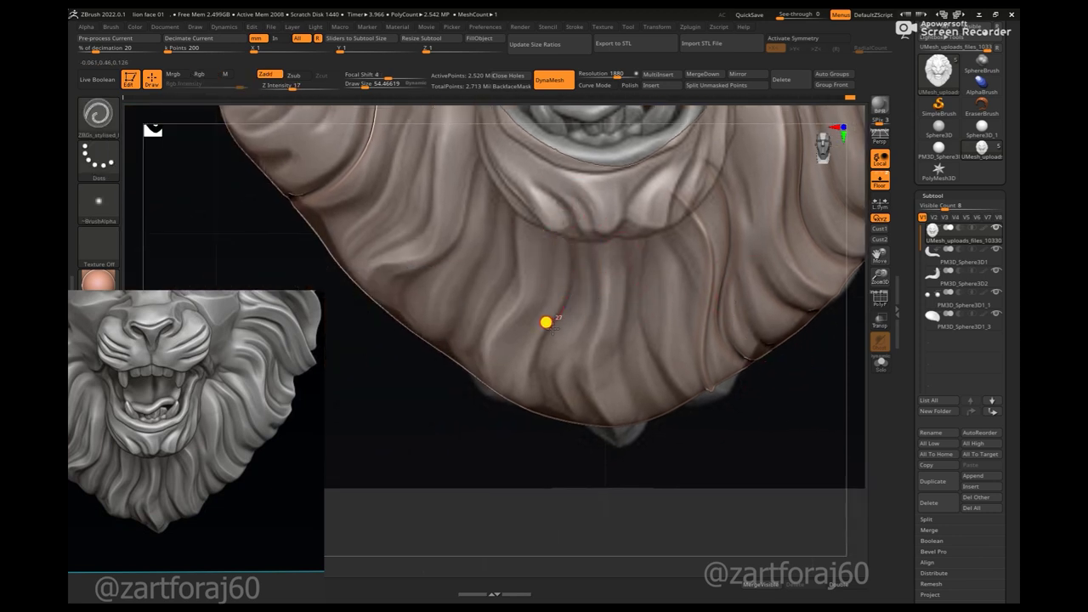
alt+drag(593, 459, 565, 240)
key(space)
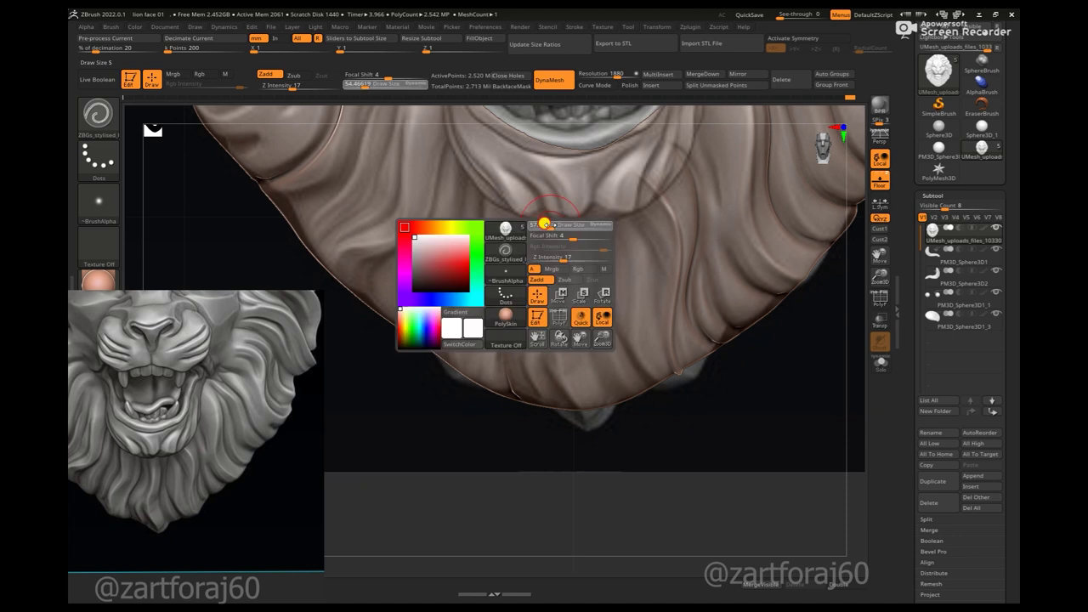
mouse_move(553, 380)
alt+mouse_down()
mouse_move(601, 447)
mouse_move(587, 215)
alt+mouse_up()
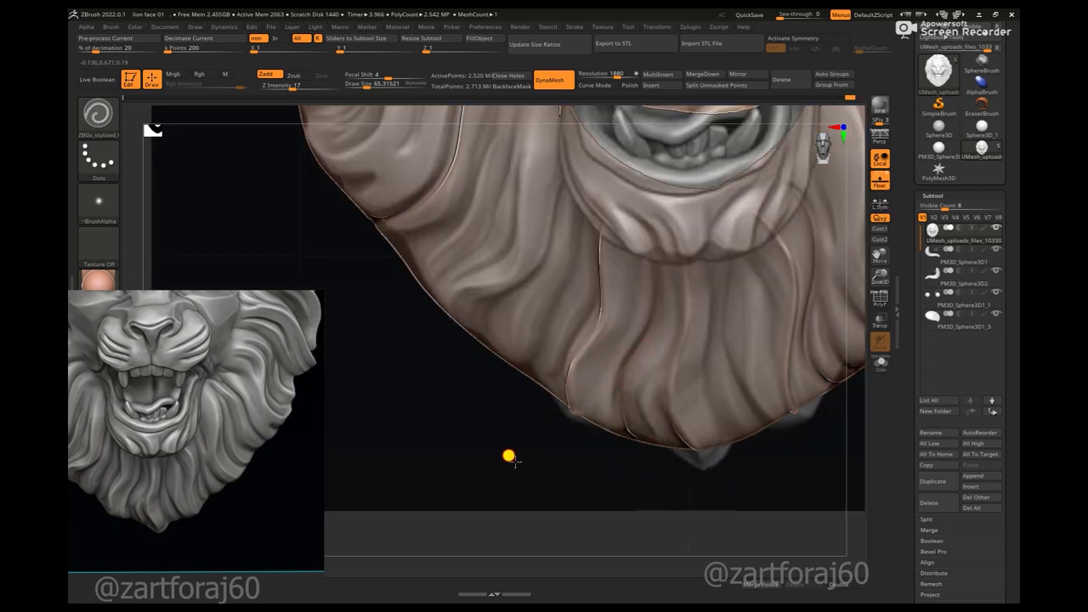
alt+drag(511, 454, 617, 243)
key(ctrl)
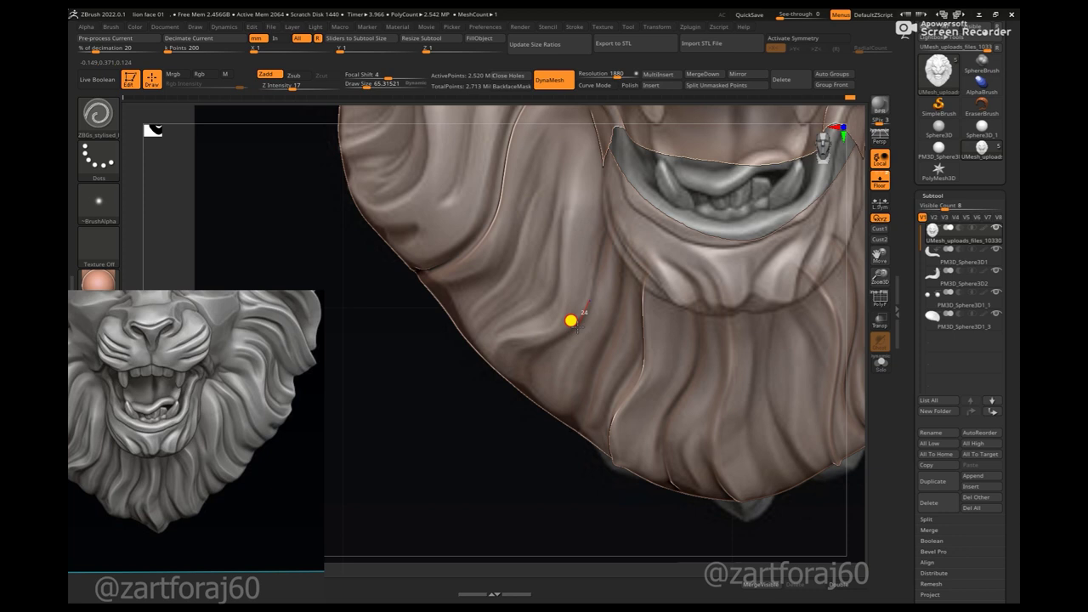
drag(515, 385, 596, 242)
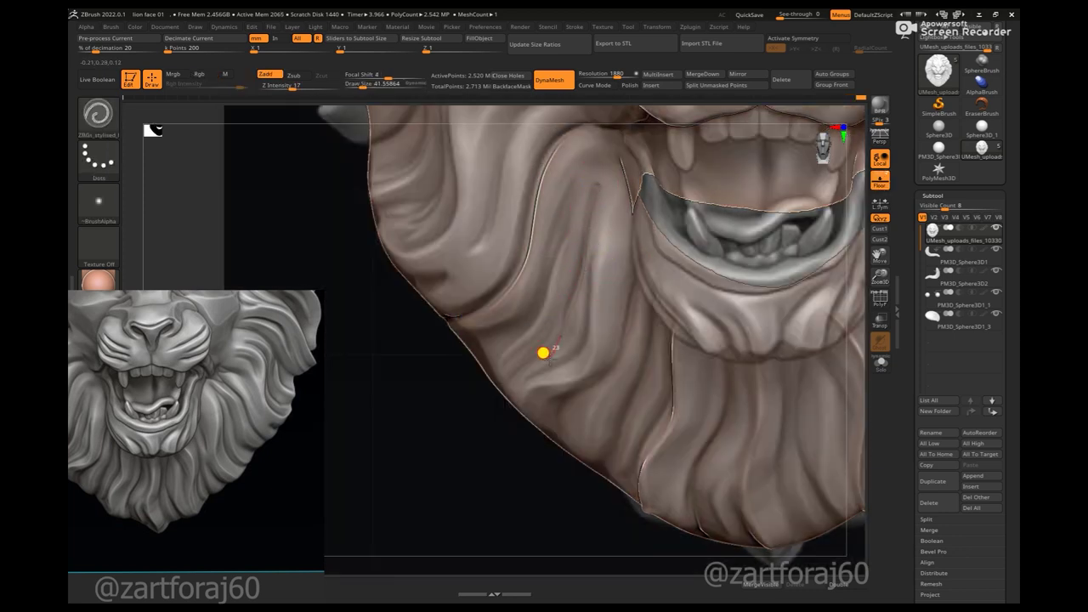
mouse_move(514, 375)
mouse_down()
mouse_move(528, 522)
mouse_move(628, 195)
mouse_up()
click(614, 218)
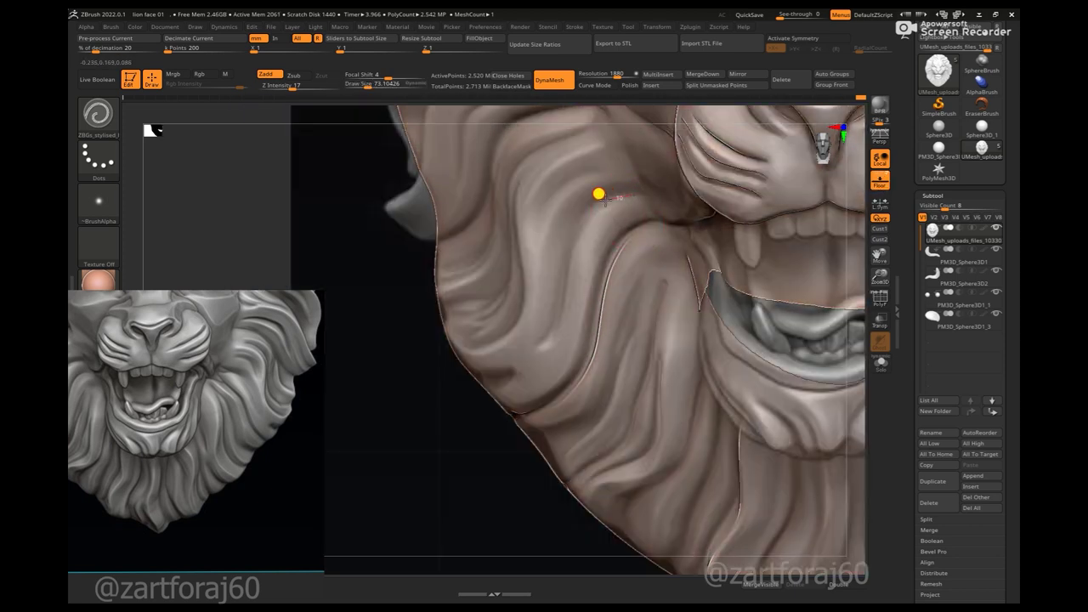
drag(418, 388, 587, 202)
key(b)
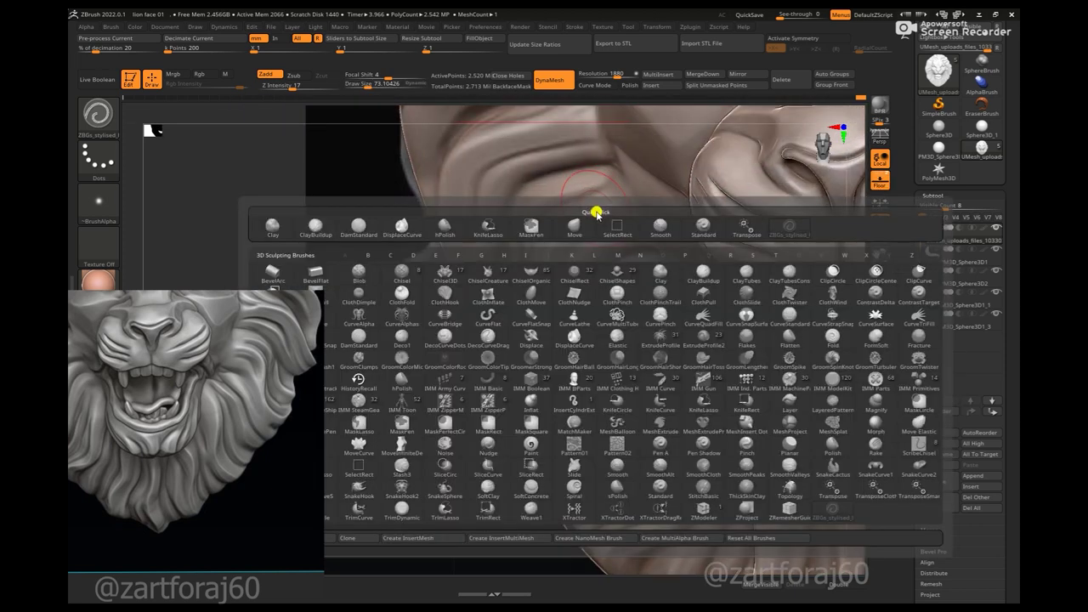
key(m)
key(v)
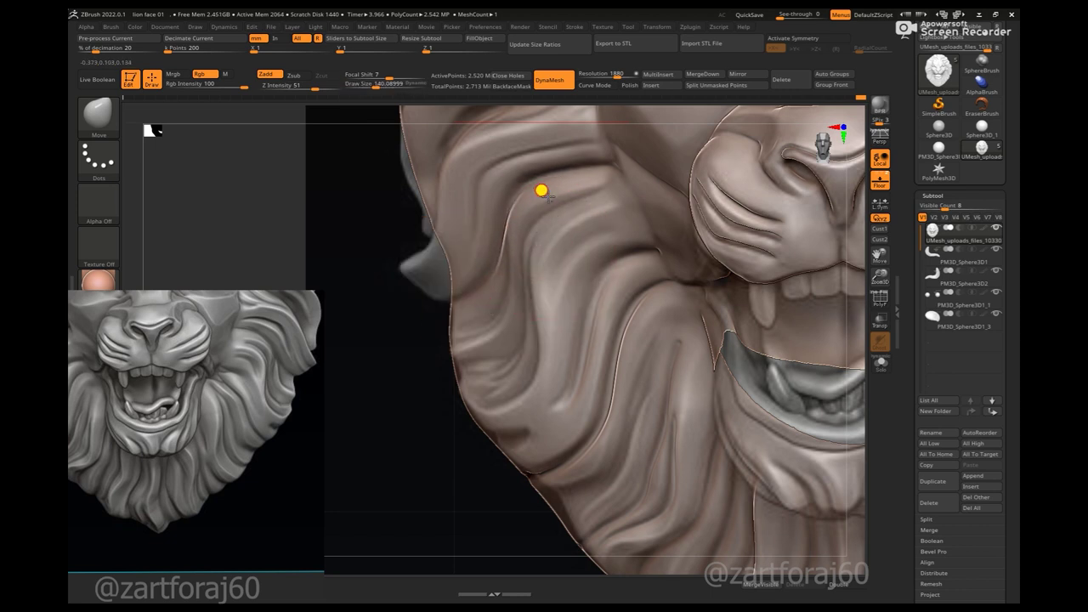
drag(430, 448, 518, 230)
key(space)
drag(481, 347, 753, 212)
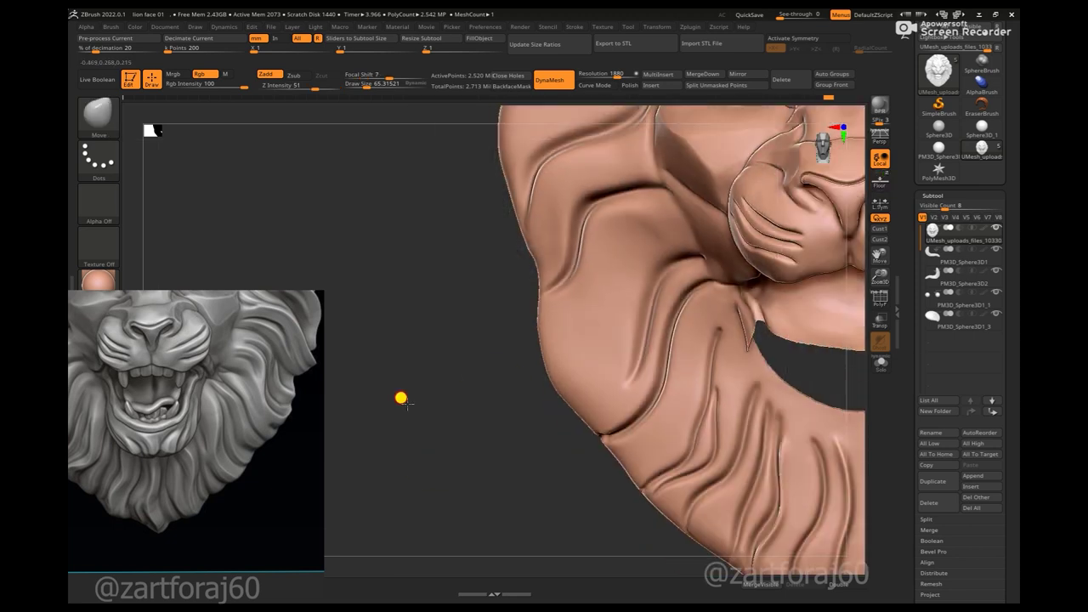
key(f)
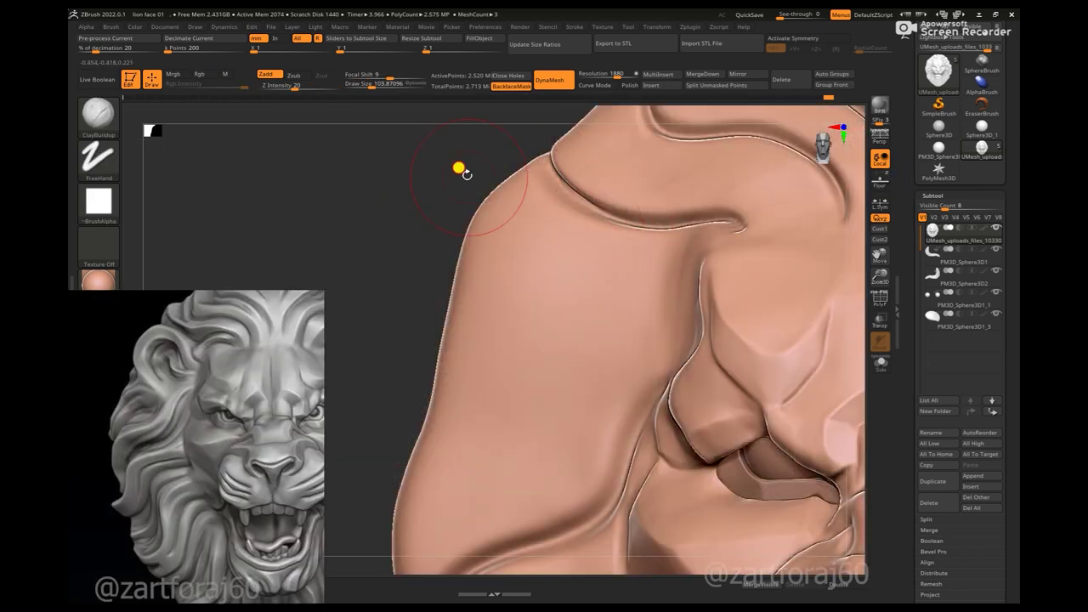
- Carve a crease along the shoulder ridge with a larger brush, then smooth it
key(space)
mouse_move(459, 167)
mouse_down()
mouse_move(522, 246)
mouse_move(647, 309)
mouse_up()
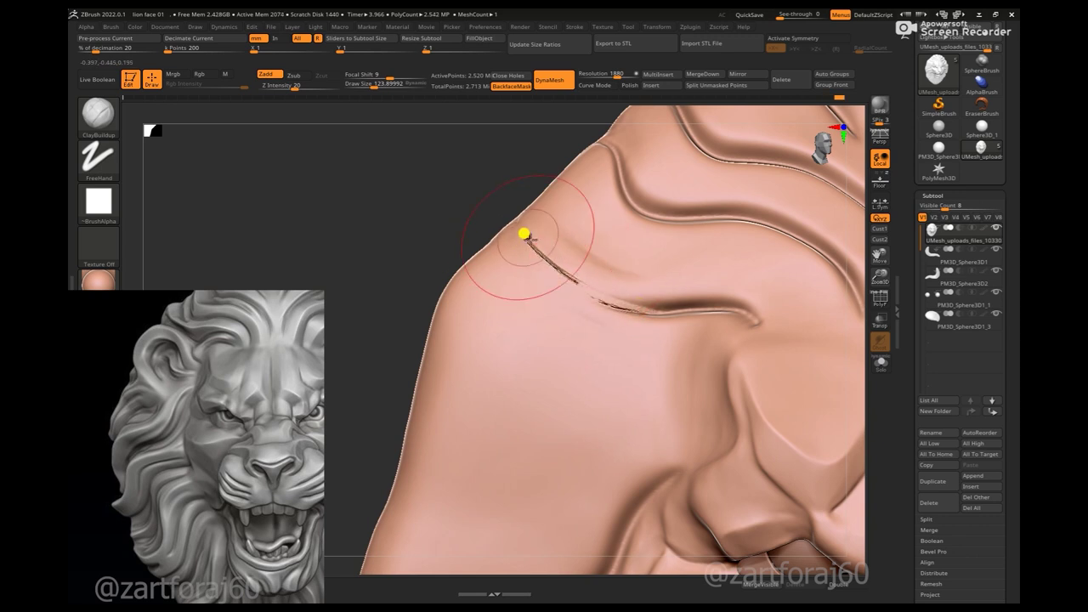
shift+drag(547, 262, 584, 287)
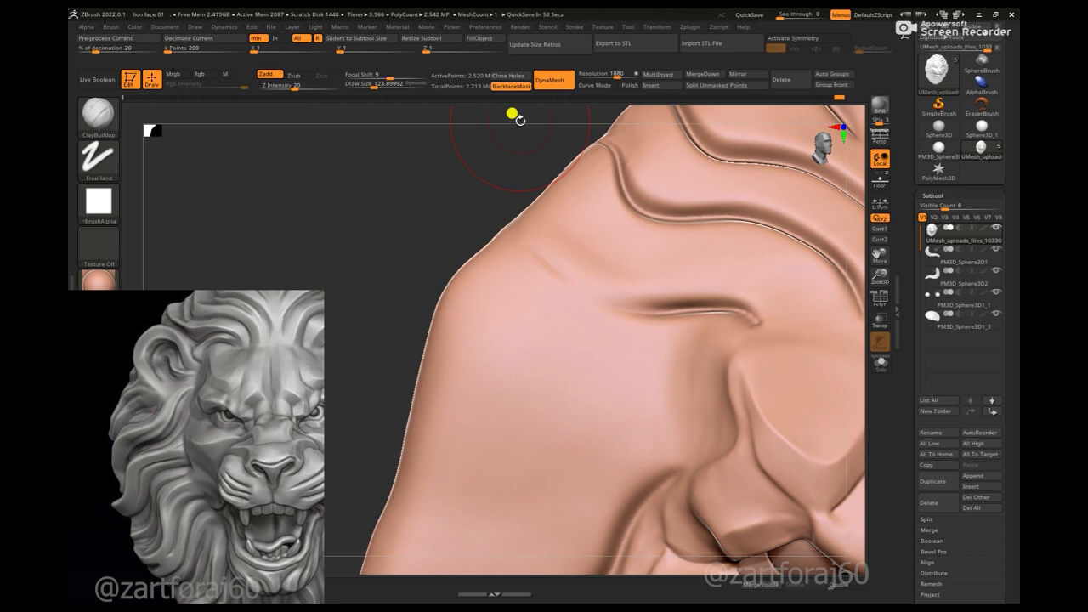
- Restore the hidden lower jaw and turn on PolyF to show polygroup colours
mouse_move(433, 221)
ctrl+mouse_down()
mouse_move(438, 209)
mouse_move(565, 277)
mouse_move(570, 170)
mouse_move(335, 209)
mouse_move(510, 213)
ctrl+mouse_up()
key(shift+p)
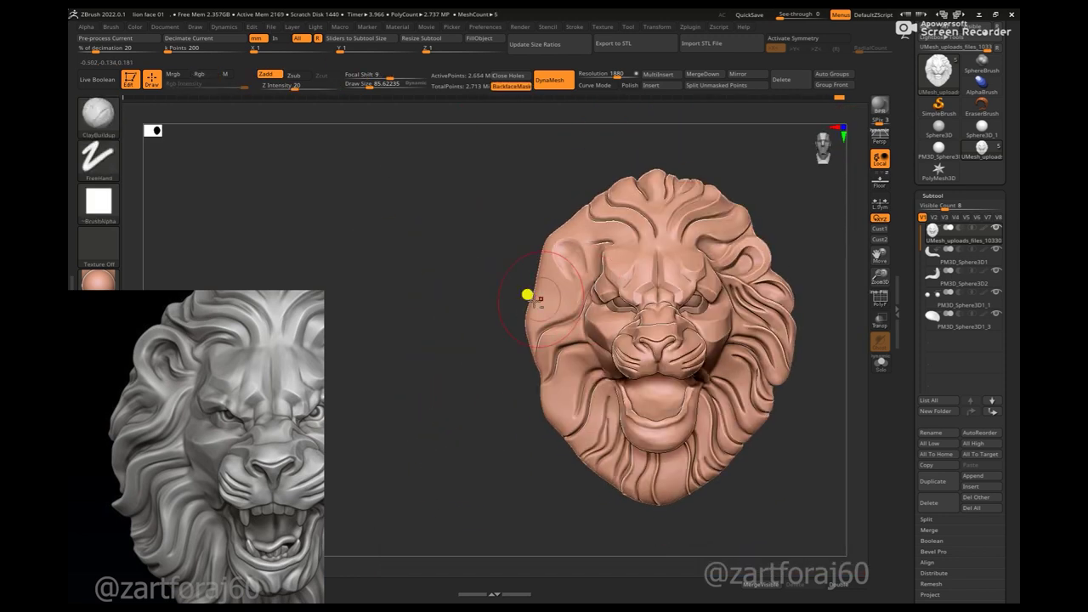
key(shift+f)
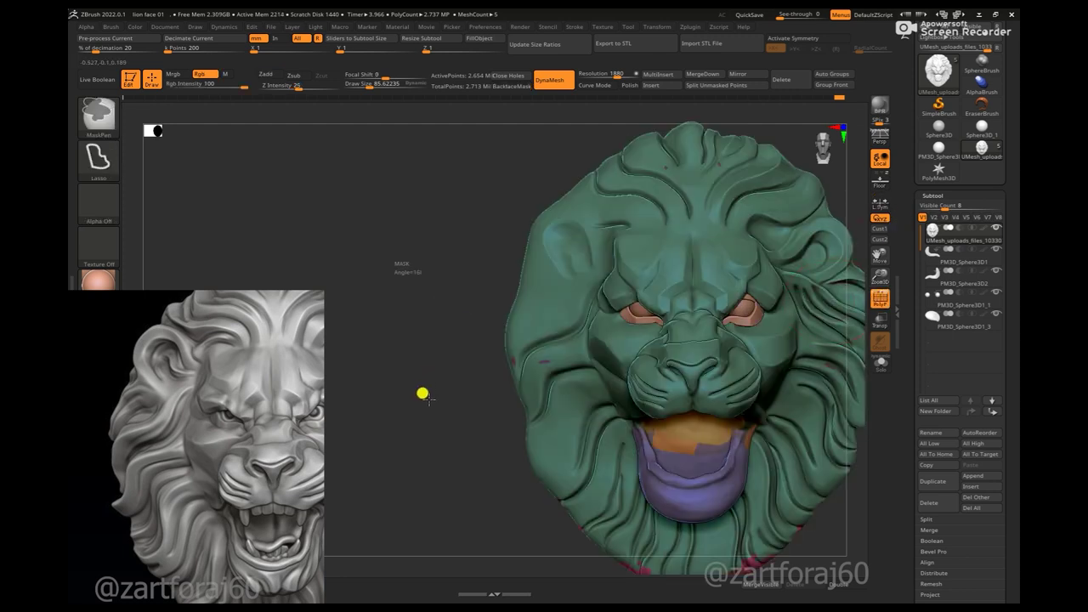
- Turn off PolyF and build up the cheek with ClayBuildup, adjusting Draw Size and Focal Shift
key(shift+f)
mouse_move(652, 348)
shift+mouse_down()
mouse_move(471, 440)
mouse_move(540, 449)
shift+mouse_up()
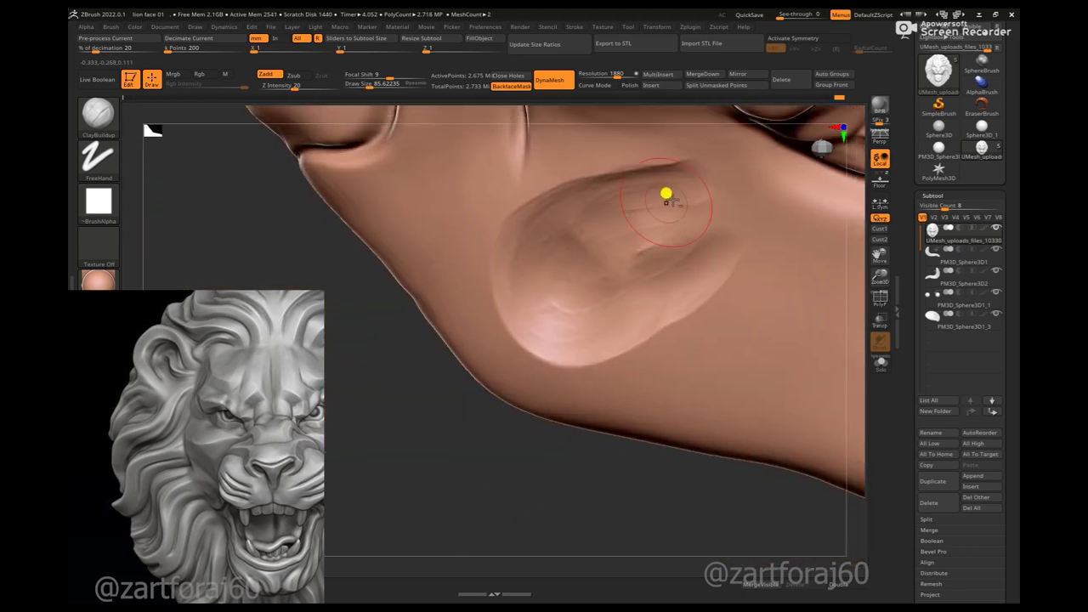
mouse_move(577, 188)
mouse_down()
mouse_move(513, 257)
mouse_move(553, 221)
mouse_move(649, 277)
mouse_move(583, 286)
mouse_move(693, 191)
mouse_move(590, 303)
mouse_move(646, 229)
mouse_move(467, 173)
mouse_move(623, 526)
mouse_move(588, 320)
mouse_move(377, 323)
mouse_move(406, 287)
mouse_move(404, 298)
mouse_up()
key(space)
click(881, 180)
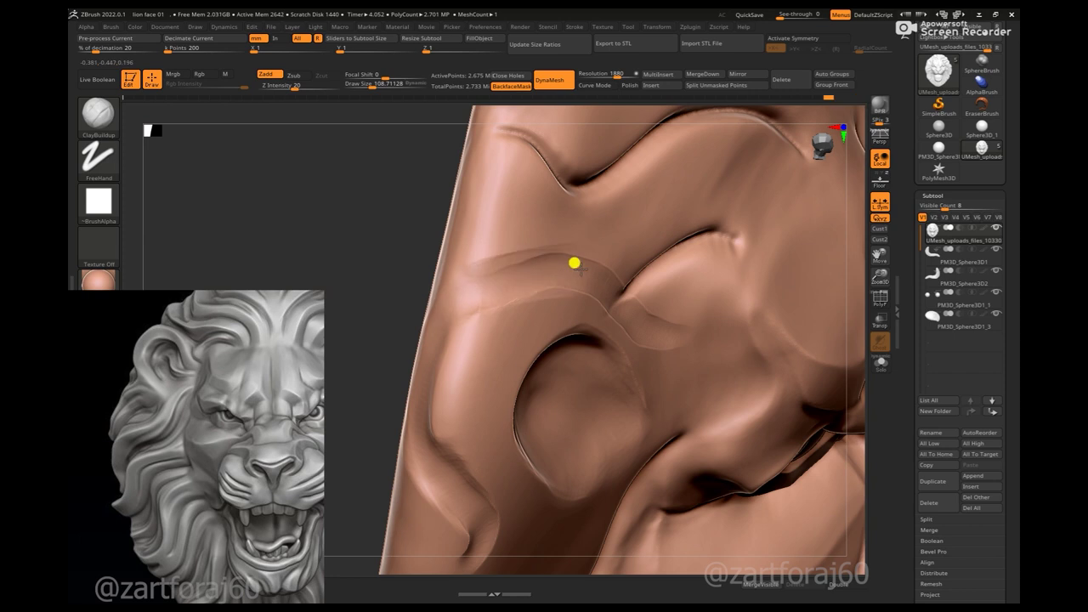
key(space)
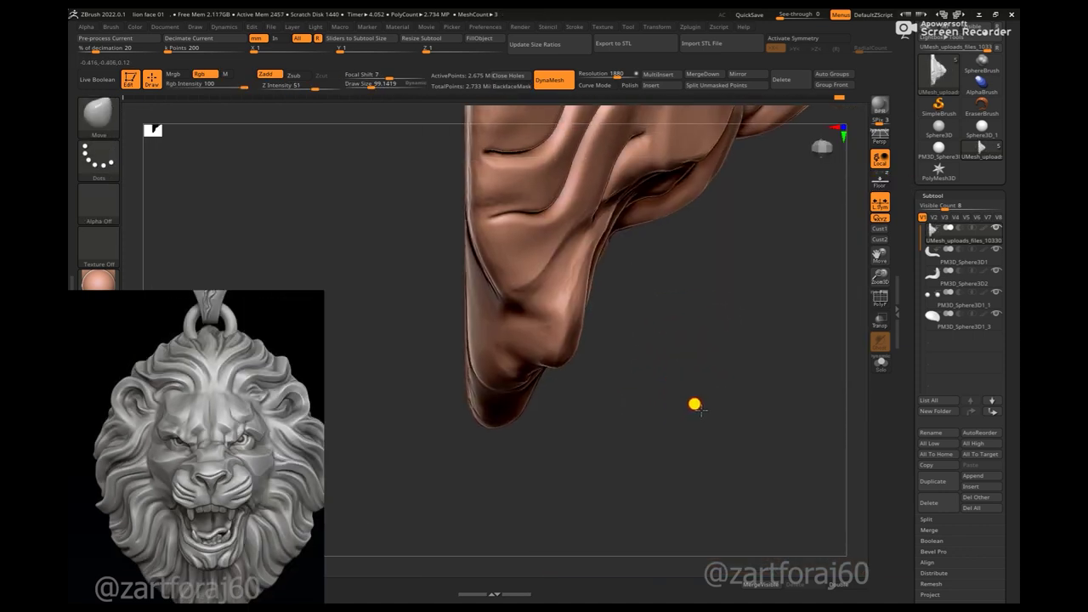
- Lower Draw Size, reshape the lower chin bulge with Move, and switch to hPolish
key(bracketleft)
key(bracketleft)
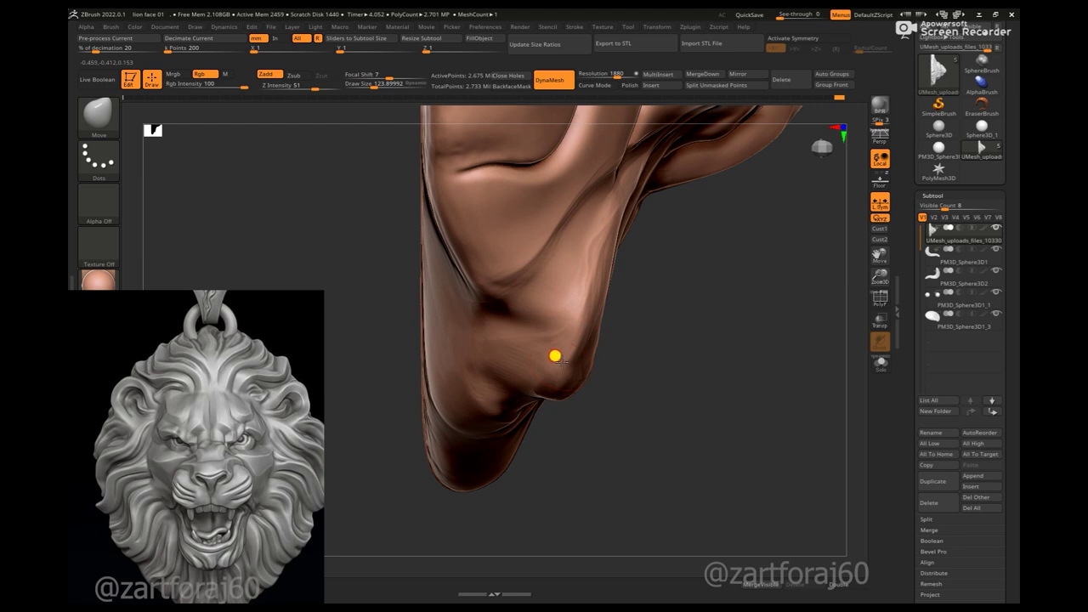
drag(555, 356, 575, 295)
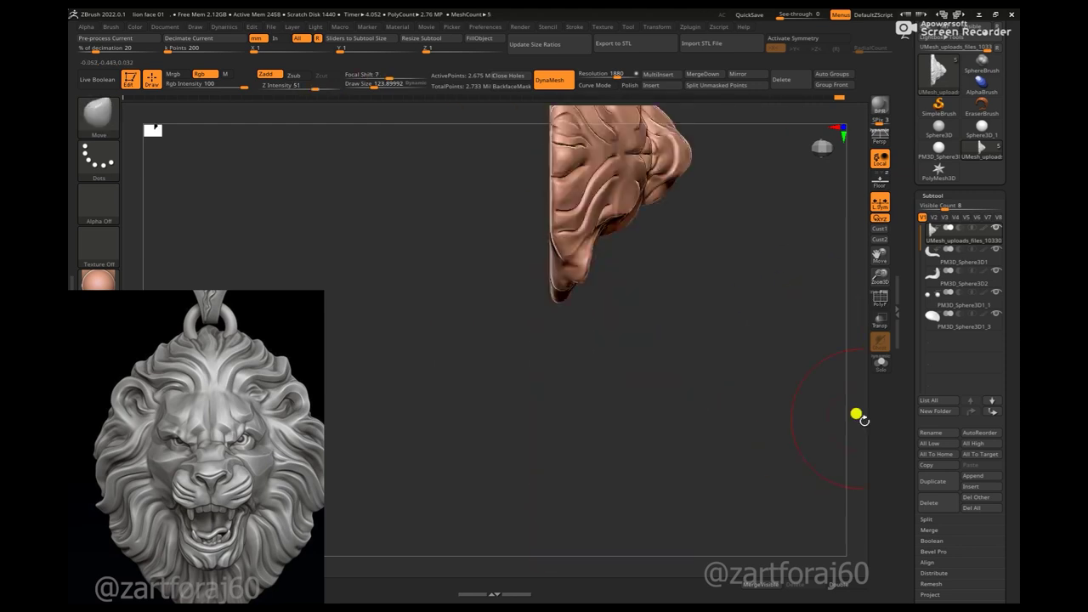
mouse_move(819, 385)
mouse_down()
mouse_move(446, 365)
mouse_move(746, 479)
mouse_move(1014, 447)
mouse_move(726, 420)
mouse_move(687, 405)
mouse_up()
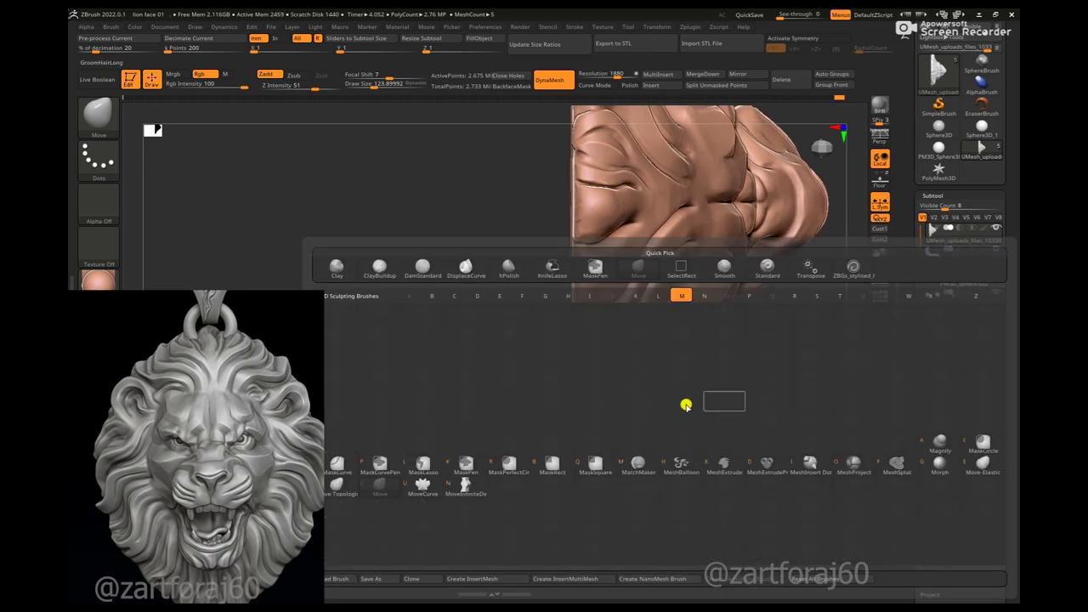
key(b)
key(h)
key(p)
mouse_move(532, 384)
alt+mouse_down()
mouse_move(501, 486)
mouse_move(685, 187)
mouse_move(640, 210)
mouse_move(600, 283)
alt+mouse_up()
- Smooth the lower edge of the fold, then frame the lion's ear close-up
drag(593, 324, 667, 351)
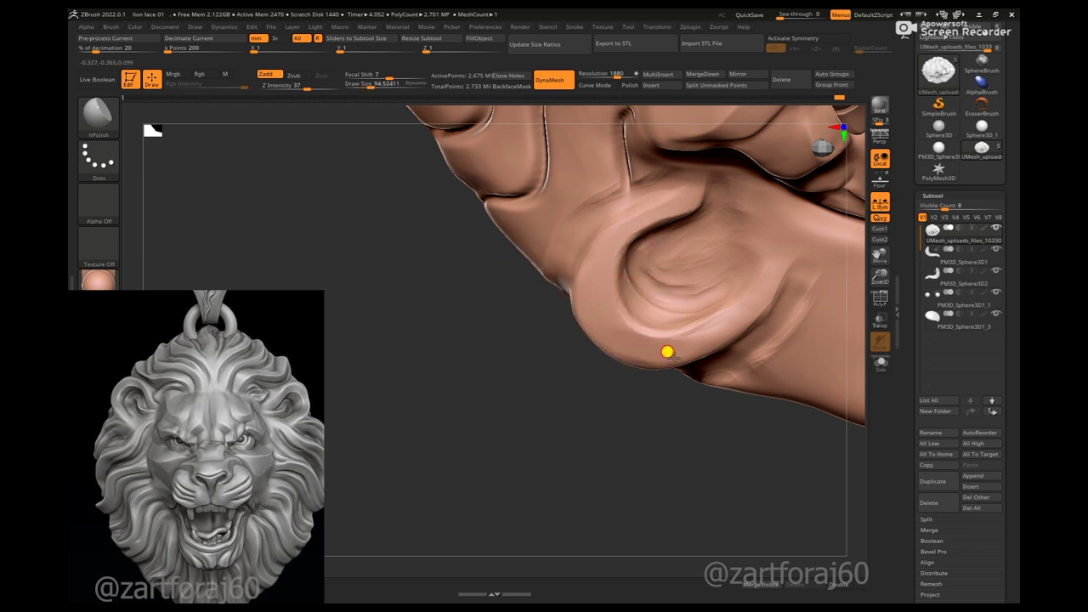
mouse_move(747, 299)
mouse_down()
mouse_move(646, 384)
mouse_move(697, 193)
mouse_up()
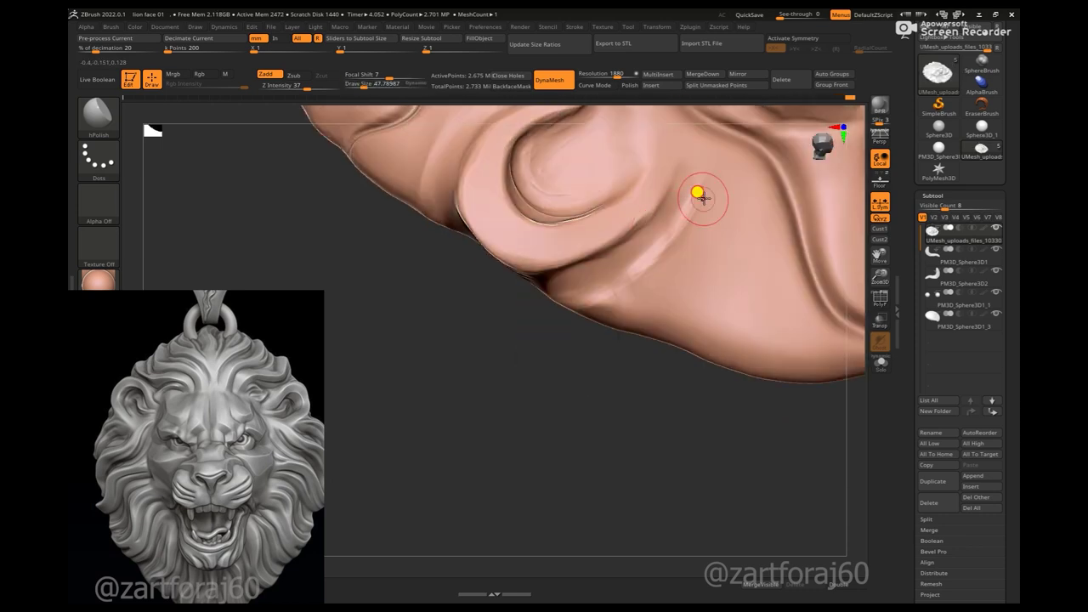
drag(541, 344, 566, 244)
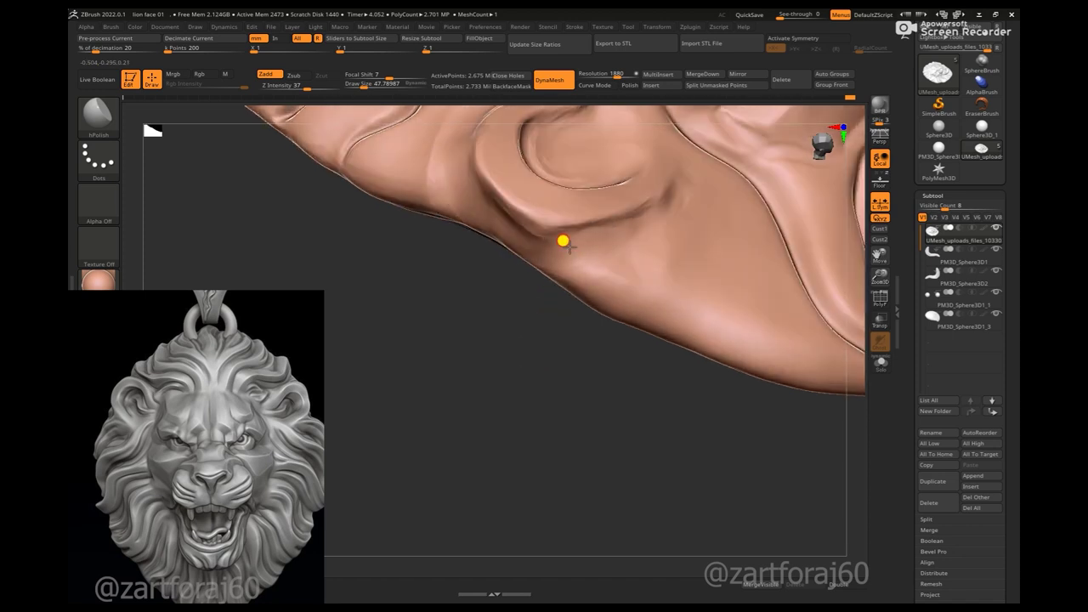
mouse_move(632, 217)
mouse_down()
mouse_move(802, 315)
mouse_move(539, 337)
mouse_move(471, 289)
mouse_move(612, 255)
mouse_up()
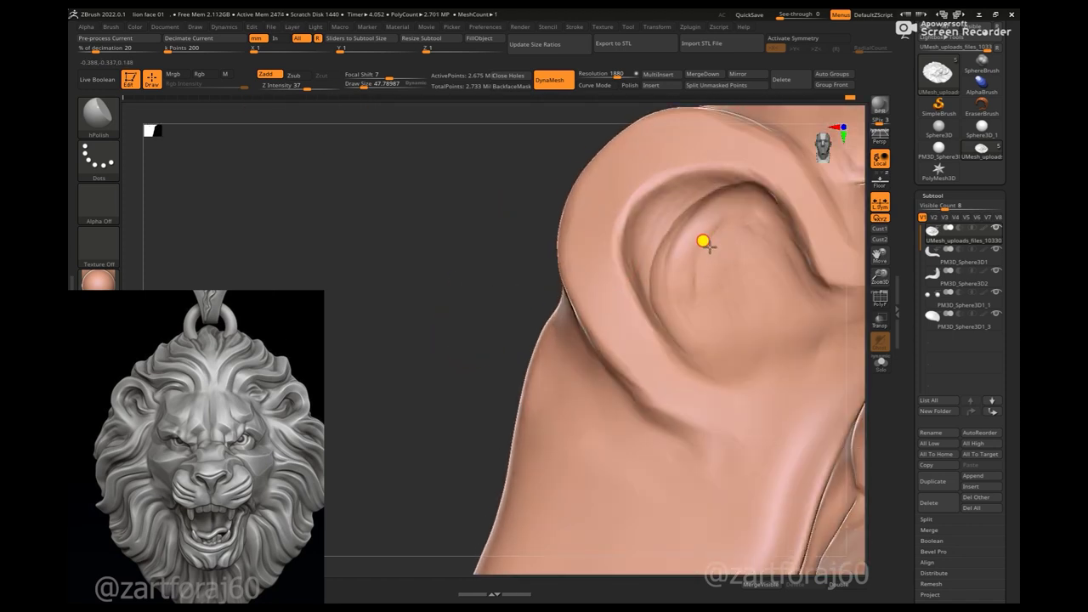
drag(705, 243, 726, 258)
mouse_move(449, 267)
mouse_down()
mouse_move(692, 182)
mouse_move(645, 207)
mouse_up()
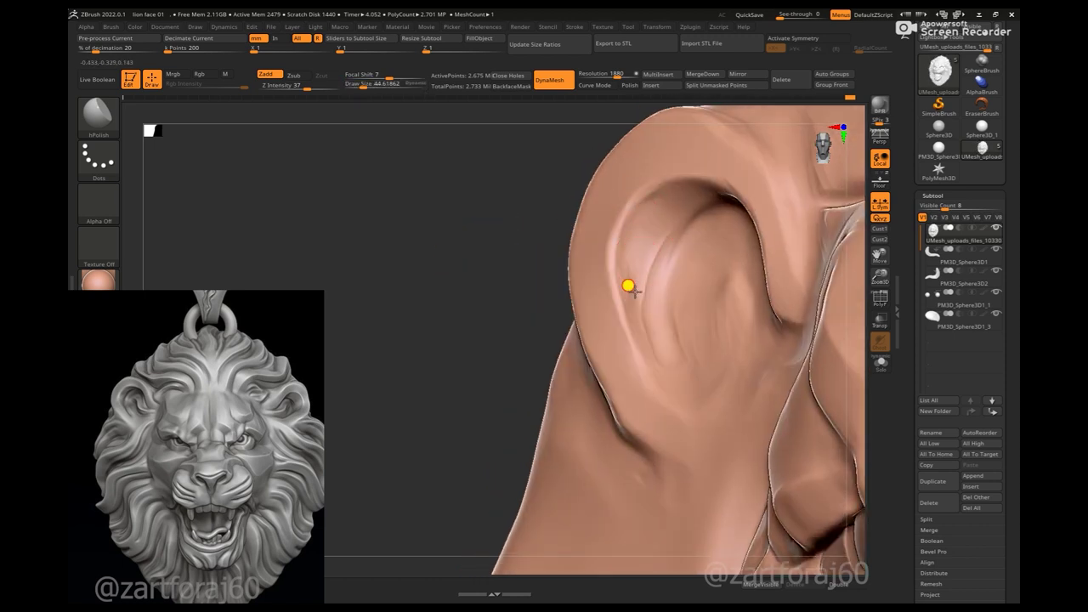
drag(628, 248, 569, 243)
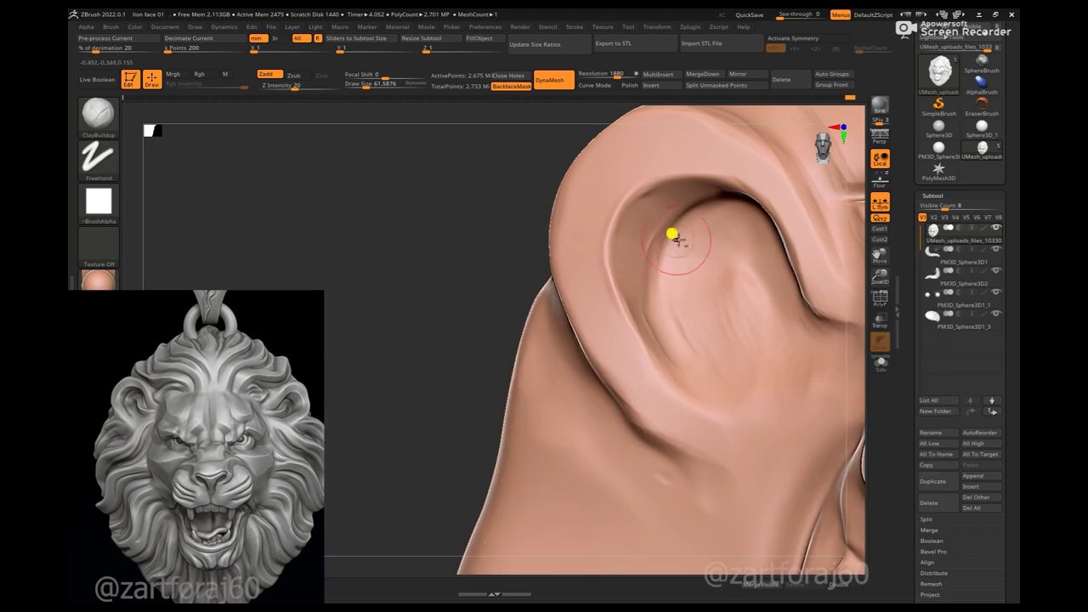
right_drag(670, 306, 696, 262)
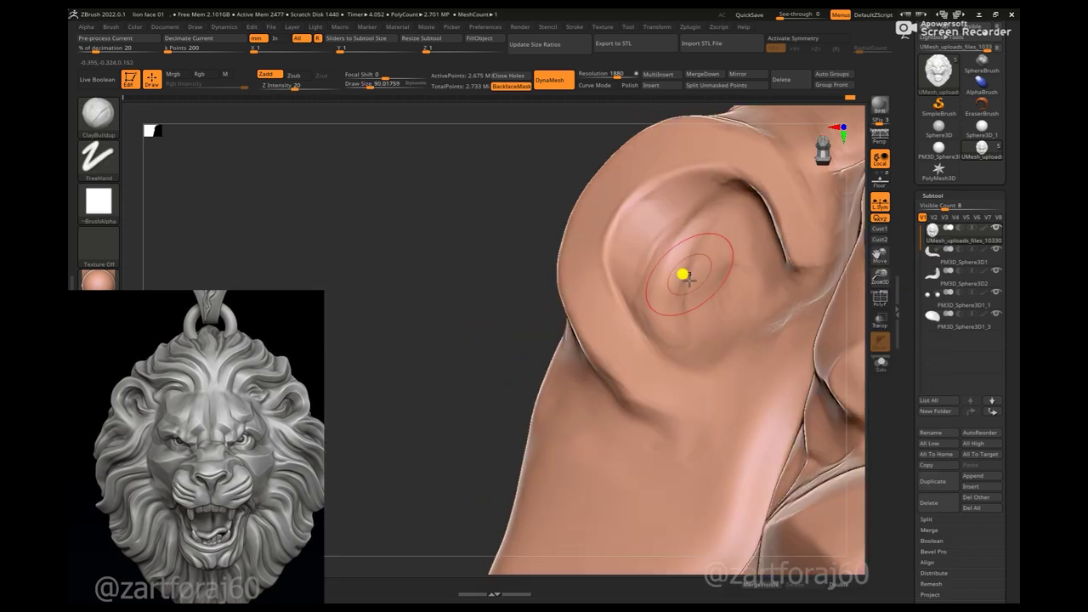
mouse_move(695, 224)
right_down()
mouse_move(673, 245)
mouse_move(437, 267)
mouse_move(542, 245)
mouse_move(428, 235)
mouse_move(606, 273)
mouse_move(539, 289)
right_up()
- Polish the upper ear with hPolish from a front-side angle
key(b)
key(h)
key(p)
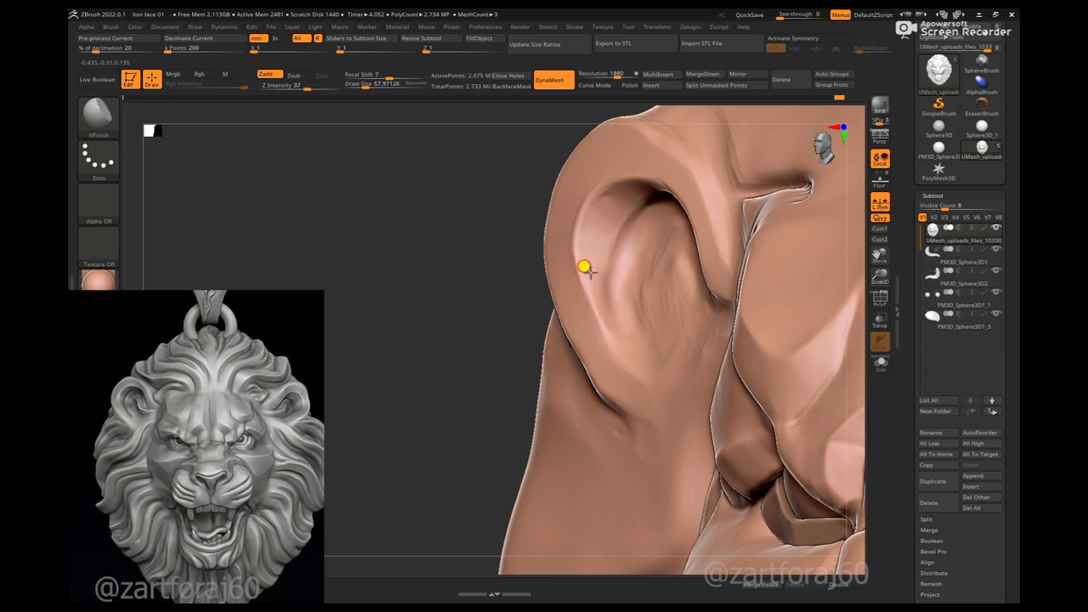
right_drag(599, 232, 598, 194)
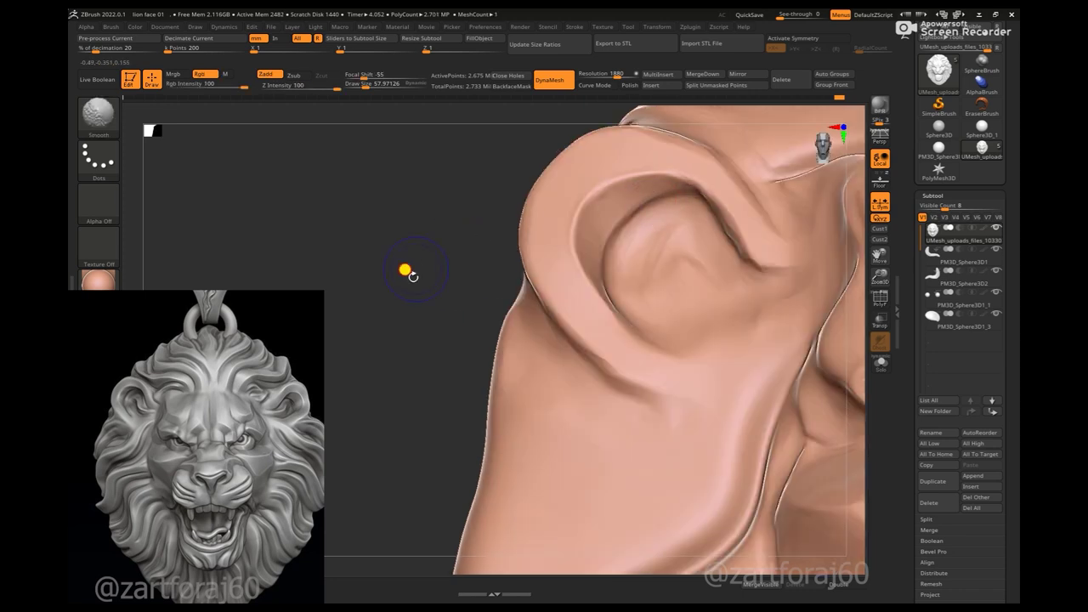
drag(405, 270, 729, 223)
right_drag(695, 208, 720, 210)
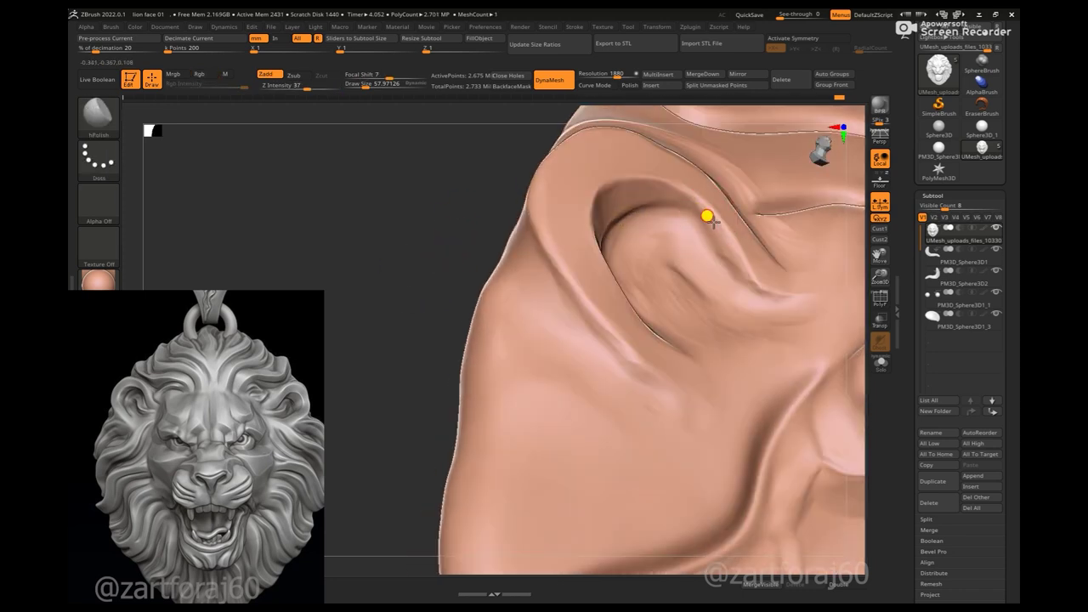
right_drag(661, 184, 648, 276)
right_drag(701, 254, 662, 226)
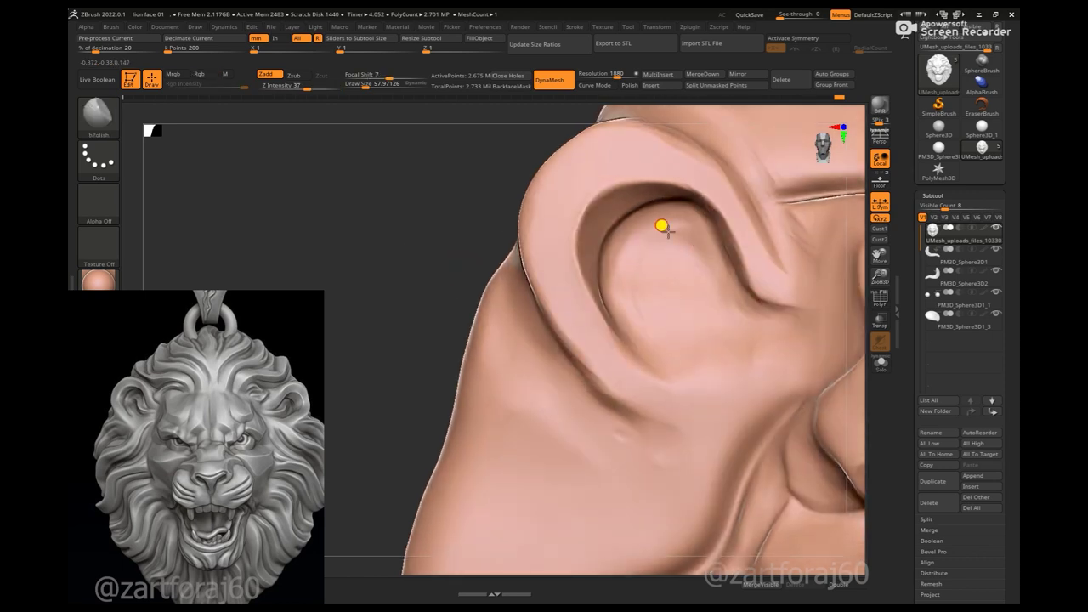
mouse_move(643, 282)
right_down()
mouse_move(428, 330)
mouse_move(643, 319)
mouse_move(496, 248)
mouse_move(547, 326)
right_up()
click(626, 344)
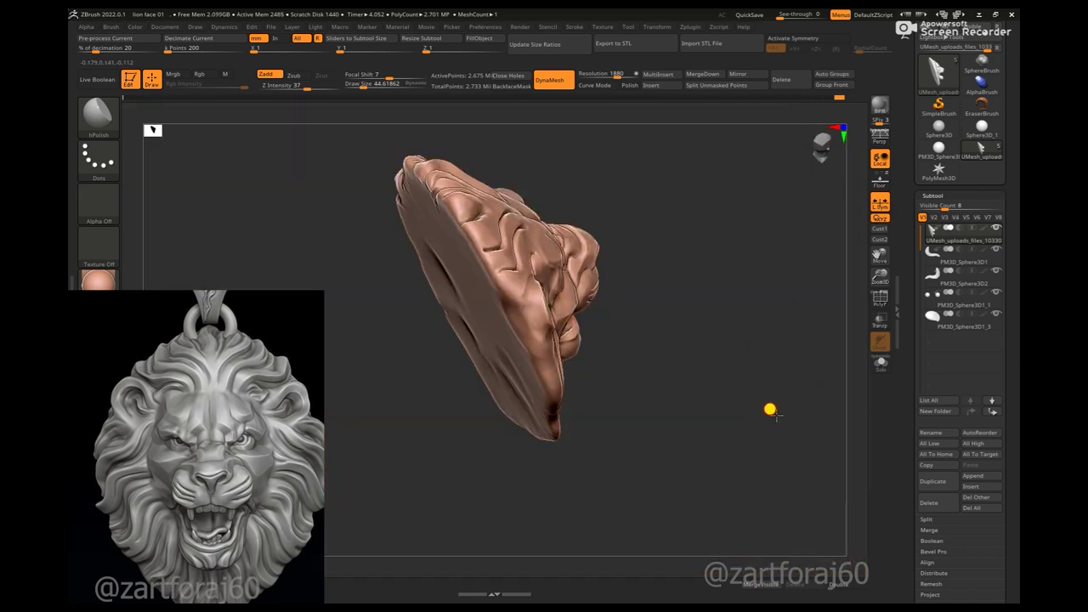
right_drag(770, 306, 777, 411)
mouse_move(552, 296)
ctrl+right_down()
mouse_move(408, 212)
mouse_move(554, 269)
mouse_move(469, 133)
mouse_move(660, 279)
ctrl+right_up()
mouse_move(549, 199)
right_down()
mouse_move(508, 219)
mouse_move(591, 239)
mouse_move(503, 156)
mouse_move(474, 245)
right_up()
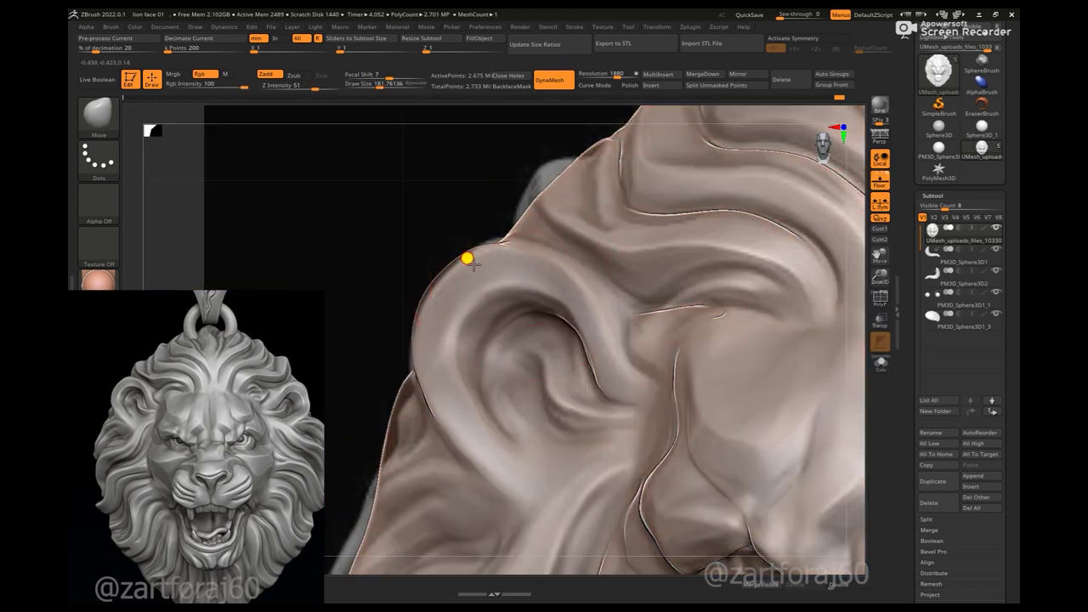
- Resize the brush and deepen the crease running down inside the ear
key(space)
key(ctrl)
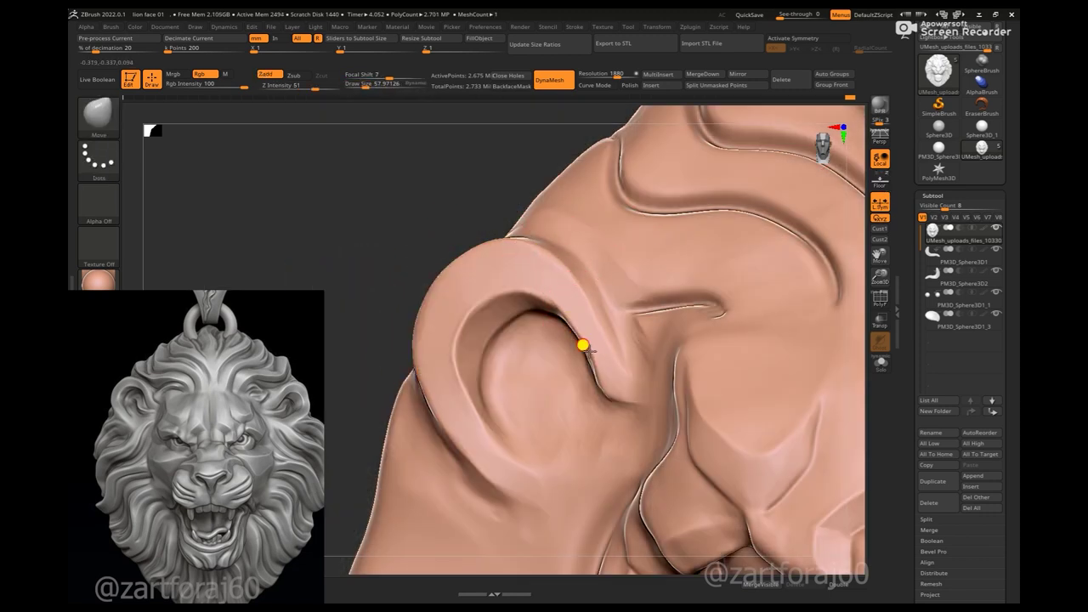
key(space)
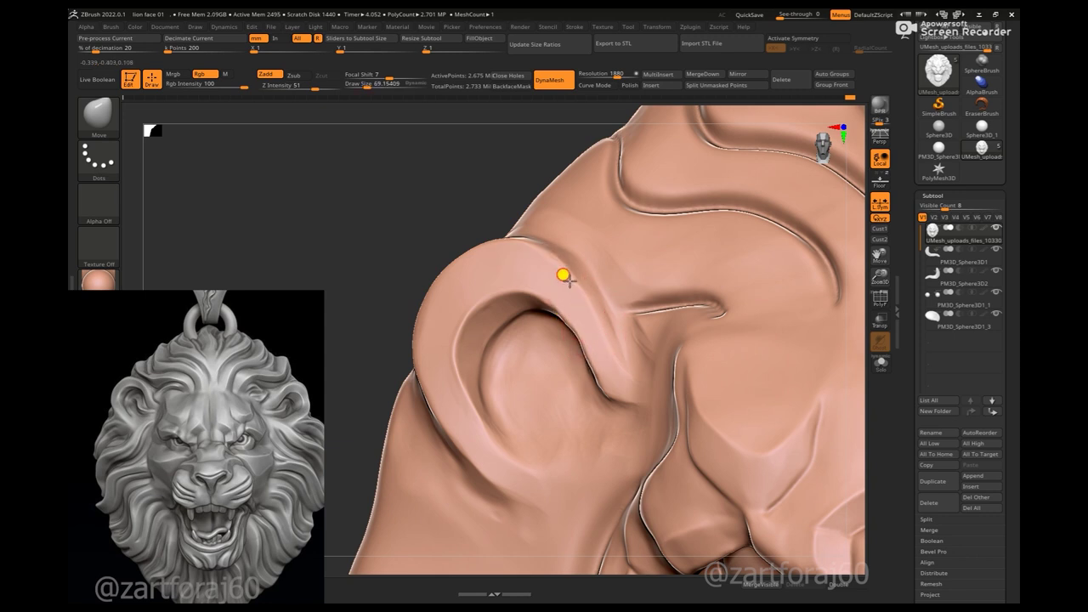
key(bracketleft)
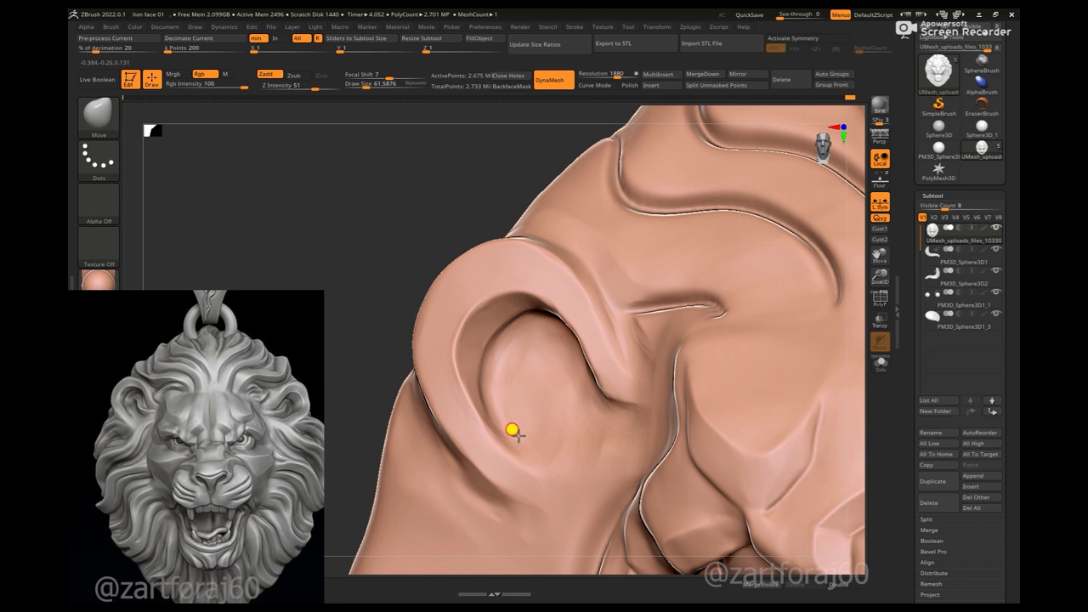
drag(577, 340, 601, 381)
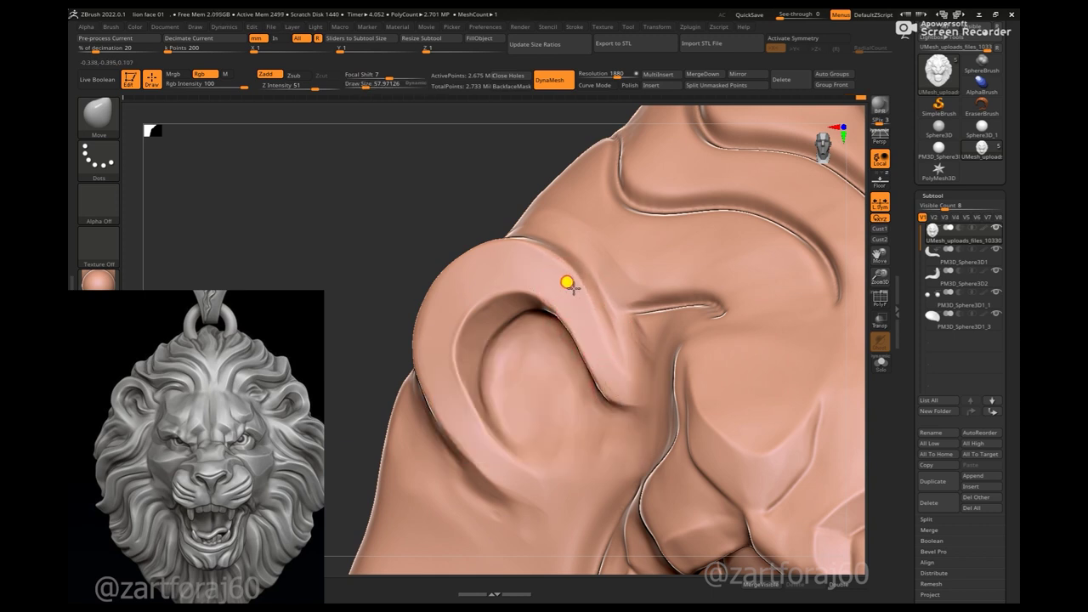
- Deepen a mane groove and reshape the mane's edge beside the face with a larger brush
key(b)
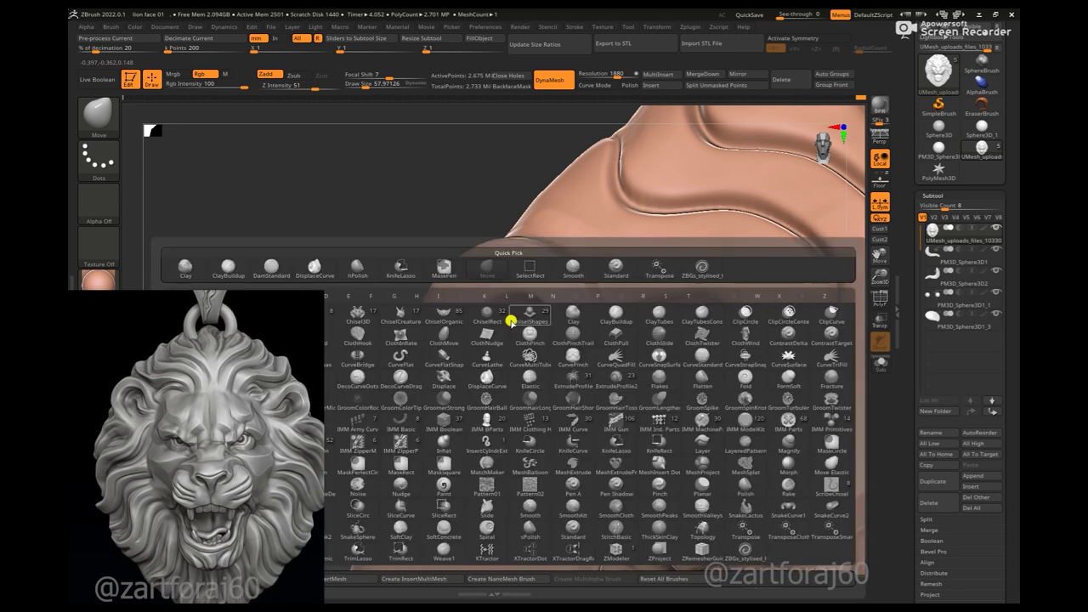
key(h)
key(p)
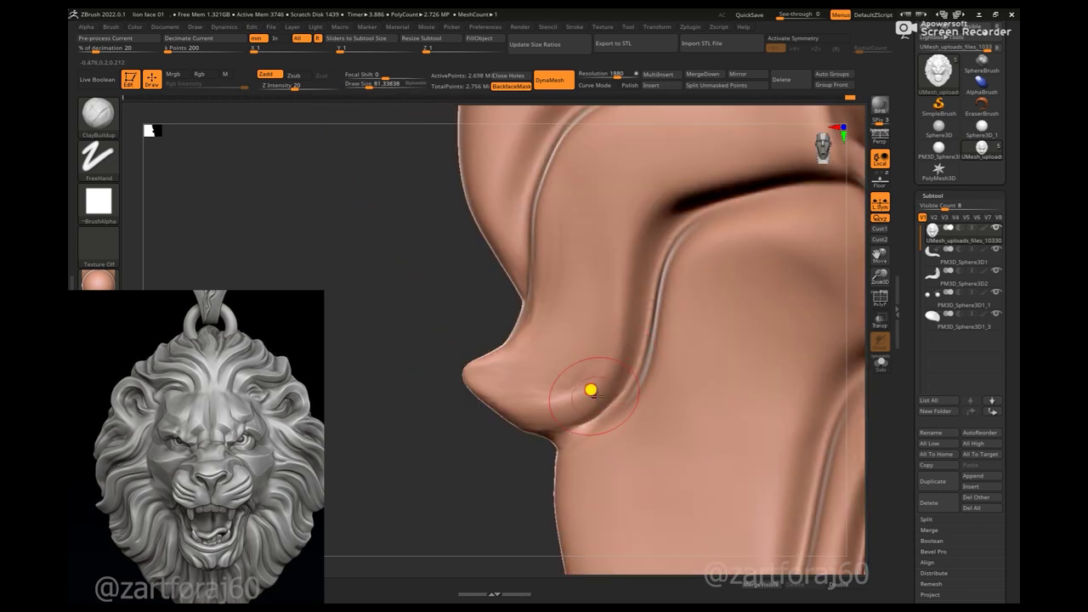
key(space)
mouse_move(530, 468)
mouse_down()
mouse_move(544, 352)
mouse_move(485, 352)
mouse_up()
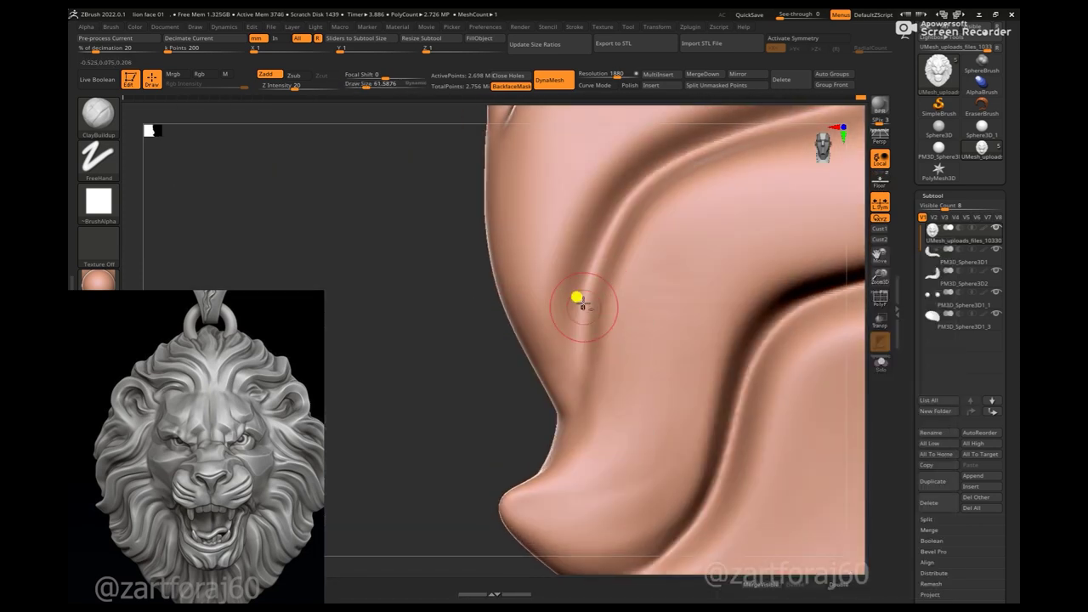
key(space)
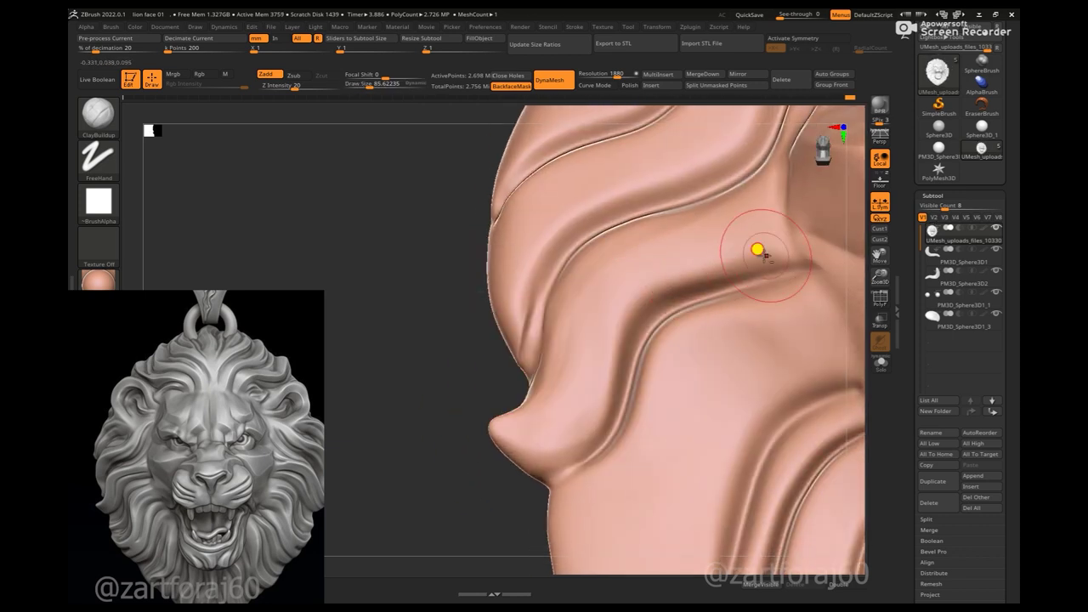
drag(595, 397, 622, 325)
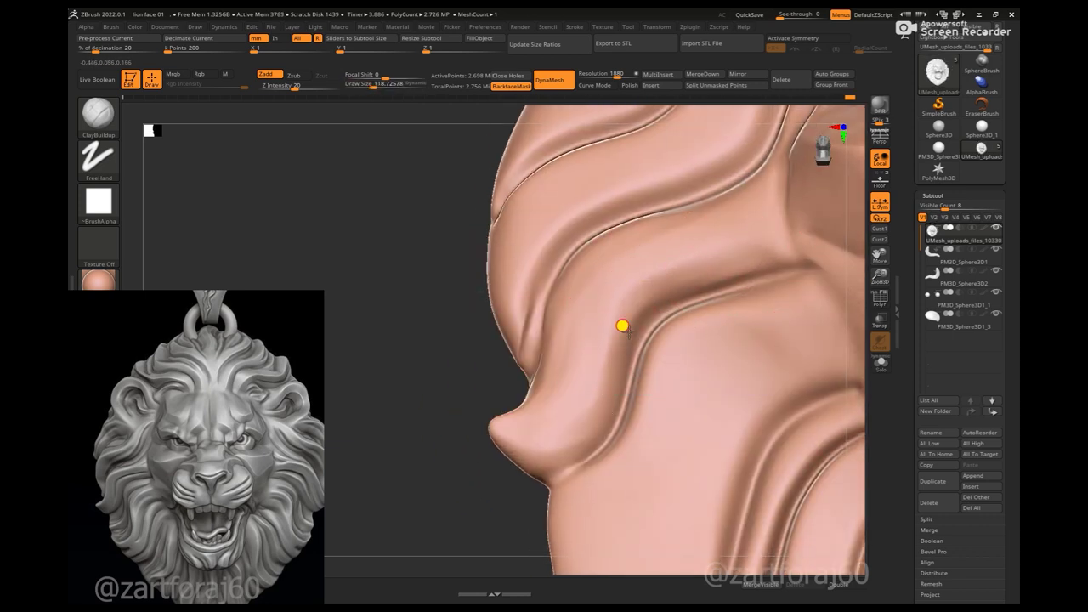
mouse_move(454, 369)
mouse_down()
mouse_move(413, 357)
mouse_move(652, 238)
mouse_up()
drag(570, 321, 497, 426)
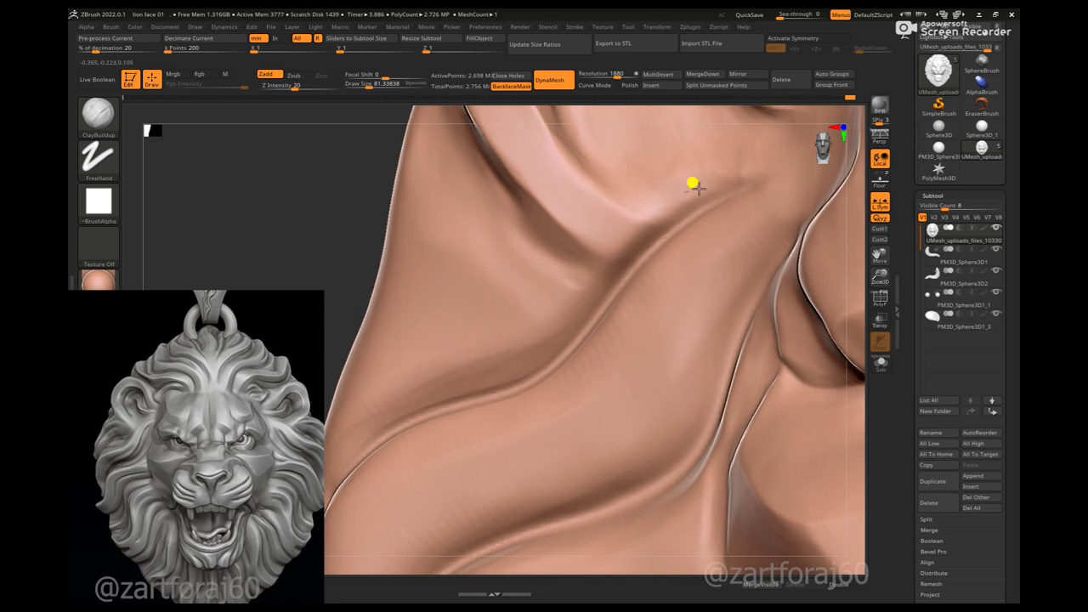
- Select the Move brush and make PM3D_Sphere3D2 the active subtool
key(space)
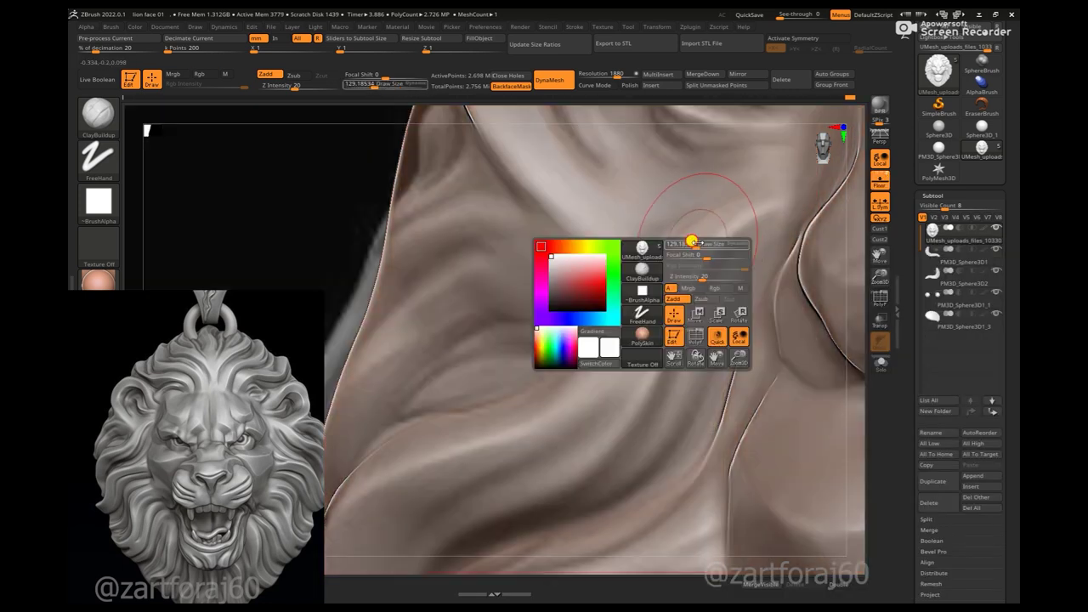
key(b)
key(m)
key(v)
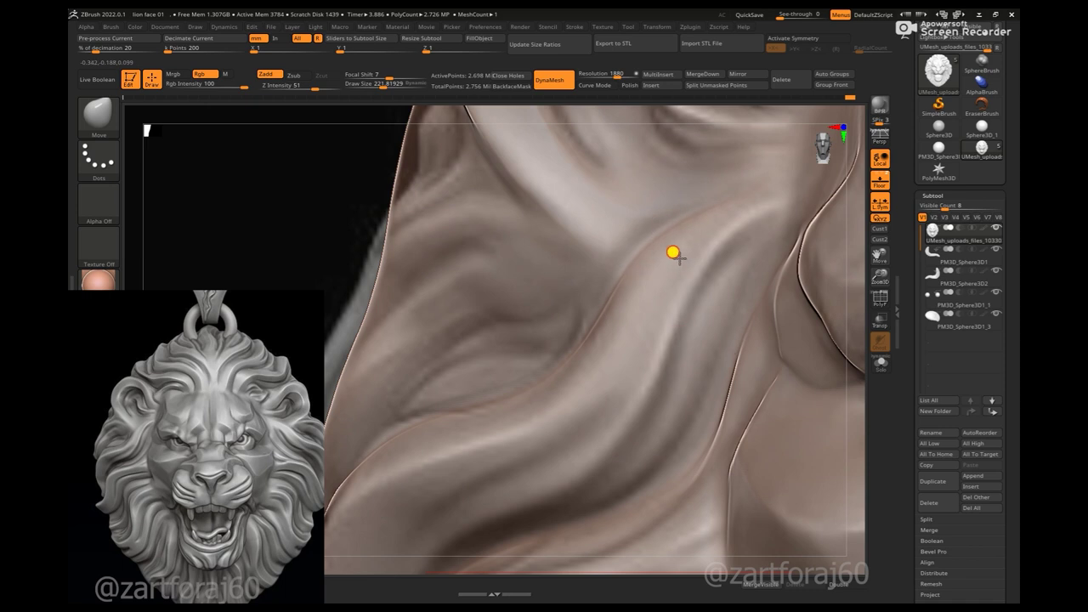
click(991, 271)
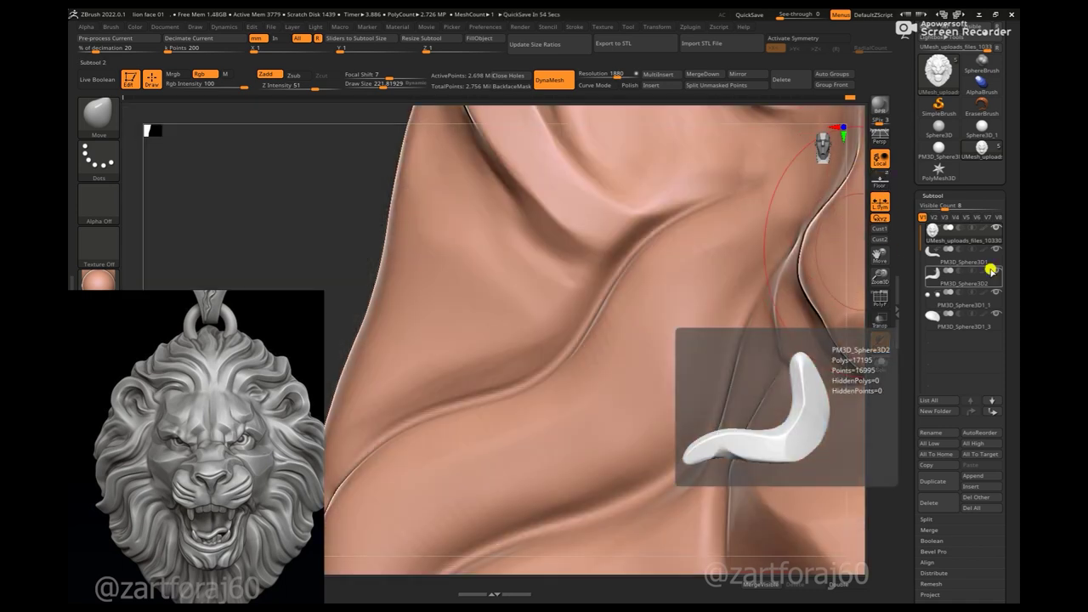
- Turn to the lion's front and lasso-mask around the pointed mane lobe
mouse_move(314, 239)
mouse_down()
mouse_move(328, 199)
mouse_move(358, 248)
mouse_move(374, 238)
mouse_move(558, 284)
mouse_up()
key(b)
key(c)
key(b)
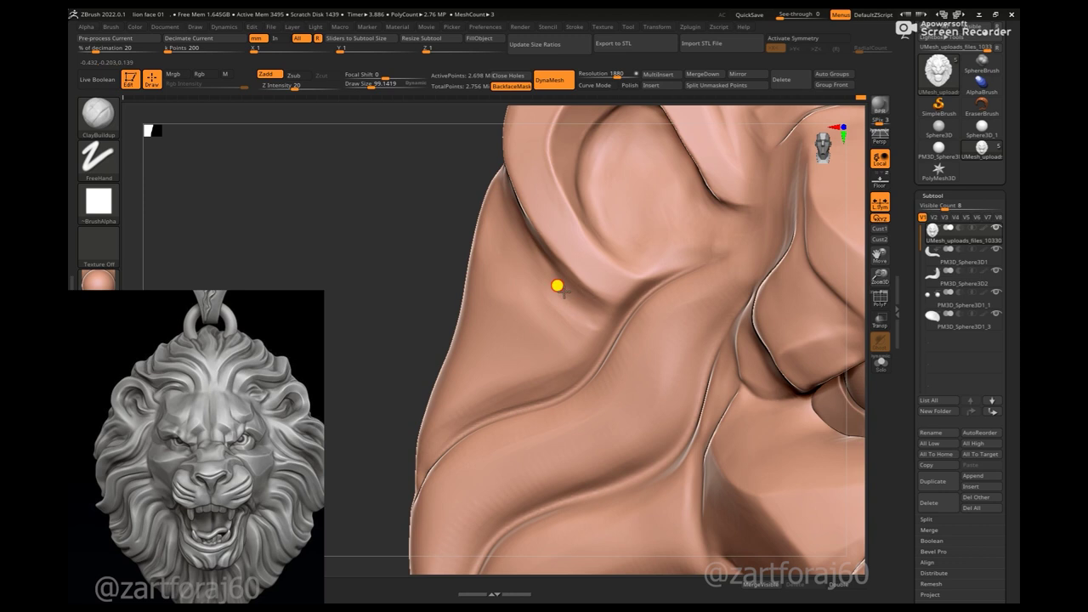
mouse_move(539, 255)
mouse_down()
mouse_move(568, 291)
mouse_move(447, 311)
mouse_move(530, 332)
mouse_up()
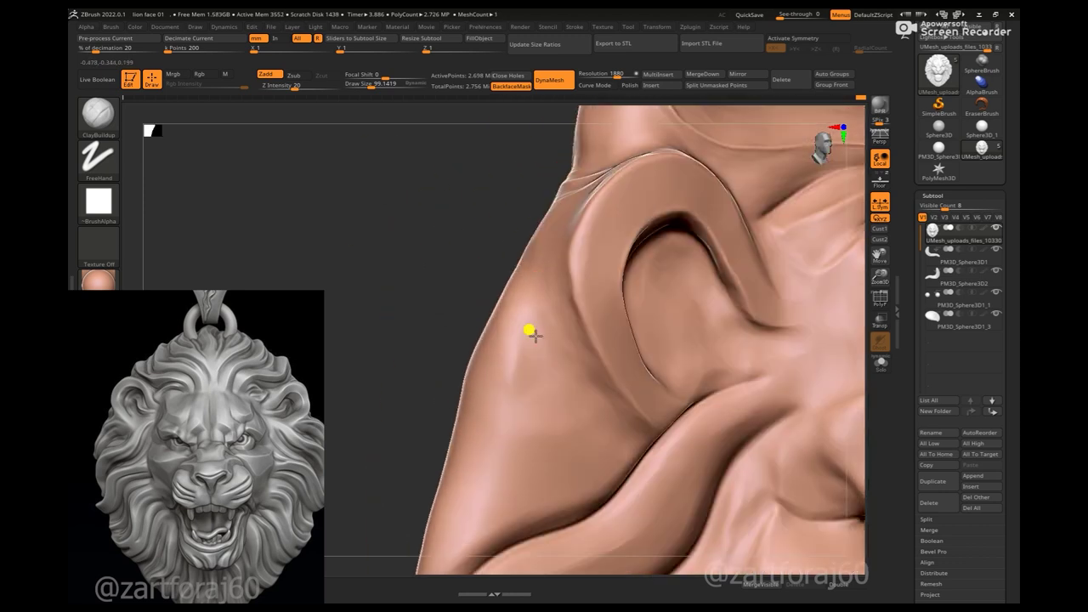
mouse_move(434, 267)
mouse_down()
mouse_move(505, 206)
mouse_move(413, 287)
mouse_move(403, 246)
mouse_move(456, 300)
mouse_up()
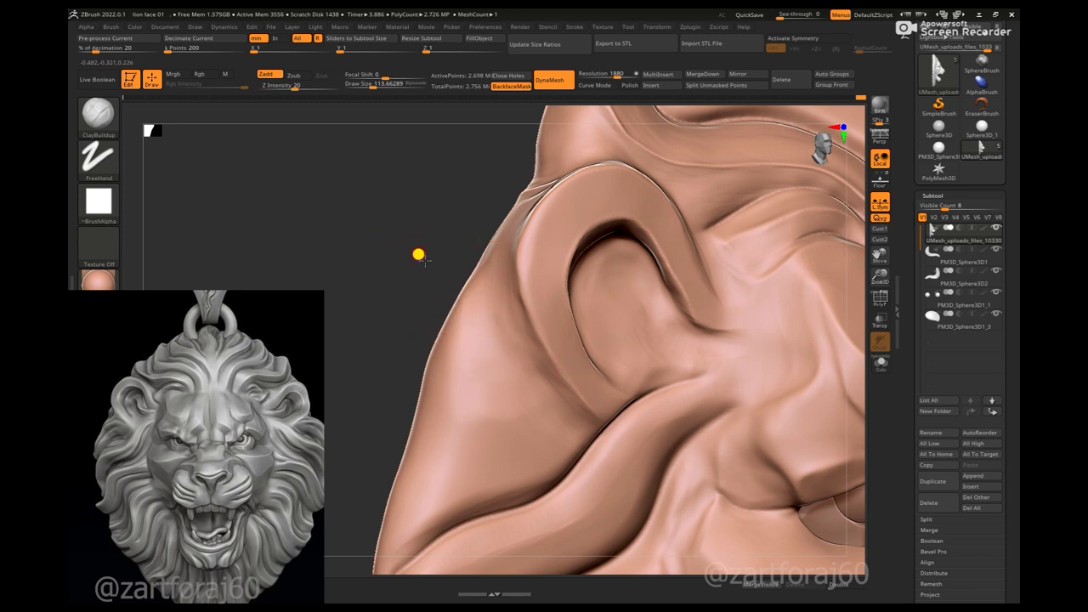
shift+drag(418, 254, 403, 216)
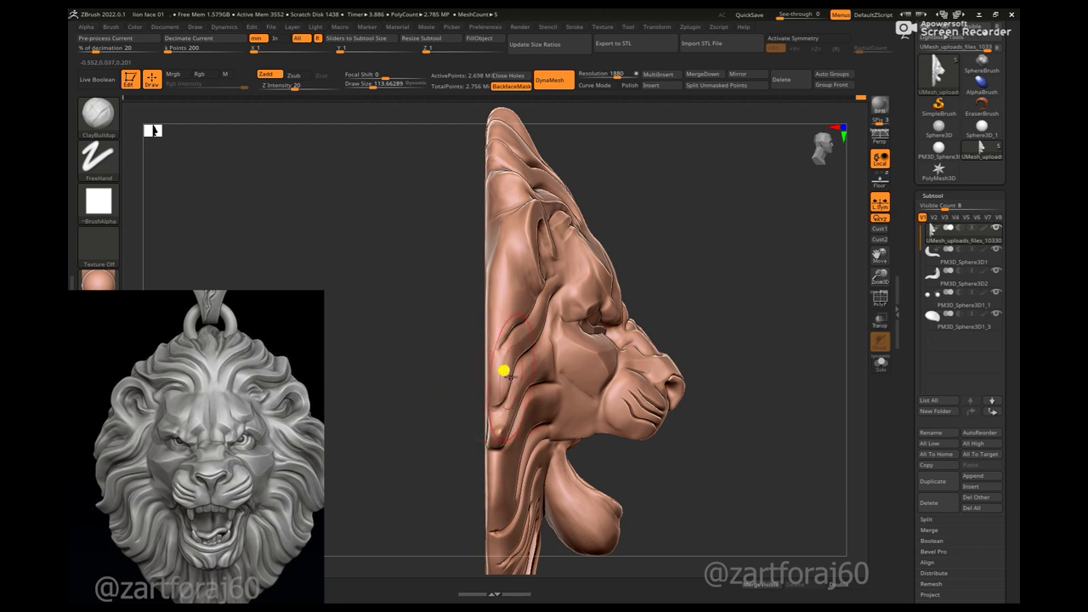
mouse_move(493, 292)
shift+mouse_down()
mouse_move(423, 292)
mouse_move(382, 306)
mouse_move(401, 328)
mouse_move(454, 331)
mouse_move(431, 289)
mouse_move(493, 256)
mouse_move(554, 359)
mouse_move(418, 355)
mouse_move(574, 201)
shift+mouse_up()
mouse_move(547, 278)
ctrl+mouse_down()
mouse_move(447, 484)
mouse_move(583, 192)
ctrl+mouse_up()
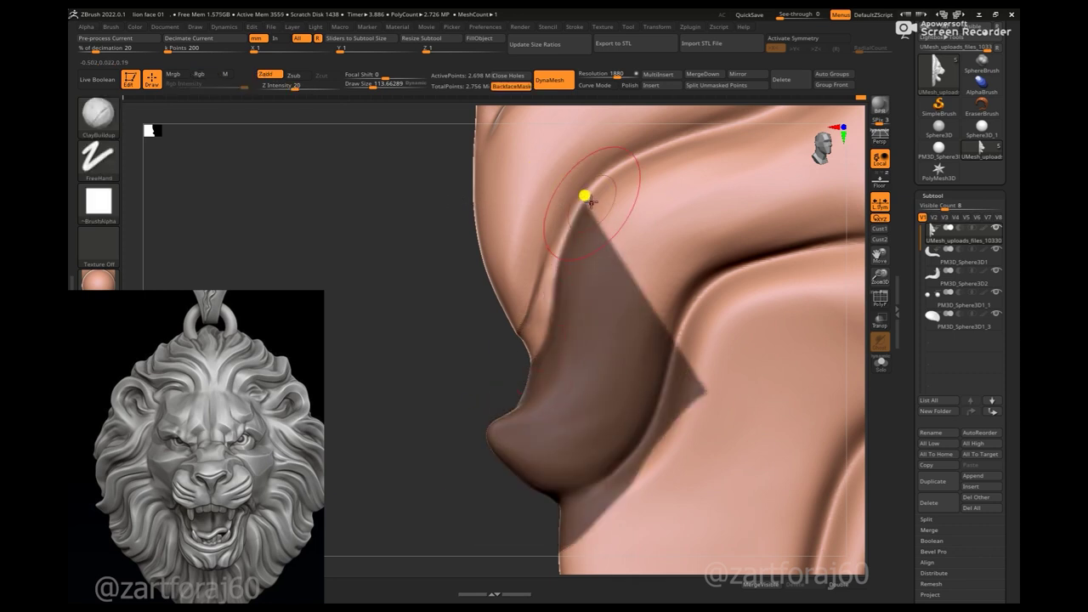
ctrl+drag(615, 153, 587, 391)
mouse_move(586, 391)
alt+mouse_down()
mouse_move(439, 316)
mouse_move(469, 382)
alt+mouse_up()
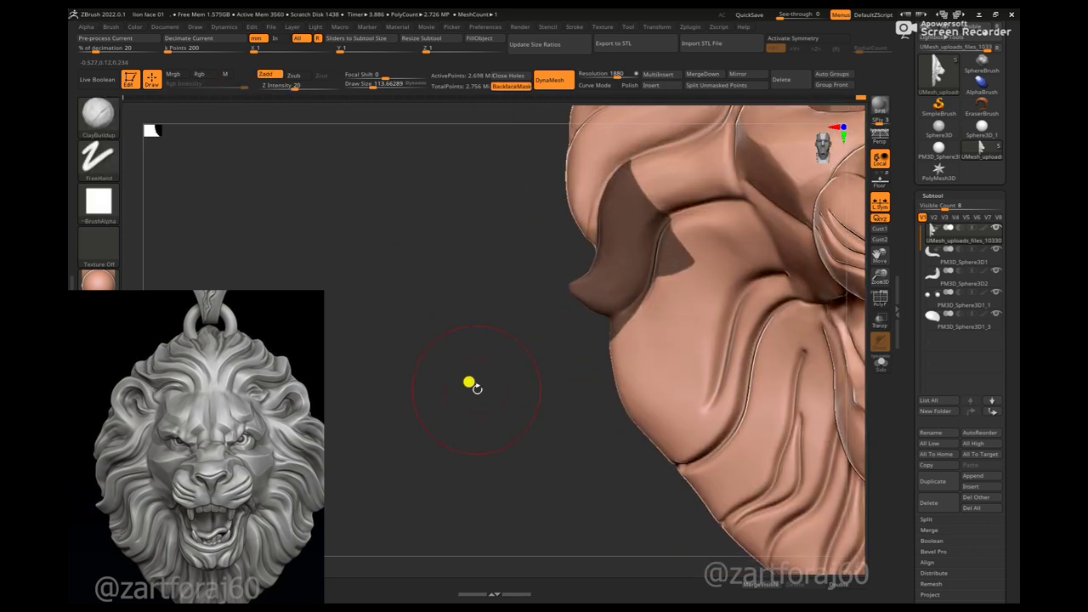
alt+drag(530, 348, 911, 174)
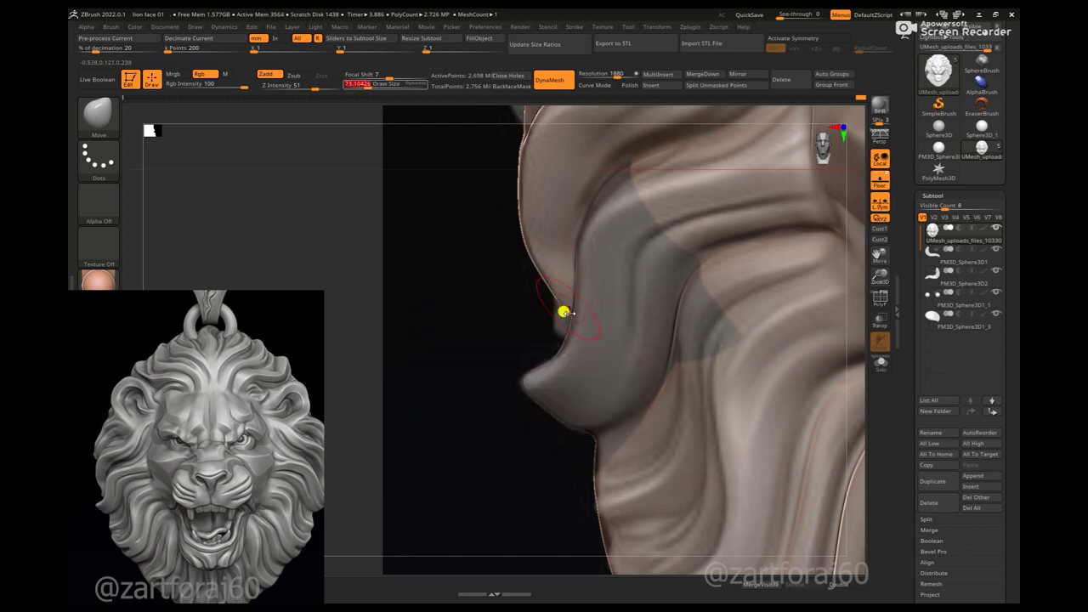
- Smooth the surface near the mane lobe into the surrounding folds and select ClayBuildup
mouse_move(559, 331)
right_down()
mouse_move(491, 355)
mouse_move(557, 343)
mouse_move(536, 354)
right_up()
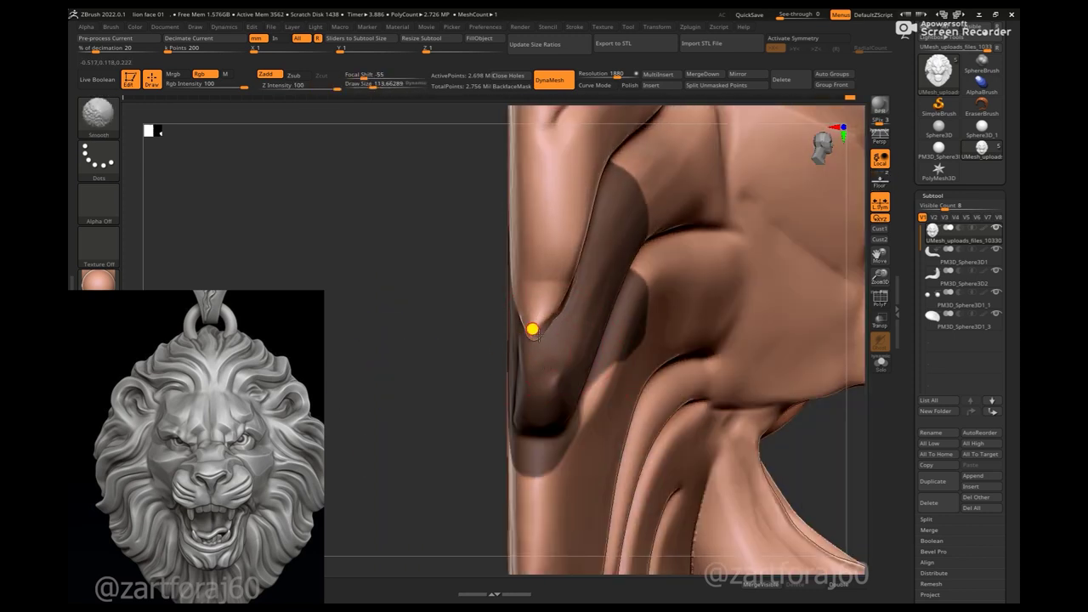
shift+drag(533, 329, 527, 341)
mouse_move(536, 341)
right_down()
mouse_move(513, 315)
mouse_move(544, 133)
mouse_move(420, 333)
mouse_move(479, 392)
mouse_move(435, 396)
mouse_move(438, 290)
mouse_move(509, 330)
mouse_move(516, 456)
mouse_move(586, 263)
mouse_move(468, 438)
right_up()
key(b)
key(c)
key(b)
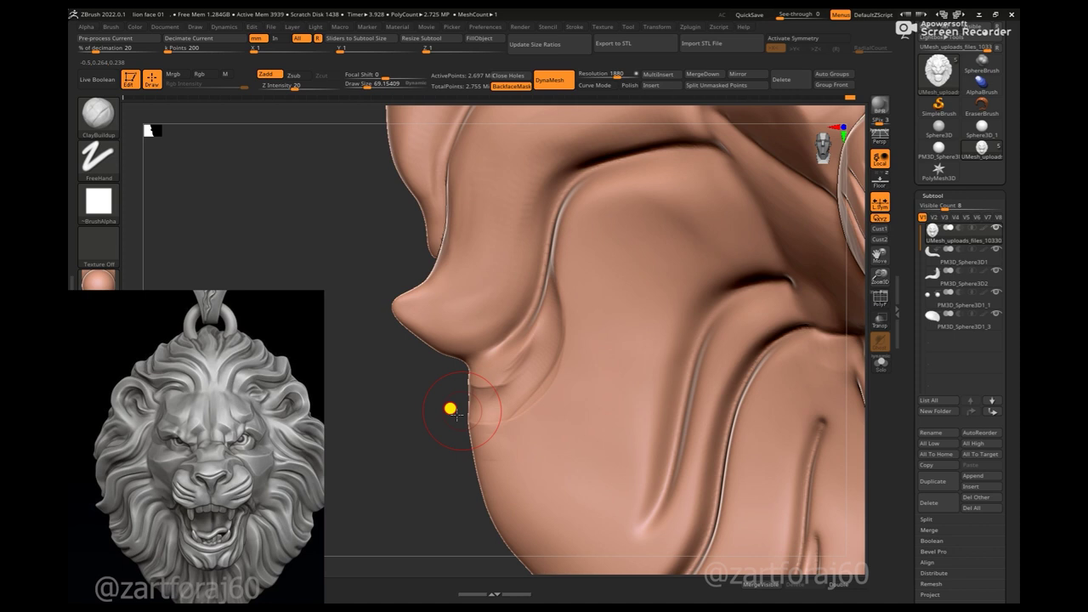
drag(451, 409, 540, 265)
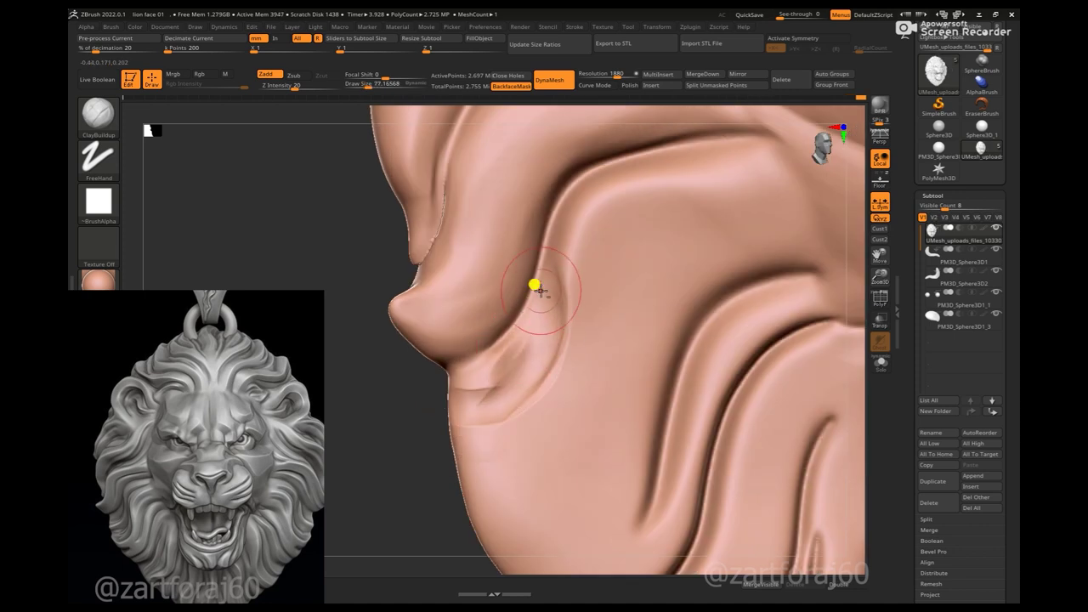
mouse_move(491, 371)
mouse_down()
mouse_move(512, 318)
mouse_move(520, 333)
mouse_up()
mouse_move(417, 380)
mouse_down()
mouse_move(686, 214)
mouse_move(639, 250)
mouse_up()
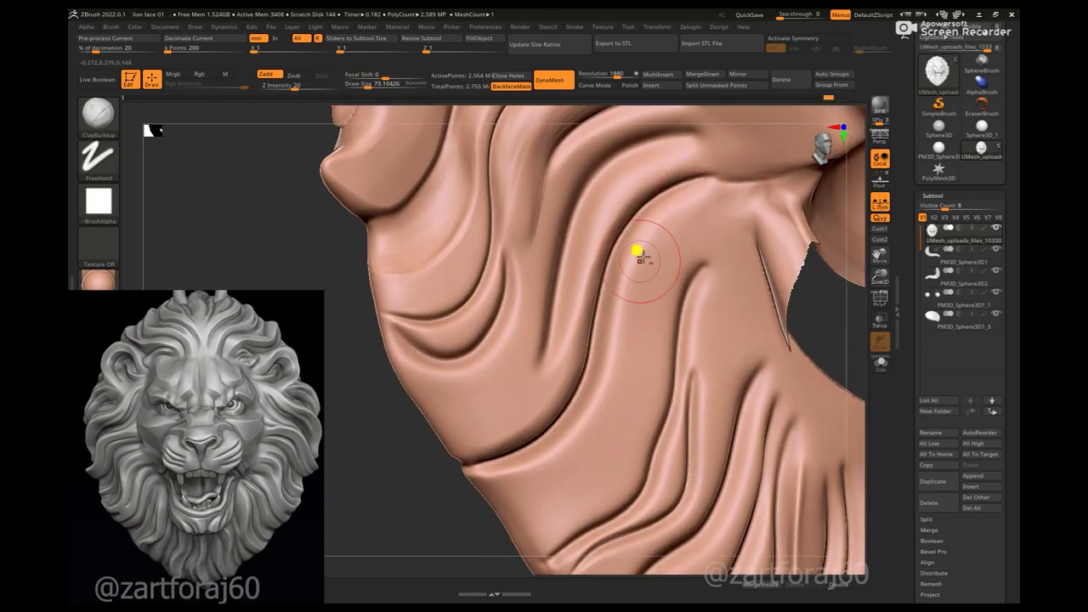
- Deepen the groove between two side mane folds with hPolish, reducing brush size to about 36
drag(485, 466, 462, 466)
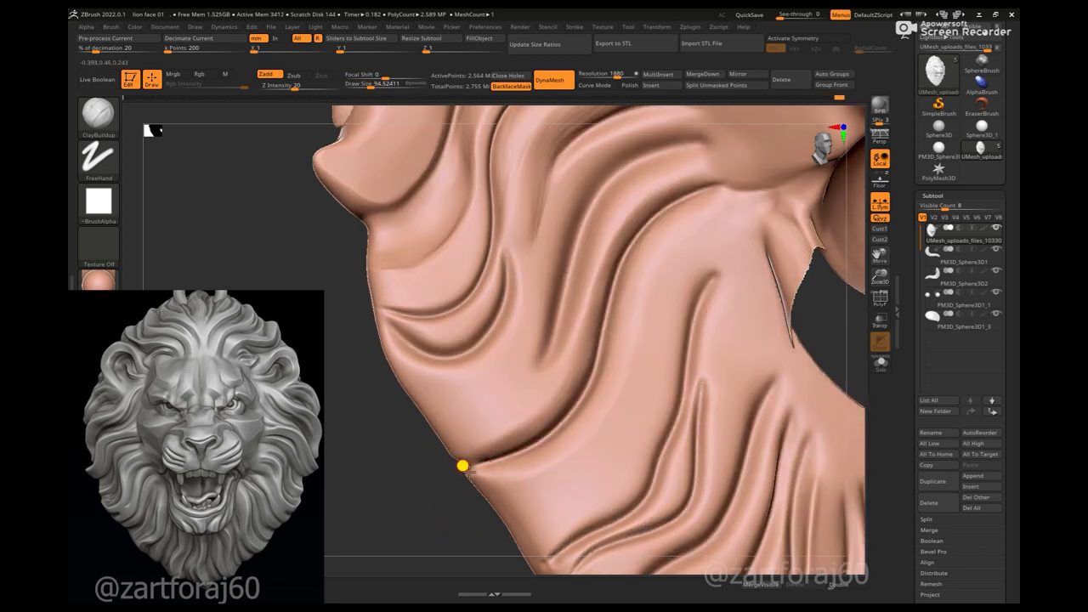
mouse_move(443, 504)
mouse_down()
mouse_move(551, 275)
mouse_move(512, 301)
mouse_move(448, 453)
mouse_move(424, 408)
mouse_move(580, 223)
mouse_up()
key(b)
key(h)
key(p)
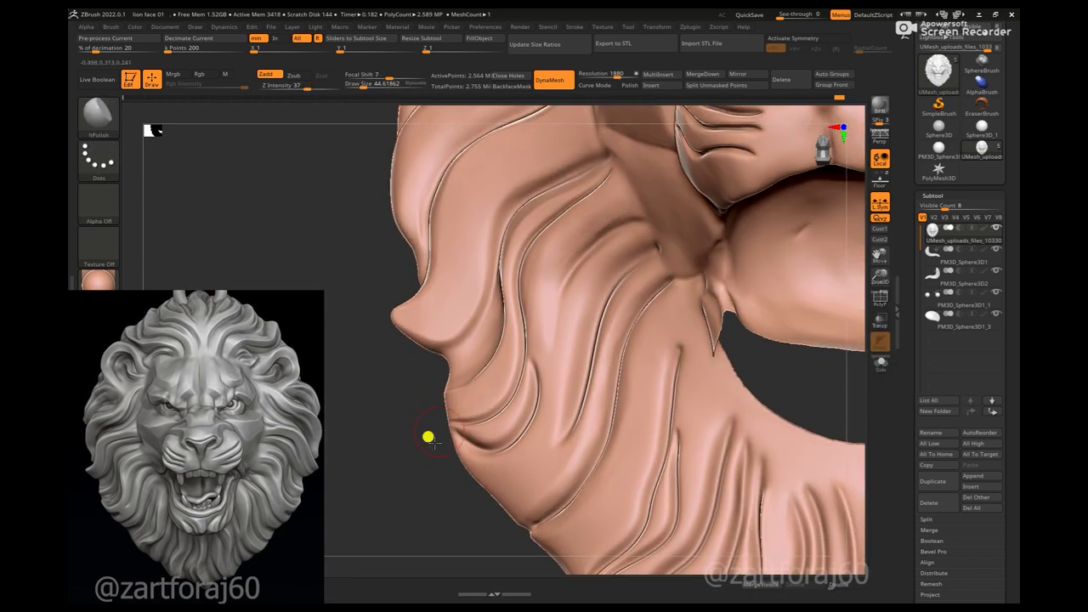
drag(428, 437, 622, 203)
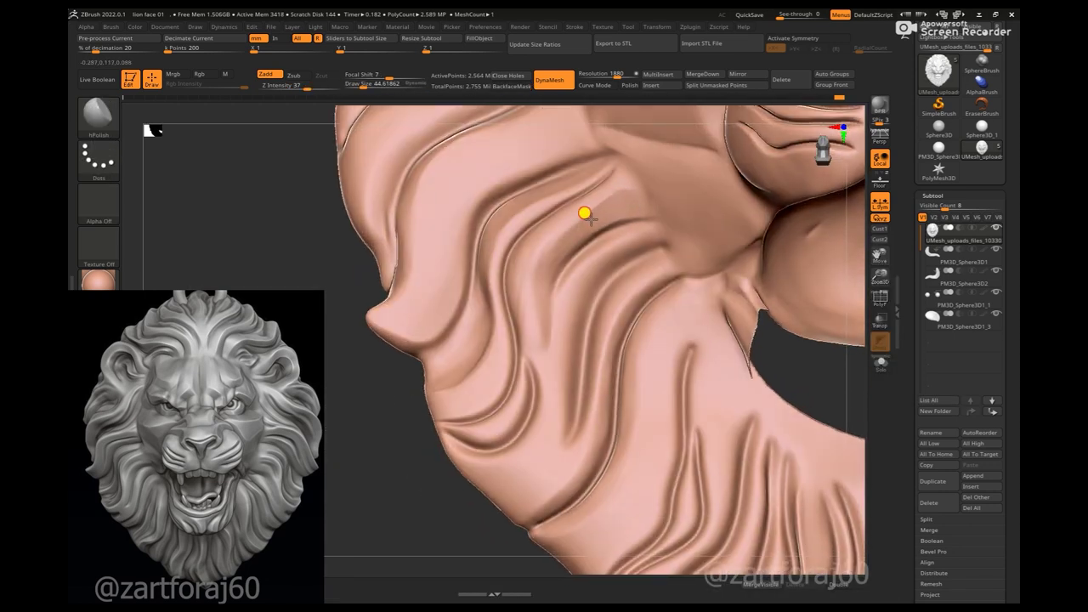
drag(642, 234, 574, 313)
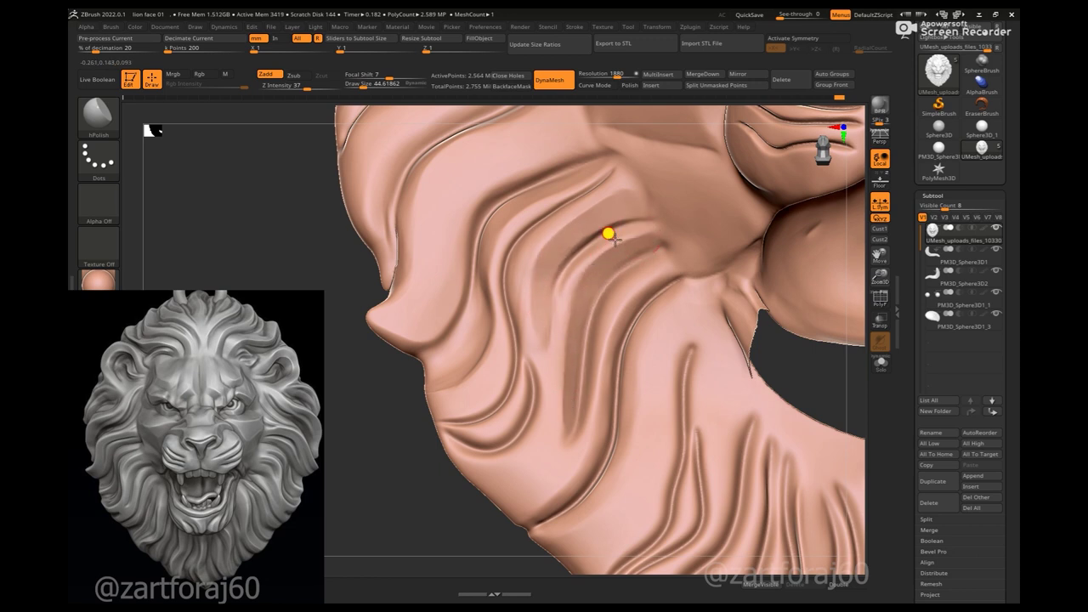
right_drag(523, 290, 560, 218)
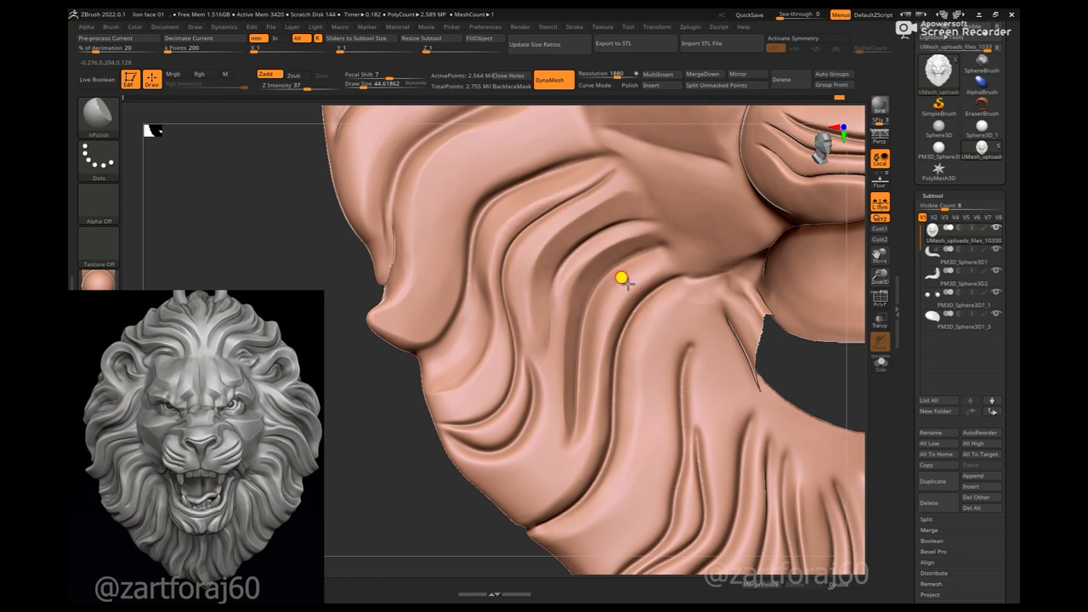
right_drag(579, 388, 456, 495)
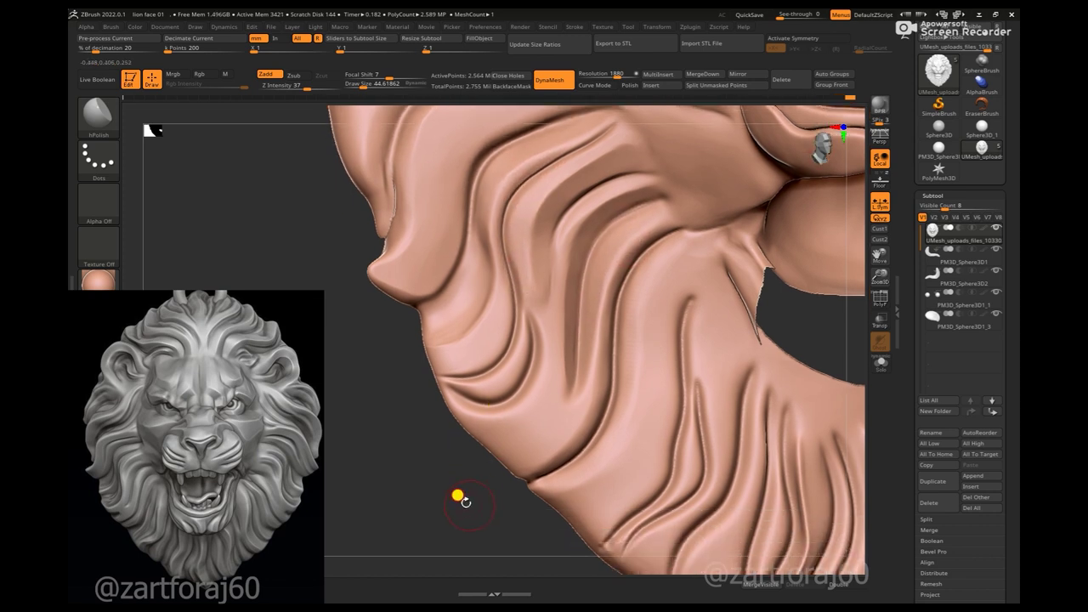
key(space)
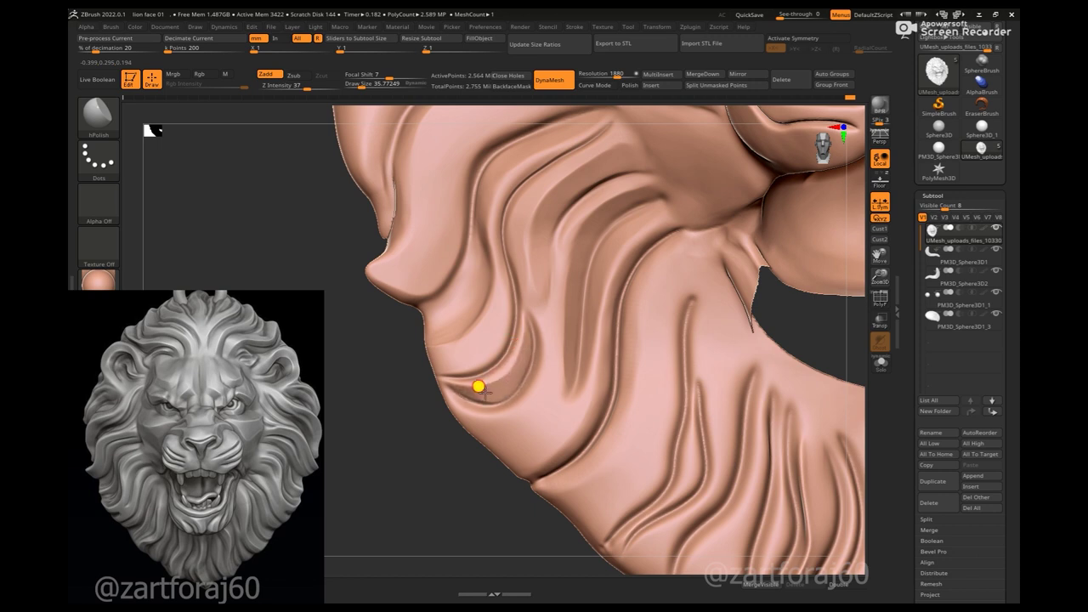
alt+right_drag(439, 323, 392, 418)
mouse_move(363, 294)
alt+right_down()
mouse_move(485, 412)
mouse_move(462, 474)
mouse_move(554, 388)
alt+right_up()
key(b)
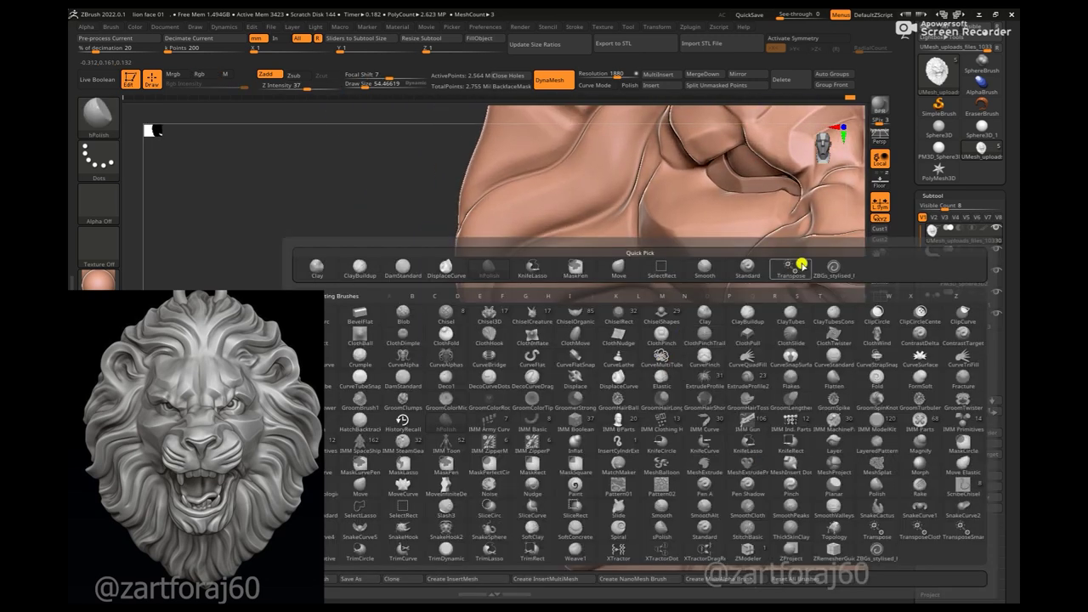
click(802, 263)
key(space)
mouse_move(567, 288)
mouse_down()
mouse_move(583, 296)
mouse_move(630, 261)
mouse_up()
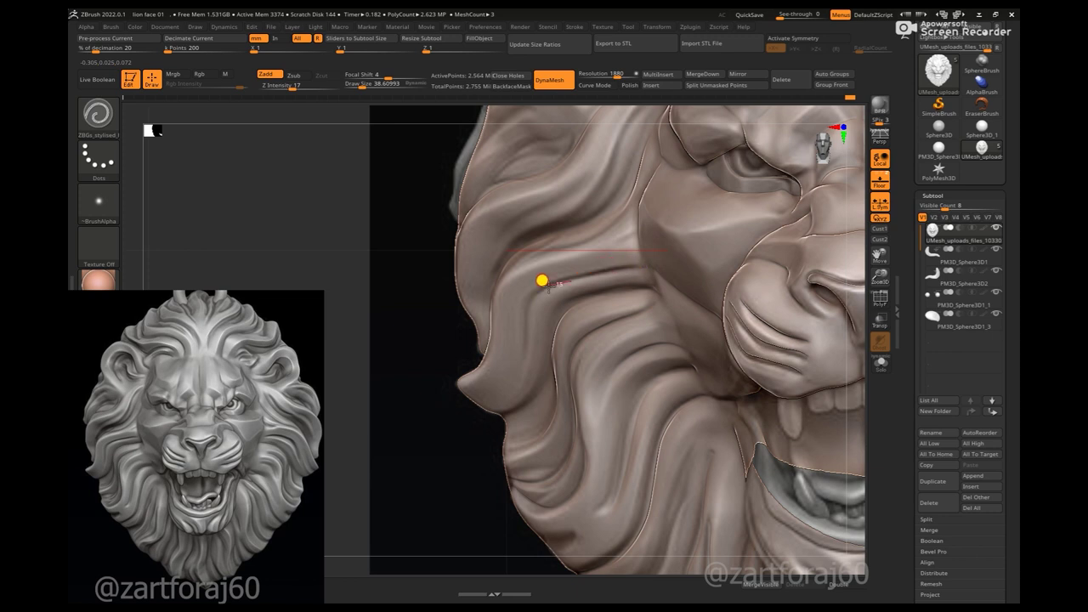
mouse_move(894, 177)
alt+right_down()
mouse_move(335, 272)
mouse_move(409, 248)
mouse_move(413, 377)
alt+right_up()
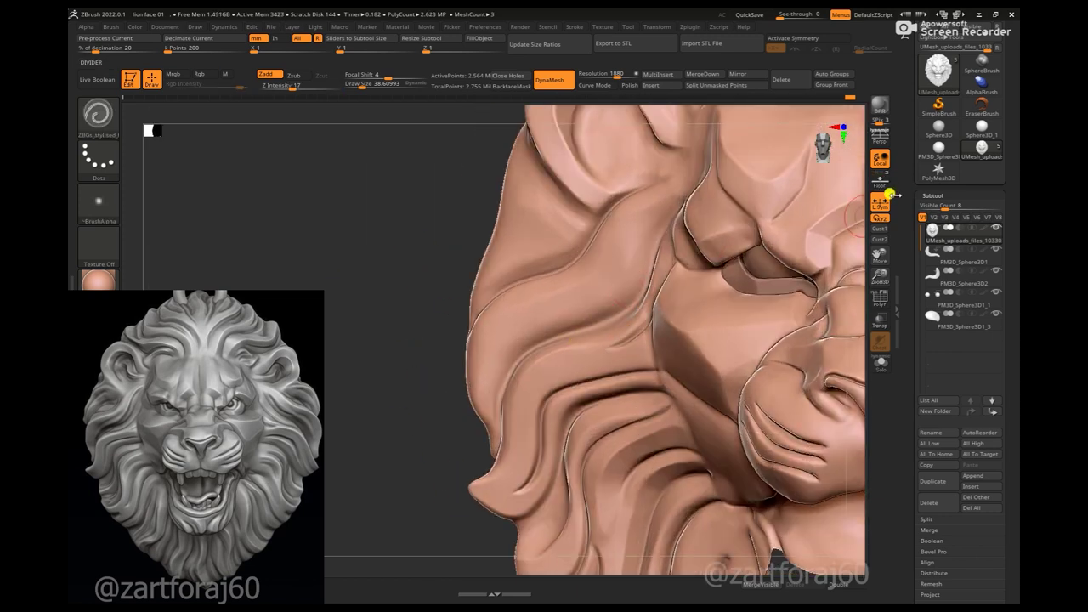
click(881, 180)
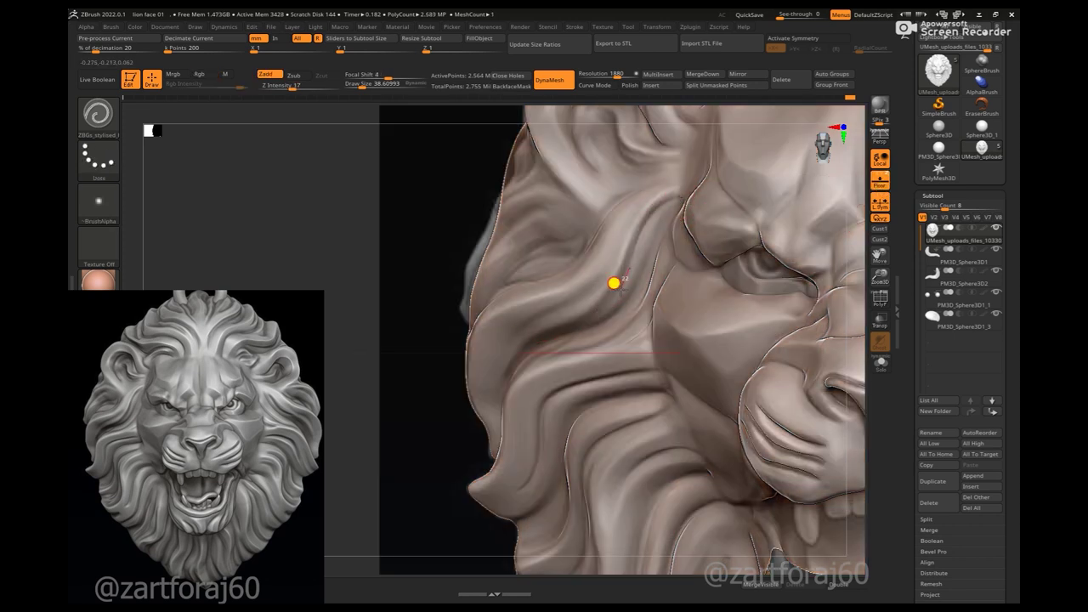
key(shift+p)
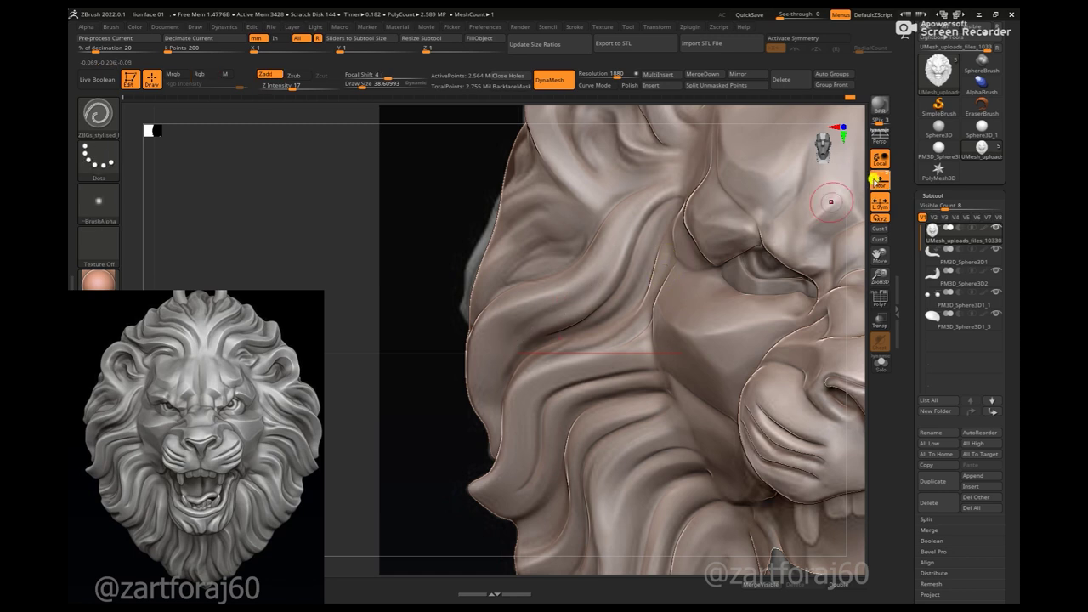
key(b)
key(h)
key(p)
key(space)
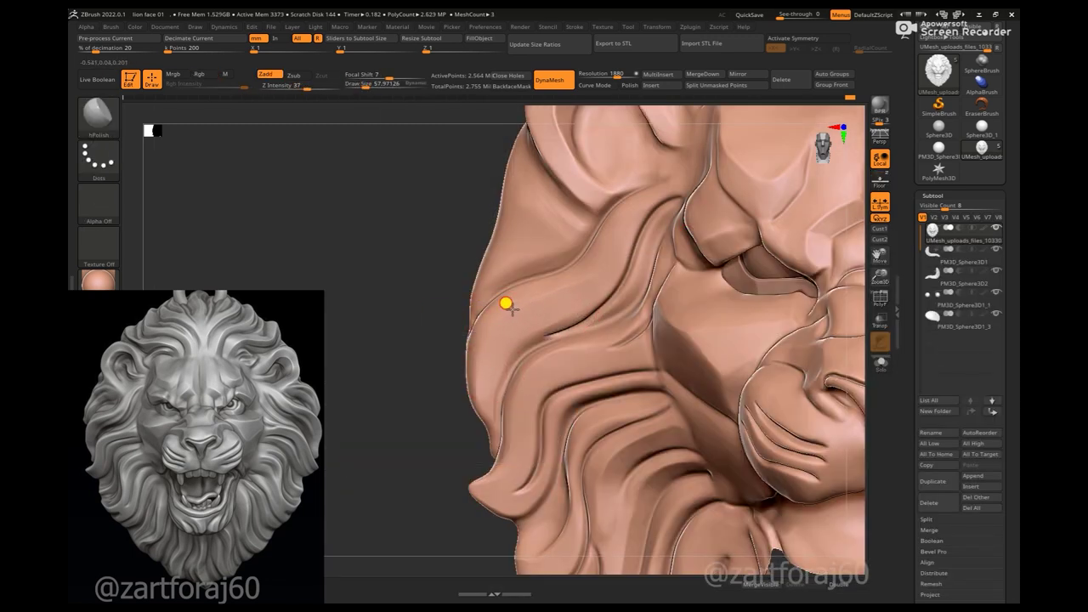
- Pull the ear-like fold's lower rim into shape with the Move brush
mouse_move(500, 260)
ctrl+right_down()
mouse_move(609, 196)
mouse_move(553, 252)
ctrl+right_up()
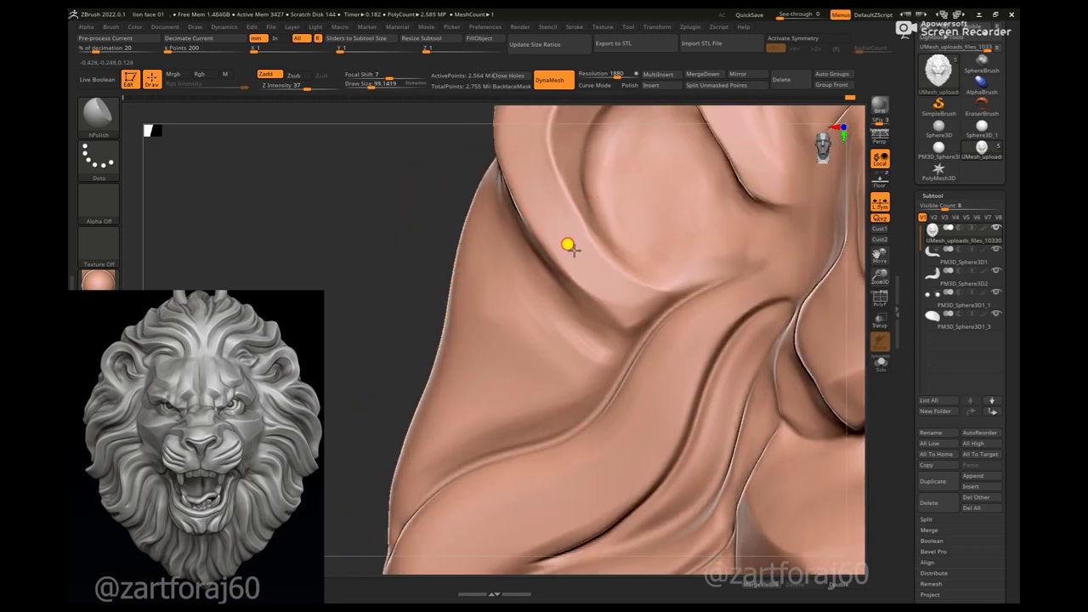
mouse_move(625, 285)
right_down()
mouse_move(365, 331)
mouse_move(529, 284)
right_up()
mouse_move(374, 306)
right_down()
mouse_move(579, 228)
mouse_move(505, 294)
right_up()
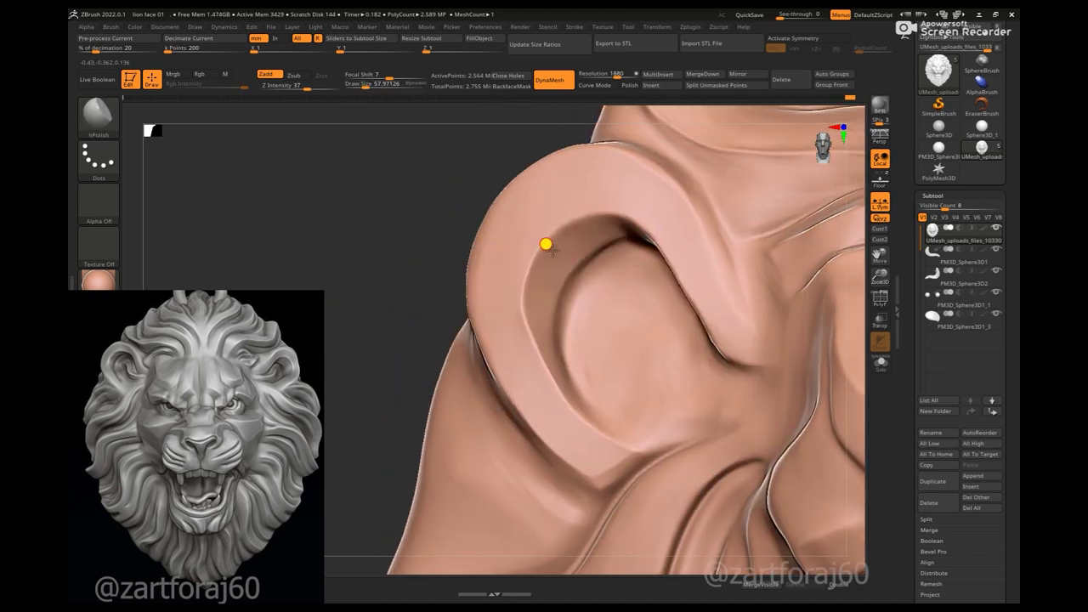
key(b)
key(m)
key(v)
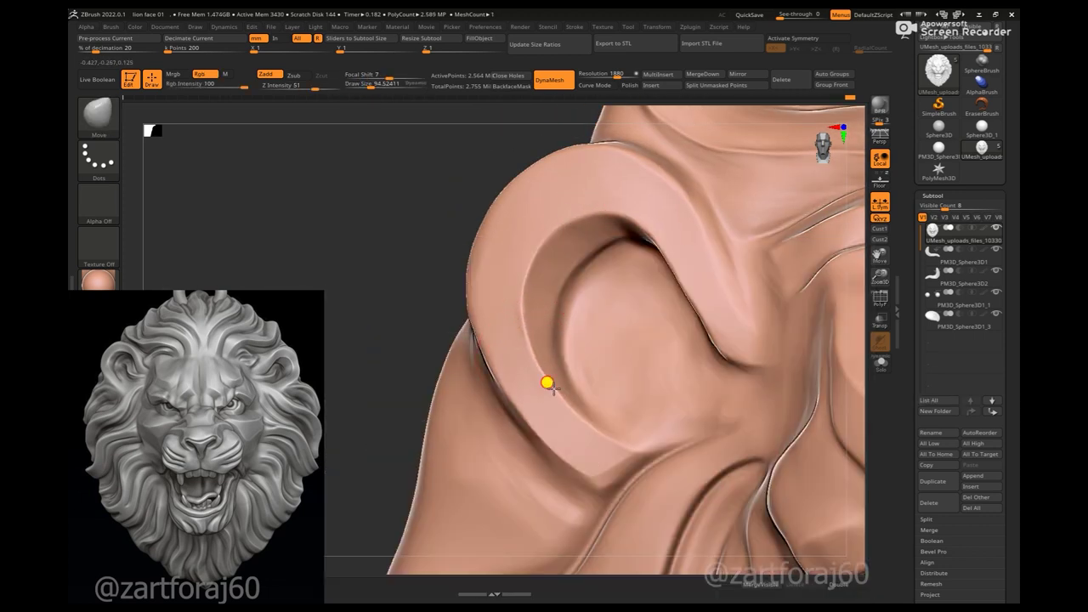
mouse_move(469, 325)
mouse_down()
mouse_move(515, 406)
mouse_move(578, 473)
mouse_up()
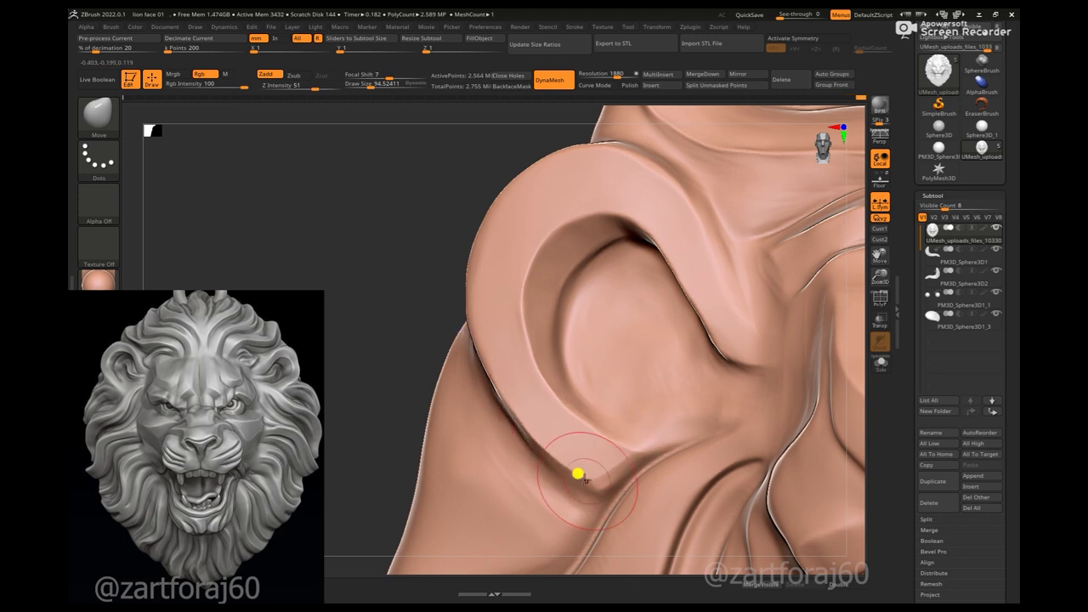
- Polish the ear bowl with hPolish into cleaner, smoother planes
key(b)
key(h)
key(p)
alt+right_drag(578, 474, 634, 330)
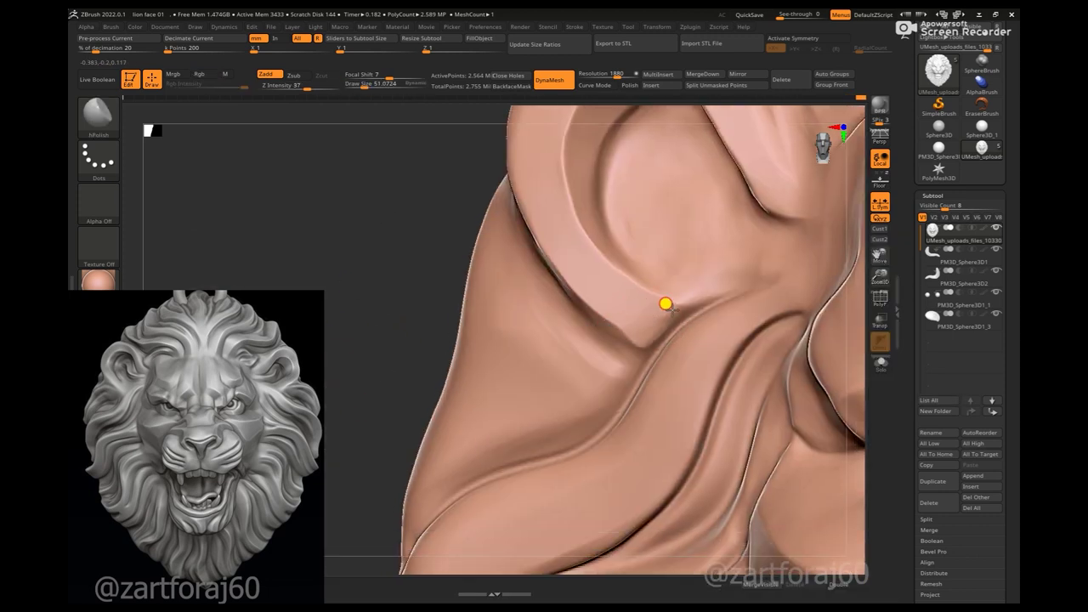
mouse_move(576, 260)
right_down()
mouse_move(534, 212)
mouse_move(444, 309)
mouse_move(542, 263)
right_up()
mouse_move(435, 258)
alt+right_down()
mouse_move(353, 246)
mouse_move(384, 260)
mouse_move(379, 289)
mouse_move(567, 260)
mouse_move(572, 306)
alt+right_up()
right_drag(497, 233, 624, 195)
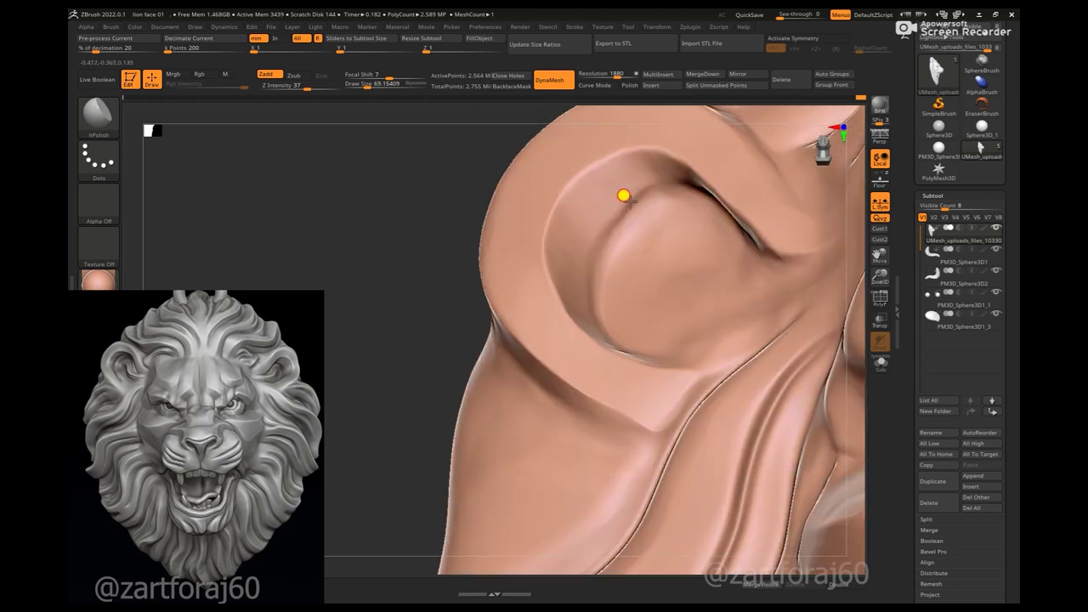
mouse_move(417, 263)
right_down()
mouse_move(712, 187)
mouse_move(612, 194)
right_up()
mouse_move(705, 192)
right_down()
mouse_move(377, 250)
mouse_move(590, 233)
right_up()
right_drag(552, 306, 583, 362)
right_drag(382, 331, 692, 304)
mouse_move(644, 346)
right_down()
mouse_move(675, 382)
mouse_move(673, 358)
right_up()
- Adjust the quick brush settings and review the ear and mane folds from several angles
key(space)
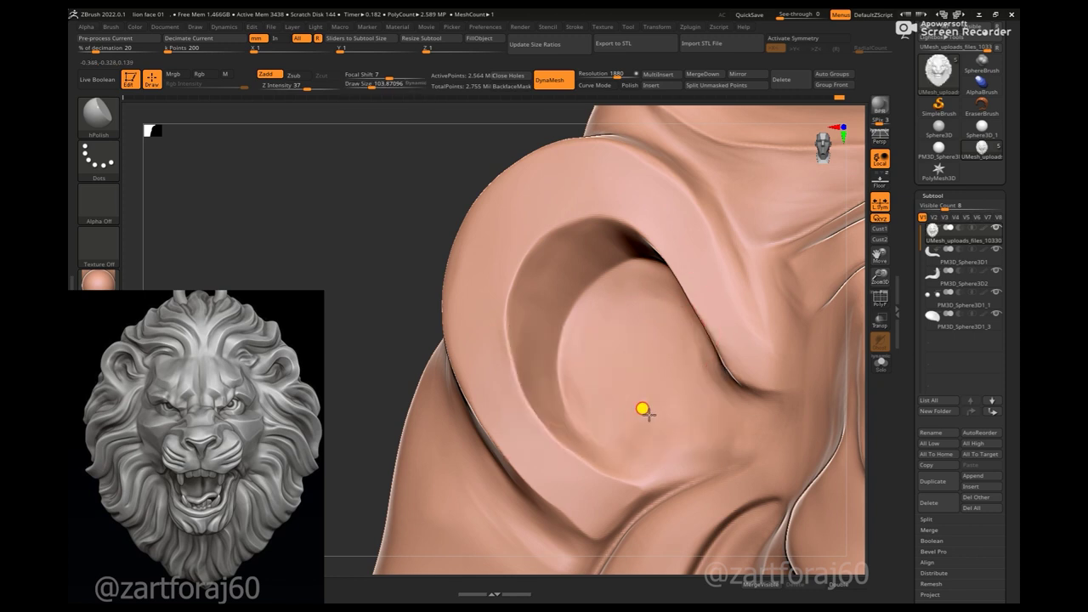
mouse_move(456, 272)
ctrl+right_down()
mouse_move(418, 238)
mouse_move(417, 197)
mouse_move(545, 317)
ctrl+right_up()
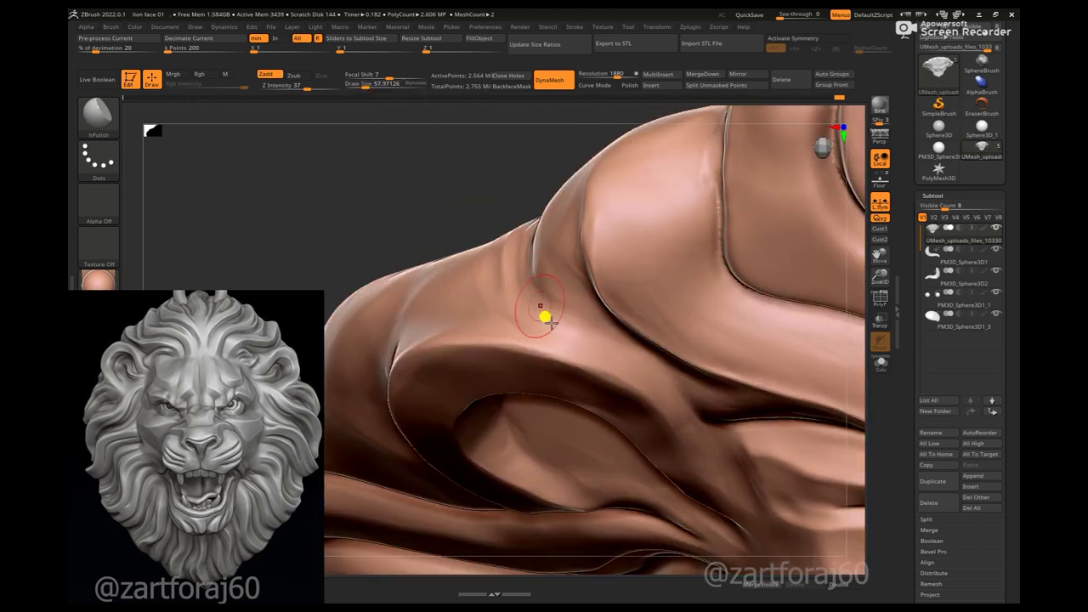
right_drag(435, 178, 484, 238)
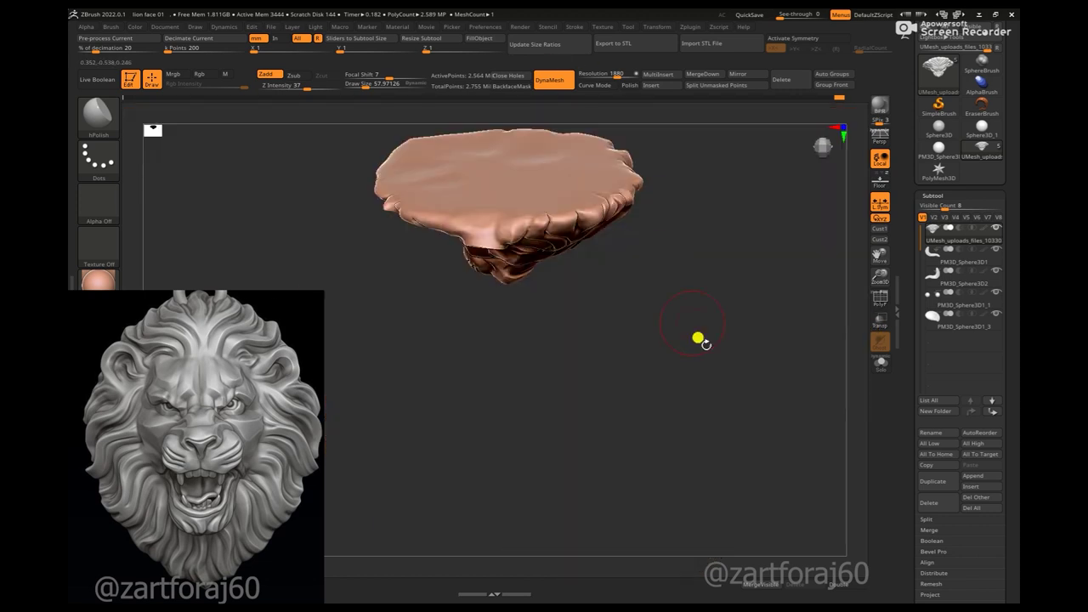
mouse_move(700, 340)
right_down()
mouse_move(428, 187)
mouse_move(406, 289)
mouse_move(425, 236)
mouse_move(369, 202)
mouse_move(381, 221)
mouse_move(349, 302)
mouse_move(673, 249)
right_up()
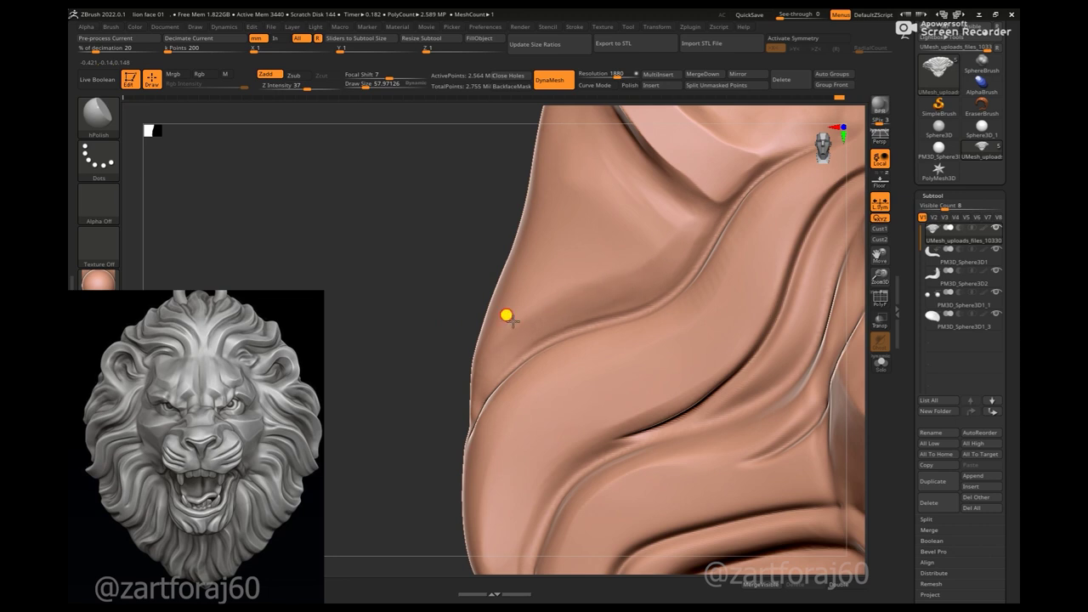
mouse_move(412, 329)
right_down()
mouse_move(501, 379)
mouse_move(384, 348)
mouse_move(411, 369)
right_up()
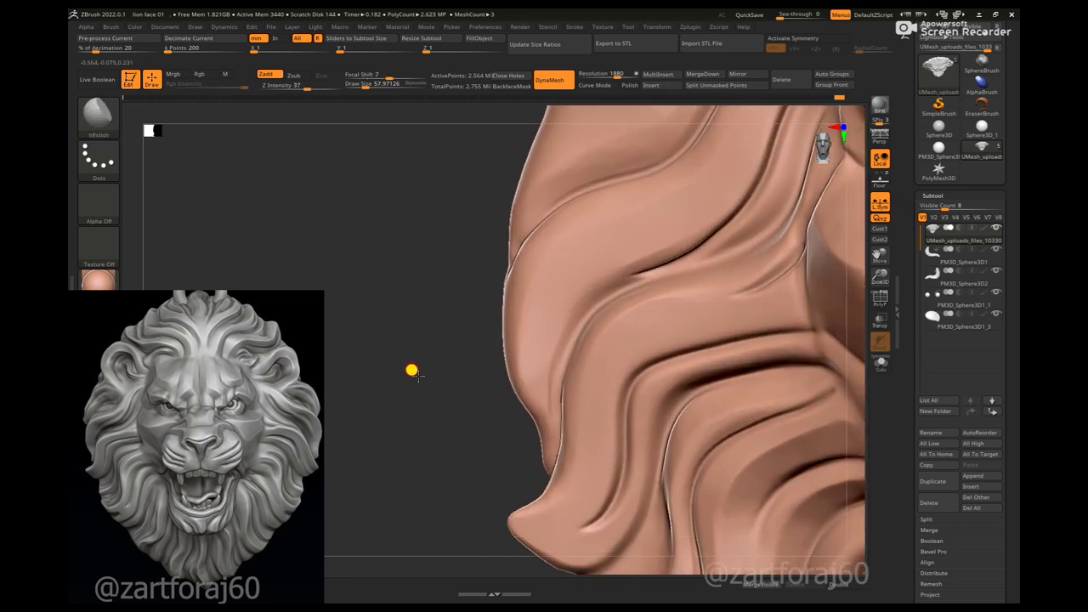
- Enlarge the Move brush to draw size about 151, then switch to Clay Buildup
key(b)
key(m)
key(v)
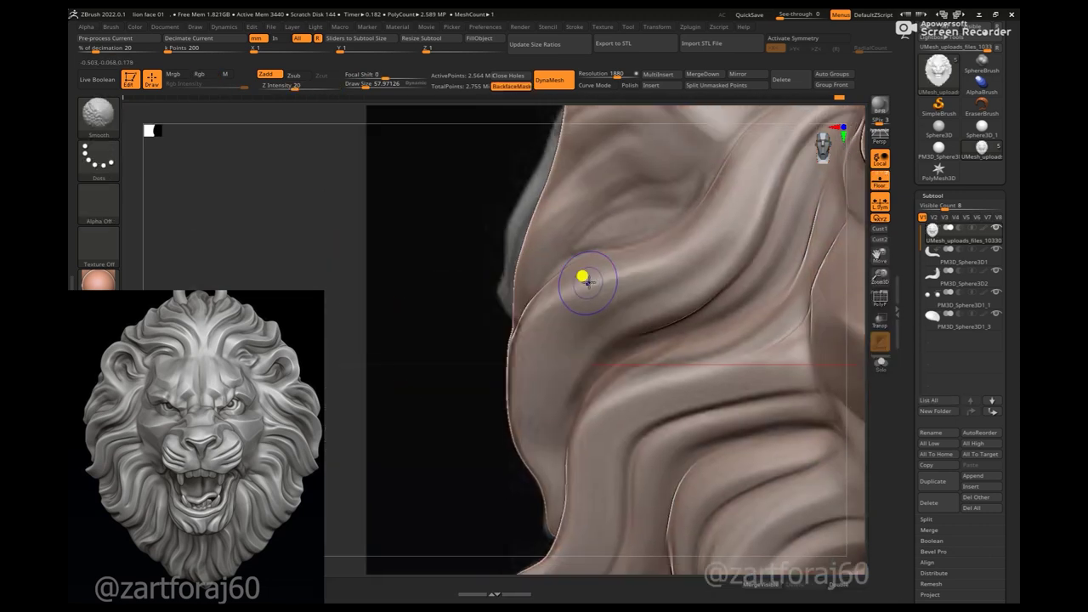
right_click(602, 267)
drag(602, 267, 548, 304)
key(b)
key(c)
key(b)
right_click(557, 266)
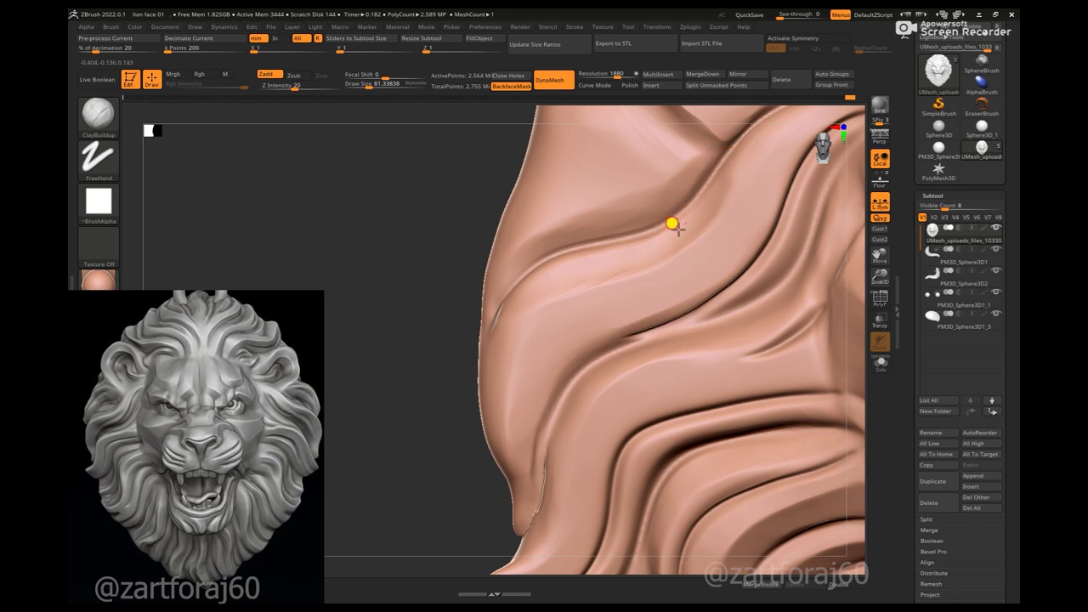
mouse_move(480, 307)
mouse_down()
mouse_move(420, 328)
mouse_move(389, 384)
mouse_move(603, 280)
mouse_move(591, 302)
mouse_up()
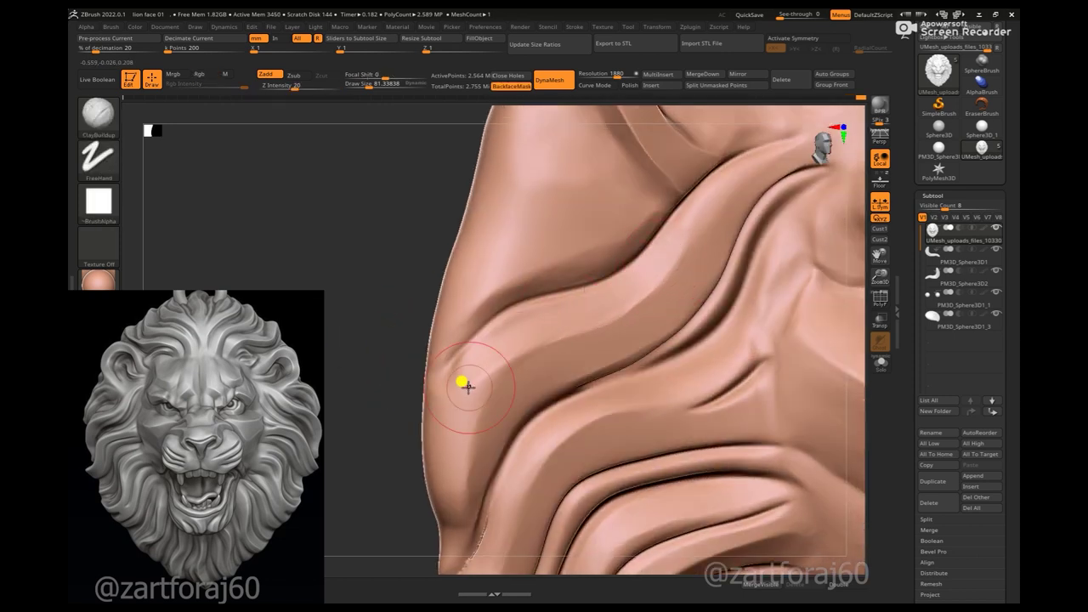
- Select hPolish and rotate to expose the mane folds on the lion's left edge
key(b)
key(h)
key(p)
key(space)
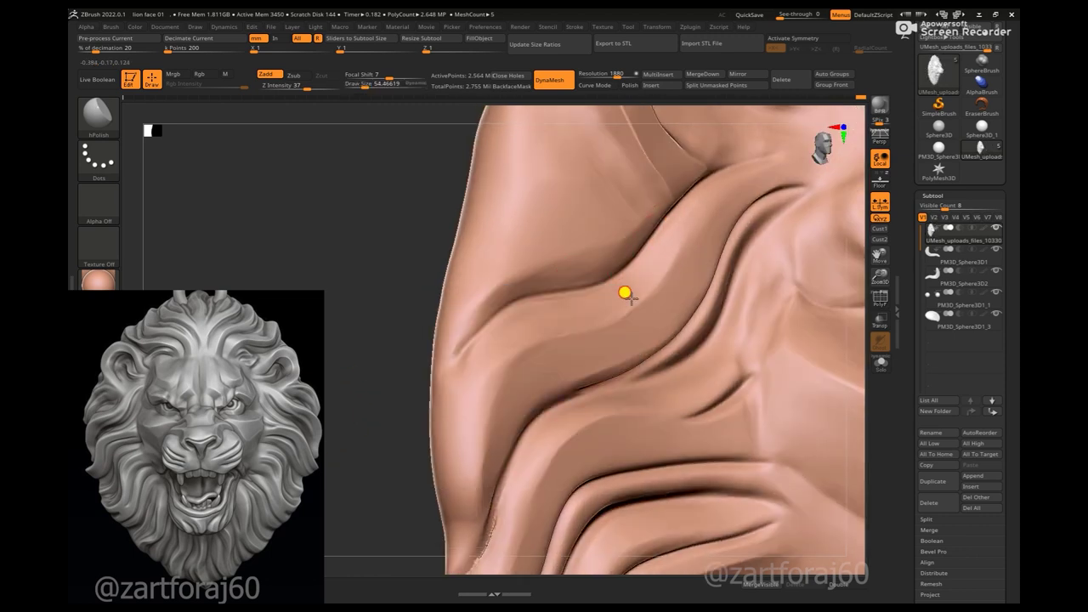
mouse_move(345, 364)
mouse_down()
mouse_move(479, 358)
mouse_move(447, 388)
mouse_up()
mouse_move(372, 418)
mouse_down()
mouse_move(414, 384)
mouse_move(382, 351)
mouse_move(389, 263)
mouse_move(389, 306)
mouse_move(444, 312)
mouse_move(504, 267)
mouse_up()
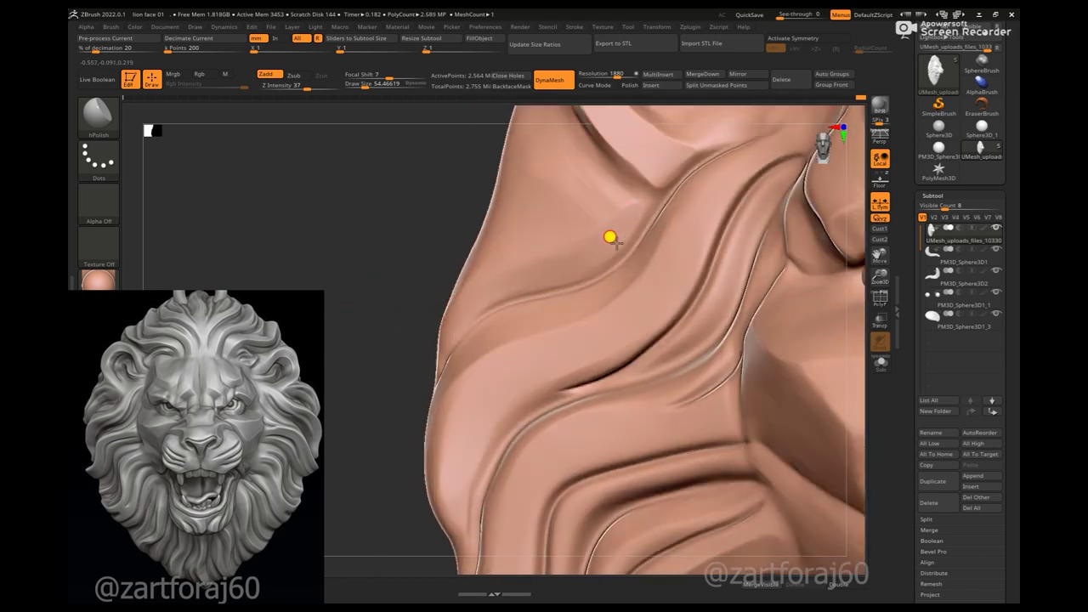
drag(610, 238, 603, 242)
mouse_move(542, 258)
mouse_down()
mouse_move(468, 292)
mouse_move(450, 274)
mouse_move(425, 369)
mouse_move(415, 147)
mouse_move(559, 243)
mouse_move(535, 291)
mouse_up()
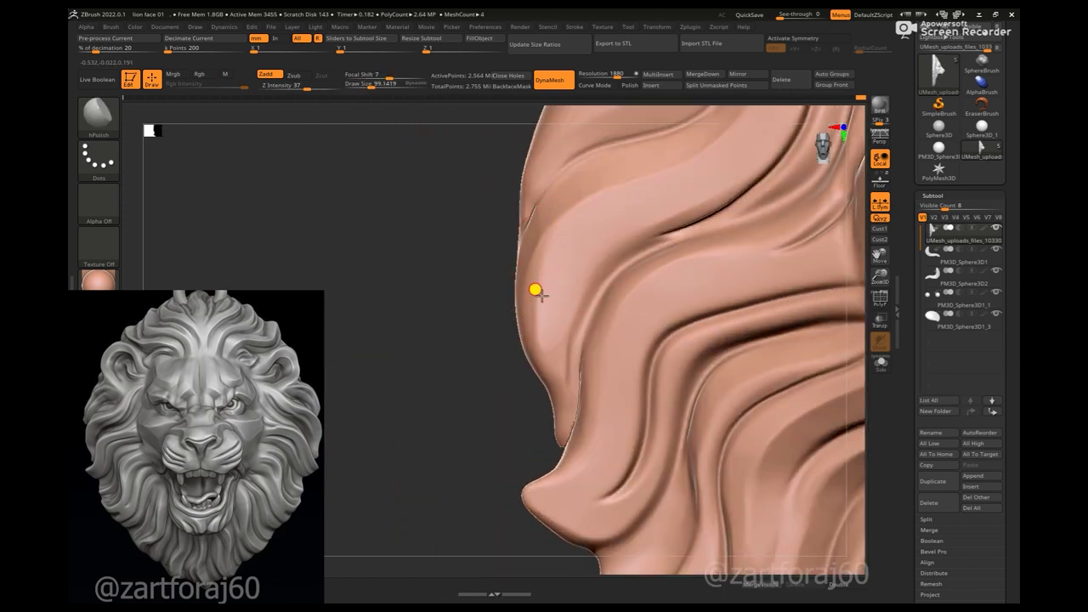
drag(530, 338, 542, 362)
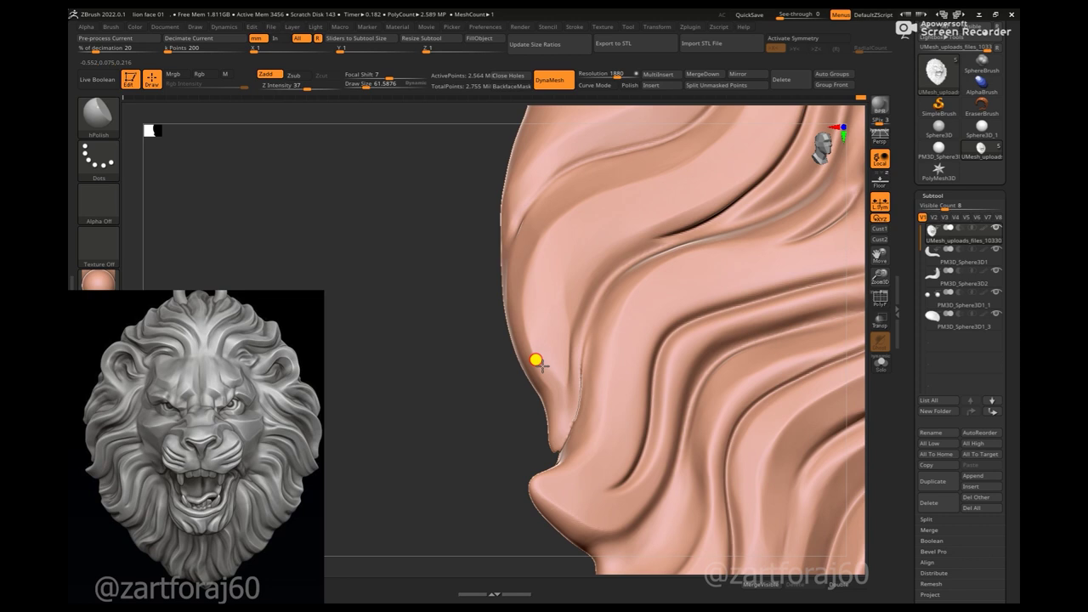
- Soften the left mane folds with two strokes and carve a crease along the fold
drag(562, 321, 590, 246)
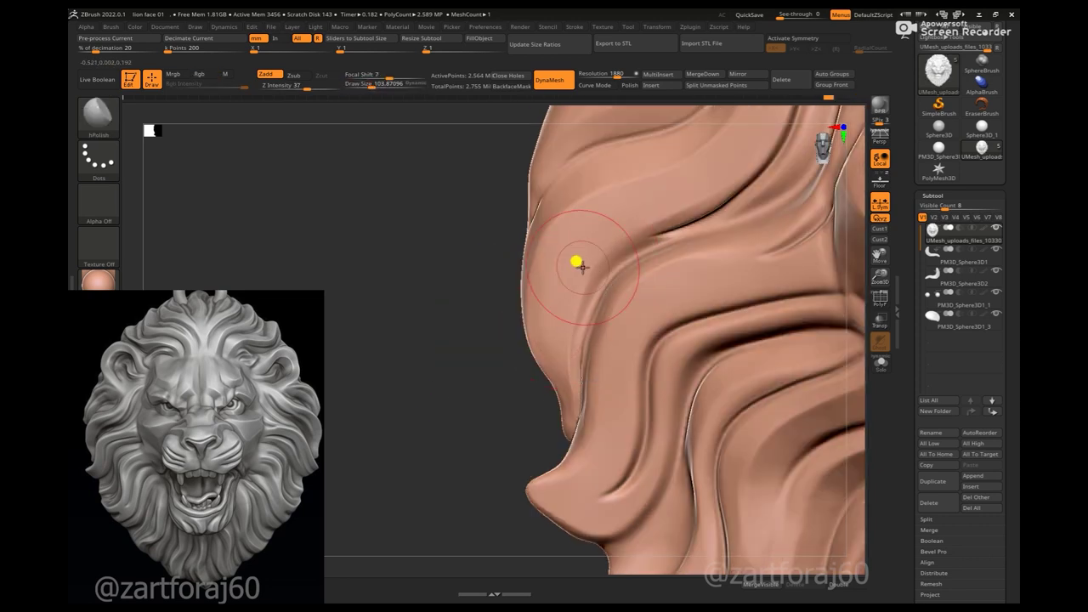
mouse_move(648, 206)
mouse_down()
mouse_move(481, 377)
mouse_move(559, 292)
mouse_move(413, 239)
mouse_move(425, 343)
mouse_move(535, 328)
mouse_move(535, 291)
mouse_up()
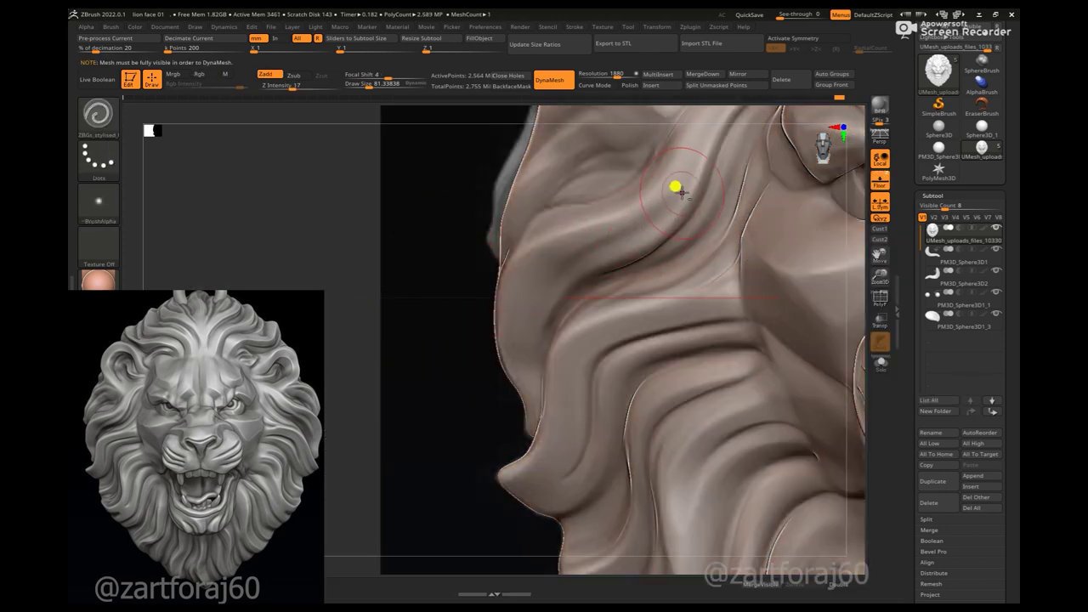
drag(363, 376, 479, 417)
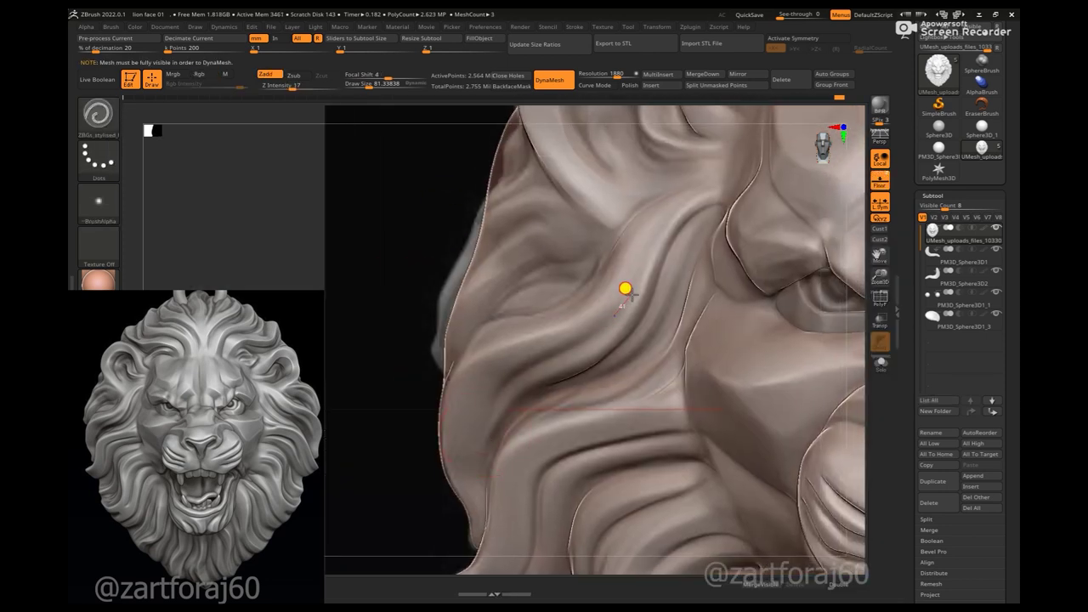
drag(625, 289, 558, 350)
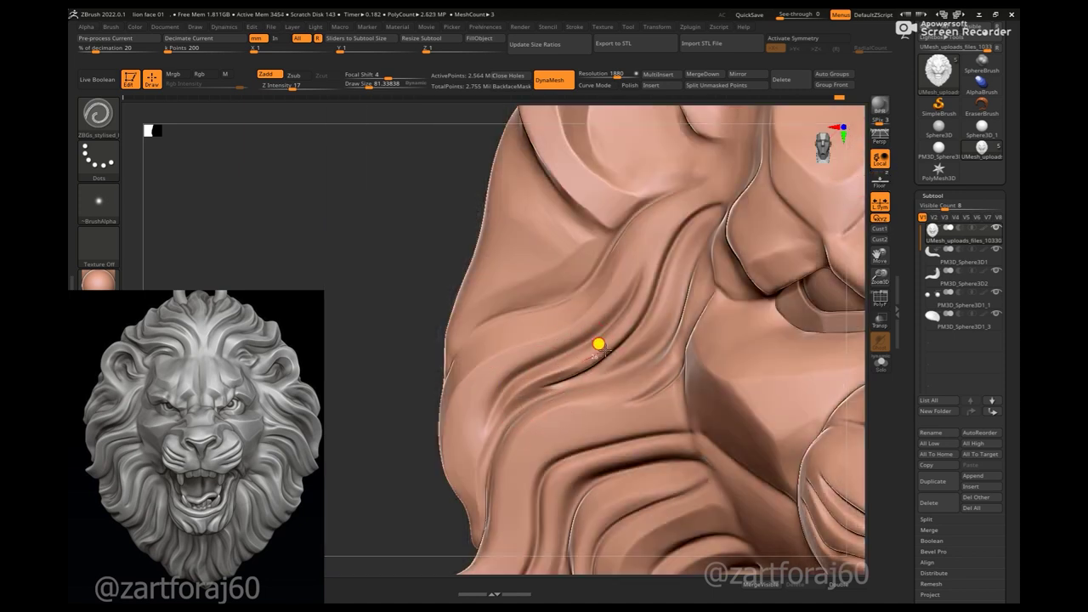
shift+drag(637, 284, 500, 402)
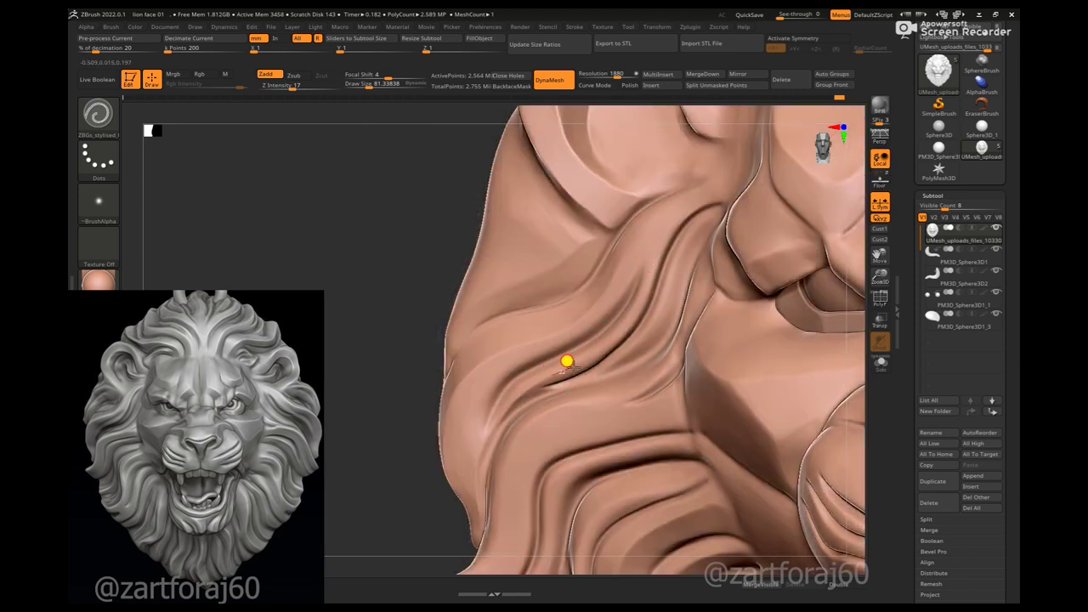
shift+drag(621, 327, 493, 409)
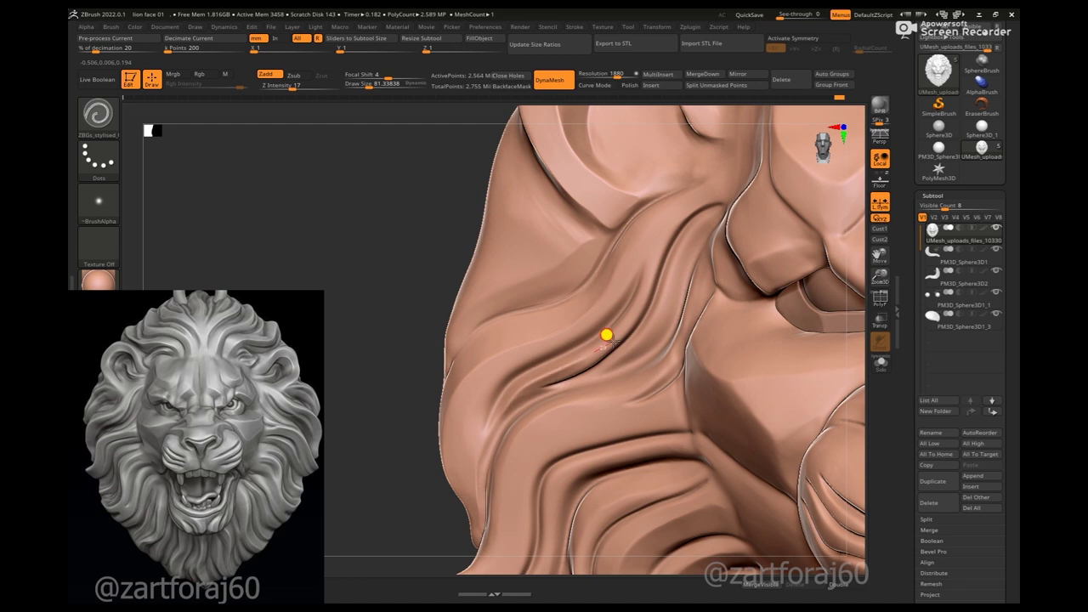
mouse_move(636, 295)
mouse_down()
mouse_move(649, 247)
mouse_move(685, 197)
mouse_move(627, 332)
mouse_up()
- Switch to the Move brush and push the mane folds along a stroke
key(b)
key(m)
key(v)
mouse_move(652, 236)
alt+right_down()
mouse_move(591, 252)
mouse_move(681, 226)
alt+right_up()
mouse_move(681, 226)
mouse_down()
mouse_move(719, 162)
mouse_move(791, 209)
mouse_up()
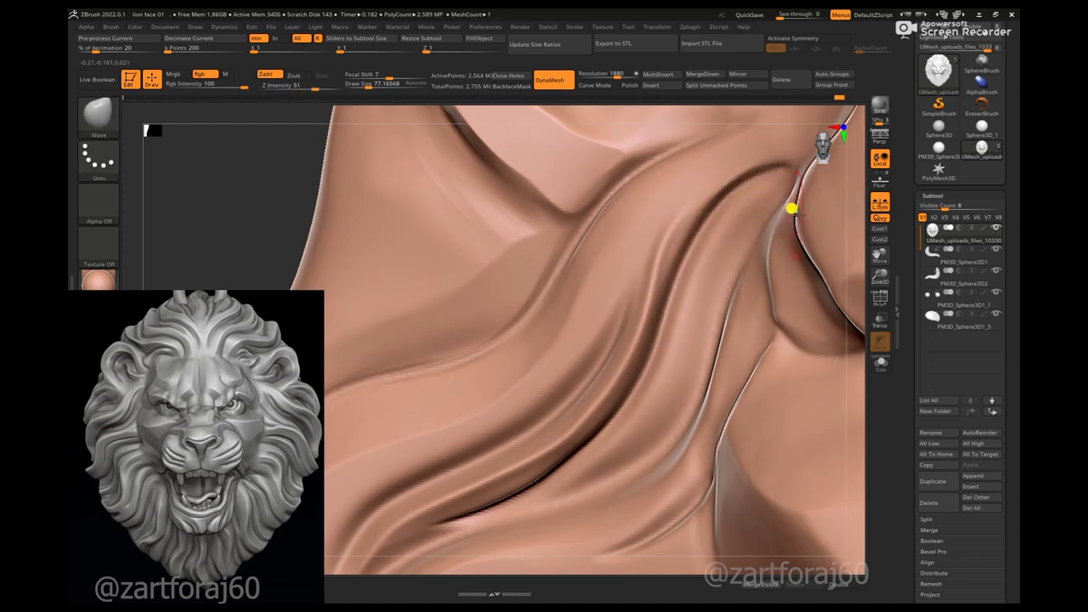
- Stroke the jaw-side mane fold with ZBGs_stylised and bulge the outer mane contour leftward
key(b)
click(831, 246)
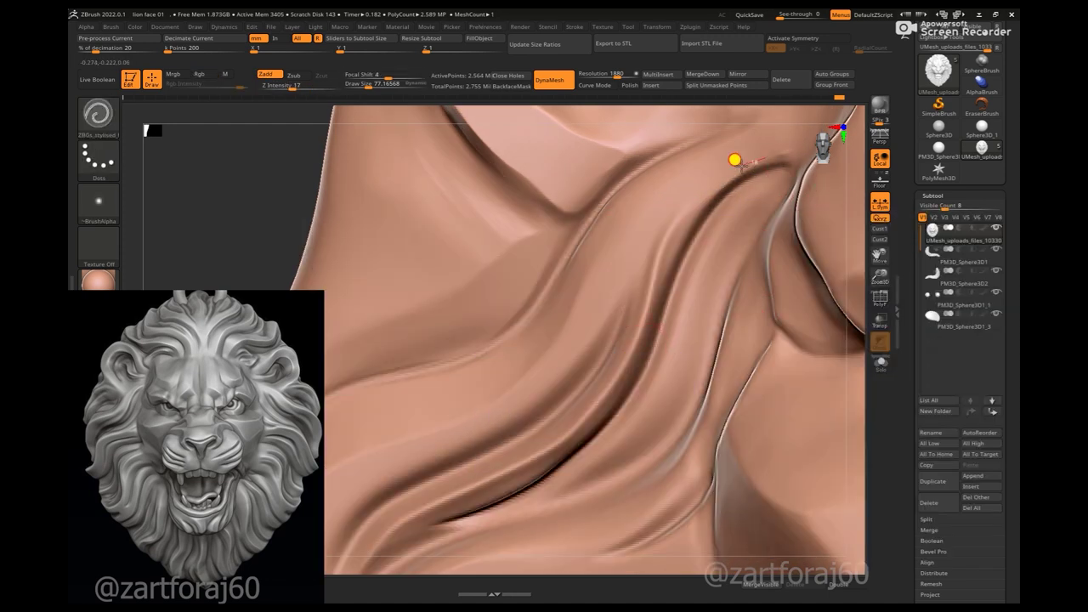
drag(717, 189, 769, 150)
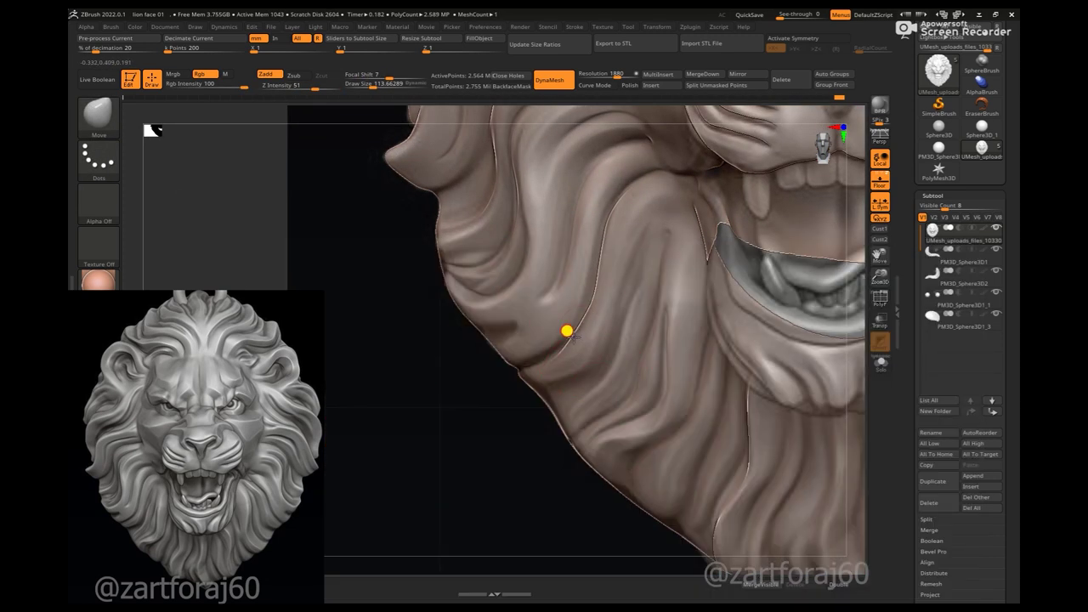
drag(542, 364, 515, 366)
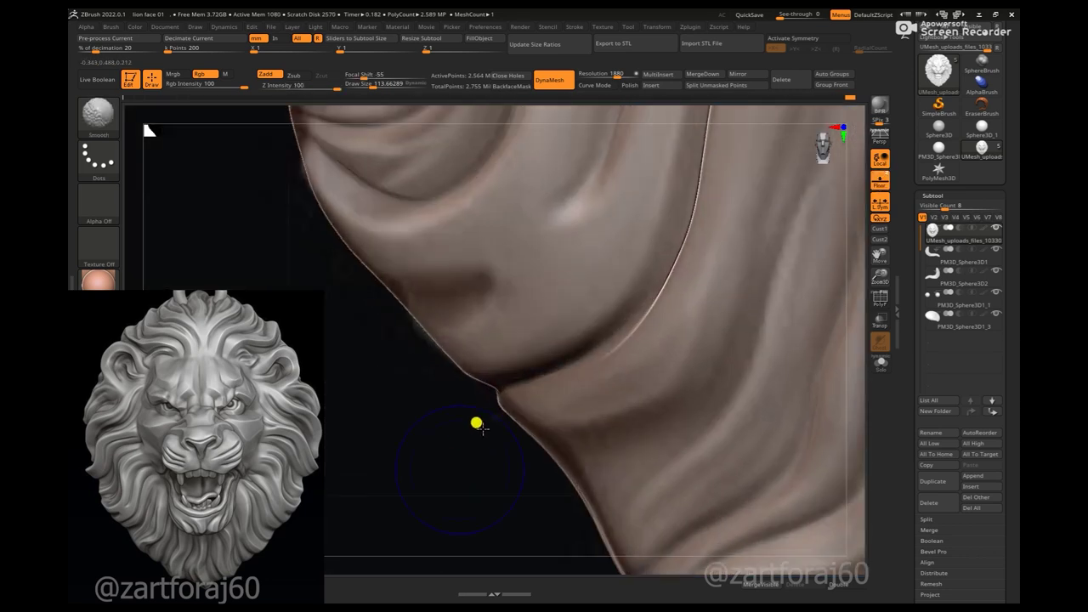
- Add a small crease to the mane with ZBGs_stylised
key(b)
click(687, 266)
drag(495, 273, 469, 284)
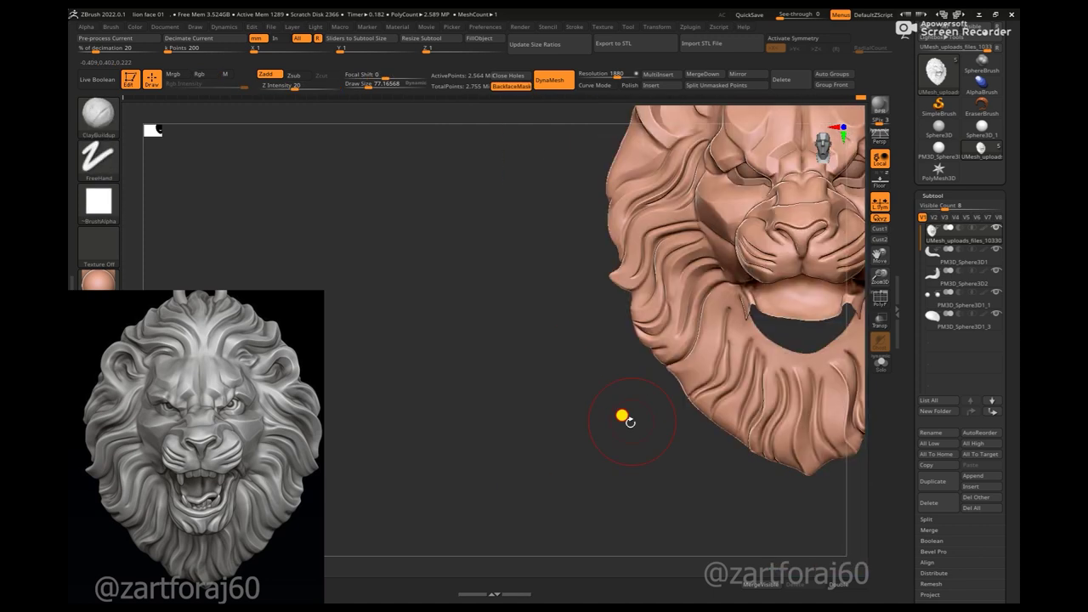
- Leave solo view for the normal shaded model and switch to Smooth
key(b)
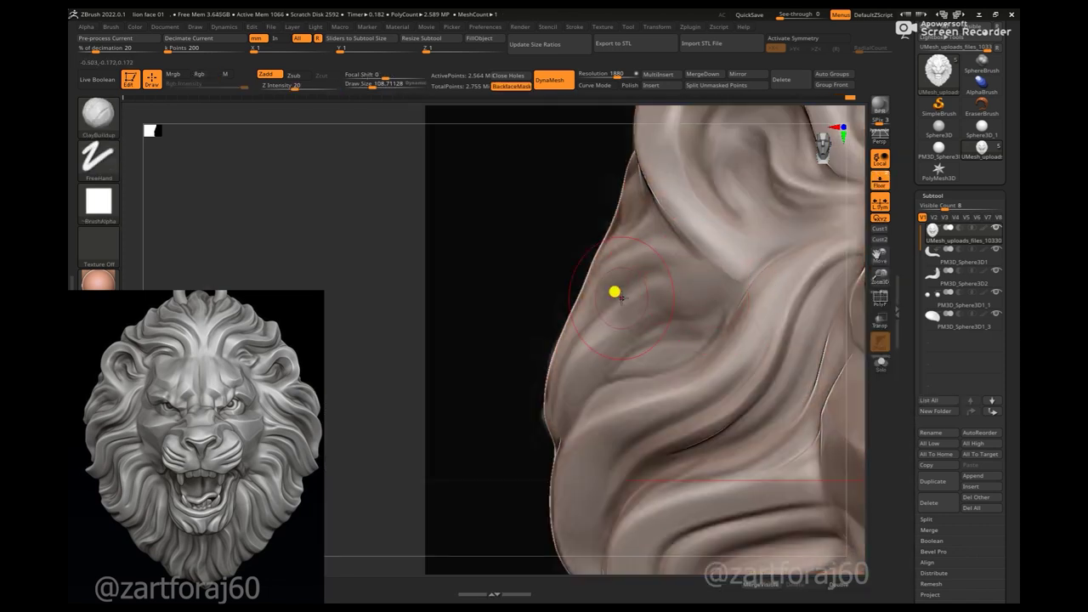
key(shift+p)
key(bracketleft)
key(shift)
- Carve a crease along the outer left mane edge with ZBGs_stylised, rotating to check it
key(b)
key(h)
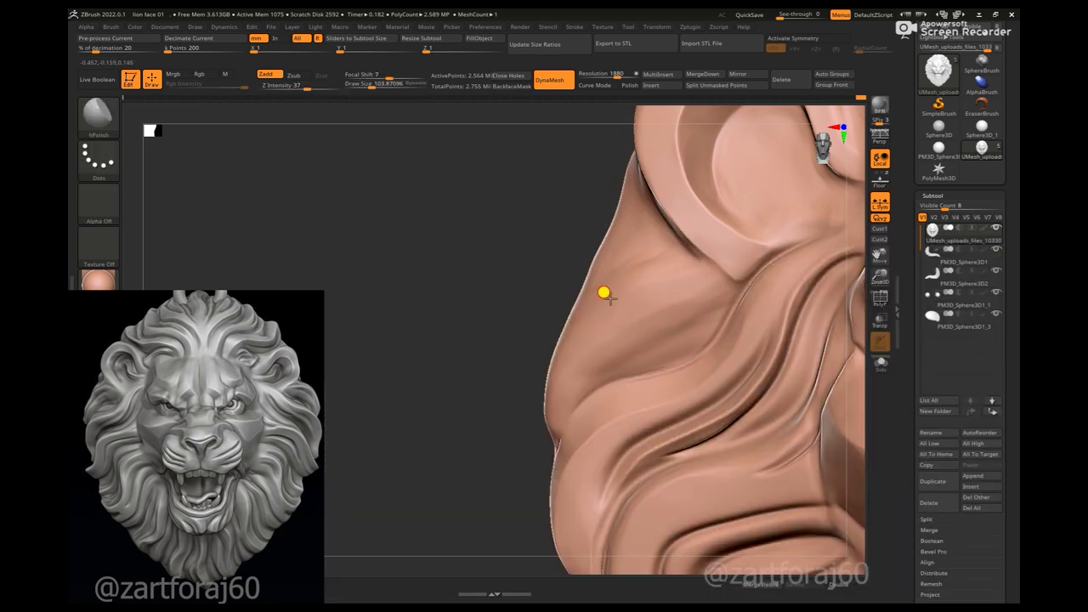
key(b)
click(802, 274)
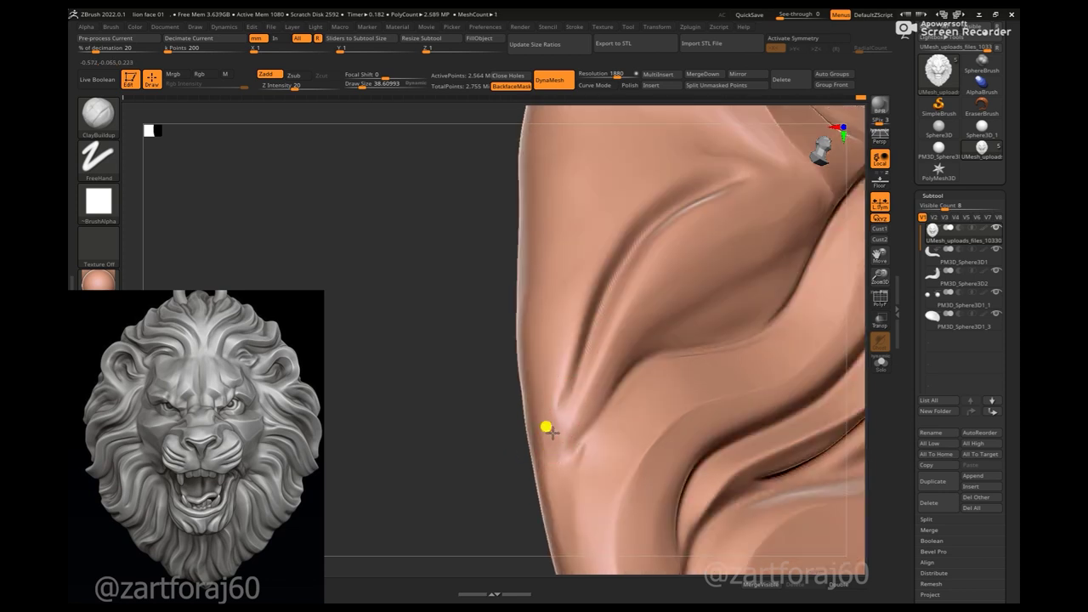
drag(549, 429, 565, 404)
drag(540, 449, 581, 300)
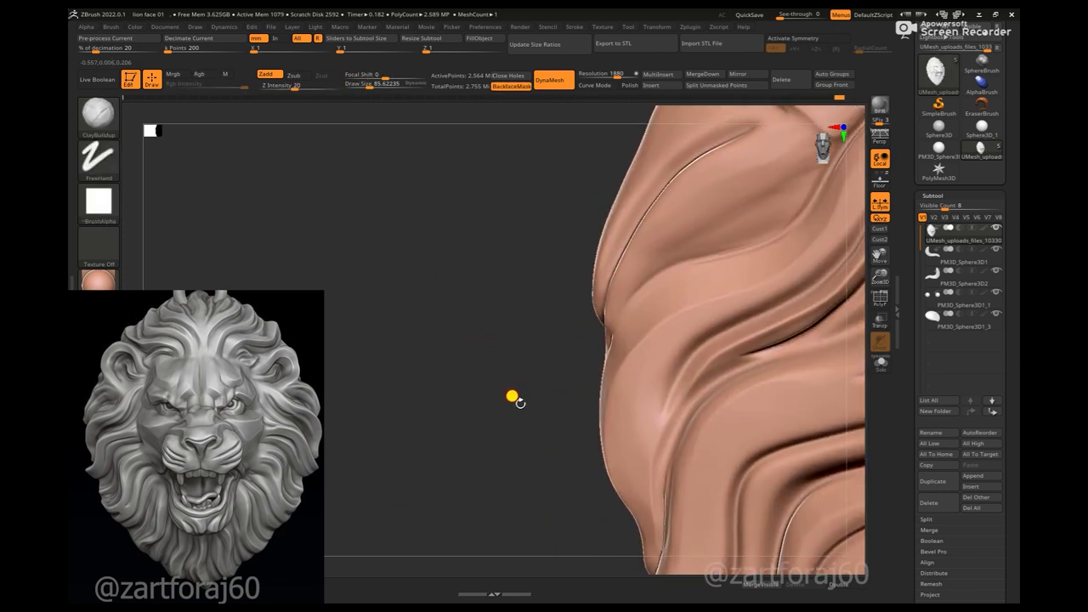
key(b)
click(853, 266)
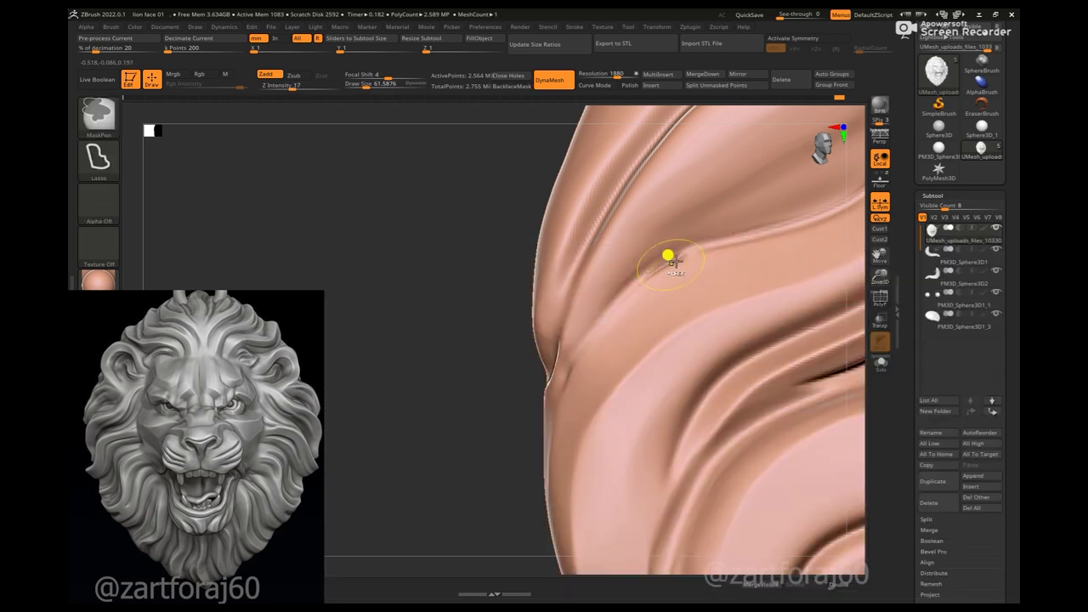
- Reframe the mane curves while trying Move and then picking ZBGs_stylised
drag(485, 448, 576, 345)
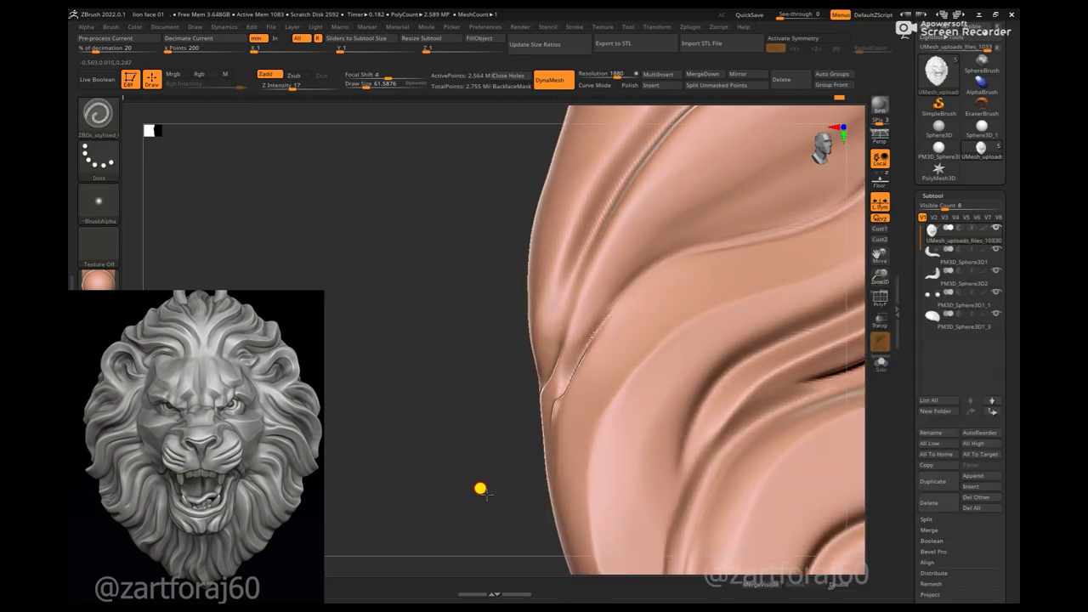
drag(479, 488, 604, 297)
mouse_move(546, 465)
mouse_down()
mouse_move(425, 447)
mouse_move(544, 417)
mouse_up()
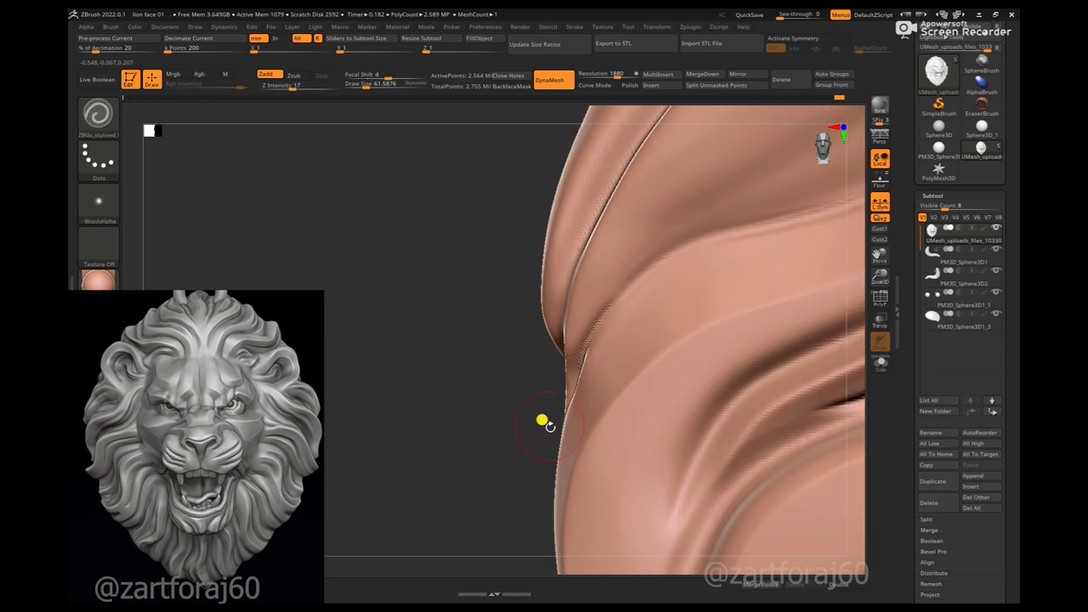
key(b)
key(m)
key(v)
alt+drag(530, 376, 464, 321)
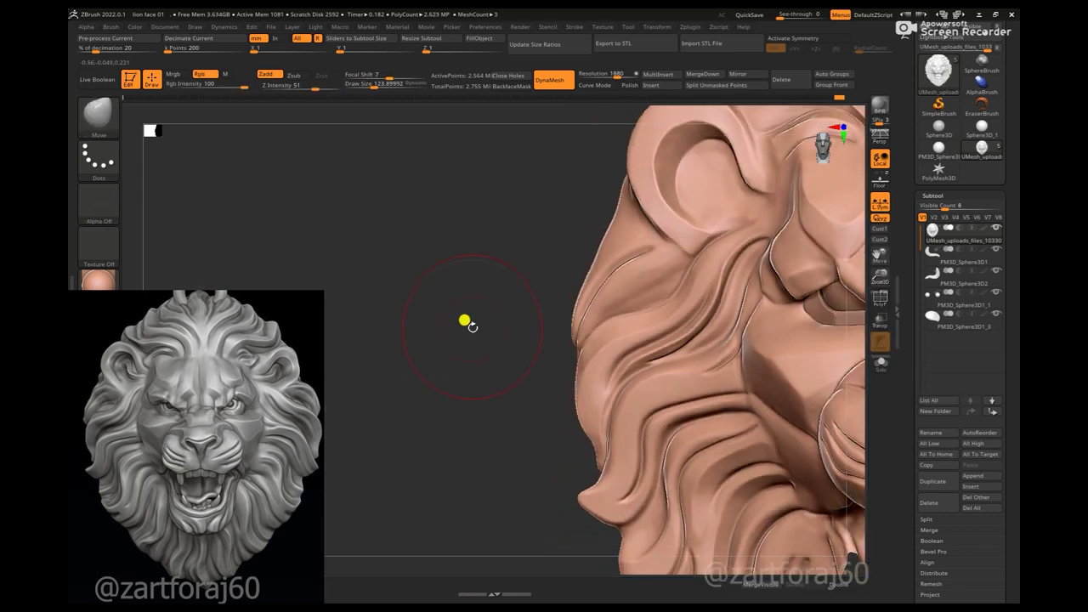
alt+drag(501, 352, 444, 422)
key(b)
click(791, 268)
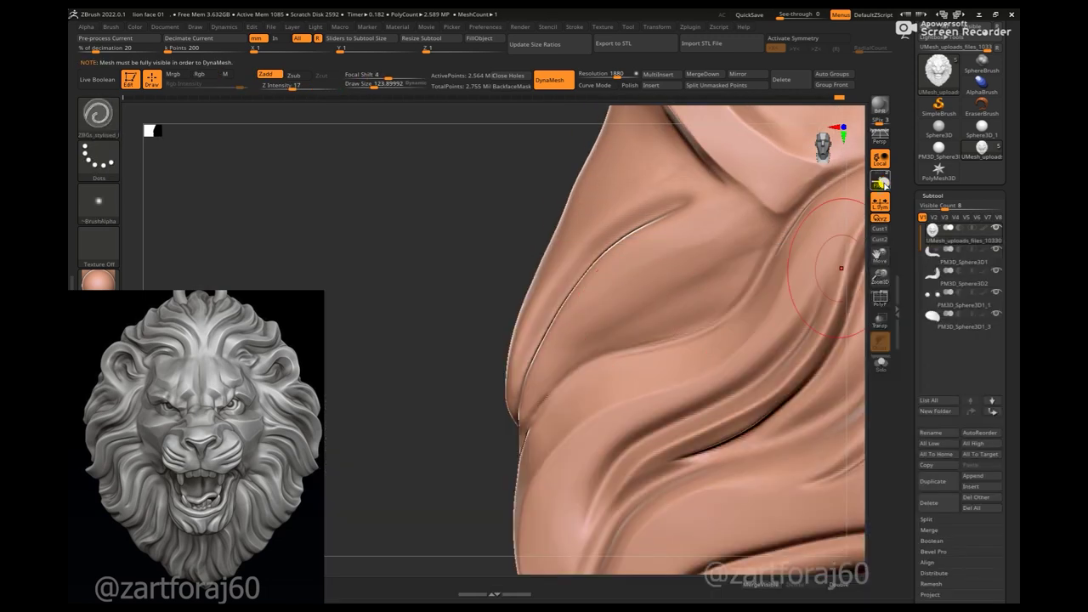
drag(847, 232, 547, 280)
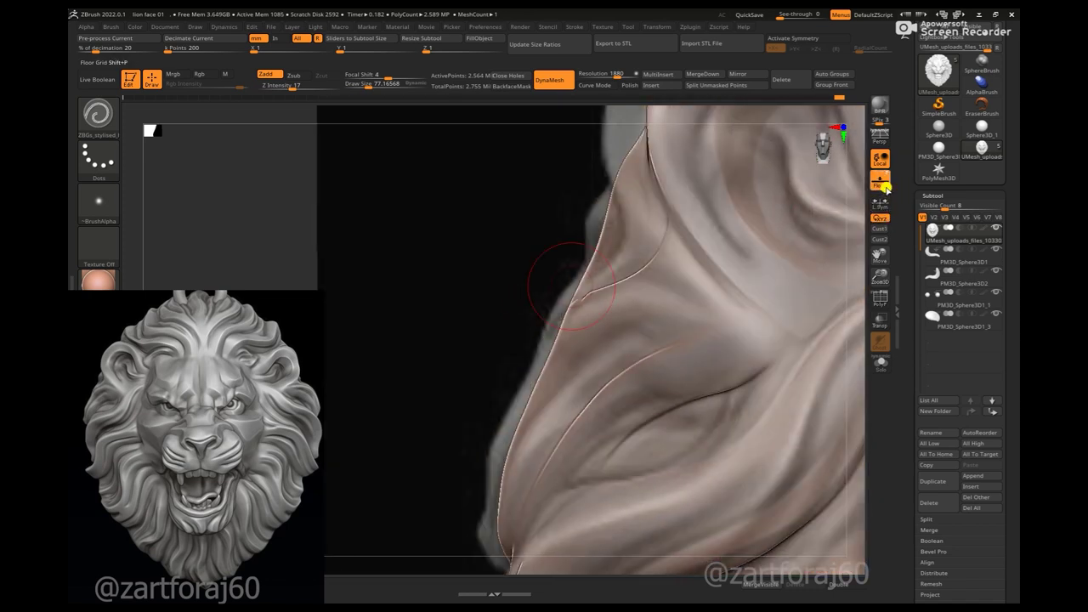
- Switch to Clay Buildup and rotate toward the face and ear side of the fold
key(b)
key(c)
key(b)
drag(460, 387, 644, 292)
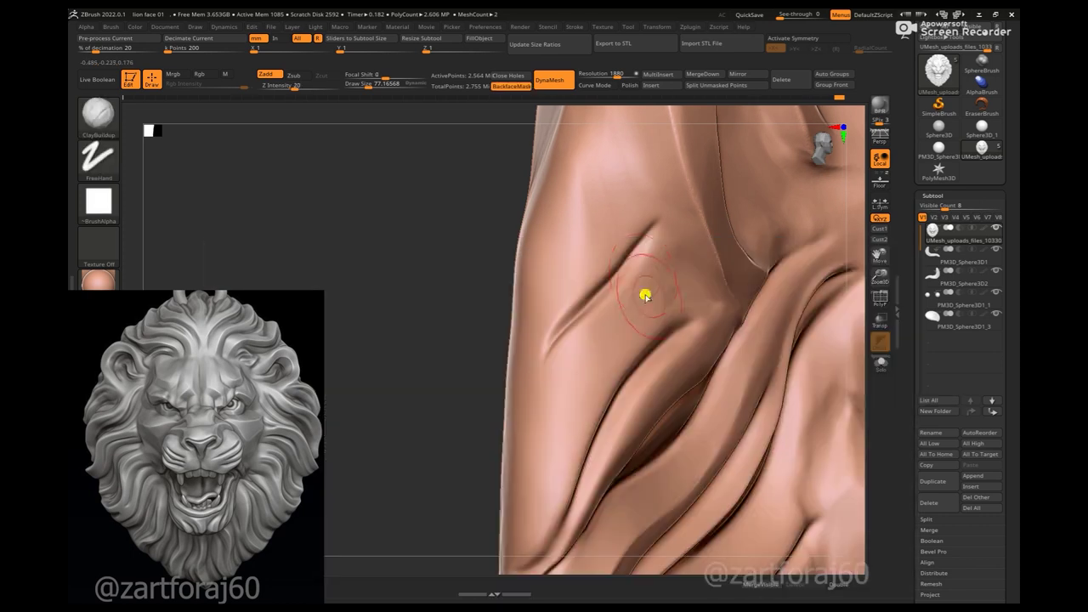
mouse_move(537, 284)
mouse_down()
mouse_move(640, 218)
mouse_move(574, 280)
mouse_move(369, 291)
mouse_up()
mouse_move(557, 271)
mouse_down()
mouse_move(530, 286)
mouse_move(562, 278)
mouse_up()
mouse_move(464, 328)
mouse_down()
mouse_move(422, 360)
mouse_move(450, 380)
mouse_move(493, 301)
mouse_move(555, 300)
mouse_up()
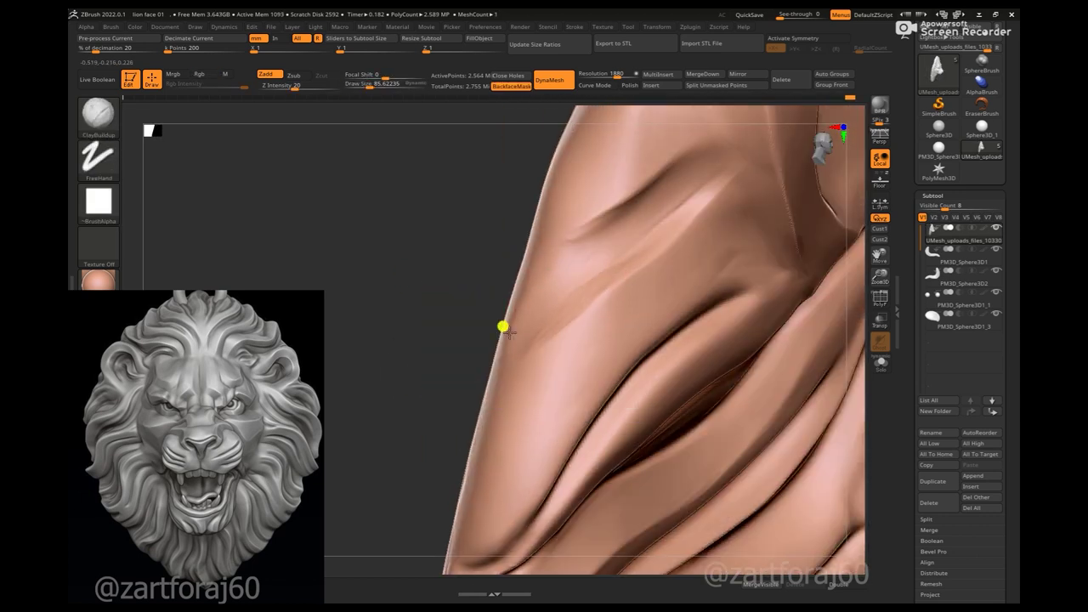
drag(504, 327, 446, 311)
- Return to Clay Buildup after briefly picking Move, turning the fold to view its other side
key(b)
key(m)
key(v)
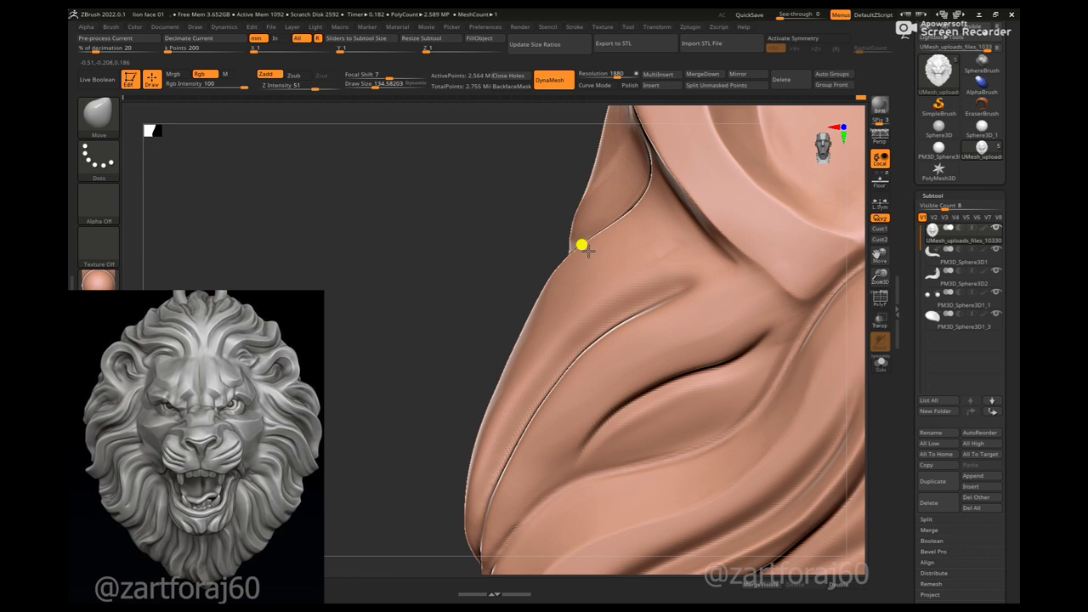
key(b)
drag(517, 348, 459, 267)
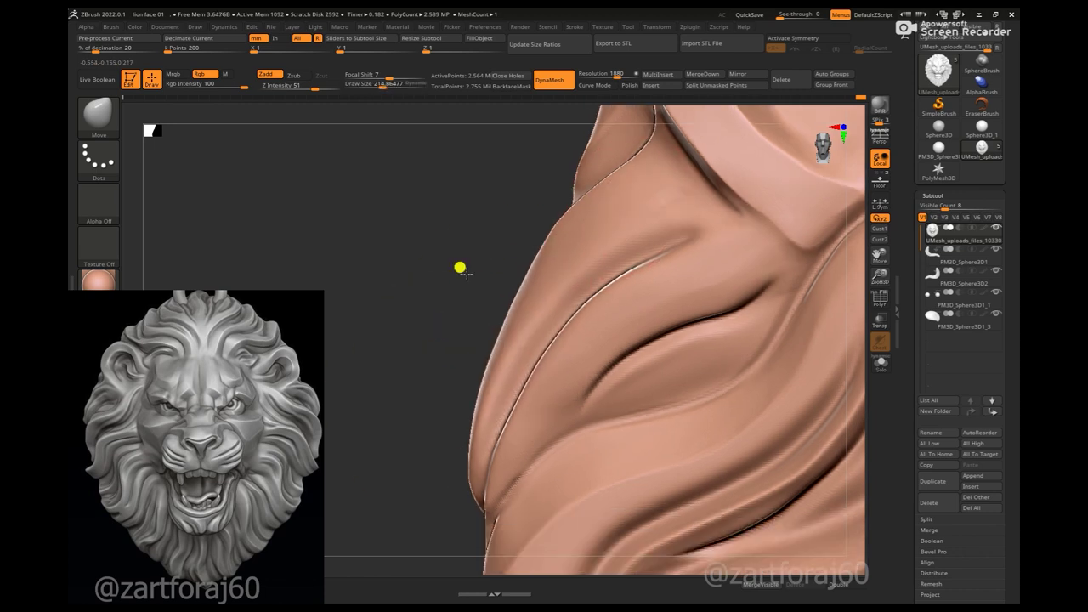
key(b)
key(c)
key(b)
mouse_move(498, 308)
mouse_down()
mouse_move(421, 380)
mouse_move(417, 343)
mouse_up()
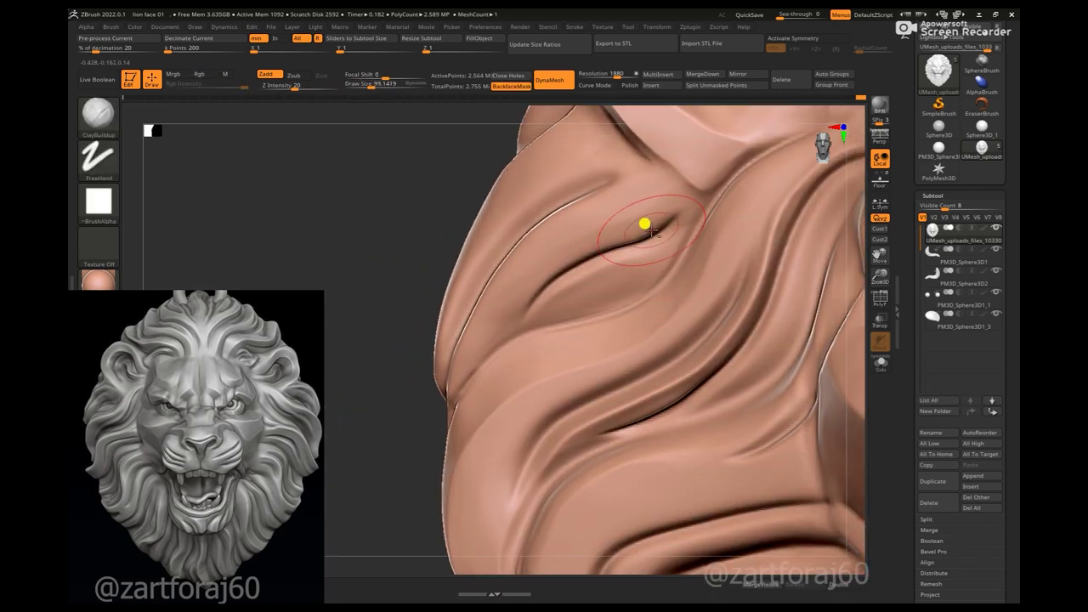
mouse_move(420, 334)
mouse_down()
mouse_move(557, 273)
mouse_move(639, 215)
mouse_up()
- Set draw size to about 114 and build up the mane fold along its upper crease
key(space)
drag(535, 282, 595, 282)
drag(673, 198, 587, 234)
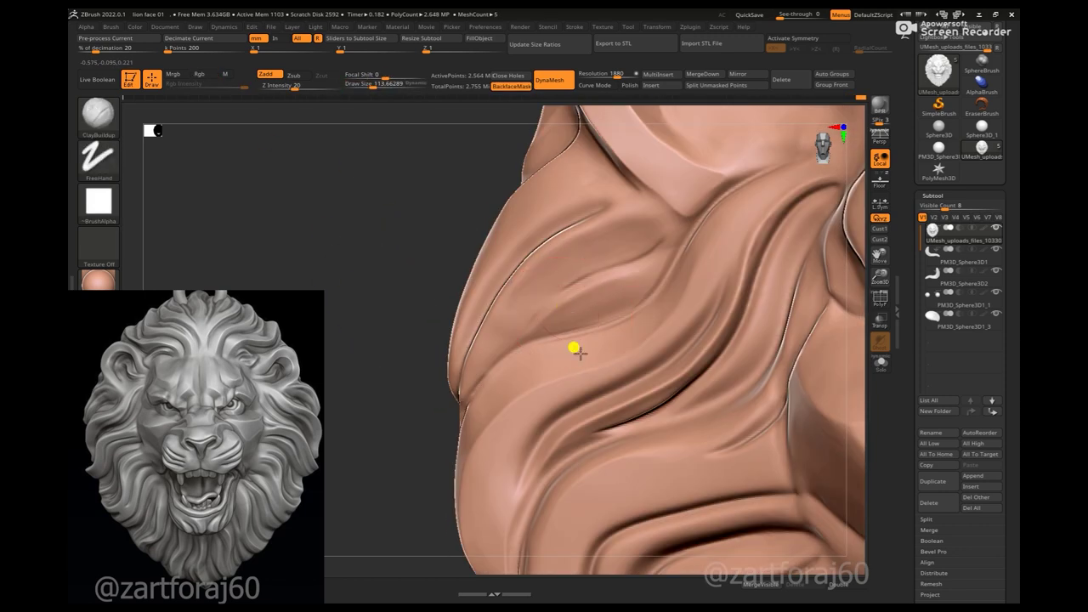
mouse_move(355, 275)
alt+mouse_down()
mouse_move(421, 207)
mouse_move(474, 255)
mouse_move(561, 221)
alt+mouse_up()
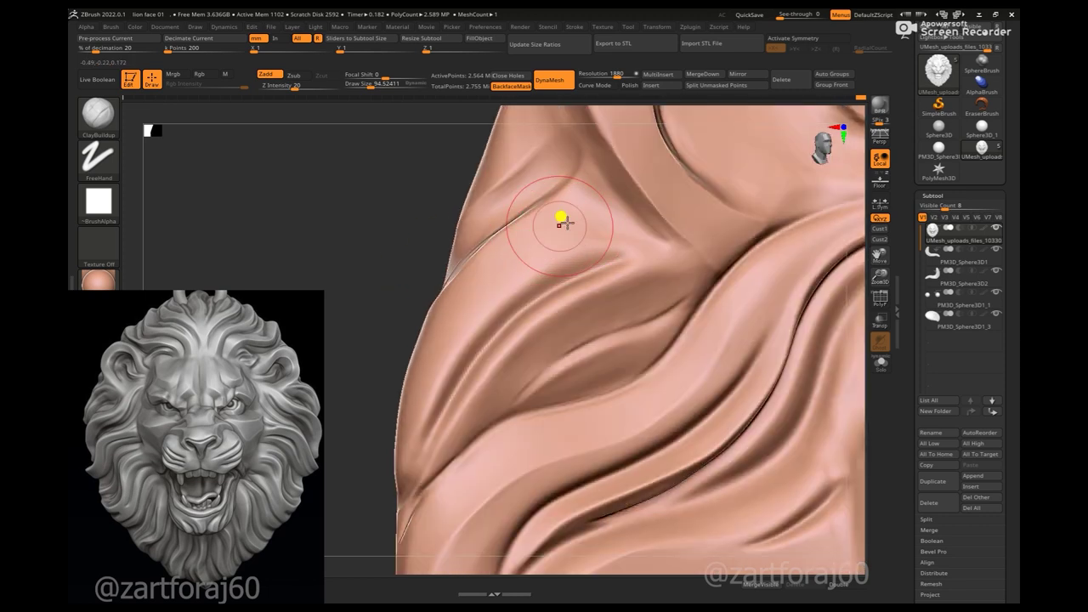
mouse_move(431, 296)
mouse_down()
mouse_move(486, 301)
mouse_move(425, 374)
mouse_up()
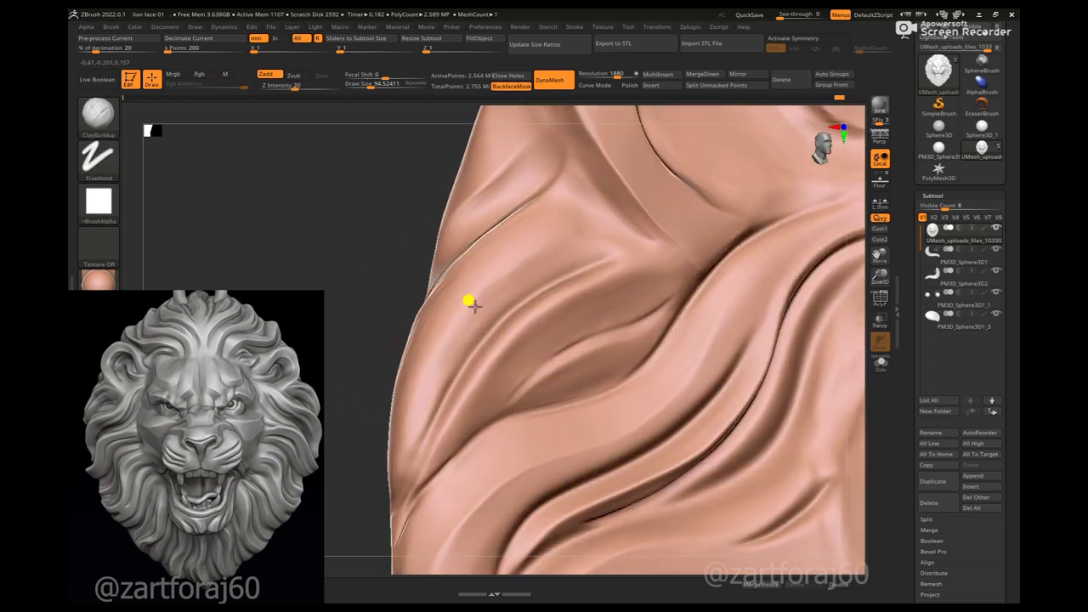
key(f)
mouse_move(289, 170)
alt+mouse_down()
mouse_move(338, 379)
mouse_move(503, 384)
mouse_move(461, 268)
mouse_move(488, 248)
mouse_move(413, 219)
mouse_move(434, 214)
alt+mouse_up()
right_click(450, 234)
- Frame the lion head and zoom front-on into the mane above the forehead
key(f)
mouse_move(619, 237)
mouse_down()
mouse_move(340, 212)
mouse_move(806, 219)
mouse_move(535, 331)
mouse_move(510, 174)
mouse_up()
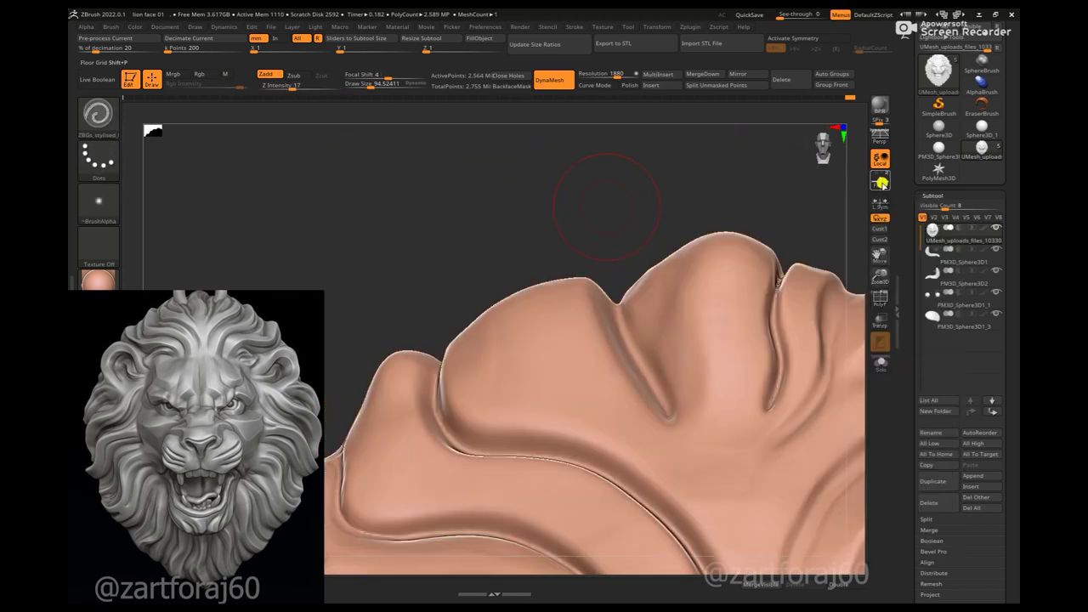
alt+drag(590, 195, 594, 375)
shift+drag(492, 328, 562, 364)
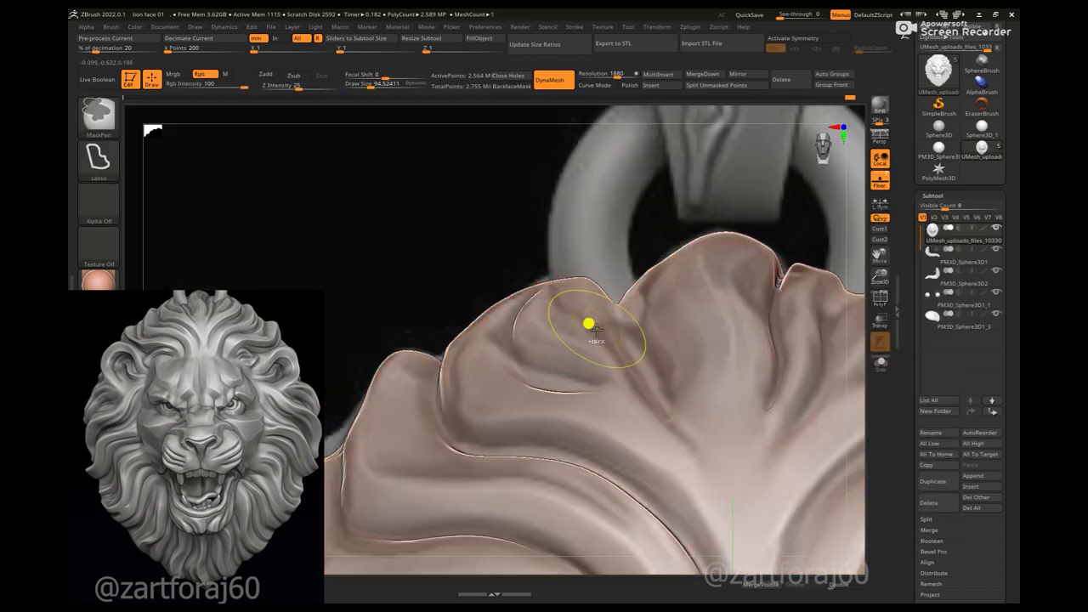
mouse_move(584, 228)
mouse_down()
mouse_move(513, 195)
mouse_move(502, 224)
mouse_up()
mouse_move(573, 176)
alt+mouse_down()
mouse_move(493, 114)
mouse_move(515, 127)
alt+mouse_up()
- Select ClayBuildup and work around the upper mane locks, adding clay along their ridges
key(b)
key(space)
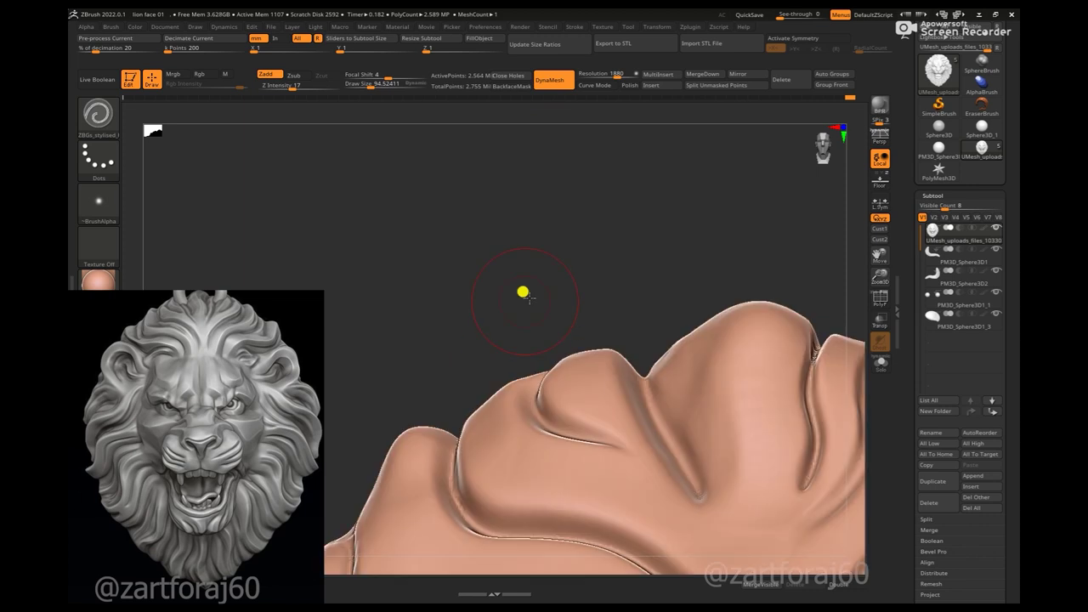
key(b)
key(c)
key(b)
mouse_move(590, 260)
alt+mouse_down()
mouse_move(556, 349)
mouse_move(848, 284)
mouse_move(544, 360)
alt+mouse_up()
drag(558, 302, 530, 361)
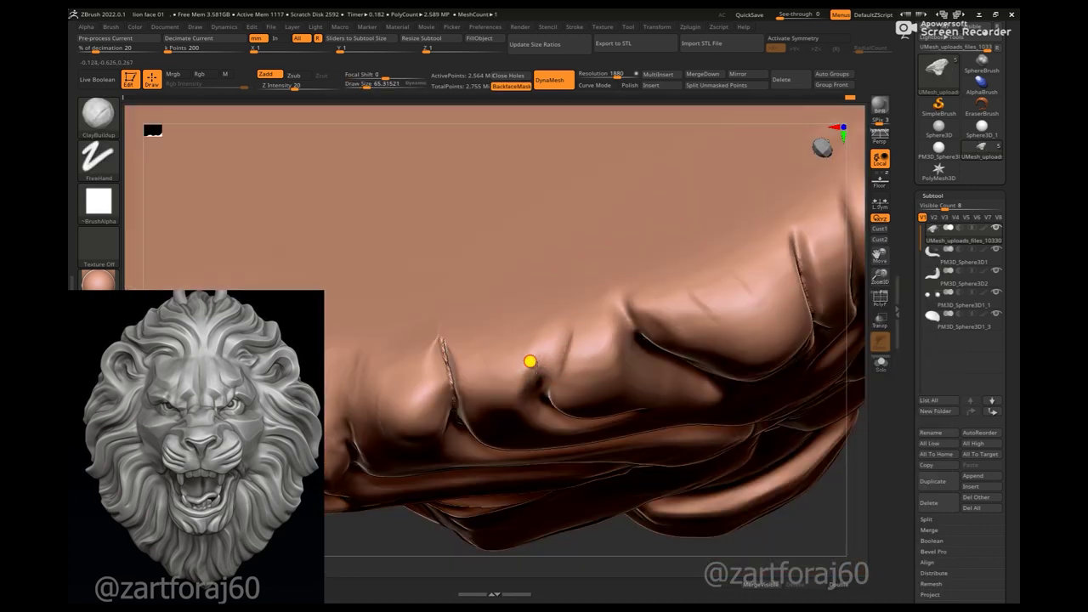
mouse_move(544, 317)
mouse_down()
mouse_move(824, 349)
mouse_move(533, 280)
mouse_move(450, 372)
mouse_move(459, 410)
mouse_move(485, 369)
mouse_move(510, 260)
mouse_move(515, 343)
mouse_move(484, 442)
mouse_up()
mouse_move(454, 250)
mouse_down()
mouse_move(570, 267)
mouse_move(482, 399)
mouse_move(644, 238)
mouse_move(564, 194)
mouse_move(705, 297)
mouse_move(473, 296)
mouse_up()
mouse_move(425, 239)
mouse_down()
mouse_move(450, 165)
mouse_move(498, 299)
mouse_up()
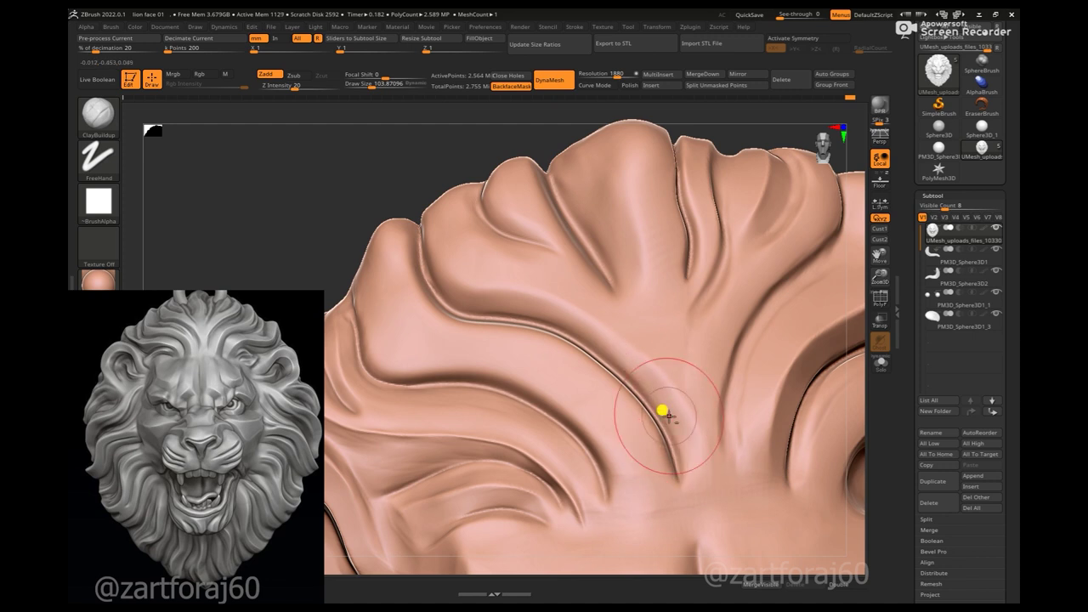
mouse_move(694, 433)
alt+mouse_down()
mouse_move(479, 108)
mouse_move(624, 347)
mouse_move(799, 224)
mouse_move(624, 303)
mouse_move(797, 277)
mouse_move(425, 422)
mouse_move(434, 430)
alt+mouse_up()
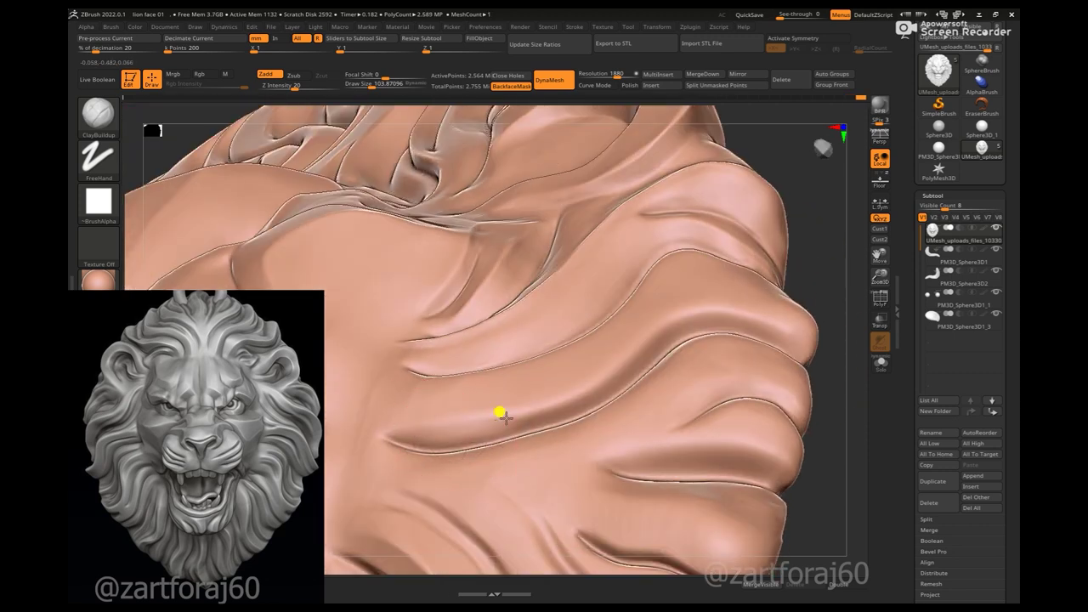
- Raise the brush draw size to about 104 while turning toward the cheek folds
drag(885, 365, 692, 345)
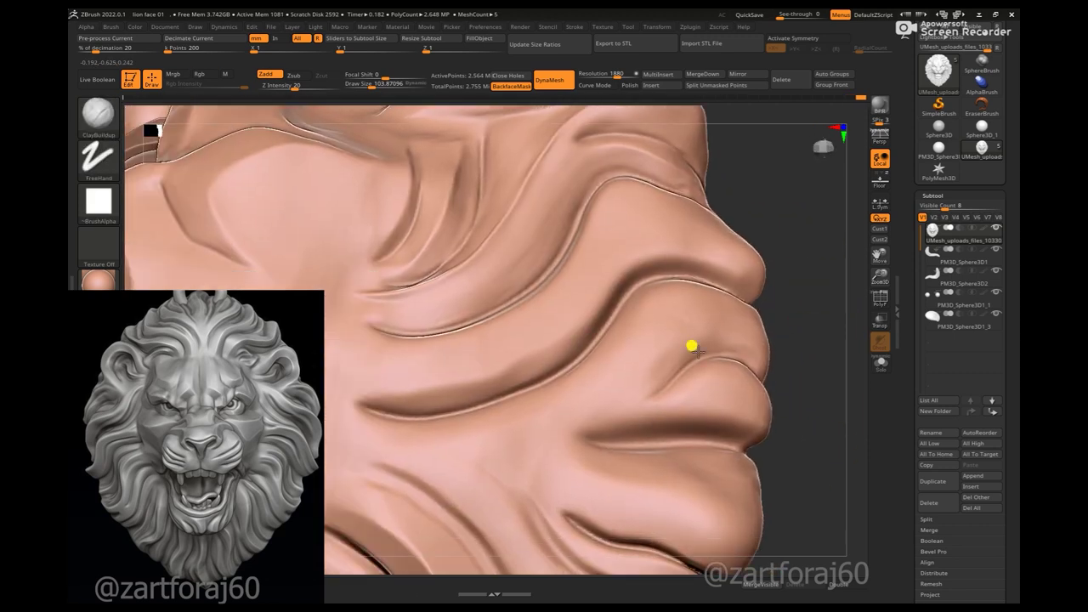
key(space)
drag(554, 349, 563, 349)
drag(720, 314, 632, 274)
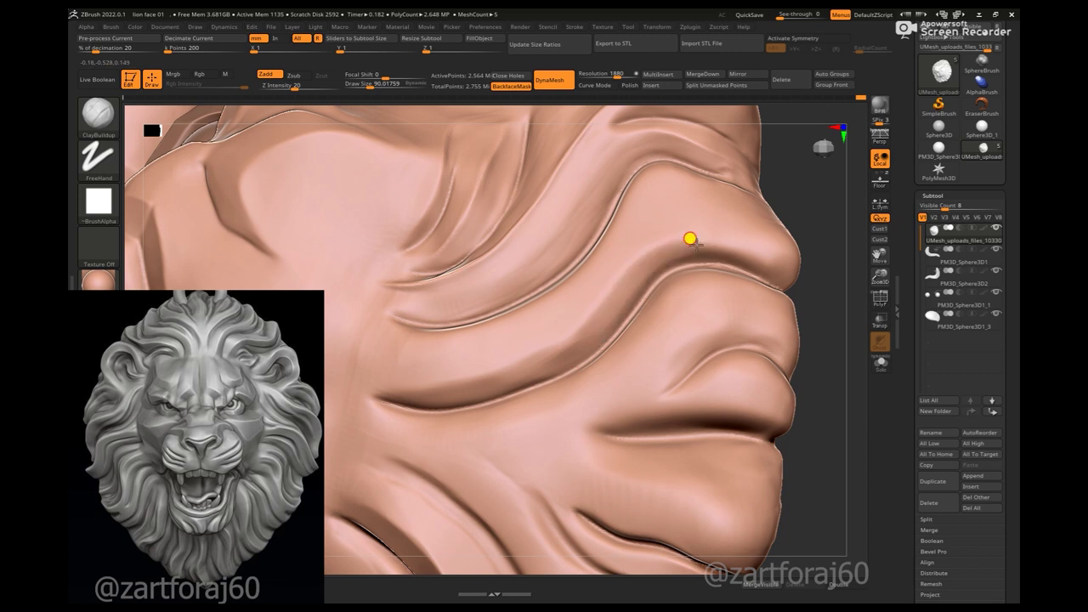
key(bracketright)
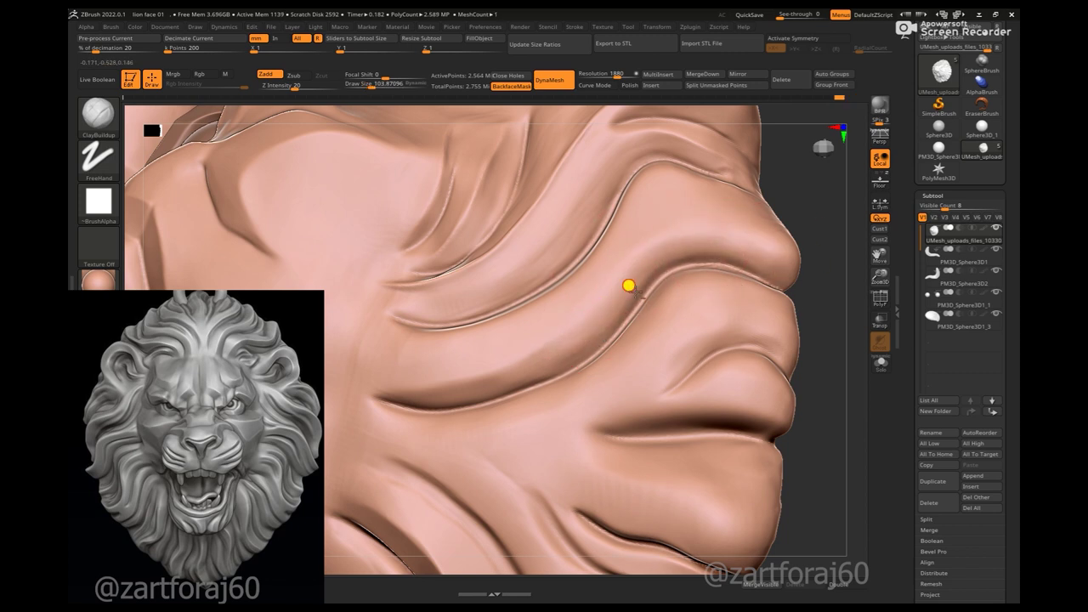
- Switch to hPolish and rotate in close on the face profile beside the muzzle
right_drag(596, 311, 454, 383)
key(b)
key(p)
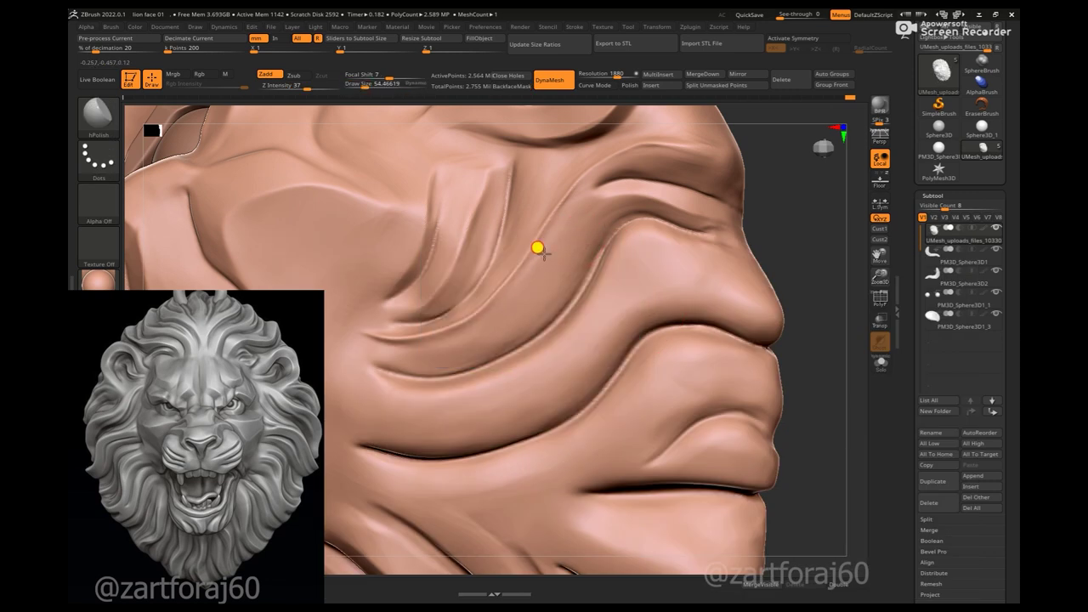
mouse_move(483, 333)
right_down()
mouse_move(600, 255)
mouse_move(578, 252)
right_up()
mouse_move(673, 277)
right_down()
mouse_move(658, 223)
mouse_move(617, 211)
right_up()
mouse_move(825, 194)
right_down()
mouse_move(771, 241)
mouse_move(615, 233)
mouse_move(802, 221)
mouse_move(521, 310)
mouse_move(498, 287)
right_up()
mouse_move(751, 254)
right_down()
mouse_move(456, 309)
mouse_move(502, 280)
right_up()
- Go back to hPolish from ClayBuildup and polish the crease along the cheek fold
key(b)
key(c)
key(b)
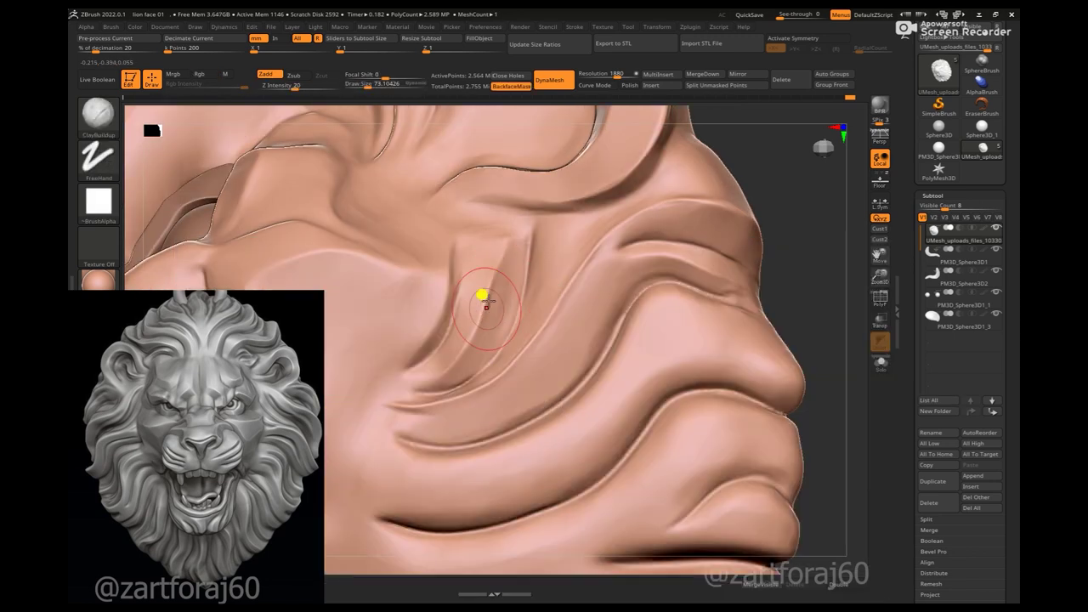
right_drag(469, 332, 770, 282)
key(b)
key(h)
key(p)
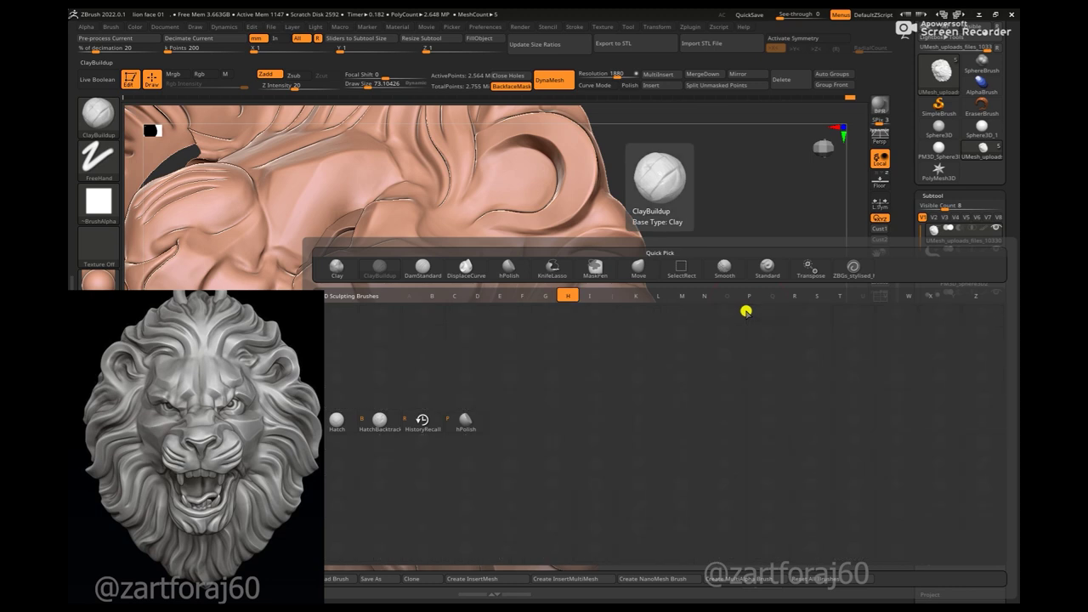
right_drag(826, 337, 626, 244)
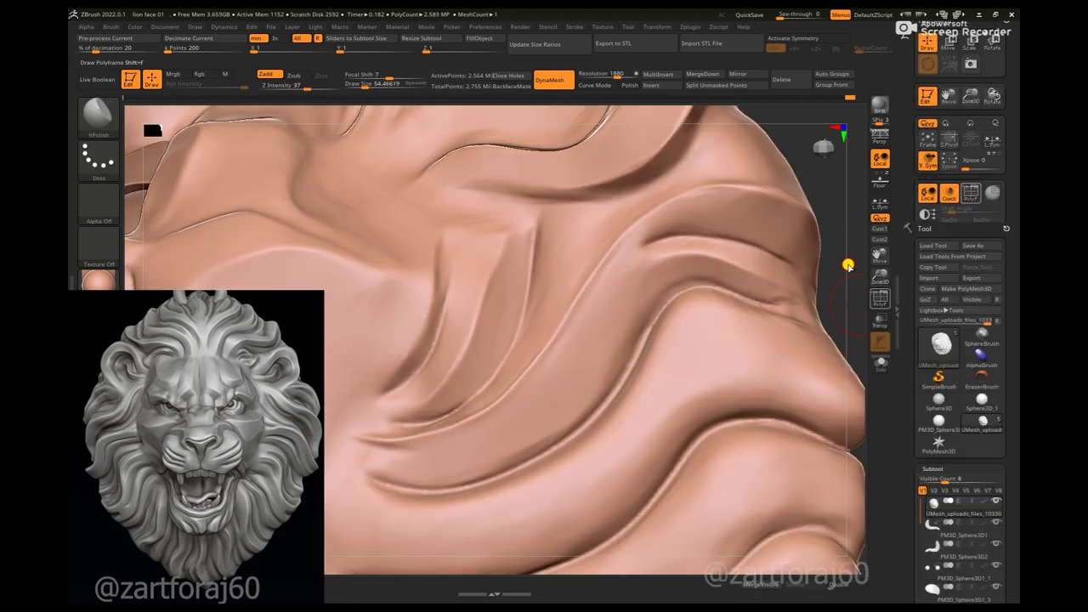
mouse_move(826, 282)
right_down()
mouse_move(717, 241)
mouse_move(522, 293)
mouse_move(541, 236)
right_up()
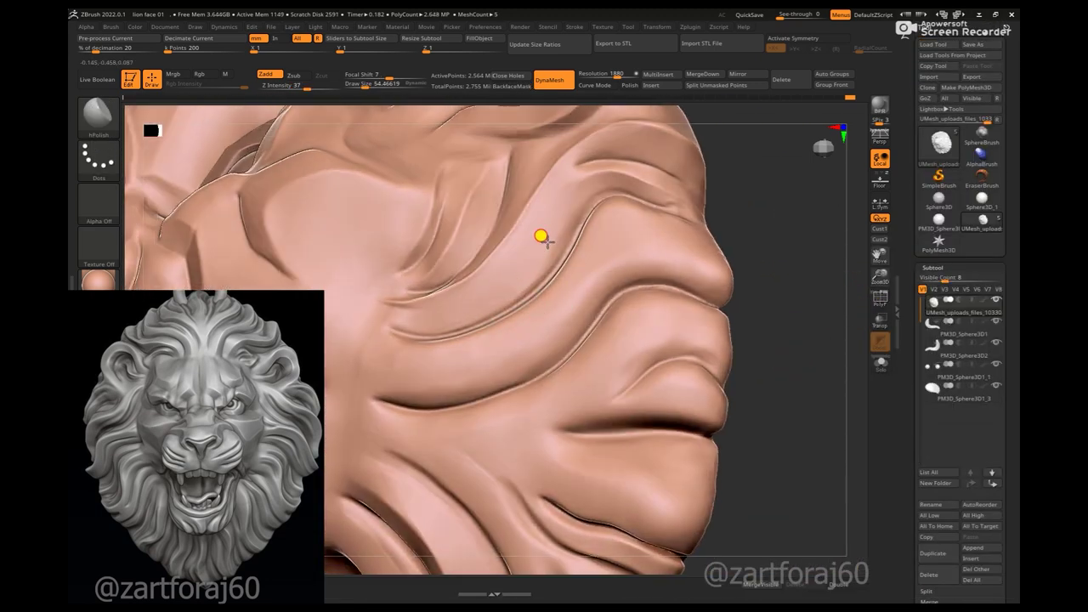
right_drag(697, 306, 432, 384)
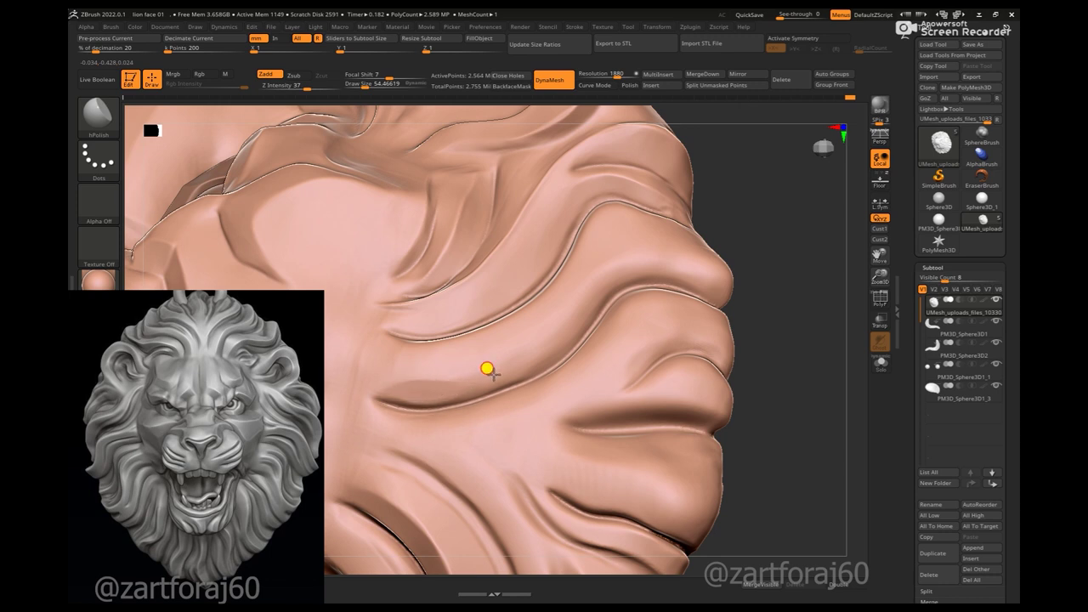
shift+drag(554, 323, 378, 386)
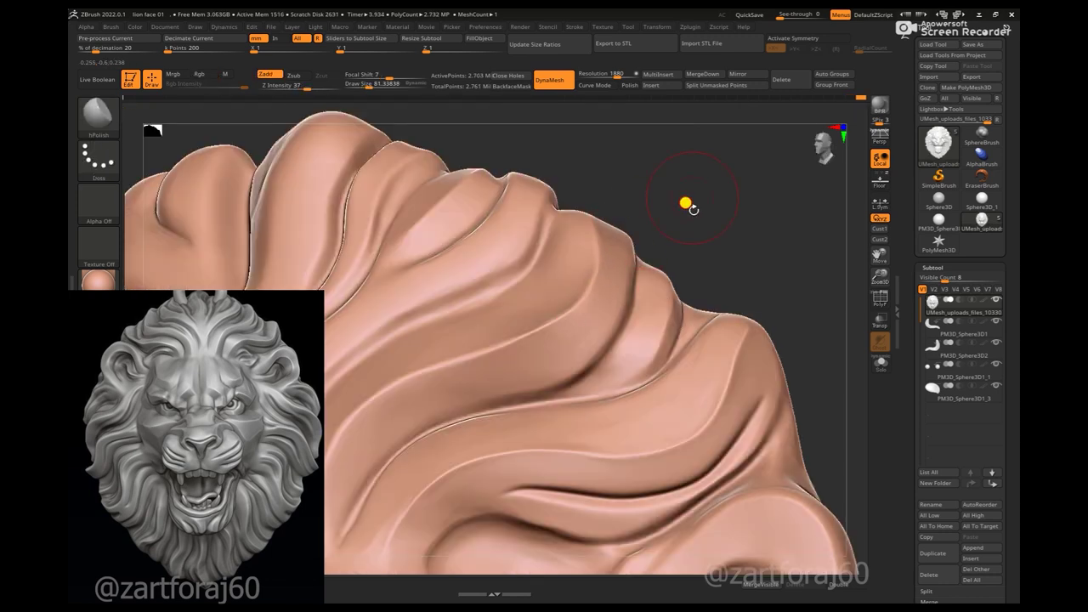
- Switch to the stylised custom brush at draw size 73 for the top mane folds
drag(686, 204, 558, 204)
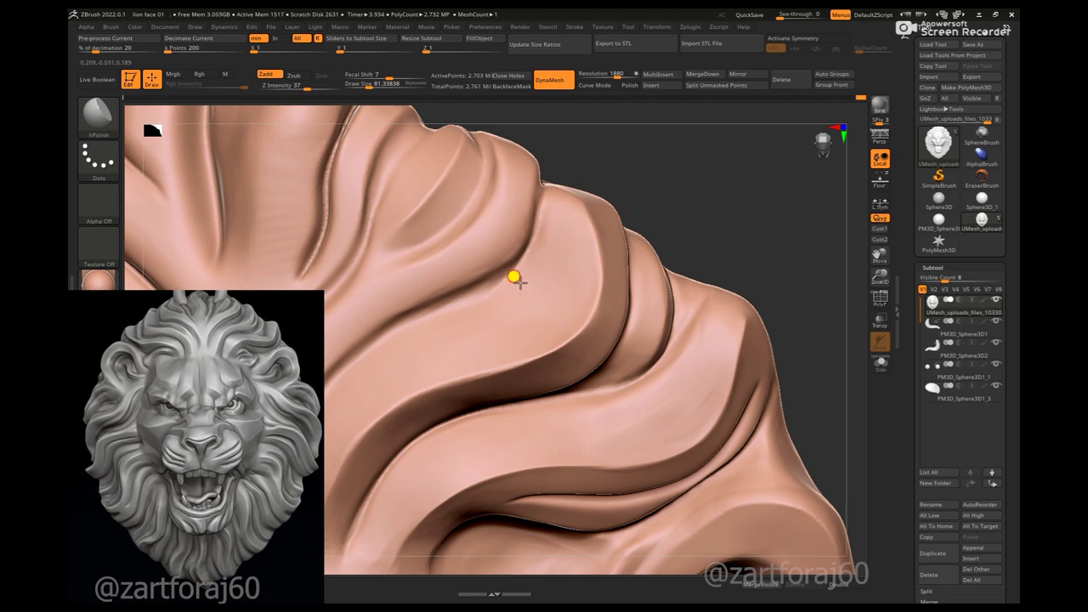
mouse_move(558, 293)
mouse_down()
mouse_move(639, 261)
mouse_move(790, 238)
mouse_move(590, 306)
mouse_move(612, 262)
mouse_up()
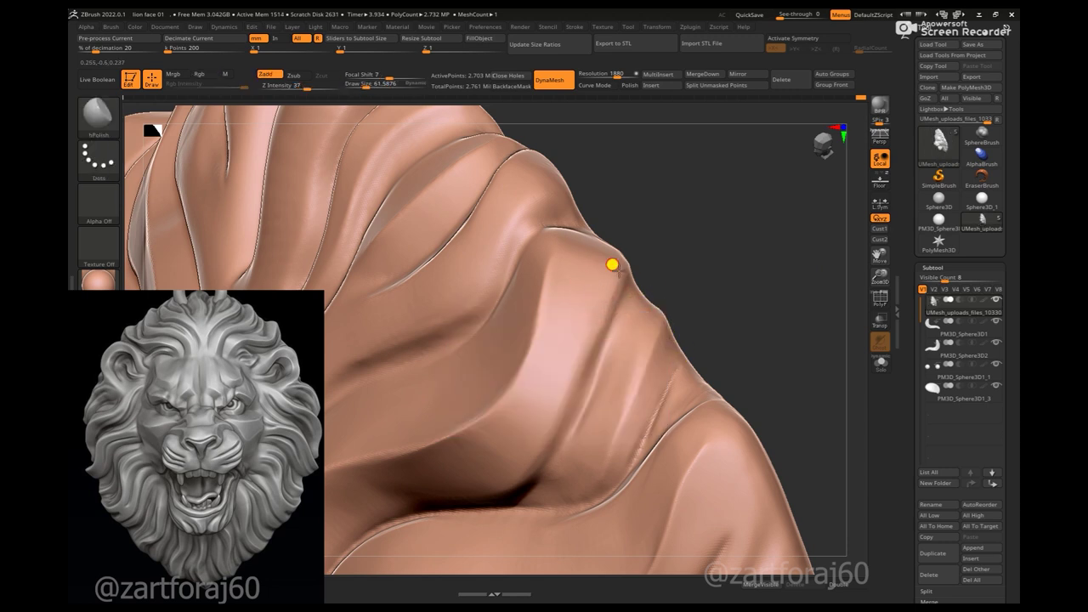
mouse_move(581, 348)
alt+mouse_down()
mouse_move(566, 343)
mouse_move(540, 391)
alt+mouse_up()
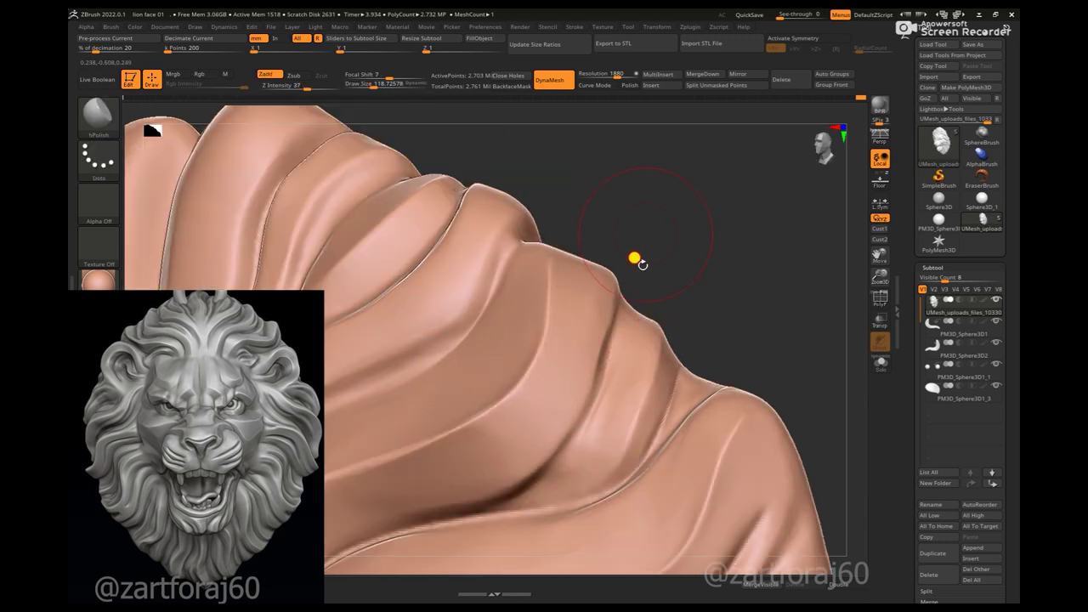
drag(597, 284, 743, 231)
click(880, 181)
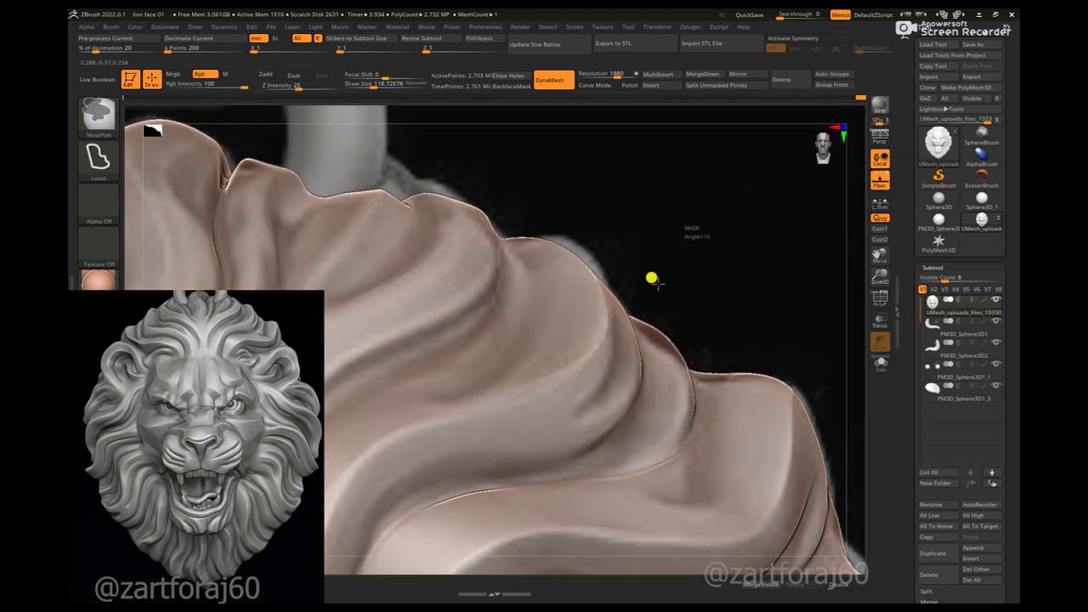
key(b)
key(m)
key(v)
right_click(643, 247)
key(b)
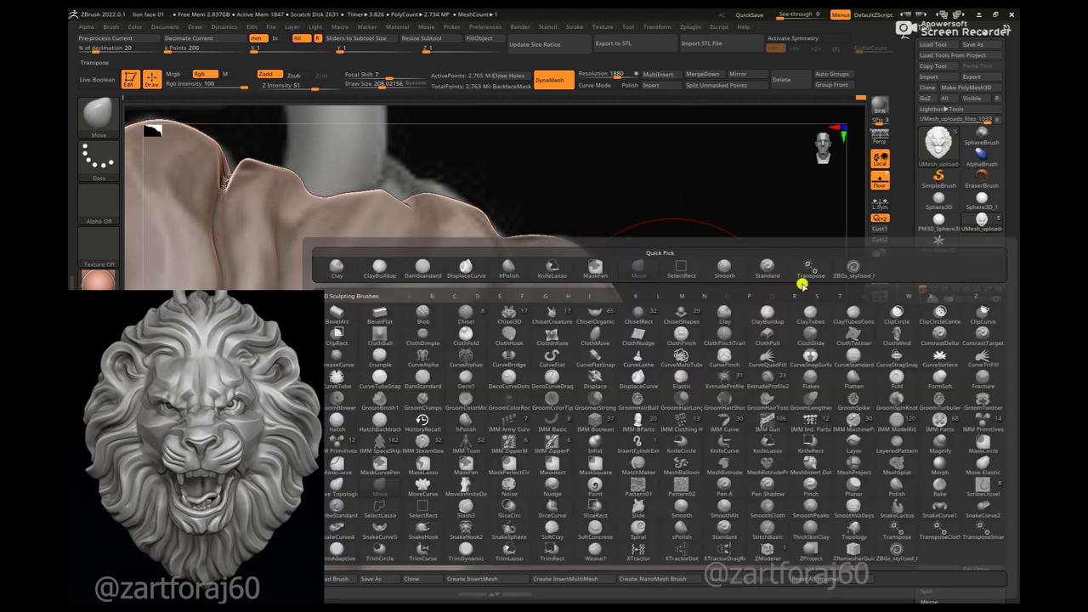
click(801, 279)
key([)
key([)
key([)
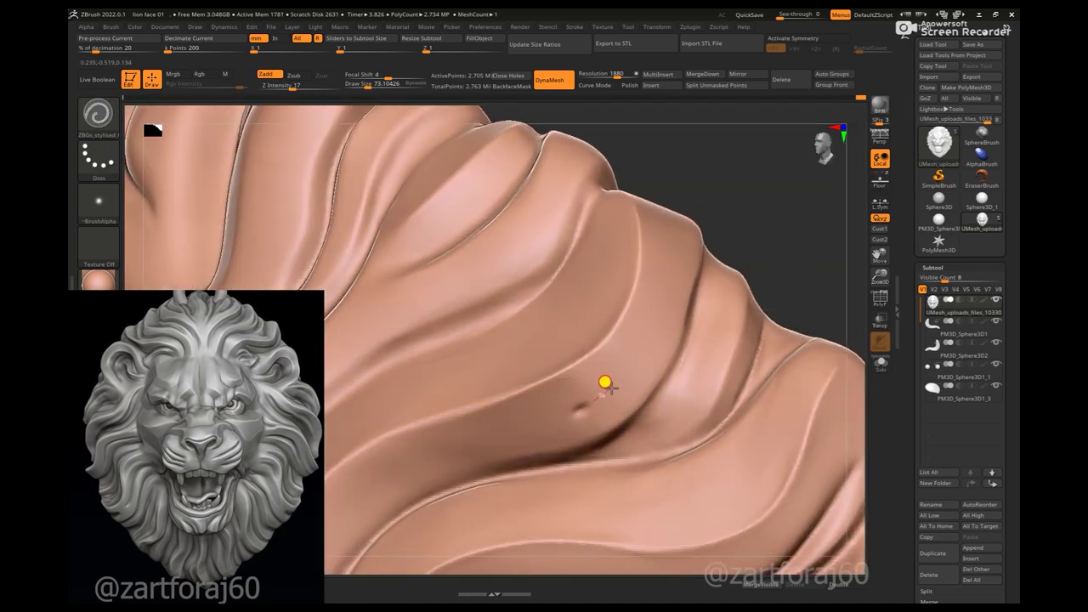
- Carve a diagonal crease down the fold and a new groove into the upper ridge
drag(660, 313, 652, 250)
key(ctrl+z)
key(ctrl+z)
key(ctrl+z)
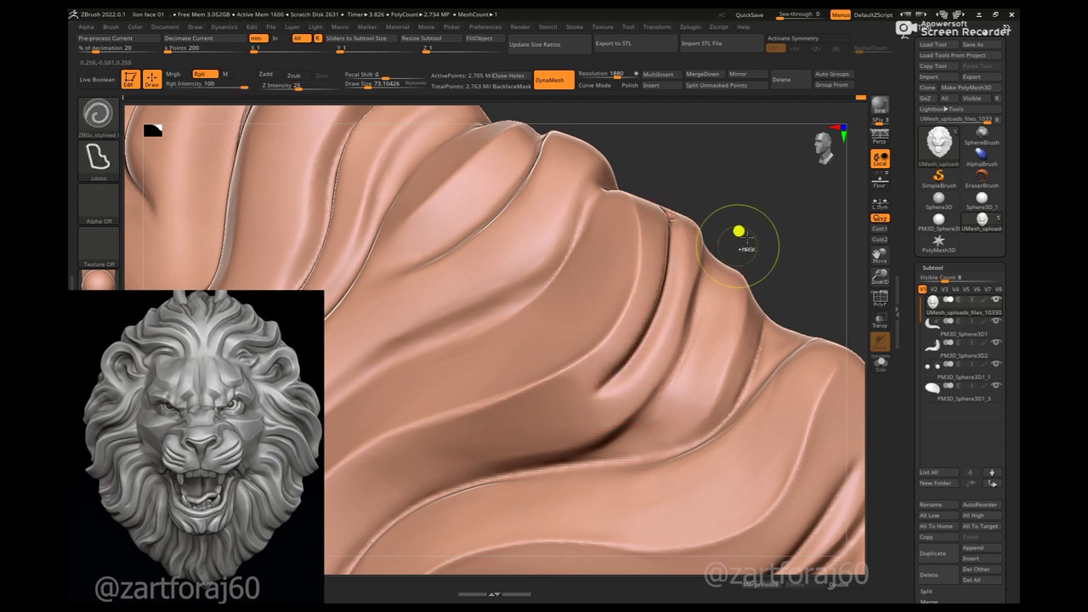
key(ctrl+z)
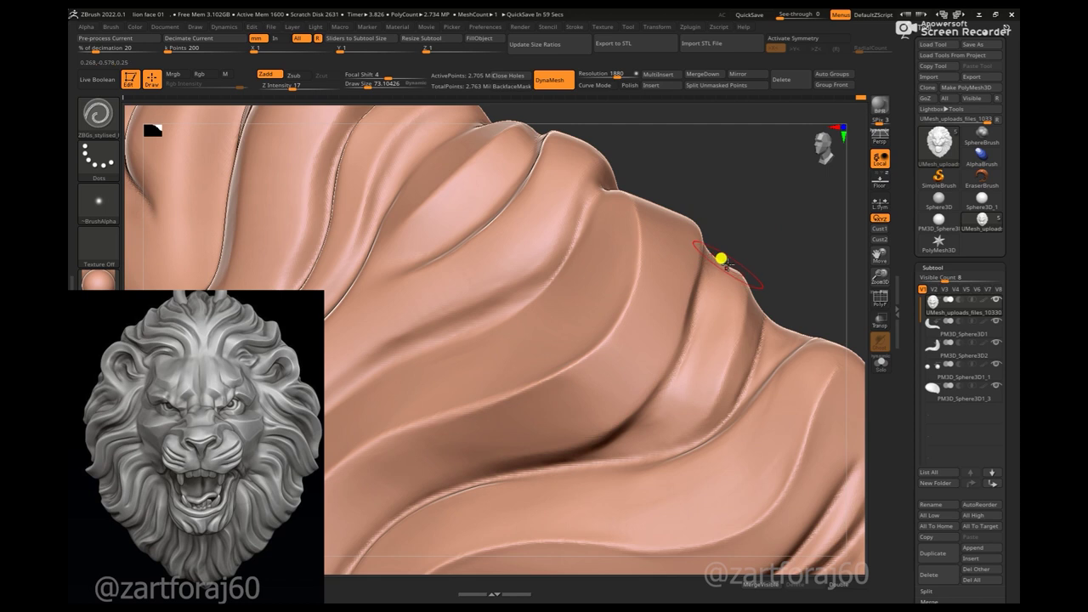
key(ctrl+z)
mouse_move(754, 204)
mouse_down()
mouse_move(850, 170)
mouse_move(649, 340)
mouse_up()
click(873, 189)
click(872, 189)
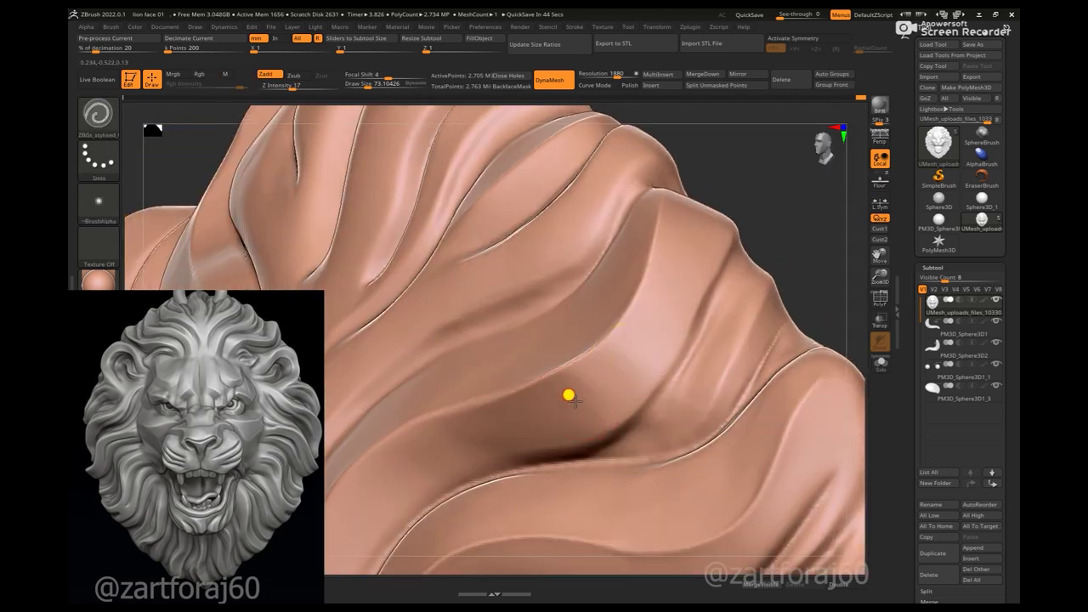
drag(676, 182, 563, 397)
drag(692, 228, 677, 98)
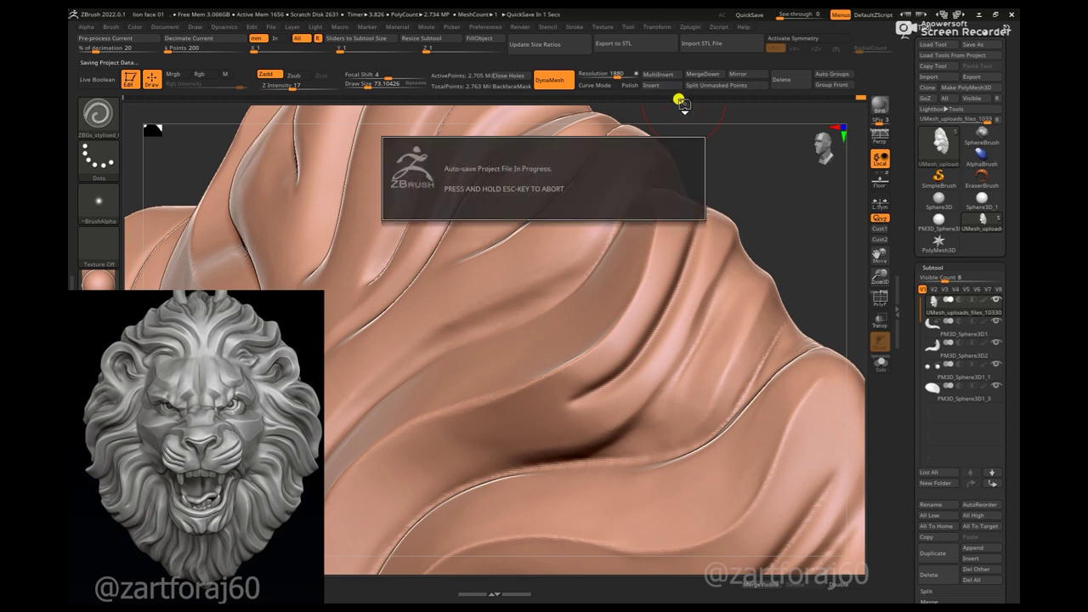
- Switch to the hPolish brush and set its draw size to about 65
mouse_move(684, 104)
alt+mouse_down()
mouse_move(790, 292)
mouse_move(709, 382)
mouse_move(761, 313)
alt+mouse_up()
drag(668, 210, 811, 284)
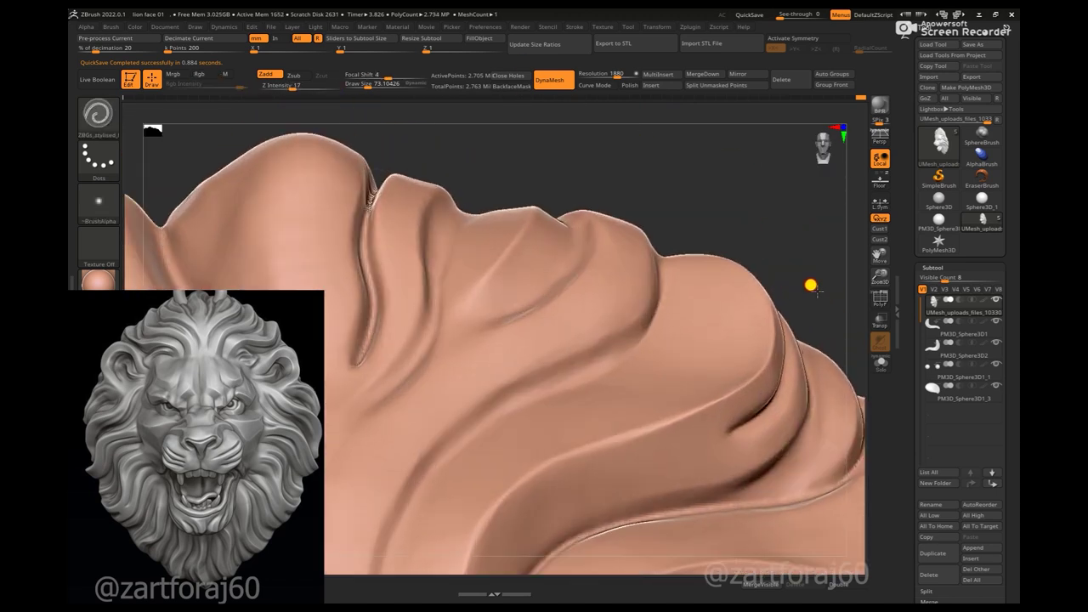
key(b)
key(h)
key(p)
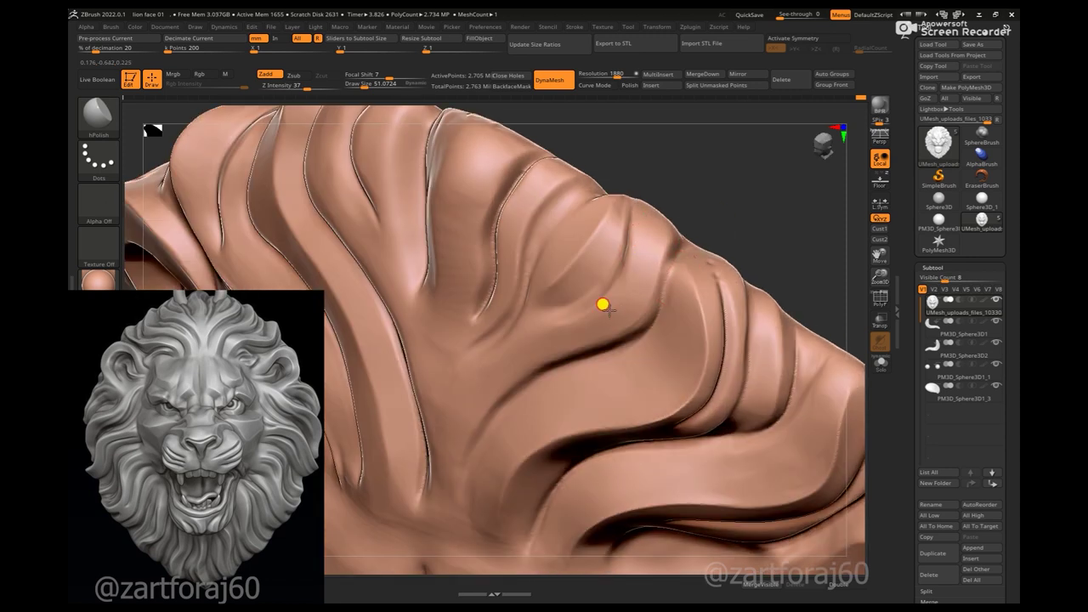
mouse_move(602, 304)
right_down()
mouse_move(632, 304)
mouse_move(693, 272)
mouse_move(600, 335)
right_up()
key(s)
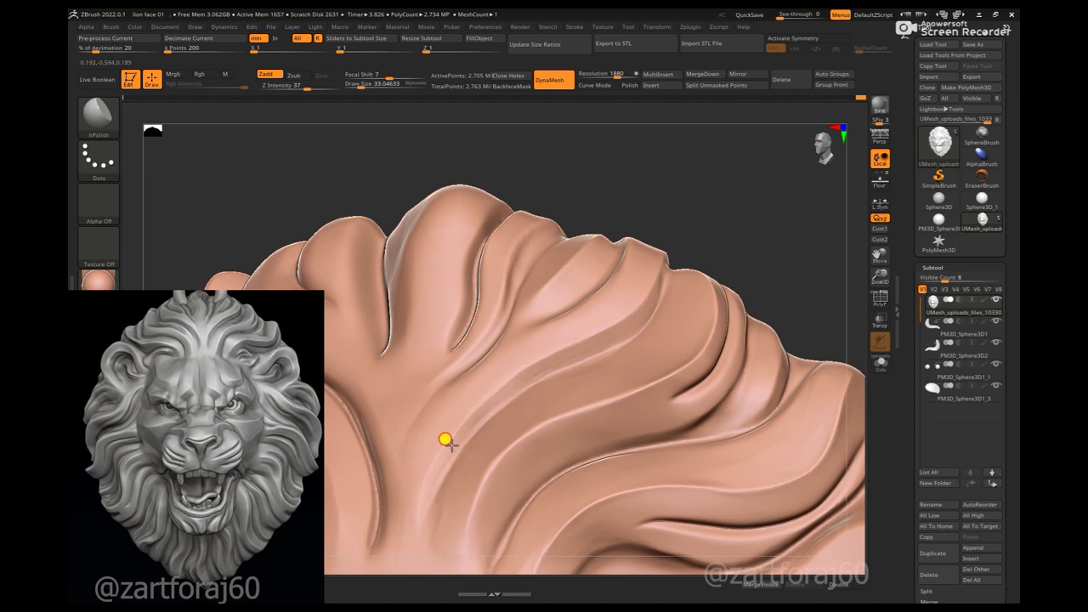
right_drag(445, 439, 527, 389)
key(space)
mouse_move(736, 233)
right_down()
mouse_move(762, 286)
mouse_move(866, 375)
mouse_move(715, 326)
mouse_move(675, 273)
mouse_move(533, 443)
mouse_move(510, 340)
mouse_move(626, 189)
mouse_move(887, 184)
right_up()
- Switch to the Move brush, briefly showing then hiding the subtools behind the mane
click(887, 185)
right_drag(817, 222, 630, 245)
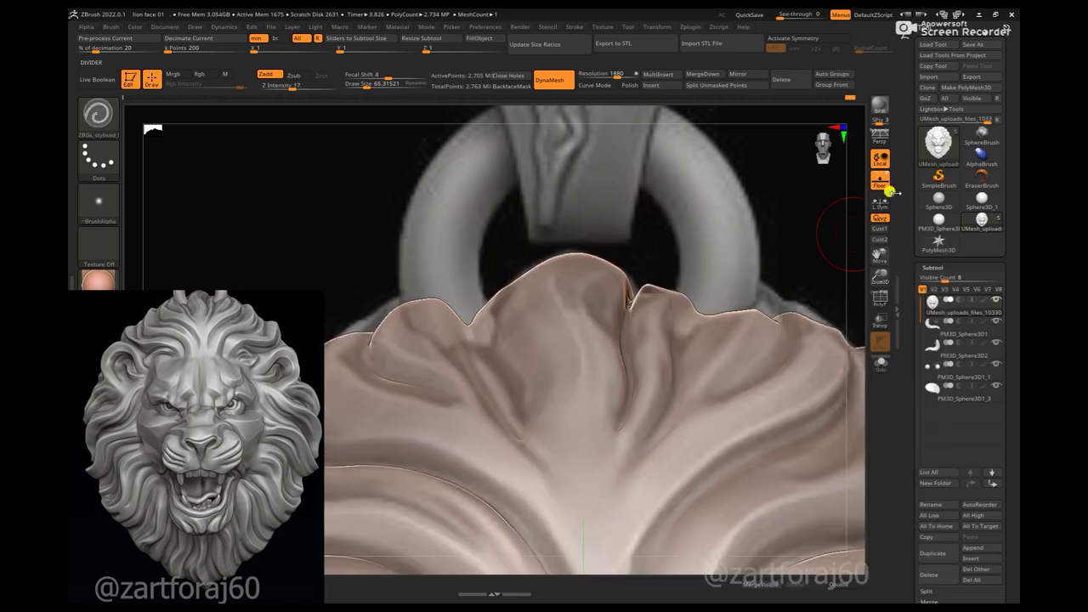
click(880, 180)
key(b)
key(m)
key(v)
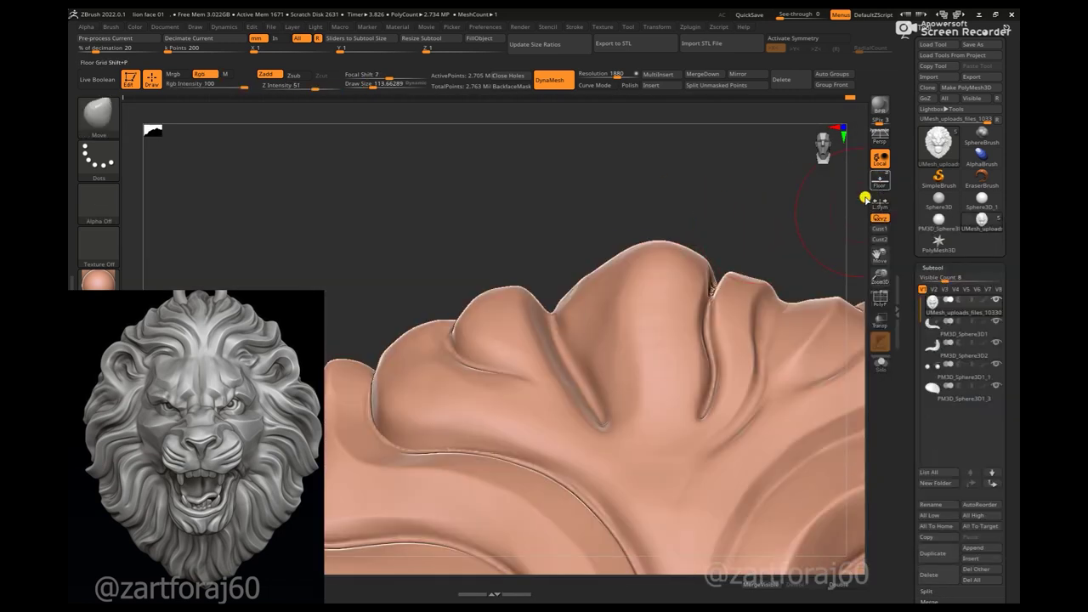
click(880, 180)
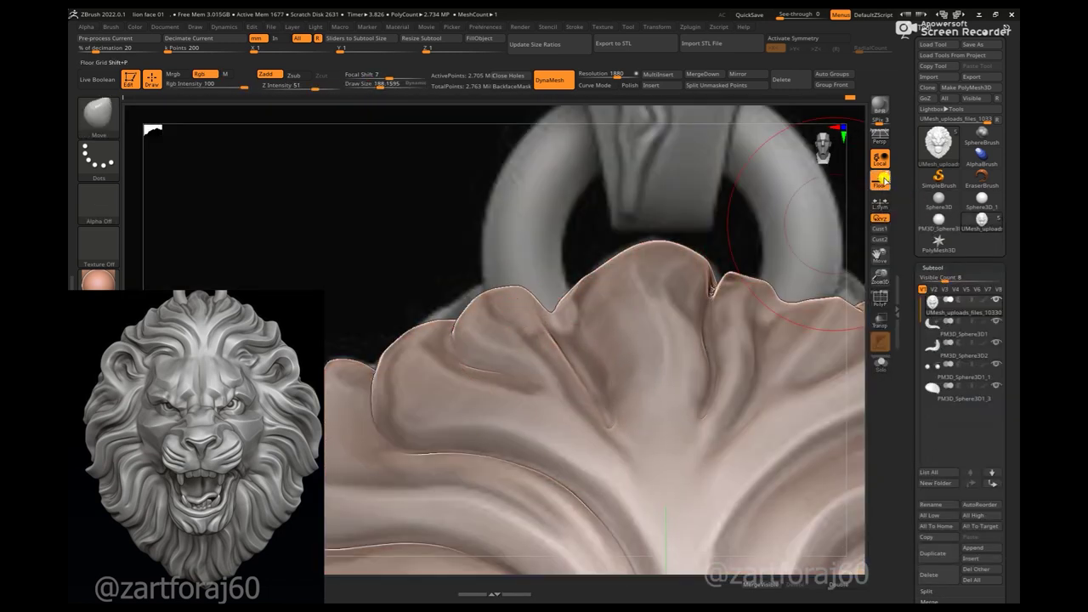
click(882, 180)
drag(595, 218, 611, 299)
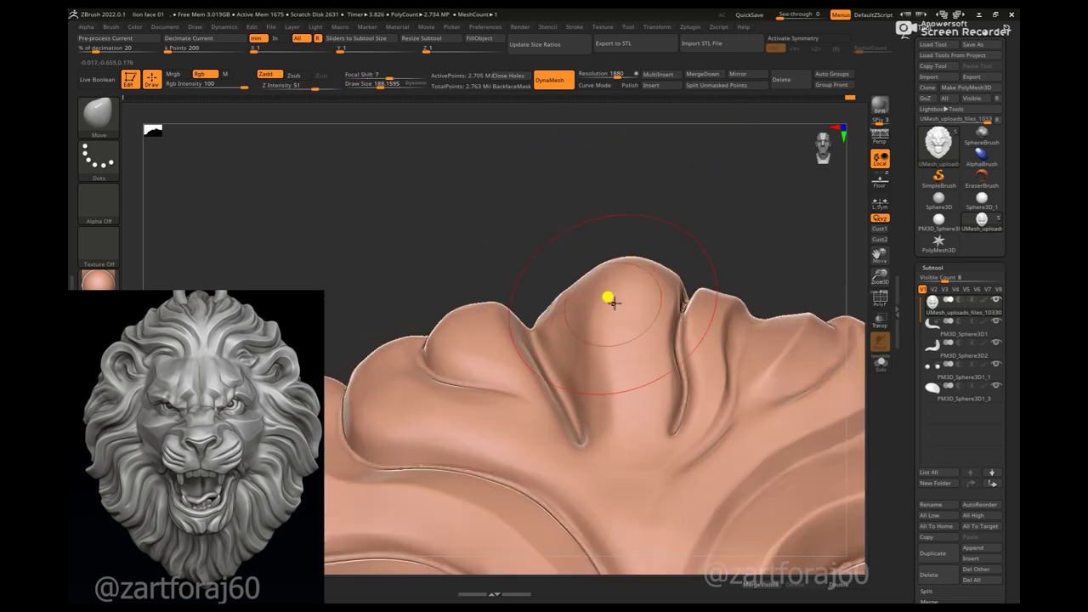
- Carve a stylised stroke up the central mane fold with the stylised hair brush
key(b)
key(c)
key(b)
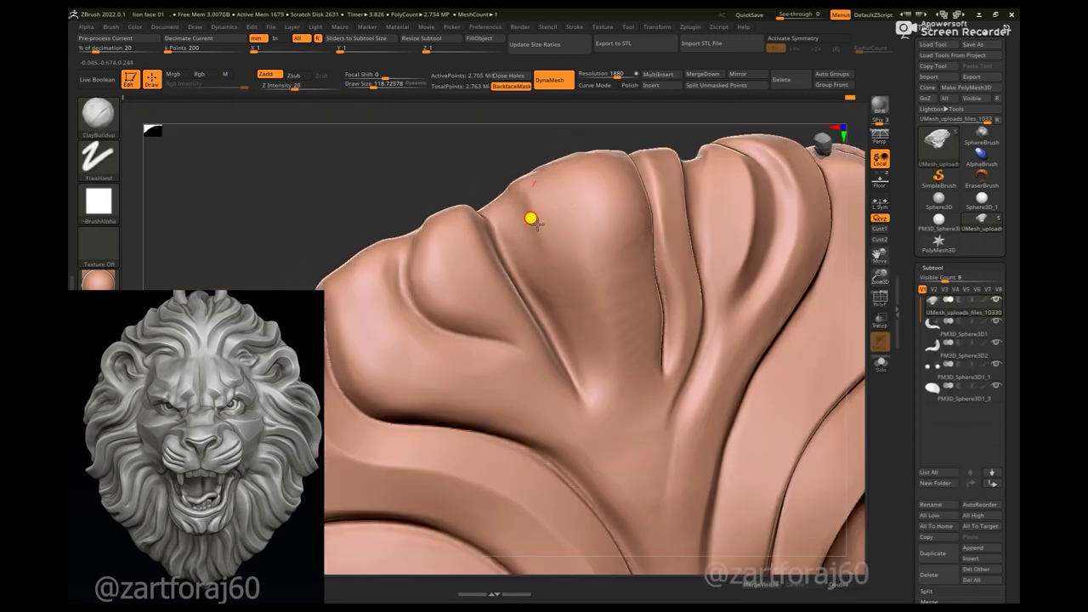
right_drag(579, 217, 515, 168)
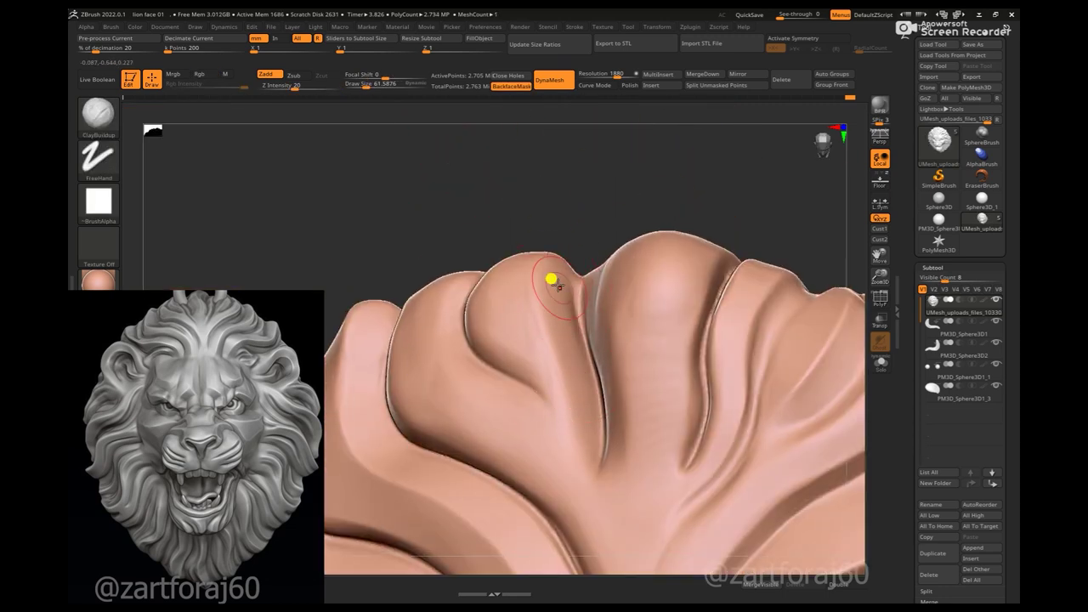
right_drag(561, 354, 562, 265)
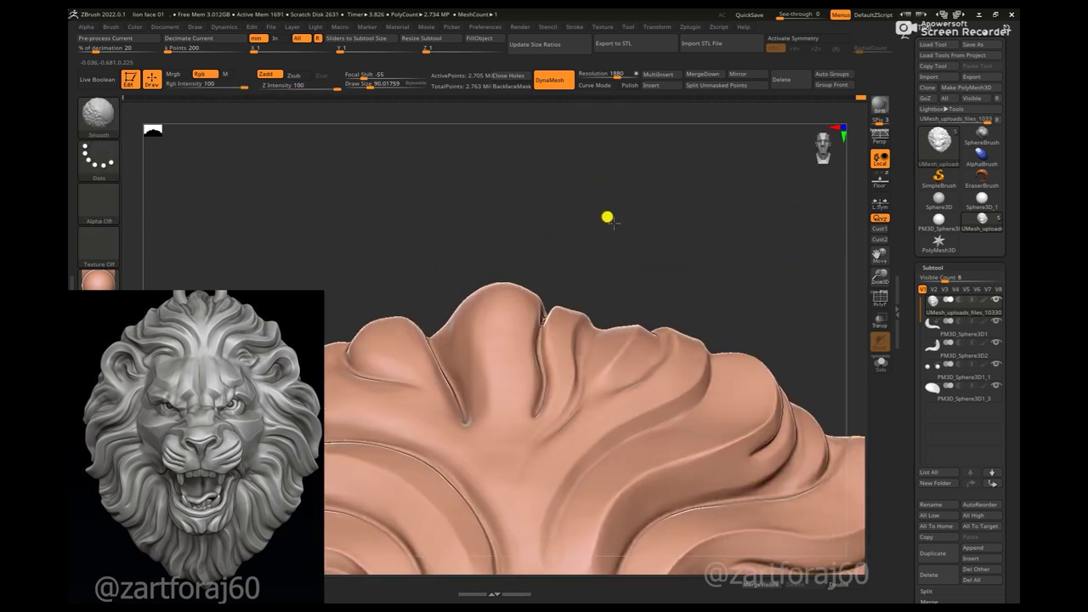
key(b)
click(814, 267)
drag(512, 488, 514, 368)
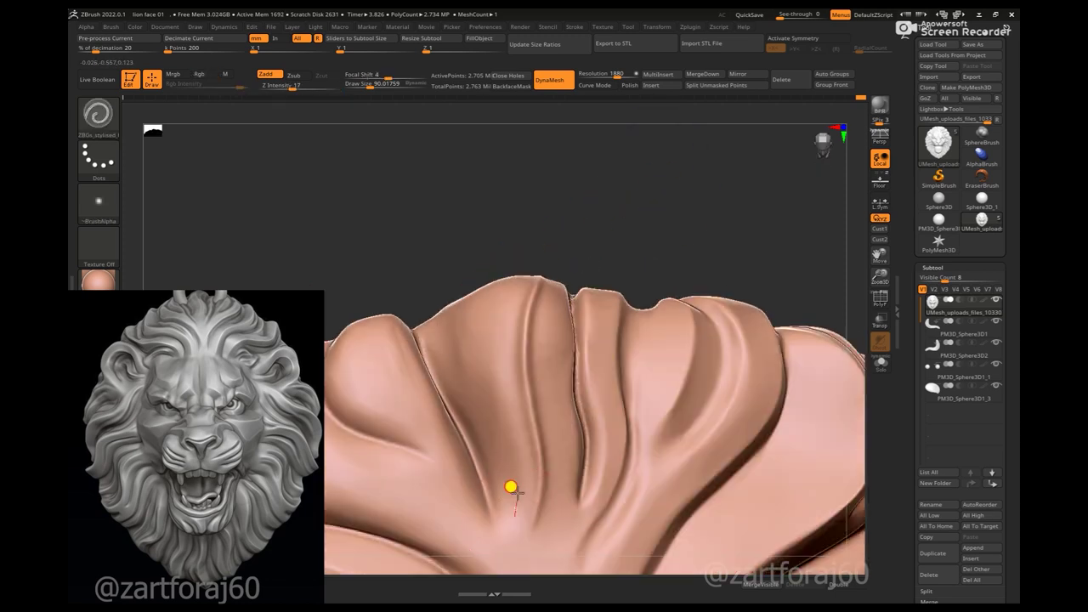
- Switch to masking and reduce the brush size from about 86 to 48
key(ctrl)
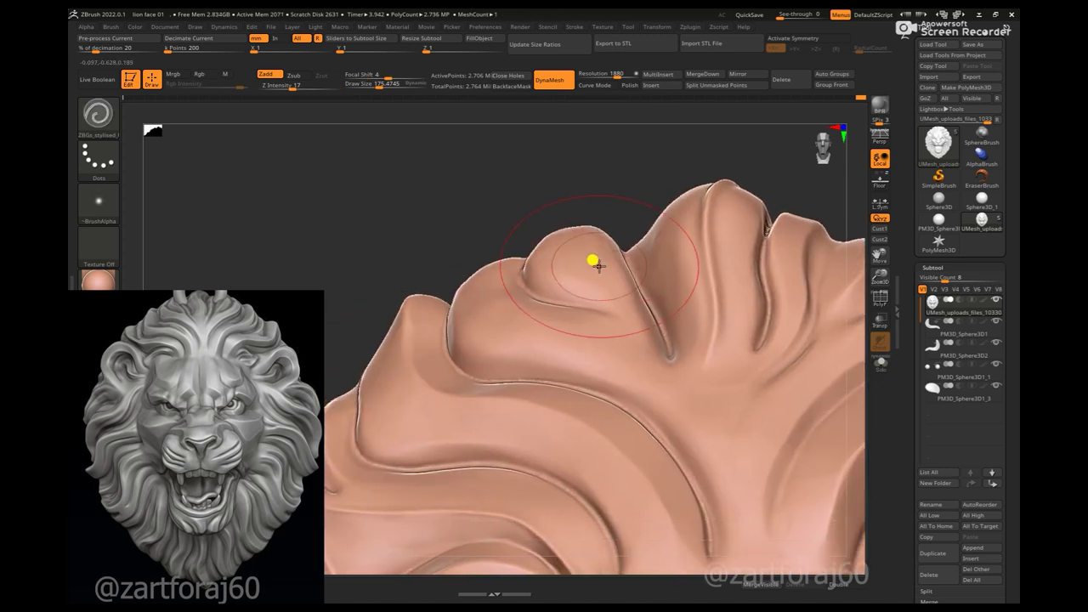
key(space)
drag(600, 273, 568, 276)
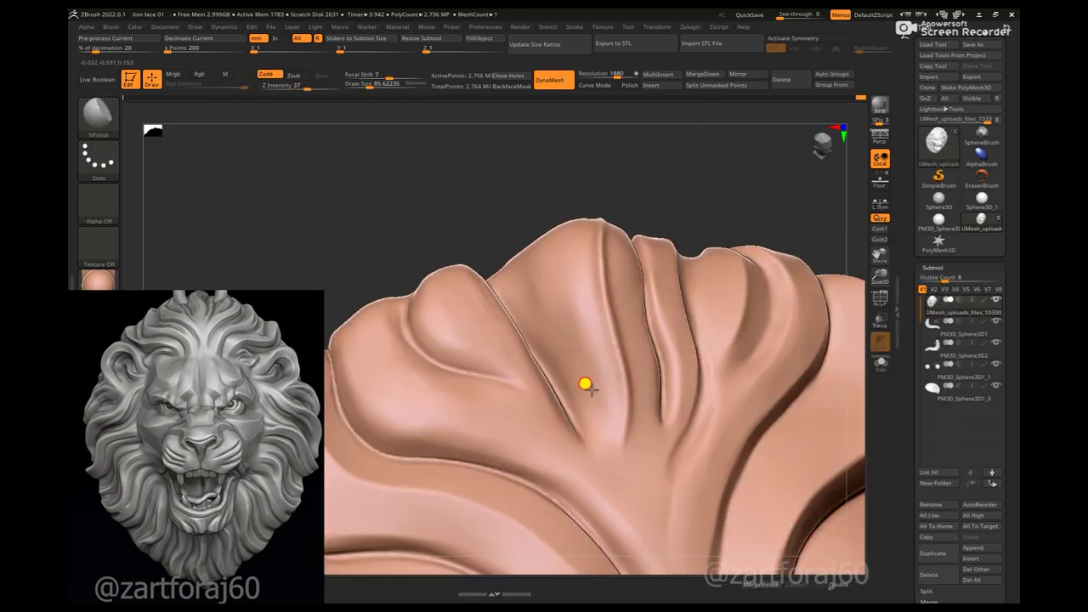
right_drag(576, 391, 537, 223)
right_drag(518, 176, 535, 233)
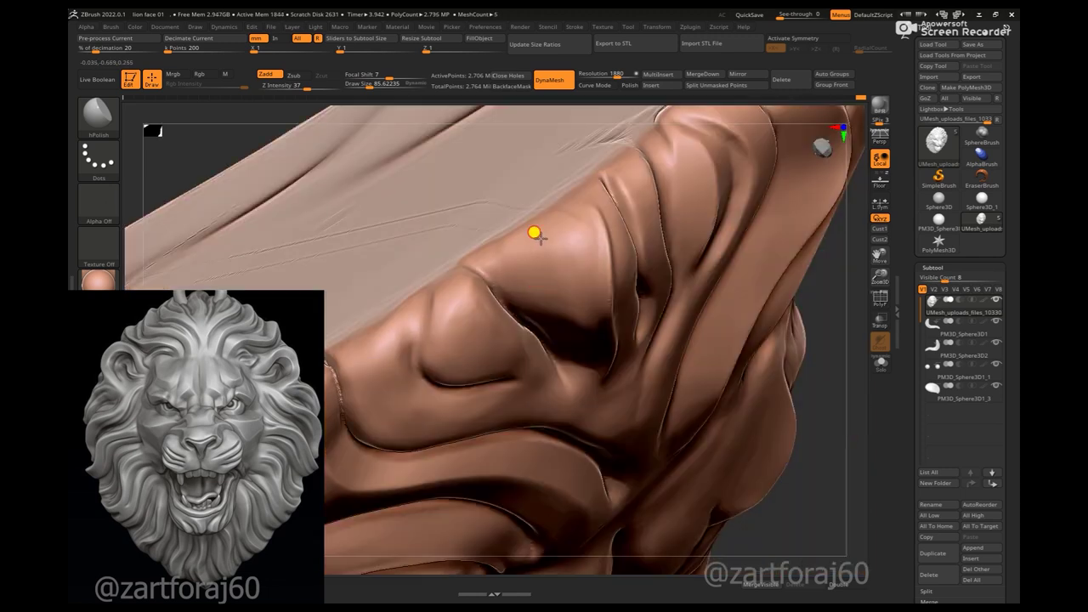
mouse_move(469, 107)
right_down()
mouse_move(558, 290)
mouse_move(631, 267)
mouse_move(576, 260)
right_up()
key(space)
drag(576, 260, 562, 359)
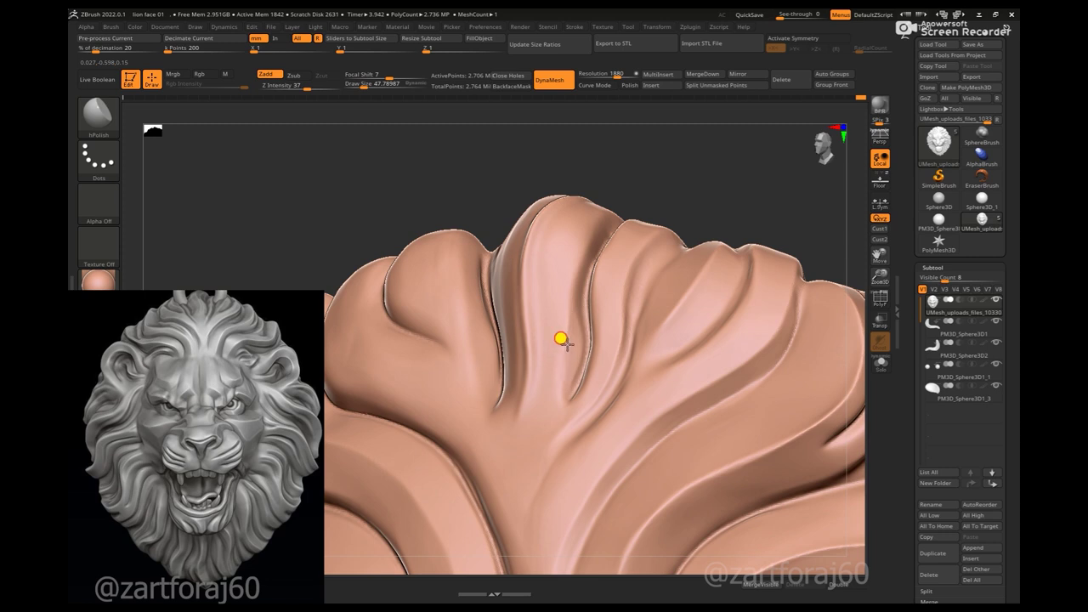
right_drag(582, 230, 566, 284)
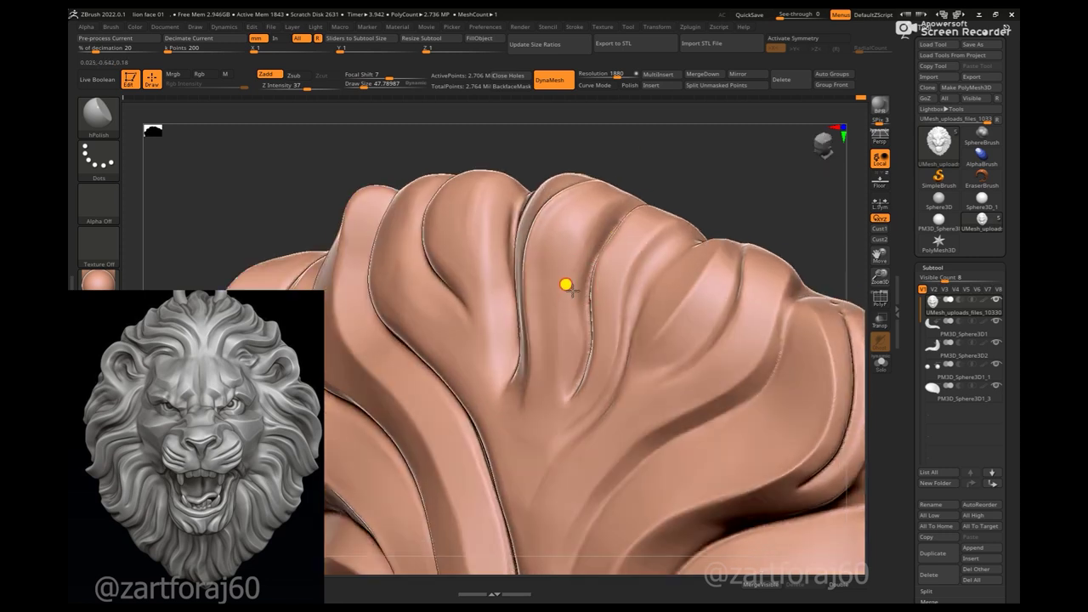
mouse_move(621, 185)
ctrl+right_down()
mouse_move(610, 190)
mouse_move(629, 201)
mouse_move(629, 189)
ctrl+right_up()
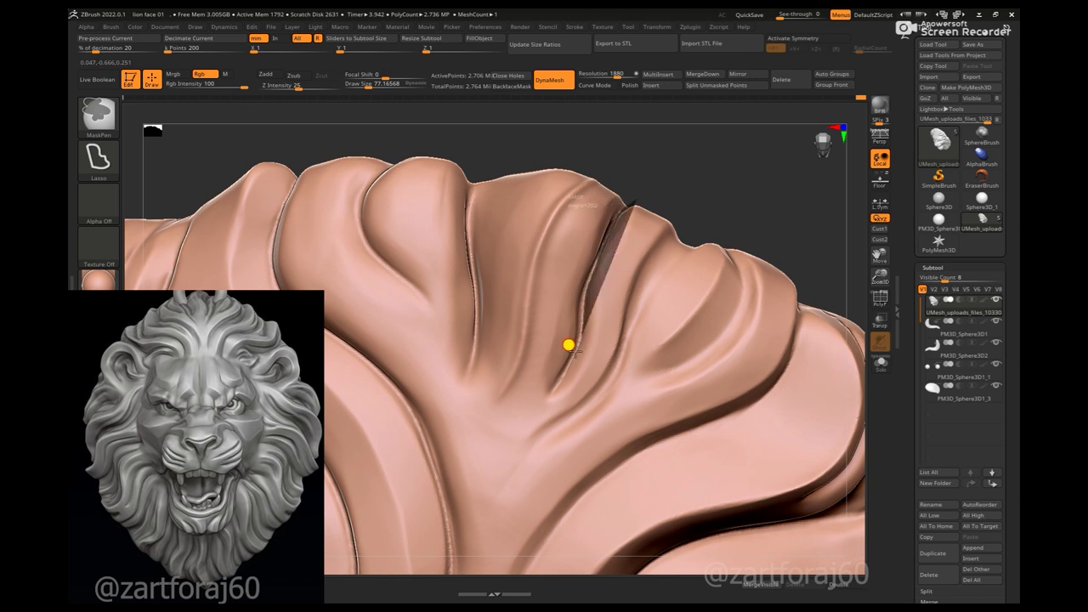
- Lasso-mask the right-hand mane lock and set the brush size to about 58
ctrl+drag(569, 345, 544, 493)
right_drag(717, 178, 583, 255)
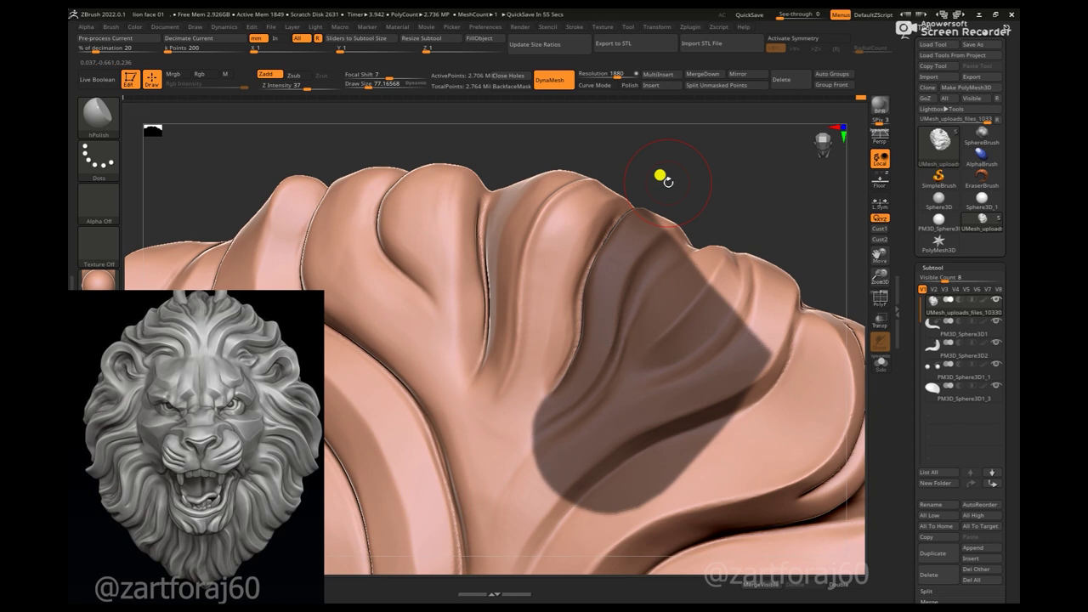
right_drag(676, 165, 607, 194)
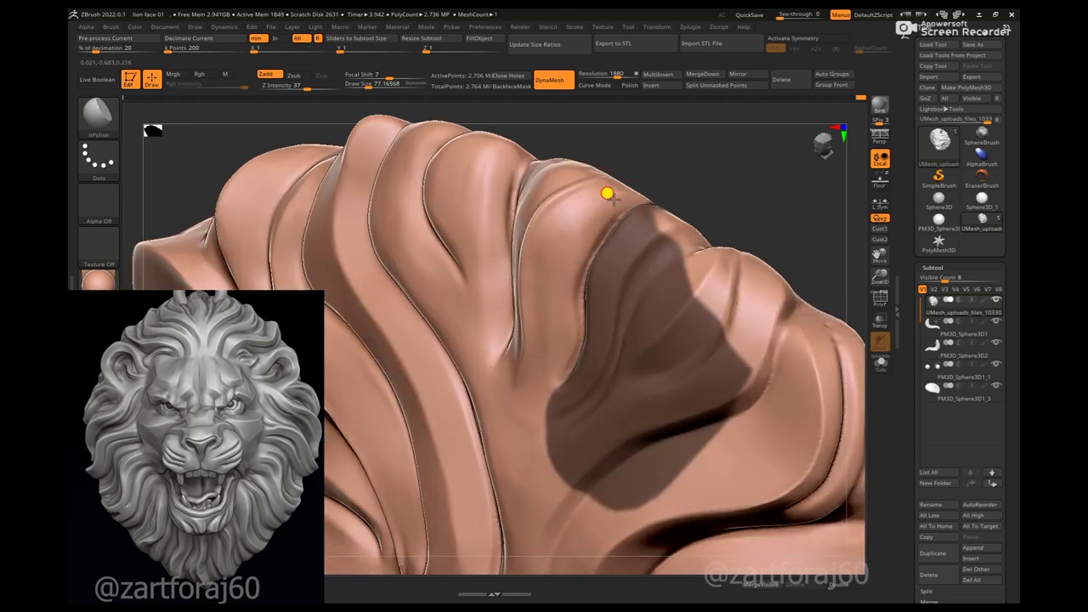
right_drag(544, 262, 601, 192)
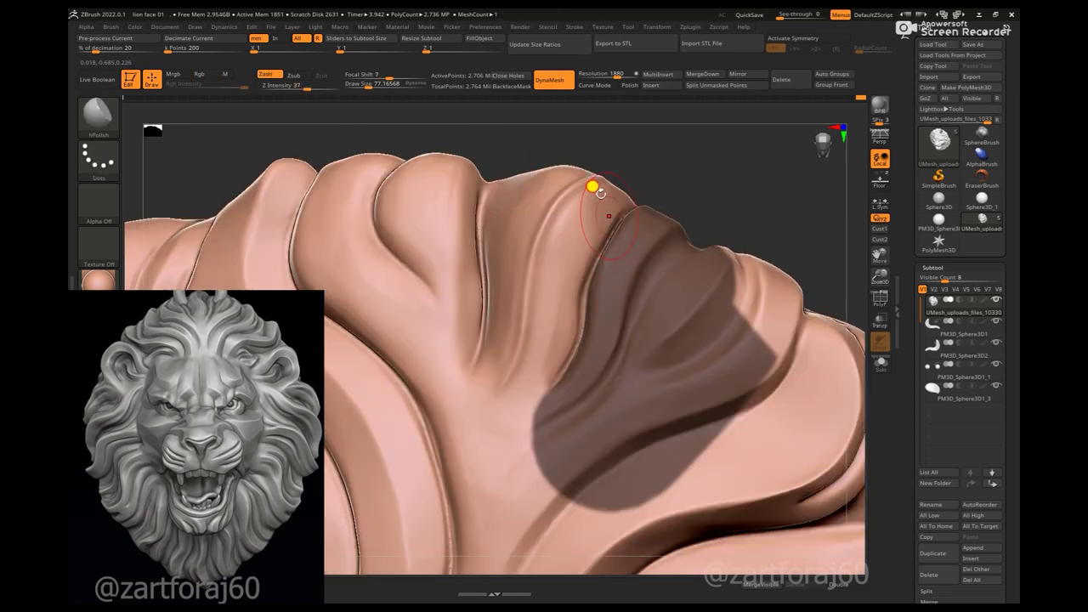
mouse_move(584, 240)
right_down()
mouse_move(705, 165)
mouse_move(573, 260)
mouse_move(550, 170)
right_up()
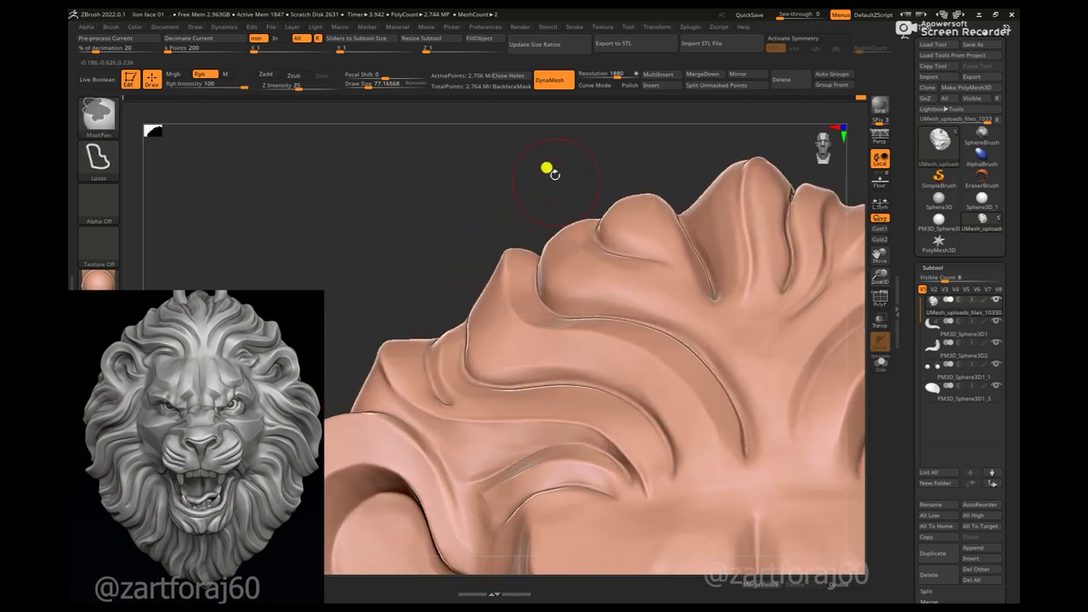
right_click(529, 231)
mouse_move(529, 231)
mouse_down()
mouse_move(533, 257)
mouse_move(523, 238)
mouse_up()
right_click(522, 235)
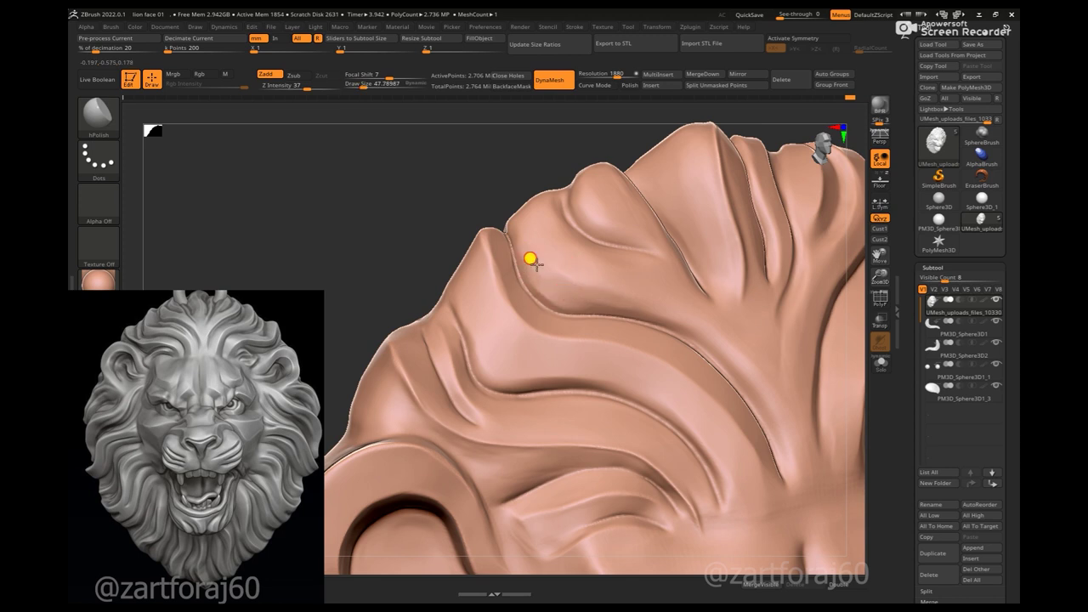
- Adjust the brush size between about 45 and 73, framing the whole head to check it
right_drag(530, 259, 584, 286)
right_click(584, 286)
drag(583, 286, 642, 299)
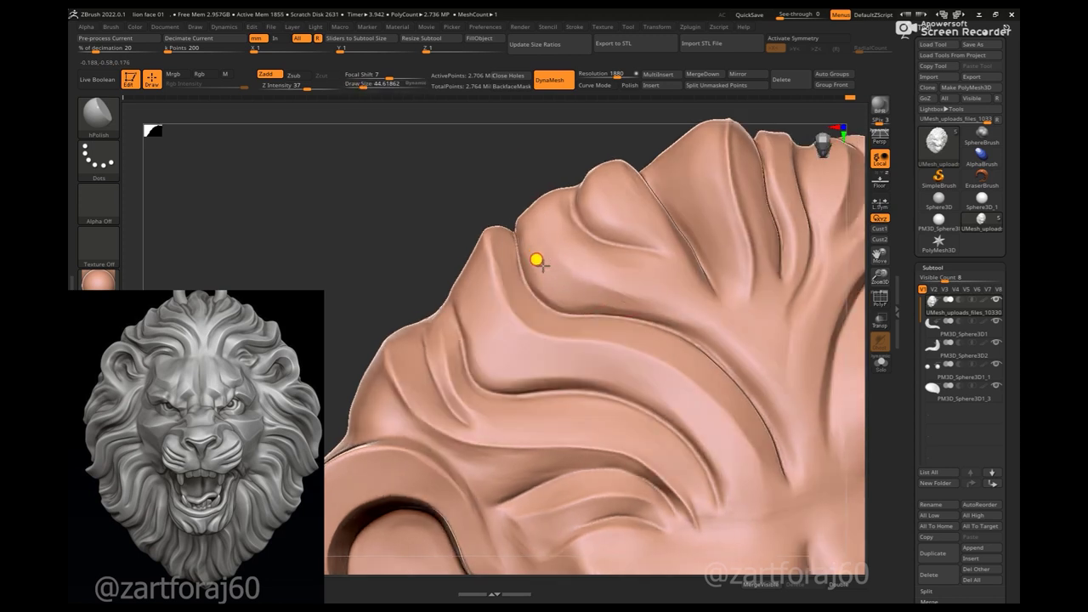
drag(619, 295, 616, 290)
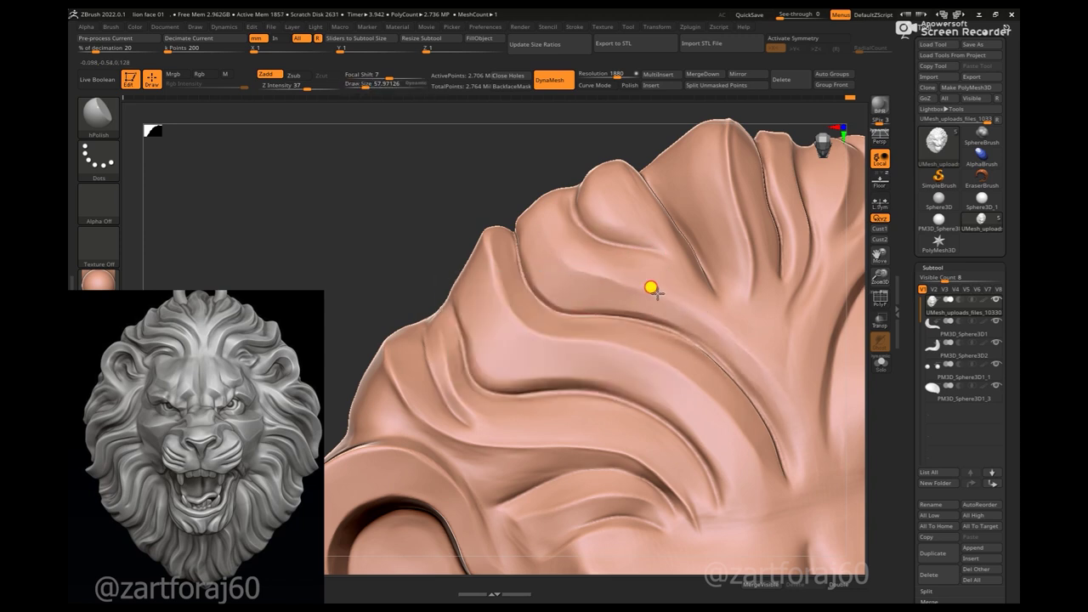
mouse_move(608, 280)
ctrl+right_down()
mouse_move(669, 224)
mouse_move(380, 175)
ctrl+right_up()
key(f)
drag(379, 165, 395, 177)
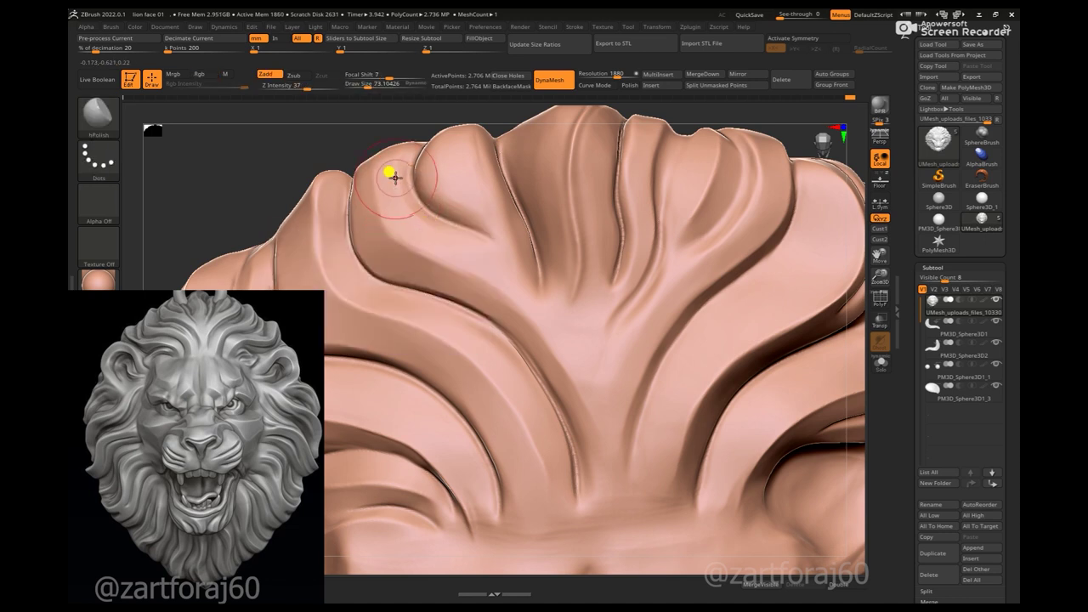
right_drag(481, 265, 487, 200)
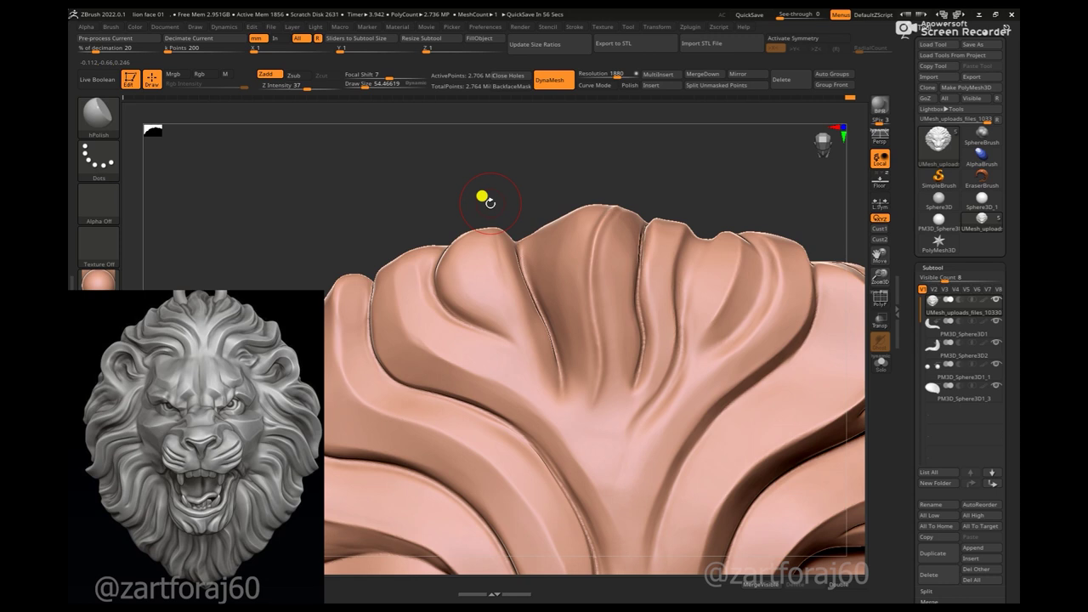
mouse_move(448, 160)
right_down()
mouse_move(442, 268)
mouse_move(464, 297)
mouse_move(495, 233)
mouse_move(481, 263)
right_up()
- Switch to hPolish and reframe the head, ending zoomed in on the lower mane
mouse_move(551, 205)
right_down()
mouse_move(503, 280)
mouse_move(527, 167)
mouse_move(481, 277)
mouse_move(477, 248)
mouse_move(687, 163)
mouse_move(512, 272)
mouse_move(449, 297)
right_up()
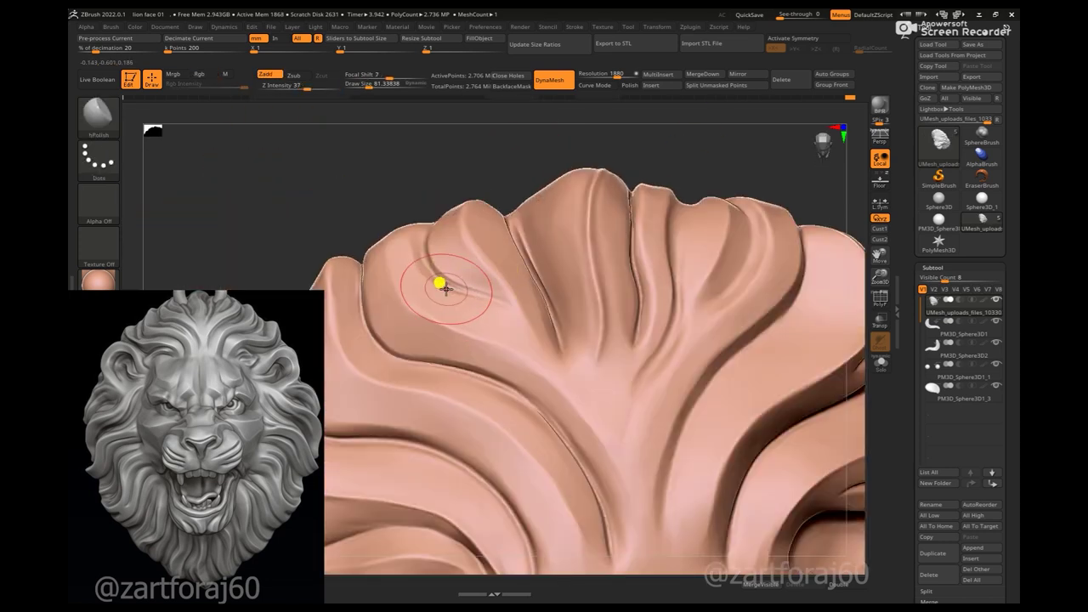
key(b)
key(h)
key(p)
right_drag(553, 127, 616, 197)
right_drag(592, 311, 600, 185)
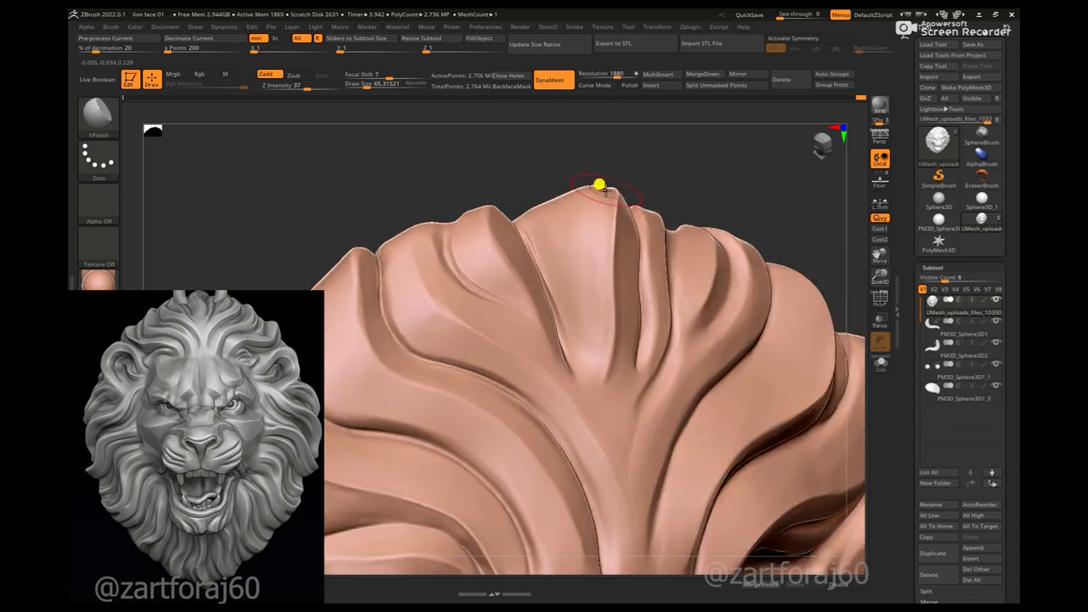
key(f)
mouse_move(721, 226)
ctrl+right_down()
mouse_move(812, 244)
mouse_move(577, 290)
mouse_move(724, 226)
ctrl+right_up()
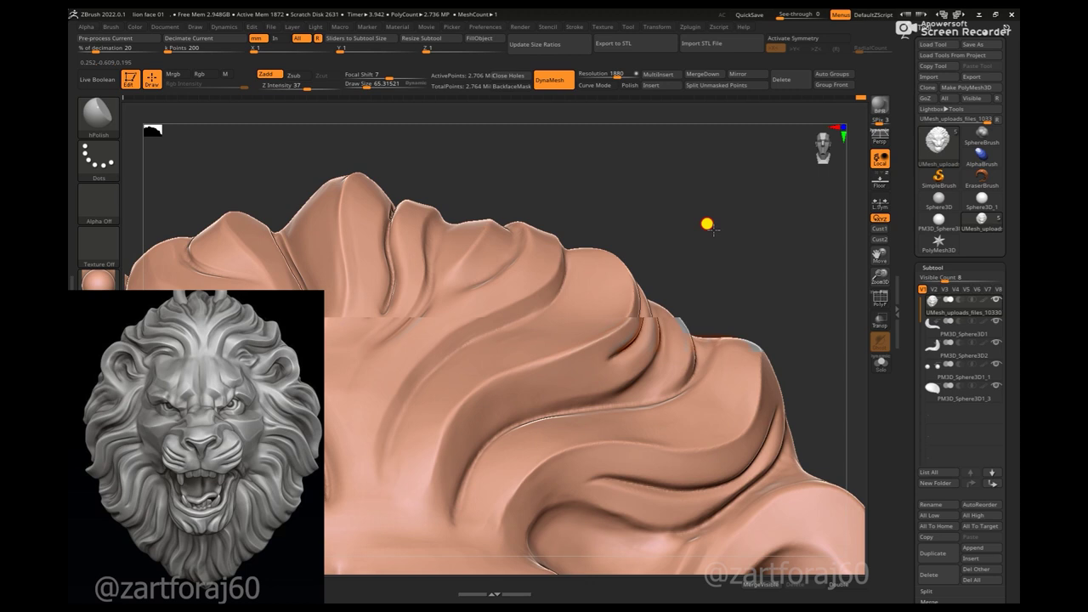
key(f)
mouse_move(697, 296)
ctrl+right_down()
mouse_move(677, 206)
mouse_move(737, 216)
mouse_move(634, 315)
ctrl+right_up()
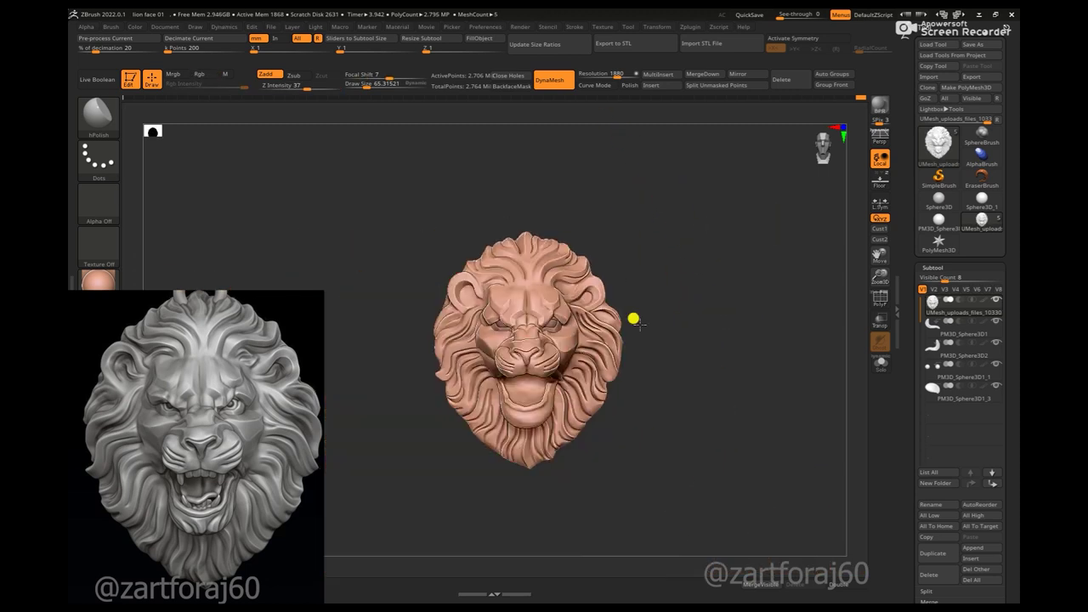
mouse_move(459, 405)
ctrl+right_down()
mouse_move(705, 482)
mouse_move(589, 401)
mouse_move(450, 470)
mouse_move(469, 445)
mouse_move(474, 491)
mouse_move(607, 168)
ctrl+right_up()
- Select the stylised hair brush and adjust its size between about 65.3 and 108.7
key(b)
click(768, 281)
right_click(621, 211)
drag(621, 216, 634, 216)
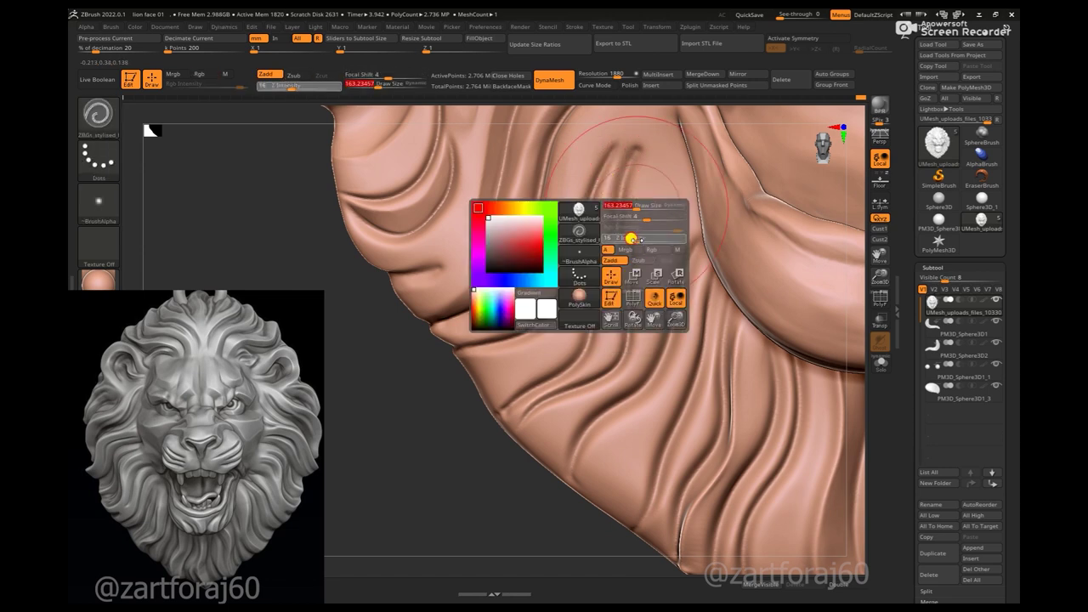
right_click(595, 182)
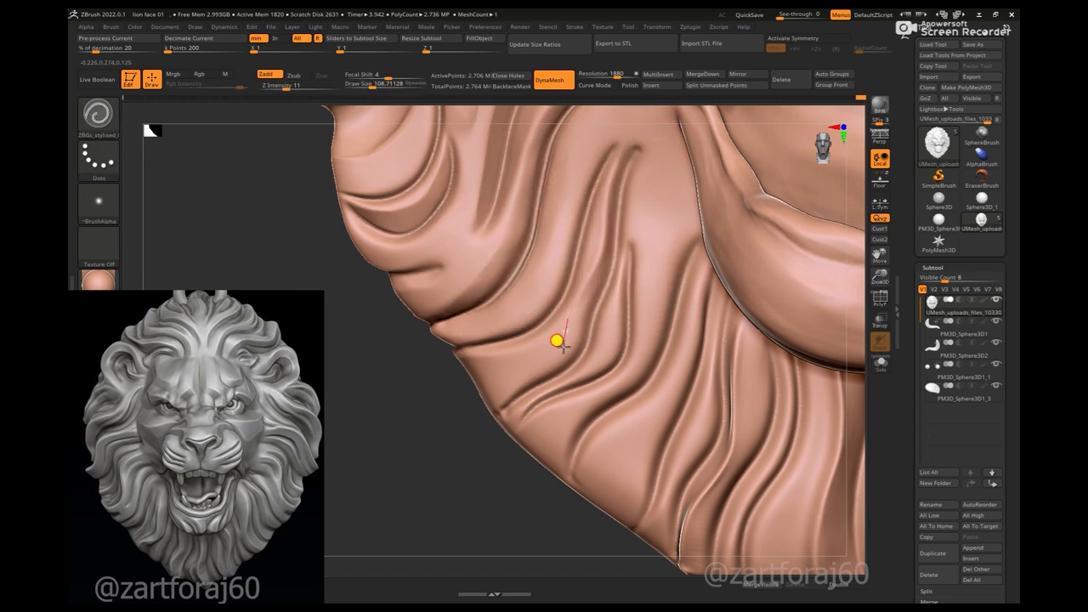
right_drag(557, 340, 619, 177)
drag(619, 177, 607, 160)
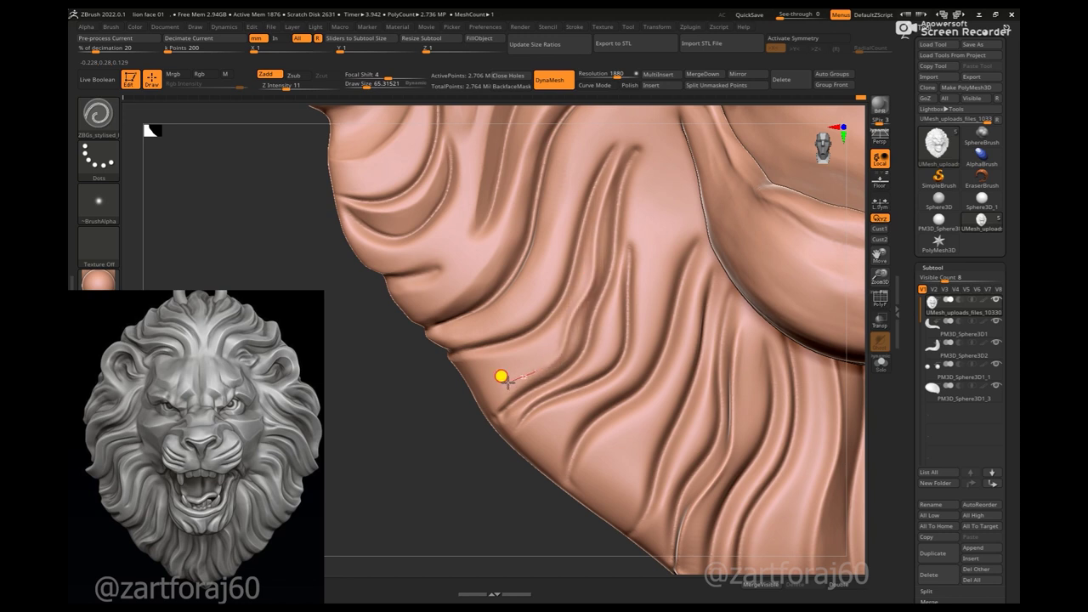
right_drag(505, 380, 483, 432)
shift+drag(550, 335, 442, 415)
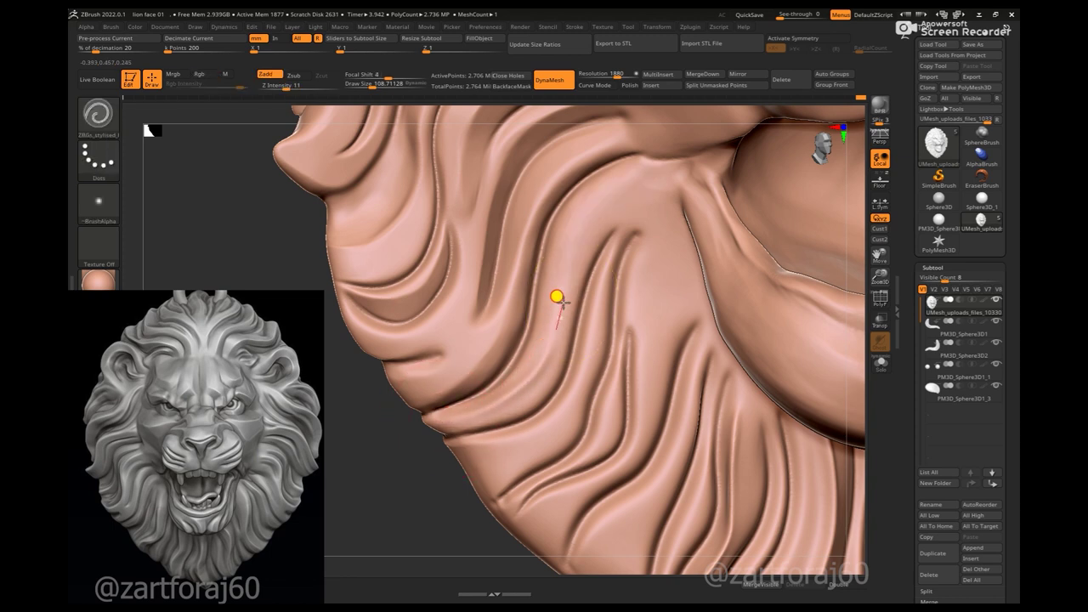
key(f)
mouse_move(638, 547)
alt+mouse_down()
mouse_move(639, 365)
mouse_move(668, 431)
mouse_move(661, 345)
mouse_move(499, 216)
alt+mouse_up()
- Switch to ClayBuildup, then to hPolish, for working the lower mane strands
key(b)
key(c)
key(b)
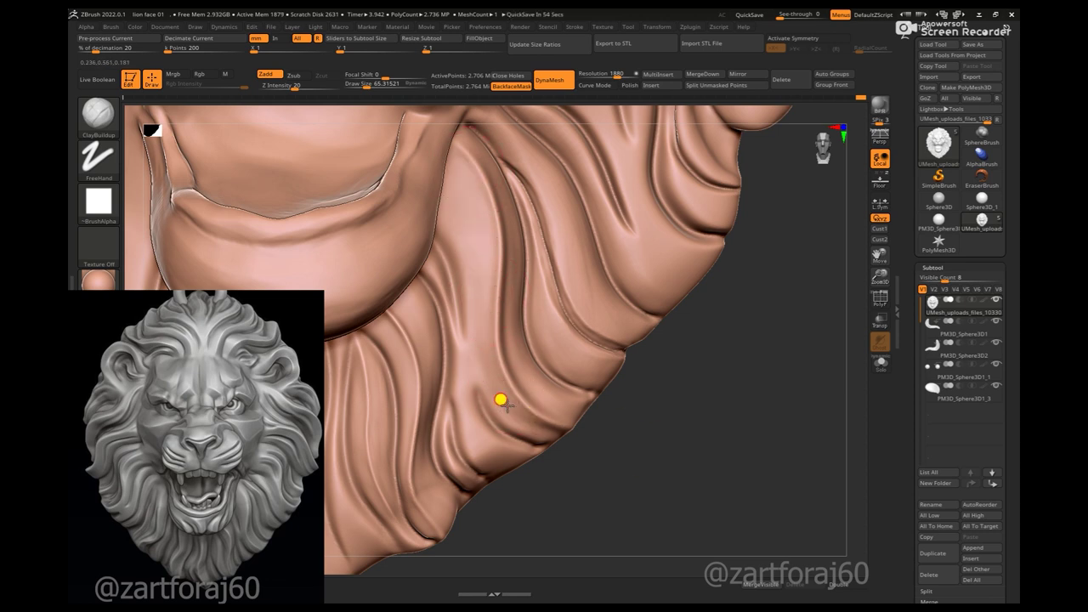
drag(511, 400, 615, 417)
drag(544, 430, 474, 401)
mouse_move(690, 464)
mouse_down()
mouse_move(739, 457)
mouse_move(547, 165)
mouse_up()
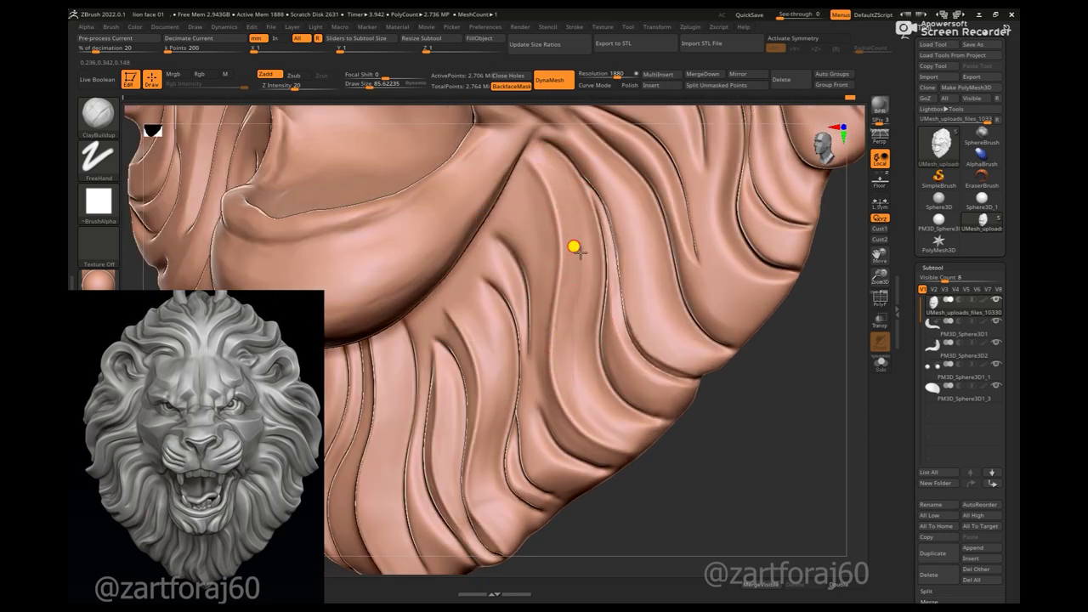
mouse_move(672, 447)
mouse_down()
mouse_move(736, 382)
mouse_move(714, 391)
mouse_move(515, 250)
mouse_up()
key(b)
key(h)
key(p)
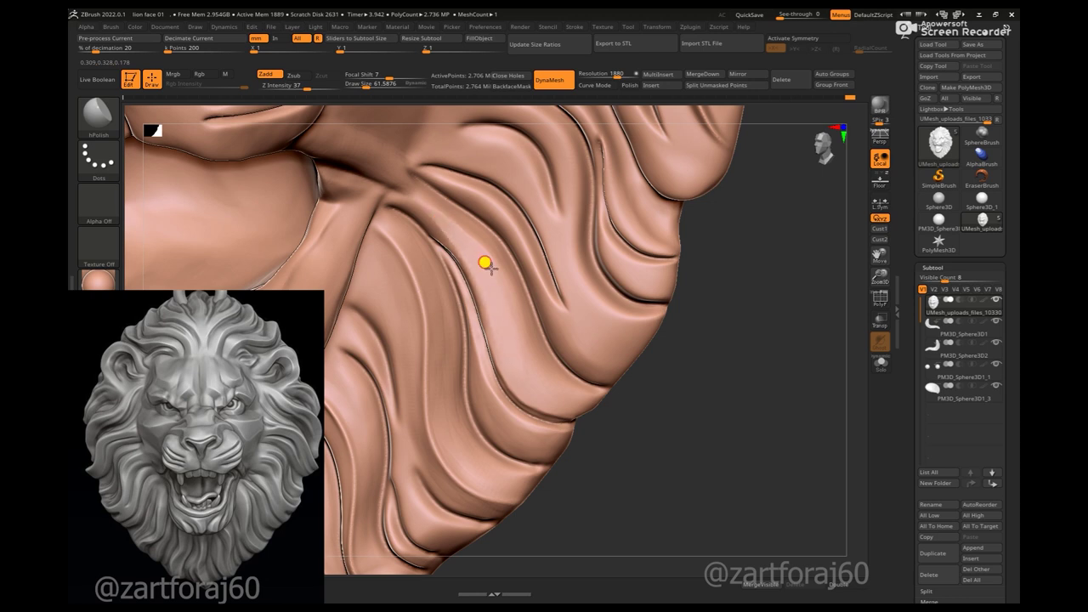
mouse_move(629, 358)
mouse_down()
mouse_move(756, 315)
mouse_move(530, 311)
mouse_move(489, 231)
mouse_move(497, 276)
mouse_up()
mouse_move(537, 378)
mouse_down()
mouse_move(651, 403)
mouse_move(460, 243)
mouse_up()
- Build up a lower mane strand with ClayBuildup at brush size about 77
key(b)
key(c)
key(b)
drag(632, 326, 451, 221)
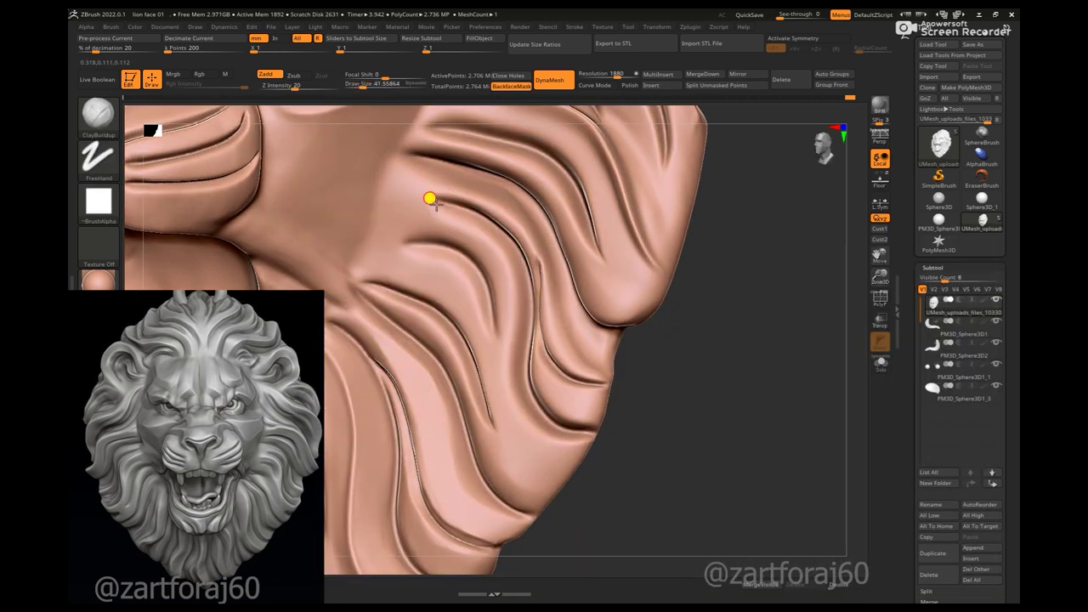
mouse_move(646, 340)
mouse_down()
mouse_move(707, 320)
mouse_move(437, 170)
mouse_up()
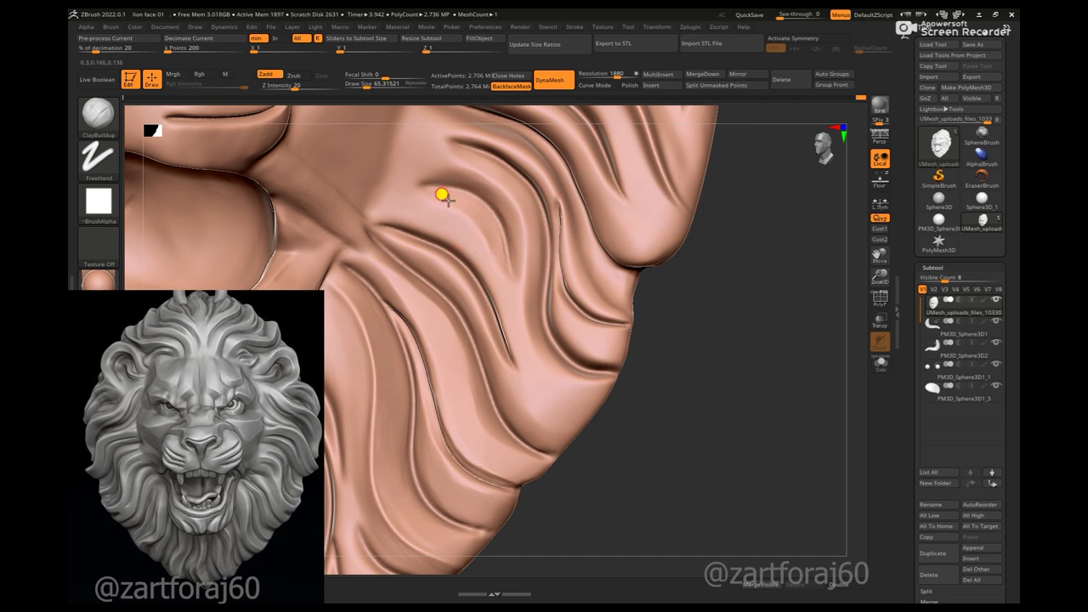
drag(437, 235, 421, 230)
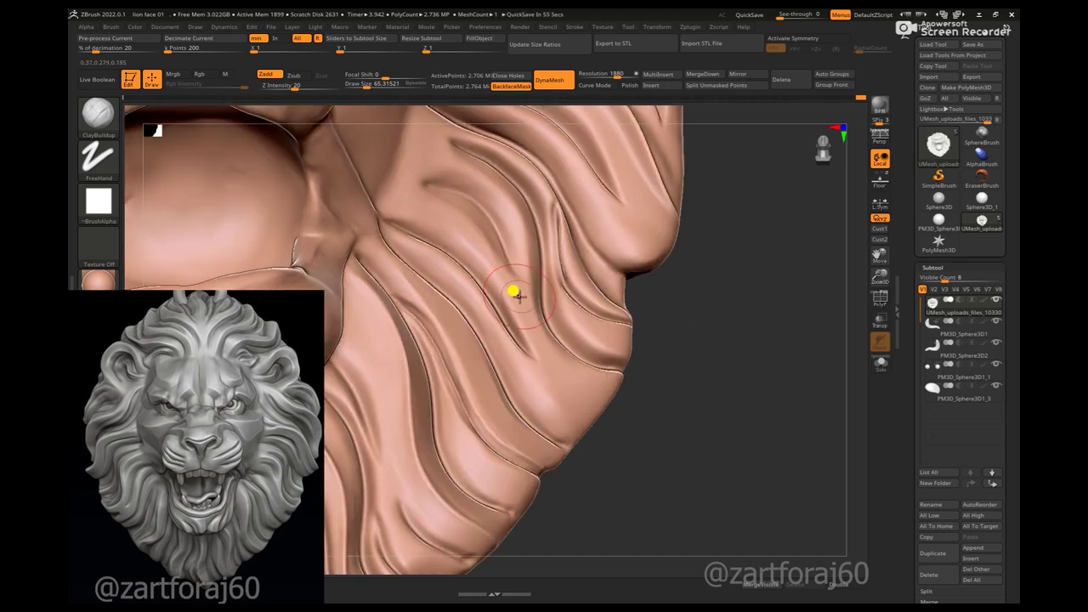
mouse_move(777, 428)
mouse_down()
mouse_move(430, 304)
mouse_move(498, 374)
mouse_up()
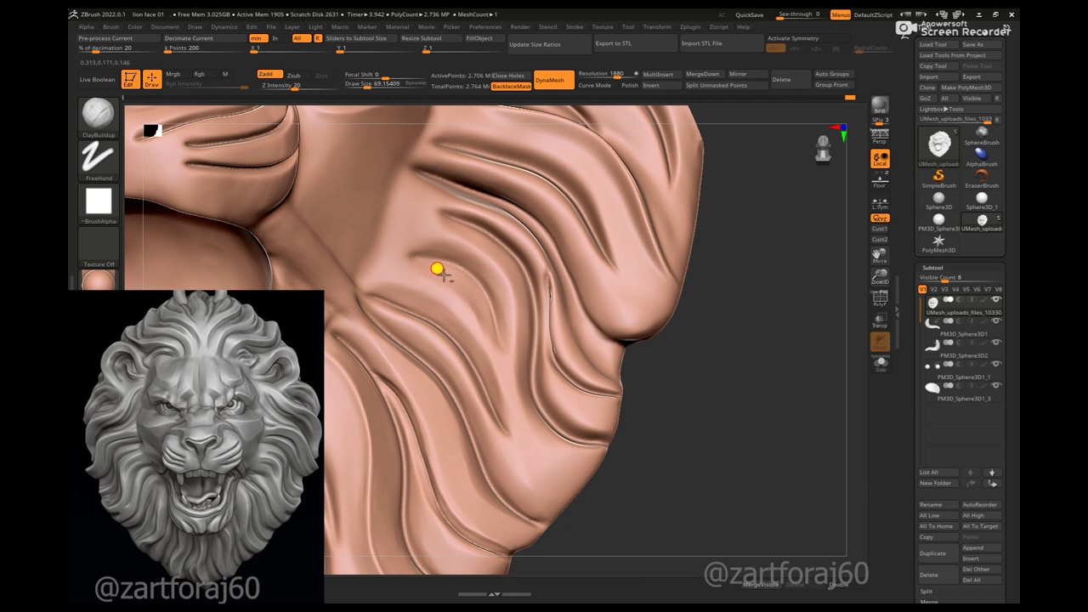
drag(717, 306, 499, 280)
key(space)
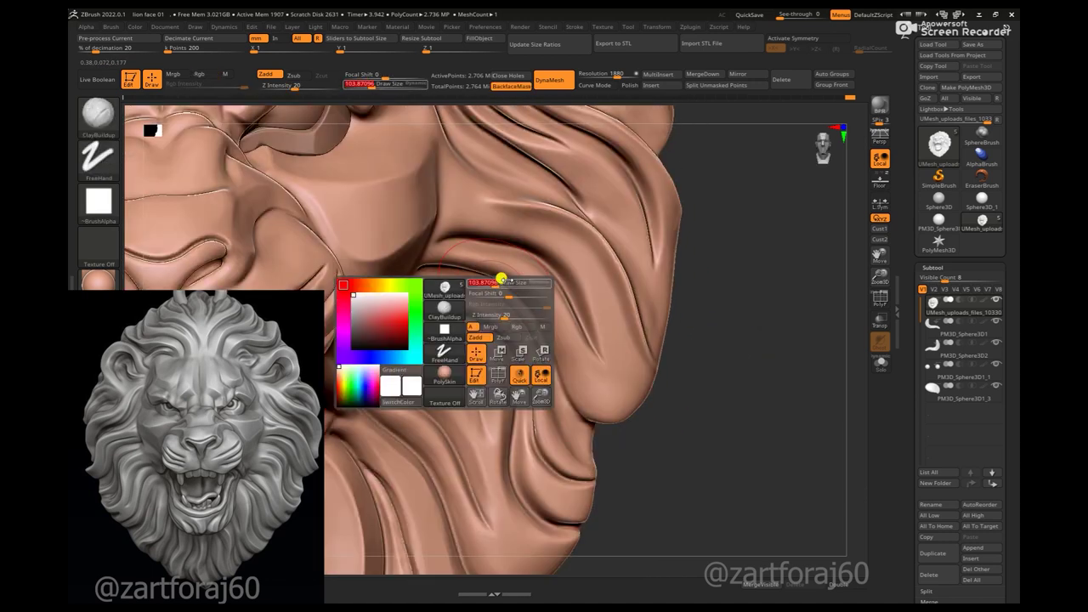
key(space)
drag(579, 232, 573, 233)
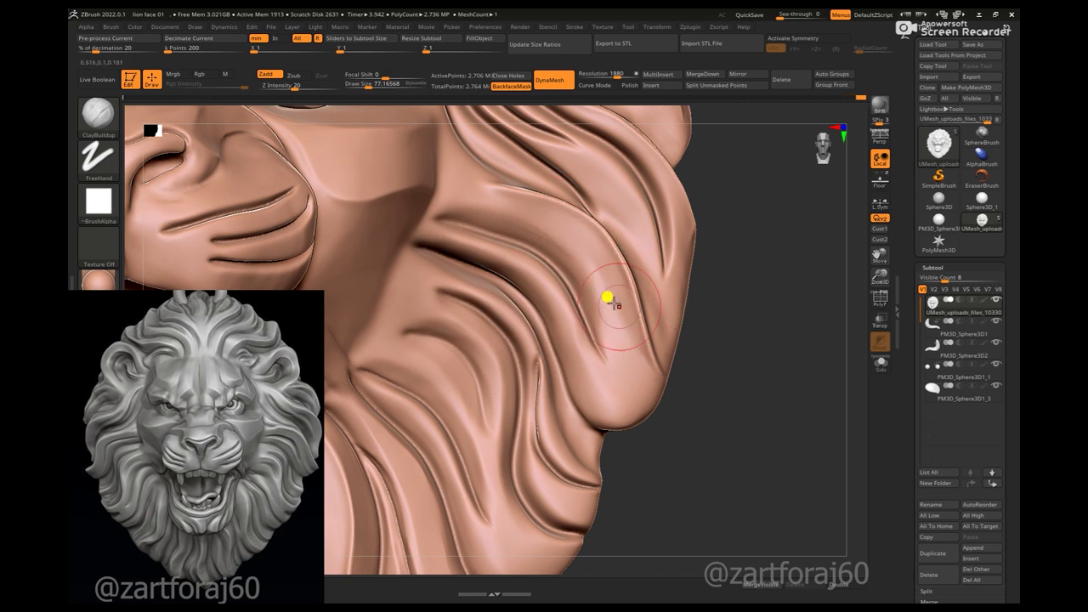
drag(638, 370, 634, 344)
- Alternate hPolish and ClayBuildup across the lower mane folds, framing the lion from the front
mouse_move(748, 333)
mouse_down()
mouse_move(802, 332)
mouse_move(590, 382)
mouse_move(794, 365)
mouse_up()
key(b)
key(h)
key(p)
key(f)
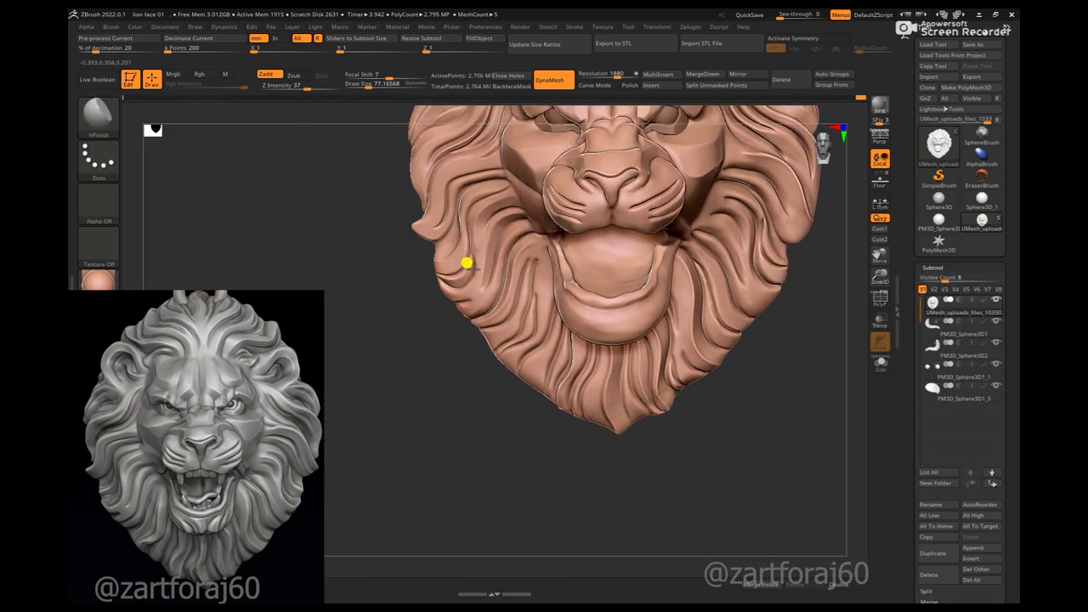
drag(467, 261, 484, 403)
key(b)
key(c)
key(b)
drag(562, 306, 633, 214)
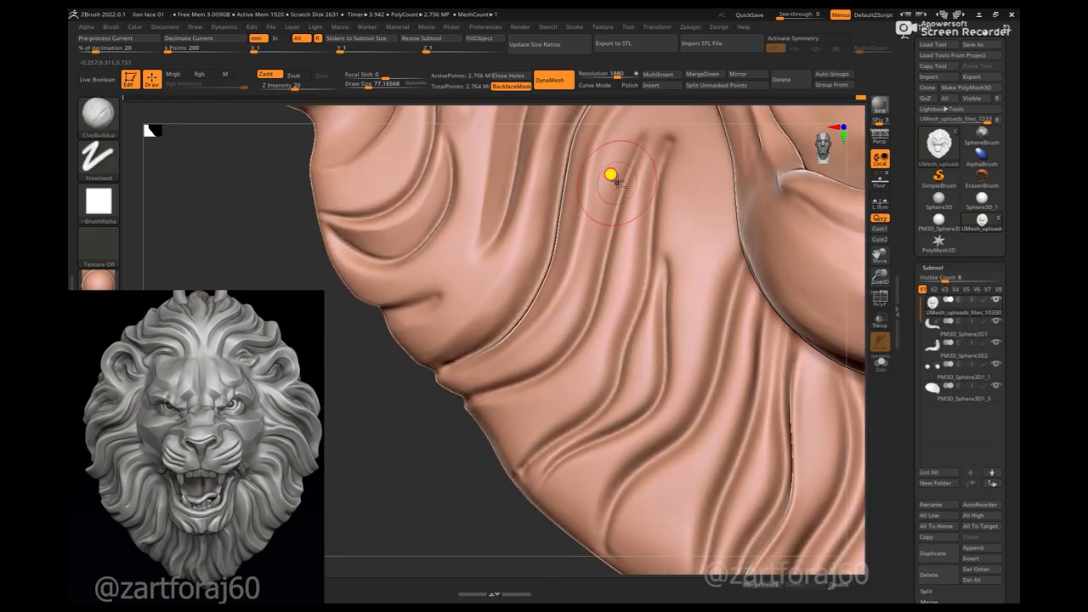
drag(498, 380, 606, 196)
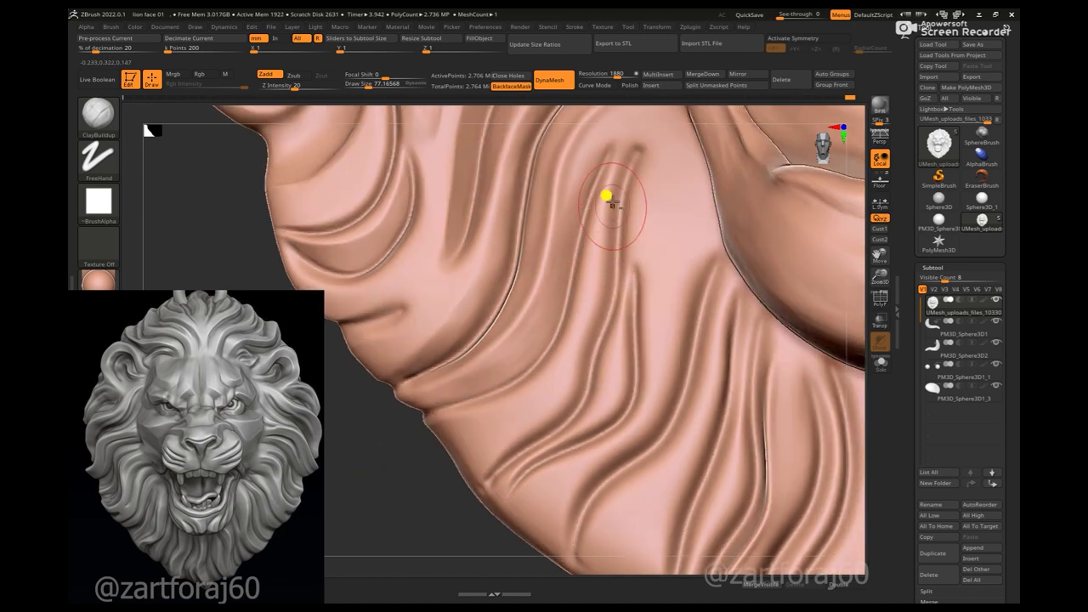
drag(483, 452, 503, 391)
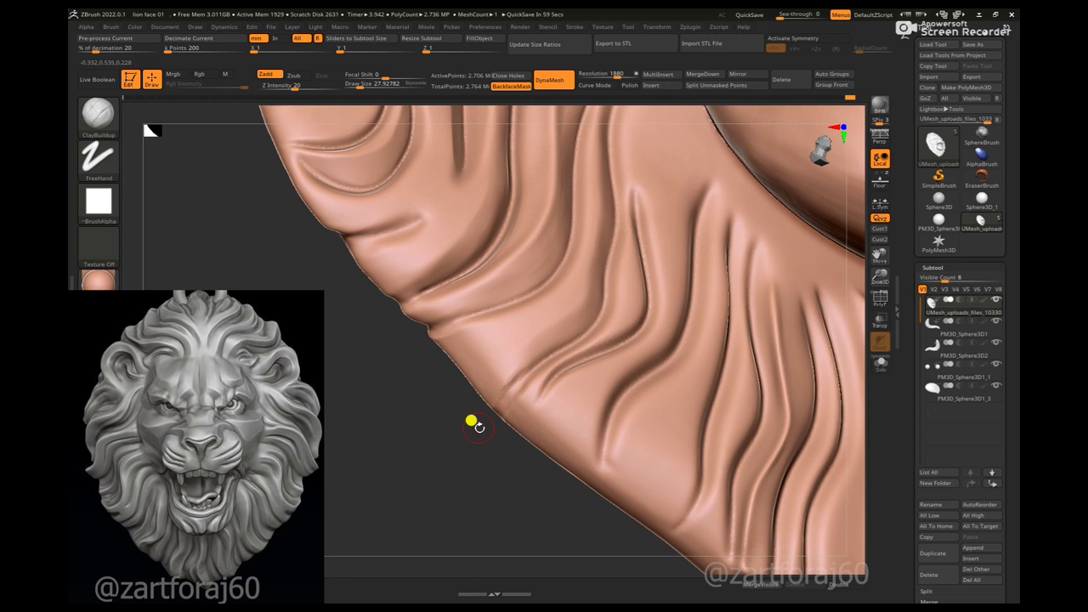
drag(472, 421, 513, 394)
mouse_move(470, 445)
mouse_down()
mouse_move(502, 388)
mouse_move(466, 467)
mouse_move(498, 383)
mouse_move(412, 425)
mouse_move(466, 452)
mouse_move(442, 428)
mouse_move(476, 399)
mouse_up()
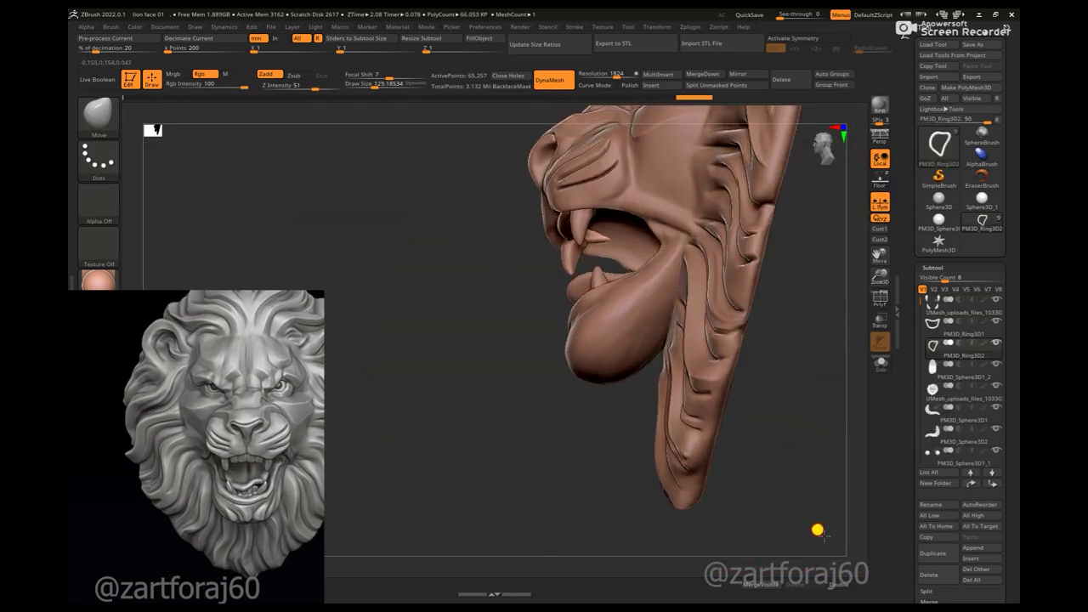
- Orbit the lion head through top, low side and front views, ending straight front-on
right_drag(554, 174, 591, 290)
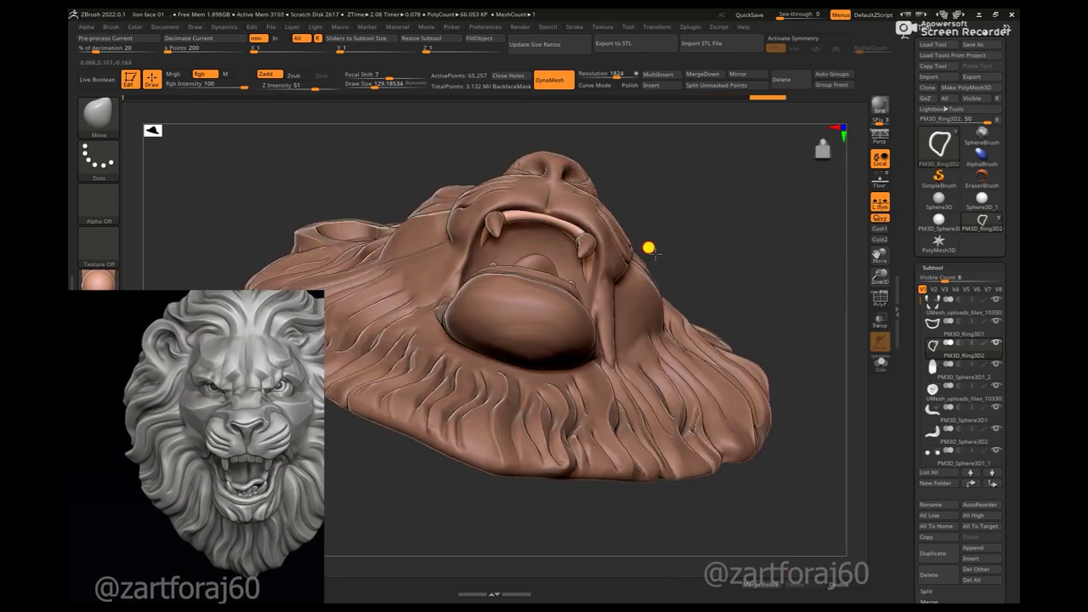
mouse_move(484, 278)
right_down()
mouse_move(782, 442)
mouse_move(587, 289)
mouse_move(652, 204)
mouse_move(694, 207)
mouse_move(613, 232)
right_up()
mouse_move(719, 216)
right_down()
mouse_move(525, 238)
mouse_move(413, 297)
mouse_move(569, 352)
mouse_move(639, 294)
mouse_move(615, 238)
mouse_move(760, 437)
mouse_move(741, 318)
mouse_move(748, 438)
mouse_move(631, 335)
mouse_move(554, 320)
mouse_move(647, 347)
mouse_move(688, 267)
mouse_move(525, 467)
mouse_move(539, 346)
right_up()
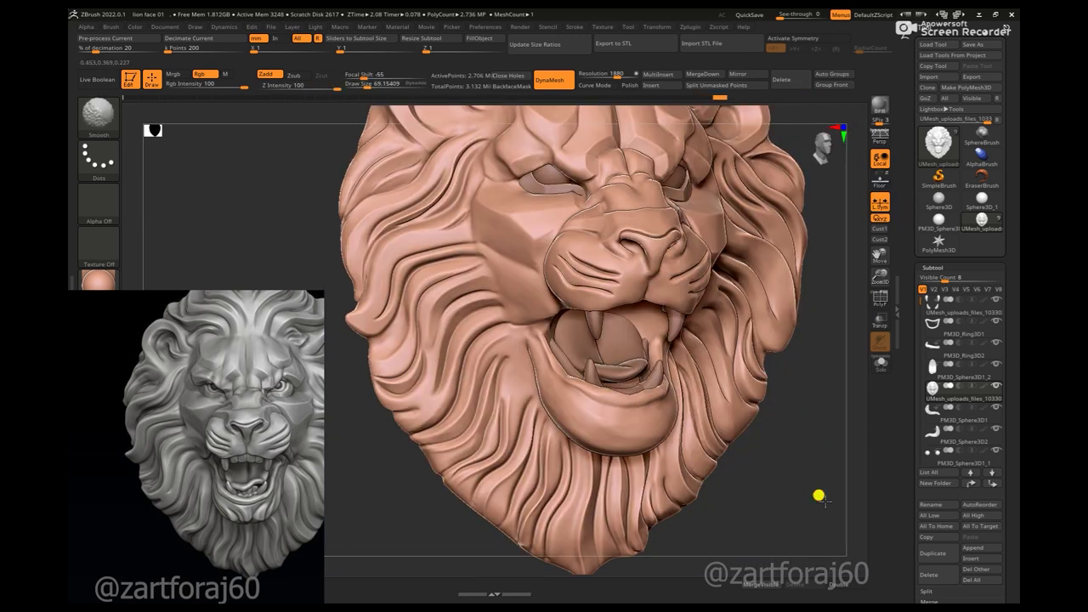
drag(819, 497, 738, 448)
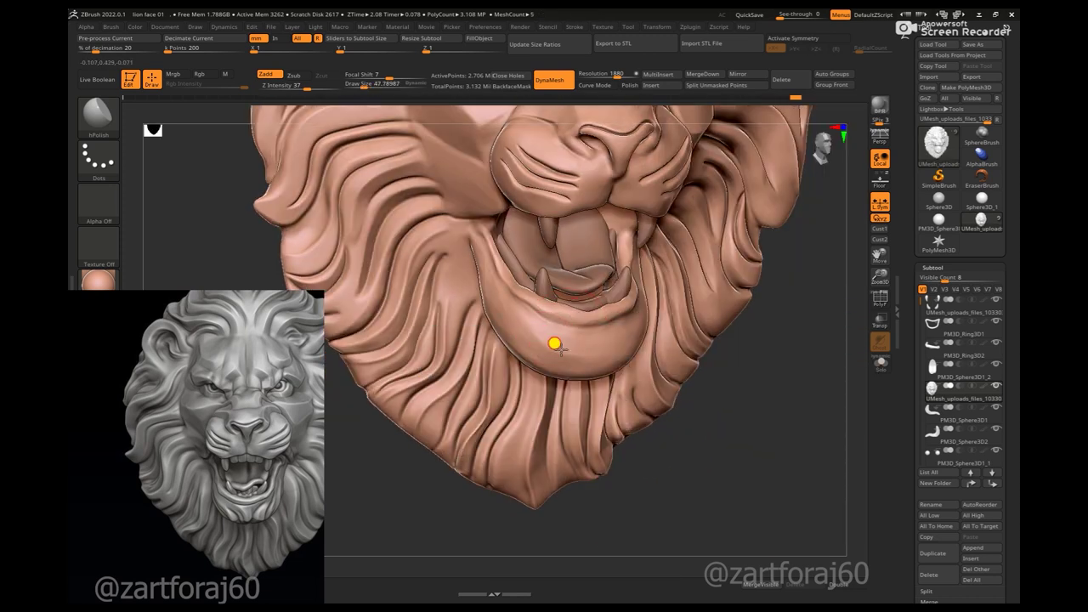
mouse_move(515, 307)
shift+mouse_down()
mouse_move(772, 366)
mouse_move(731, 517)
mouse_move(712, 427)
shift+mouse_up()
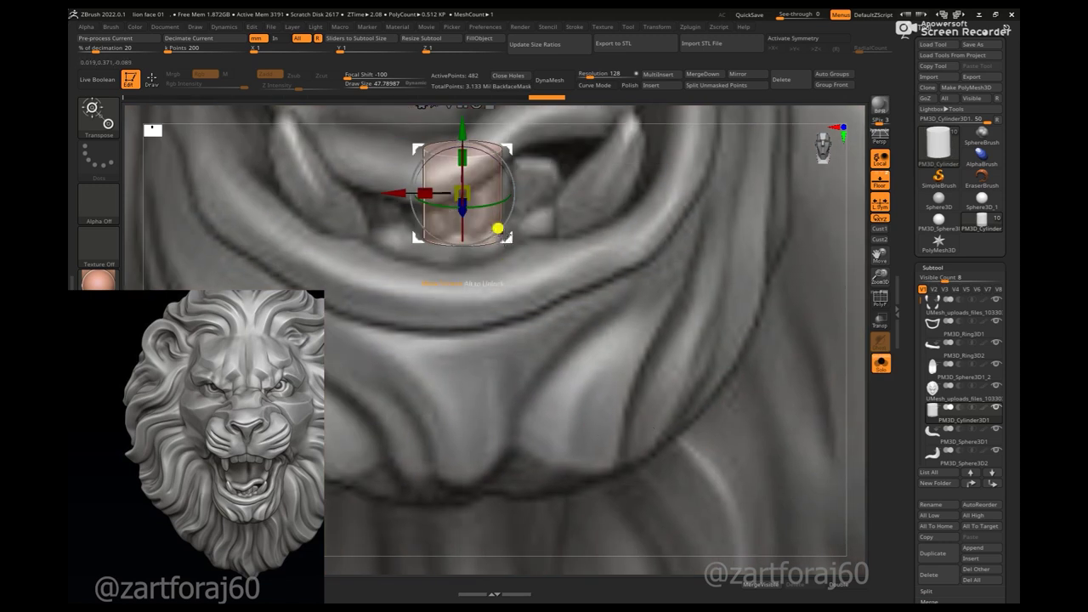
- Tilt the tooth cylinder to the right in local transform mode and zoom in on the mouth
drag(498, 227, 566, 214)
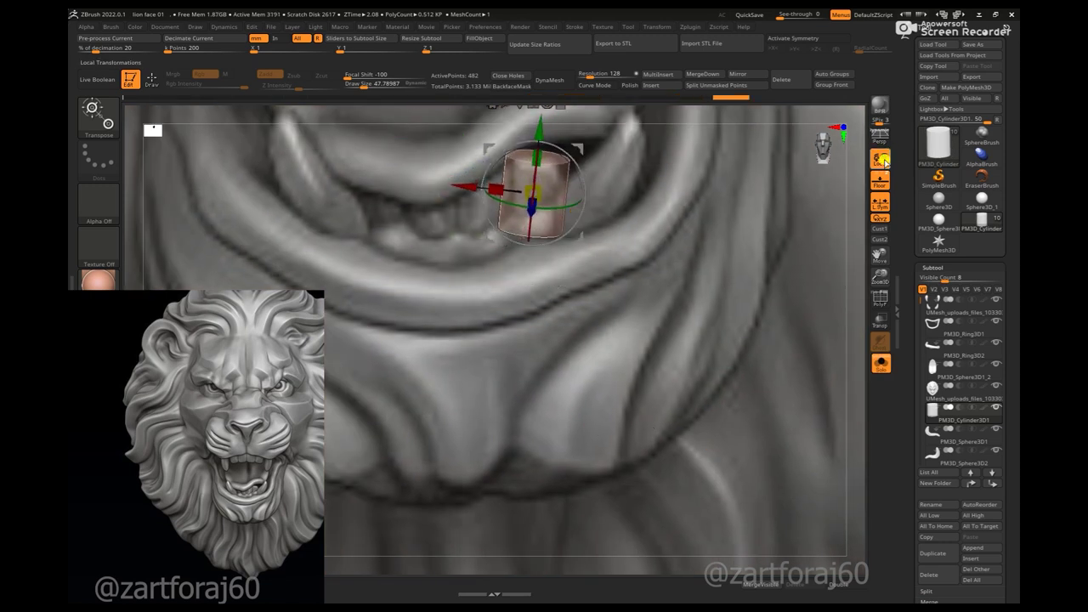
click(881, 159)
click(881, 364)
mouse_move(492, 292)
mouse_down()
mouse_move(462, 187)
mouse_move(486, 371)
mouse_move(524, 252)
mouse_up()
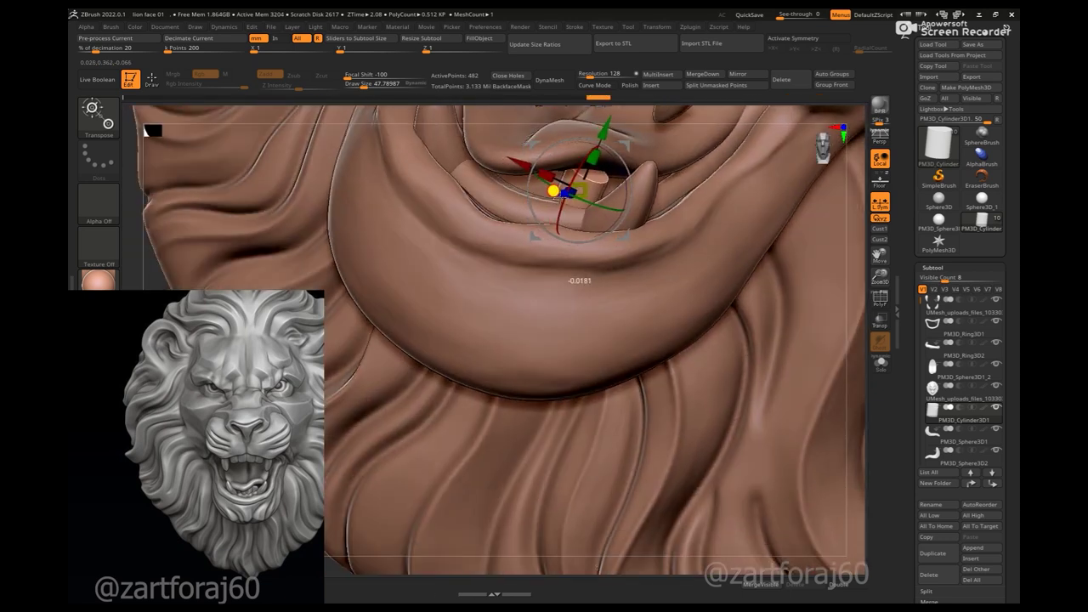
click(881, 176)
- Isolate the tooth cylinder and switch to the Move brush for reshaping it
click(881, 364)
key(space)
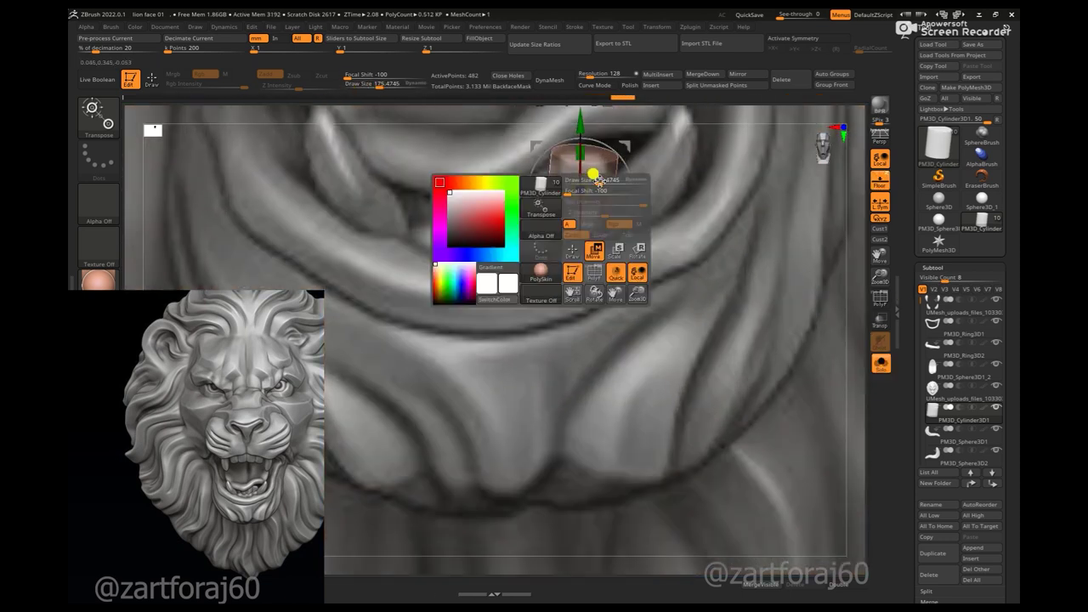
key(q)
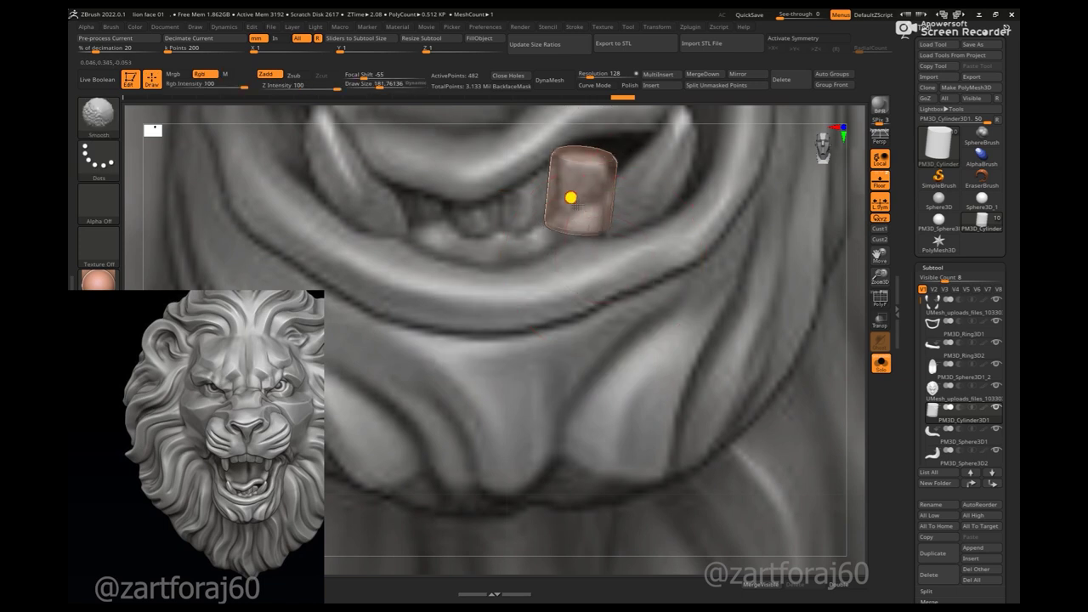
drag(602, 280, 629, 259)
key(space)
key(b)
key(m)
key(v)
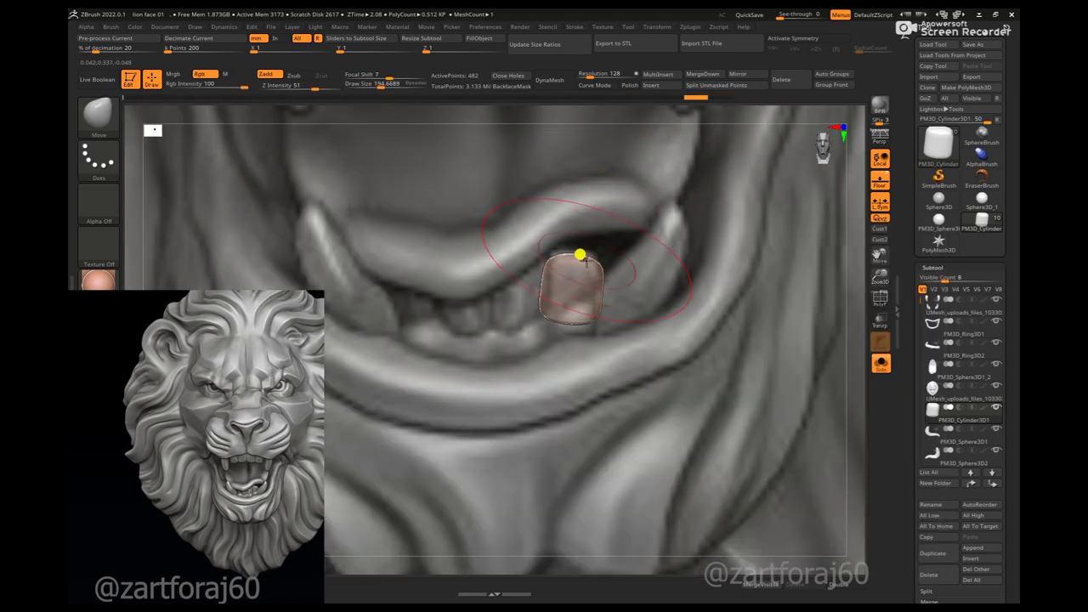
click(881, 364)
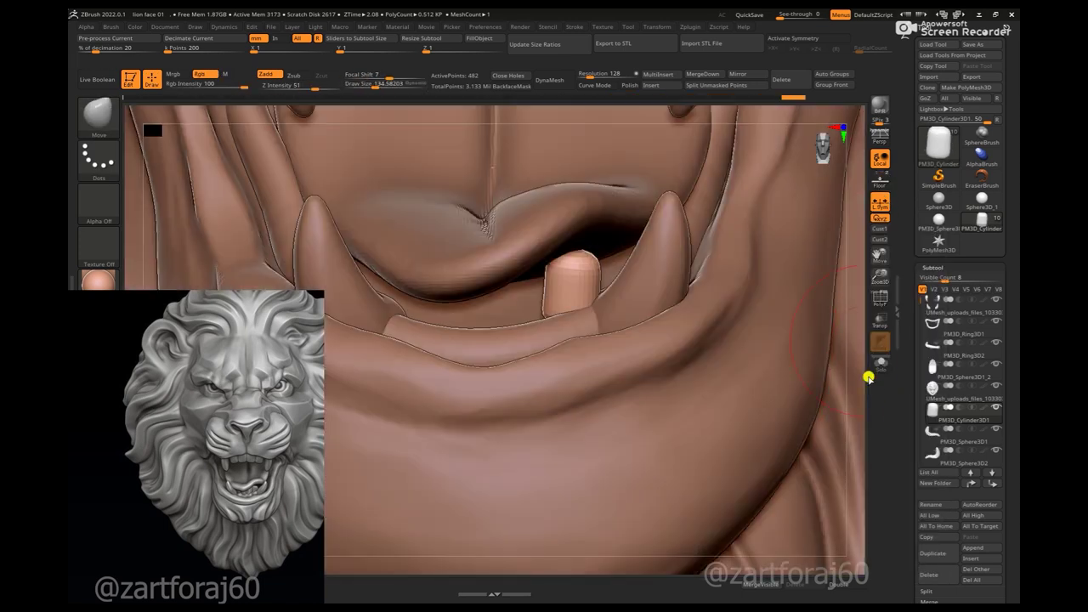
- Duplicate the tooth twice, placing the copies further left along the lower jaw
key(w)
drag(546, 317, 704, 341)
drag(612, 296, 843, 294)
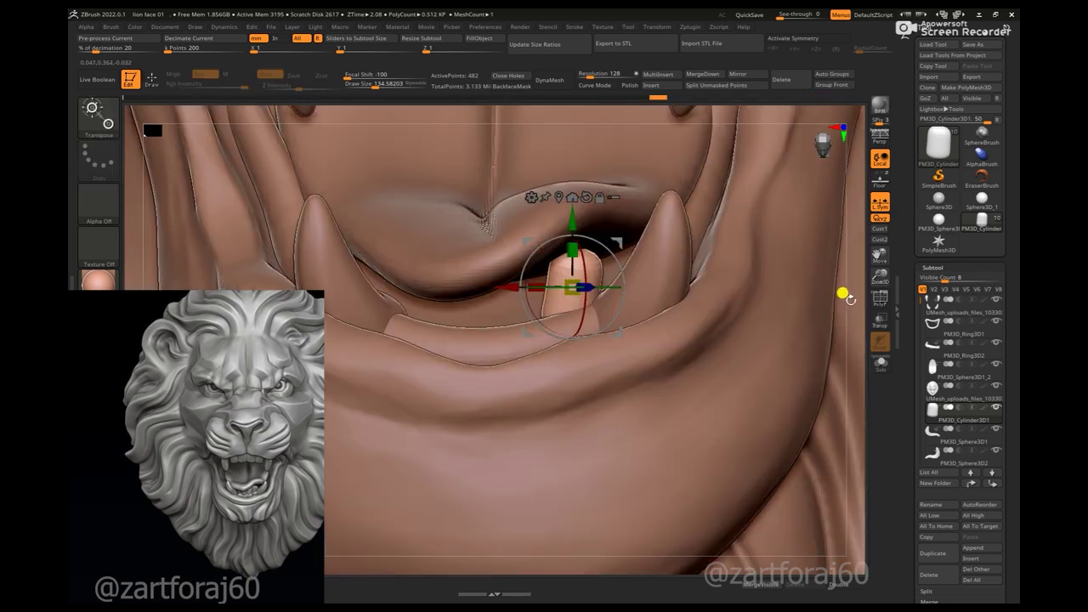
mouse_move(612, 324)
ctrl+mouse_down()
mouse_move(555, 332)
mouse_move(559, 206)
mouse_move(500, 320)
mouse_move(536, 321)
mouse_move(500, 352)
mouse_move(573, 316)
ctrl+mouse_up()
ctrl+drag(462, 316, 413, 311)
drag(830, 280, 387, 302)
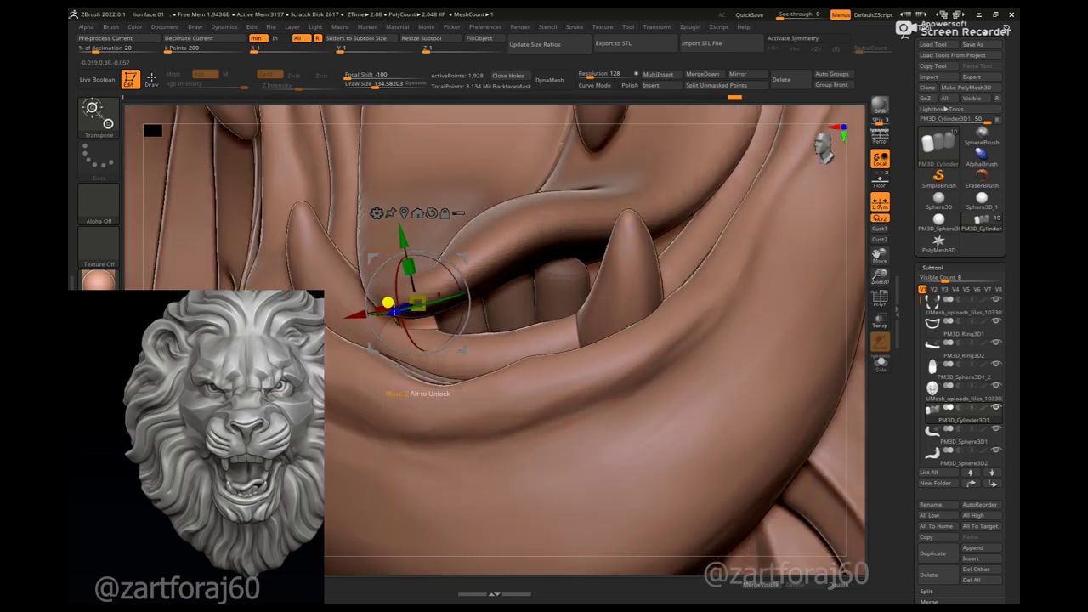
- Check the gum ring, then make the cylinder teeth piece active and Solo it
drag(495, 258, 462, 338)
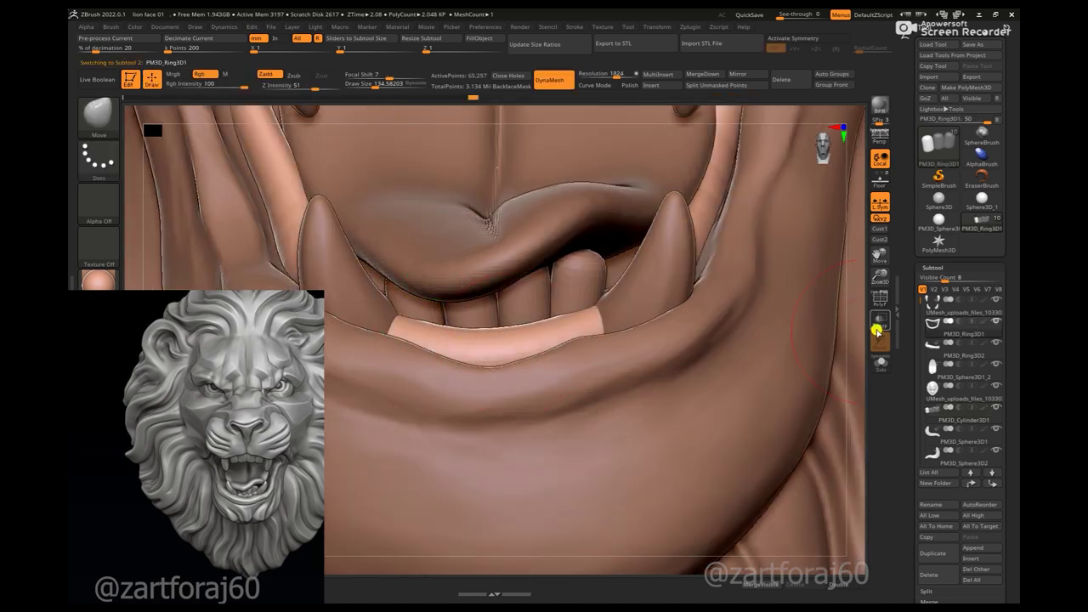
click(881, 363)
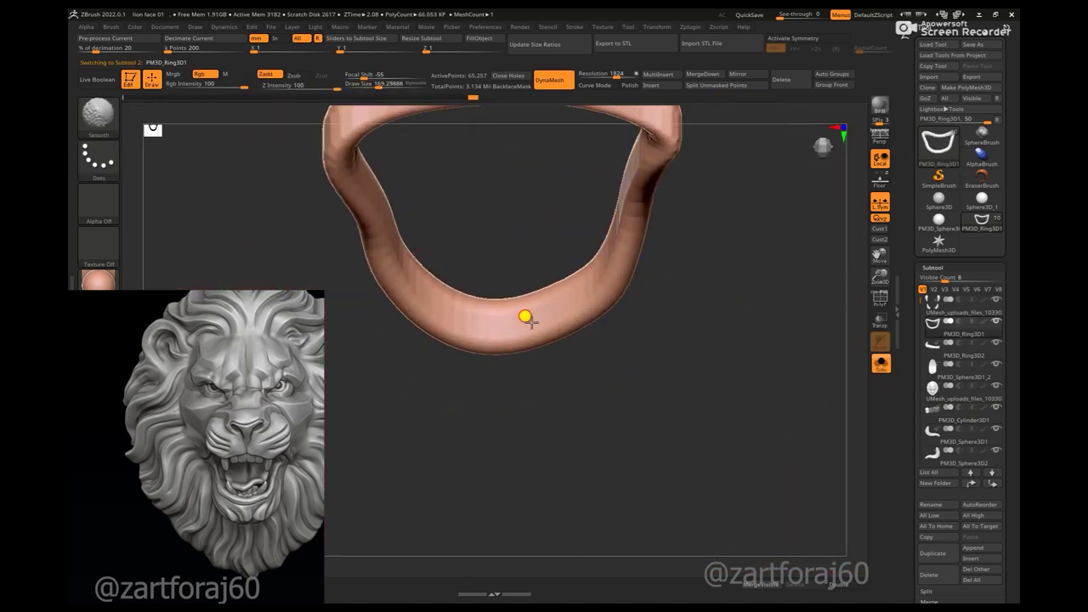
click(878, 365)
click(878, 365)
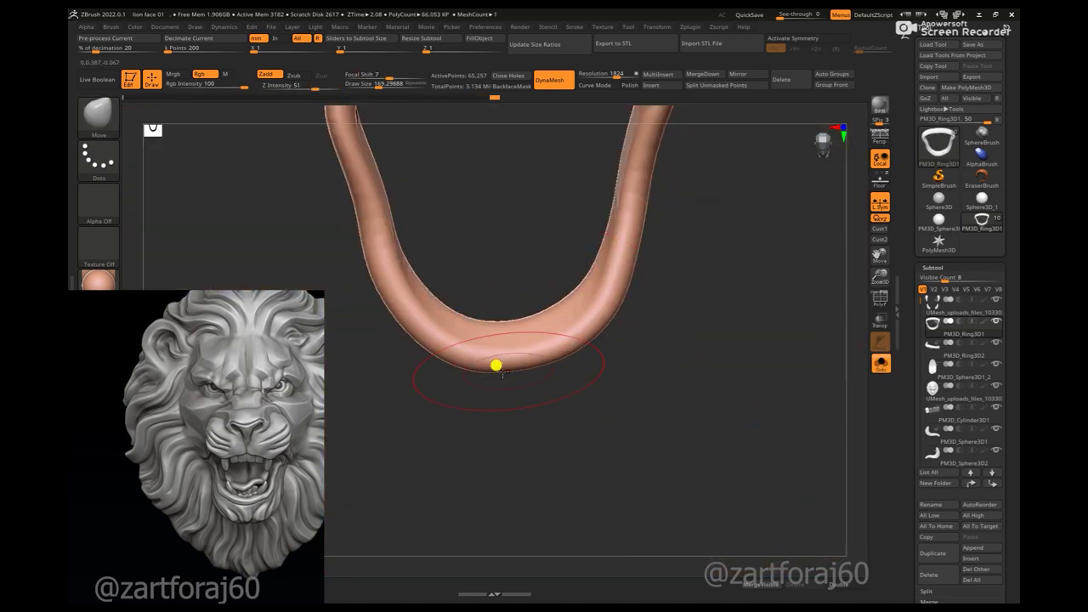
click(881, 363)
alt+click(533, 301)
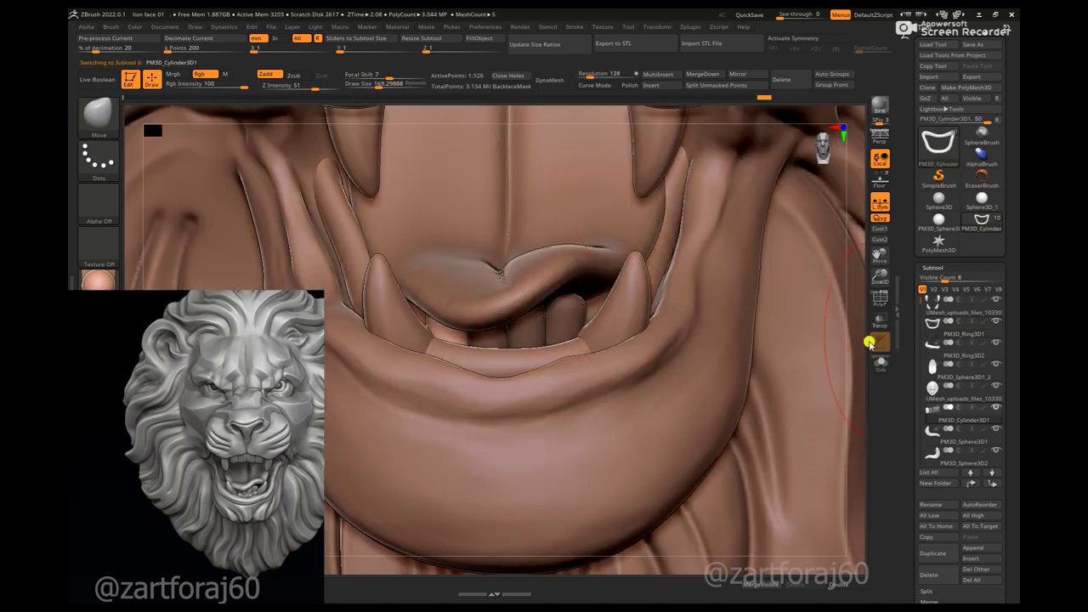
click(881, 364)
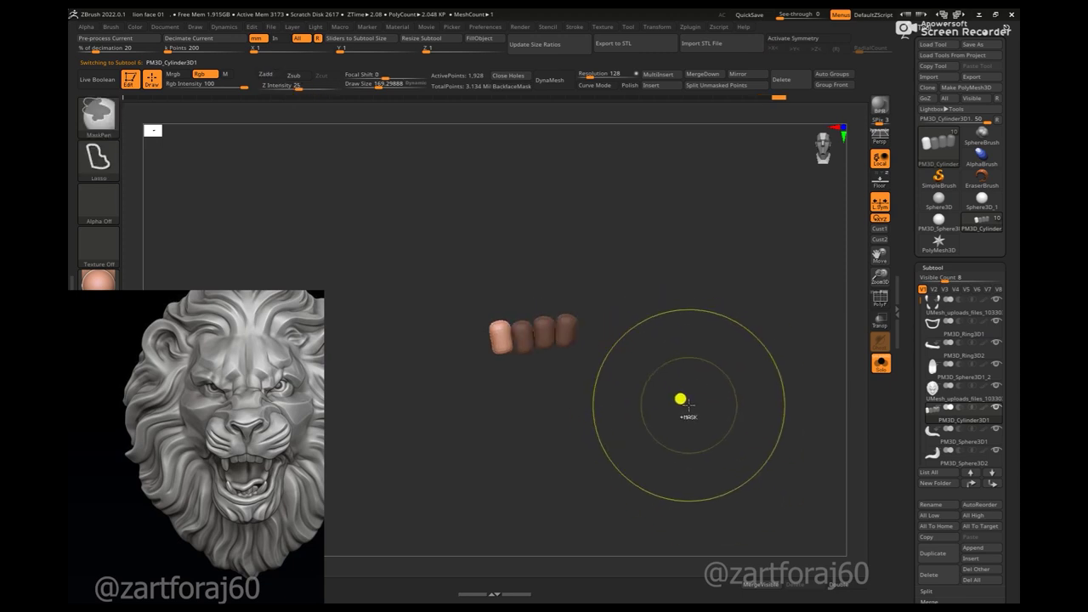
- Split one cylinder into its own subtool and rotate it up into the upper jaw
key(w)
click(545, 249)
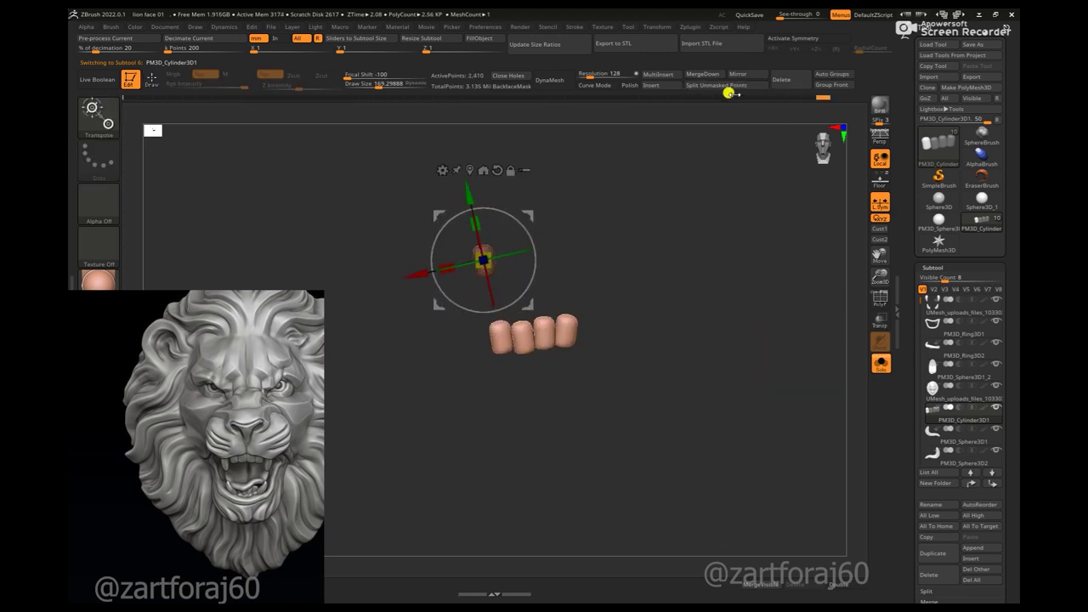
click(738, 85)
click(881, 363)
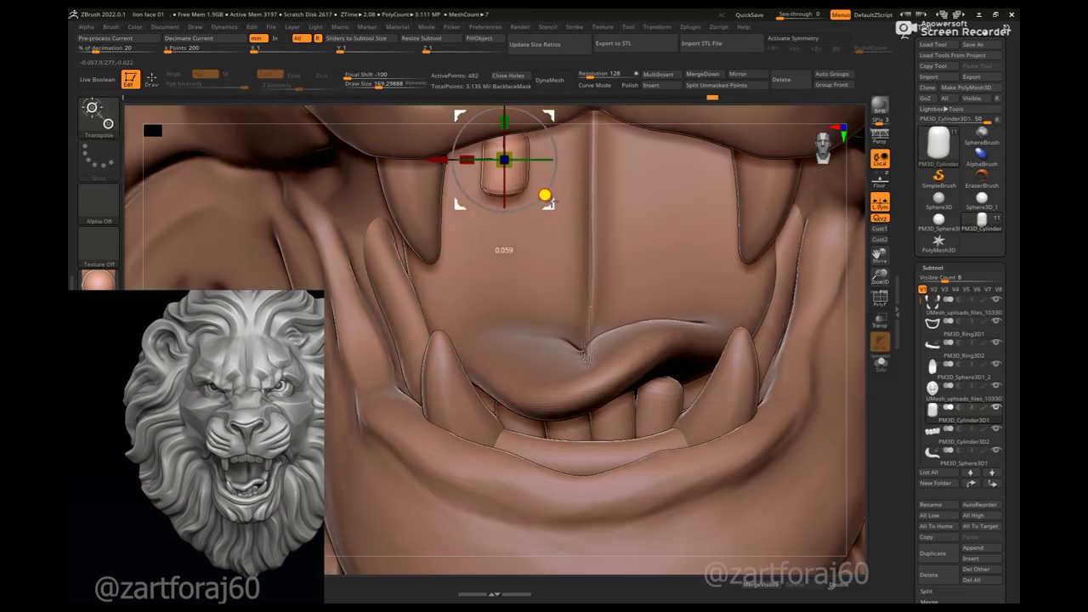
drag(803, 350, 852, 281)
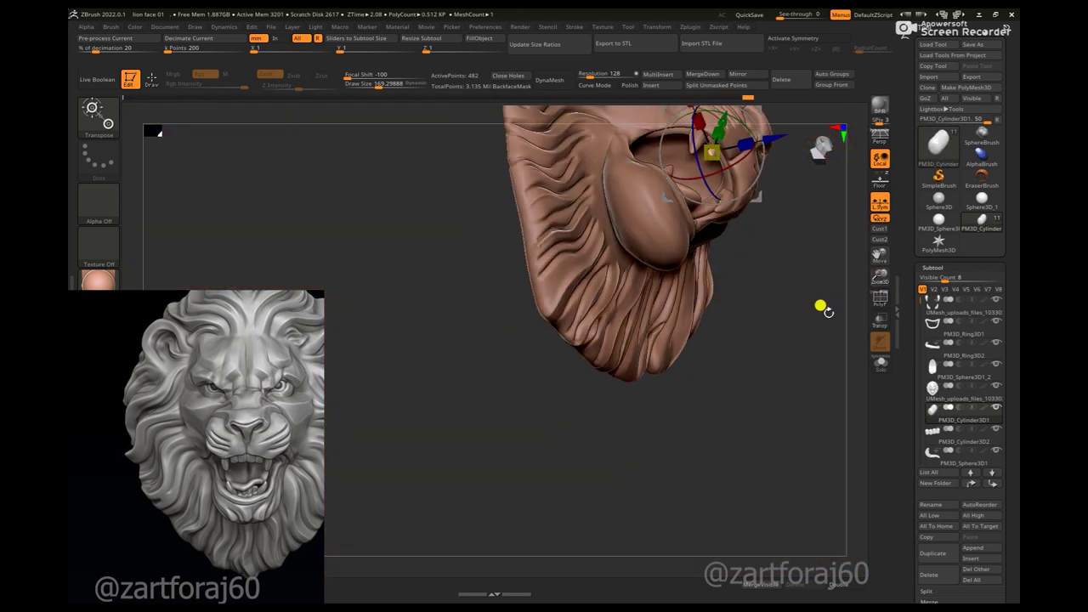
click(881, 363)
key(f)
click(882, 183)
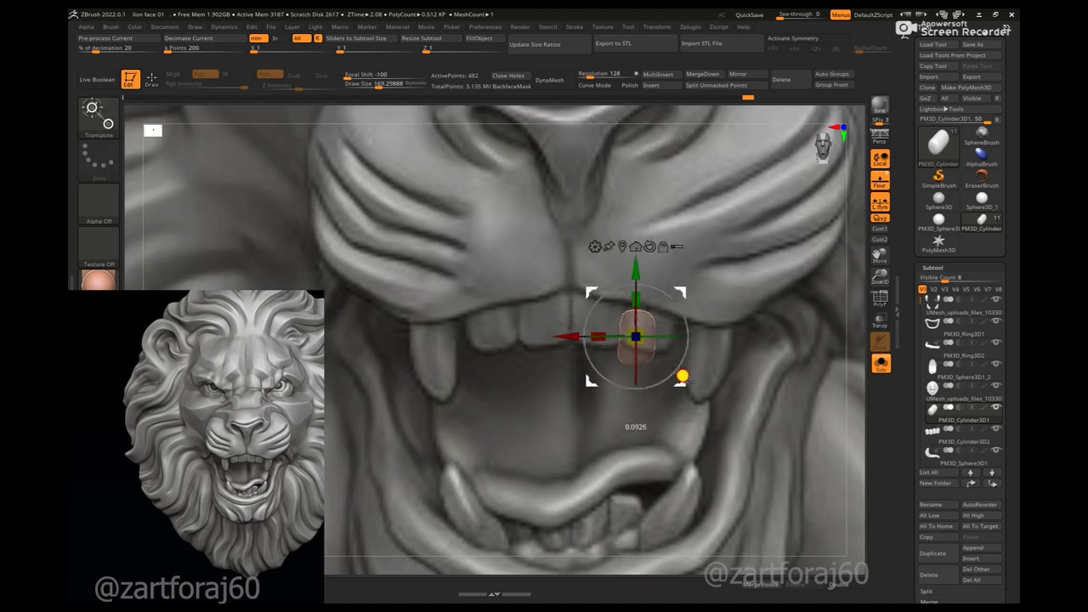
drag(609, 332, 646, 339)
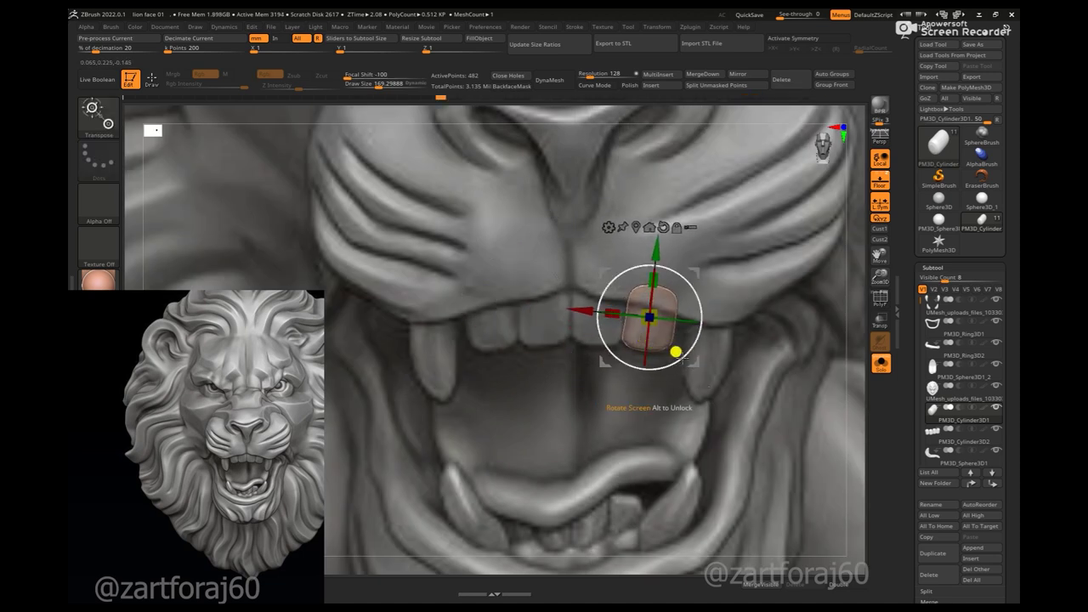
- Duplicate the incisor to the left and mirror the pair into four upper teeth
click(881, 363)
drag(861, 340, 862, 246)
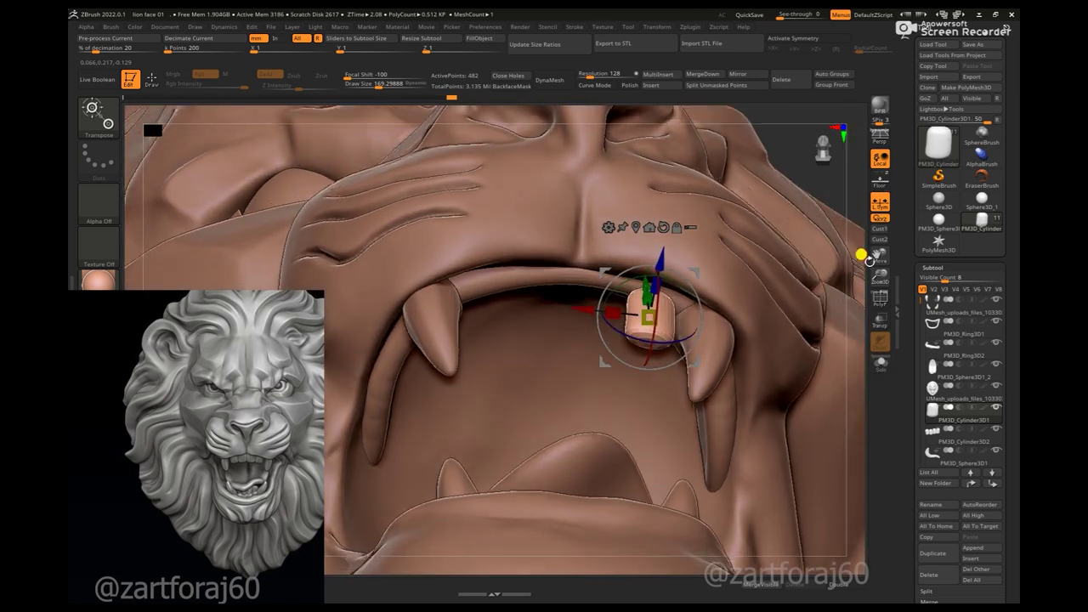
drag(856, 323, 853, 379)
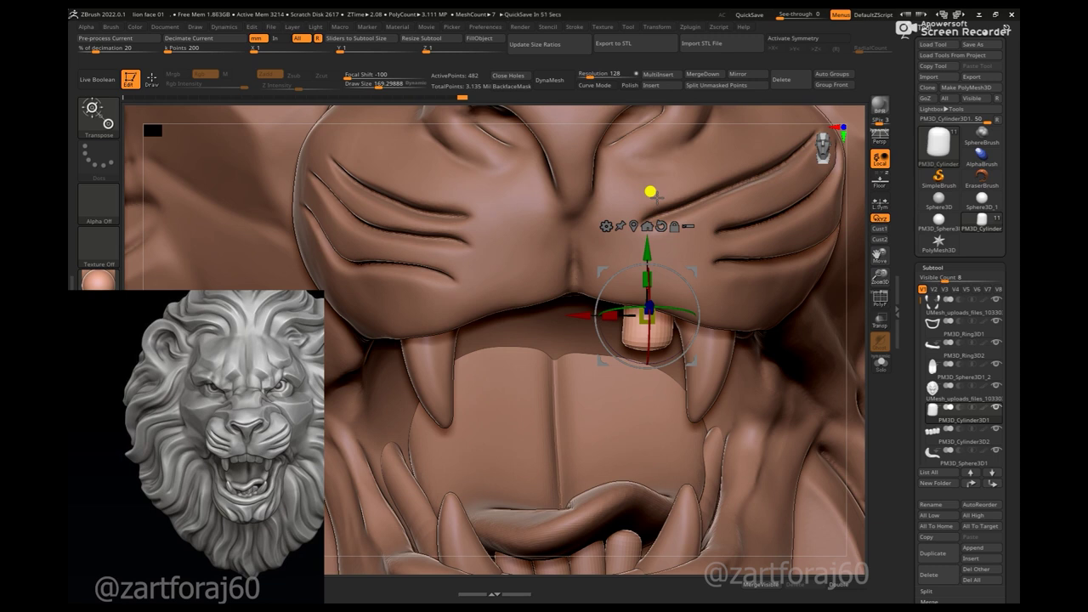
drag(857, 280, 867, 253)
click(881, 180)
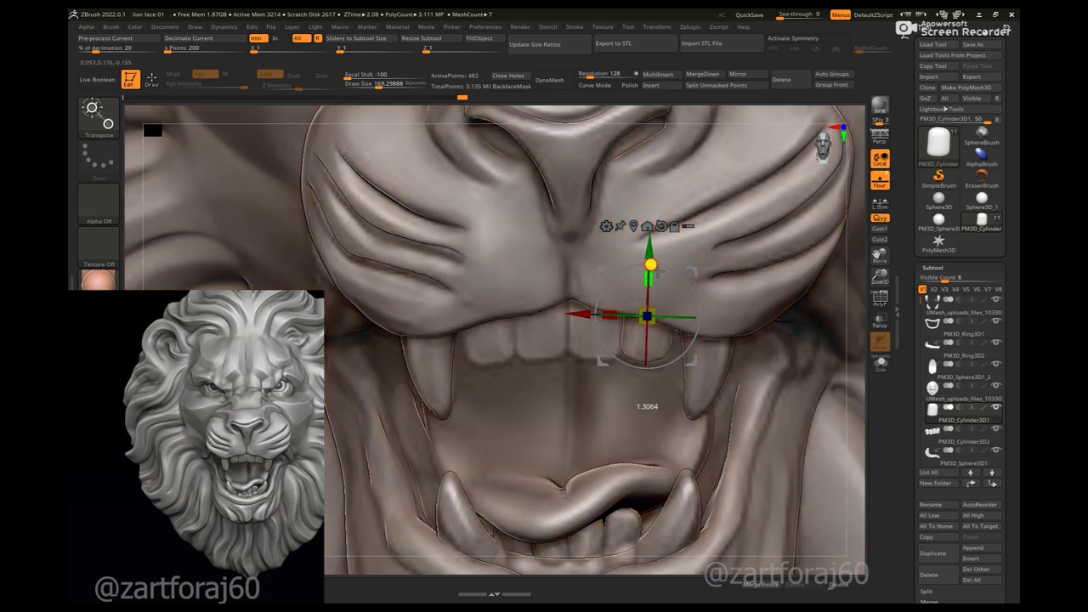
ctrl+drag(689, 364, 631, 357)
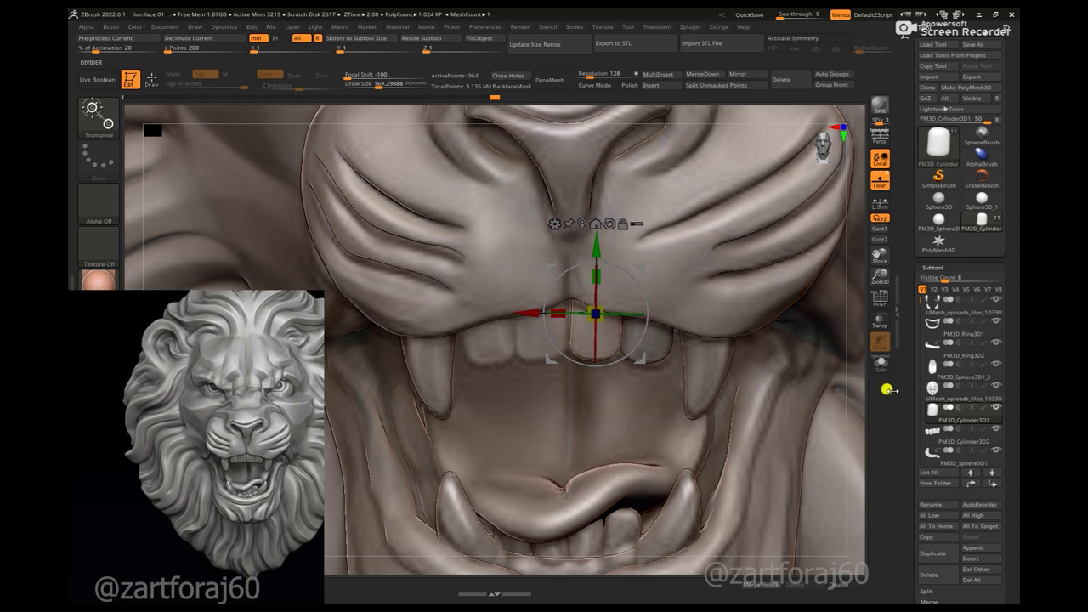
click(738, 74)
click(486, 284)
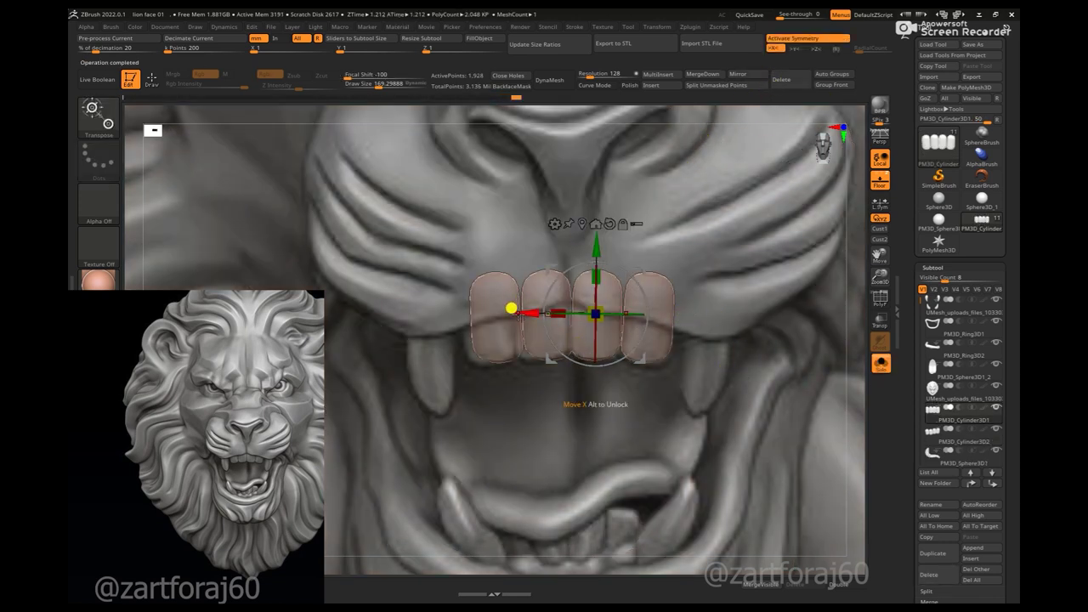
- Show the whole head again and orbit to check the teeth from the side
click(881, 363)
key(q)
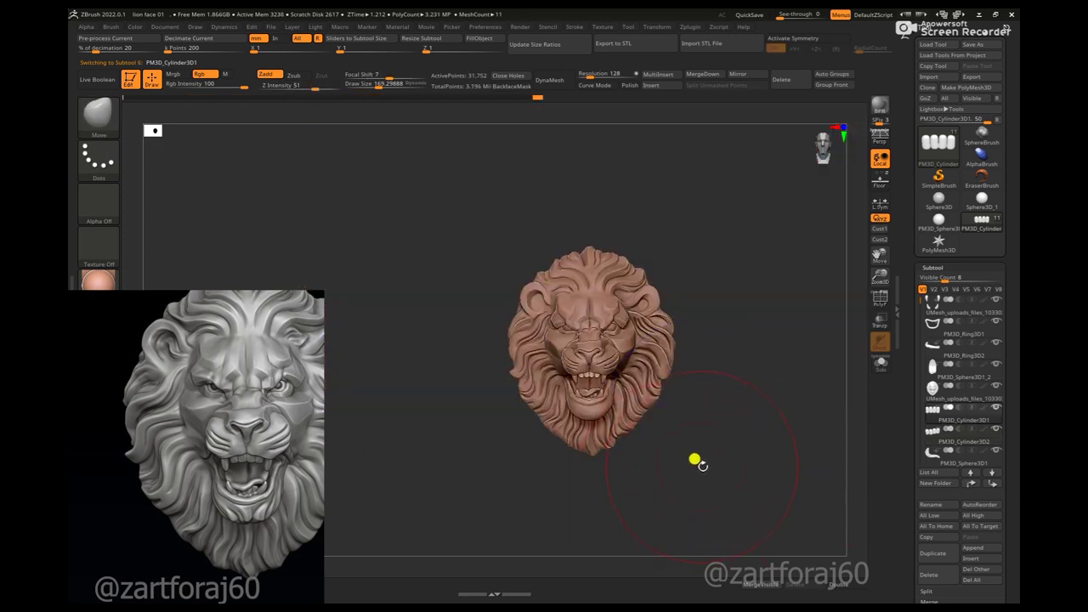
mouse_move(742, 388)
mouse_down()
mouse_move(766, 433)
mouse_move(823, 413)
mouse_move(759, 401)
mouse_up()
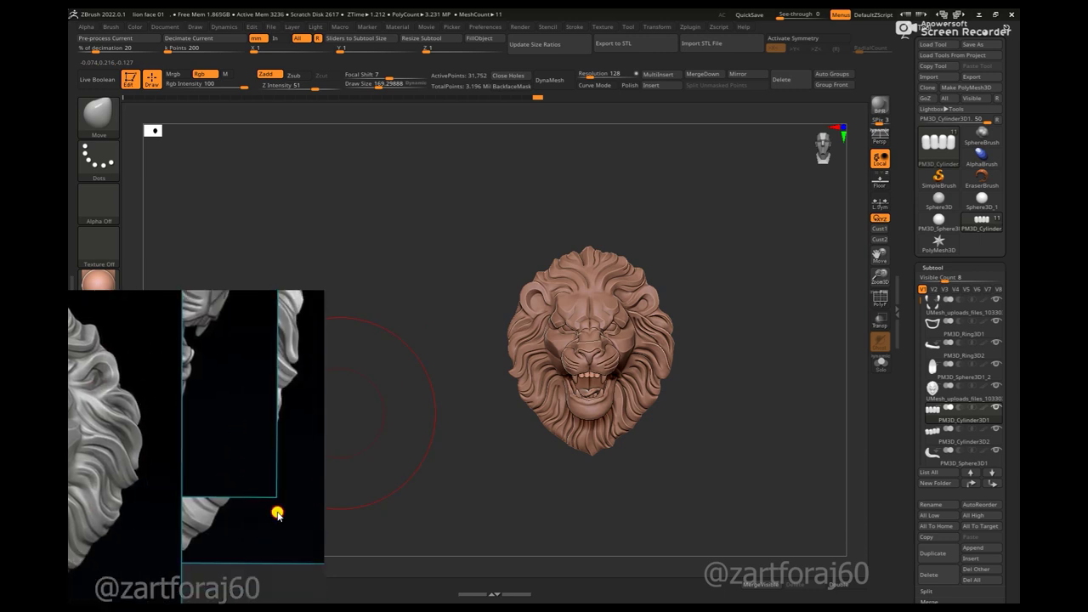
- Select the main UMesh head and turn it to an exact side profile
shift+drag(291, 530, 543, 479)
mouse_move(651, 462)
mouse_down()
mouse_move(532, 462)
mouse_move(527, 338)
mouse_up()
alt+click(527, 339)
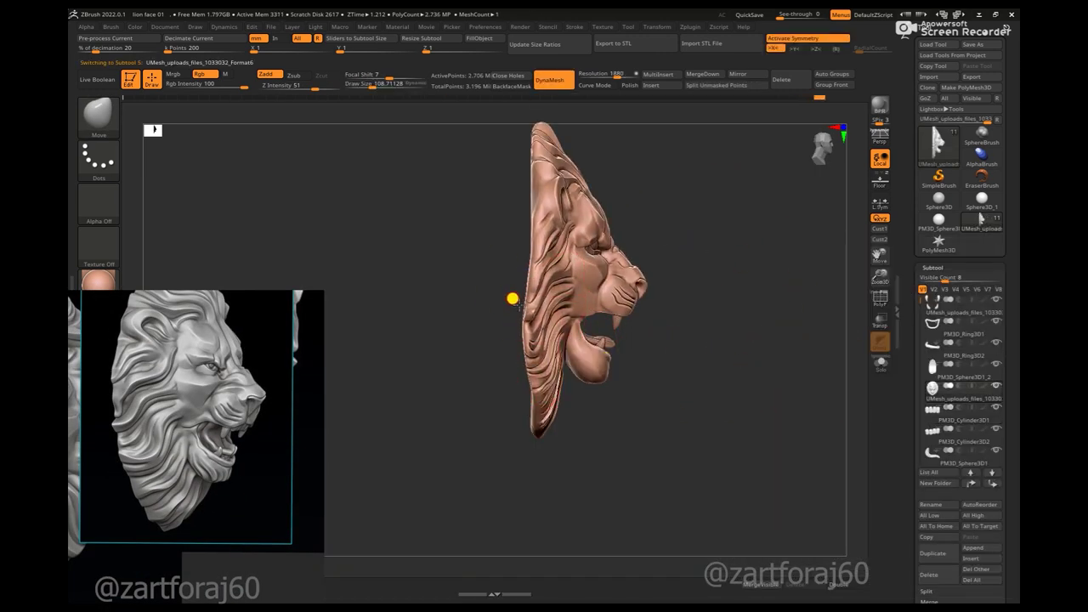
mouse_move(516, 270)
mouse_down()
mouse_move(530, 213)
mouse_move(522, 184)
mouse_move(649, 396)
mouse_up()
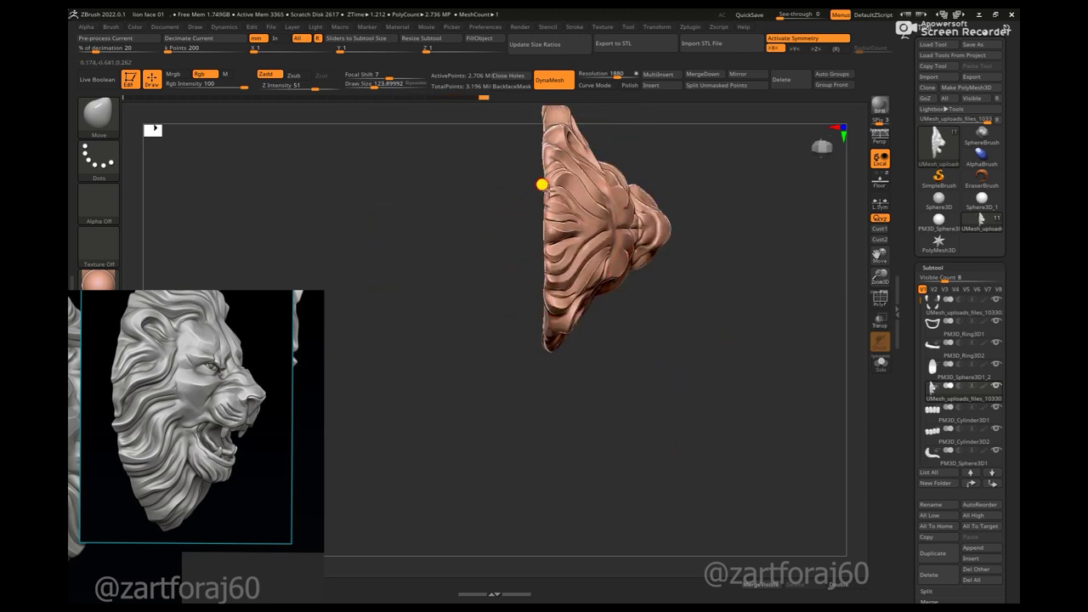
mouse_move(517, 420)
shift+mouse_down()
mouse_move(529, 333)
mouse_move(575, 399)
mouse_move(600, 383)
mouse_move(567, 326)
mouse_move(598, 274)
mouse_move(685, 405)
mouse_move(739, 383)
mouse_move(627, 308)
mouse_move(703, 385)
mouse_move(685, 306)
mouse_move(741, 304)
mouse_move(530, 141)
shift+mouse_up()
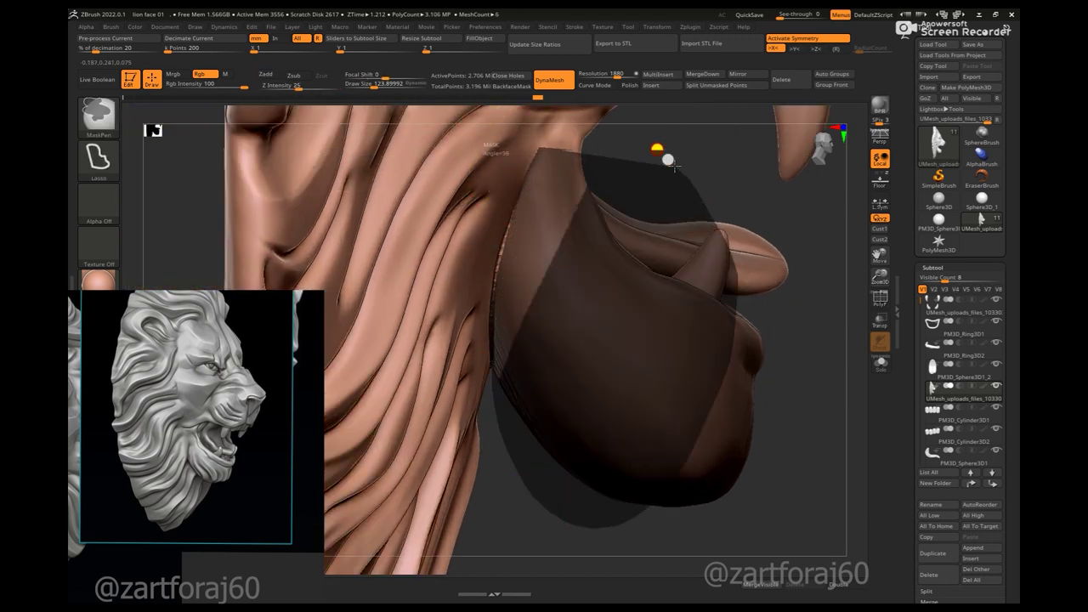
- Lasso-mask part of the head and adjust the jaw profile, checking both sides and front
ctrl+drag(485, 371, 660, 153)
mouse_move(605, 360)
mouse_down()
mouse_move(673, 304)
mouse_move(632, 328)
mouse_move(529, 337)
mouse_up()
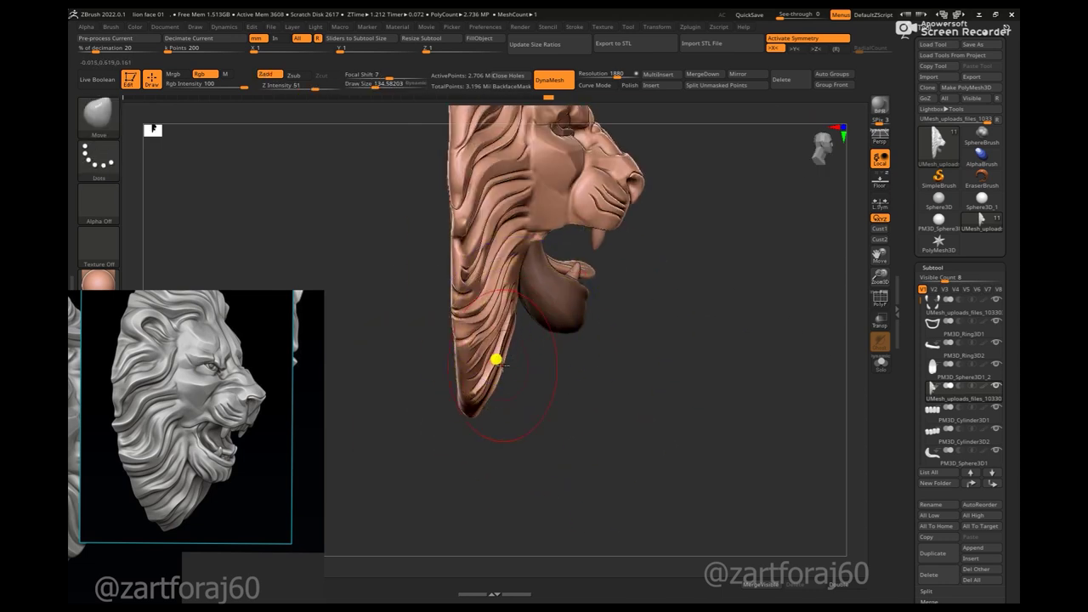
alt+drag(505, 329, 607, 408)
mouse_move(505, 308)
mouse_down()
mouse_move(542, 336)
mouse_move(639, 311)
mouse_move(685, 432)
mouse_move(790, 355)
mouse_up()
right_click(626, 280)
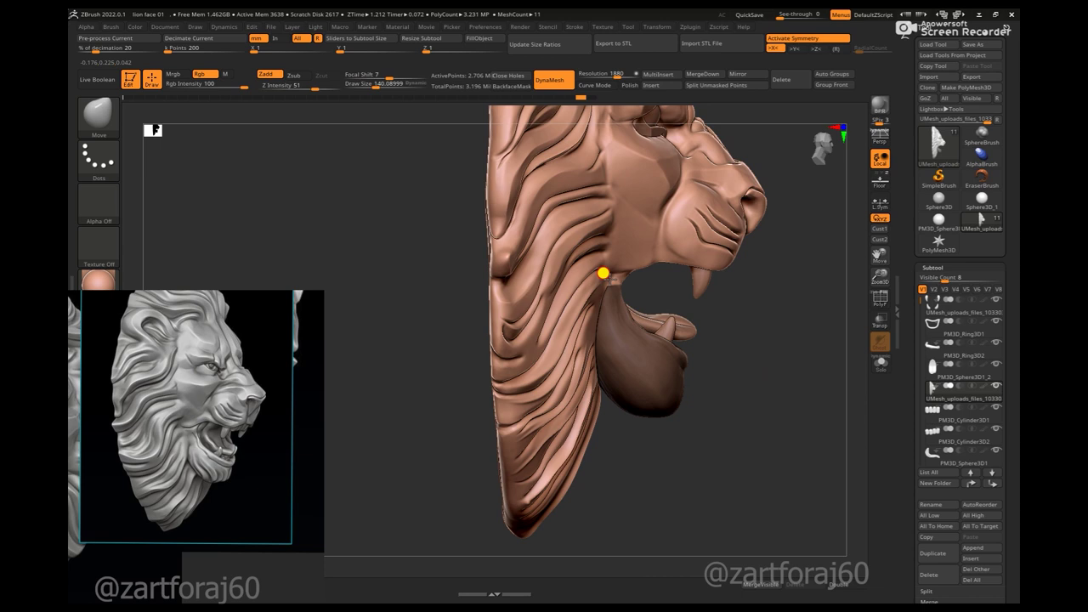
mouse_move(840, 458)
alt+mouse_down()
mouse_move(634, 294)
mouse_move(782, 382)
mouse_move(525, 451)
mouse_move(435, 507)
mouse_move(518, 364)
mouse_move(638, 303)
alt+mouse_up()
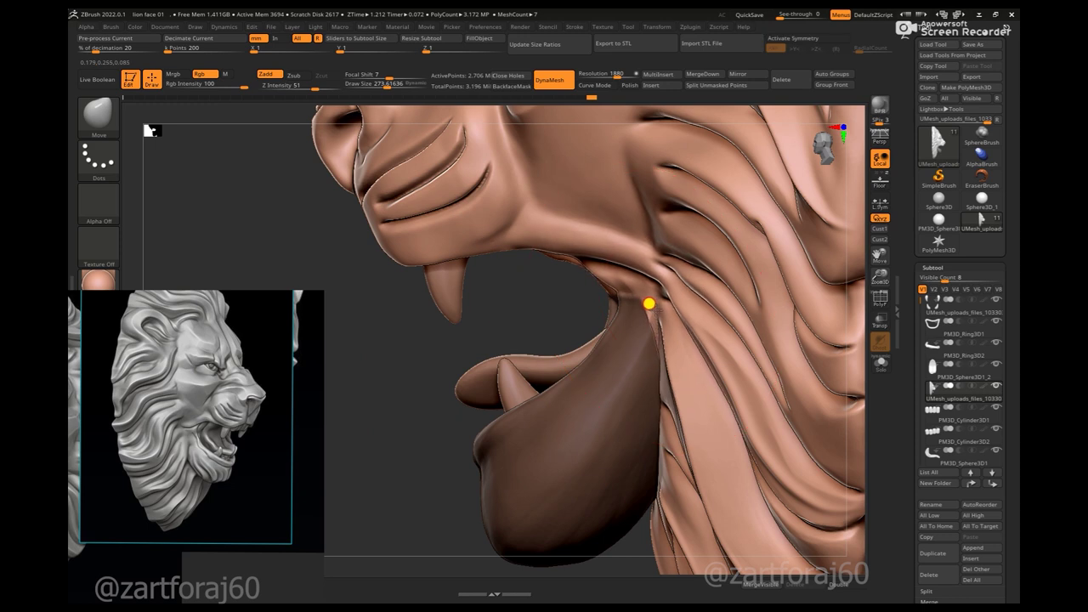
mouse_move(370, 323)
alt+mouse_down()
mouse_move(430, 443)
mouse_move(811, 369)
mouse_move(733, 334)
mouse_move(455, 351)
alt+mouse_up()
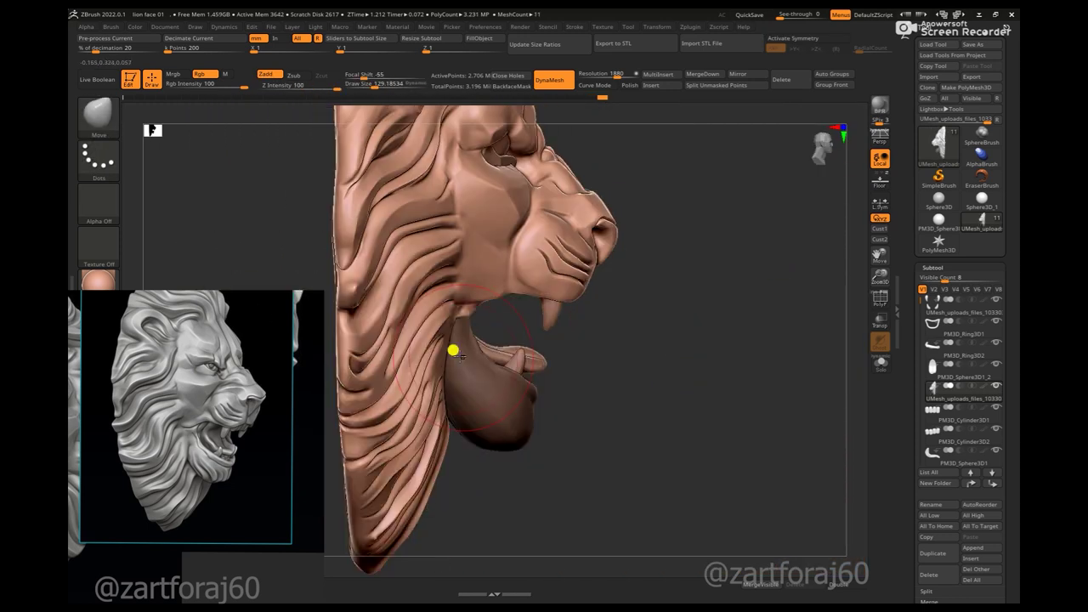
mouse_move(709, 426)
mouse_down()
mouse_move(673, 360)
mouse_move(651, 357)
mouse_move(794, 443)
mouse_move(716, 382)
mouse_move(706, 408)
mouse_move(757, 430)
mouse_up()
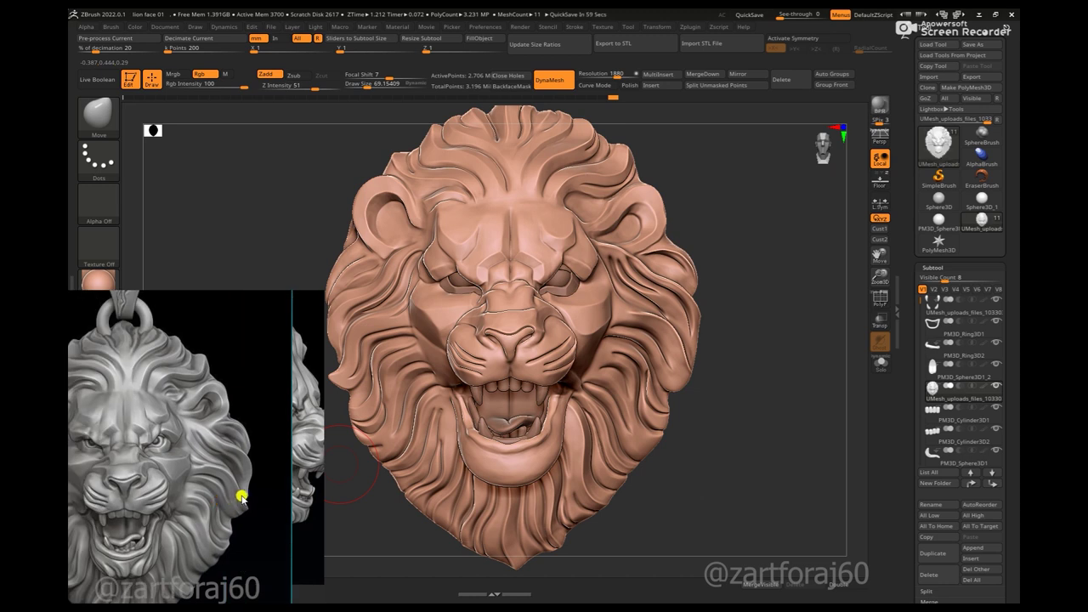
- With ClayBuildup, build up the brow and deepen the upper eyelid crease
key(b)
key(c)
key(b)
click(881, 363)
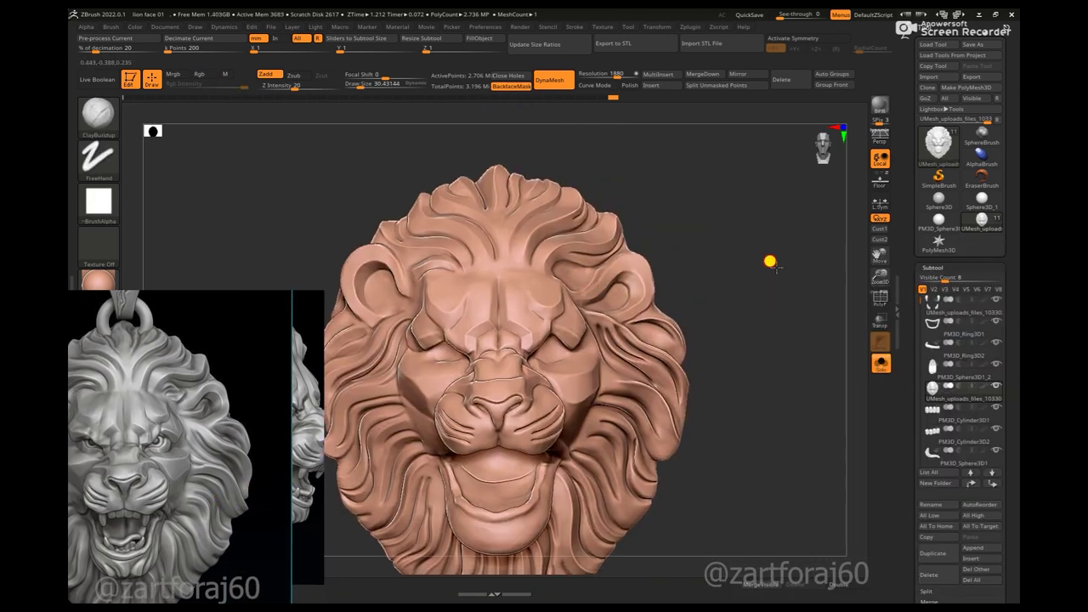
alt+drag(771, 261, 847, 284)
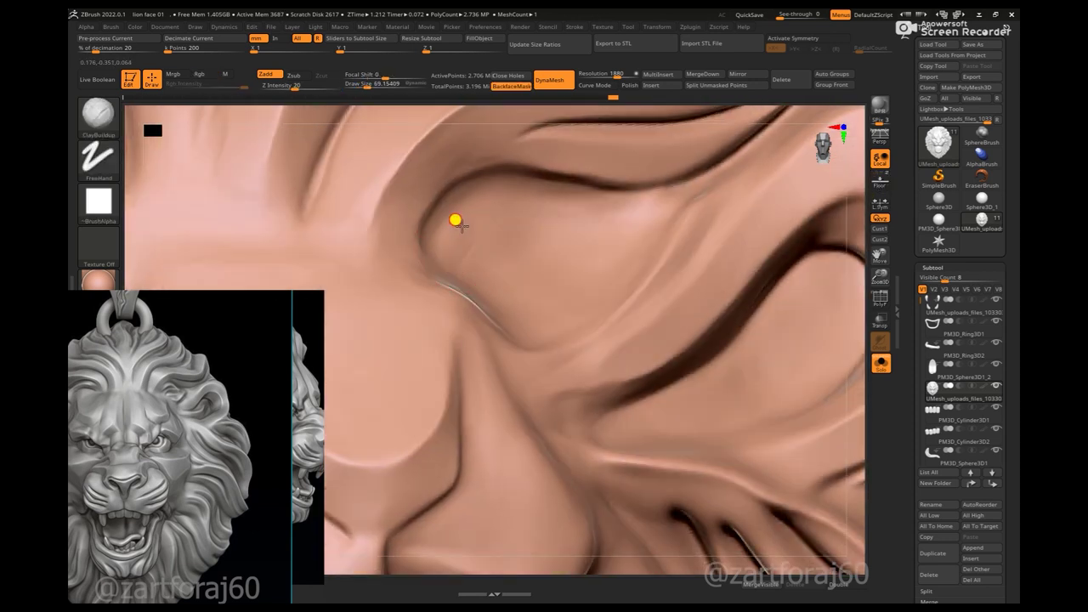
drag(502, 231, 626, 227)
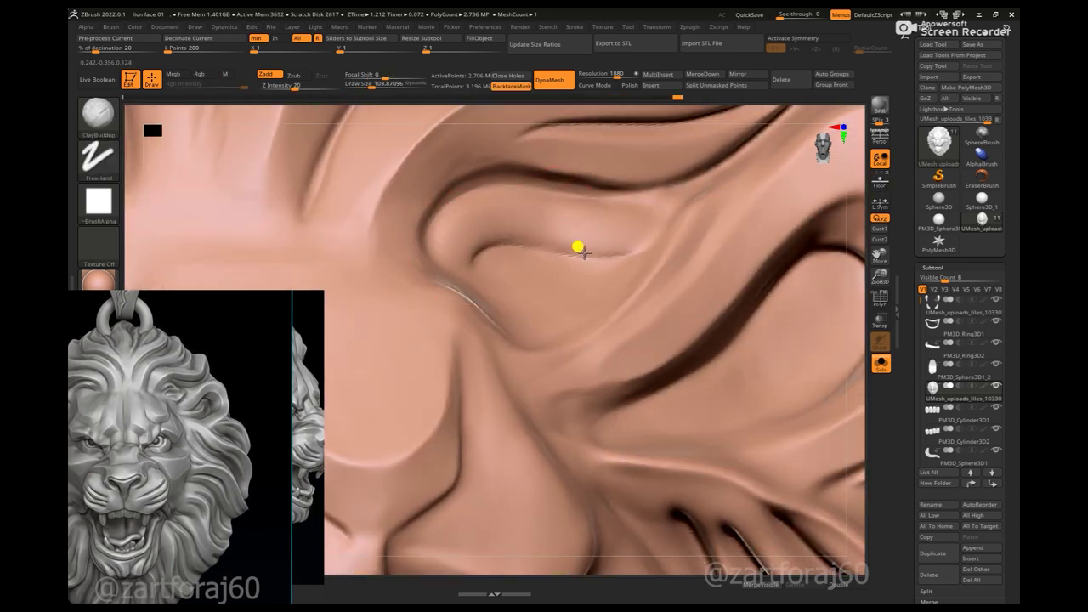
mouse_move(558, 282)
mouse_down()
mouse_move(491, 270)
mouse_move(469, 235)
mouse_up()
- Shape the eye into an almond lid over a smoothed eyeball dome with a rim crease
key(space)
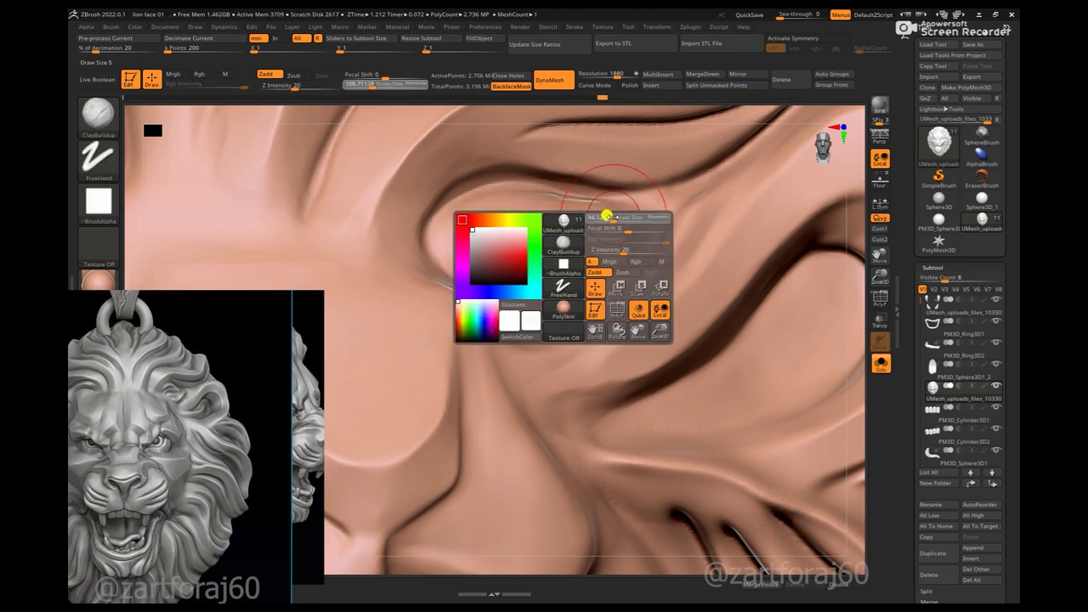
drag(605, 214, 629, 219)
key(space)
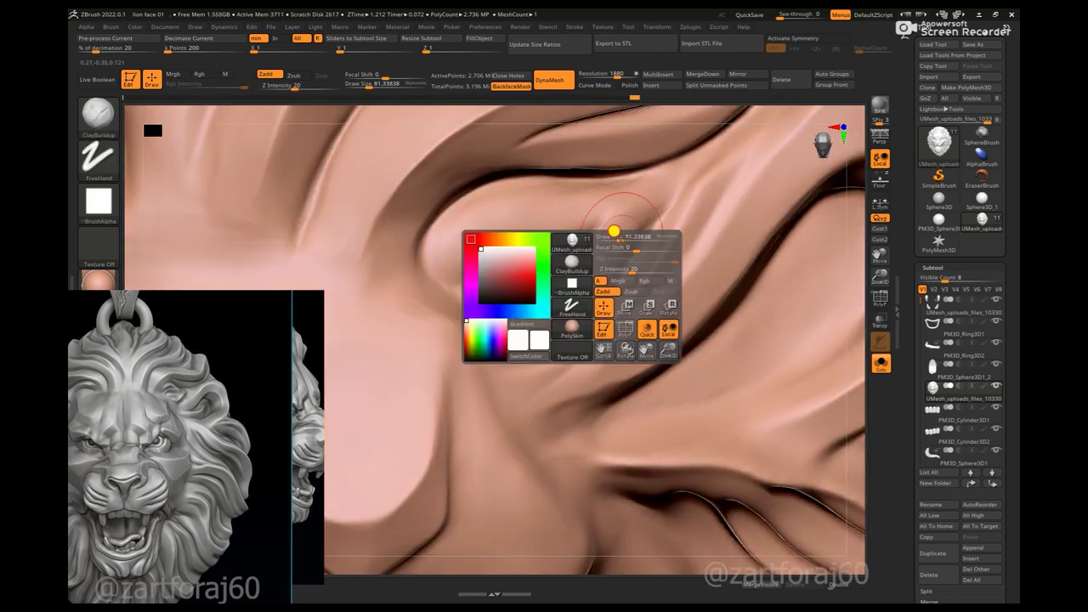
mouse_move(573, 286)
mouse_down()
mouse_move(461, 274)
mouse_move(517, 313)
mouse_up()
key(space)
mouse_move(471, 275)
mouse_down()
mouse_move(539, 243)
mouse_move(461, 245)
mouse_up()
shift+drag(583, 246, 598, 241)
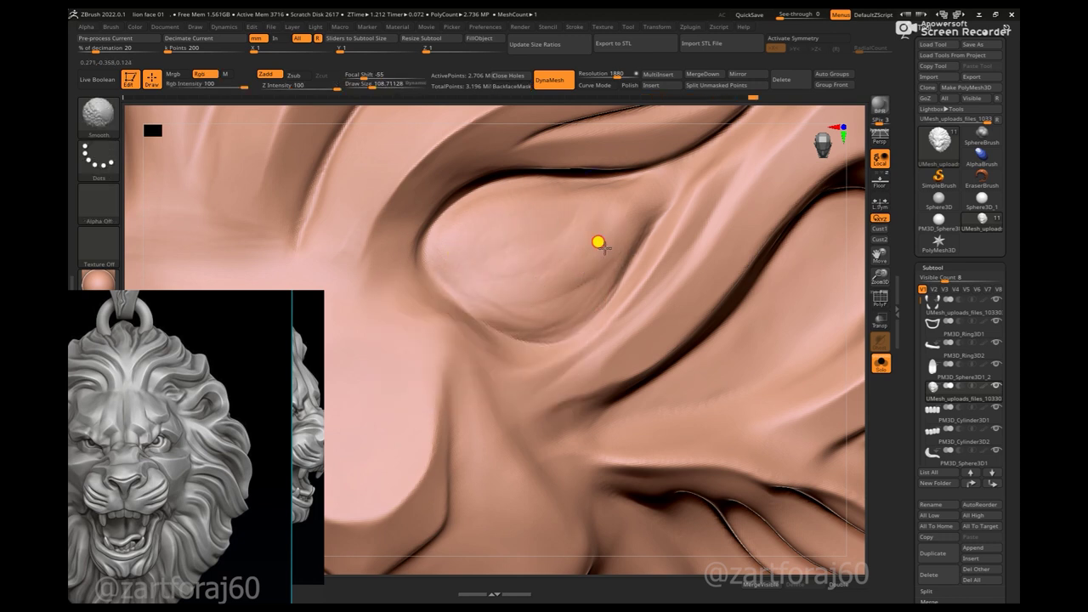
key(space)
drag(482, 298, 452, 266)
mouse_move(519, 306)
mouse_down()
mouse_move(583, 280)
mouse_move(632, 204)
mouse_move(483, 197)
mouse_up()
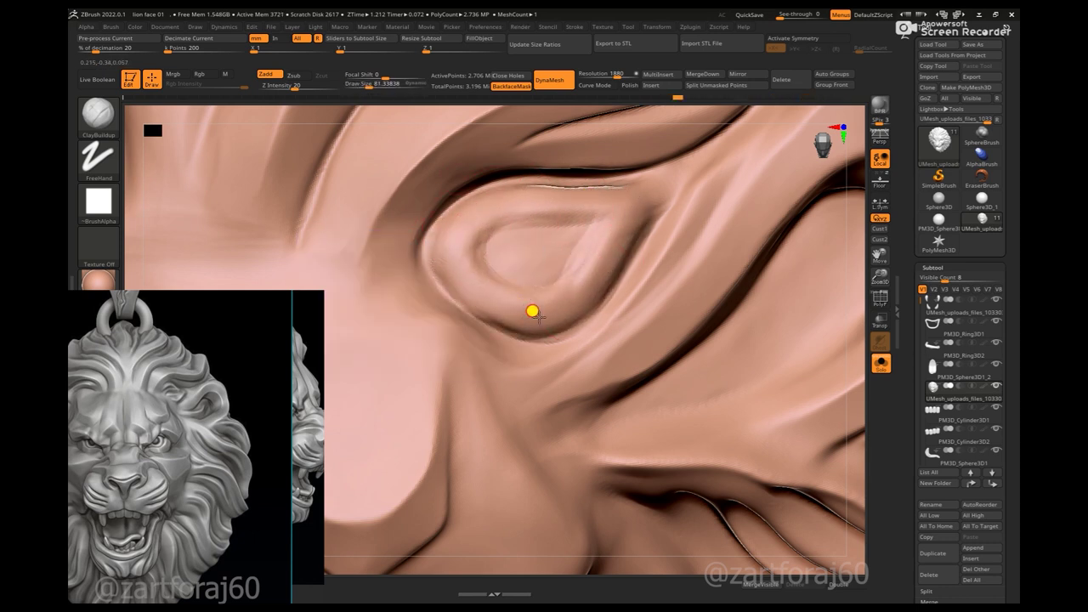
- Pull the eye's outer corner upward with the Move brush
key(b)
key(m)
key(v)
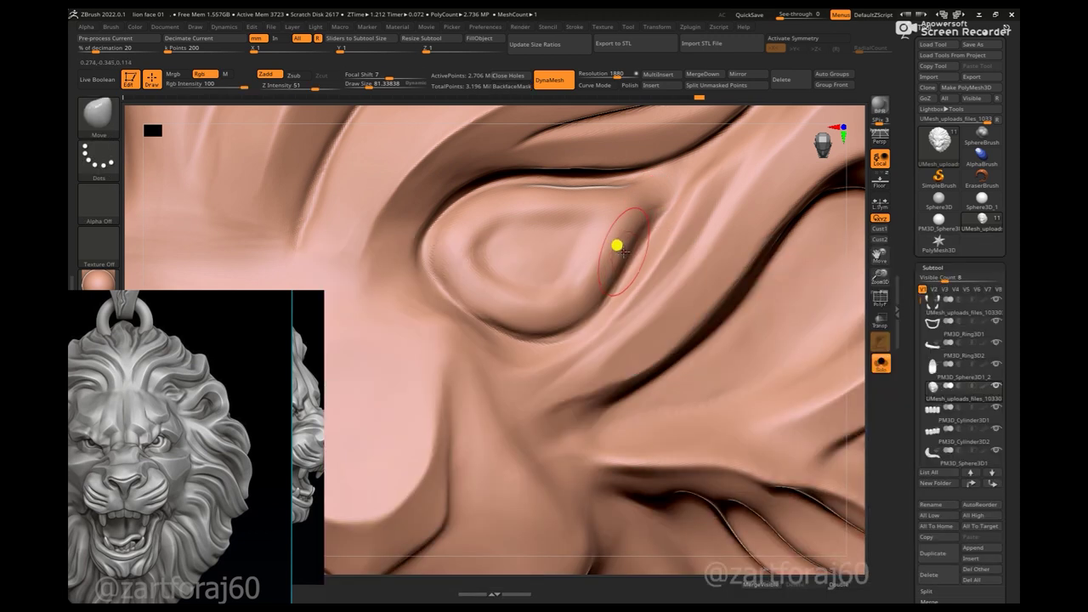
mouse_move(633, 211)
mouse_down()
mouse_move(652, 186)
mouse_move(637, 194)
mouse_up()
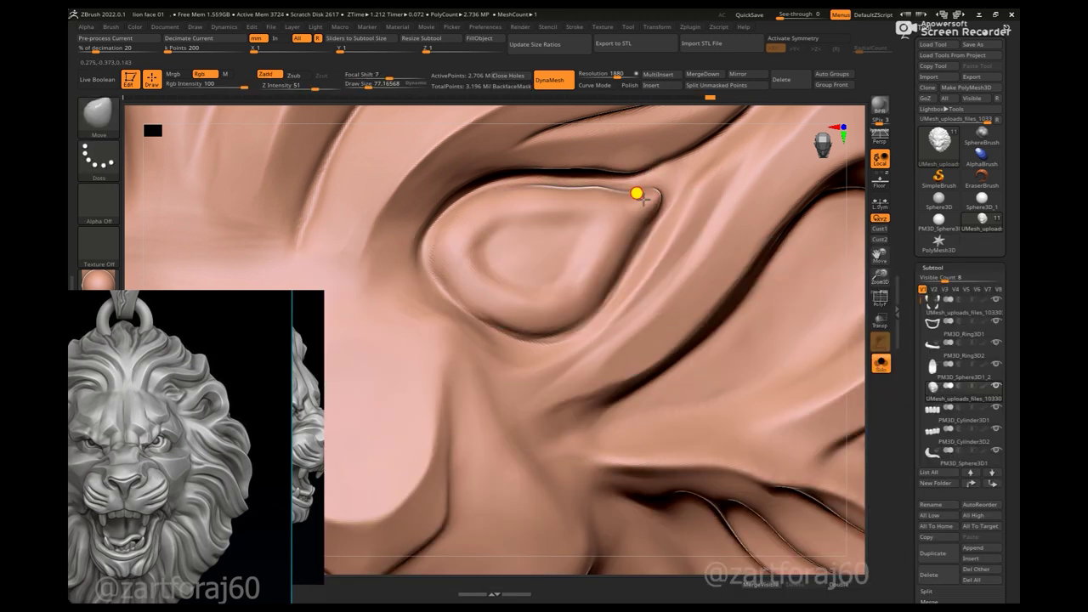
- Build up and smooth the inner ear surface with a smaller ClayBuildup brush
key(b)
key(c)
key(b)
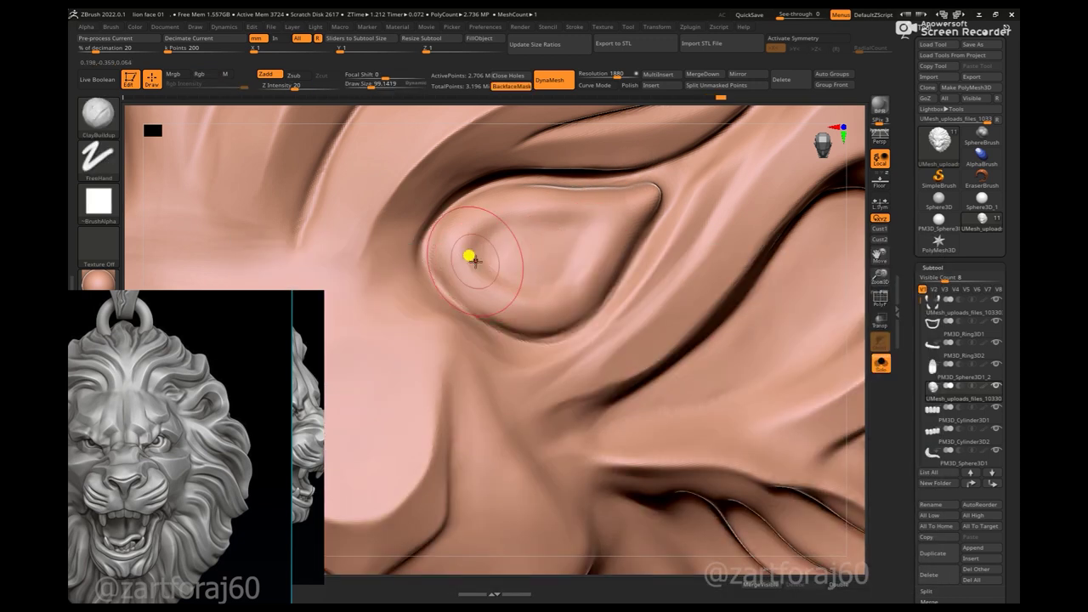
key(bracketleft)
mouse_move(467, 291)
mouse_down()
mouse_move(477, 228)
mouse_move(518, 207)
mouse_move(629, 202)
mouse_move(535, 210)
mouse_move(498, 250)
mouse_move(482, 295)
mouse_move(539, 297)
mouse_move(576, 273)
mouse_move(610, 216)
mouse_up()
shift+drag(561, 290, 484, 296)
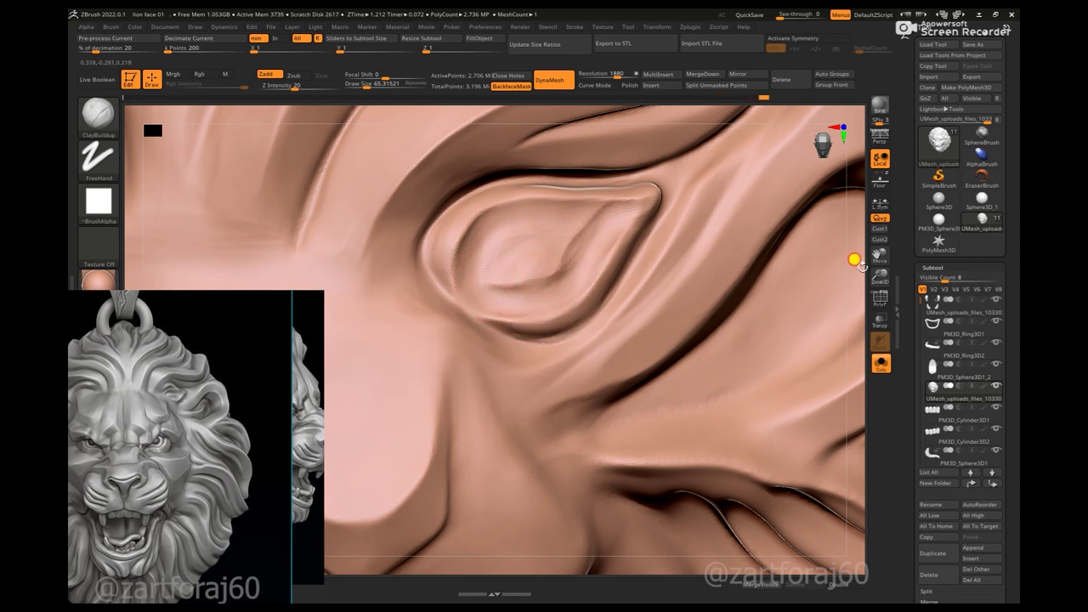
key(f)
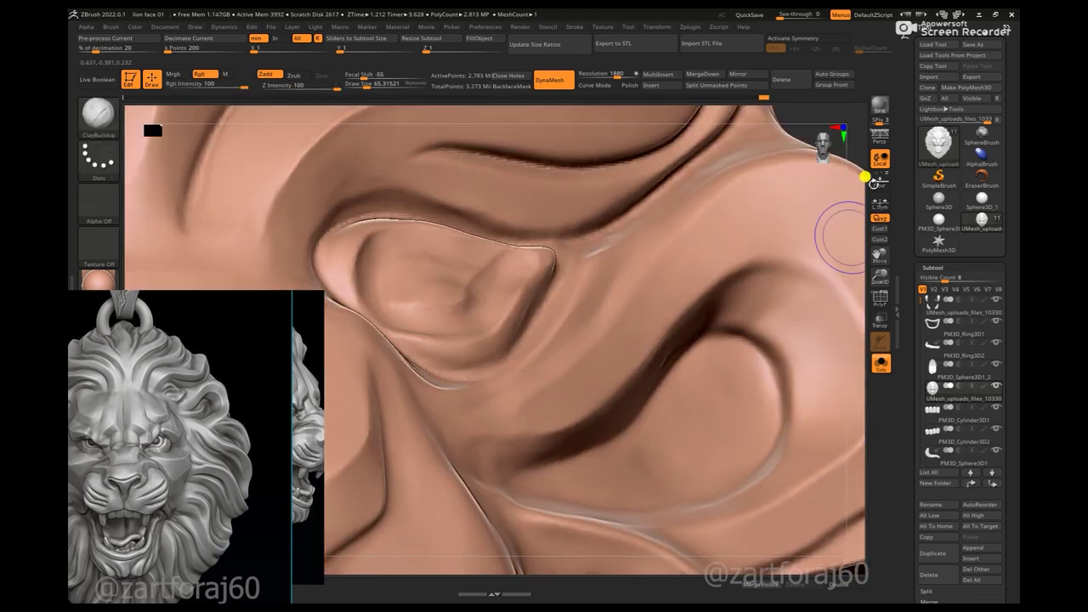
- Lift the ear rim upward with the Move brush
key(b)
key(m)
key(v)
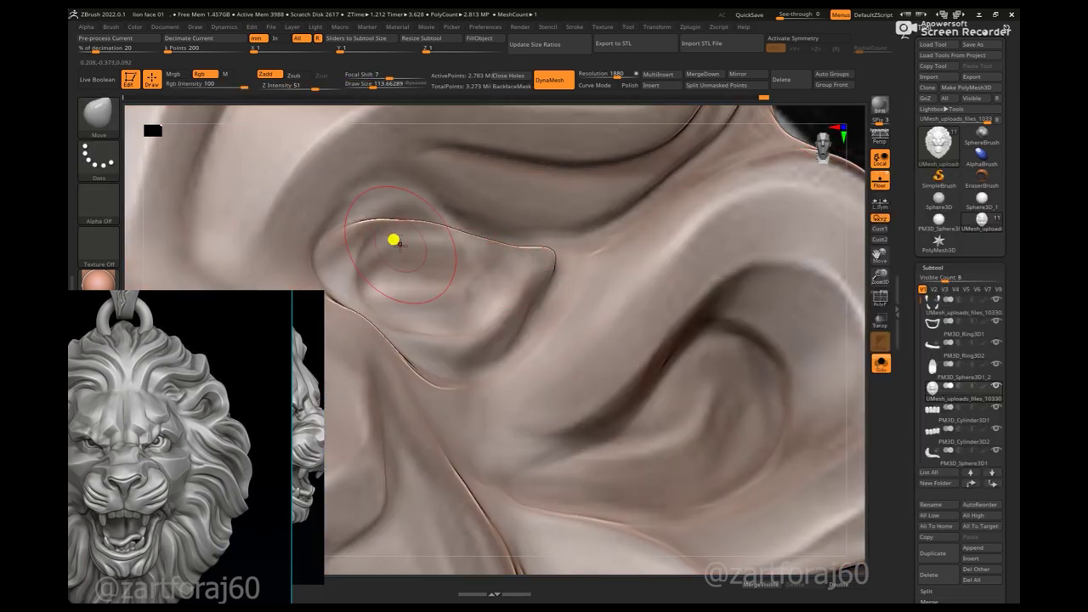
drag(394, 240, 383, 184)
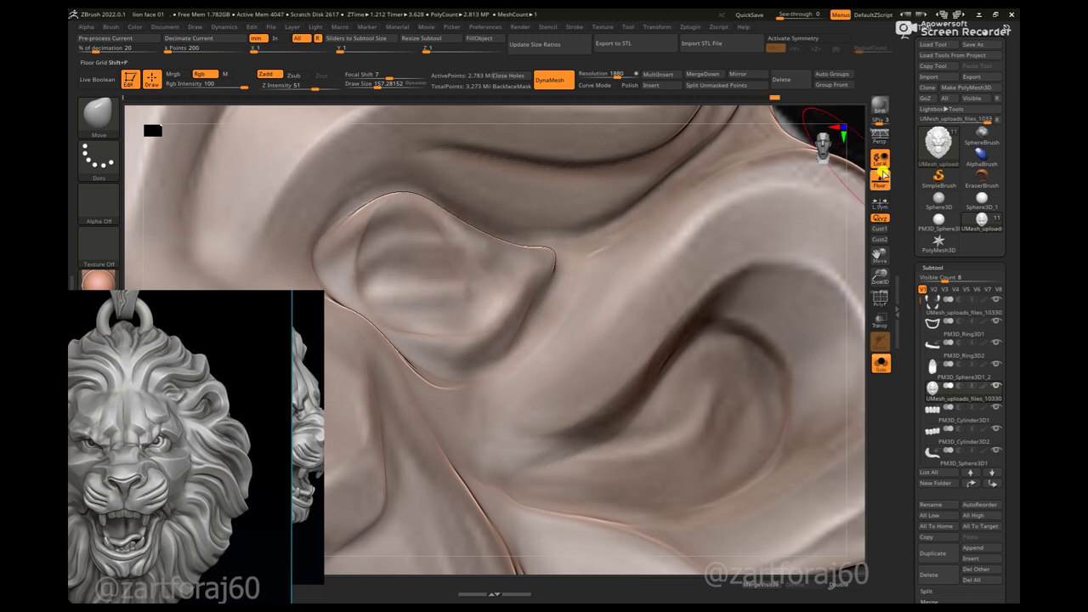
- Fill out the inner ear with further ClayBuildup strokes into a rounded cupped fold
key(b)
key(c)
key(b)
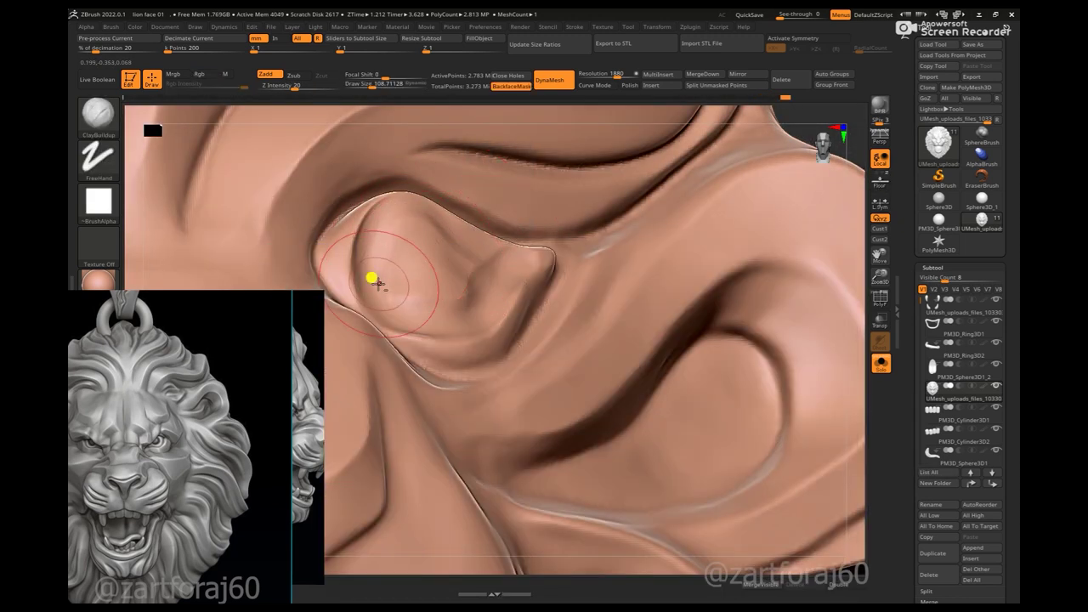
click(880, 181)
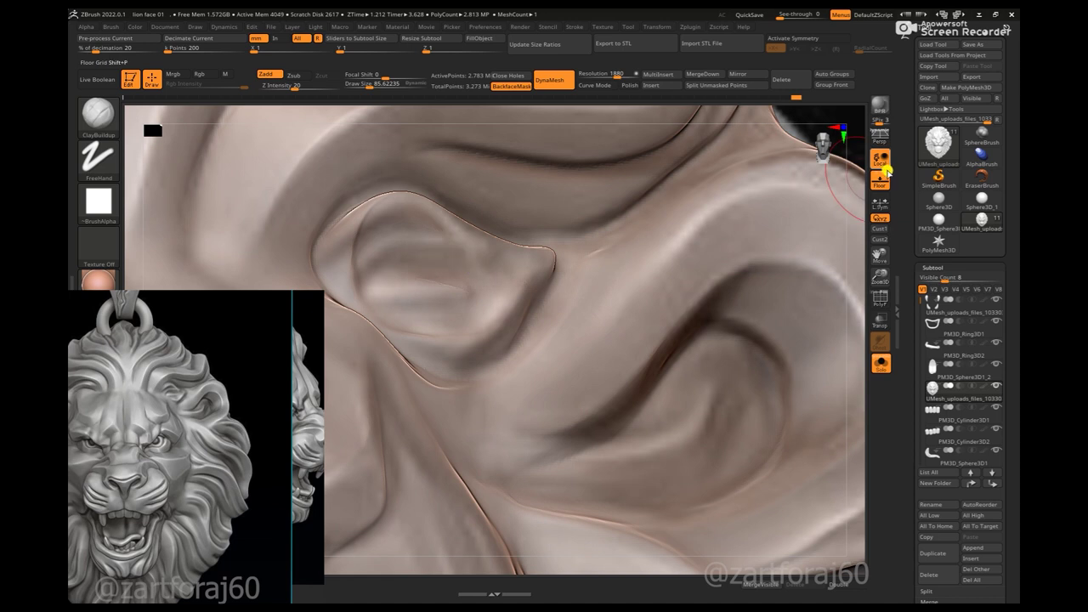
click(880, 180)
mouse_move(384, 267)
mouse_down()
mouse_move(445, 269)
mouse_move(401, 252)
mouse_up()
mouse_move(337, 294)
mouse_down()
mouse_move(358, 211)
mouse_move(356, 277)
mouse_up()
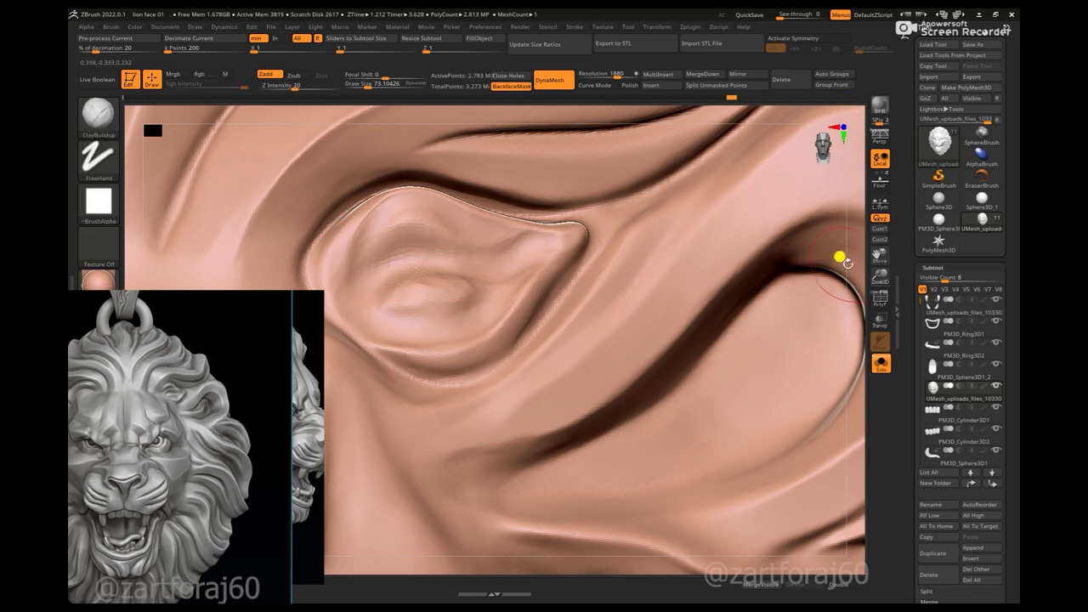
key(f)
ctrl+drag(667, 188, 689, 278)
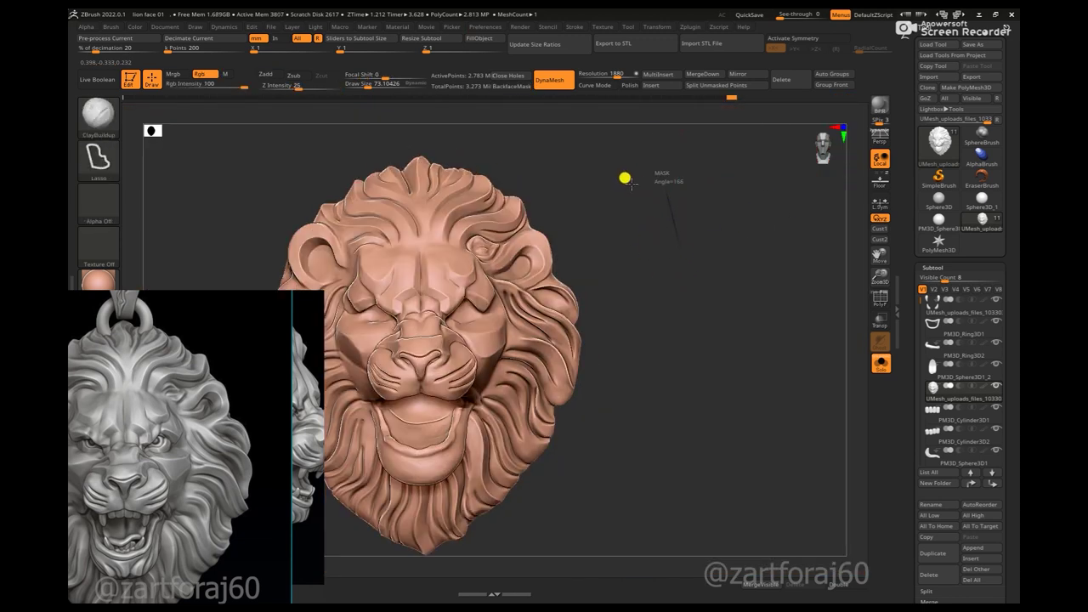
- Zoom in on the ear and smooth its crease, then shrink the brush
mouse_move(681, 205)
alt+mouse_down()
mouse_move(857, 245)
mouse_move(510, 255)
mouse_move(498, 219)
mouse_move(425, 245)
mouse_move(544, 231)
alt+mouse_up()
key(space)
right_drag(731, 235, 792, 169)
key(space)
drag(413, 286, 383, 301)
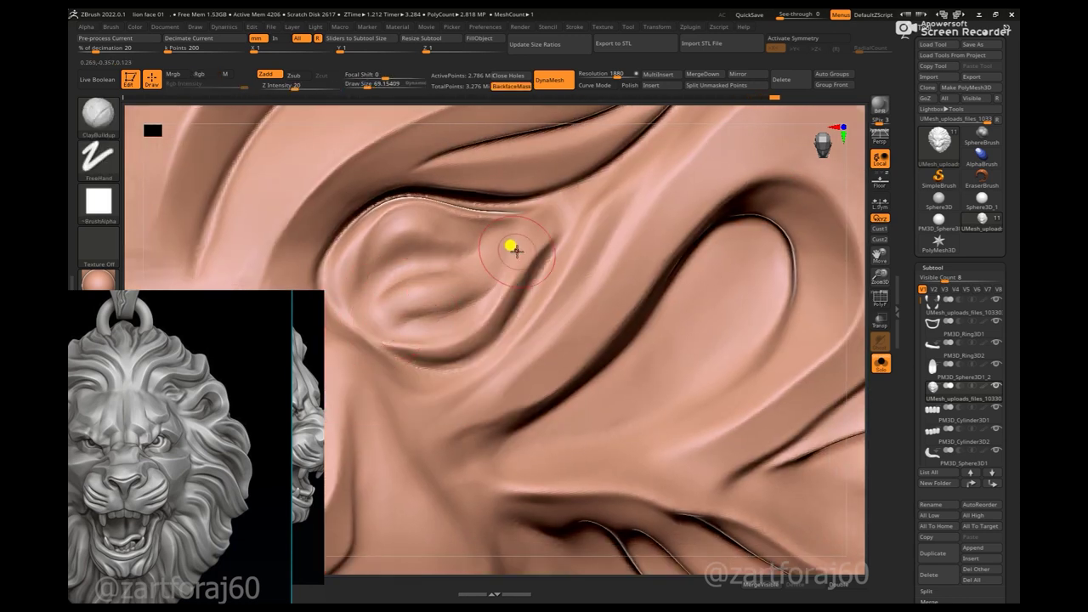
- Polish the ear's inner fold with the hPolish brush
key(b)
key(h)
key(p)
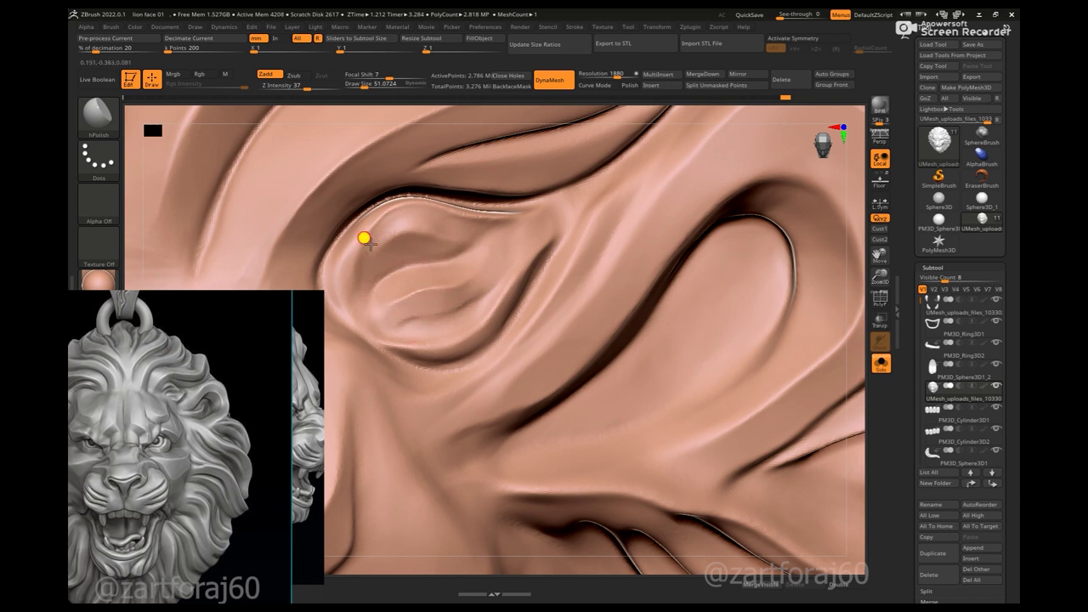
drag(360, 228, 332, 243)
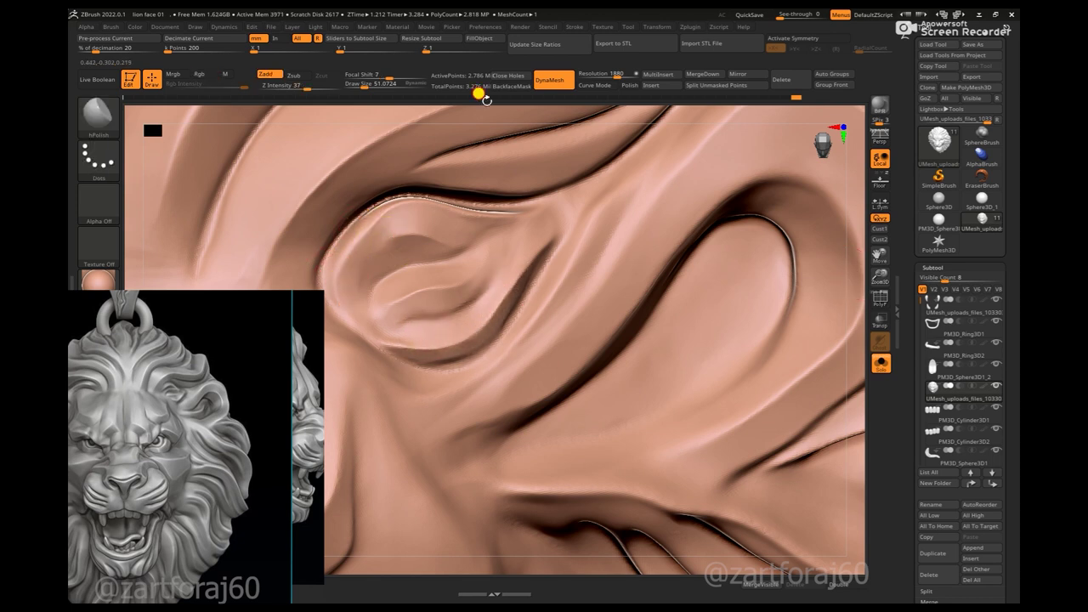
key(f)
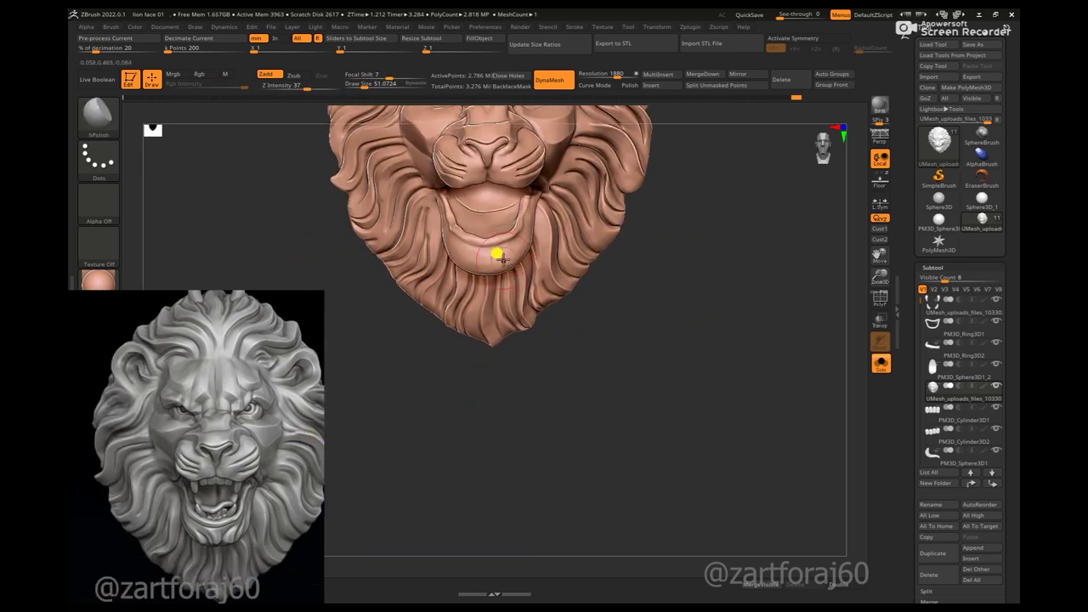
- Zoom in on the chin, pick a stylised brush and enable local symmetry
alt+drag(709, 347, 744, 266)
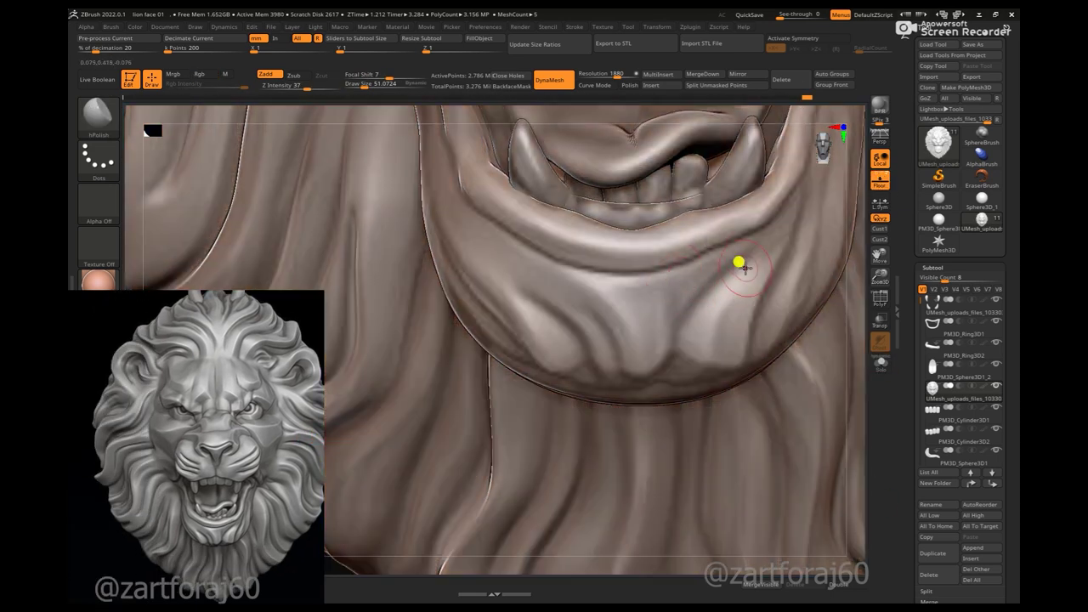
key(b)
click(786, 289)
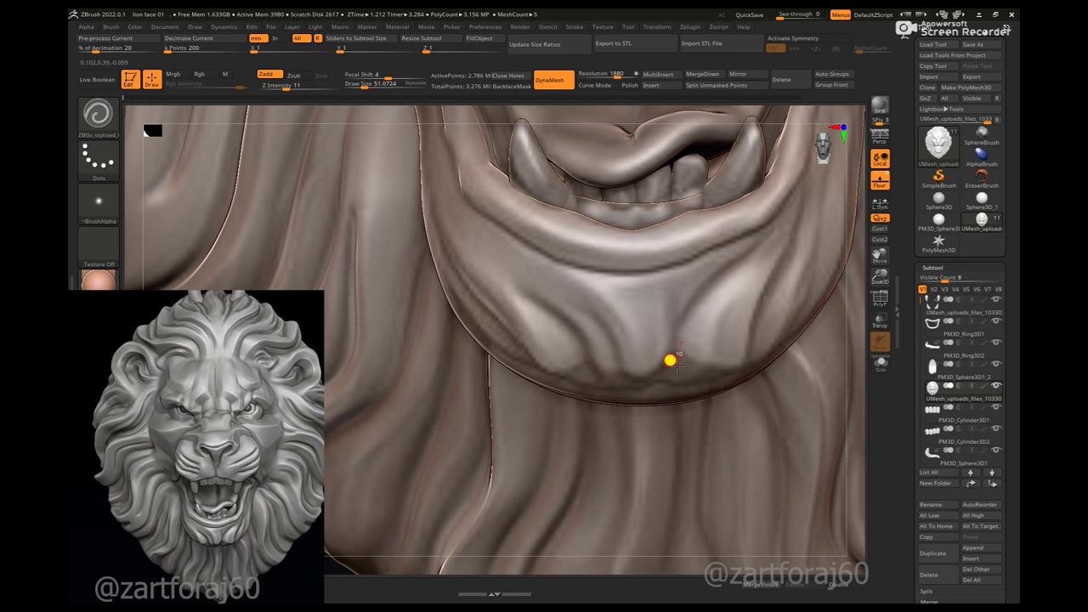
click(883, 201)
key(space)
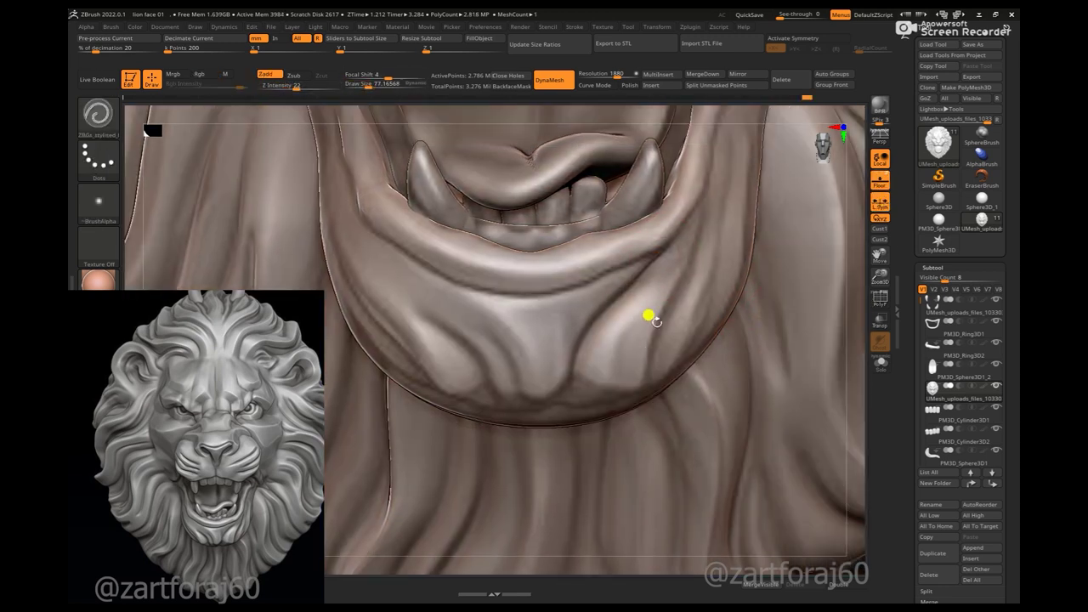
- Orbit around the jaw to inspect the chin and open mouth from both sides and below
right_drag(748, 345, 598, 205)
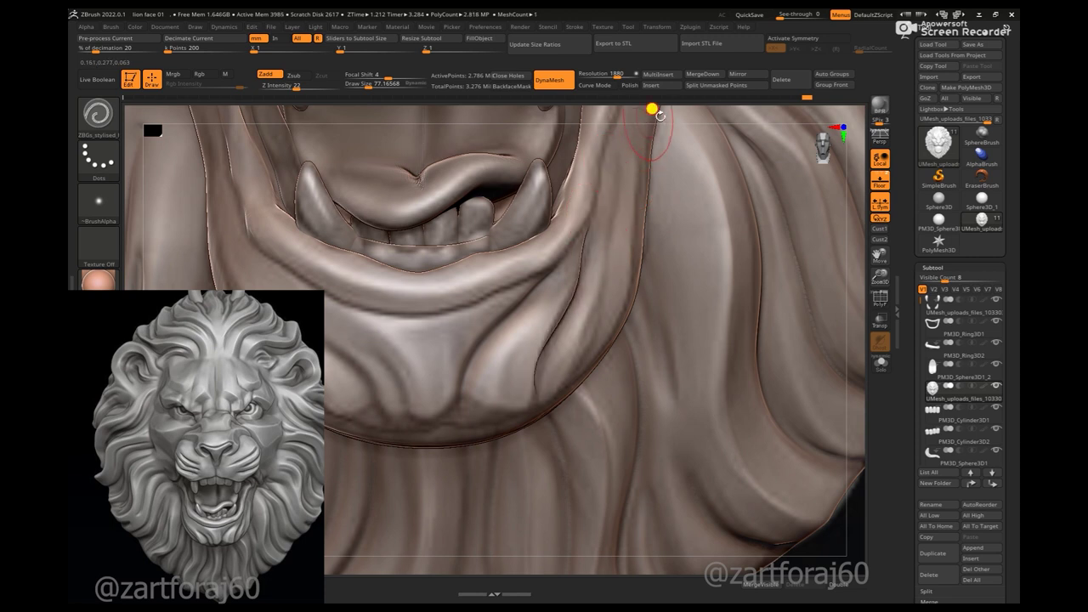
right_drag(654, 111, 528, 325)
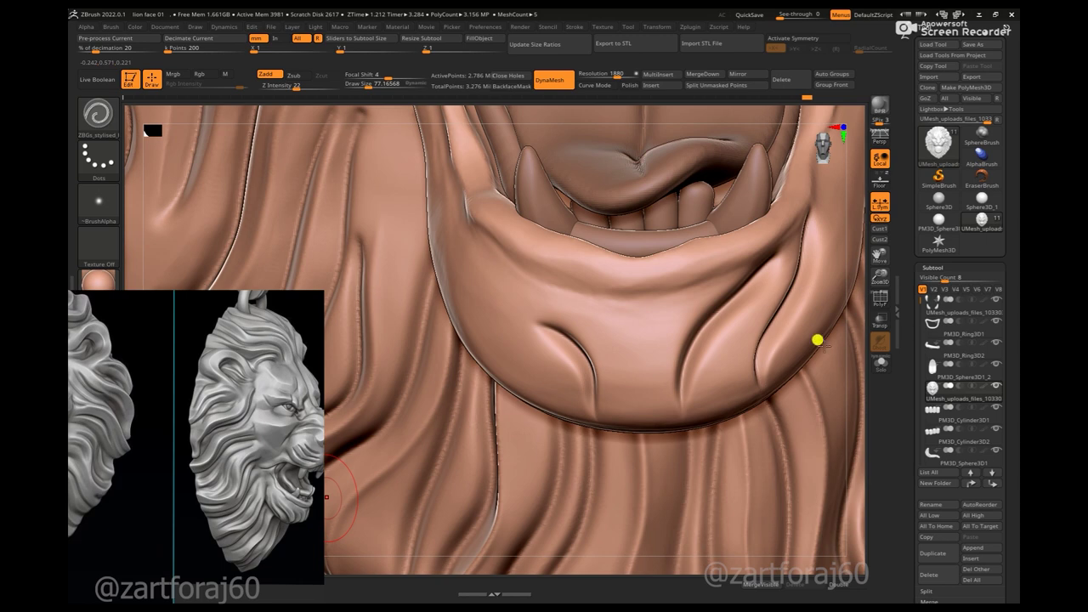
mouse_move(816, 340)
right_down()
mouse_move(742, 339)
mouse_move(457, 292)
right_up()
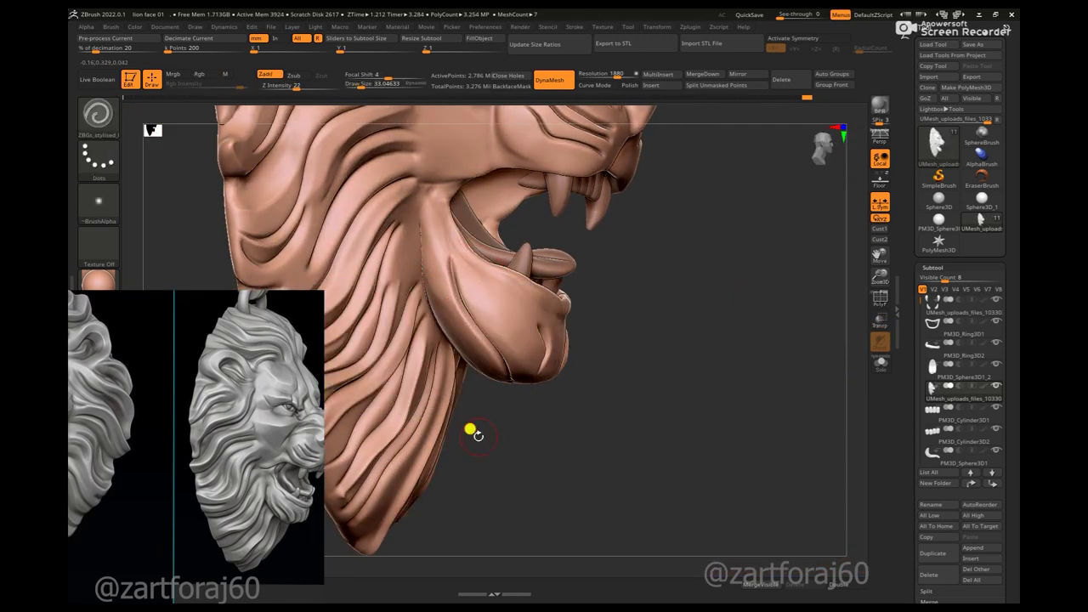
right_drag(474, 430, 531, 275)
right_drag(426, 488, 493, 198)
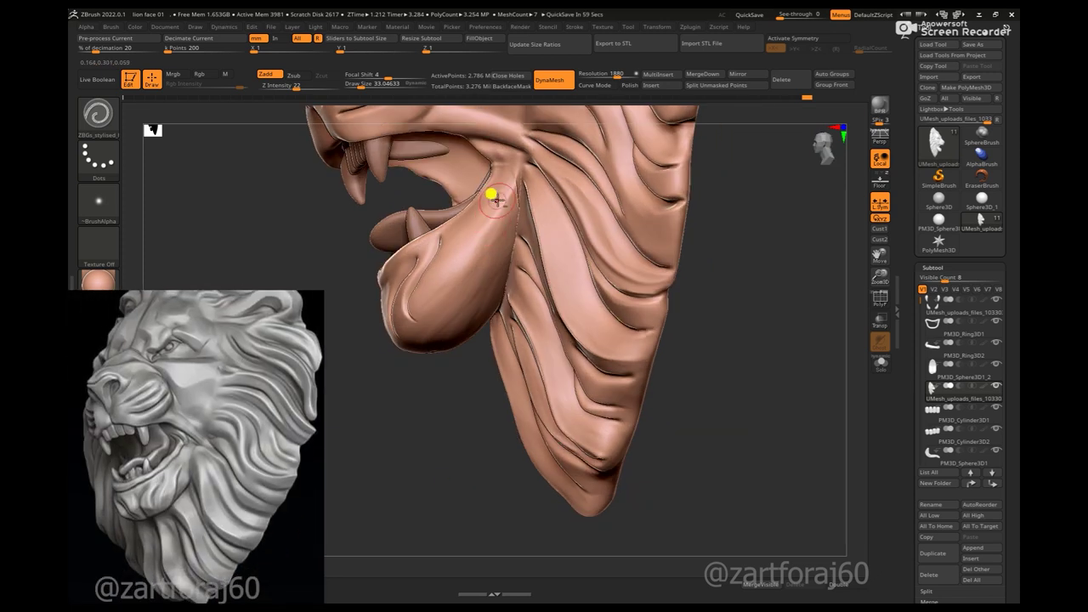
mouse_move(466, 283)
right_down()
mouse_move(365, 400)
mouse_move(488, 189)
right_up()
mouse_move(471, 235)
right_down()
mouse_move(492, 467)
mouse_move(717, 382)
mouse_move(421, 223)
right_up()
mouse_move(618, 331)
right_down()
mouse_move(649, 467)
mouse_move(566, 420)
right_up()
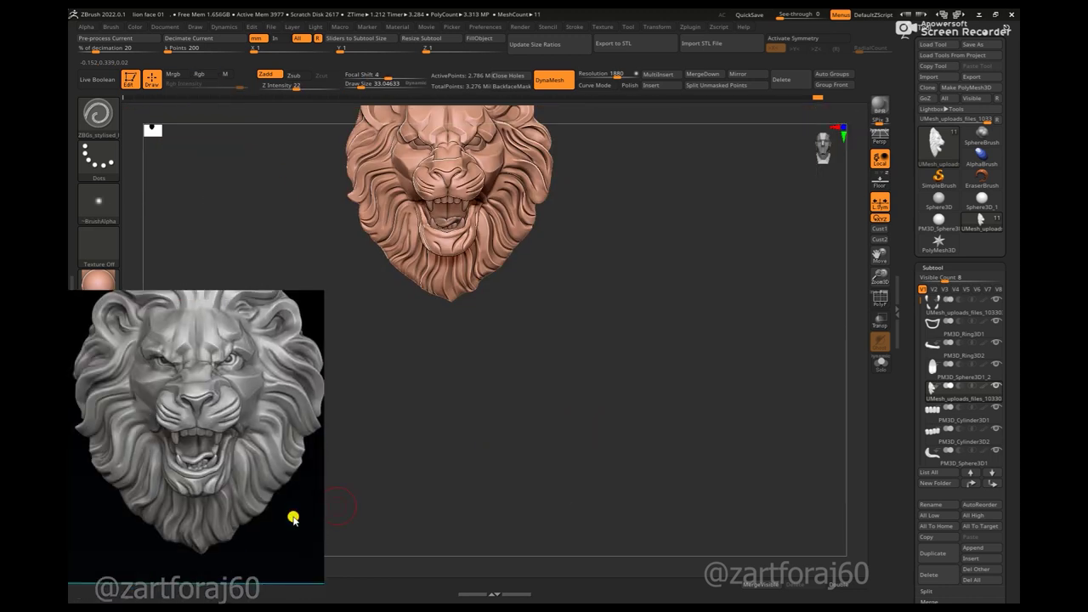
right_drag(617, 313, 705, 350)
- Solo the head mesh and build the chin fold into a rounded bulge with ClayBuildup
click(880, 363)
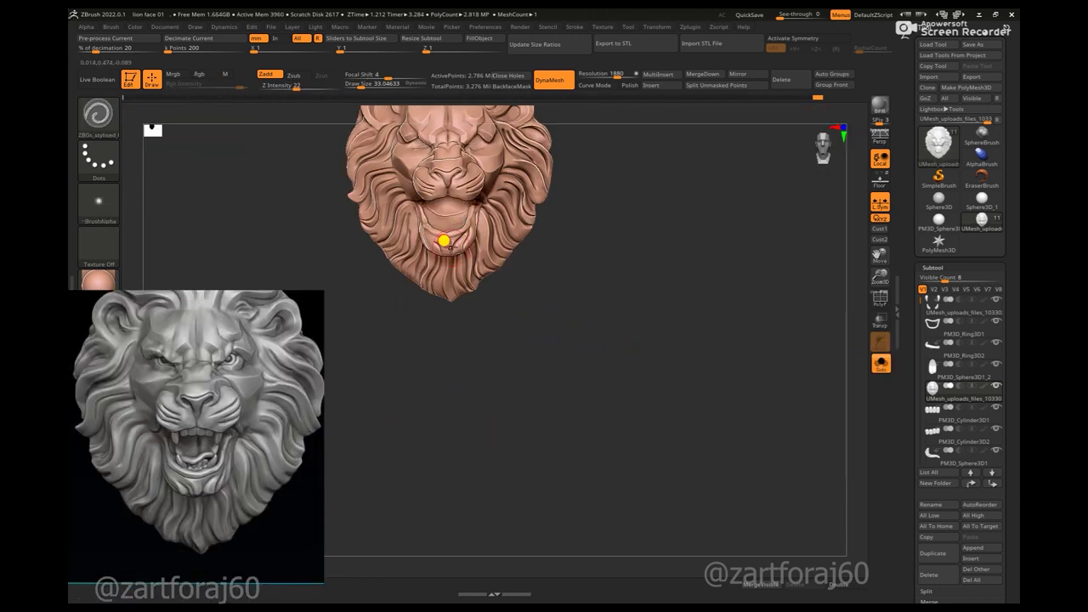
ctrl+right_drag(444, 242, 788, 284)
key(b)
key(c)
key(b)
mouse_move(581, 211)
ctrl+right_down()
mouse_move(612, 126)
mouse_move(510, 212)
ctrl+right_up()
mouse_move(511, 217)
mouse_down()
mouse_move(510, 226)
mouse_move(505, 185)
mouse_move(473, 292)
mouse_move(464, 218)
mouse_move(444, 268)
mouse_up()
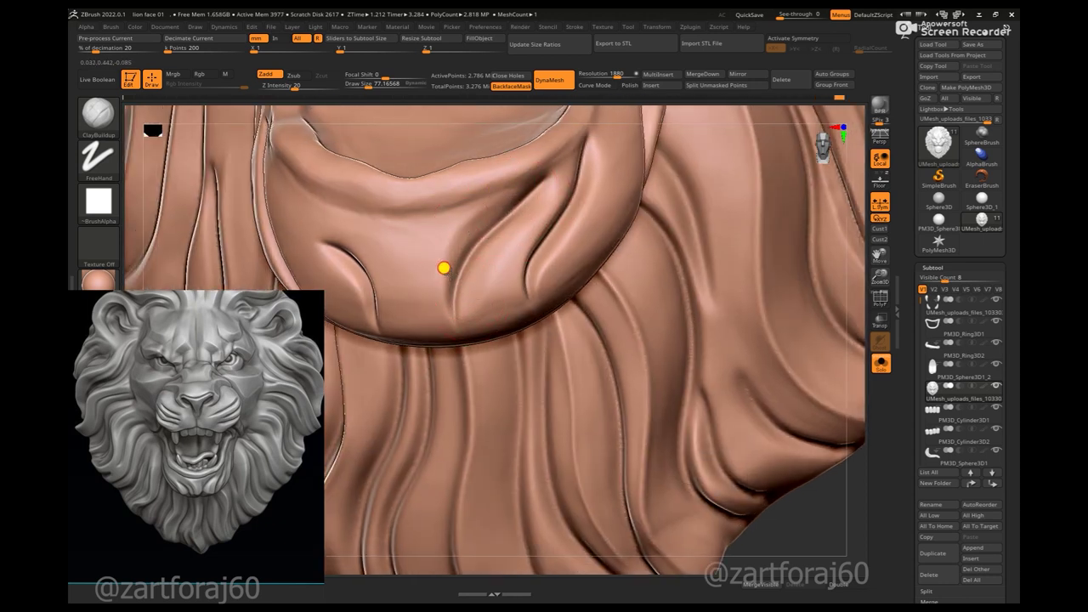
- Build the chin fold into a fuller rounded mass overhanging the mane, checking below and side
drag(497, 199, 444, 251)
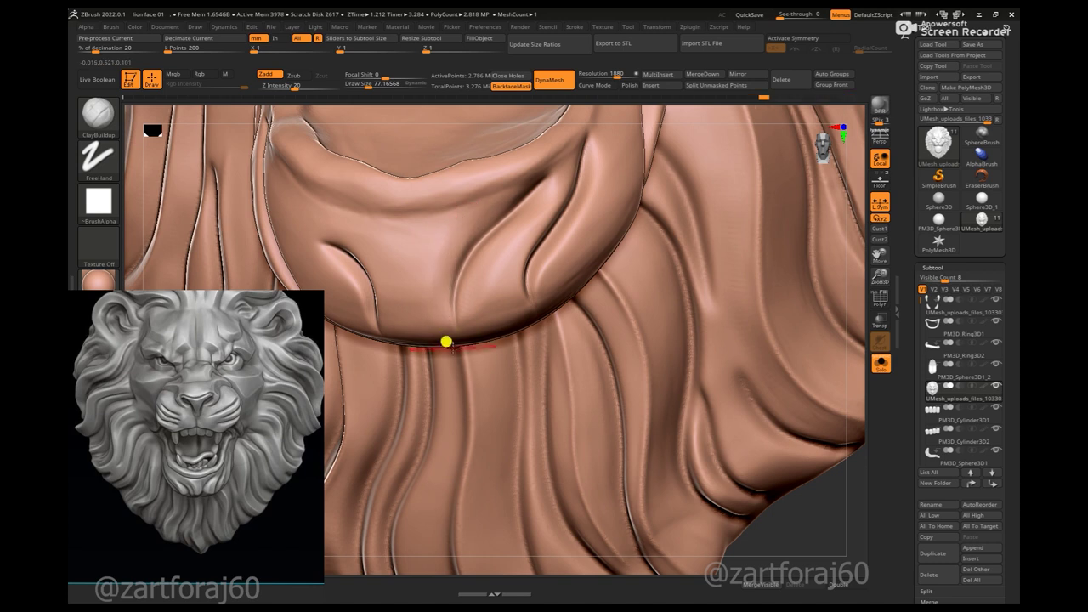
mouse_move(582, 130)
right_down()
mouse_move(344, 258)
mouse_move(741, 494)
mouse_move(379, 223)
right_up()
drag(417, 282, 383, 231)
right_drag(845, 312, 568, 207)
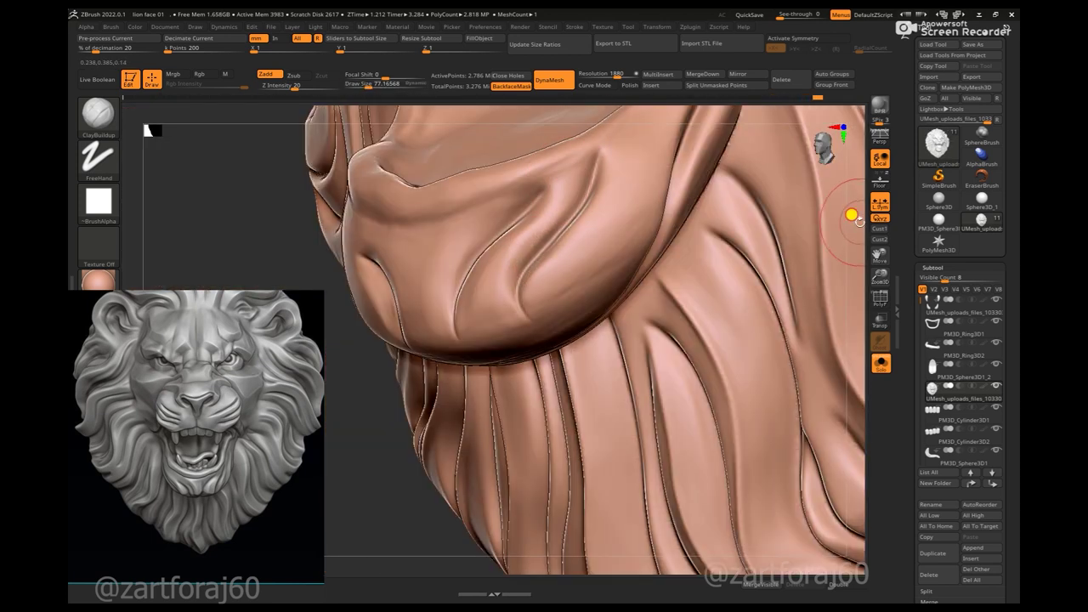
right_drag(853, 216, 591, 150)
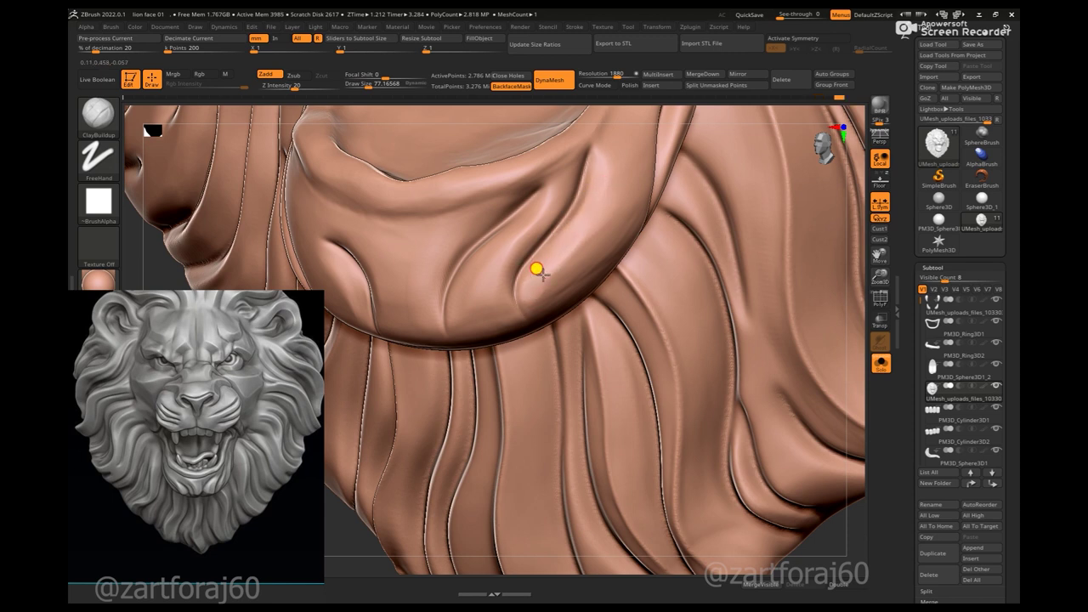
mouse_move(850, 316)
right_down()
mouse_move(879, 467)
mouse_move(690, 428)
mouse_move(659, 392)
mouse_move(862, 252)
mouse_move(792, 311)
mouse_move(464, 250)
mouse_move(433, 202)
right_up()
drag(417, 190, 508, 330)
drag(433, 235, 465, 265)
mouse_move(650, 396)
right_down()
mouse_move(666, 274)
mouse_move(427, 192)
right_up()
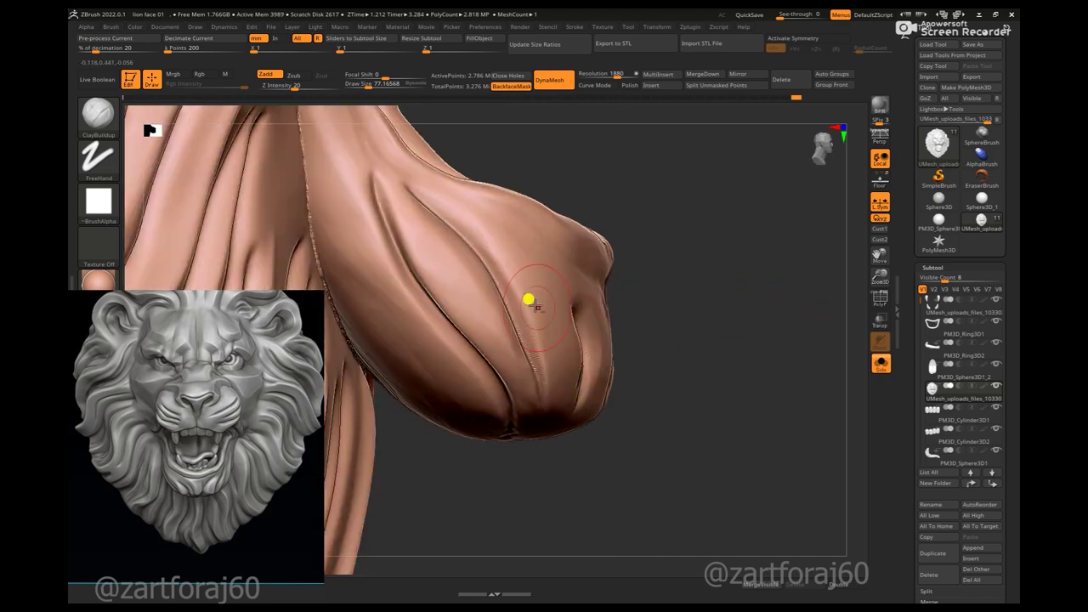